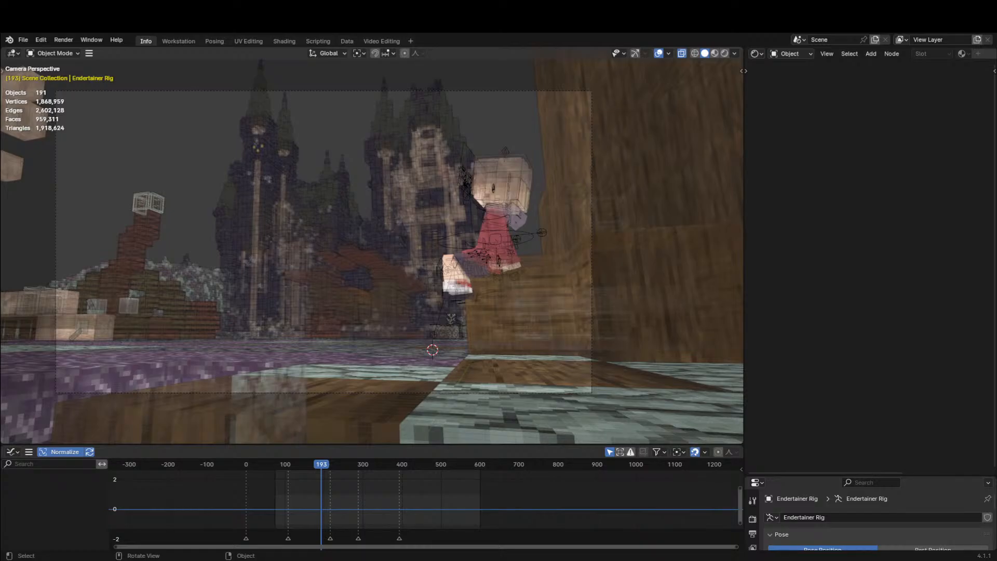
Turn off X-ray, show the 3D viewport in rendered shading and save the file.
click(682, 53)
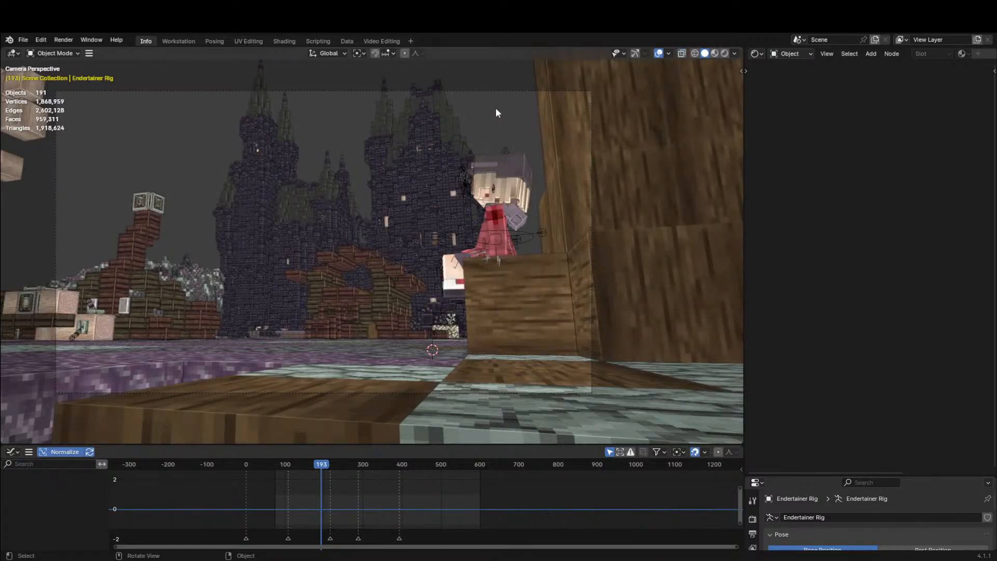
click(725, 53)
key(ctrl+s)
Widen the shader editor area, select the camera and enlarge the properties editor below it.
drag(742, 152, 671, 160)
click(457, 107)
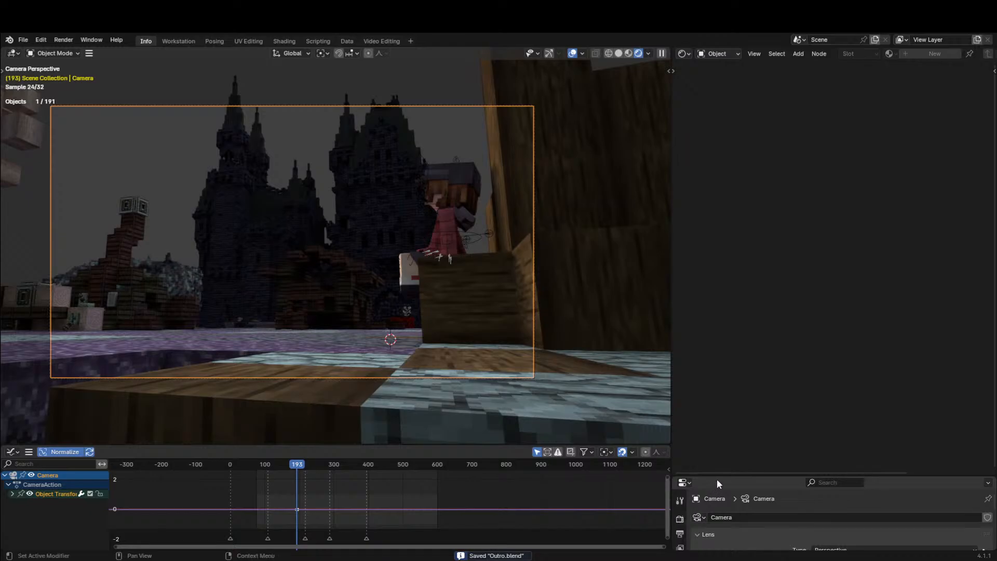
drag(717, 479, 691, 275)
Enable Render Region in the scene's output format settings.
click(680, 333)
click(680, 319)
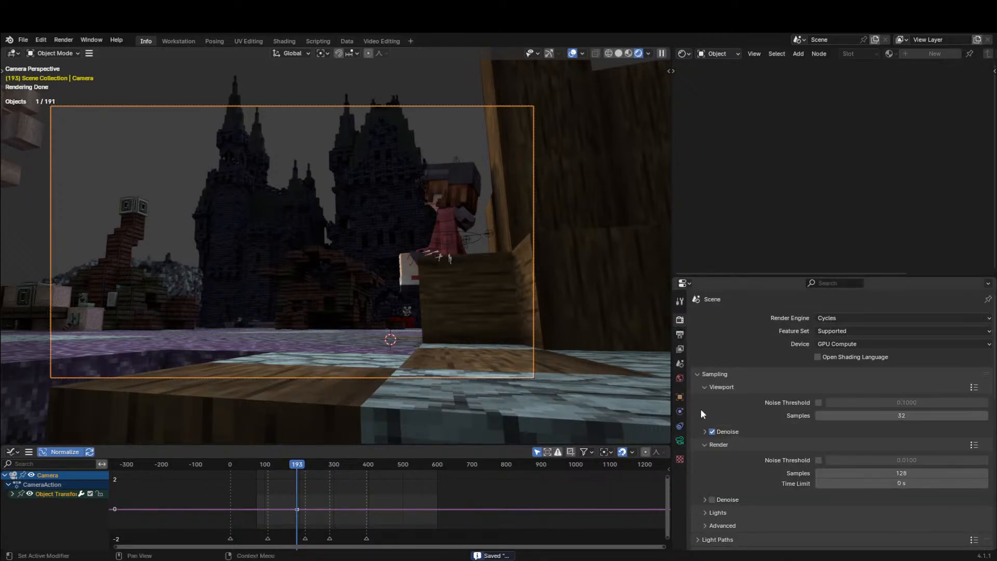
click(680, 349)
click(679, 333)
scroll(798, 449, down, 10)
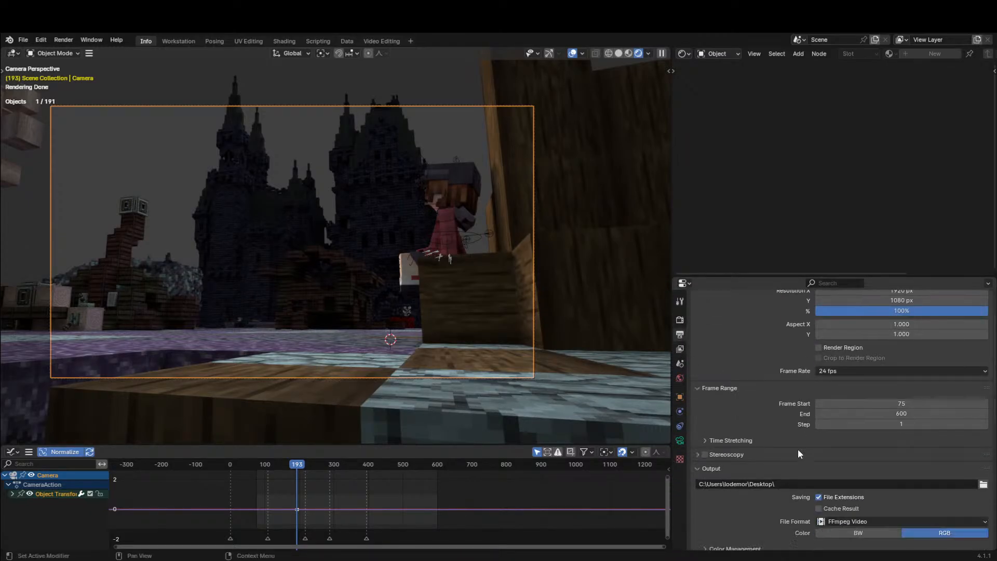
click(680, 350)
scroll(729, 371, up, 4)
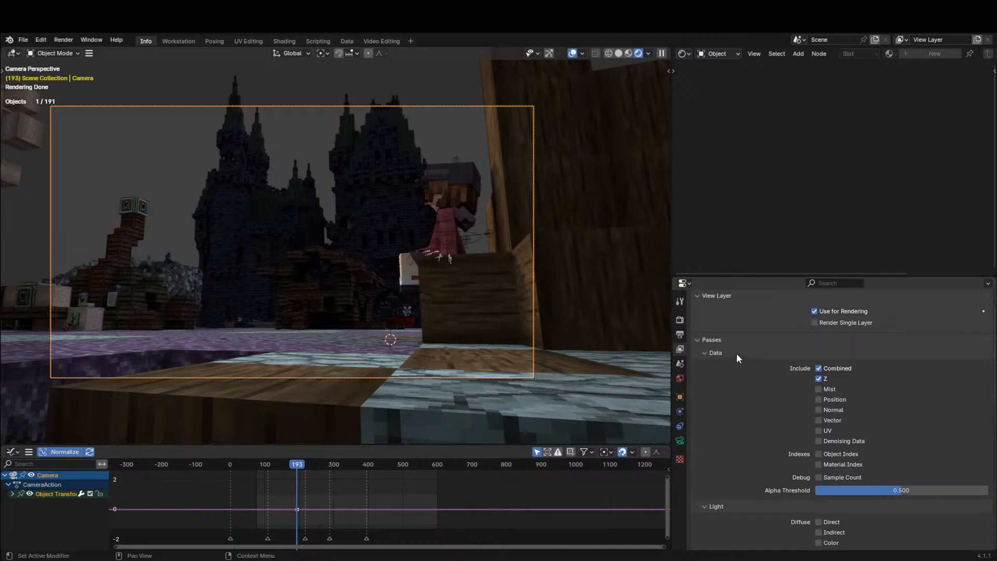
click(729, 360)
click(679, 378)
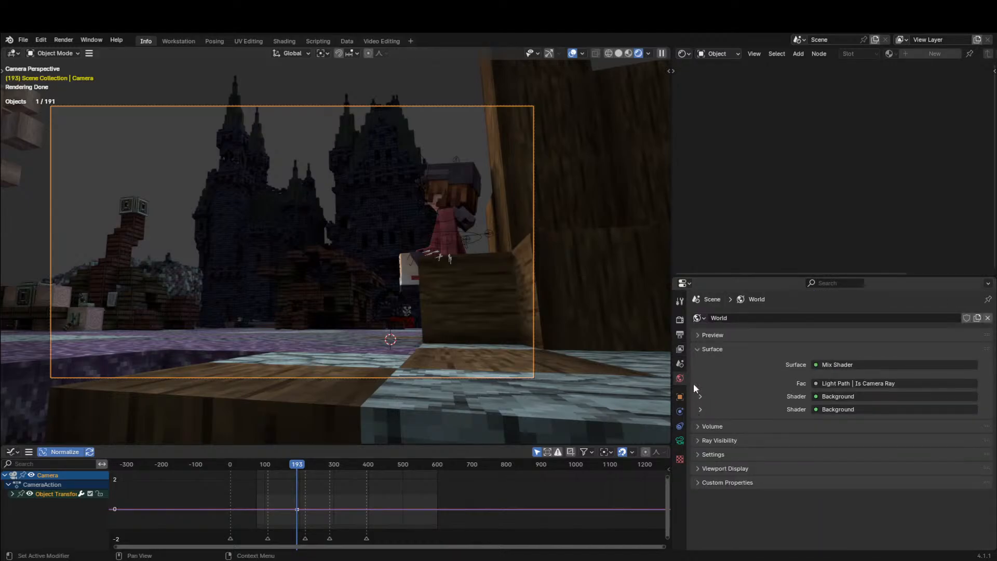
click(679, 334)
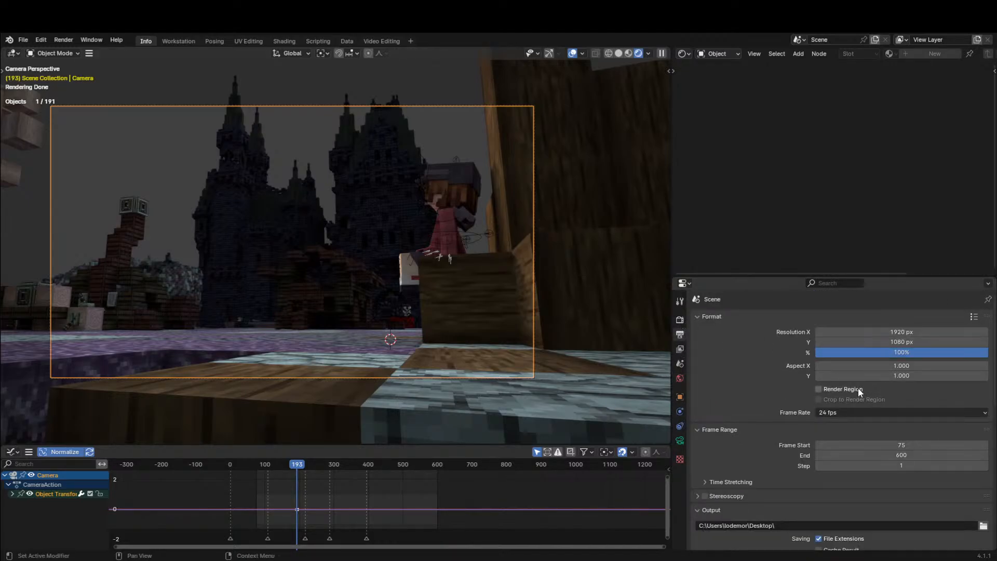
click(819, 389)
Show the World node tree in the shader editor and delete every node except the World Output.
click(699, 54)
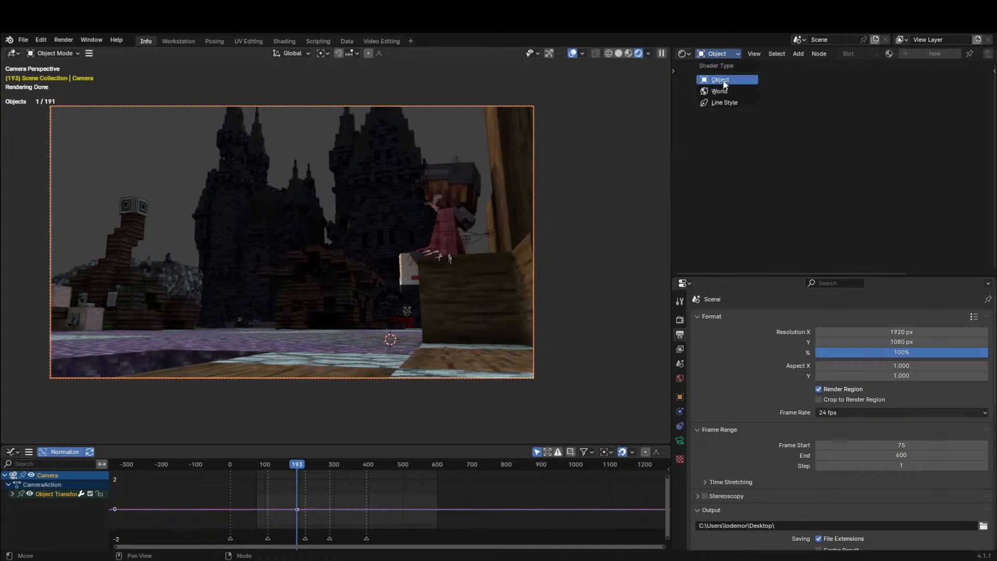
click(726, 86)
scroll(802, 172, down, 1)
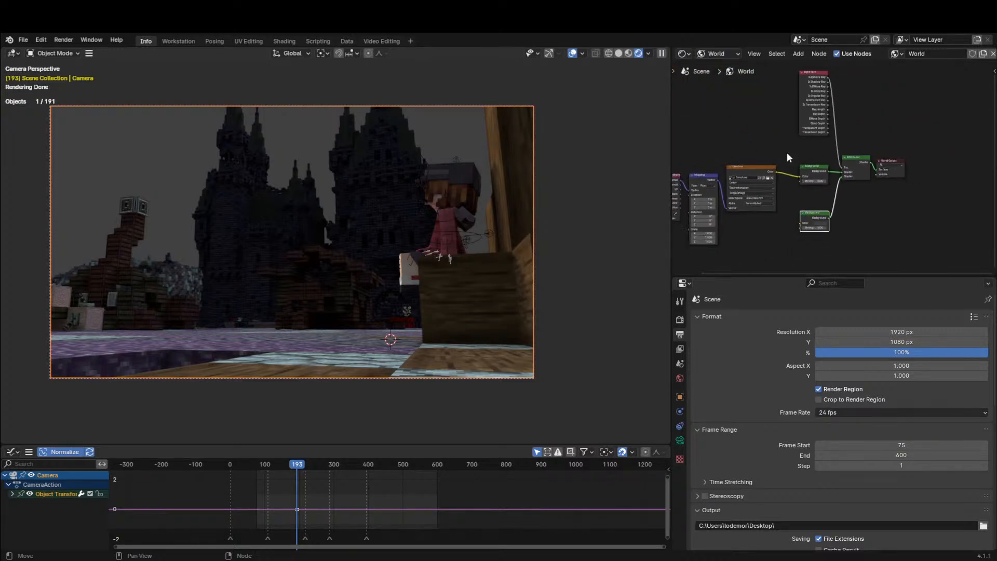
shift+click(814, 169)
key(x)
click(802, 86)
key(x)
drag(788, 123, 661, 231)
key(x)
key(x)
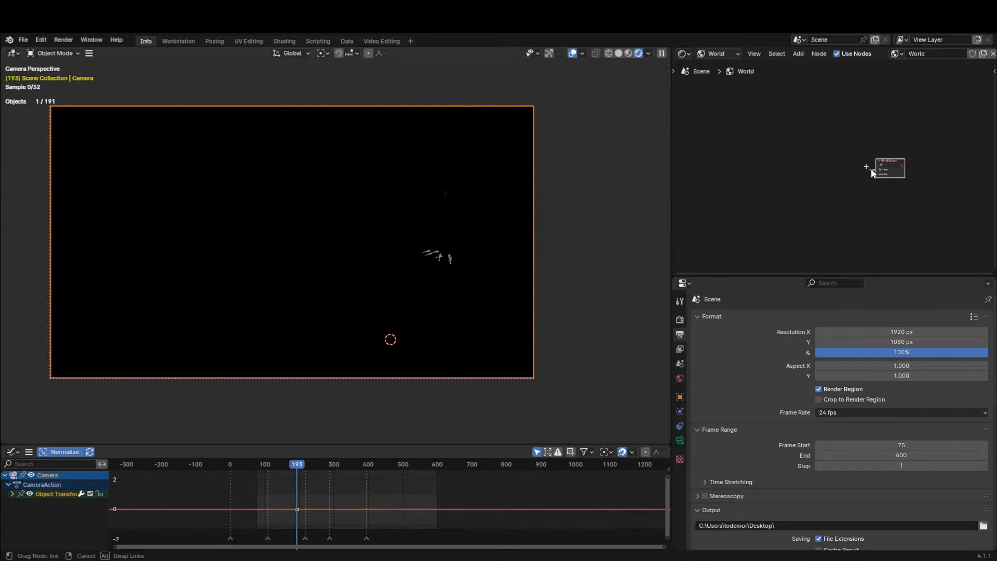
Add a Background node linked to the World Output's Surface and a Sky Texture linked to the Background's Color.
key(shift+a)
text(backgro)
key(Return)
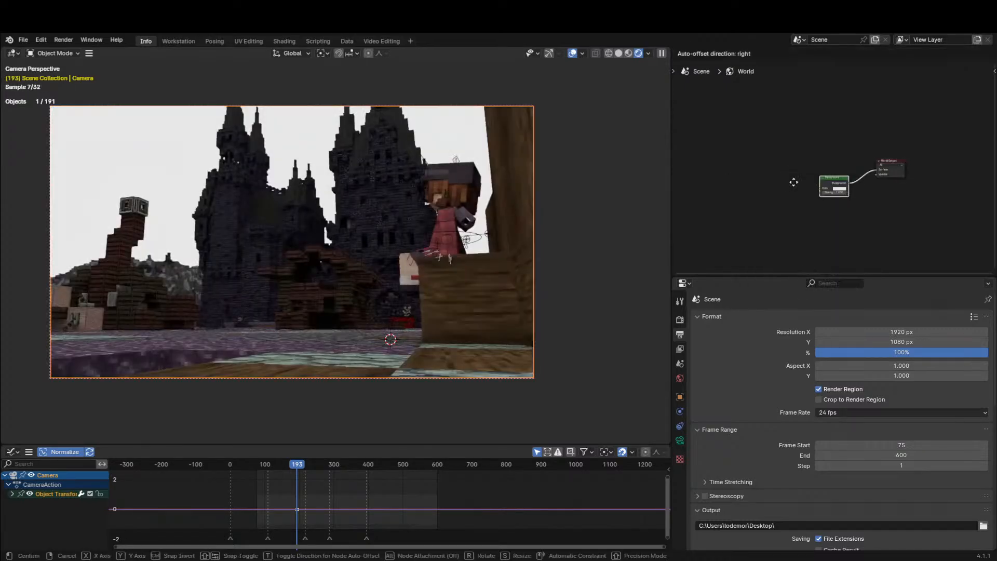
drag(825, 190, 784, 194)
text(sky)
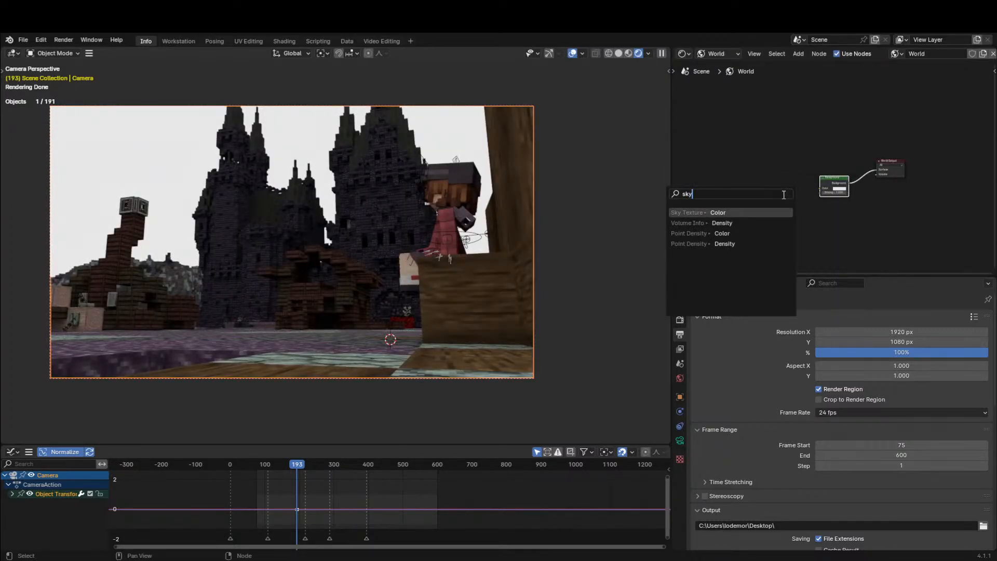
key(Return)
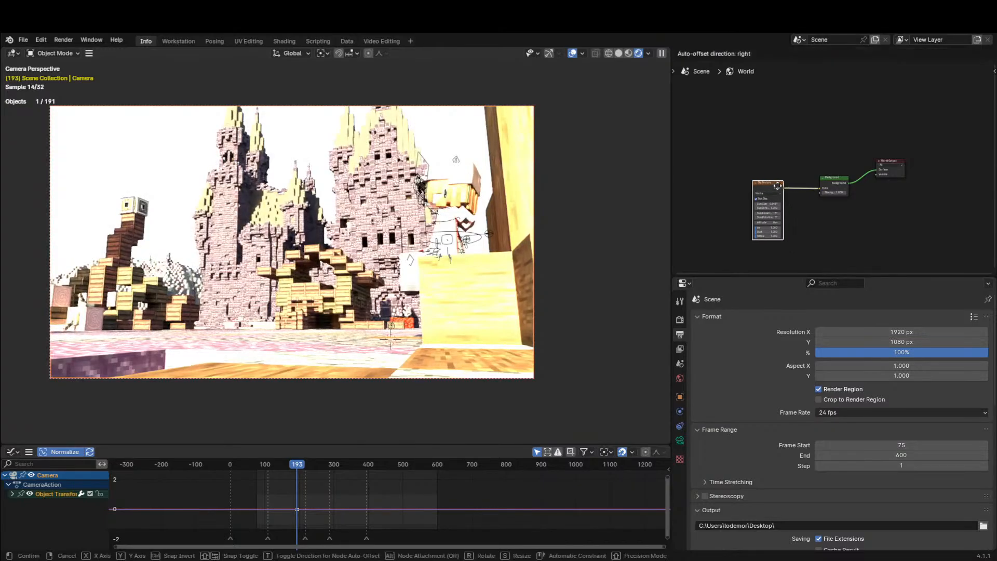
scroll(774, 178, up, 3)
Set the view transform in the scene's color management to AgX.
click(680, 319)
scroll(756, 410, down, 10)
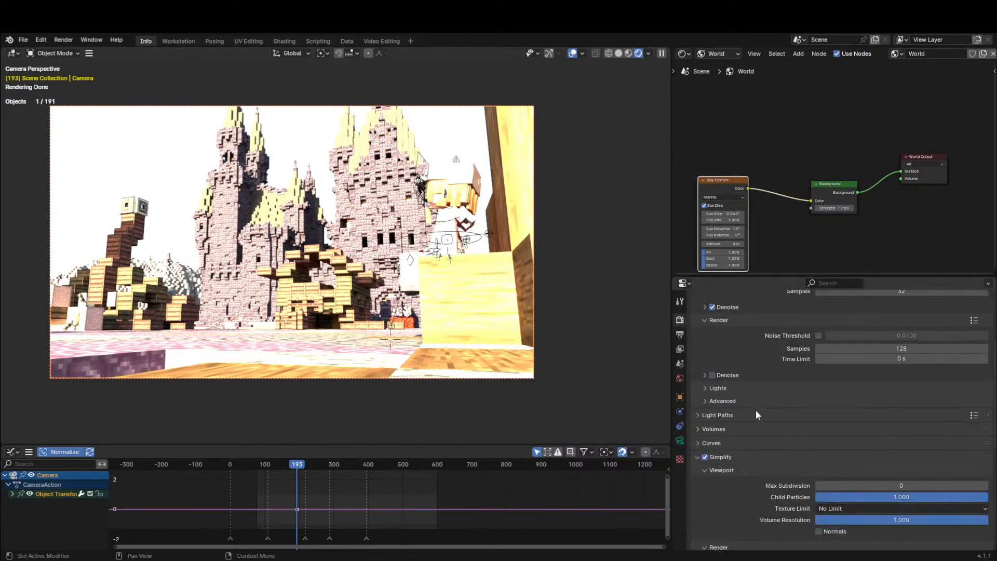
click(788, 502)
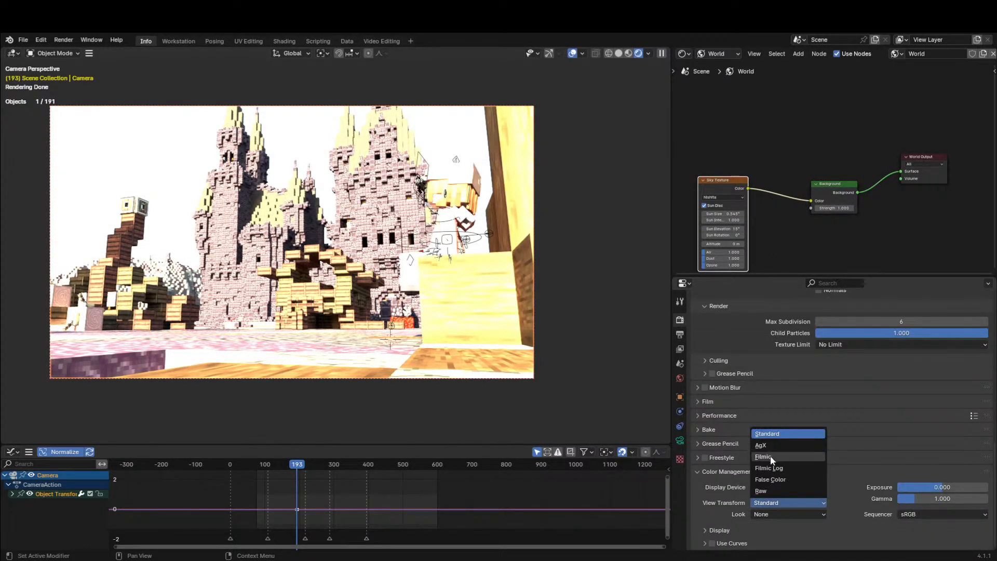
click(773, 447)
Set the Sky Texture's sun rotation to 180° and return to the camera view.
middle_drag(393, 224, 375, 251)
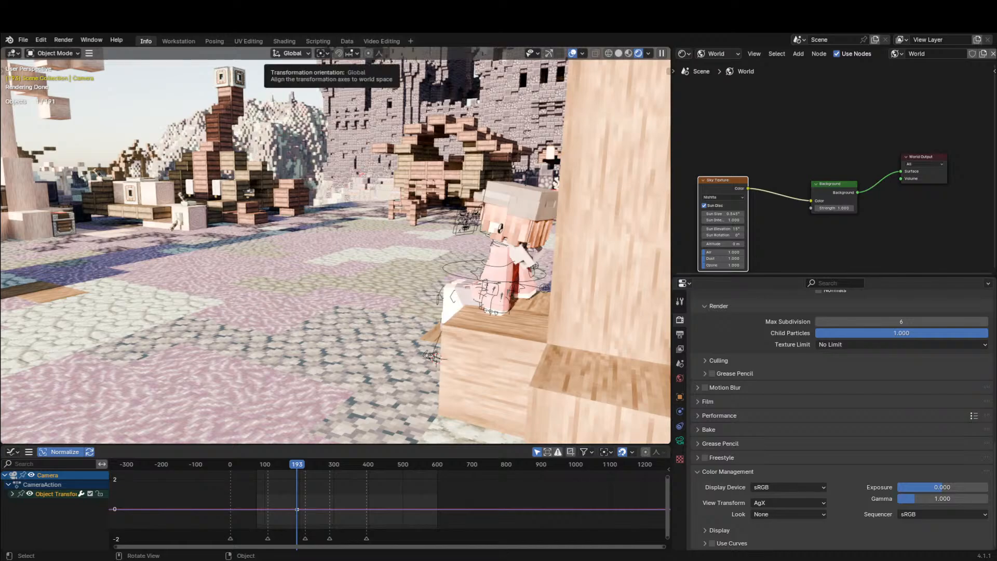
scroll(421, 246, down, 15)
scroll(422, 244, up, 15)
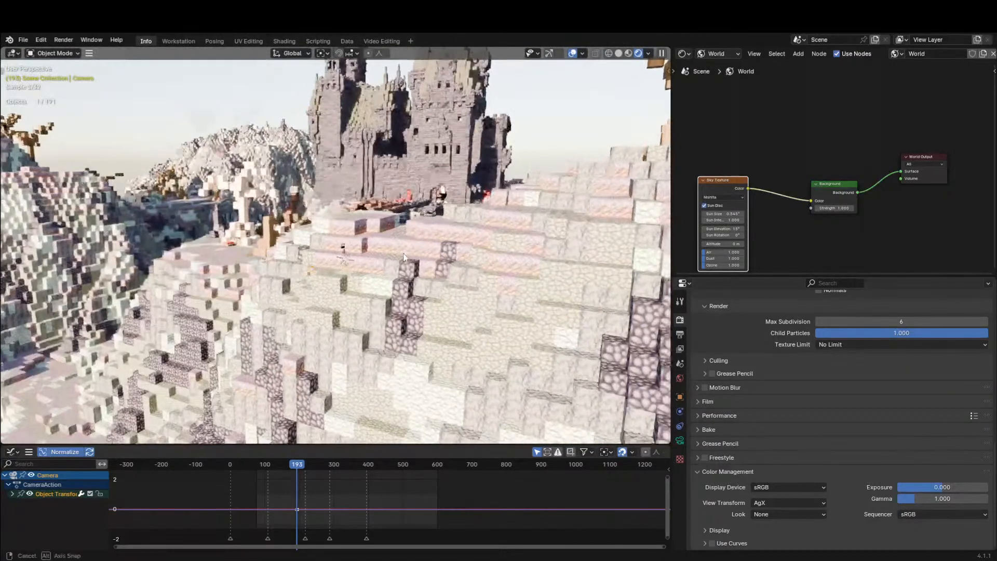
middle_drag(421, 244, 518, 171)
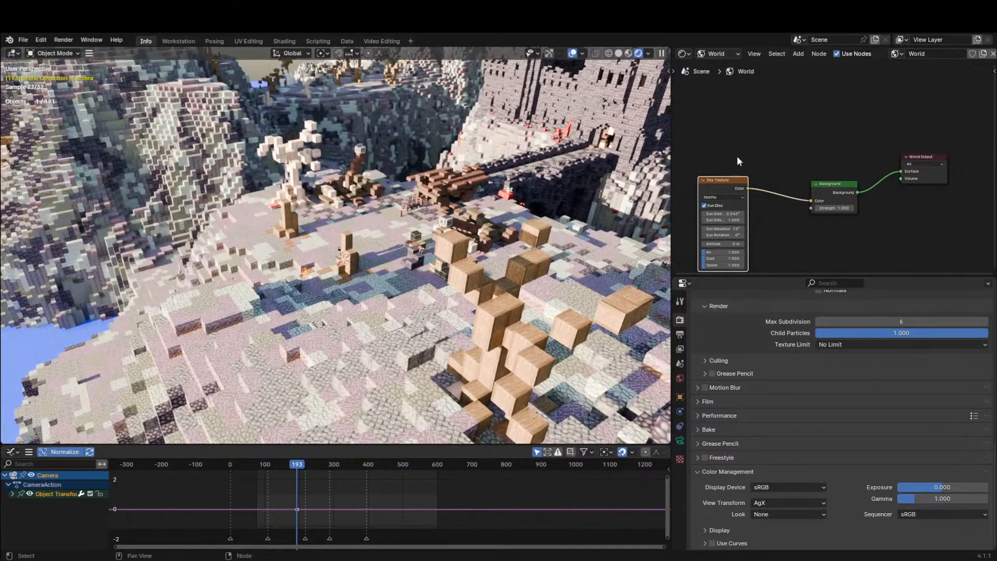
middle_drag(729, 210, 742, 211)
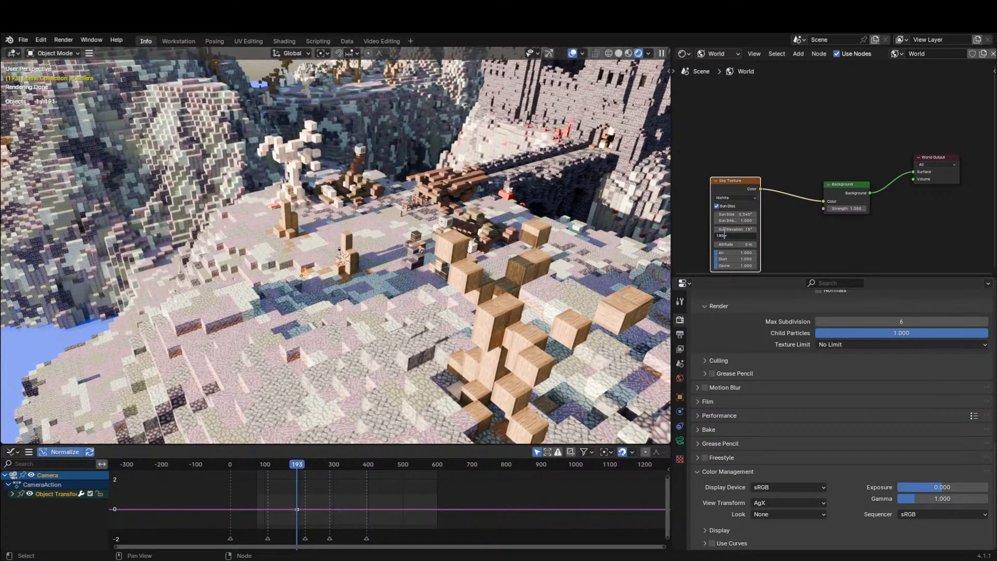
key(KP_0)
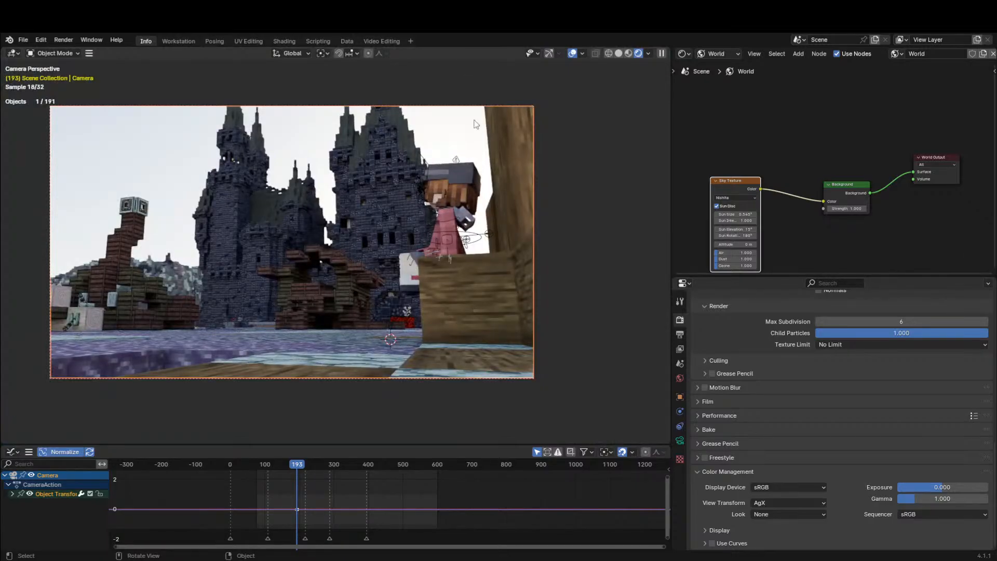
Try other ozone, air, sun size and sun elevation values on the Sky Texture.
shift+middle_drag(460, 154, 540, 141)
click(642, 218)
mouse_move(729, 265)
mouse_down()
mouse_move(773, 265)
mouse_move(732, 253)
mouse_move(743, 253)
mouse_up()
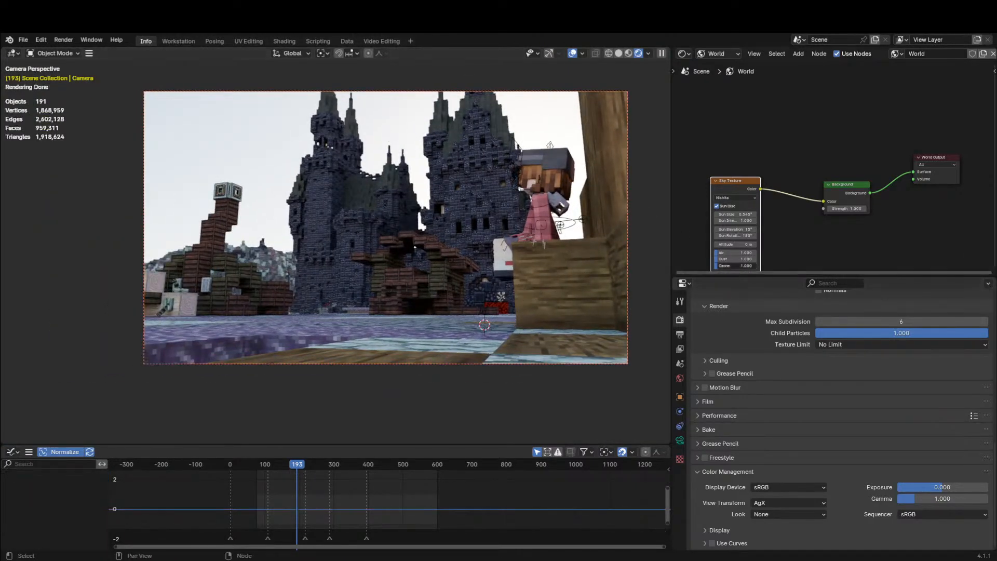
key(ctrl+z)
key(ctrl+z)
middle_drag(482, 183, 332, 208)
scroll(477, 177, down, 15)
mouse_move(743, 254)
mouse_down()
mouse_move(695, 252)
mouse_move(755, 253)
mouse_up()
key(ctrl+z)
key(KP_0)
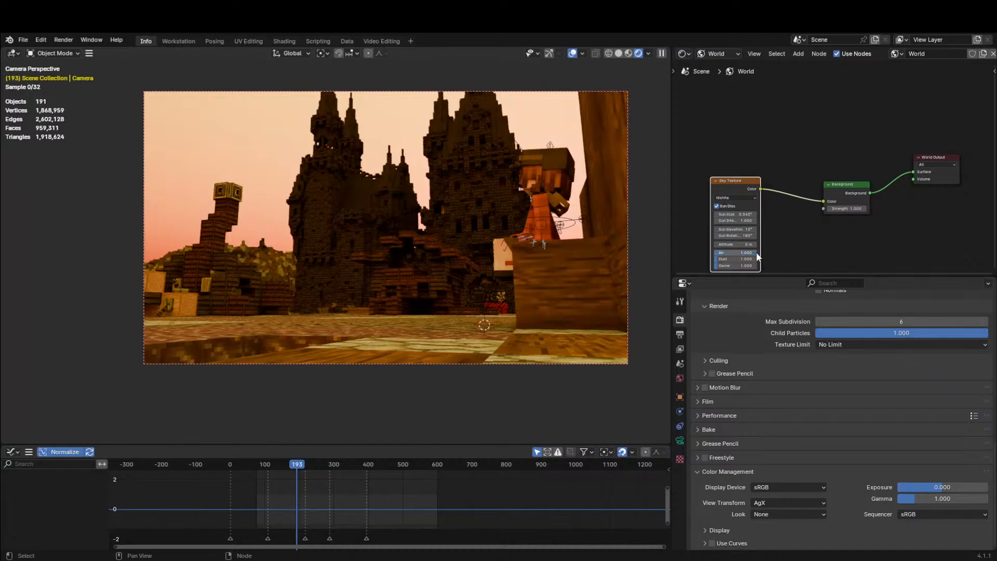
drag(735, 214, 757, 214)
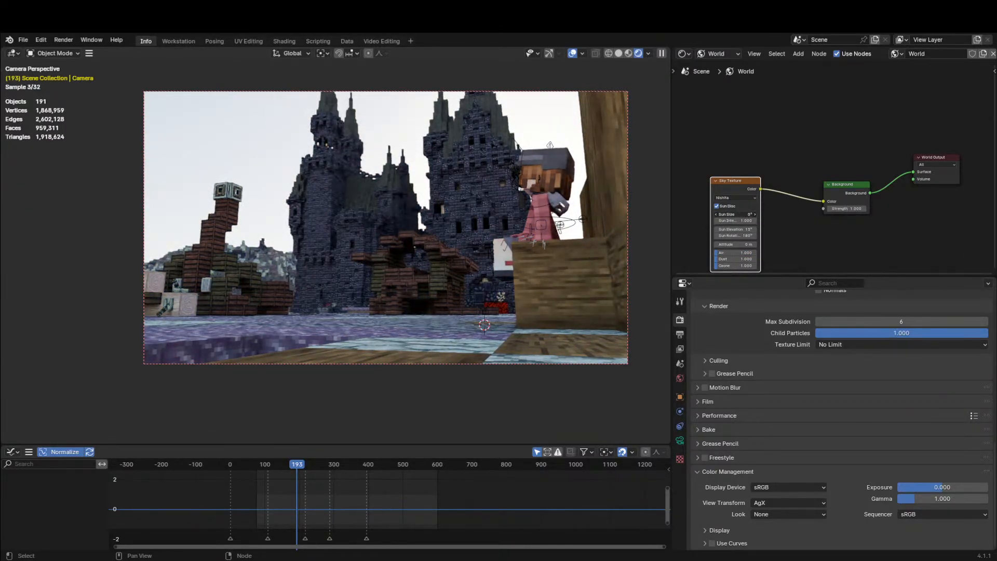
mouse_move(735, 229)
mouse_down()
mouse_move(752, 235)
mouse_move(727, 235)
mouse_move(750, 235)
mouse_up()
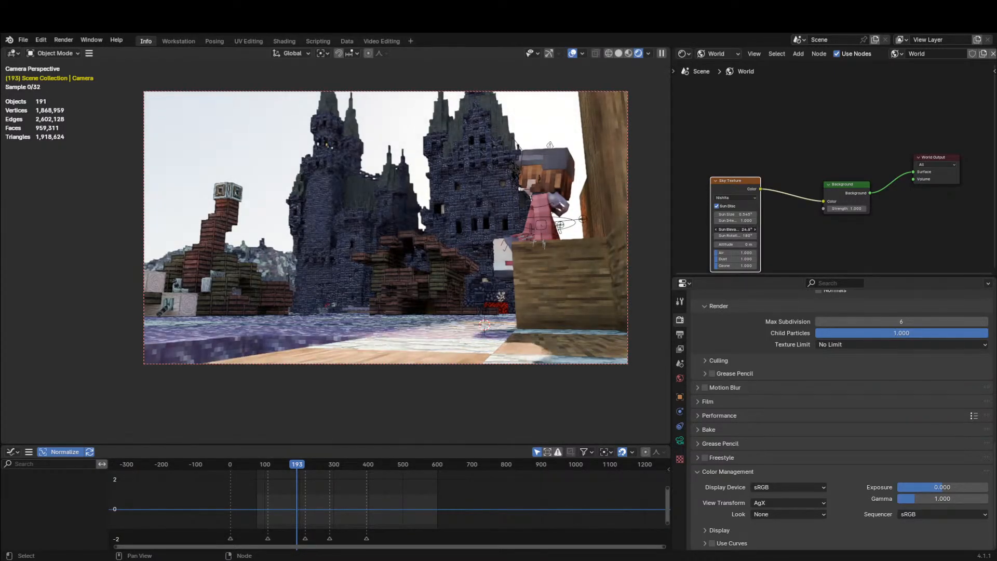
Set the Sky Texture's sun rotation to 188° and return to the camera view.
middle_drag(582, 206, 729, 252)
scroll(566, 206, down, 5)
mouse_move(743, 235)
mouse_down()
mouse_move(721, 229)
mouse_move(748, 229)
mouse_move(734, 229)
mouse_up()
key(Escape)
key(KP_0)
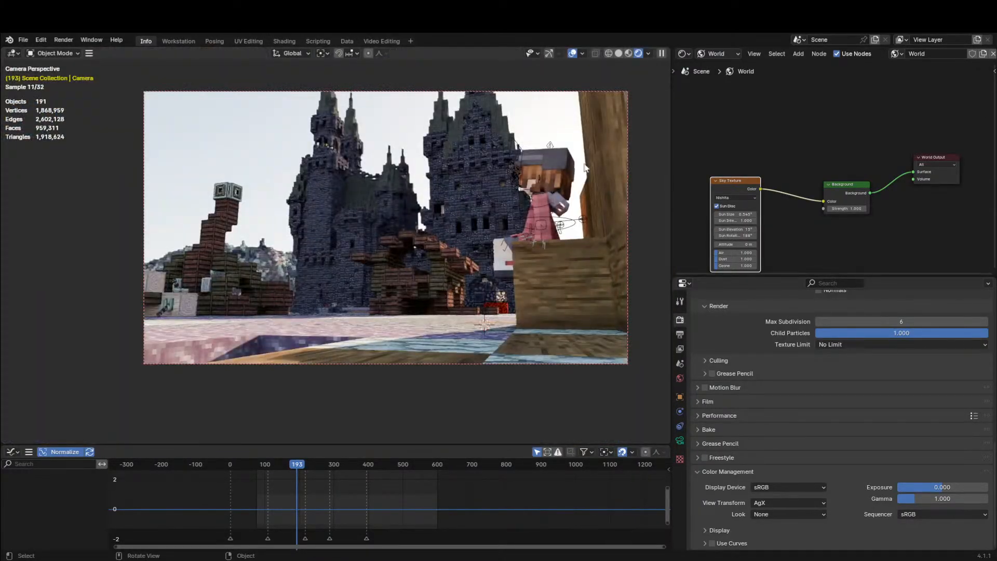
Insert a Mix Shader node between the Background and the World Output.
click(873, 133)
key(shift+a)
text(smix s)
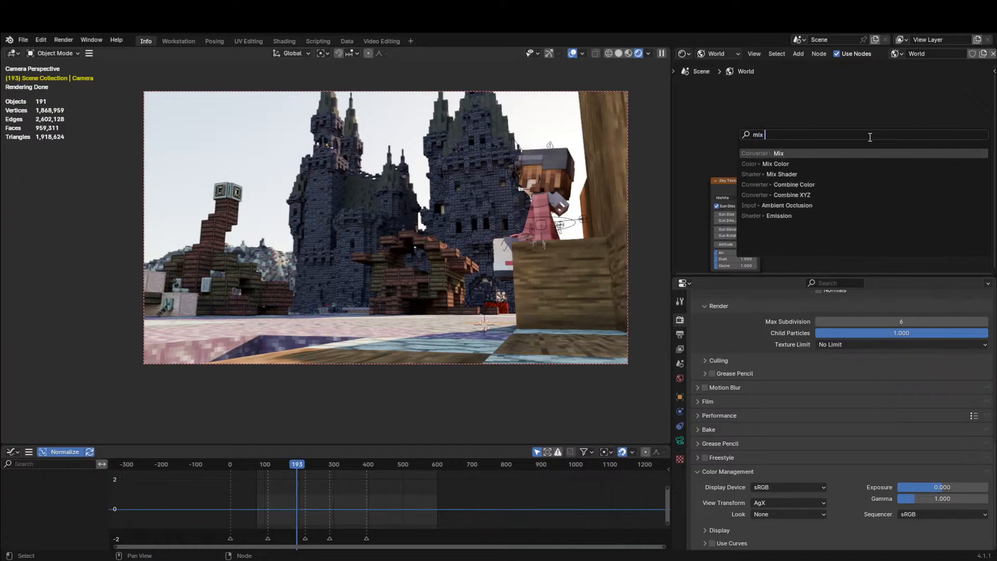
key(Return)
click(893, 178)
middle_drag(896, 179, 810, 185)
scroll(782, 181, up, 1)
key(g)
click(883, 158)
Duplicate the Background node and link the copy to the Mix Shader's second Shader input.
click(733, 202)
key(shift+d)
click(738, 246)
middle_drag(755, 218, 760, 208)
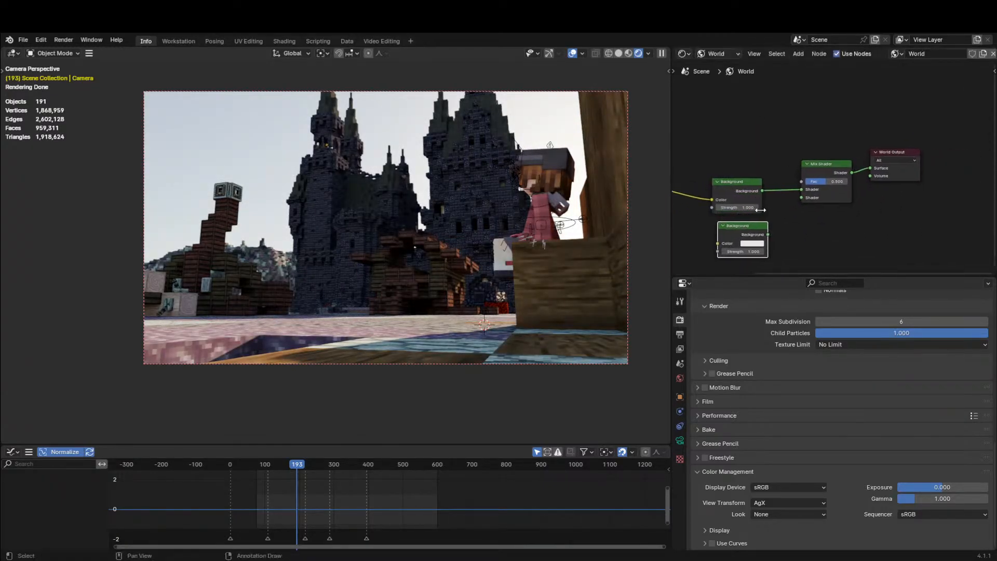
drag(769, 233, 804, 197)
Duplicate the Sky Texture and link the copy to the second Background's Color.
middle_drag(753, 216, 861, 153)
drag(770, 157, 712, 125)
key(shift+d)
click(755, 249)
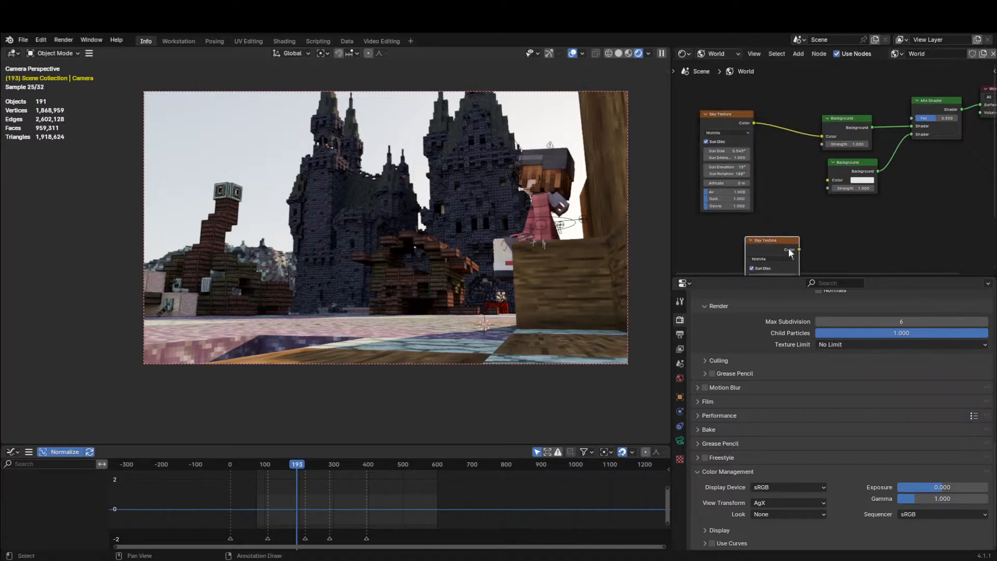
drag(796, 248, 770, 173)
Add a Light Path node and link its Is Camera Ray output to the Mix Shader's Fac.
middle_drag(772, 212, 722, 201)
scroll(868, 128, up, 1)
key(shift+a)
click(869, 110)
text(light)
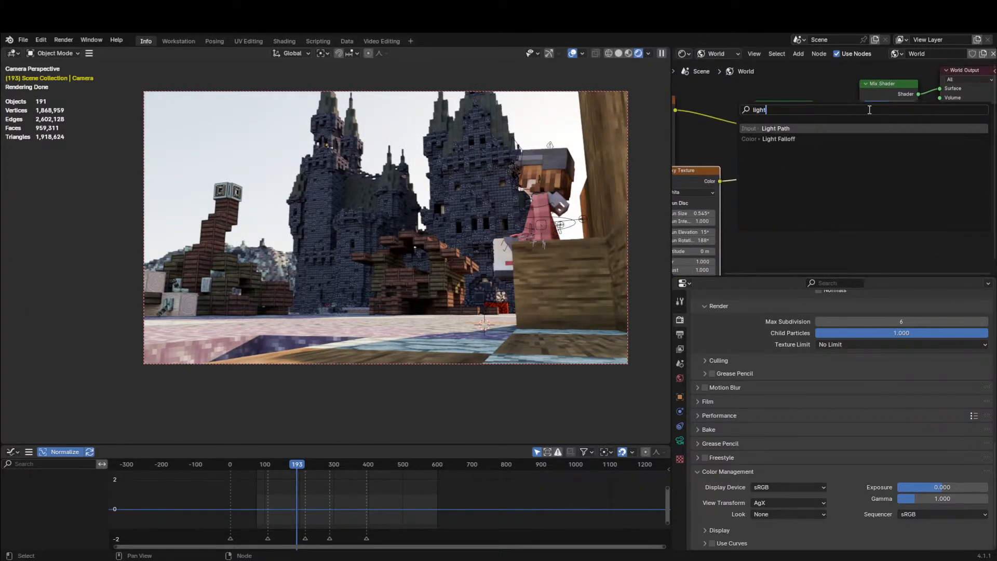
key(Return)
click(877, 151)
drag(906, 158, 860, 104)
Set the second Sky Texture's sun intensity to 0 and disconnect the first Background from the Mix Shader.
middle_drag(700, 201, 773, 173)
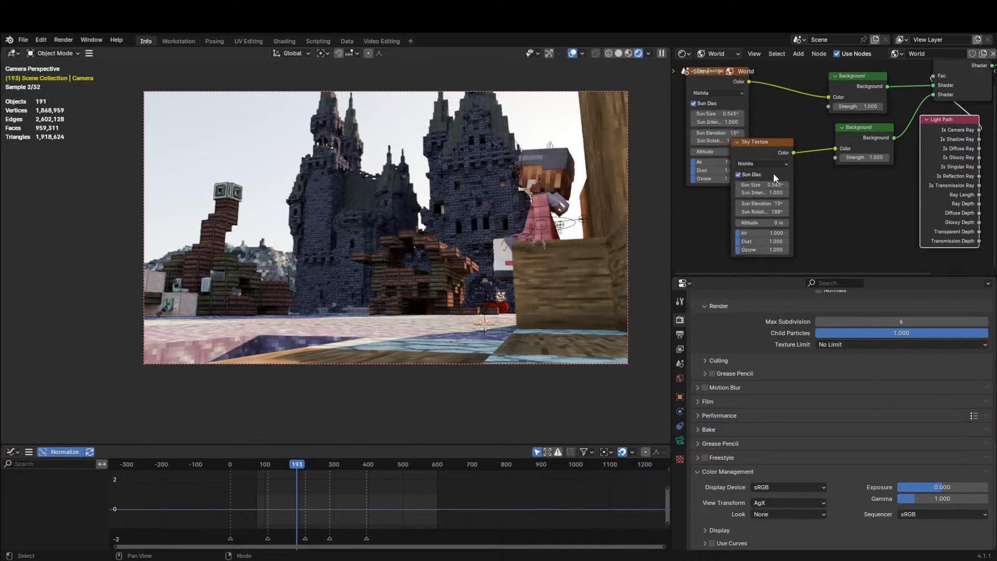
drag(774, 193, 721, 193)
middle_drag(897, 112, 889, 147)
mouse_move(925, 131)
mouse_down()
mouse_move(925, 122)
mouse_move(917, 130)
mouse_up()
mouse_move(925, 112)
mouse_down()
mouse_move(927, 129)
mouse_move(926, 111)
mouse_up()
drag(925, 121, 925, 131)
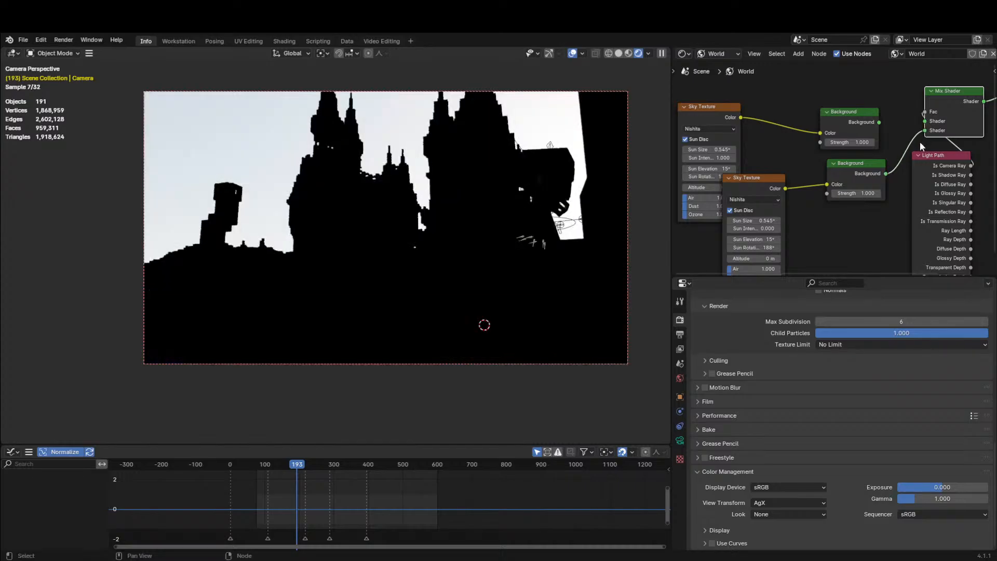
Set the second Sky Texture's sun size to 0° and try its air density at 10.
middle_drag(906, 146, 891, 146)
middle_drag(744, 211, 775, 170)
scroll(777, 180, up, 1)
drag(778, 180, 753, 180)
drag(770, 231, 799, 231)
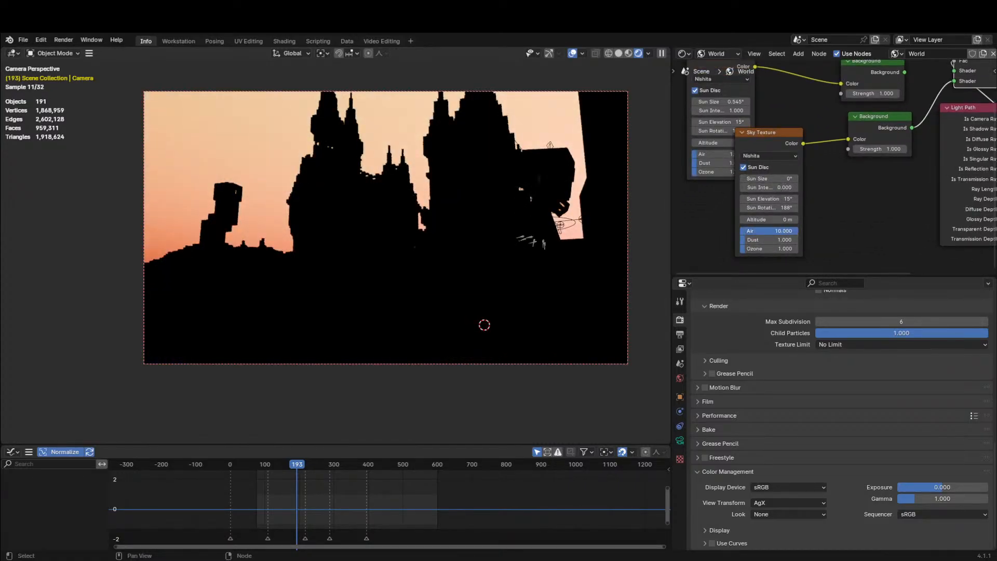
key(ctrl+z)
Link the first Background back to the Mix Shader's first Shader input.
middle_drag(838, 104, 833, 174)
drag(899, 141, 950, 140)
Try lowering the second Sky Texture's sun intensity and the second Background's strength.
middle_drag(767, 257, 761, 230)
drag(761, 229, 643, 229)
middle_drag(875, 157, 828, 159)
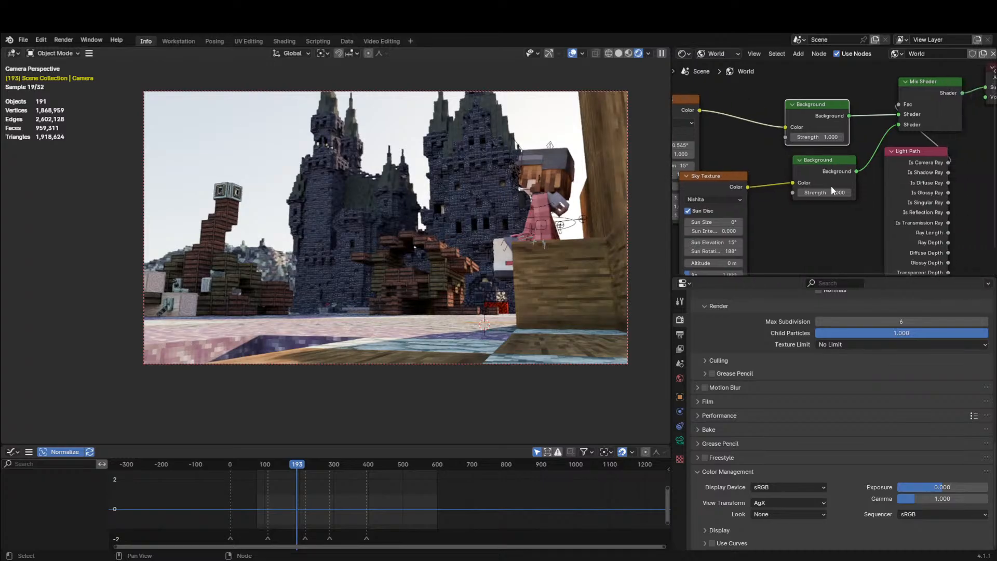
drag(832, 192, 779, 191)
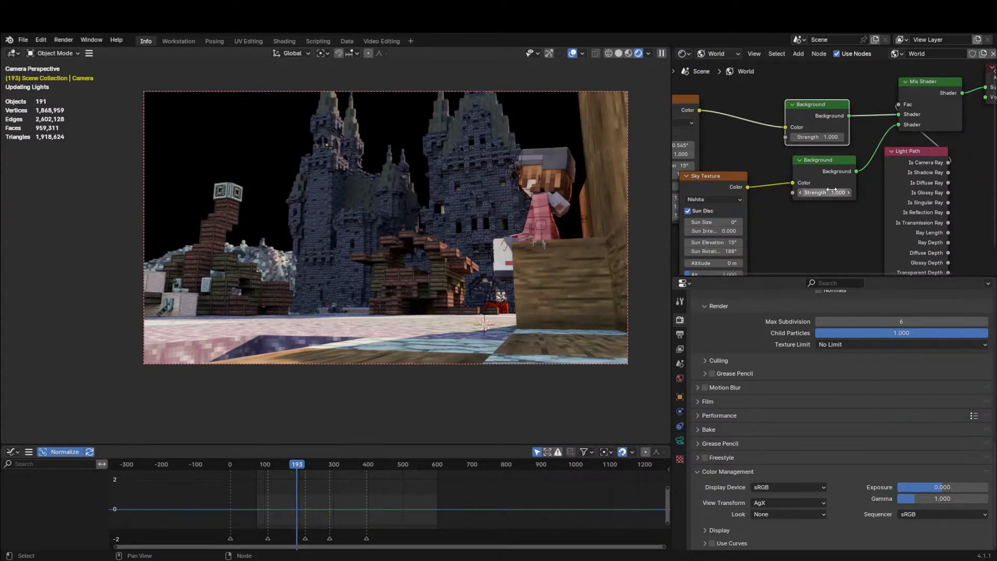
Set the second Sky Texture's sun size to 1.2° and its sun intensity to 244.6.
drag(718, 222, 730, 222)
drag(719, 231, 734, 231)
scroll(473, 188, down, 10)
mouse_move(484, 182)
middle_down()
mouse_move(472, 188)
mouse_move(485, 223)
mouse_move(471, 190)
middle_up()
scroll(477, 186, down, 8)
Set the second Sky Texture's ozone density to 10.
middle_drag(741, 229, 741, 181)
drag(706, 227, 737, 226)
key(ctrl+z)
middle_drag(597, 205, 552, 172)
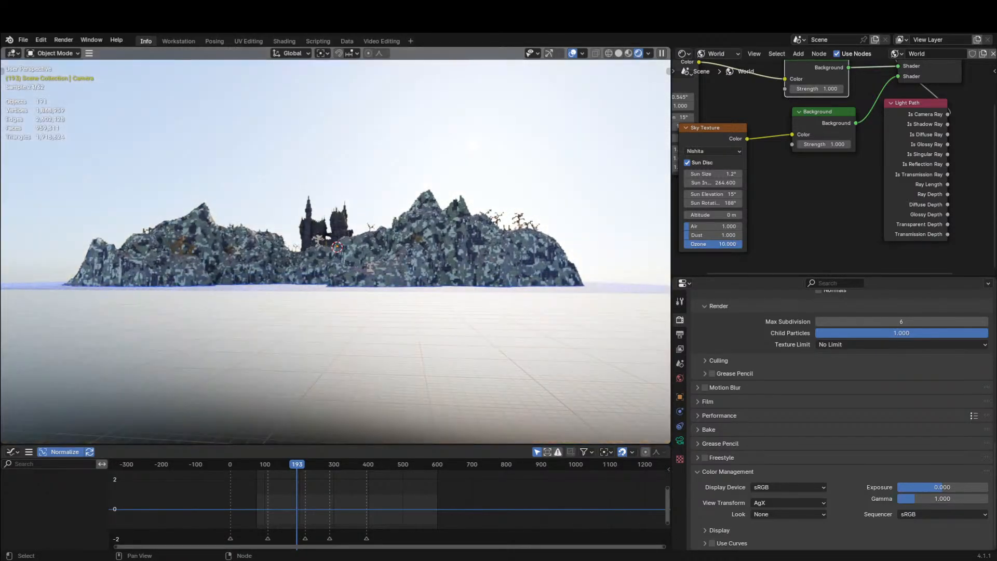
Set the second Sky Texture's dust density to 10 and its air density to 4, checking the sky through the camera.
drag(715, 235, 769, 235)
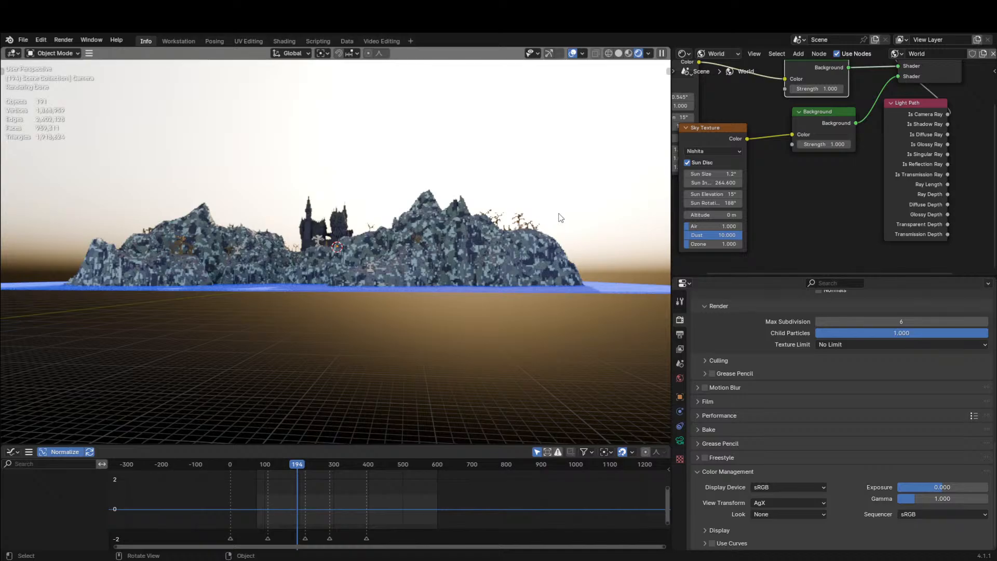
key(KP_0)
drag(735, 226, 757, 229)
key(ctrl+z)
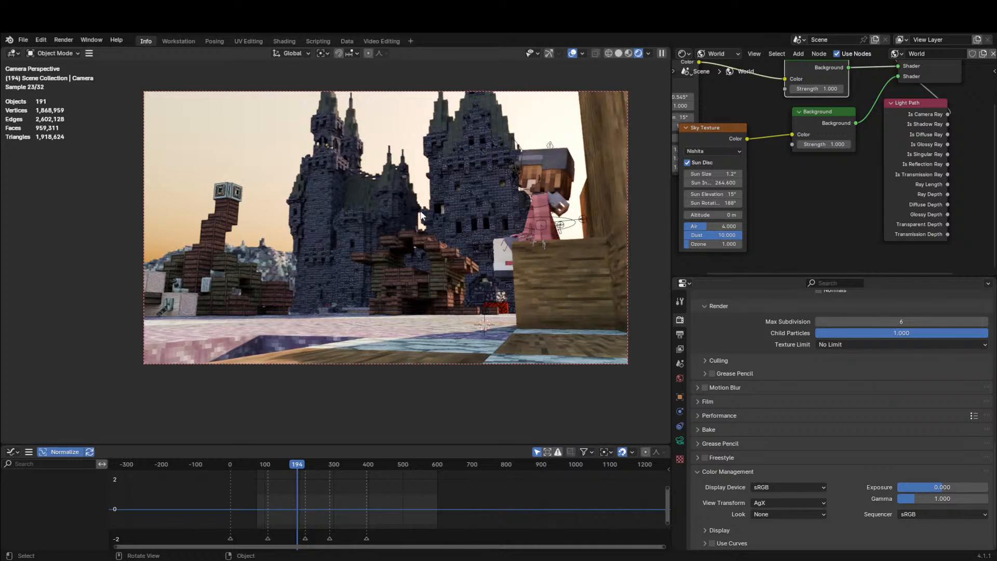
Try other altitude, sun elevation and ozone values on the second Sky Texture, and set its air density to 1.692.
shift+middle_drag(422, 216, 491, 201)
scroll(491, 207, down, 1)
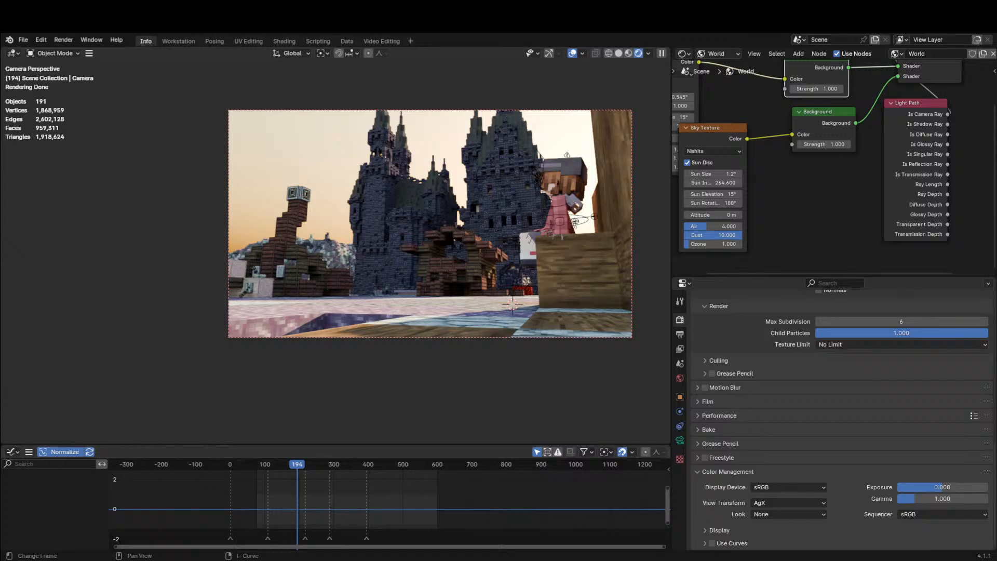
scroll(415, 327, up, 1)
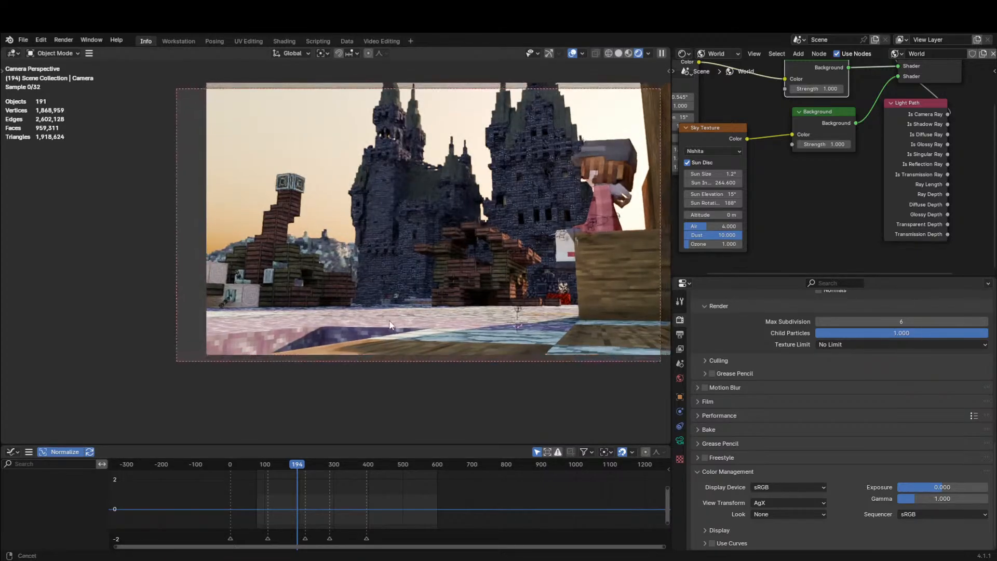
drag(713, 215, 732, 215)
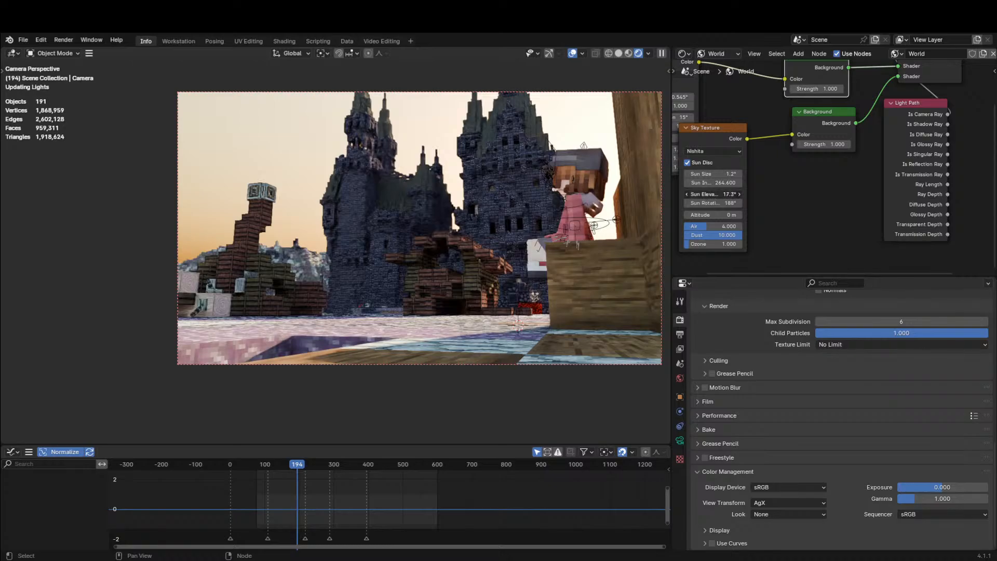
drag(713, 194, 669, 226)
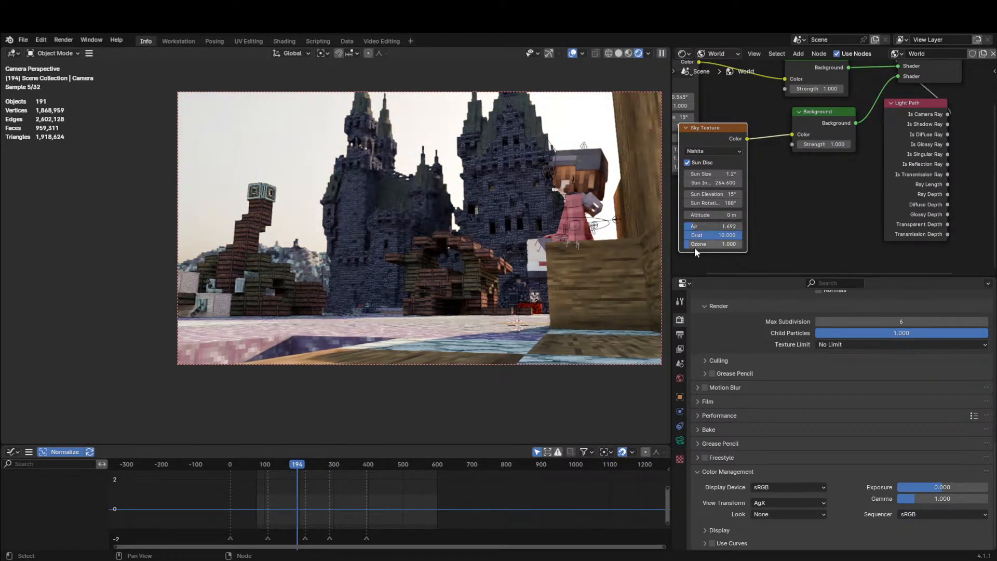
drag(721, 244, 690, 244)
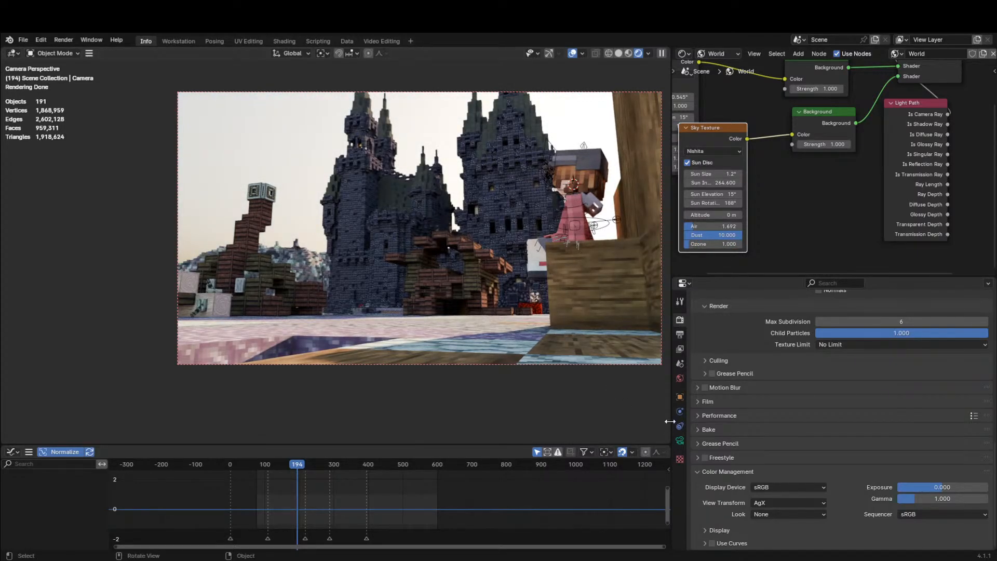
Add a plain axes empty at the 3D cursor by the character and rename it DOF.
key(shift+a)
mouse_move(519, 349)
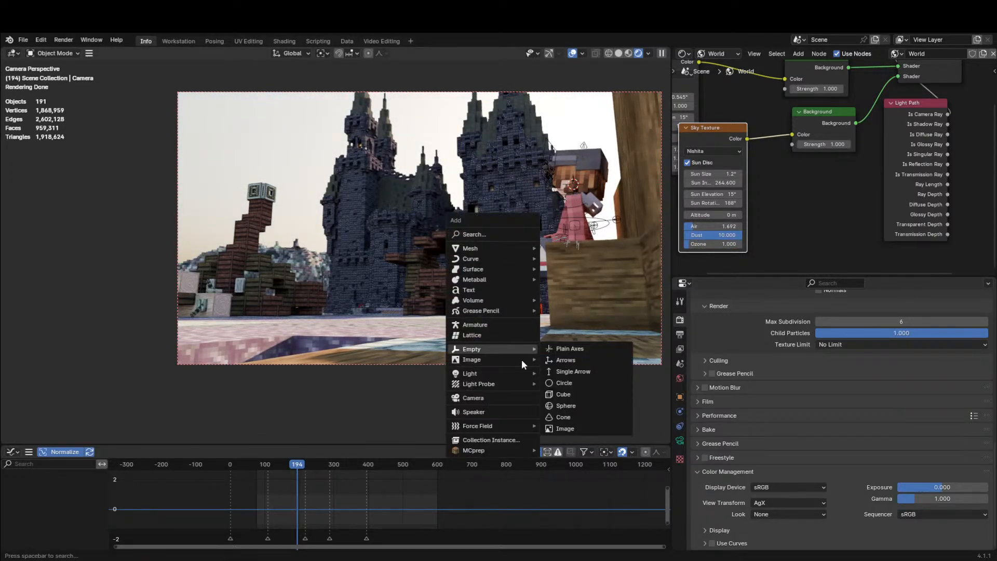
click(565, 353)
key(F2)
text(DO)
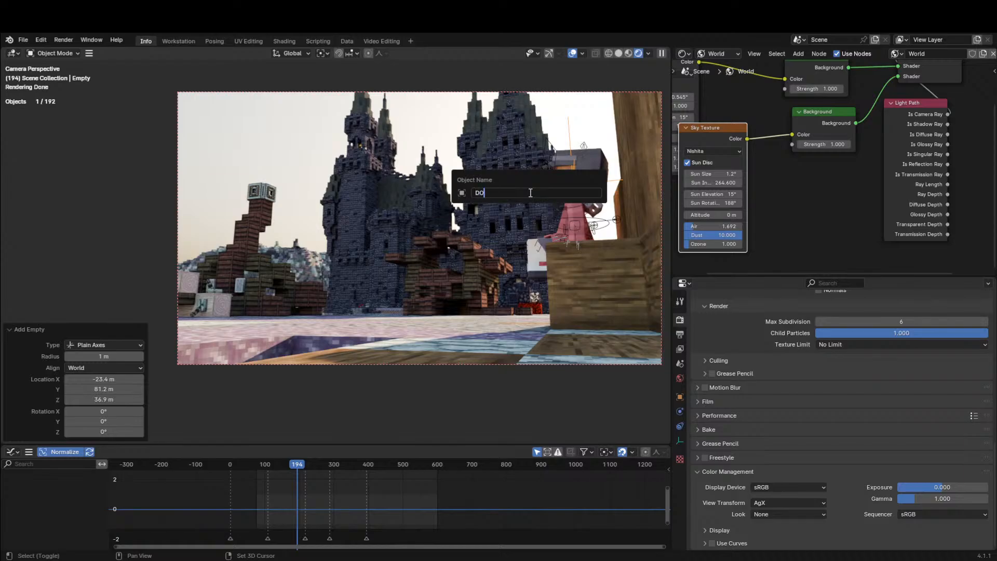
text(F)
key(Return)
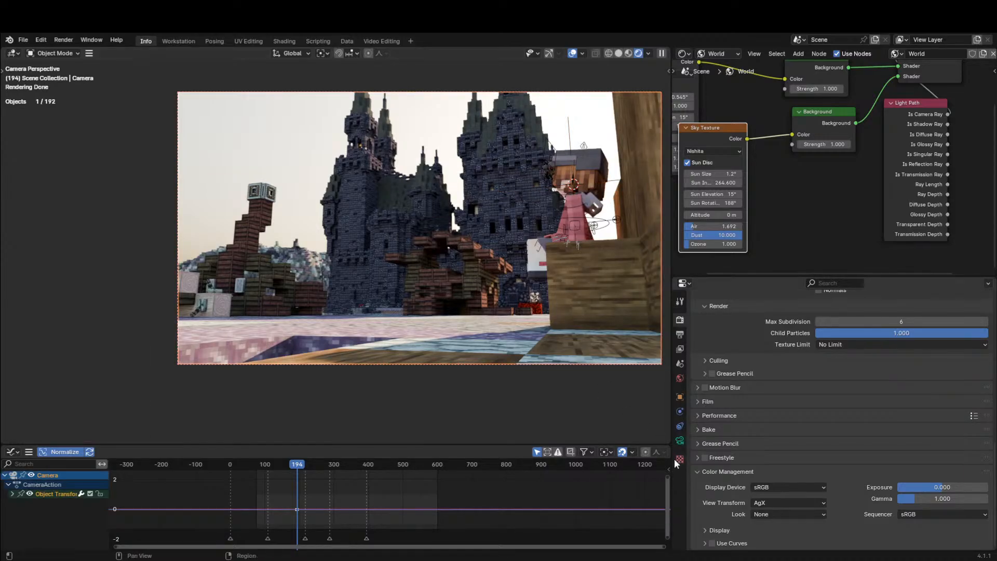
Enable the camera's depth of field and choose DOF as the focus object.
click(680, 441)
click(705, 333)
click(883, 349)
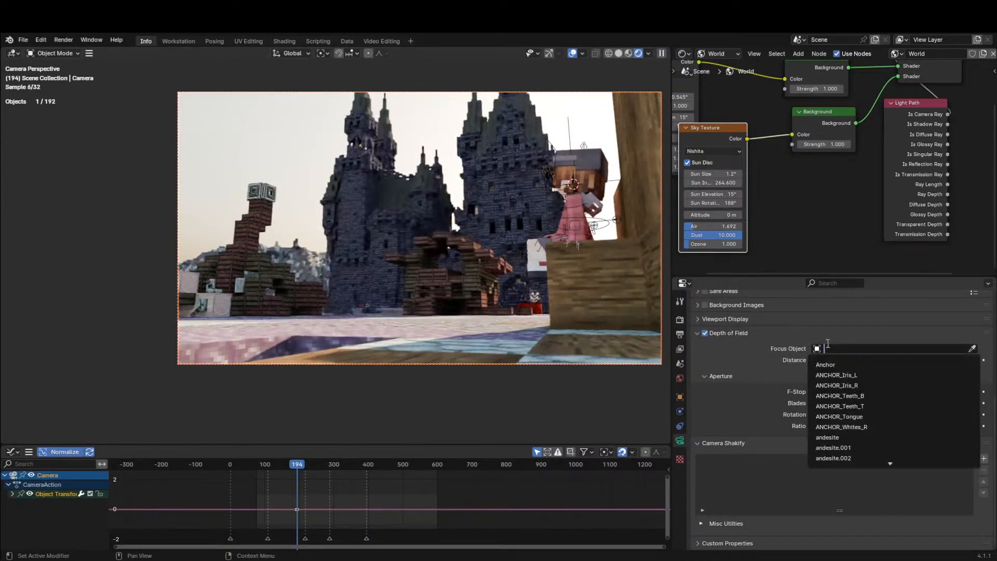
click(841, 365)
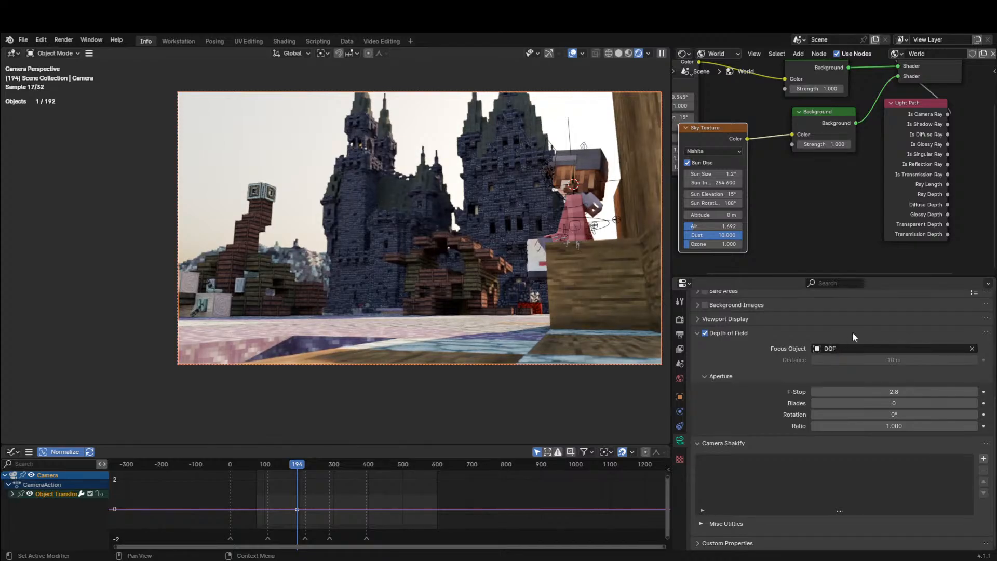
Set the camera's depth of field F-Stop to 1.4, trying 0.1 first to exaggerate the blur.
scroll(506, 235, up, 3)
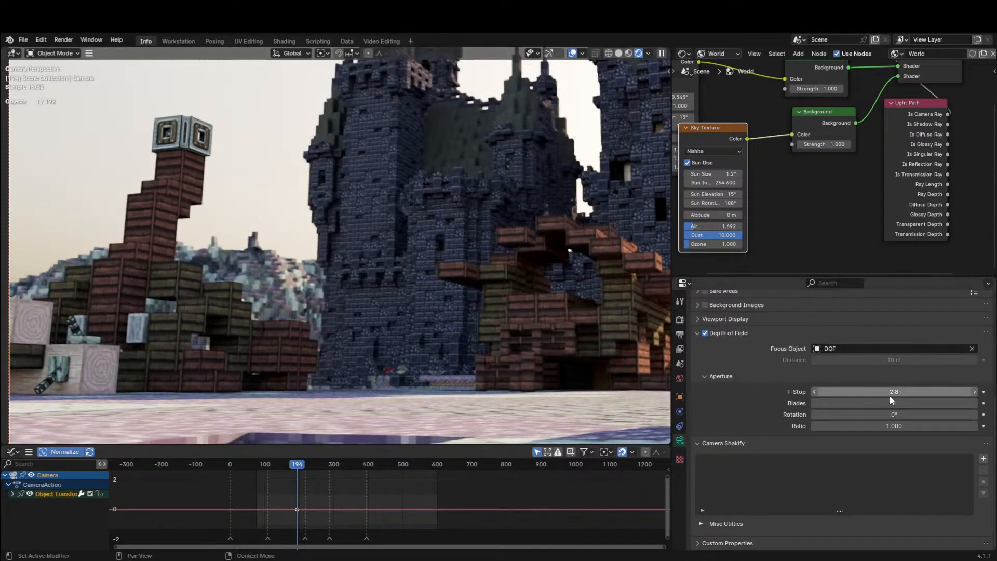
drag(890, 393, 831, 393)
scroll(427, 254, down, 3)
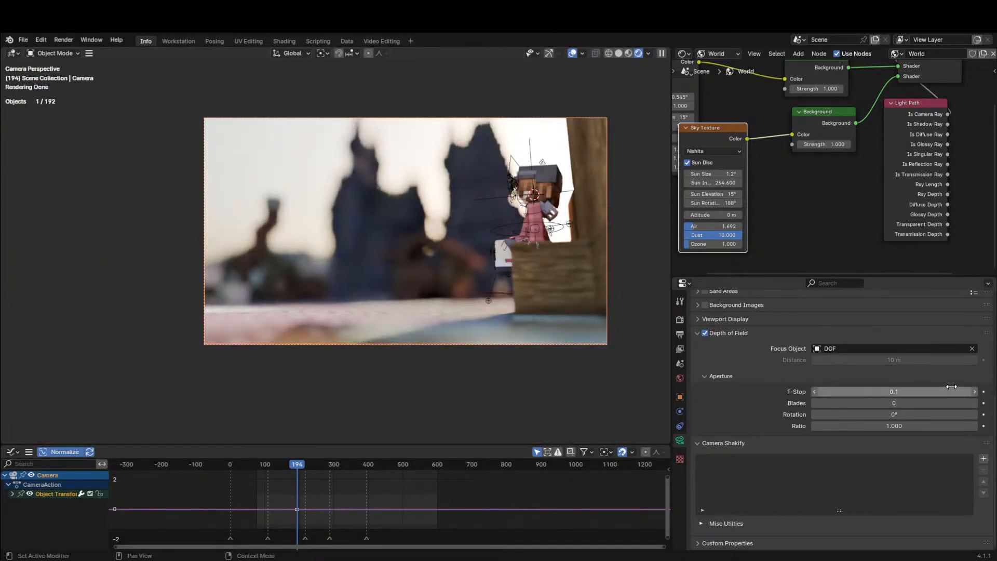
click(975, 392)
click(975, 393)
click(975, 393)
click(975, 393)
click(975, 394)
click(975, 393)
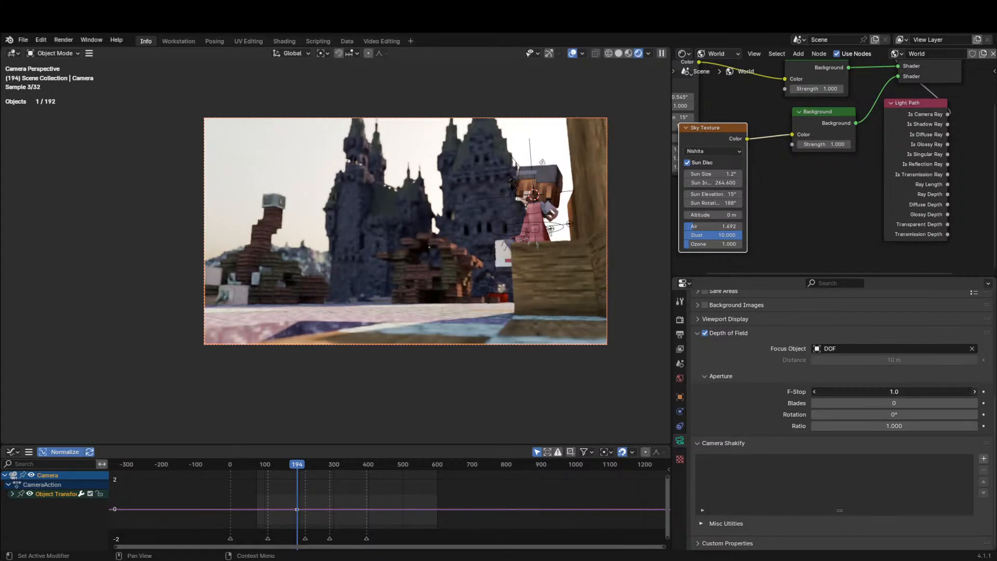
click(975, 393)
click(975, 393)
click(975, 393)
click(975, 393)
click(974, 393)
click(975, 394)
click(974, 393)
click(420, 146)
scroll(422, 148, up, 2)
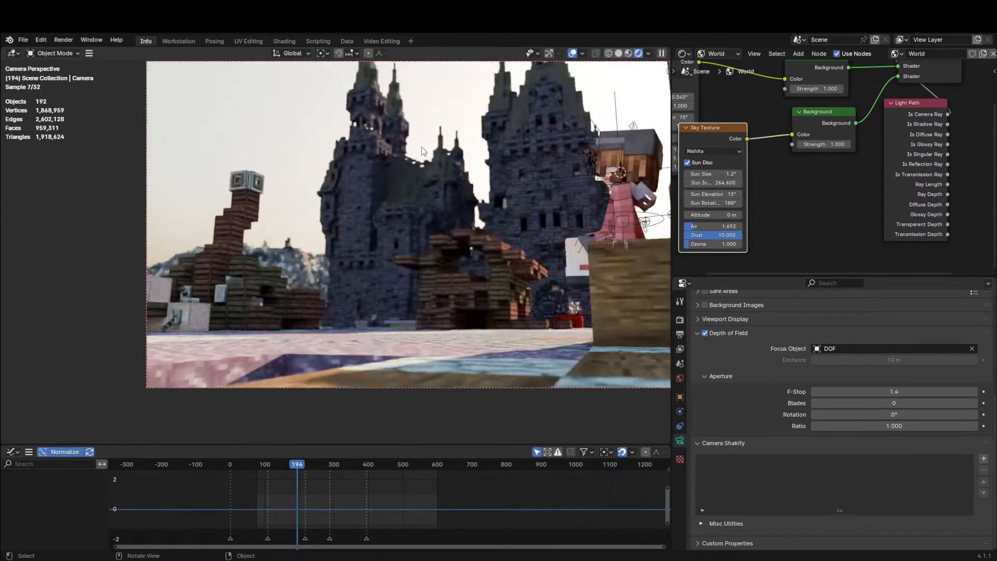
scroll(586, 300, down, 1)
shift+middle_drag(587, 300, 574, 311)
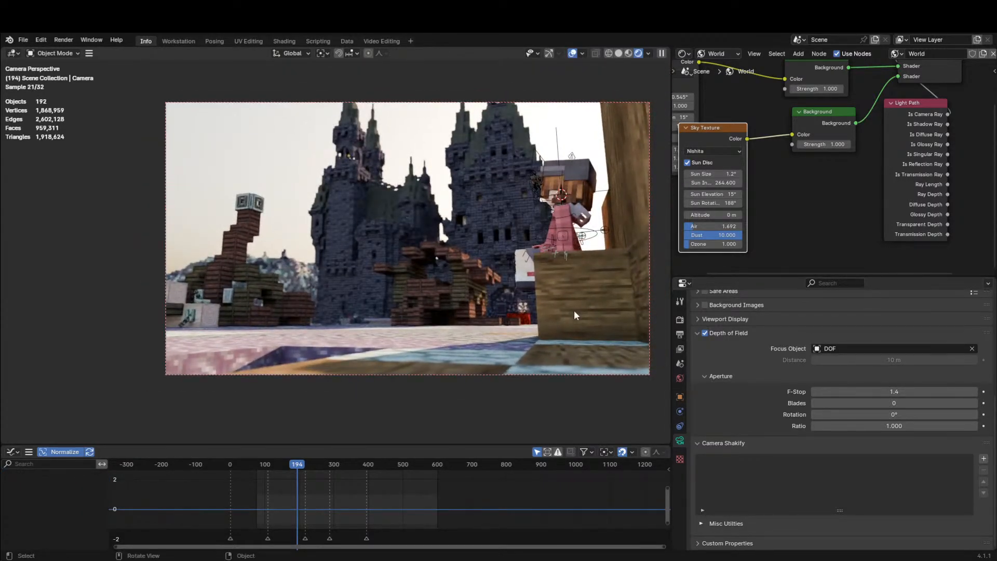
Select the dead fire coral, show its object material nodes and unmute the Add Color multiply node.
click(521, 306)
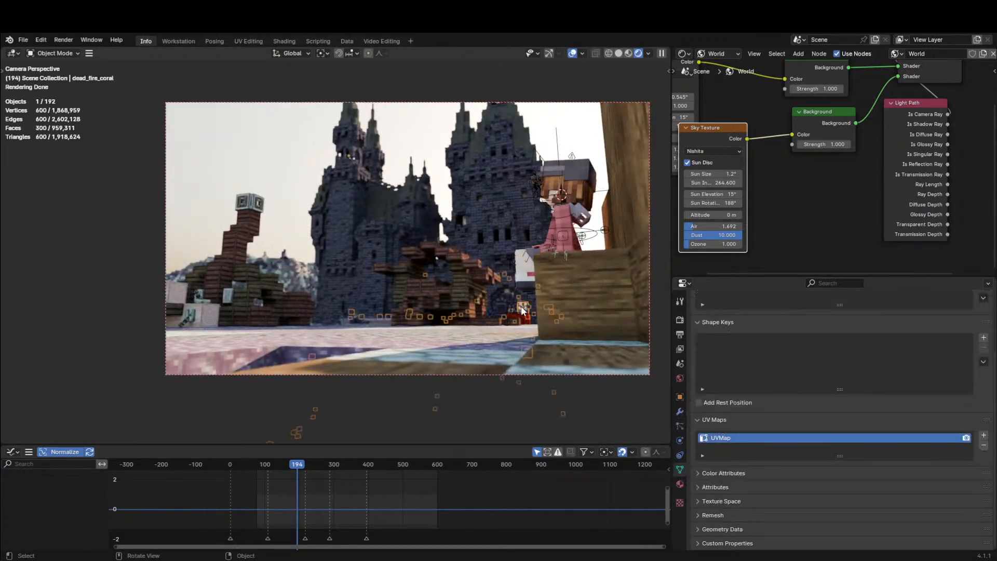
scroll(796, 192, down, 3)
click(719, 53)
click(728, 82)
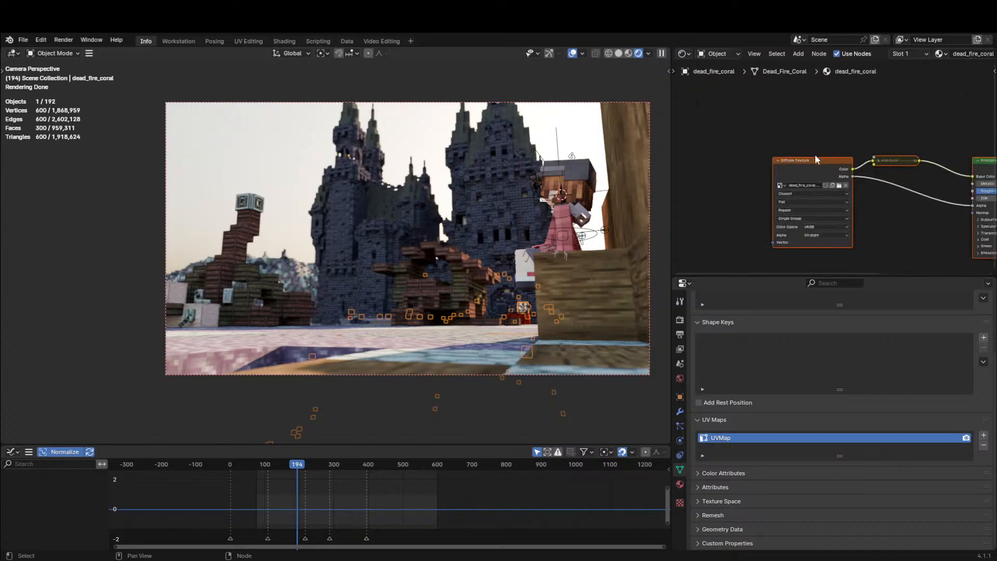
scroll(826, 155, up, 3)
click(877, 248)
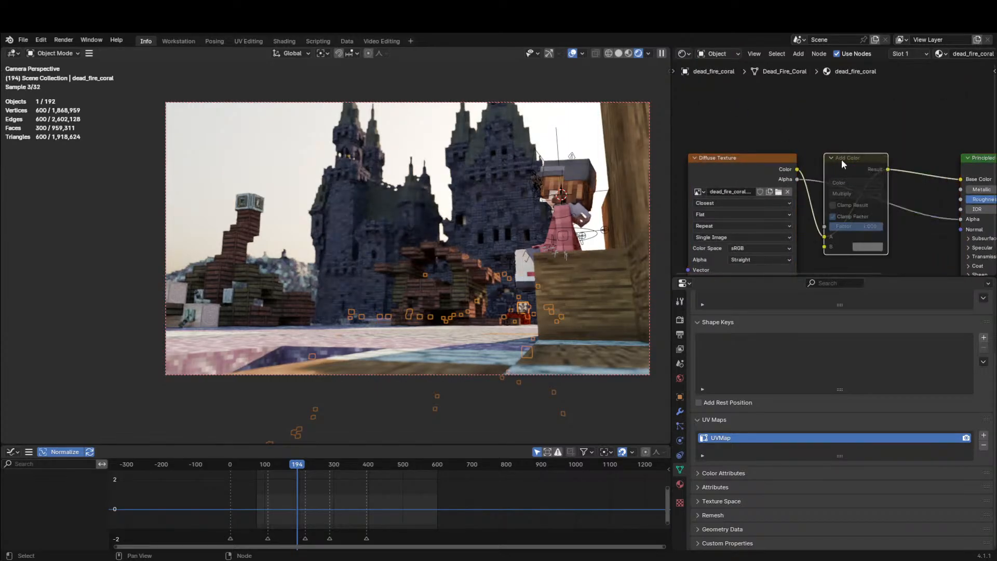
key(m)
Set the B color of the coral's Add Color node to a saturated pink and deselect the coral.
click(868, 247)
click(906, 150)
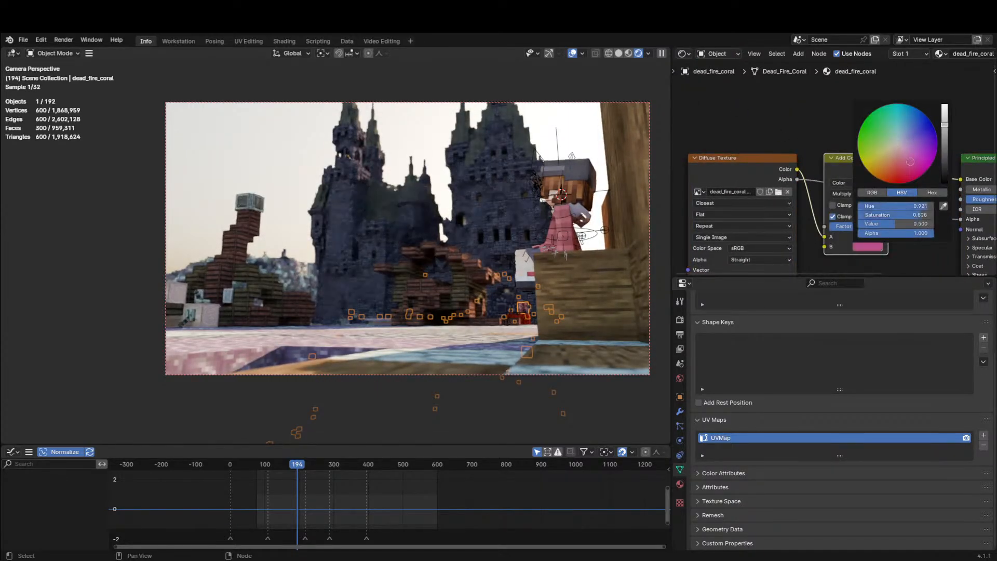
click(422, 142)
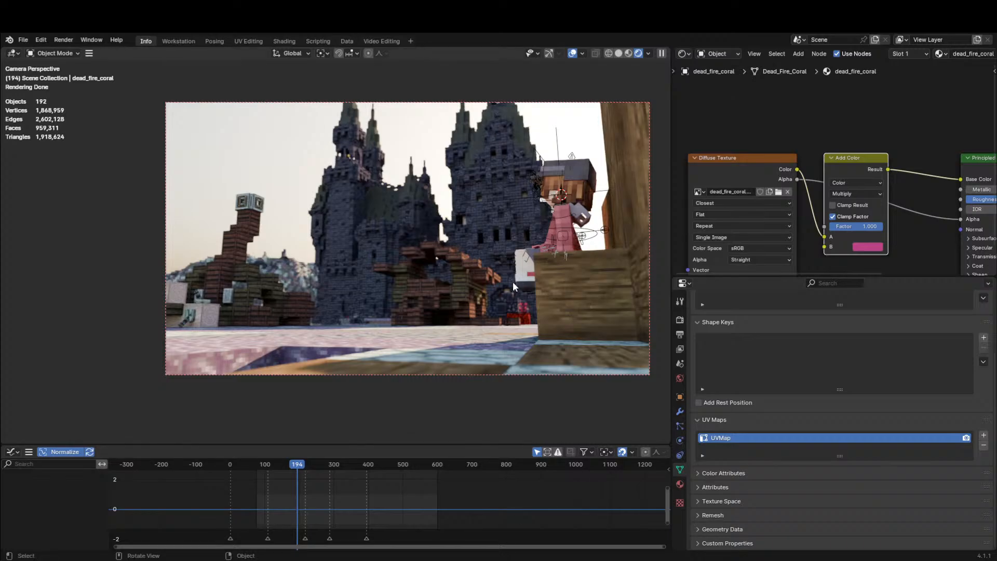
Place the 3D cursor on the castle, add a cube there and scale it up.
shift+right_click(390, 217)
key(shift+a)
key(shift+a)
mouse_move(388, 75)
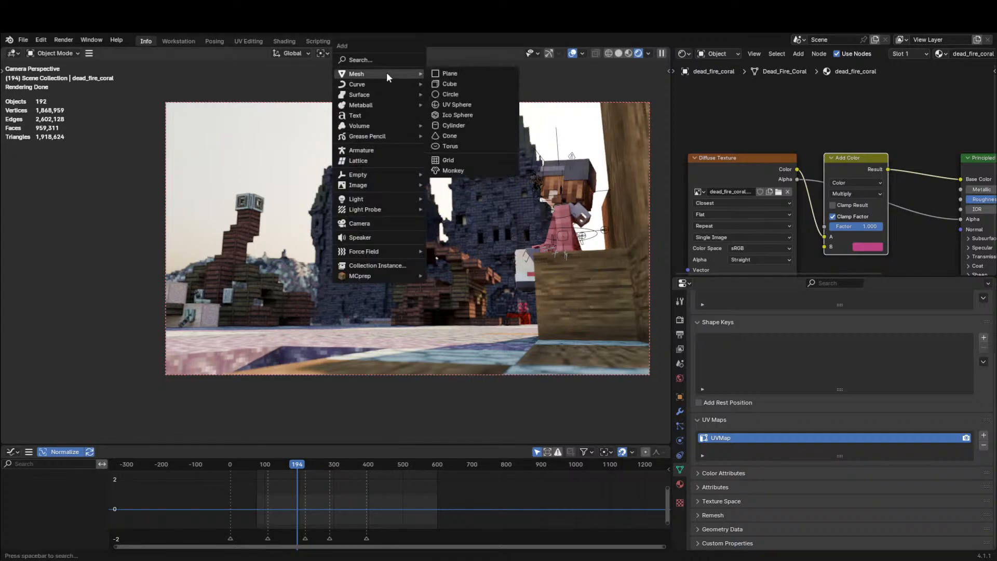
click(447, 84)
key(s)
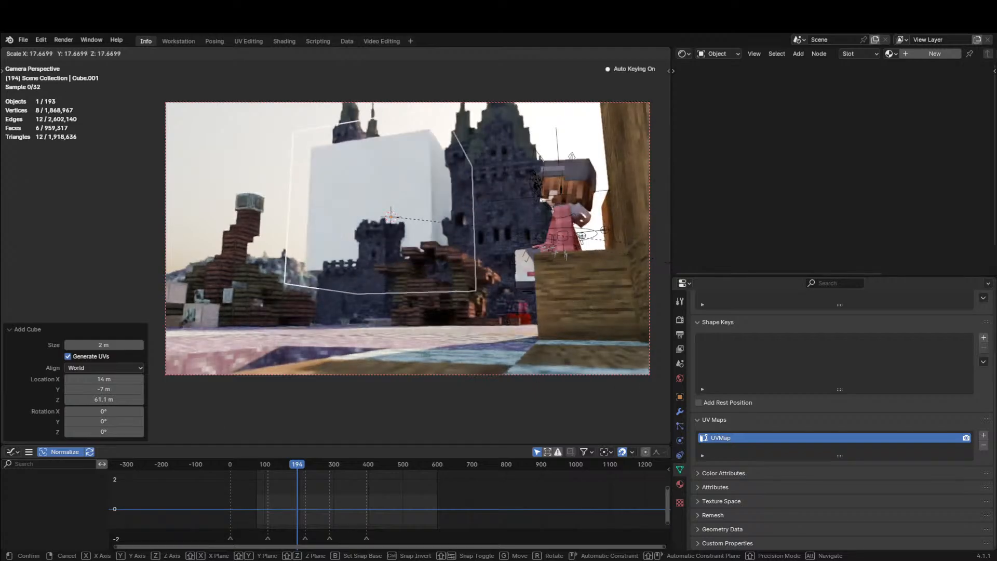
click(240, 442)
Isolate the cube in local view, give it a new material and delete its Principled BSDF node.
key(KP_Divide)
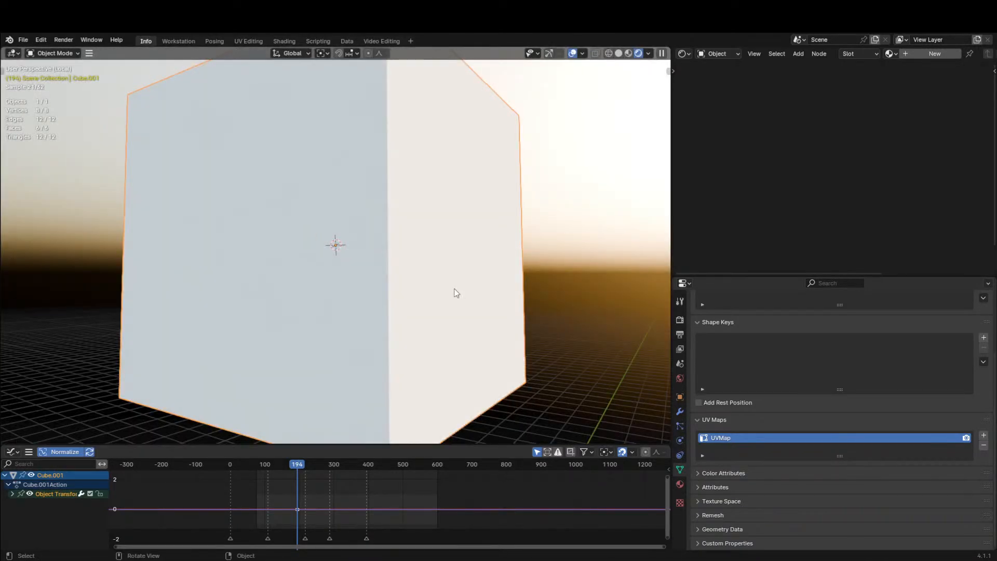
click(906, 54)
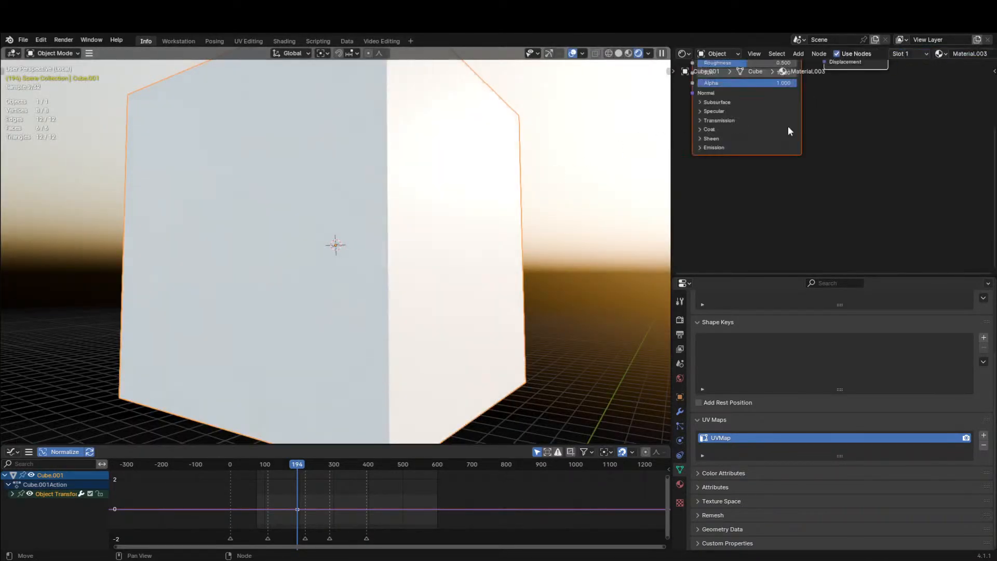
click(803, 124)
key(x)
Add a Volume Scatter node to the cube's material.
key(shift+a)
text(princ)
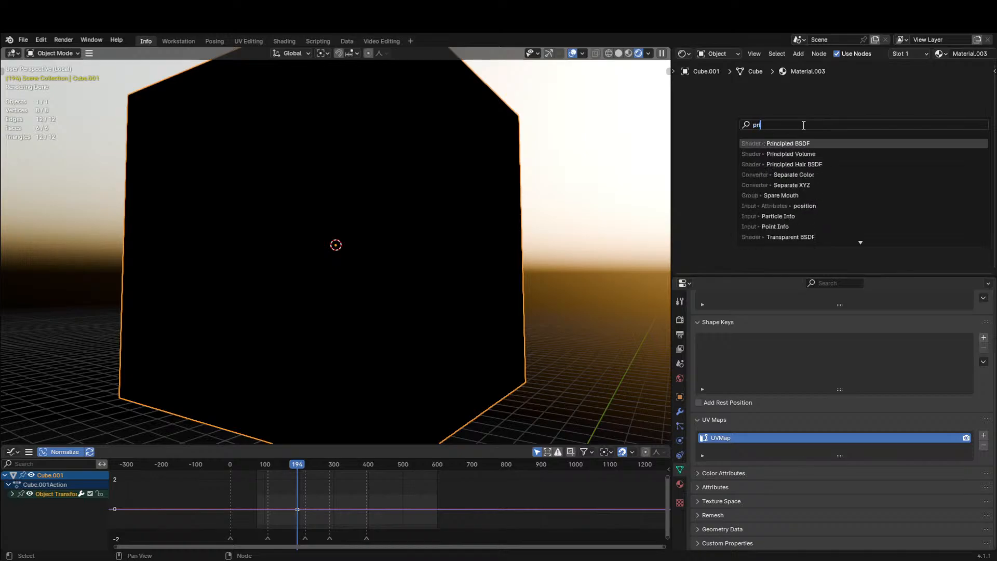
key(BackSpace)
key(BackSpace)
key(BackSpace)
key(BackSpace)
key(BackSpace)
text(volume)
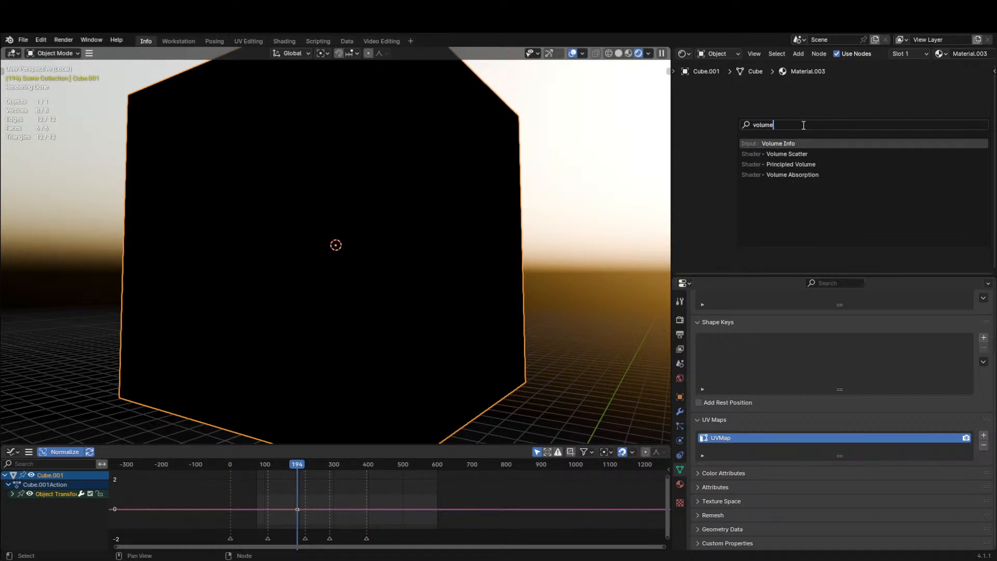
key(Return)
click(770, 98)
Add a Volume Absorption node and place it below the Volume Scatter.
key(shift+a)
click(770, 99)
text(volume)
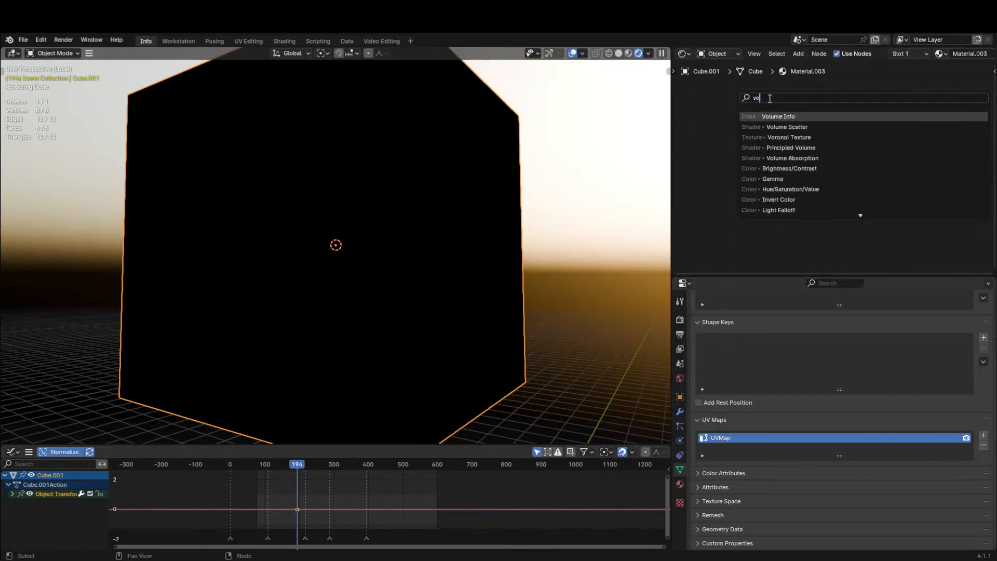
key(Down)
key(Down)
key(Down)
key(Return)
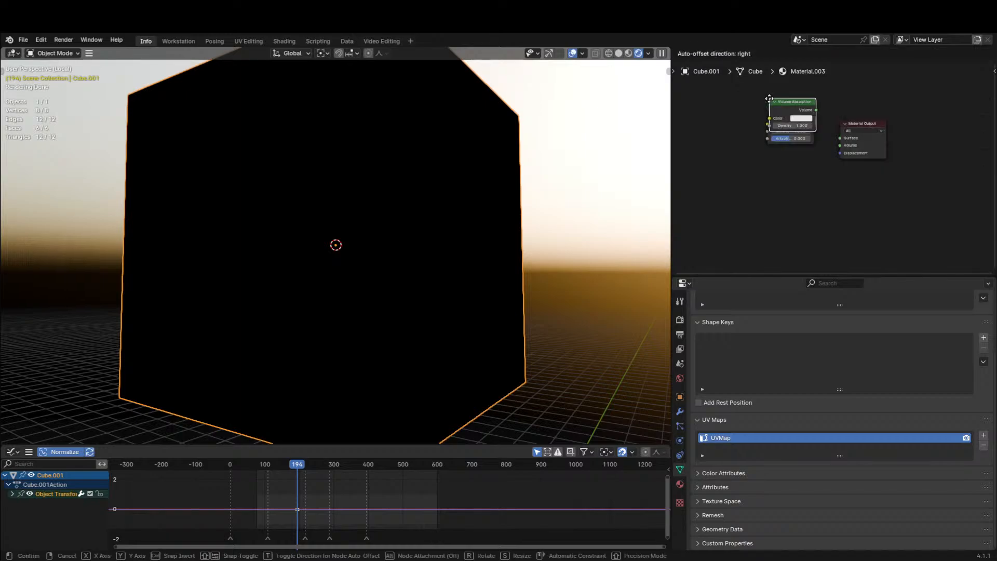
click(770, 152)
Combine the Volume Scatter and Volume Absorption in a Mix Shader and link it to the Material Output's Volume input.
drag(842, 120, 950, 99)
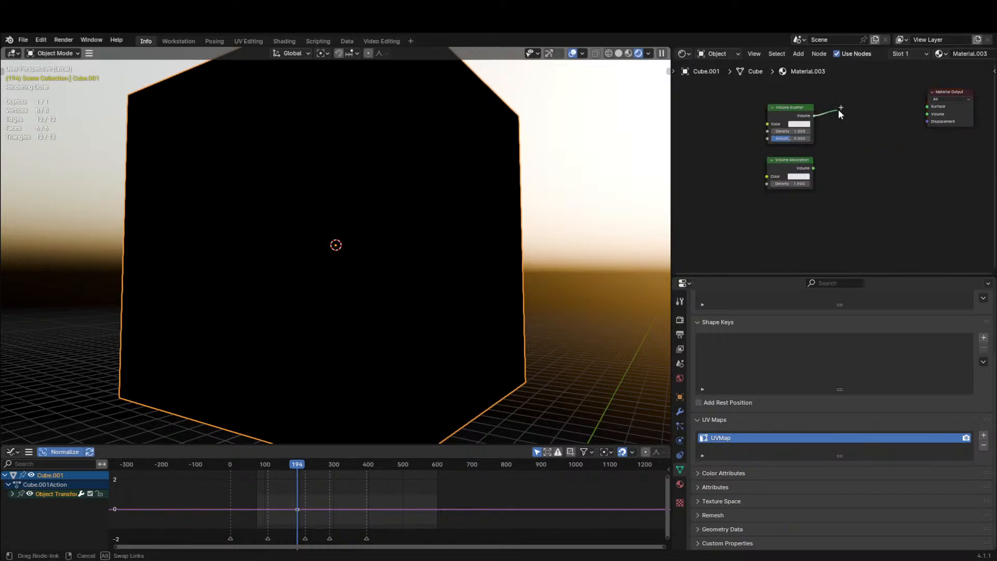
key(shift+a)
text(mix s)
key(Return)
click(861, 117)
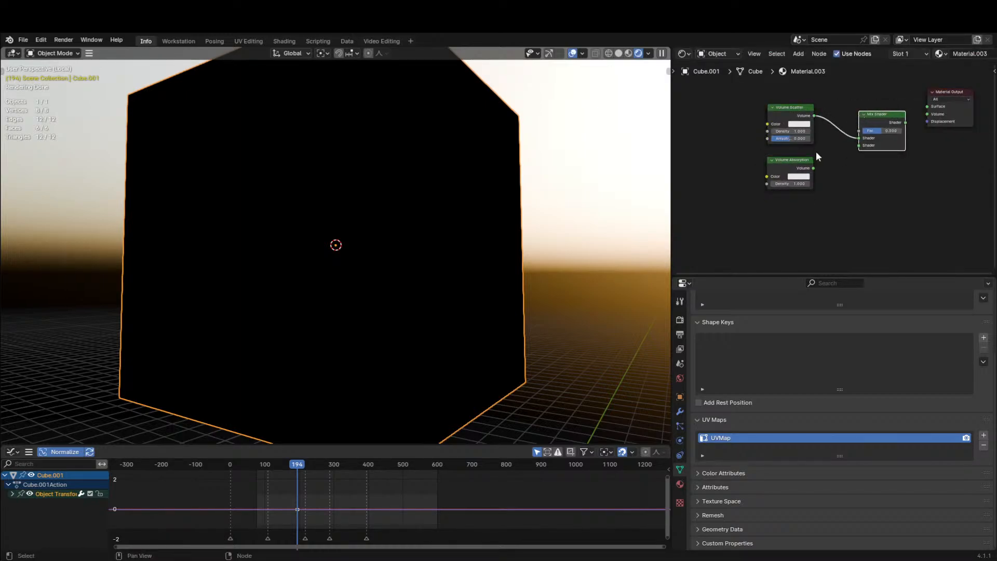
drag(813, 168, 858, 145)
drag(877, 114, 928, 114)
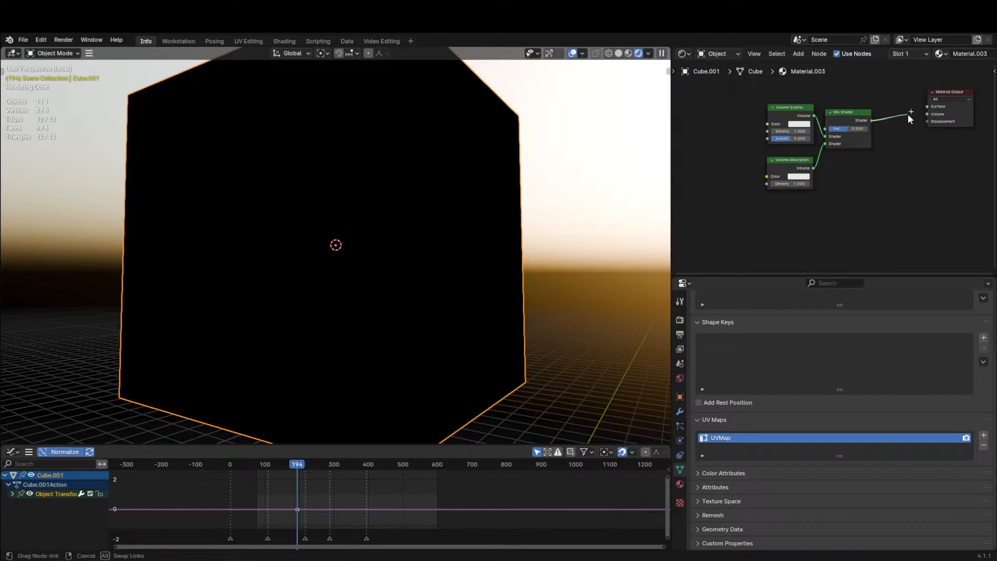
drag(842, 113, 855, 106)
middle_drag(815, 124, 833, 122)
drag(819, 117, 822, 118)
Add a Noise Texture node and place it before the two volume shaders.
drag(818, 131, 797, 131)
right_click(819, 132)
key(shift+a)
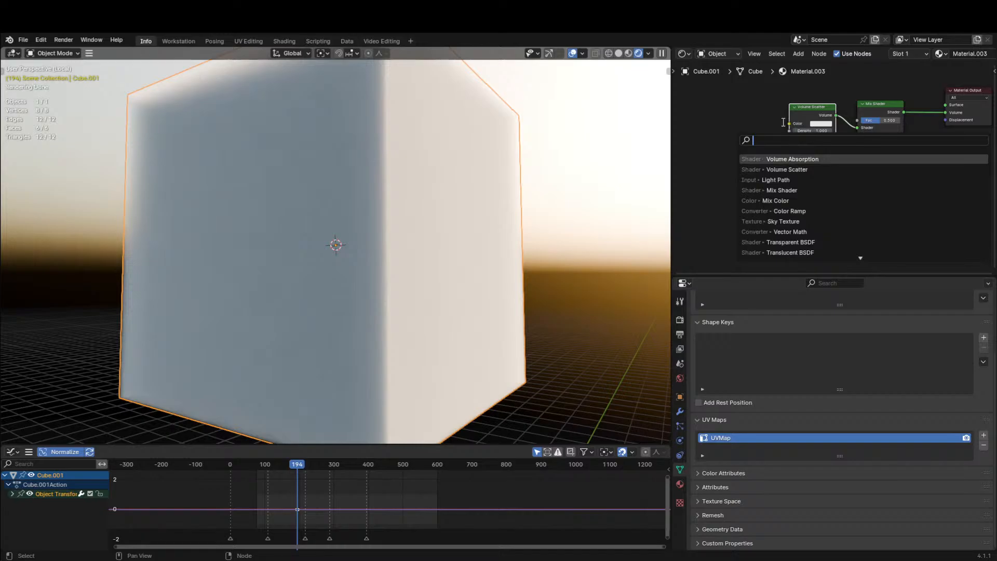
text(trans)
key(BackSpace)
key(BackSpace)
key(BackSpace)
key(BackSpace)
key(BackSpace)
text(noise)
key(Return)
click(714, 139)
middle_drag(713, 137, 793, 108)
Link the Noise Texture's Fac to the Density of both volume shaders through a shared reroute.
drag(813, 110, 875, 102)
drag(743, 128, 866, 153)
key(shift+a)
shift+right_drag(809, 99, 798, 153)
drag(725, 135, 687, 141)
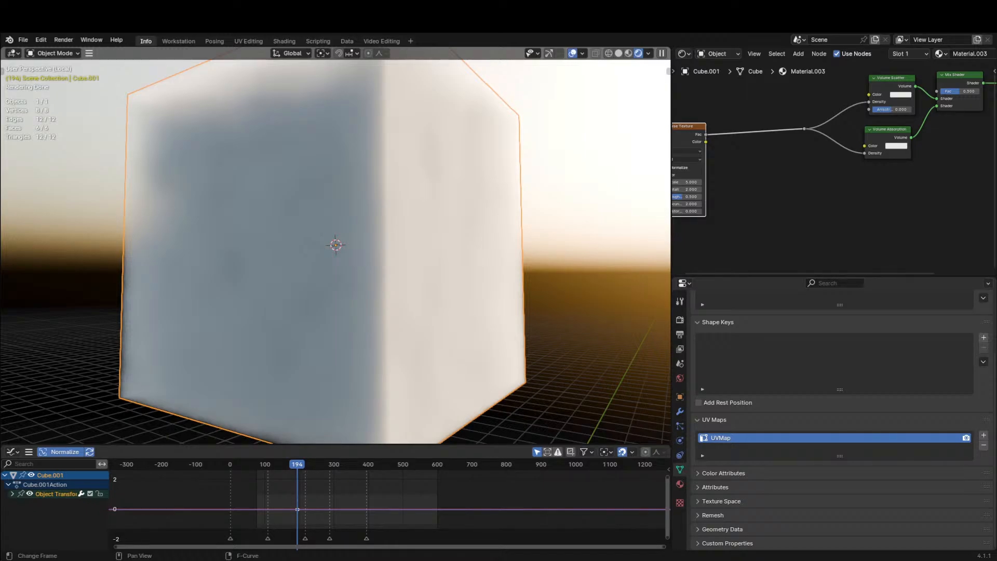
Insert a Color Ramp between the Noise Texture and the density reroute, with its black stop at about 0.54.
middle_drag(708, 150, 760, 171)
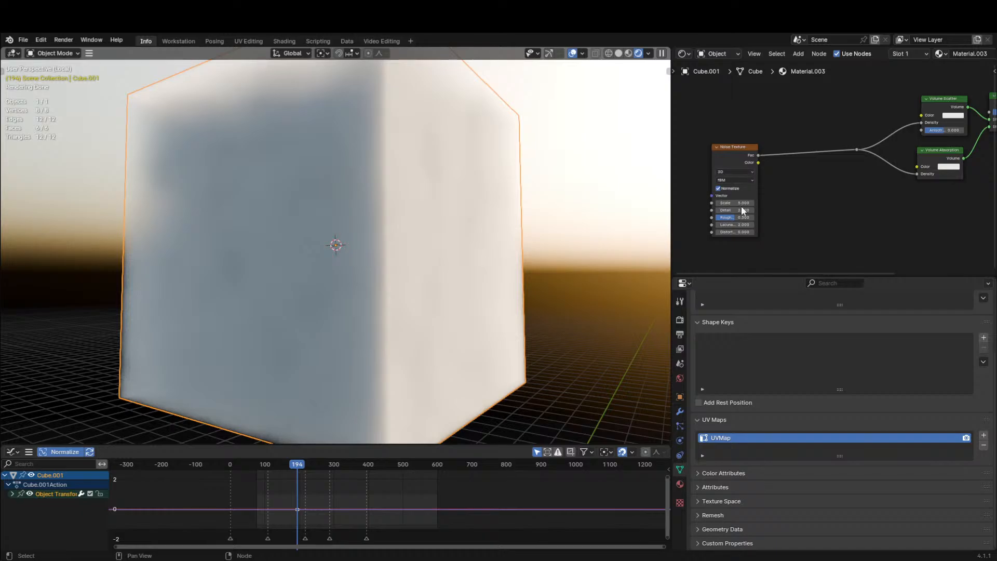
key(shift+a)
text(ramp)
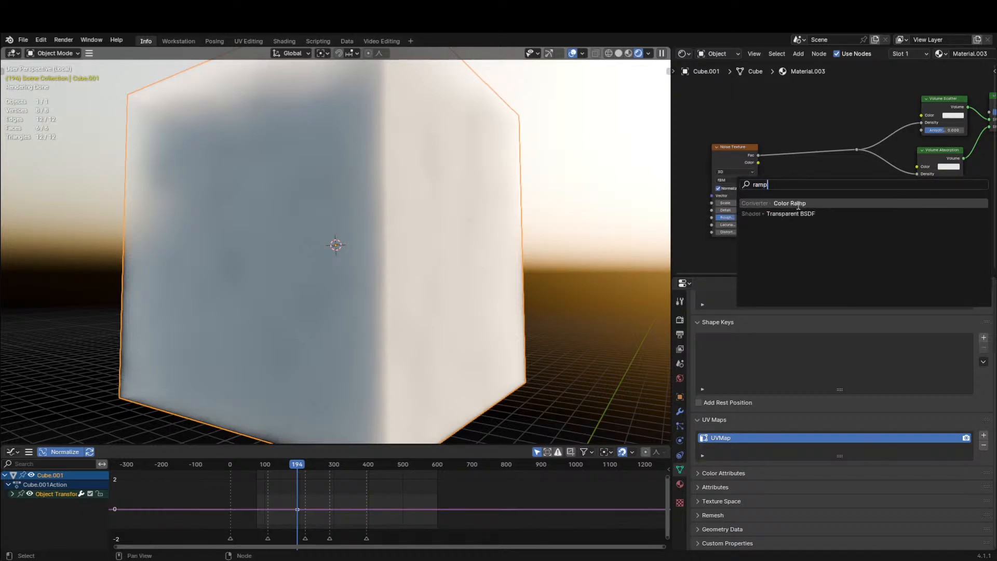
click(798, 203)
click(783, 132)
drag(792, 169, 832, 172)
middle_drag(575, 247, 544, 252)
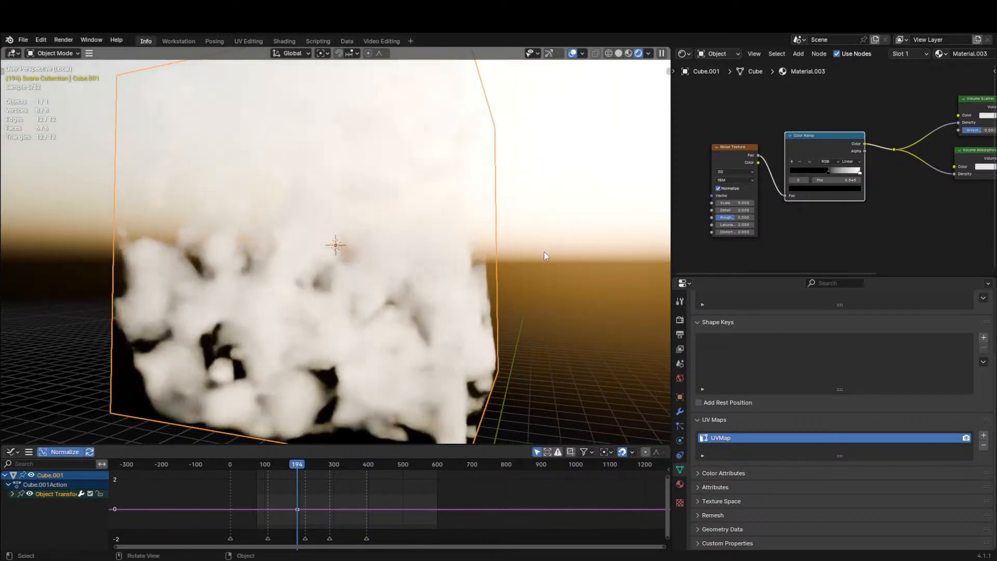
Color the Volume Scatter peach and the Volume Absorption pink, with the scatter anisotropy at about 0.417.
middle_drag(919, 151, 817, 171)
click(889, 137)
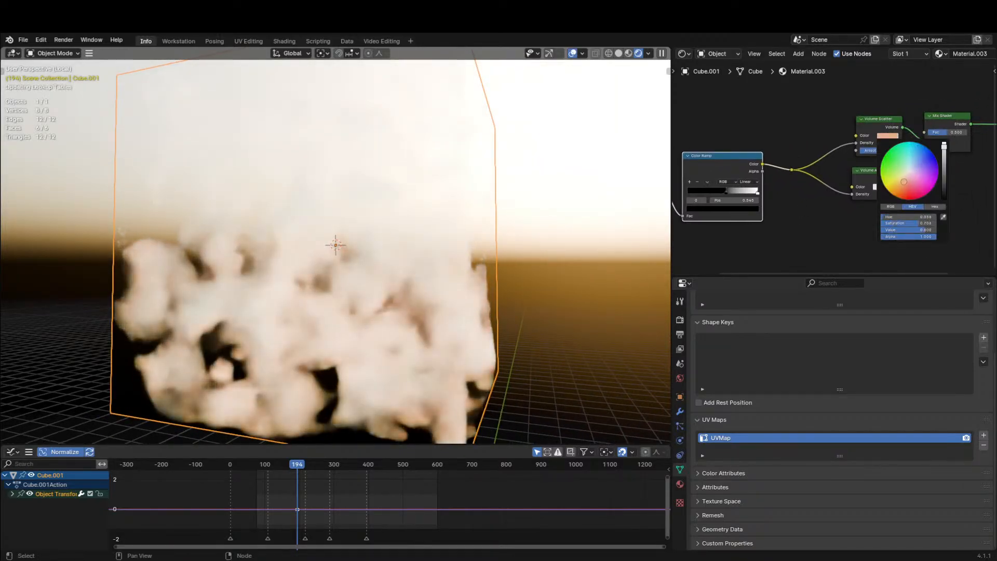
click(891, 188)
click(901, 117)
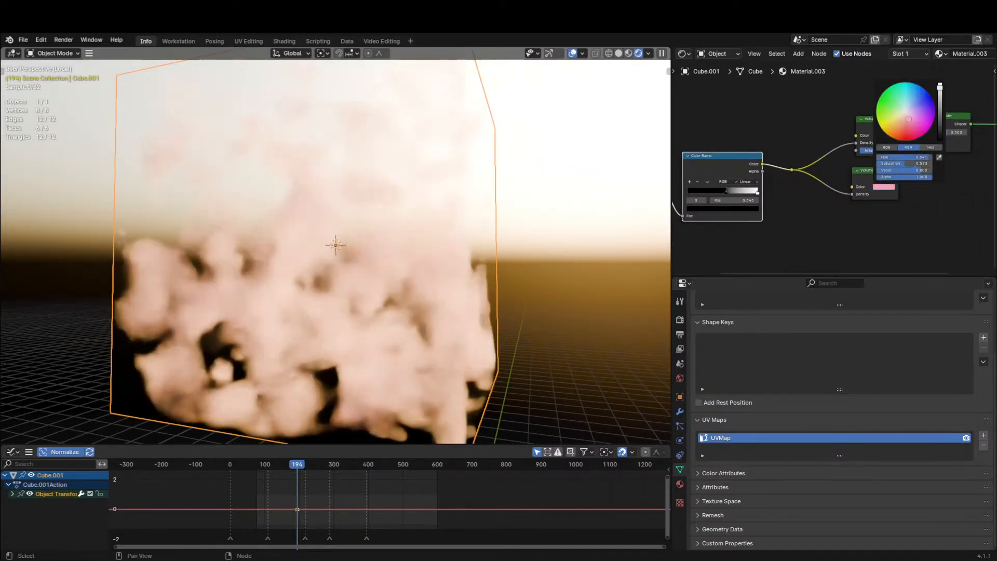
drag(901, 117, 912, 124)
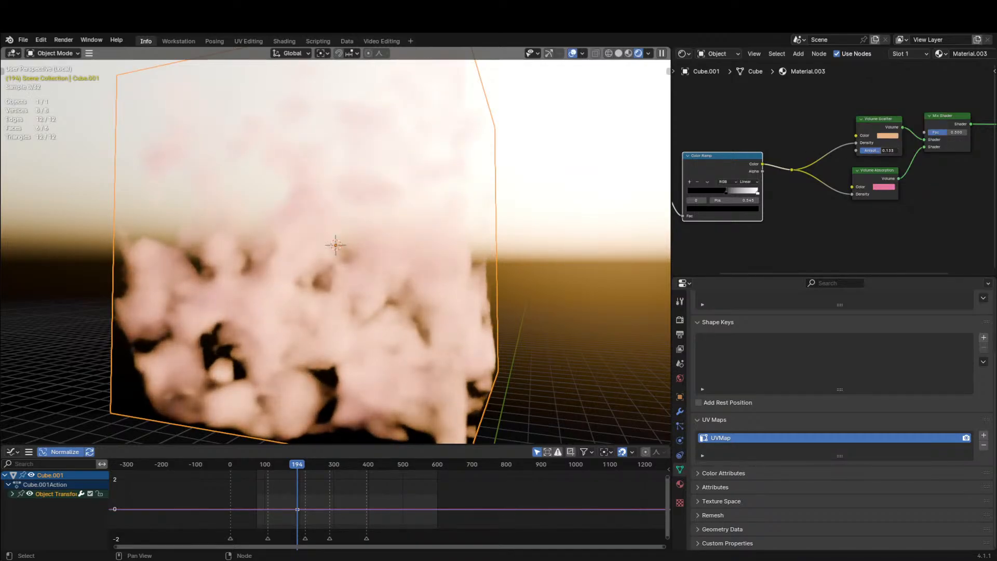
drag(893, 150, 898, 150)
middle_drag(566, 223, 191, 221)
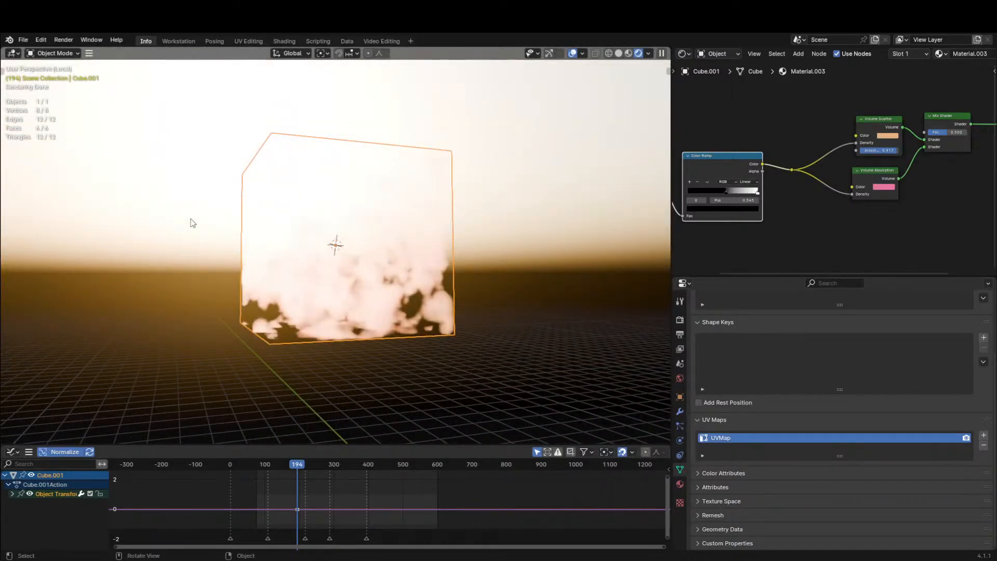
In the camera view of the full scene, scale the volume cube 3.142 in X and Y, then move it -12.567, -4.2648, 0.51 m.
key(KP_0)
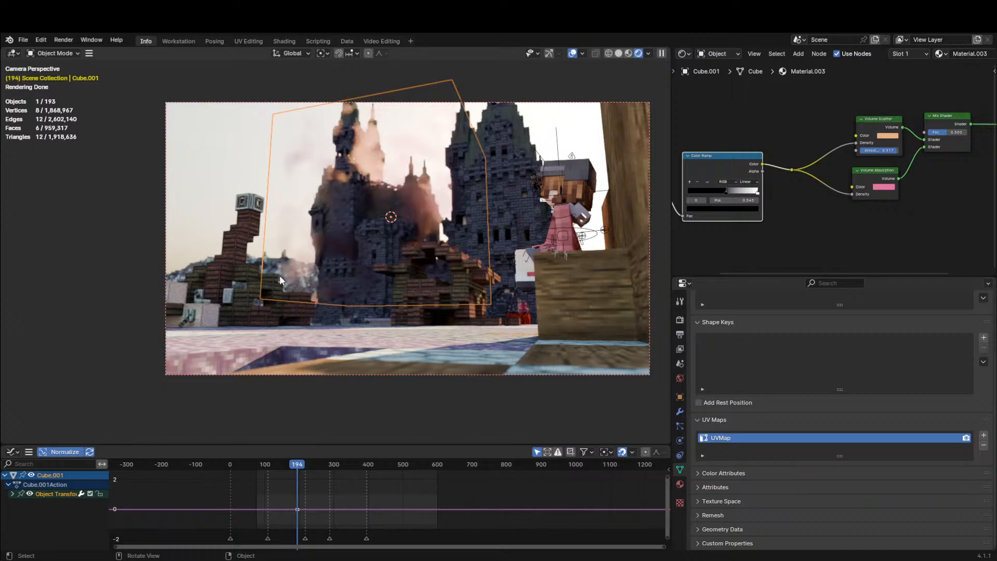
key(s)
key(shift+z)
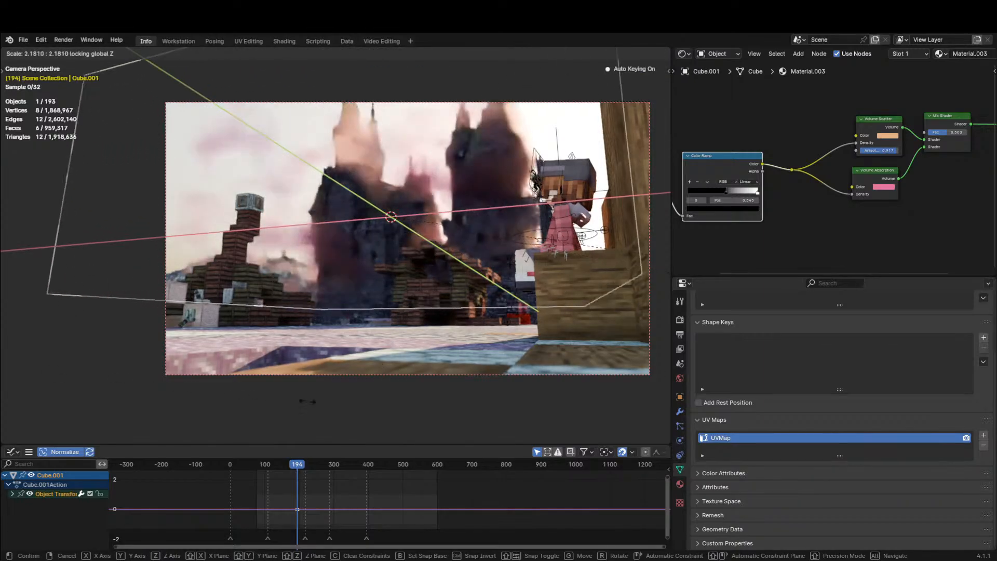
click(581, 348)
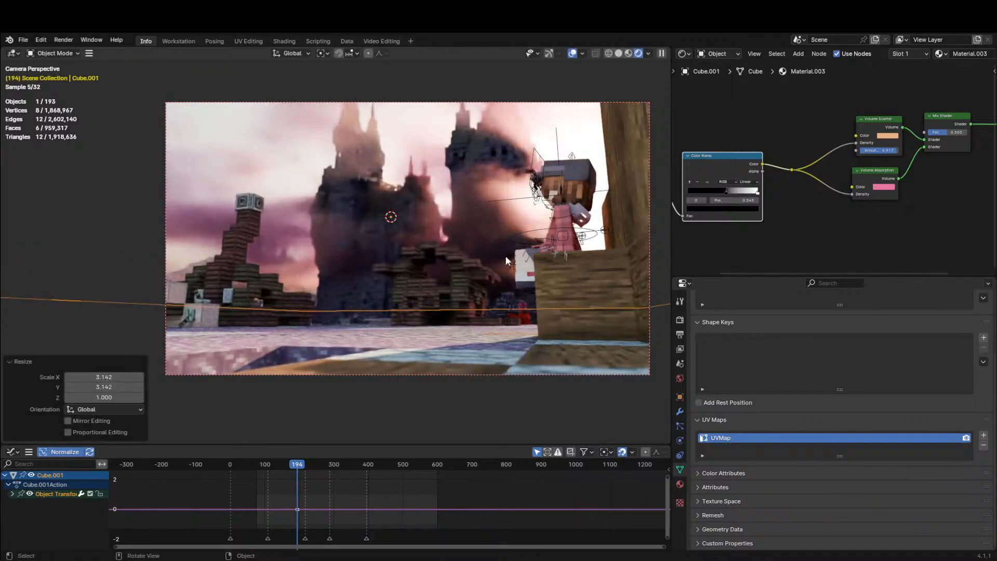
key(g)
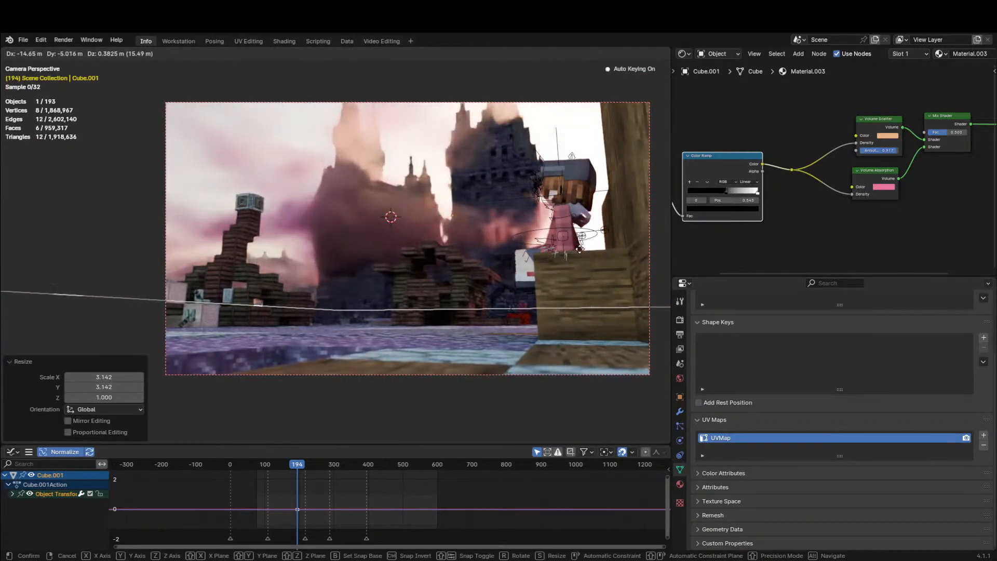
click(571, 248)
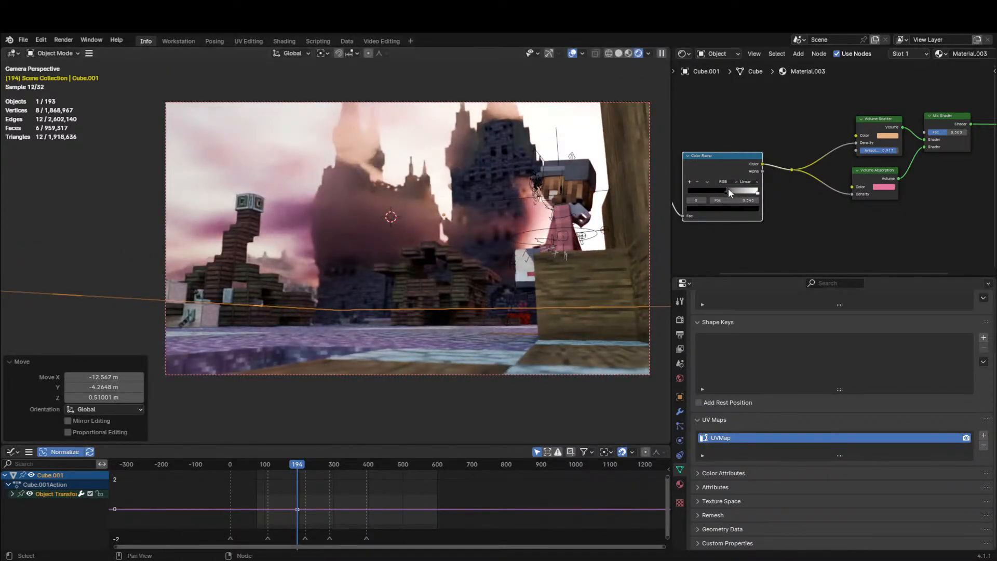
Change the Color Ramp's interpolation to Ease.
click(747, 183)
click(745, 200)
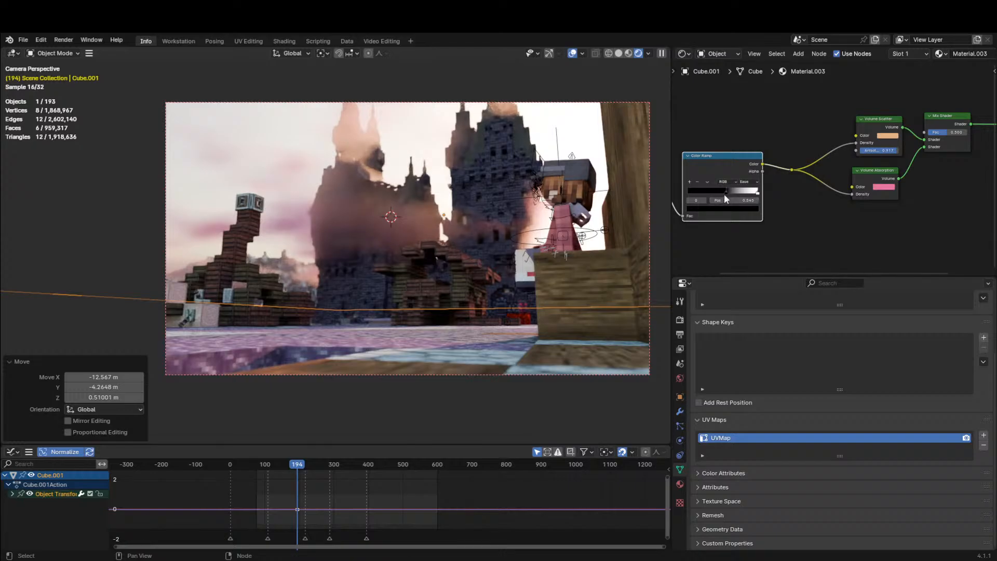
Scale the volume cube up uniformly by about 3.8 so it surrounds the whole island terrain.
middle_drag(598, 218, 437, 261)
scroll(439, 257, down, 15)
key(s)
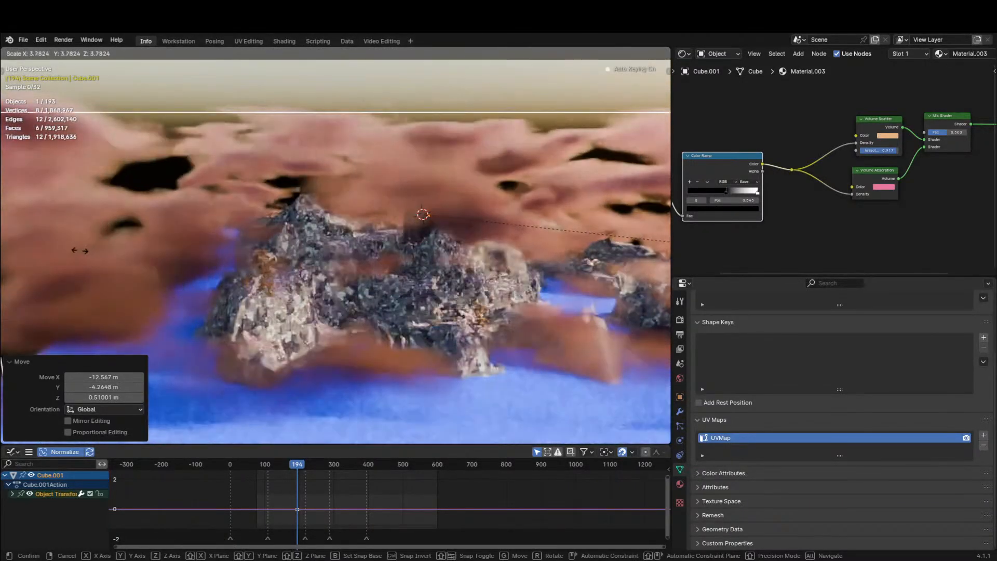
click(81, 243)
Set the Noise Texture's Scale to 15.7.
middle_drag(727, 171, 821, 127)
drag(725, 179, 750, 179)
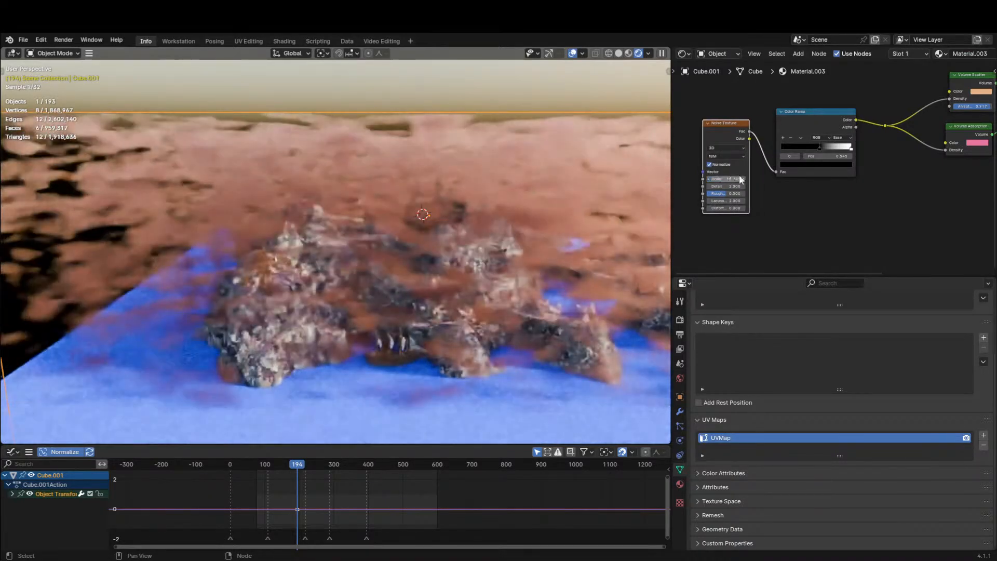
drag(812, 145, 808, 144)
key(ctrl+z)
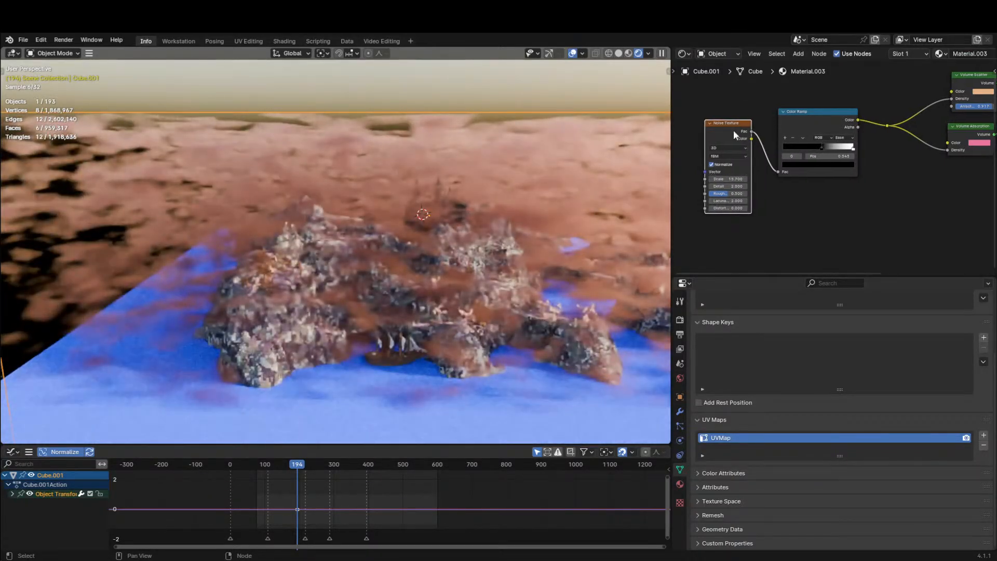
Add Texture Coordinate and Mapping nodes to the Noise Texture and set the Mapping's Z scale to 0.42.
key(ctrl+t)
middle_drag(733, 132, 809, 127)
scroll(734, 136, up, 3)
middle_drag(727, 239, 740, 224)
shift+drag(740, 242, 710, 242)
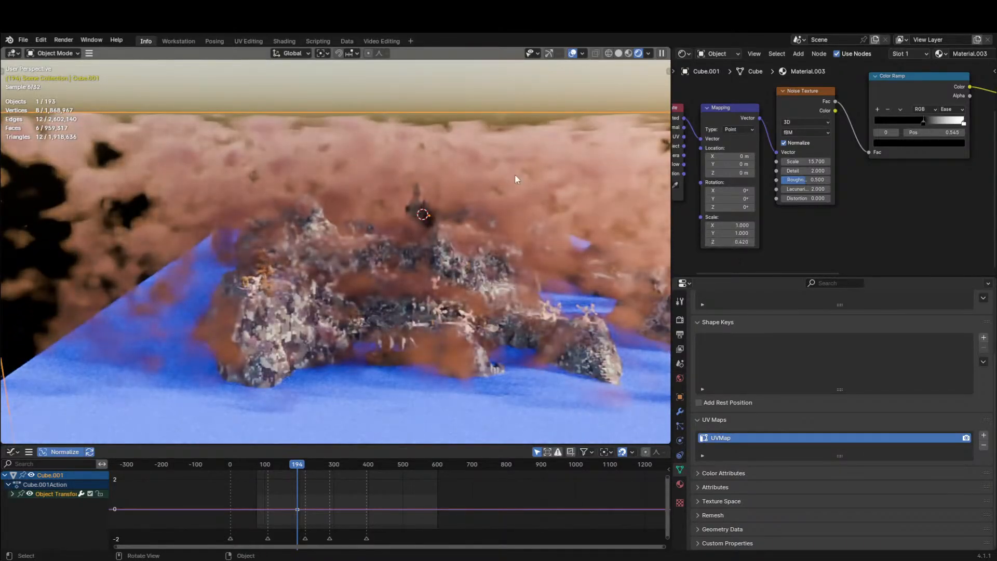
In the camera view, shift the noise pattern by setting the Mapping's Location X to 0.68 m.
key(KP_0)
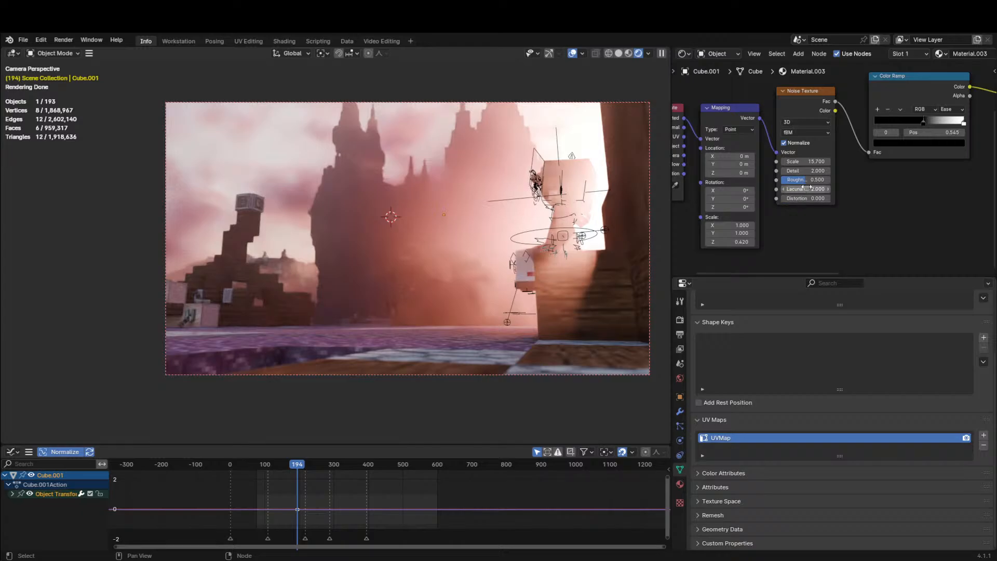
drag(733, 225, 753, 225)
key(ctrl+z)
mouse_move(732, 156)
mouse_down()
mouse_move(742, 156)
mouse_move(731, 157)
mouse_up()
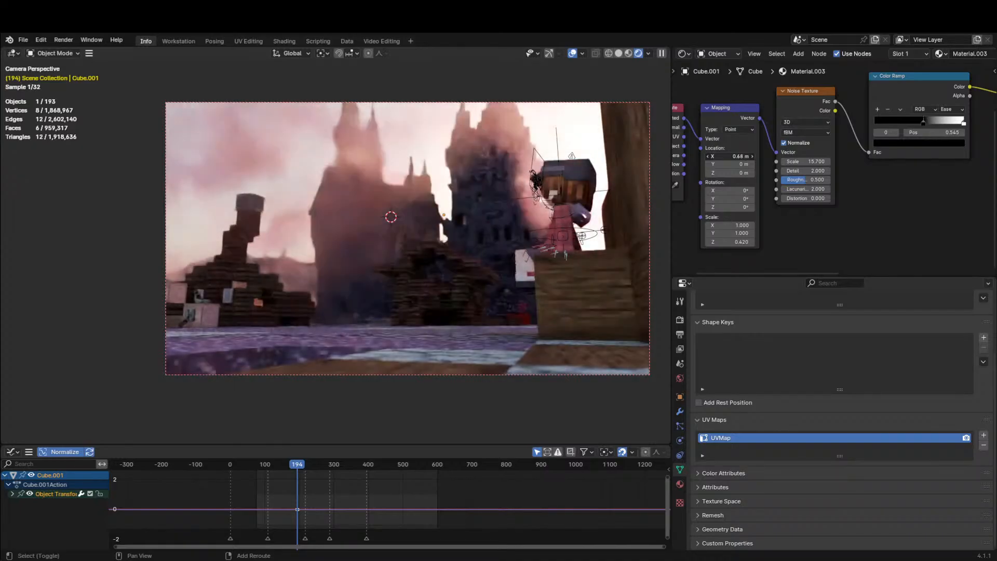
Darken the Color Ramp's white stop to grey to thin out the fog.
middle_drag(942, 123, 906, 141)
click(926, 140)
click(920, 162)
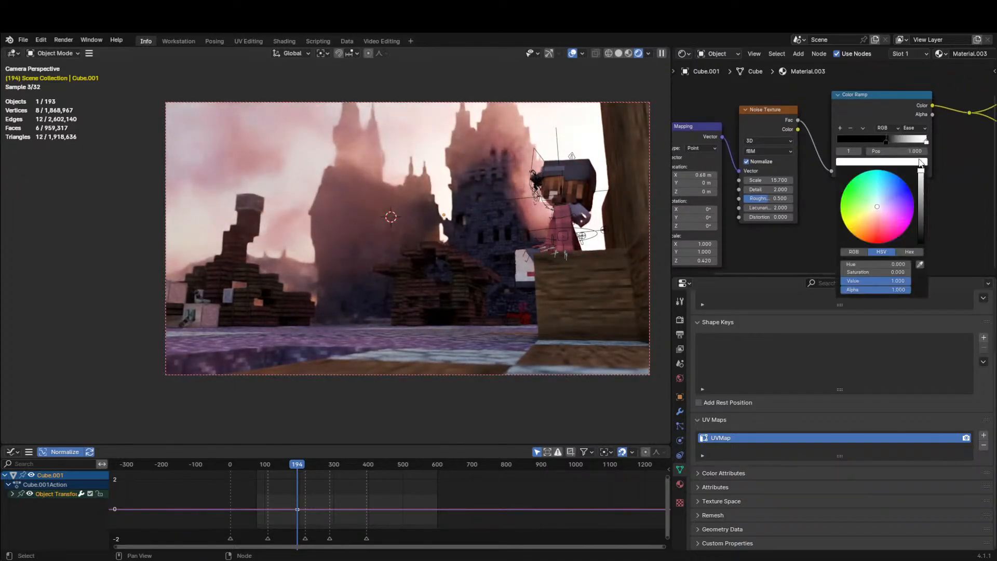
drag(921, 177, 920, 216)
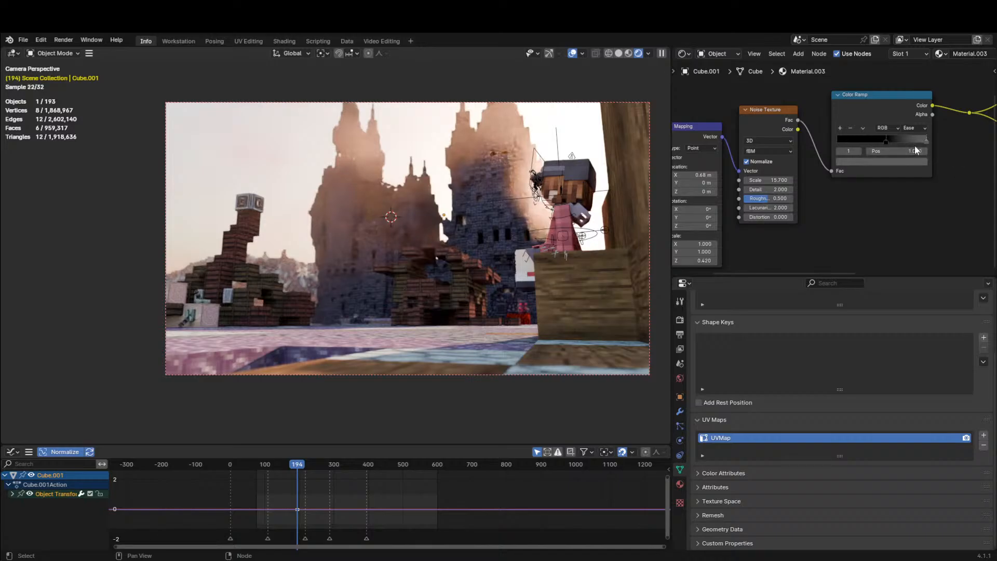
Set the color value of the Color Ramp's black stop to 0.001 for a faint base fog.
click(886, 141)
click(895, 162)
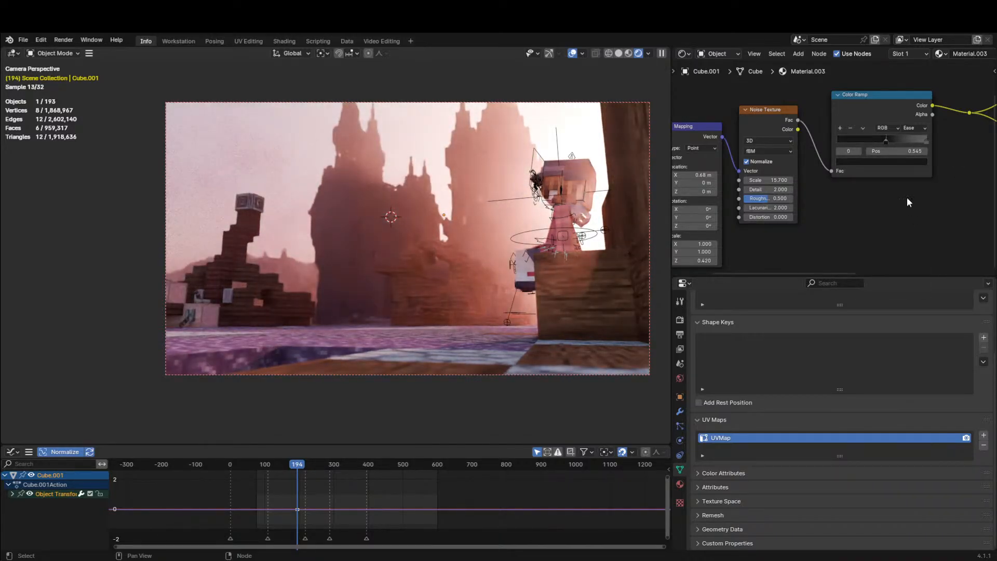
click(911, 163)
click(891, 281)
key(BackSpace)
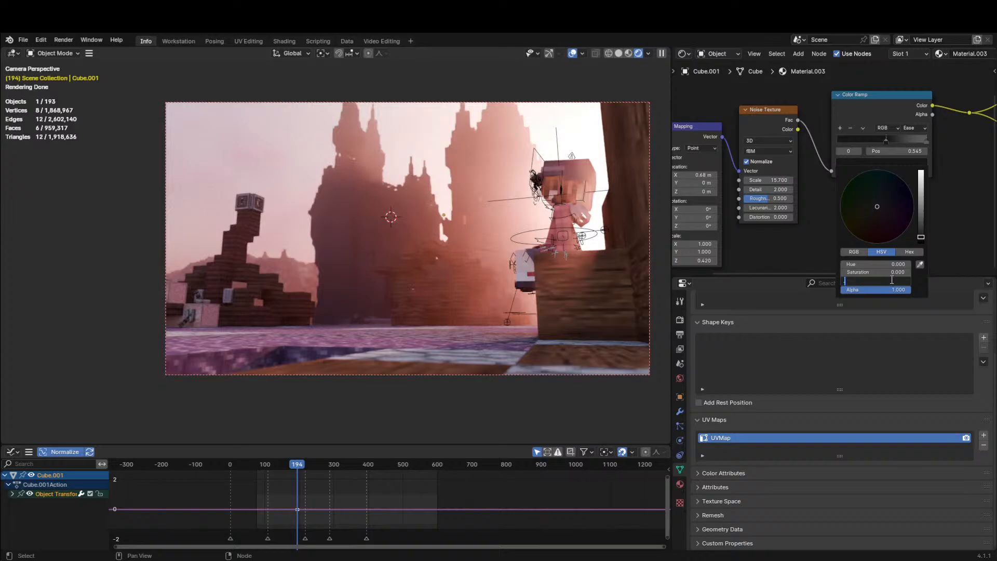
text(.001)
key(Return)
mouse_move(886, 139)
mouse_down()
mouse_move(870, 139)
mouse_move(880, 139)
mouse_up()
Set the color value of the Color Ramp's end stop to 0.01.
click(926, 139)
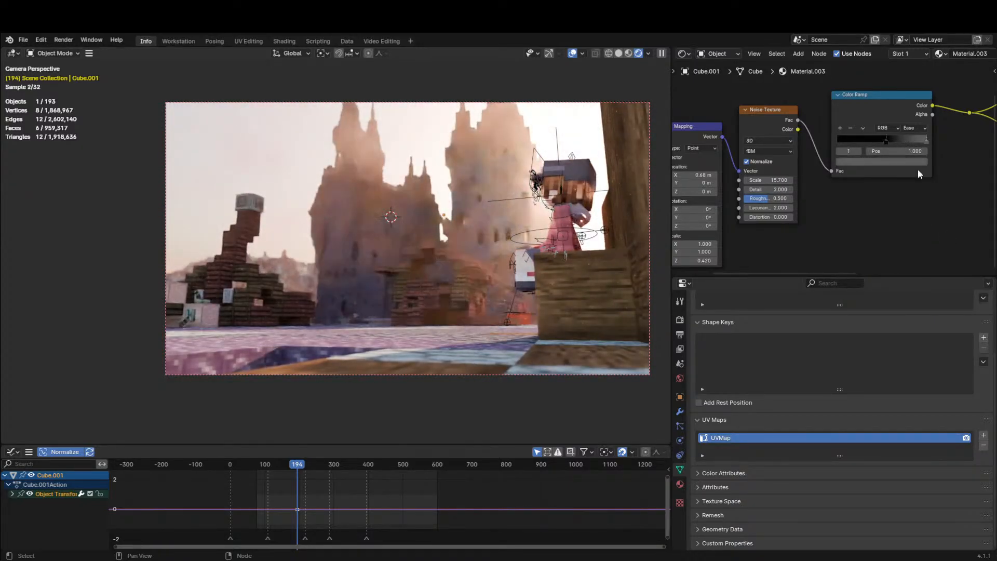
click(919, 163)
click(882, 280)
text(.01)
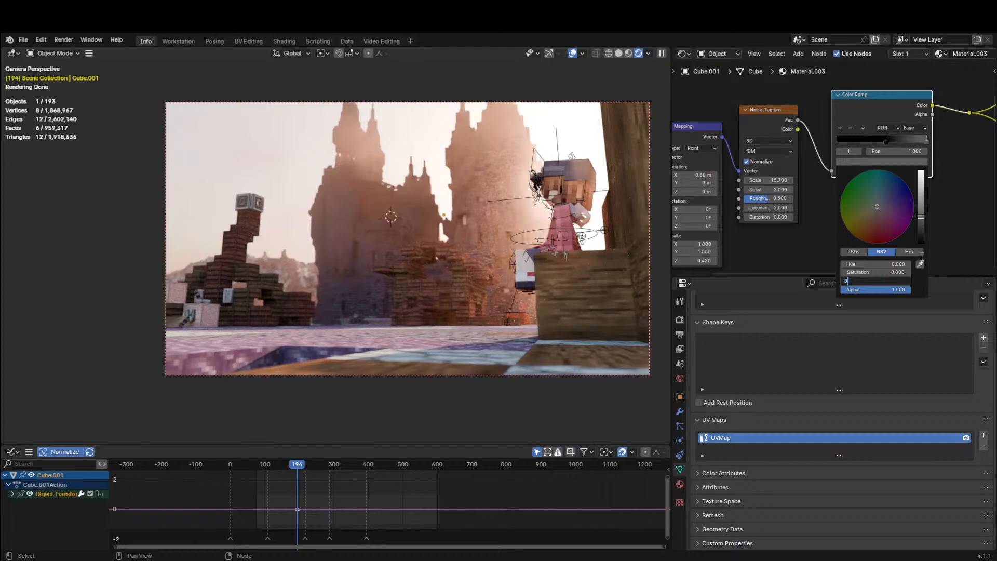
key(Return)
Set the Mapping node's Location X to about 10 m.
middle_drag(733, 189, 749, 182)
drag(717, 168, 849, 196)
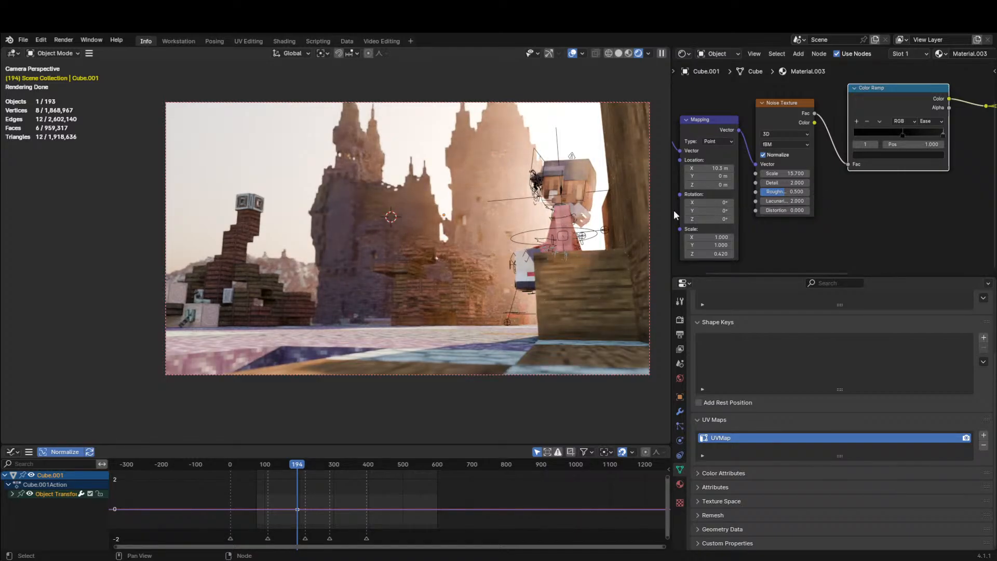
Add two stops to the Color Ramp between its existing ones, at 0.773 and 0.659.
middle_drag(473, 197, 393, 218)
scroll(403, 210, down, 16)
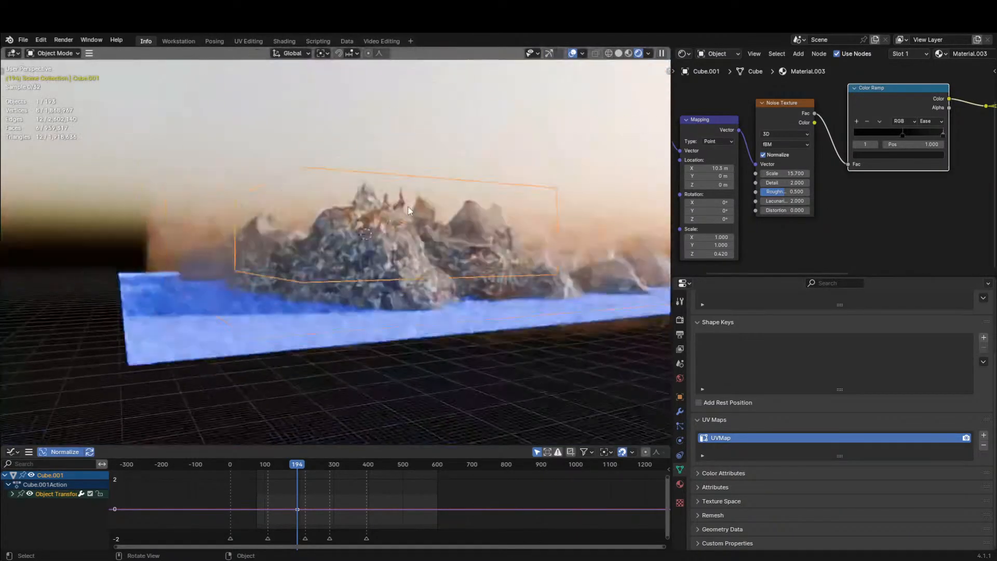
scroll(451, 219, up, 12)
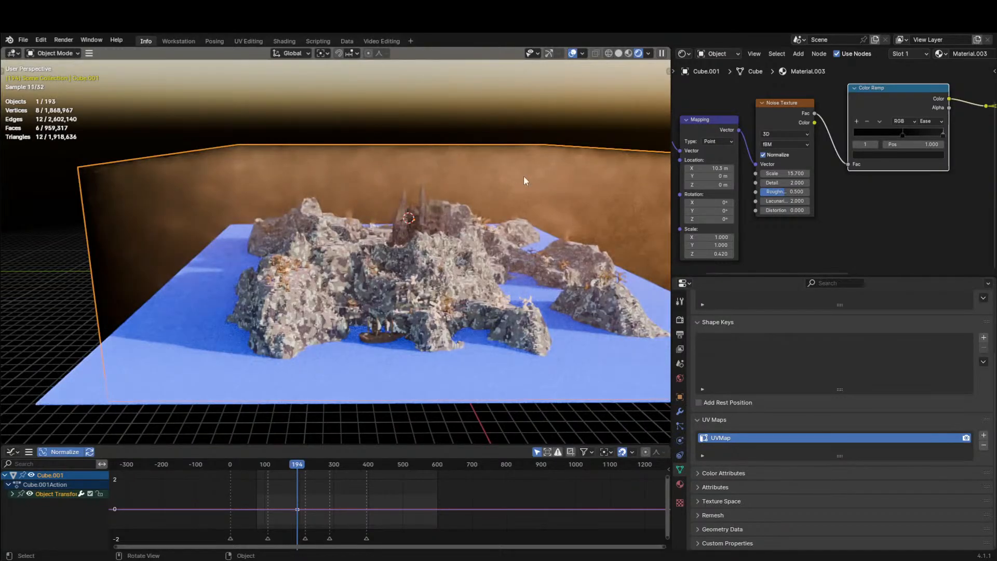
middle_drag(903, 131, 888, 127)
mouse_move(883, 128)
mouse_down()
mouse_move(917, 130)
mouse_move(884, 132)
mouse_up()
click(841, 118)
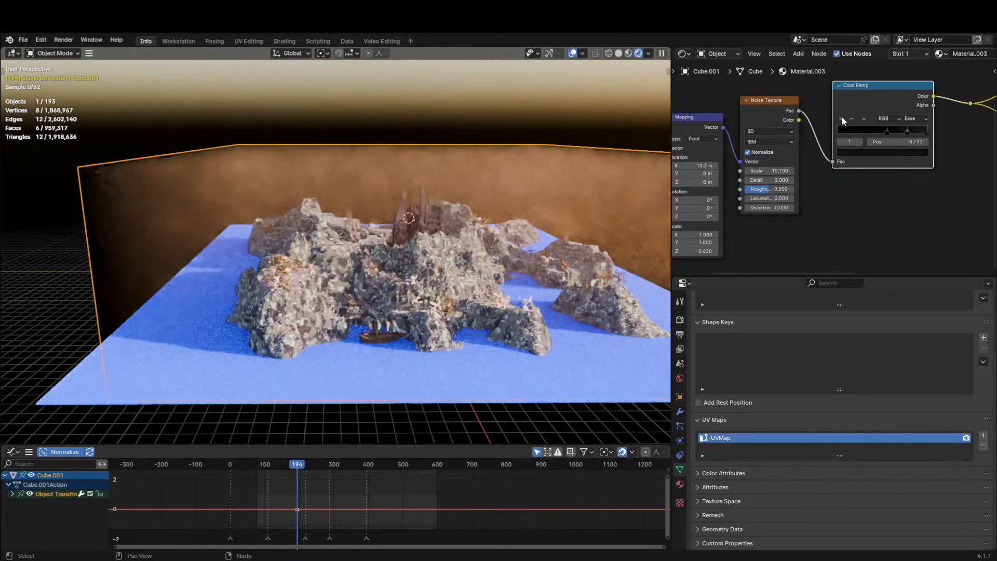
click(886, 127)
click(903, 151)
click(841, 119)
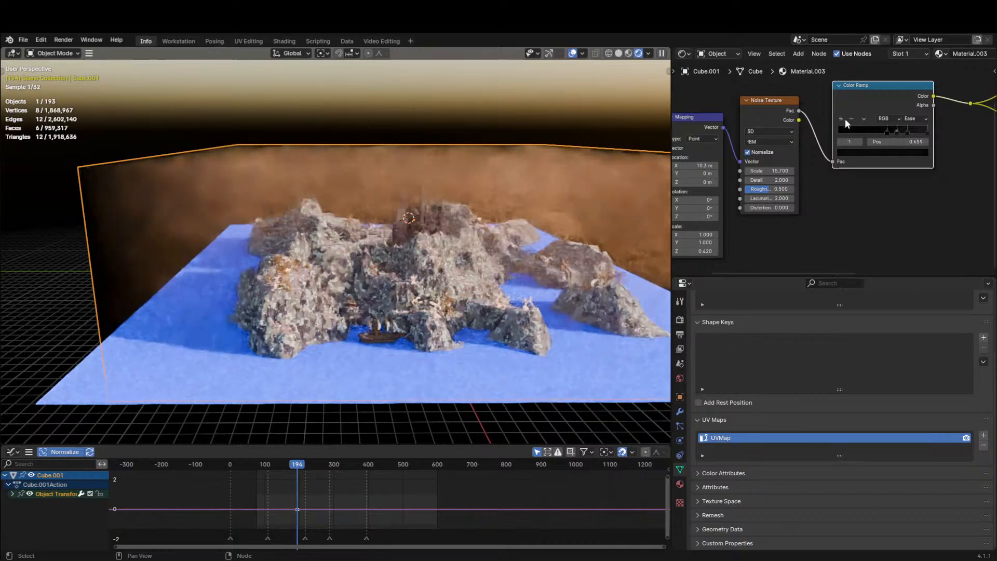
Move the Color Ramp's 0.659 stop to 0.323 and brighten its color slightly.
drag(893, 132, 863, 131)
click(880, 152)
drag(921, 231, 920, 217)
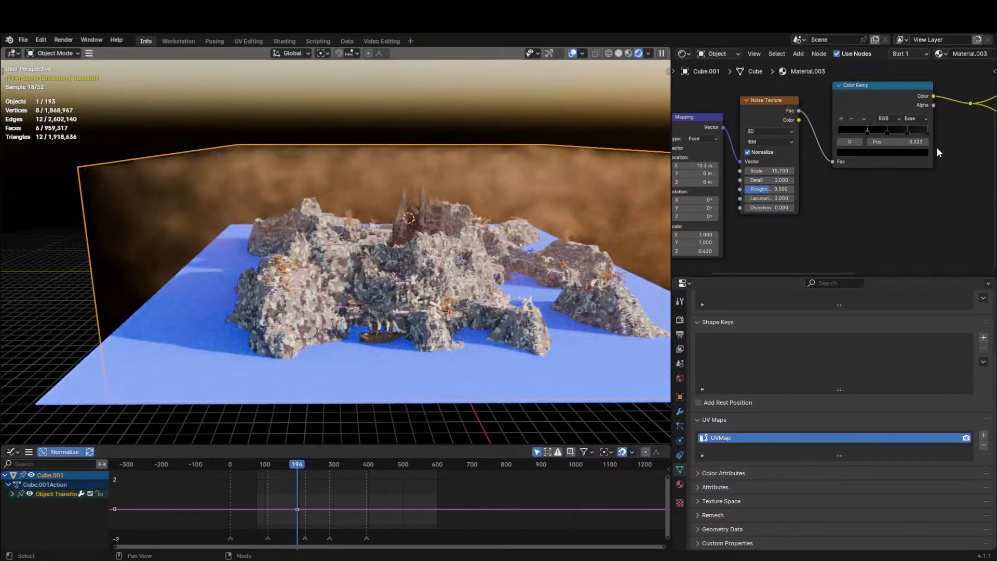
Delete the Color Ramp's 0.773 stop and, in the camera view, move the first stop to 0.391.
click(907, 132)
click(852, 119)
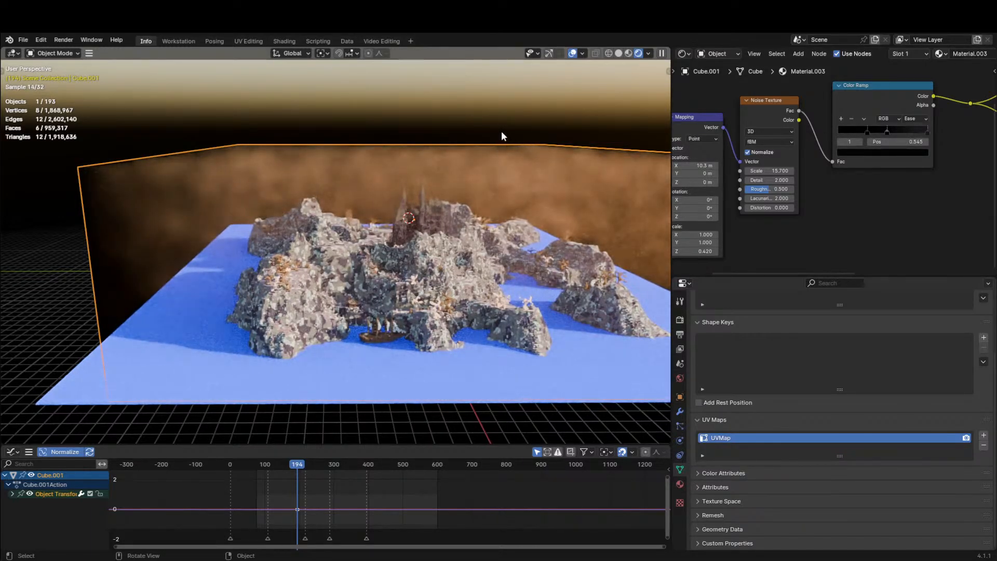
key(KP_0)
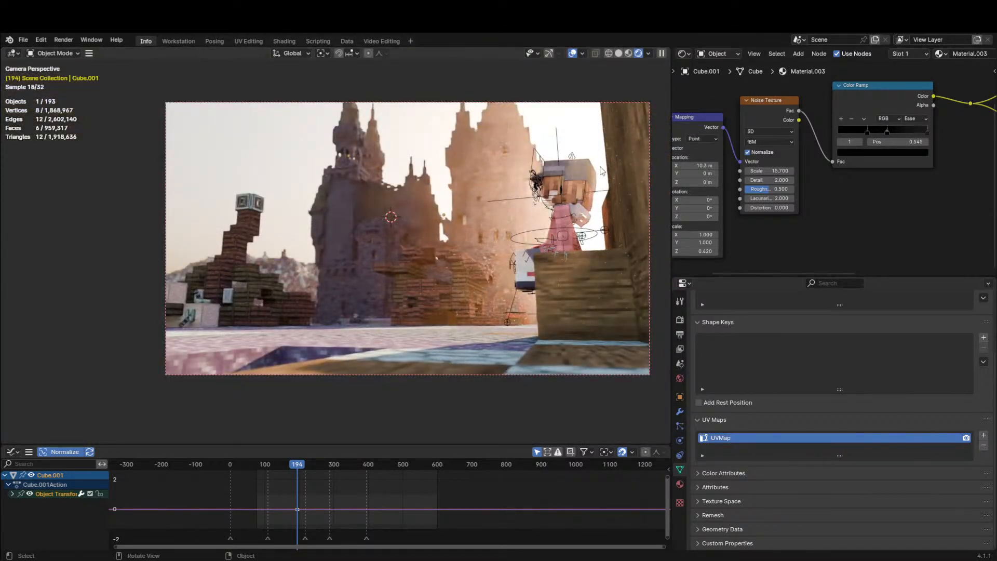
scroll(835, 157, up, 1)
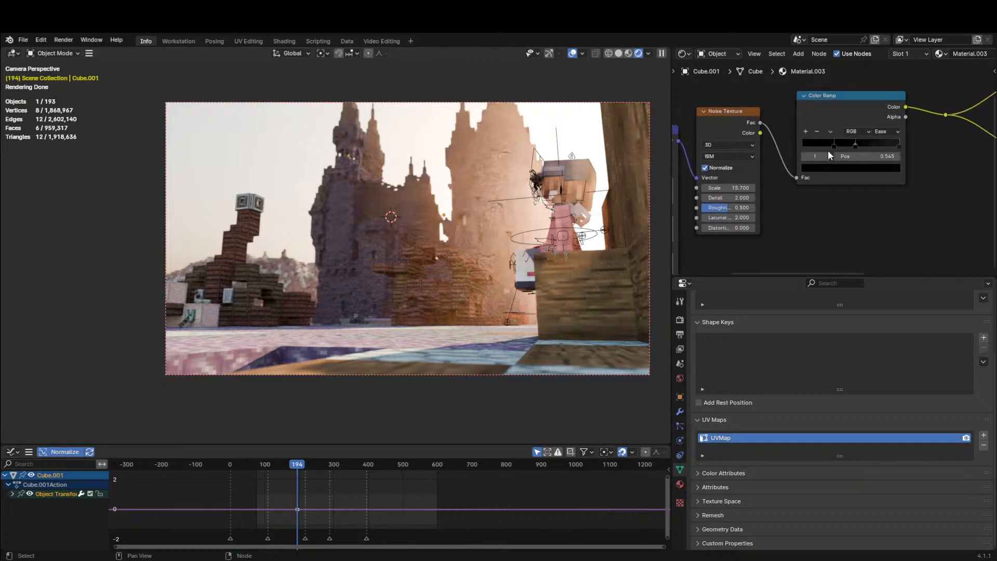
drag(833, 144, 839, 142)
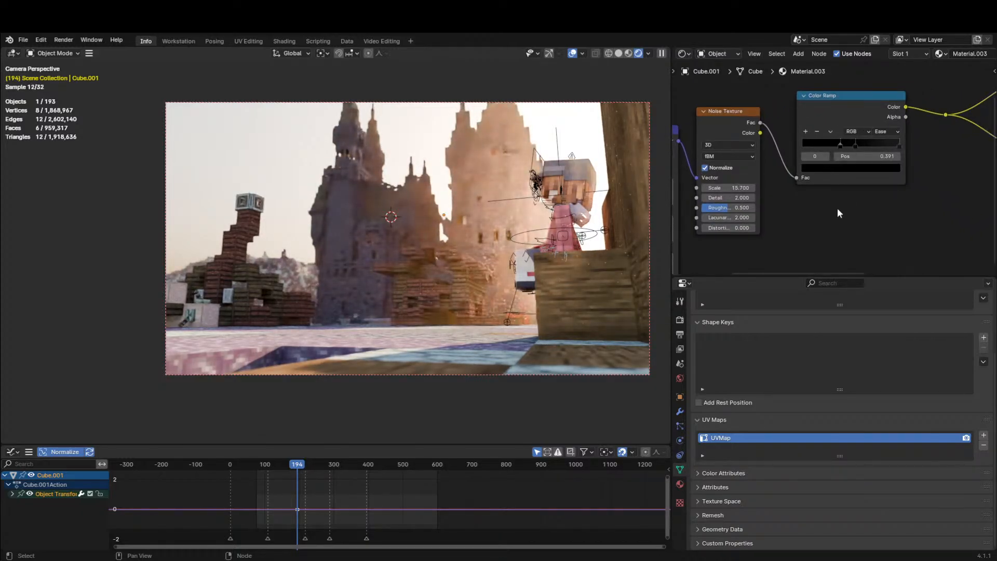
Set the Anisotropy of the fog's Volume Scatter node to 0.
middle_drag(831, 209, 824, 210)
middle_drag(739, 174, 796, 166)
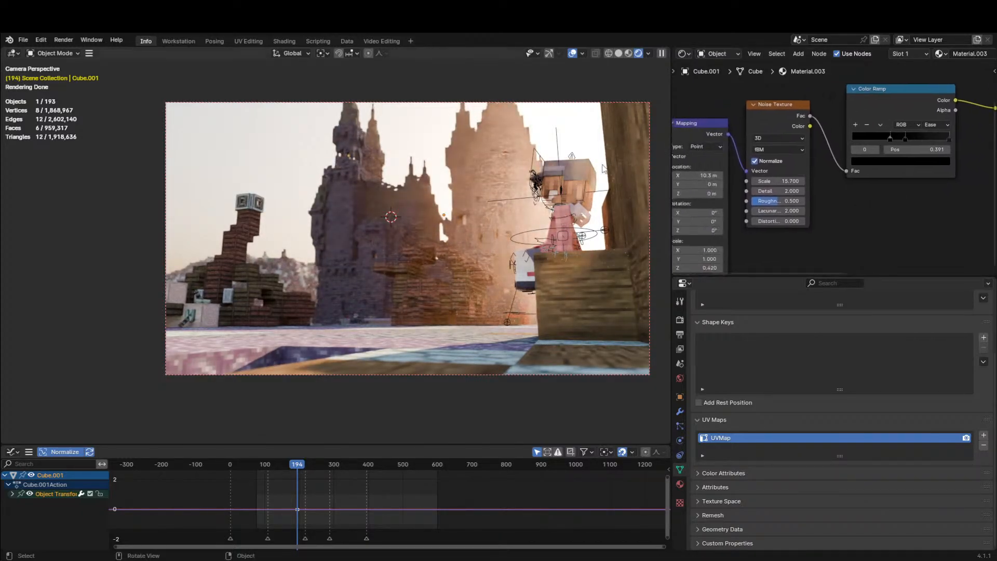
middle_drag(924, 166, 727, 197)
drag(930, 114, 920, 112)
click(921, 113)
text(0)
key(Return)
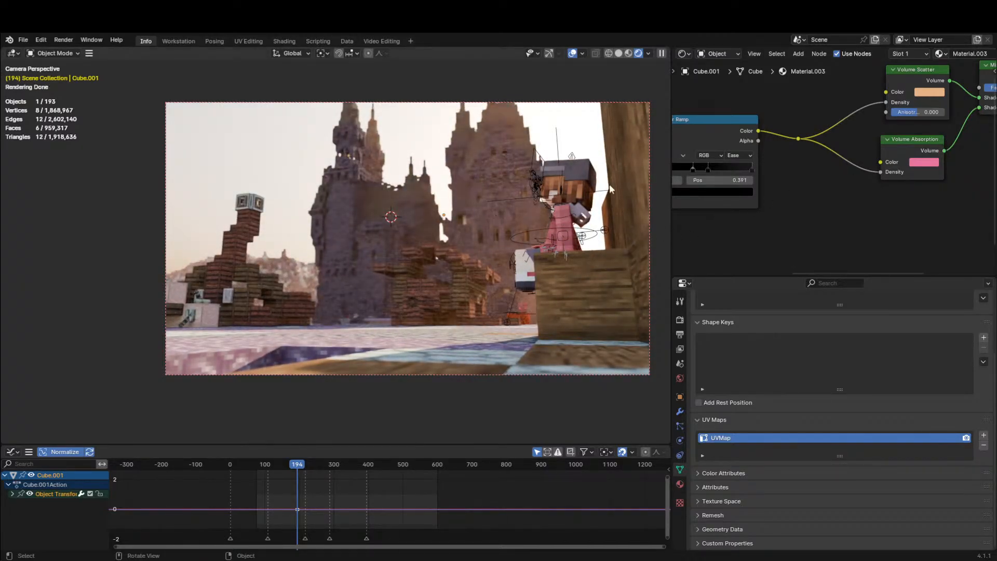
Open the render settings and review the Simplify options.
click(679, 319)
scroll(722, 426, down, 5)
click(722, 414)
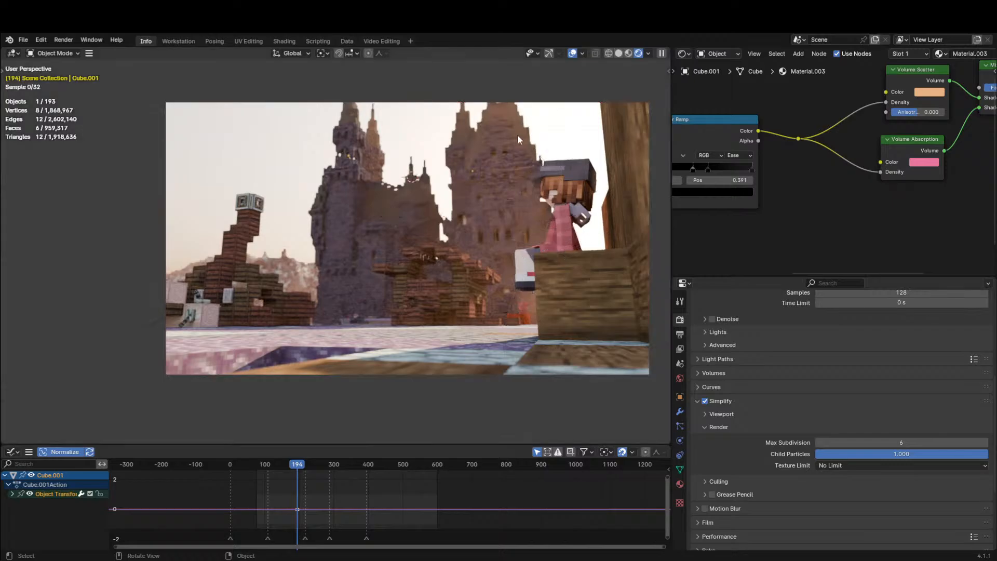
Leave the camera view, duplicate the fog cube in place and raise the copy along Z.
middle_drag(517, 135, 448, 196)
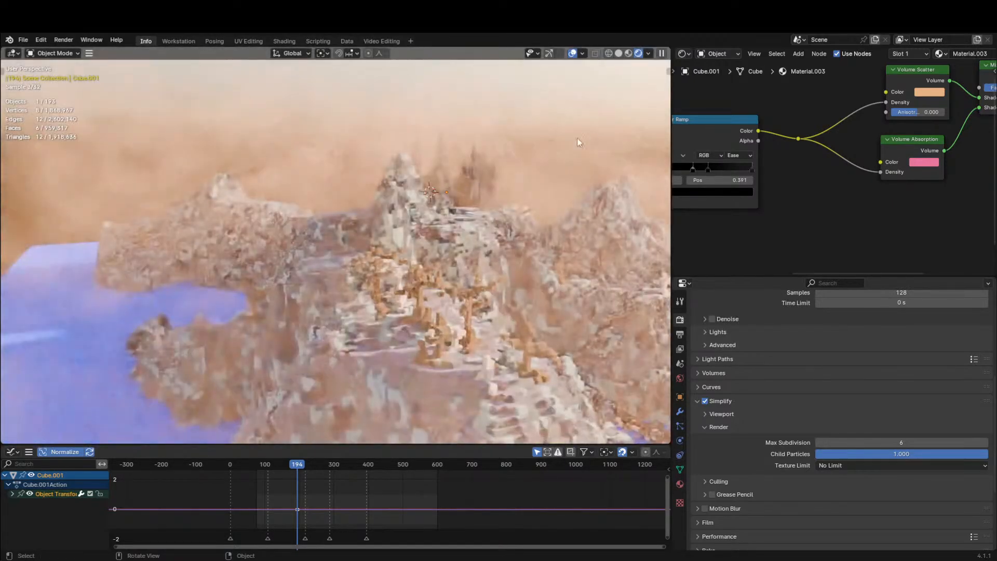
key(shift+d)
key(Escape)
key(g)
key(z)
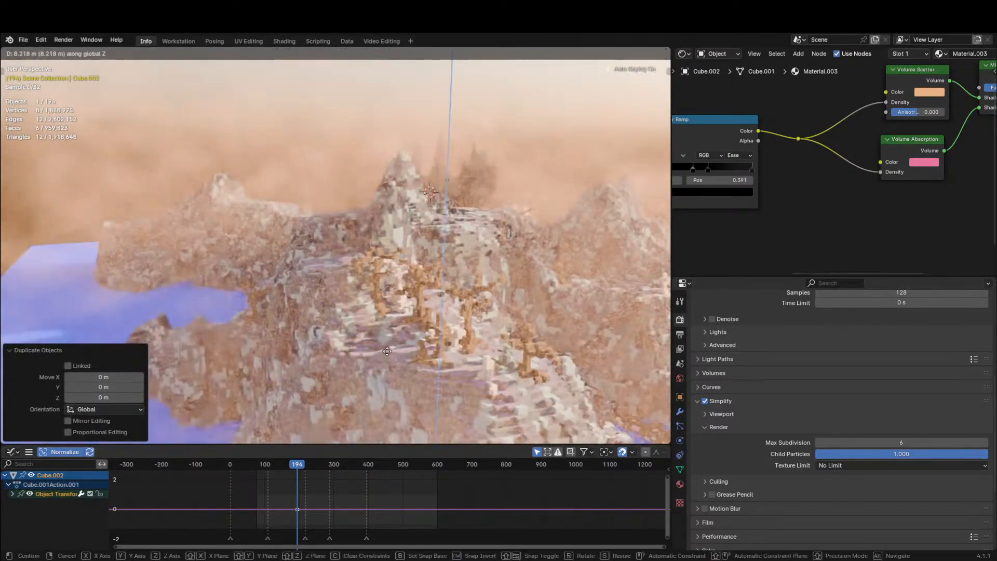
click(567, 214)
Scale the duplicated fog cube and flatten it along Z by a factor of about 0.498.
scroll(566, 214, down, 6)
mouse_move(566, 214)
middle_down()
mouse_move(616, 201)
mouse_move(559, 226)
middle_up()
key(s)
click(562, 226)
key(s)
key(z)
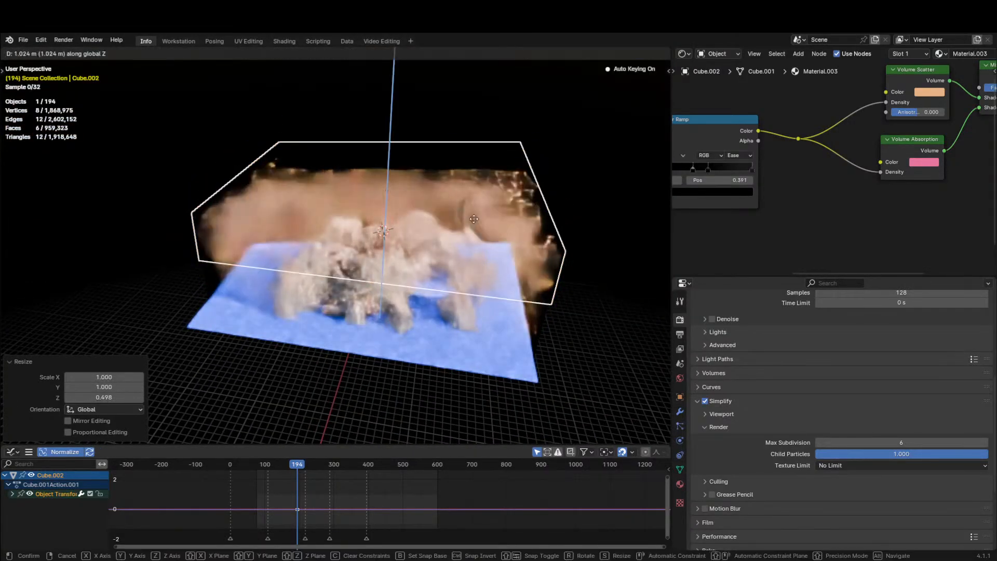
Move the flattened cube about 35 m in X, -112 m in Y and 16 m in Z.
key(Escape)
key(g)
click(617, 208)
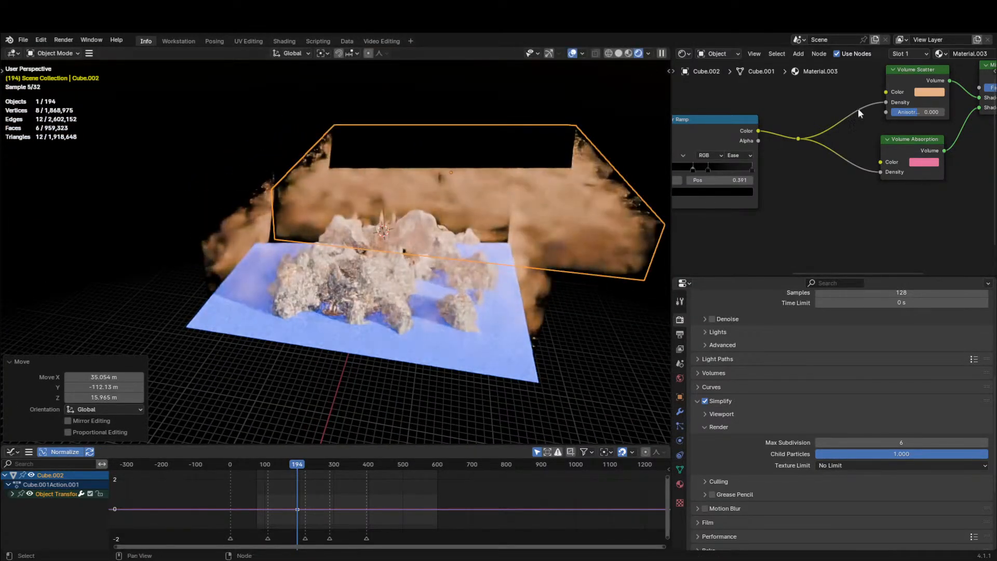
Make the duplicated cube's material a separate copy and name it Clouds.
middle_drag(858, 108, 828, 111)
scroll(954, 52, down, 4)
click(942, 53)
double_click(918, 55)
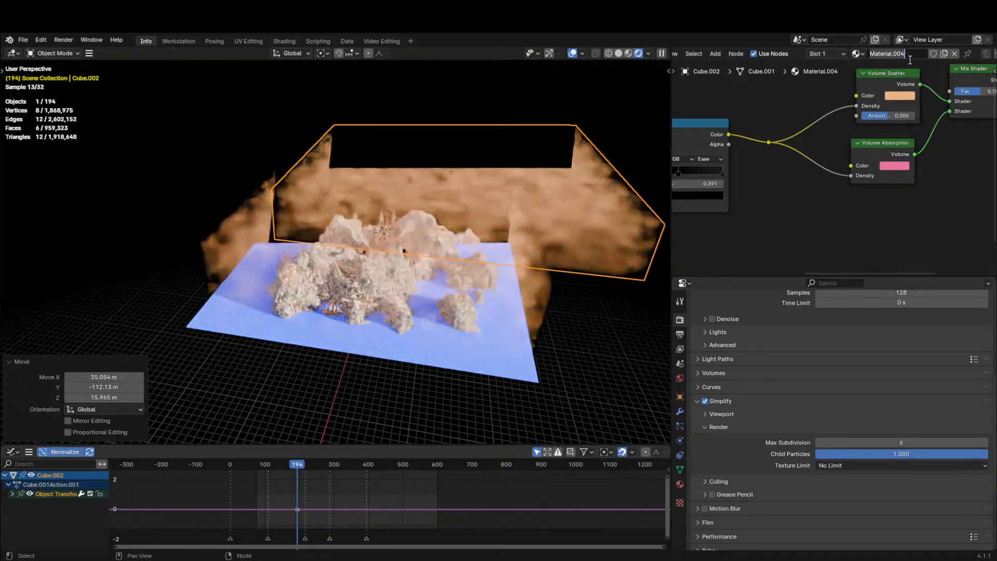
text(Clouds)
key(Return)
Move the Clouds Color Ramp's middle stop closer to the end and brighten the last stop to white, checking the camera view.
middle_drag(733, 224, 743, 225)
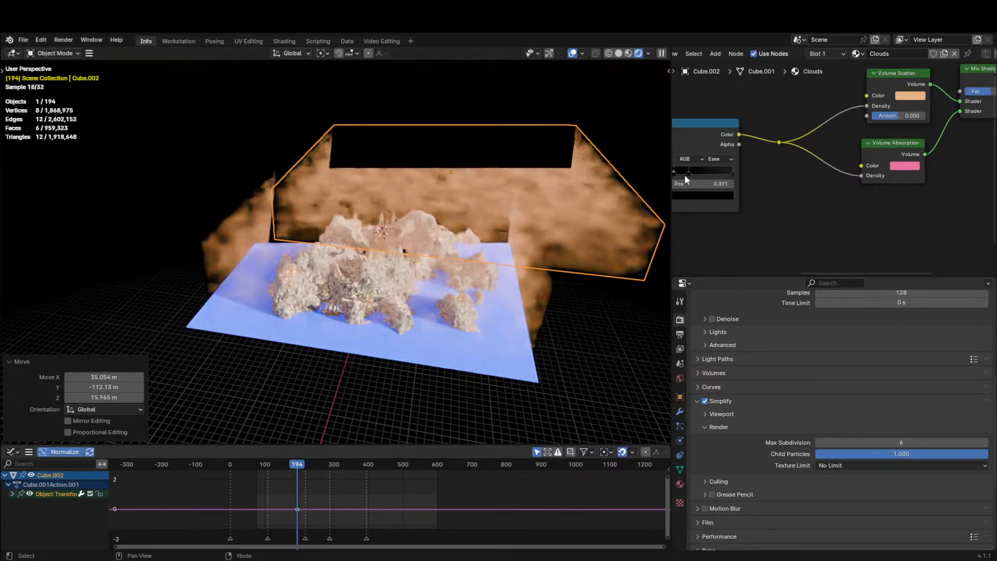
drag(689, 174, 712, 170)
click(732, 172)
click(722, 197)
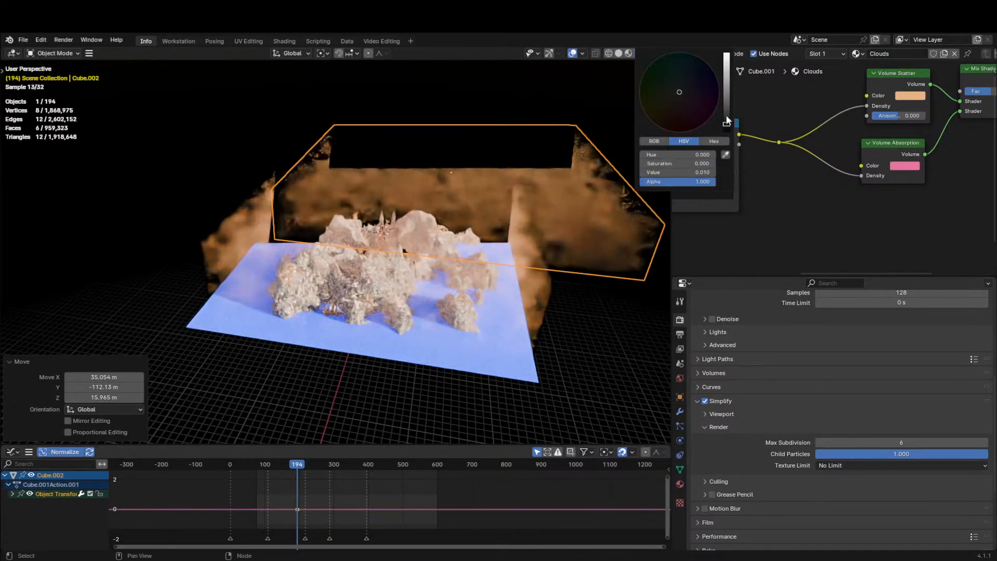
drag(726, 115, 726, 54)
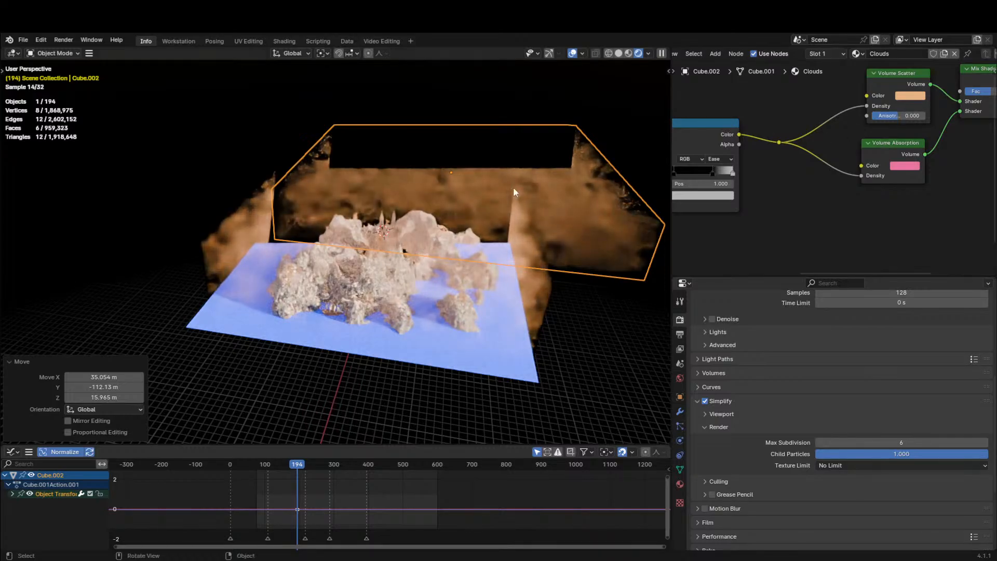
middle_drag(513, 187, 562, 158)
key(KP_0)
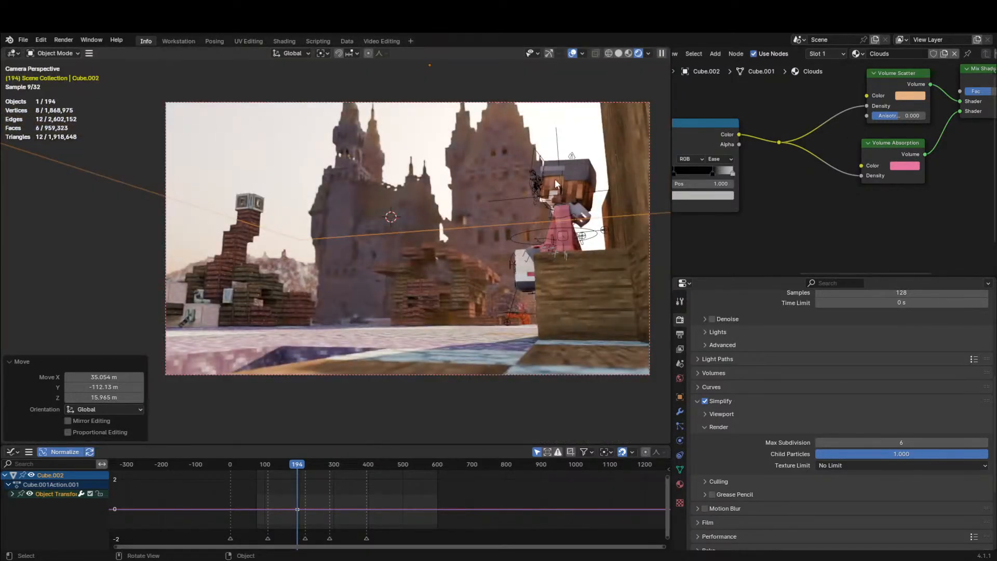
click(724, 195)
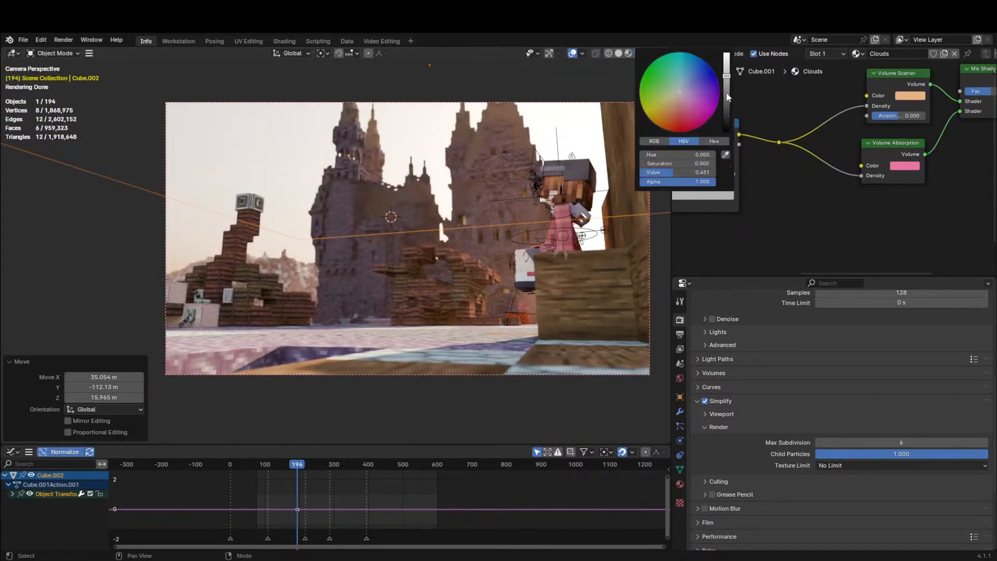
Isolate the cloud cube in local view and examine its volume from several angles.
middle_drag(363, 170, 353, 157)
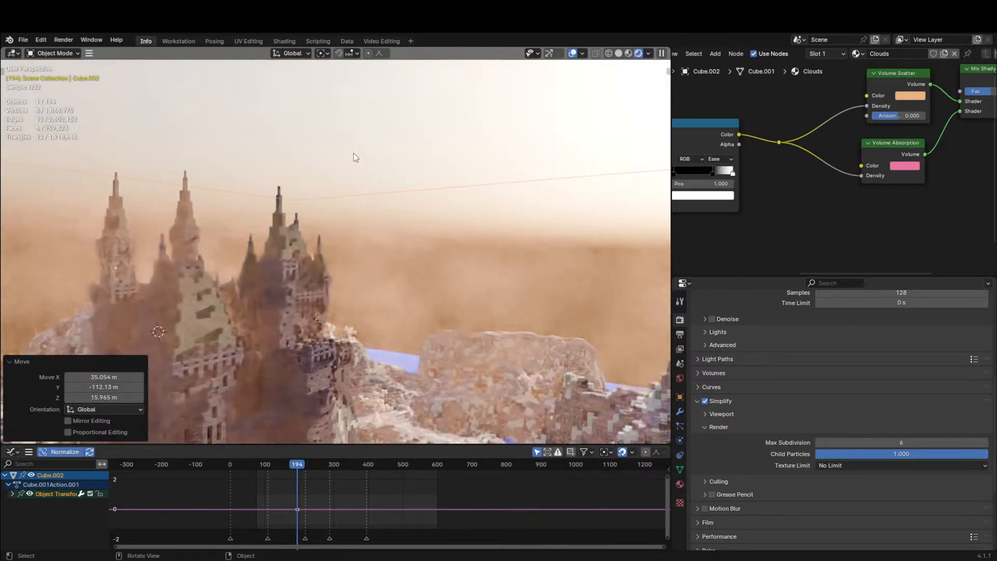
key(KP_Divide)
right_click(314, 255)
scroll(396, 242, up, 5)
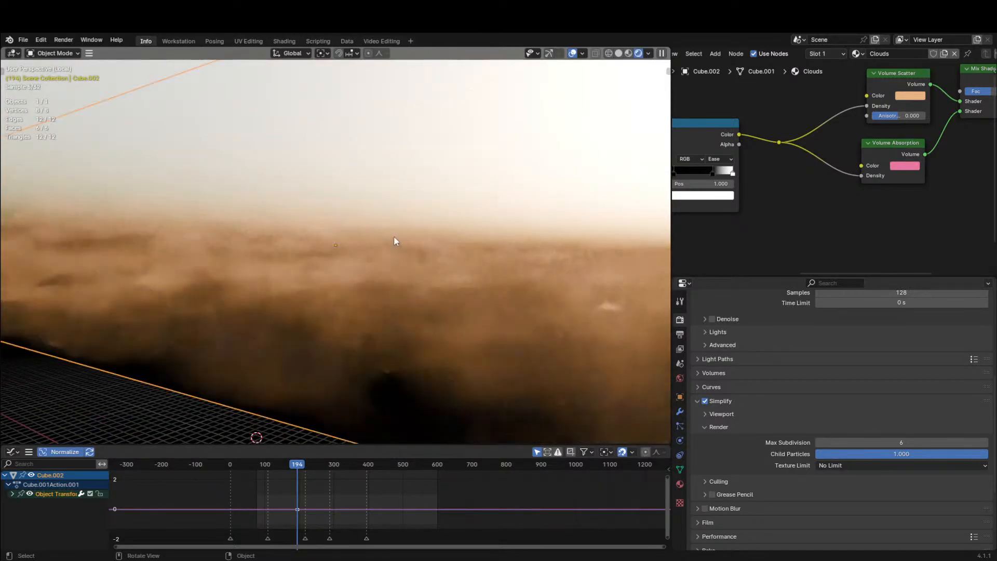
middle_drag(395, 241, 383, 274)
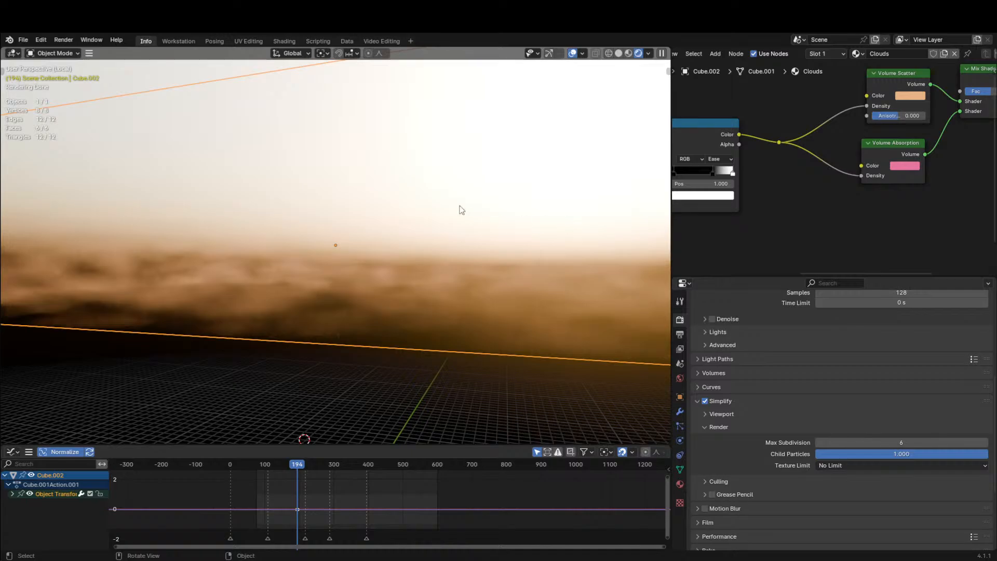
middle_drag(461, 210, 463, 231)
scroll(730, 188, up, 1)
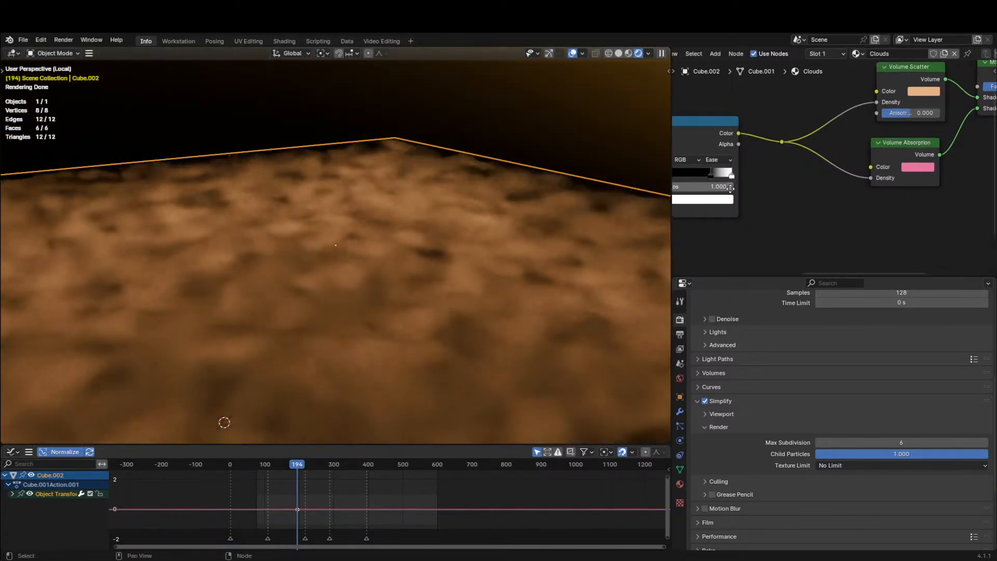
Add an Emission node below the Volume Absorption node in the Clouds material.
middle_drag(730, 188, 752, 193)
middle_drag(865, 142, 827, 153)
key(shift+a)
click(826, 153)
text(em)
key(Return)
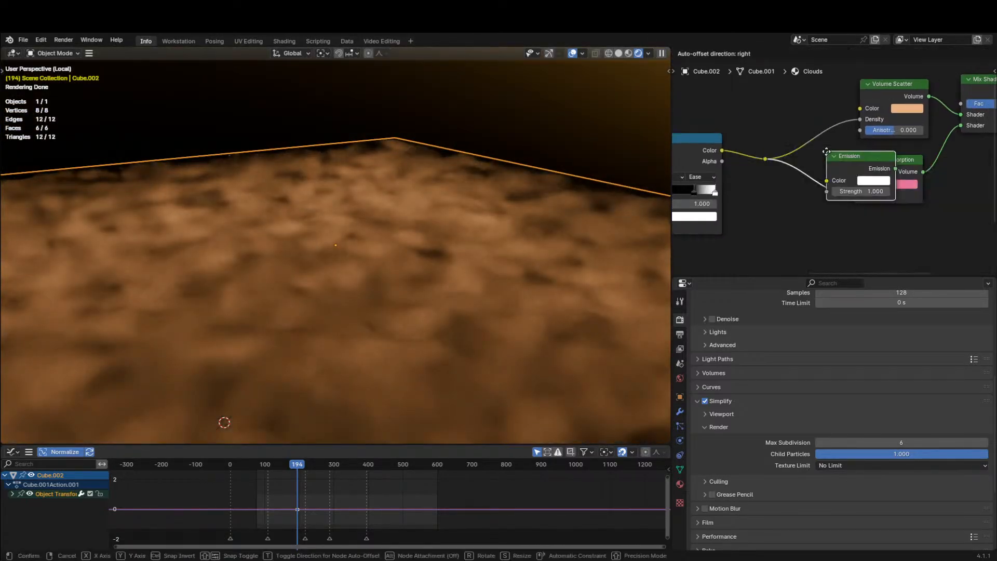
click(870, 206)
Add an Add Shader node and insert it on the link after the Mix Shader.
middle_drag(890, 184, 819, 194)
key(shift+a)
click(819, 194)
text(ADD S)
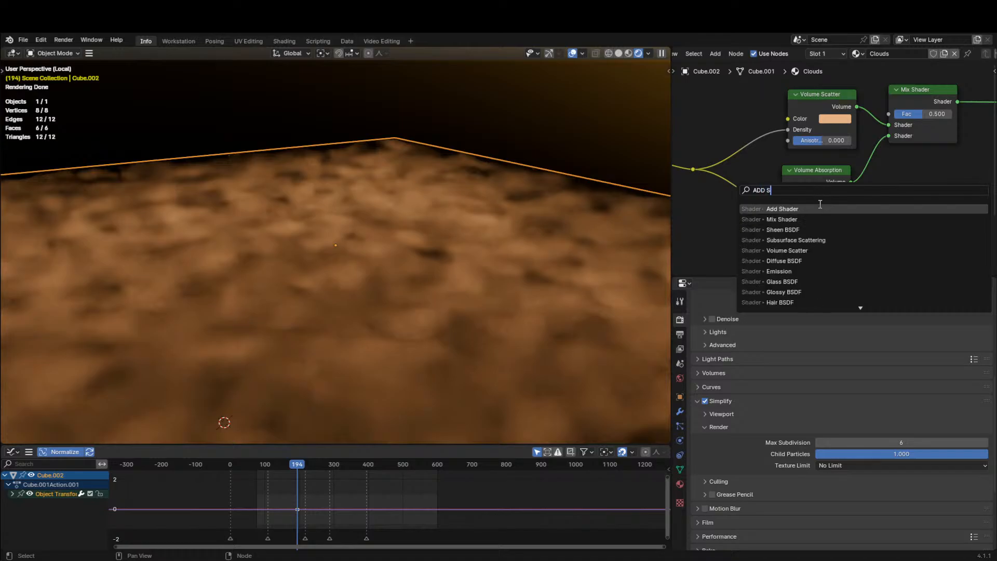
key(Return)
click(892, 183)
middle_drag(892, 183, 833, 193)
drag(852, 199, 950, 97)
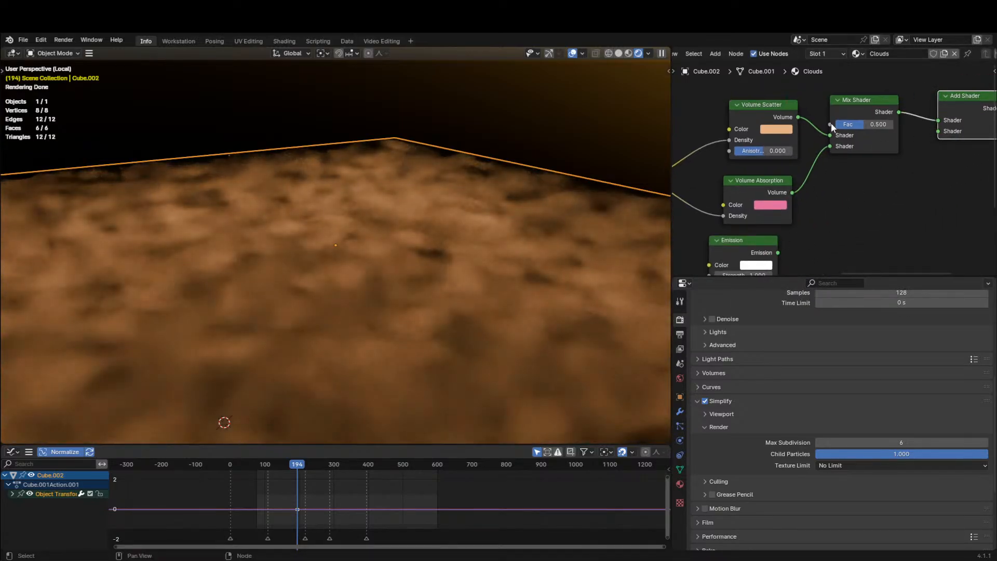
Replace the Mix Shader with a duplicate Add Shader that combines Volume Scatter and Volume Absorption and feeds the final Add Shader.
scroll(833, 126, down, 3)
click(842, 145)
key(x)
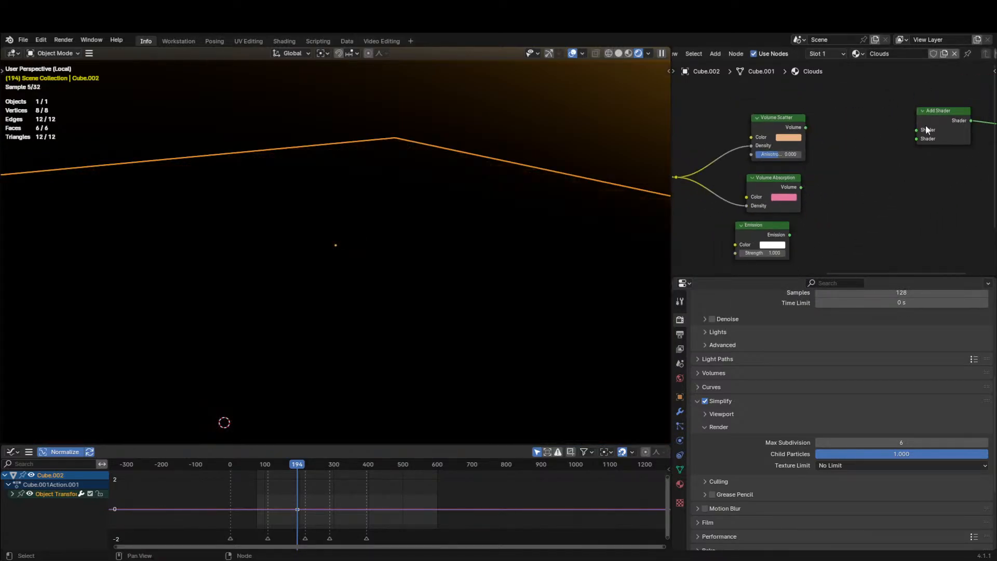
click(927, 124)
key(shift+d)
click(838, 144)
drag(805, 128, 826, 159)
key(Escape)
mouse_move(879, 140)
mouse_down()
mouse_move(921, 137)
mouse_move(880, 140)
mouse_up()
key(Escape)
Connect the Emission node to the final Add Shader and drive its Strength from the Color Ramp's color.
drag(789, 235, 919, 141)
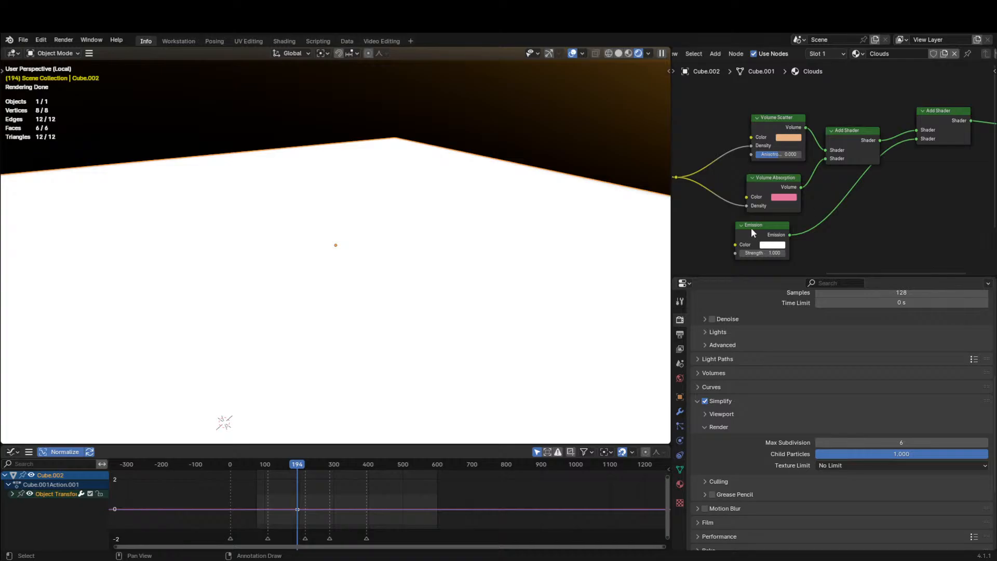
drag(757, 228, 847, 206)
middle_drag(847, 206, 897, 176)
scroll(897, 177, down, 3)
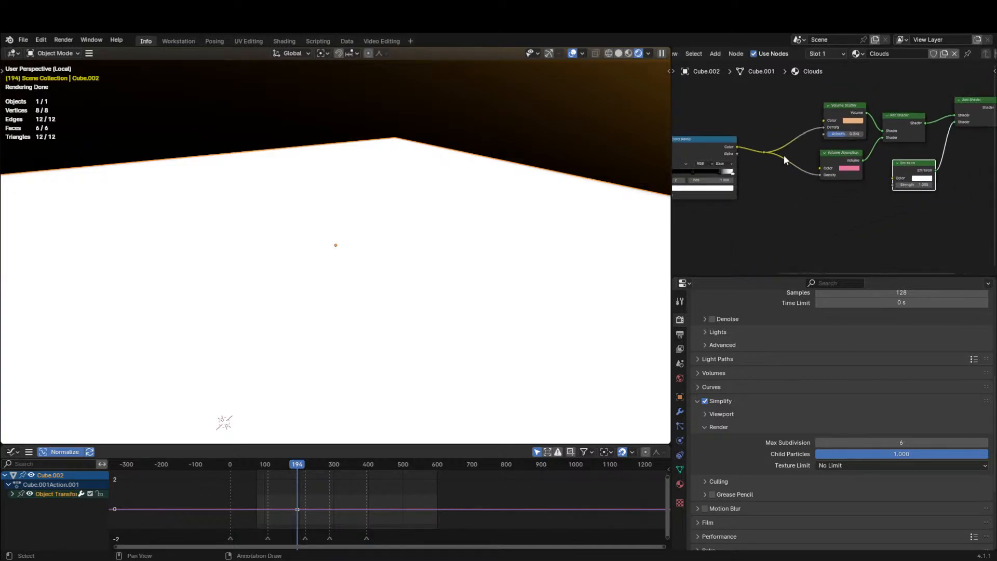
drag(765, 152, 901, 182)
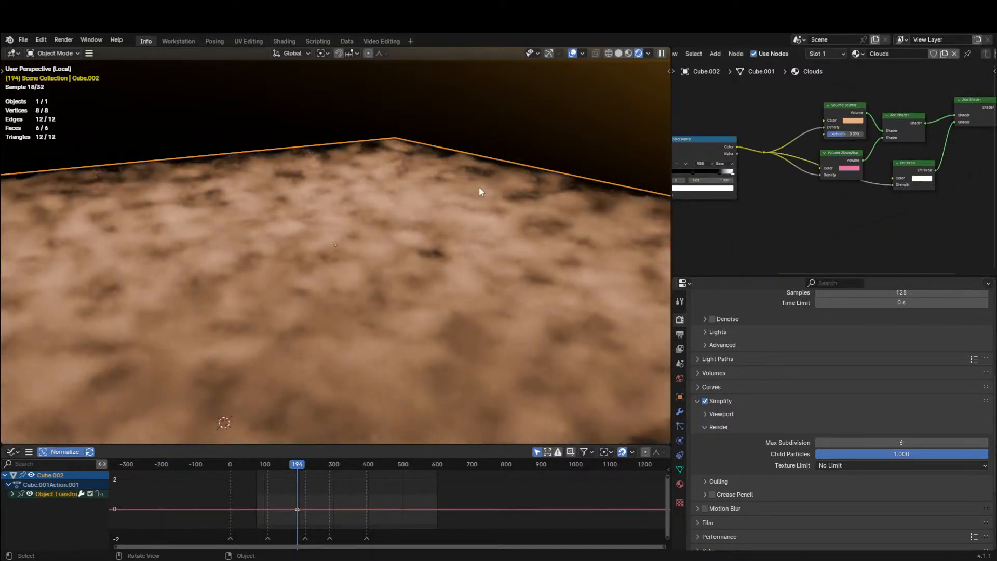
Change the Emission color to magenta and check the cloud volume from near and far.
middle_drag(479, 186, 521, 167)
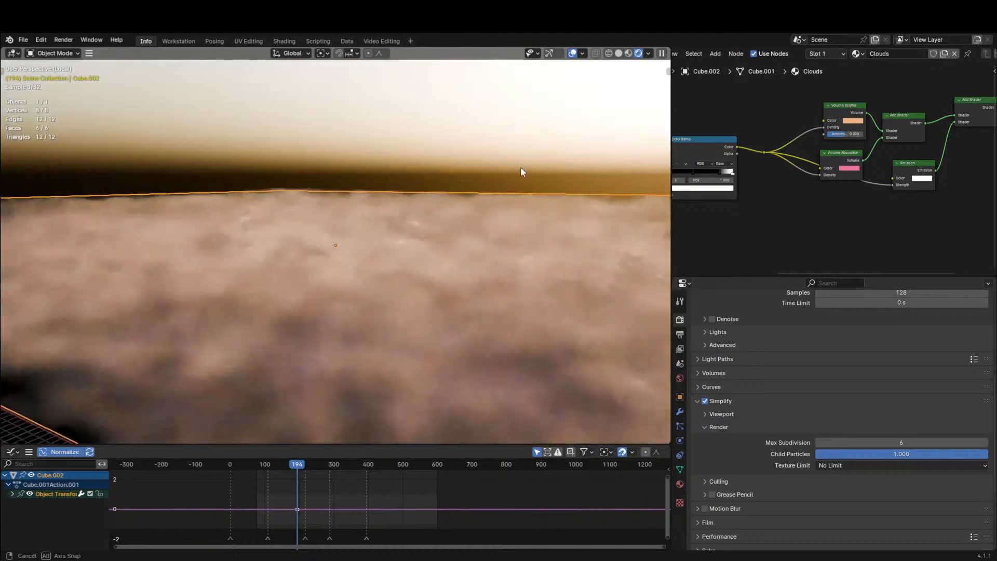
click(920, 179)
drag(896, 108, 917, 125)
scroll(518, 223, down, 5)
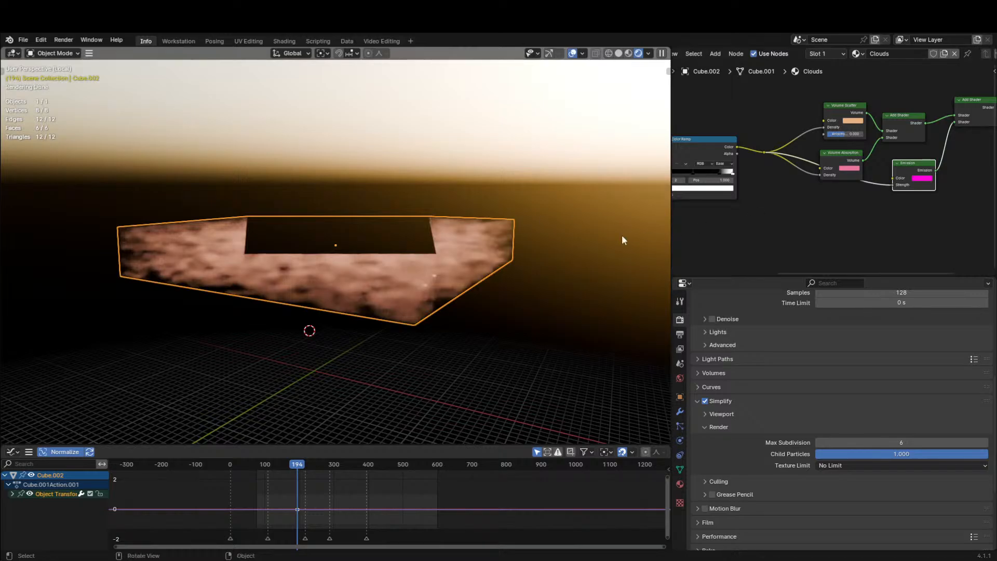
scroll(597, 235, up, 5)
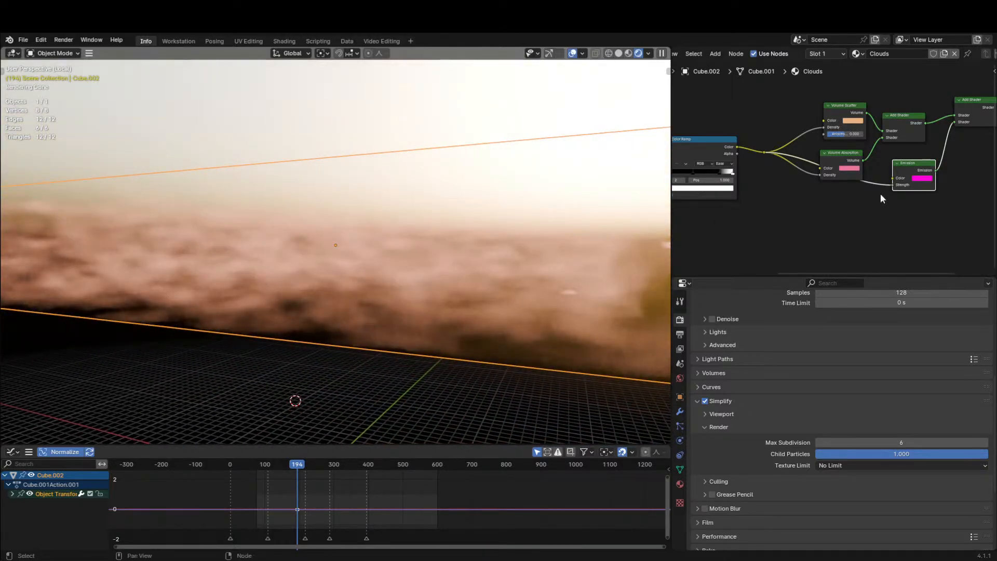
key(shift+a)
text(RA)
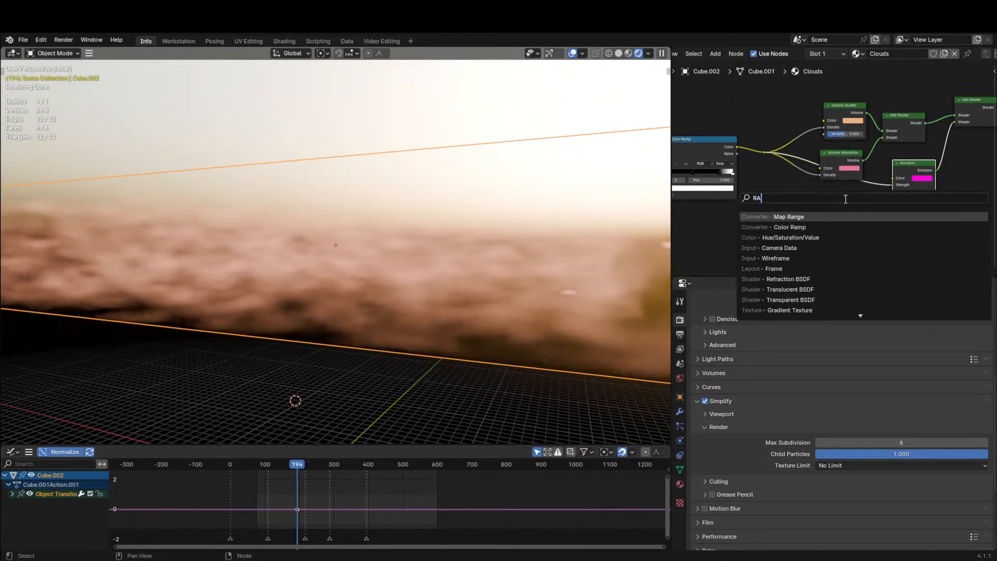
key(BackSpace)
key(BackSpace)
text(math)
key(Return)
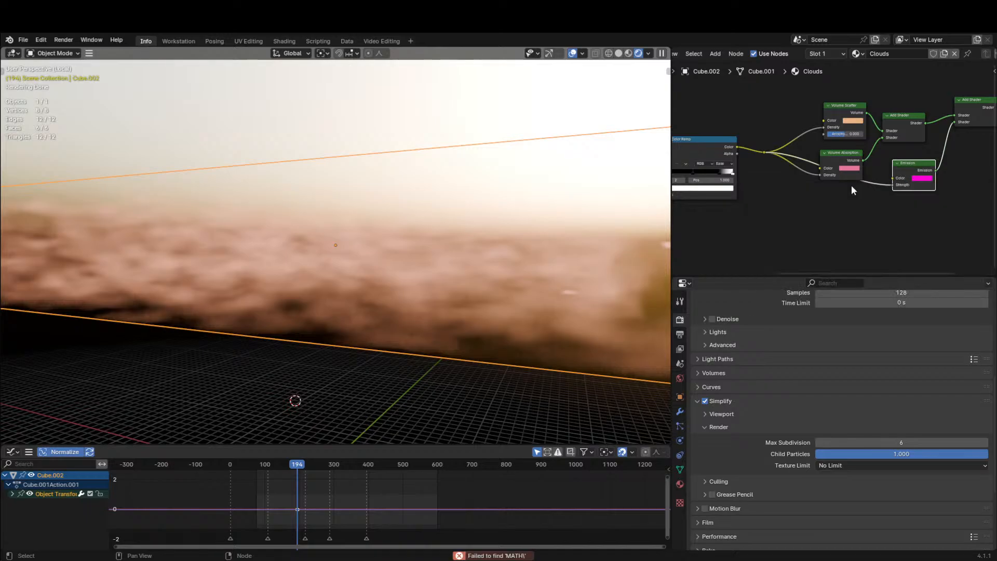
key(shift+a)
text(mathj)
key(Return)
Insert a Math node on the Emission Strength link, switch it to Multiply and raise its multiplier.
key(shift+a)
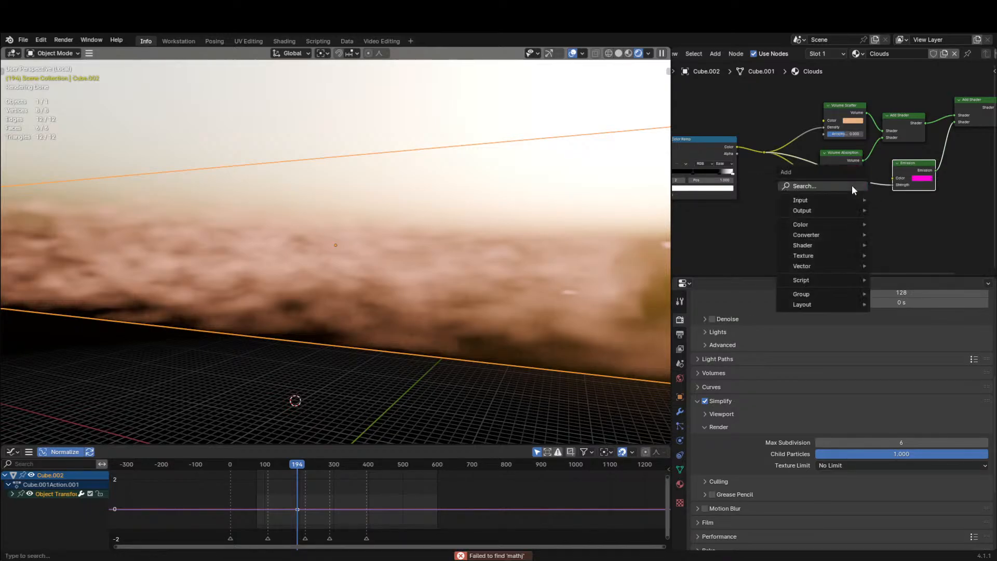
text(math)
key(Return)
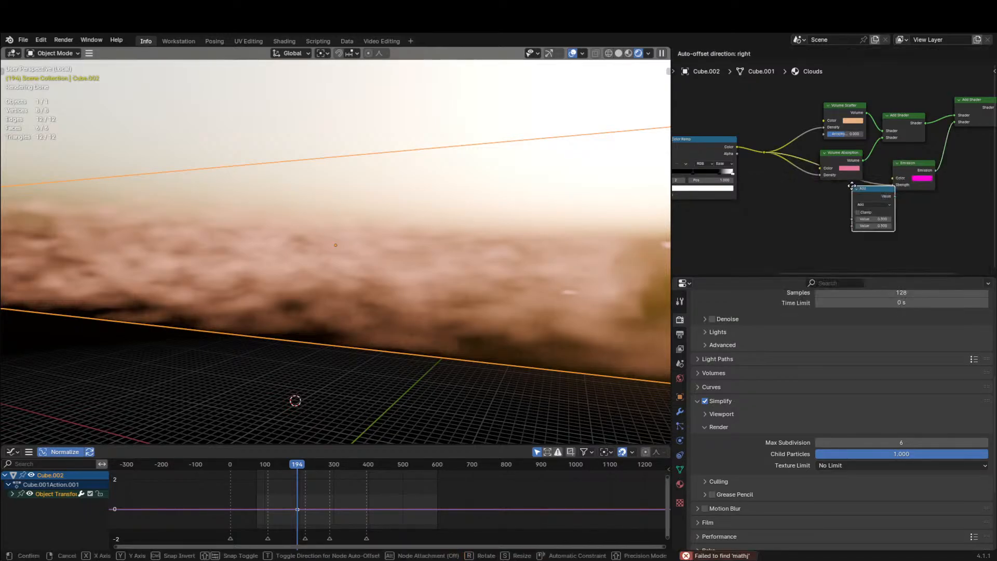
click(852, 186)
drag(860, 188, 863, 188)
drag(865, 187, 872, 179)
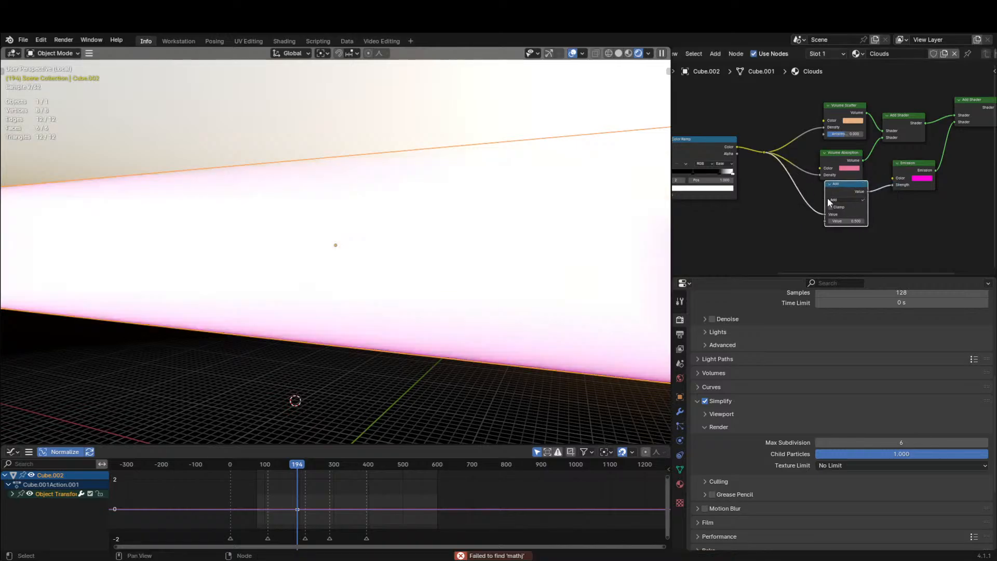
ctrl+scroll(836, 200, down, 2)
drag(843, 221, 870, 222)
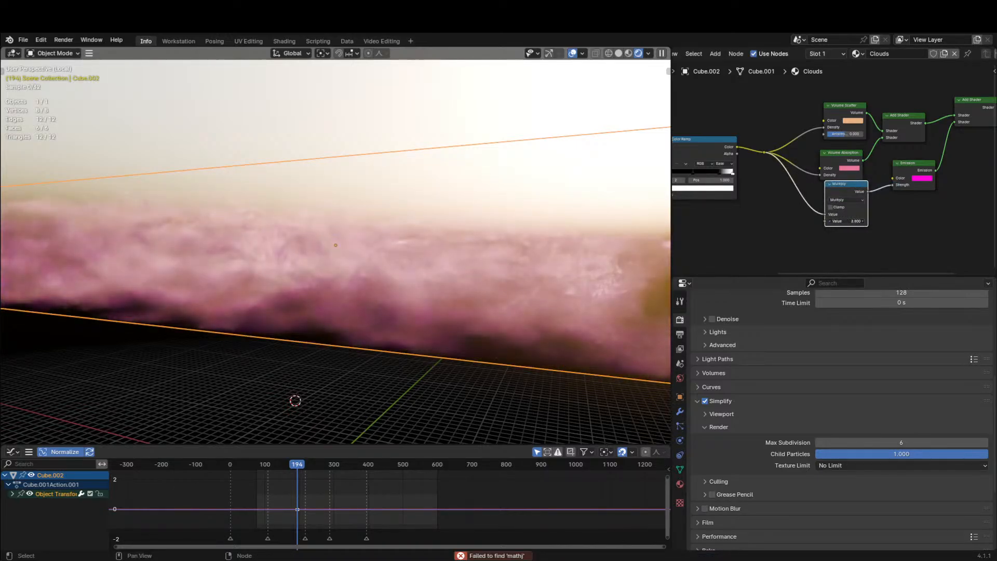
Duplicate the Color Ramp into the link before the Multiply node and shift its dark stops toward the start, the first to about 0.141.
click(703, 156)
key(shift+d)
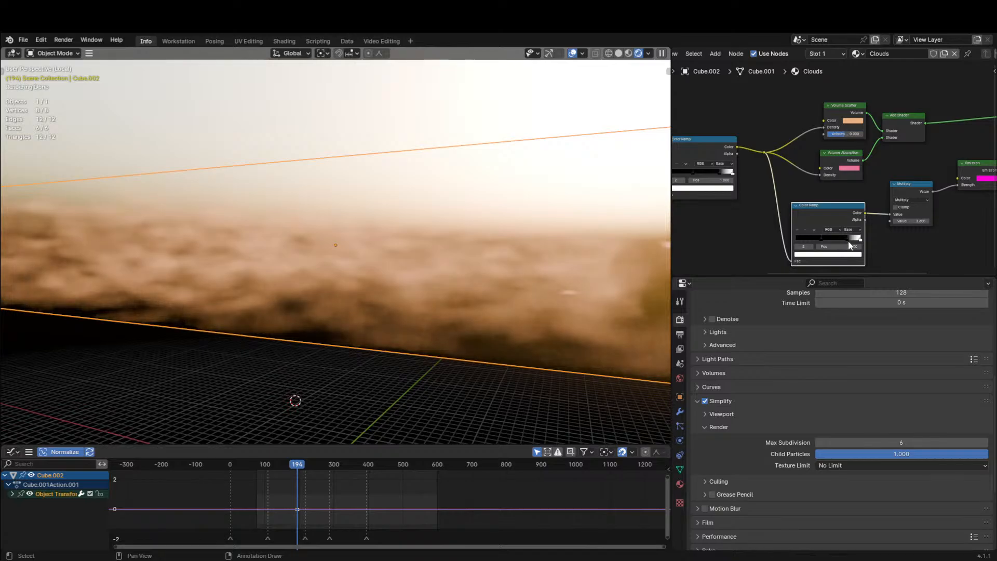
drag(849, 243, 810, 239)
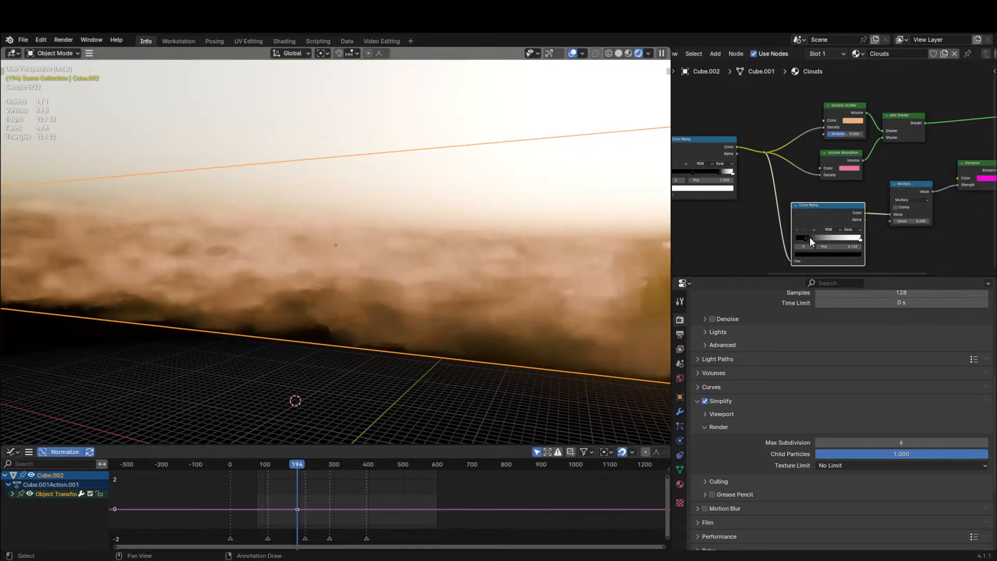
Move the emission Color Ramp's white stop close to the start and its black stop to 0.000, and adjust the Multiply value.
drag(912, 220, 929, 221)
right_click(911, 220)
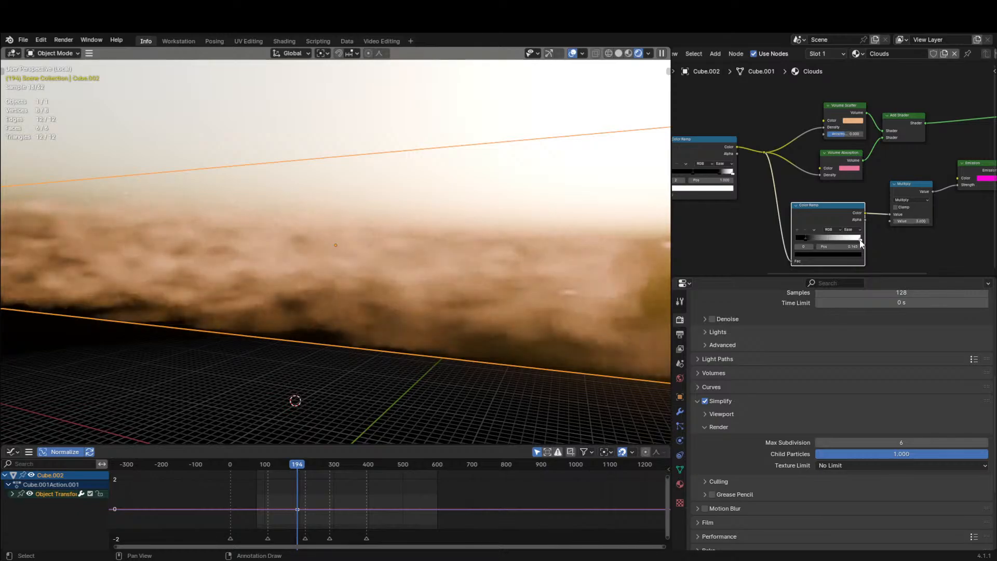
drag(860, 240, 810, 238)
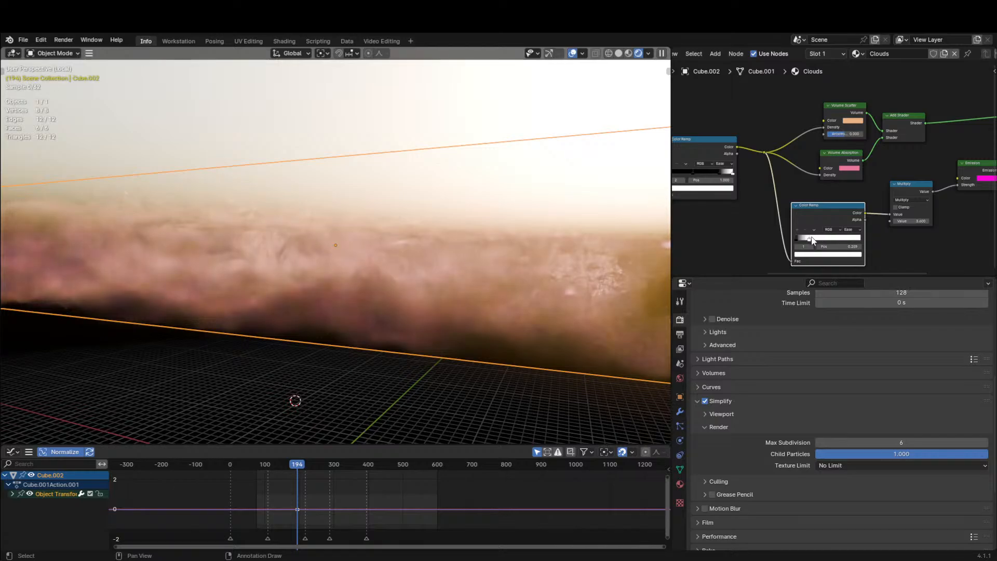
click(798, 238)
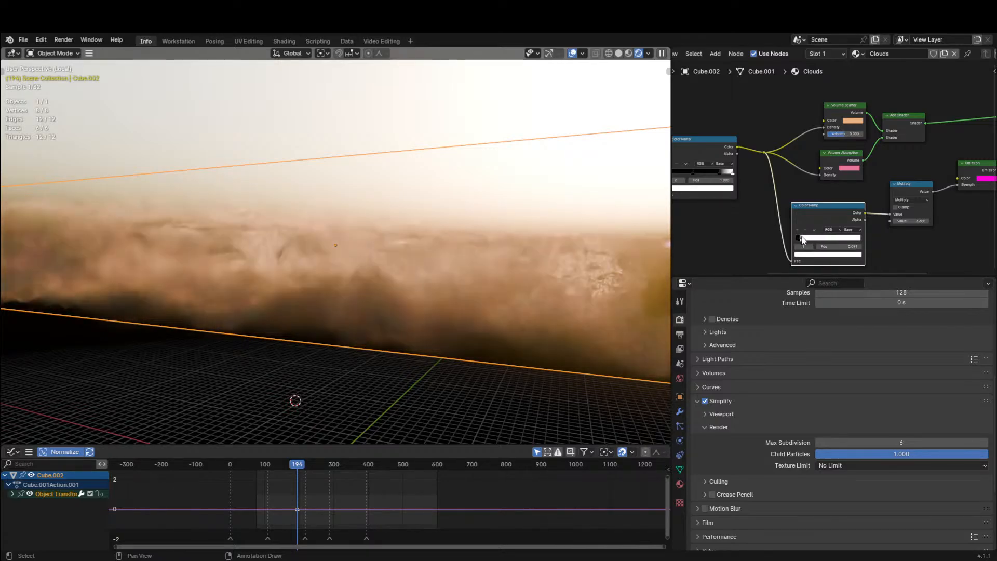
drag(797, 242, 793, 240)
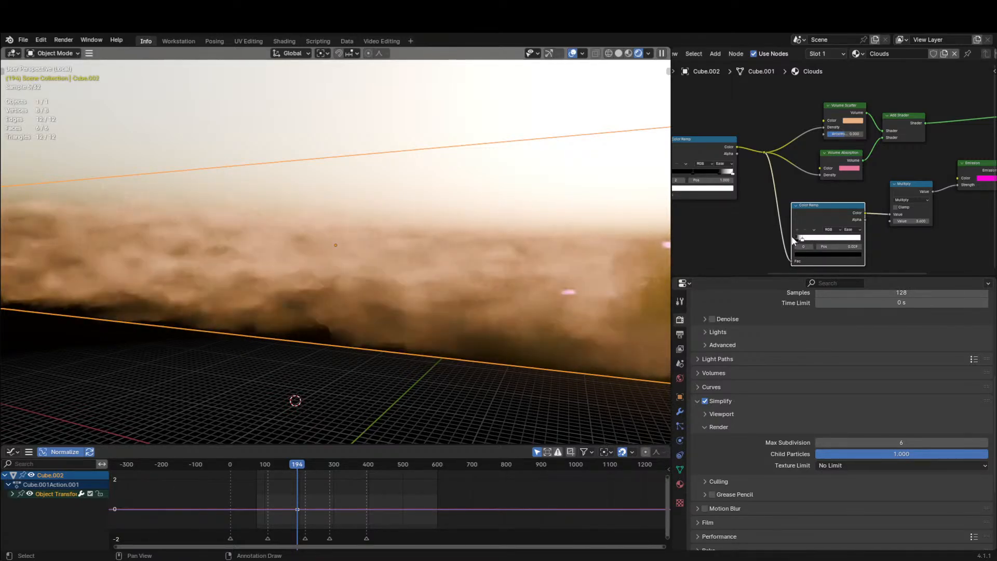
drag(911, 218, 911, 218)
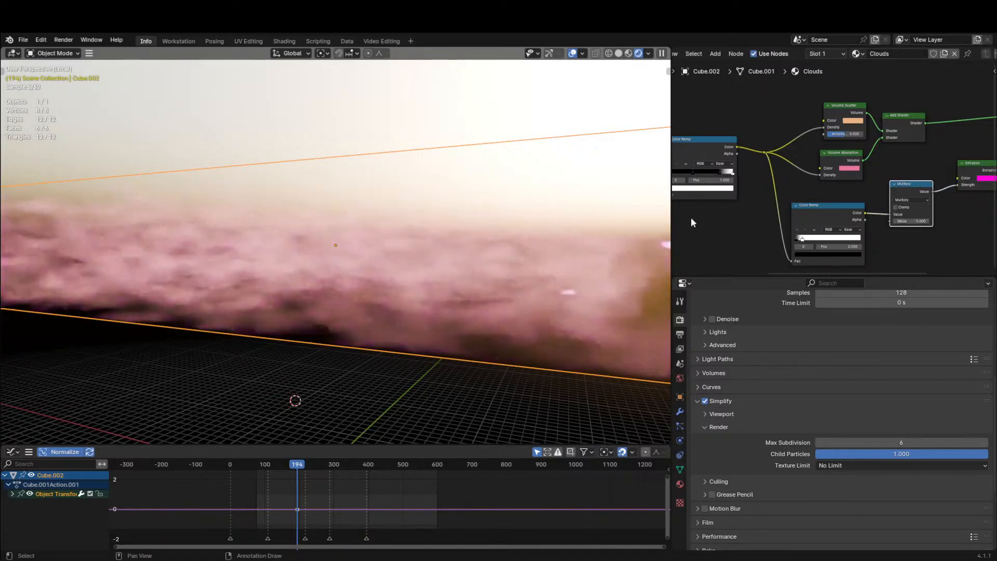
Leave the isolated view for the scene camera view and try to move the cloud cube.
key(KP_Divide)
key(KP_0)
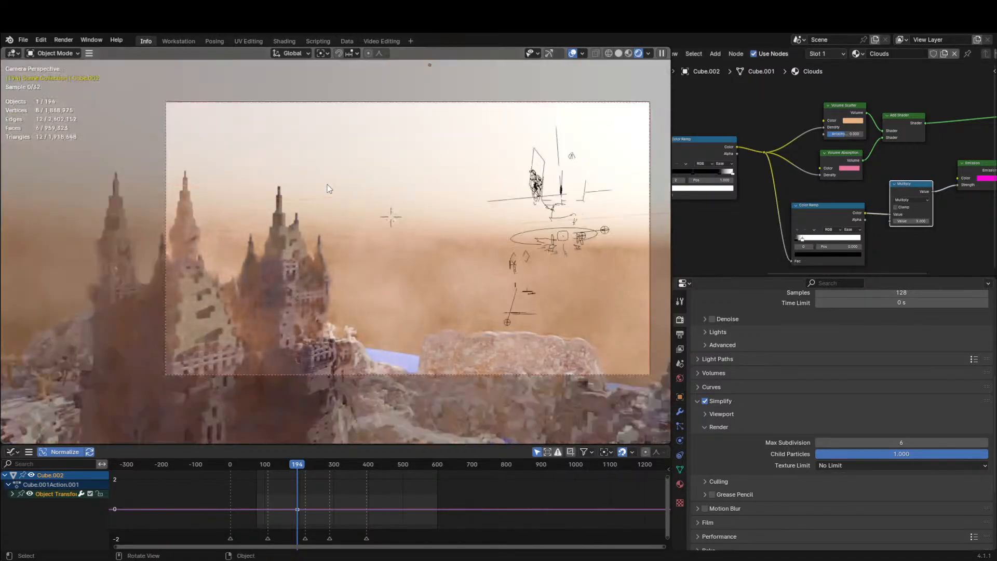
key(g)
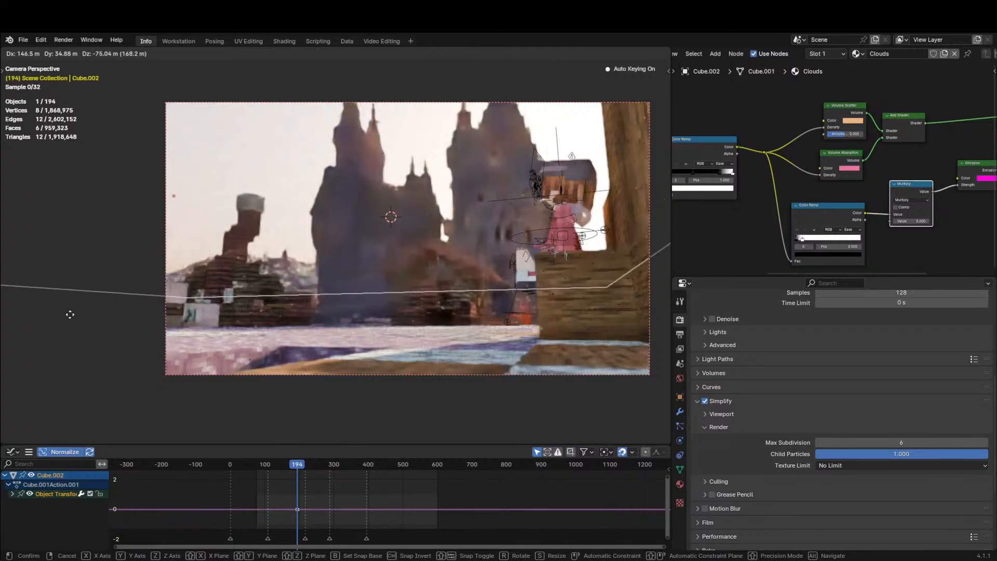
right_click(111, 438)
Duplicate the Multiply node into the link between the main Color Ramp and the volume density inputs, and check the clouds from outside.
scroll(757, 164, down, 3)
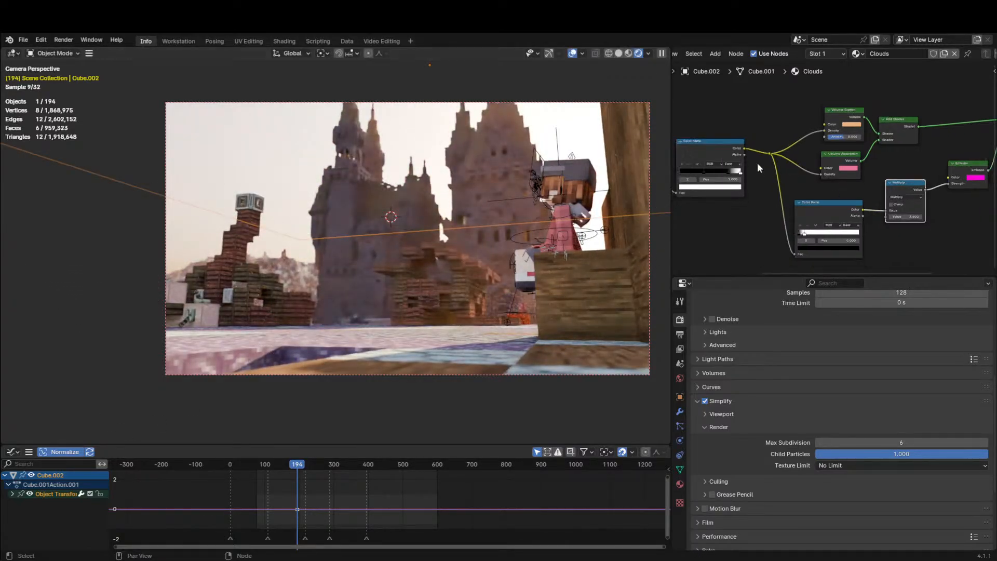
middle_drag(752, 169, 824, 142)
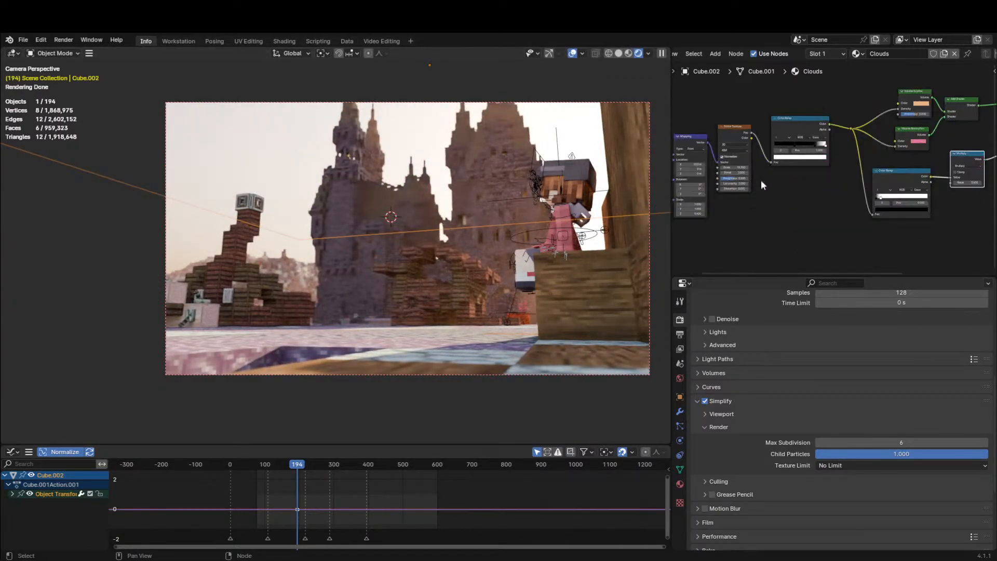
middle_drag(761, 182, 708, 196)
click(847, 199)
drag(907, 195, 805, 155)
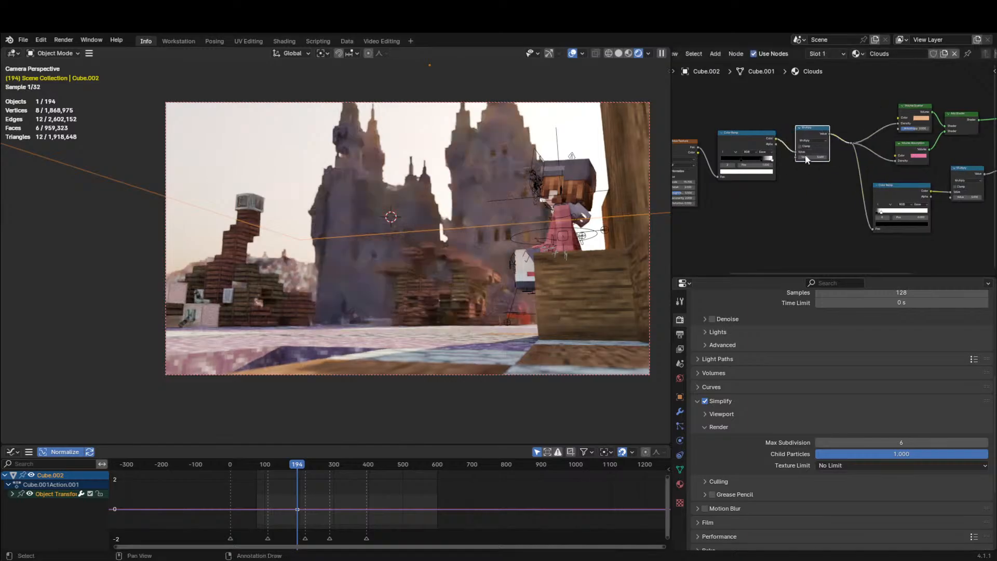
right_click(811, 157)
middle_drag(425, 200, 416, 233)
scroll(418, 231, down, 6)
scroll(419, 228, up, 8)
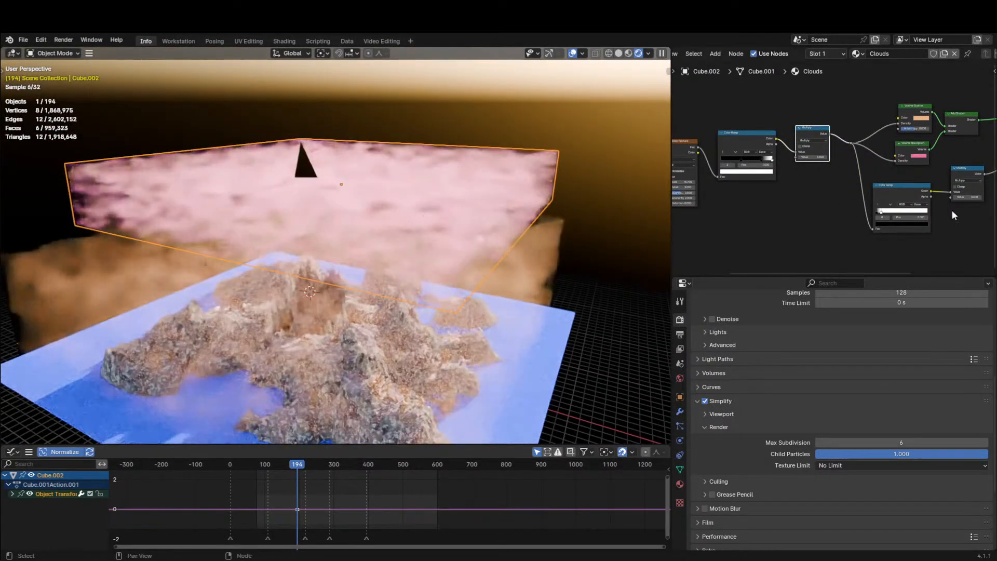
Remove the Color Ramp and Multiply before the Emission, connect the shared multiplied output to Emission Strength, and adjust the remaining multiplier.
middle_drag(952, 209, 854, 209)
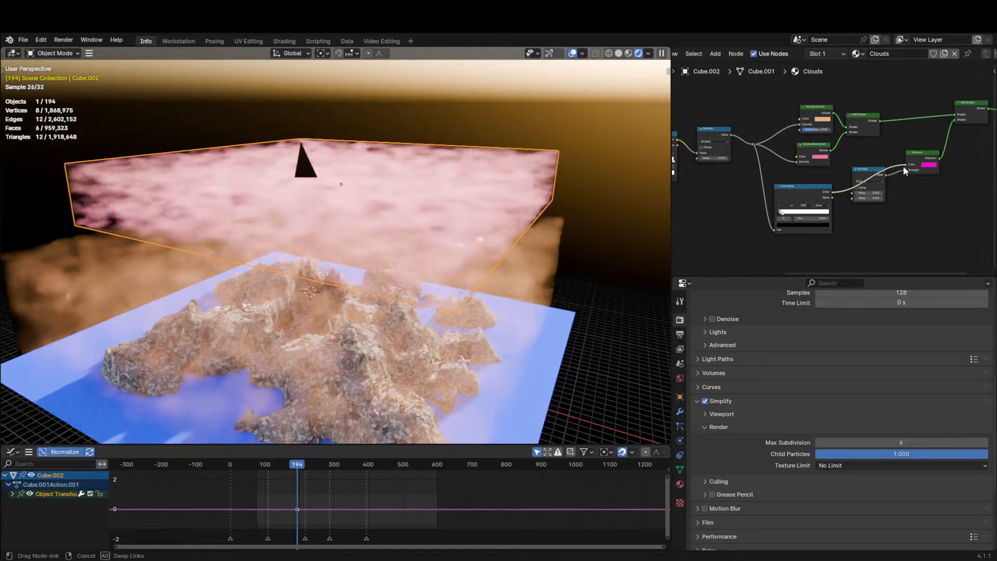
key(ctrl+x)
click(808, 189)
key(x)
drag(753, 144, 905, 169)
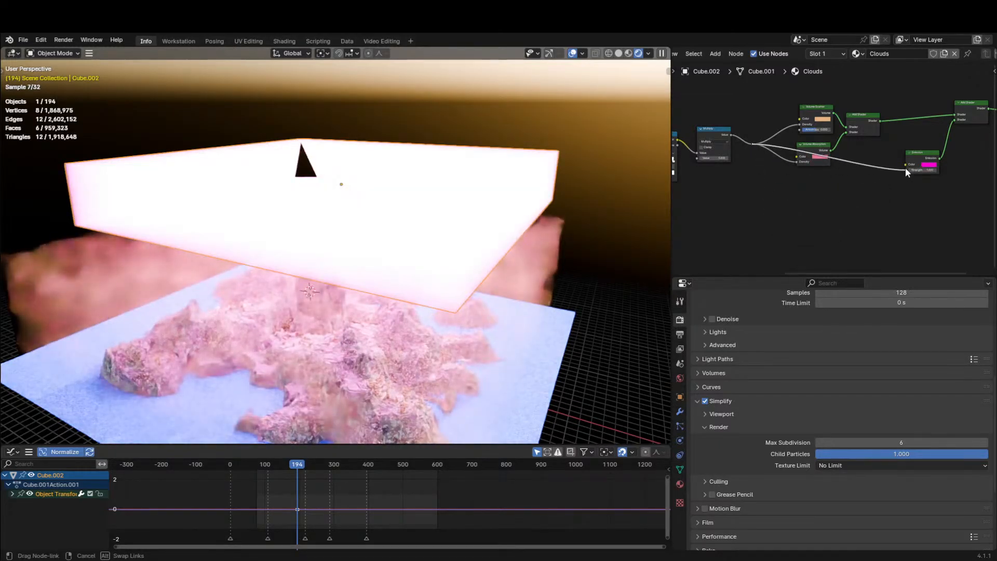
mouse_move(715, 158)
mouse_down()
mouse_move(752, 158)
mouse_move(722, 158)
mouse_up()
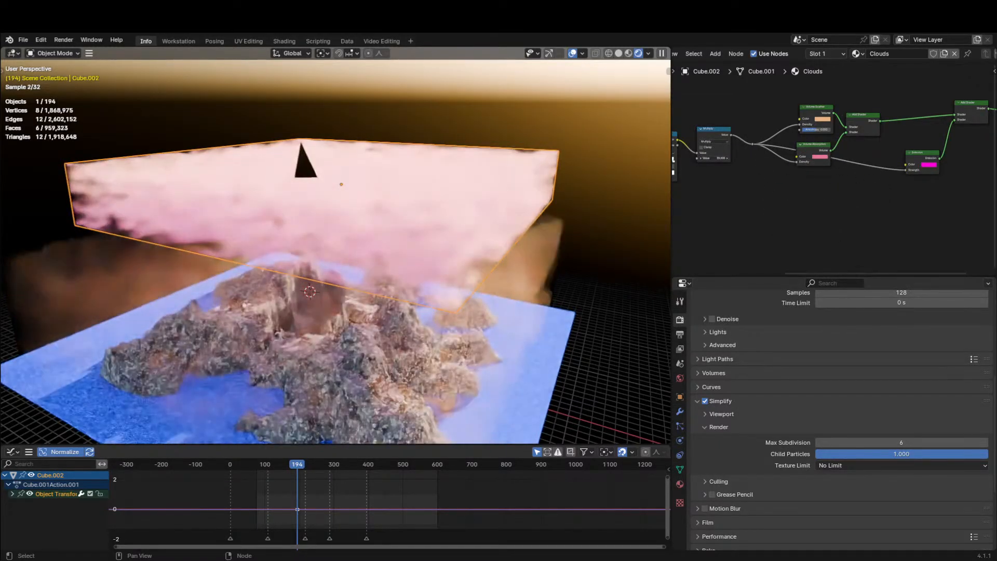
Move the main Color Ramp's dark and white stops closer together to break the cloud layer into separate patches.
middle_drag(760, 167, 883, 163)
scroll(883, 163, up, 1)
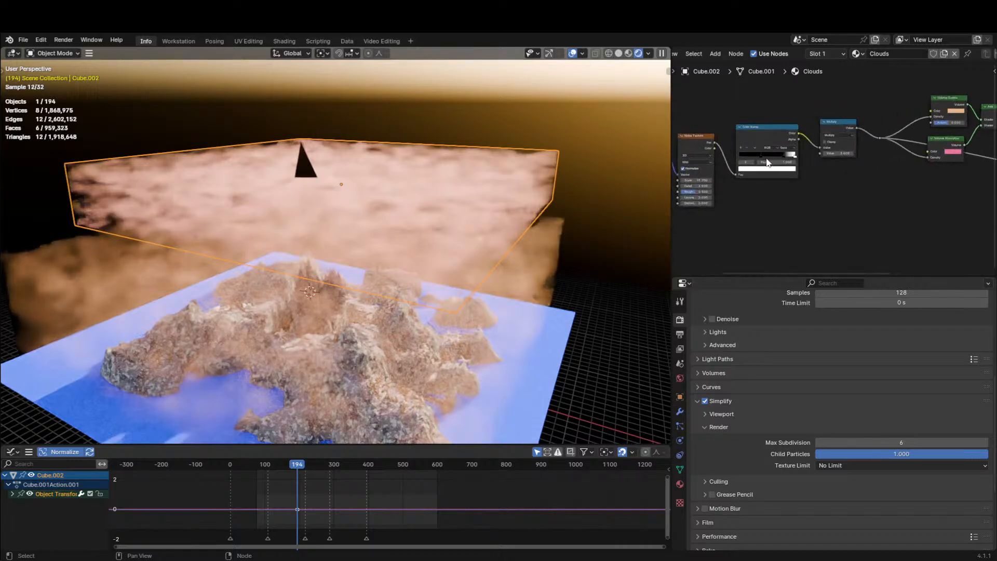
click(784, 154)
middle_drag(786, 153, 818, 148)
drag(736, 175, 710, 175)
key(ctrl+z)
mouse_move(791, 149)
mouse_down()
mouse_move(802, 149)
mouse_move(777, 141)
mouse_move(819, 148)
mouse_move(783, 145)
mouse_move(808, 148)
mouse_up()
click(819, 150)
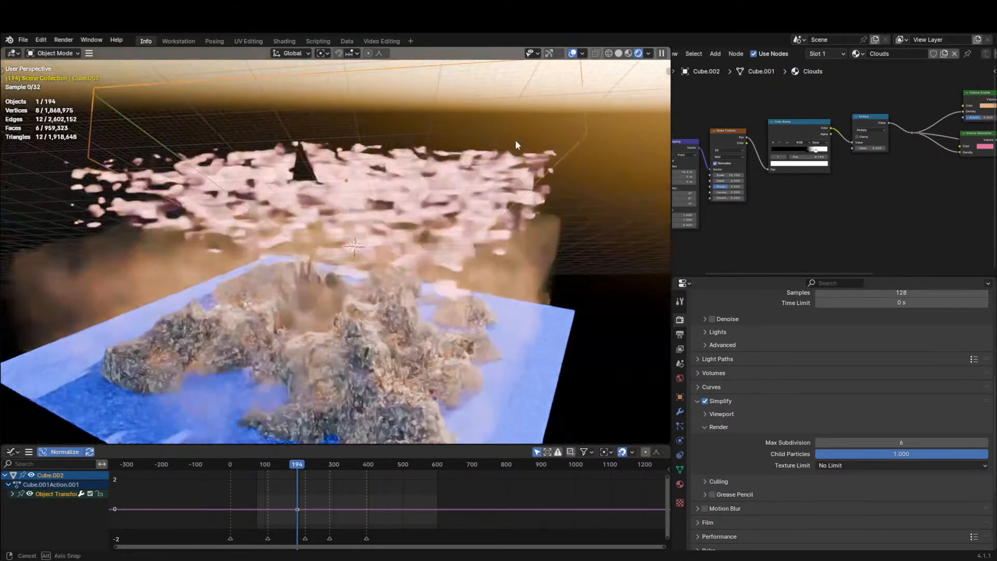
mouse_move(516, 149)
middle_down()
mouse_move(523, 160)
mouse_move(509, 160)
middle_up()
key(s)
key(z)
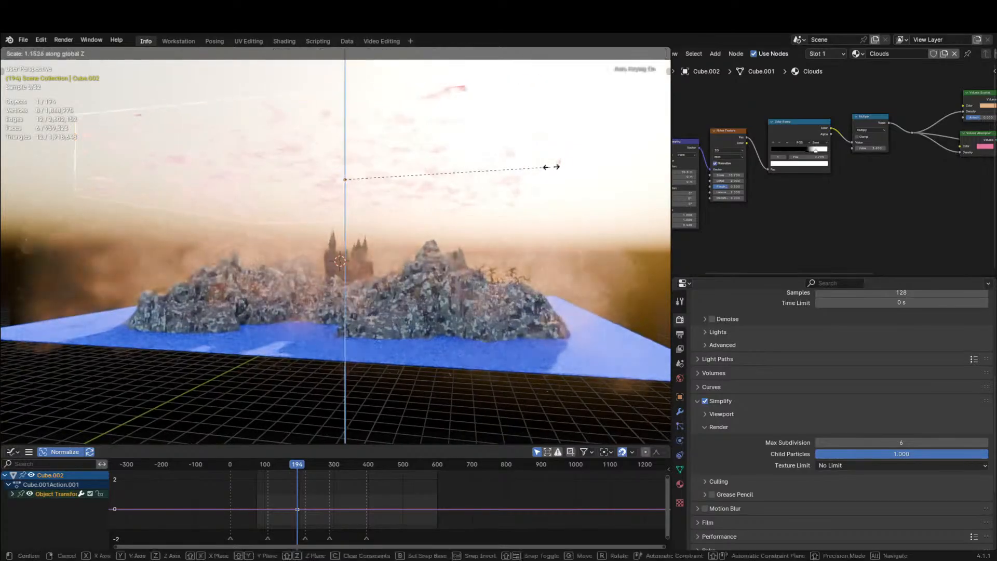
right_click(579, 168)
scroll(873, 165, down, 2)
middle_drag(873, 165, 823, 177)
scroll(822, 176, up, 1)
drag(819, 160, 914, 160)
right_click(819, 161)
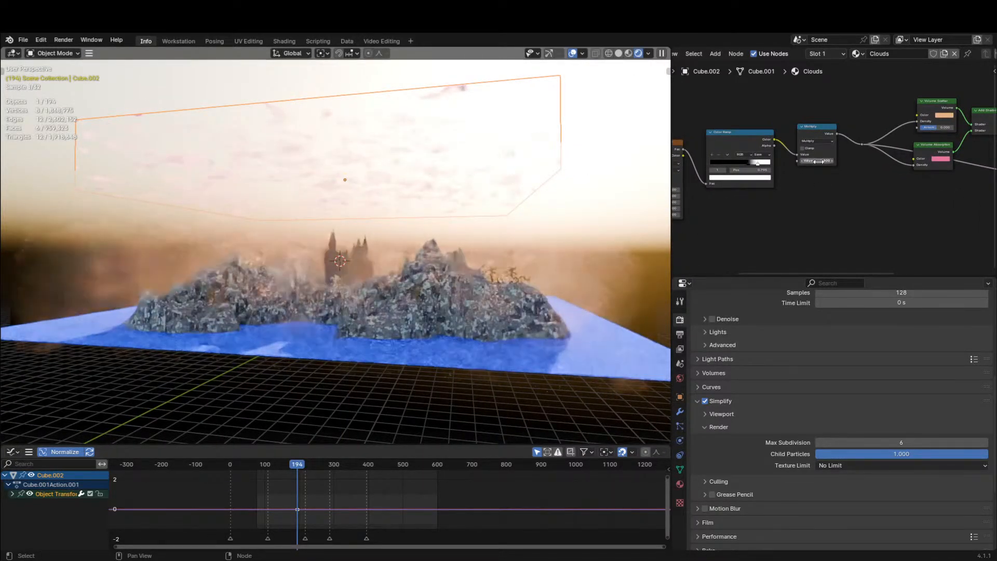
middle_drag(941, 140, 863, 160)
scroll(863, 159, up, 1)
drag(861, 146, 889, 146)
key(Escape)
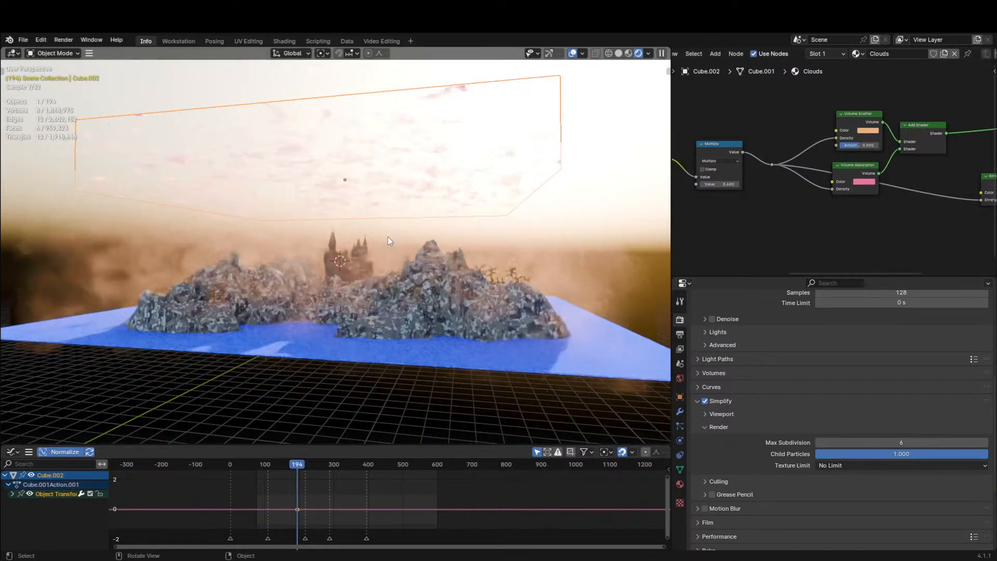
Look through the scene camera and try to stretch the cloud cube along the Z axis.
key(KP_0)
scroll(890, 212, down, 3)
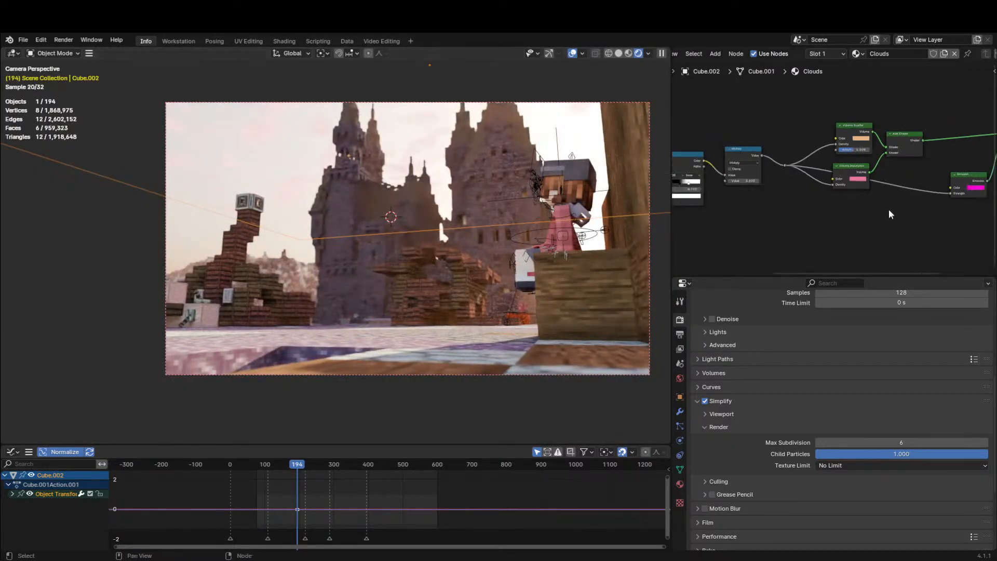
middle_drag(890, 212, 846, 223)
key(s)
key(z)
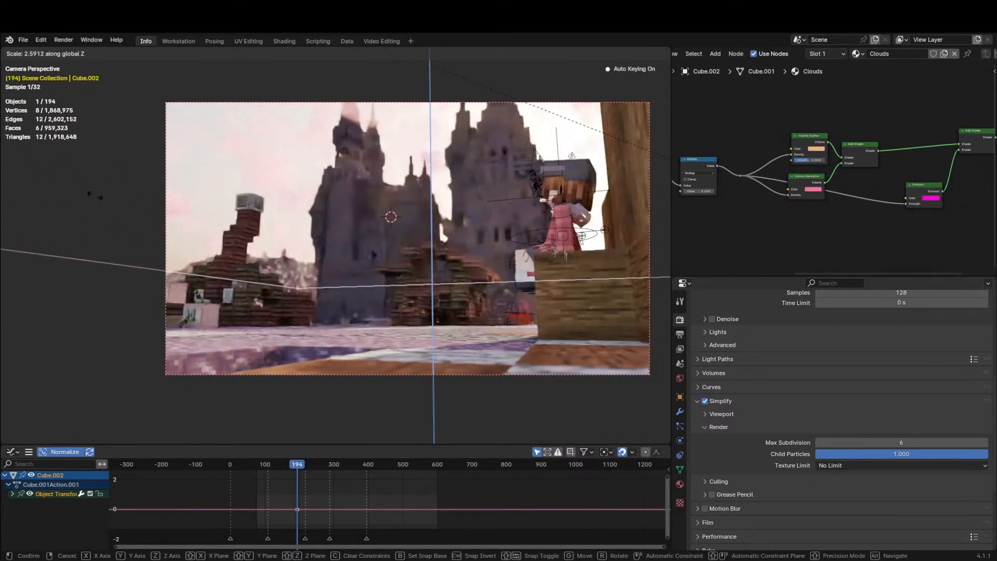
right_click(96, 196)
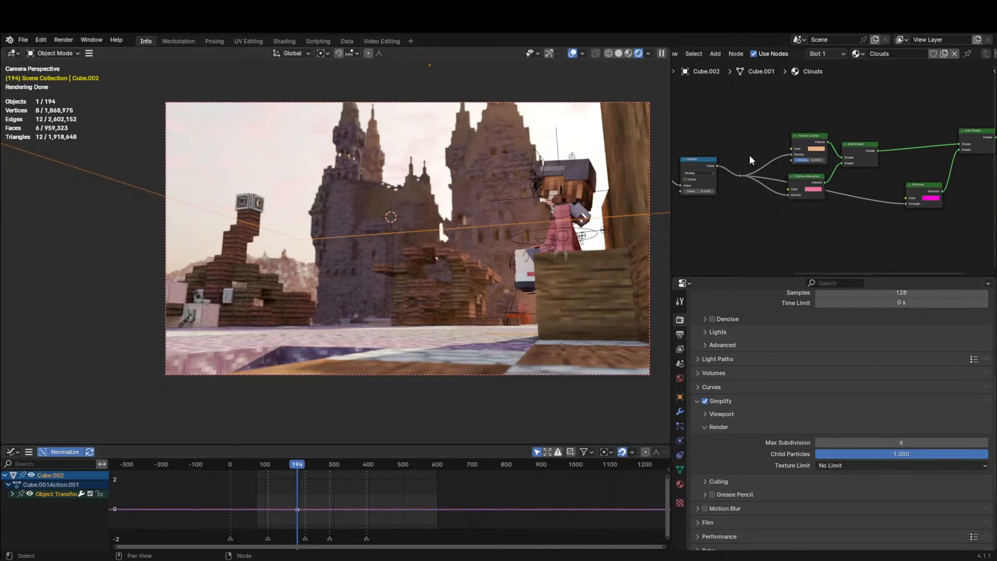
Widen the Volume Scatter node and set its Anisotropy to -1.000.
drag(813, 159, 788, 154)
scroll(800, 172, up, 8)
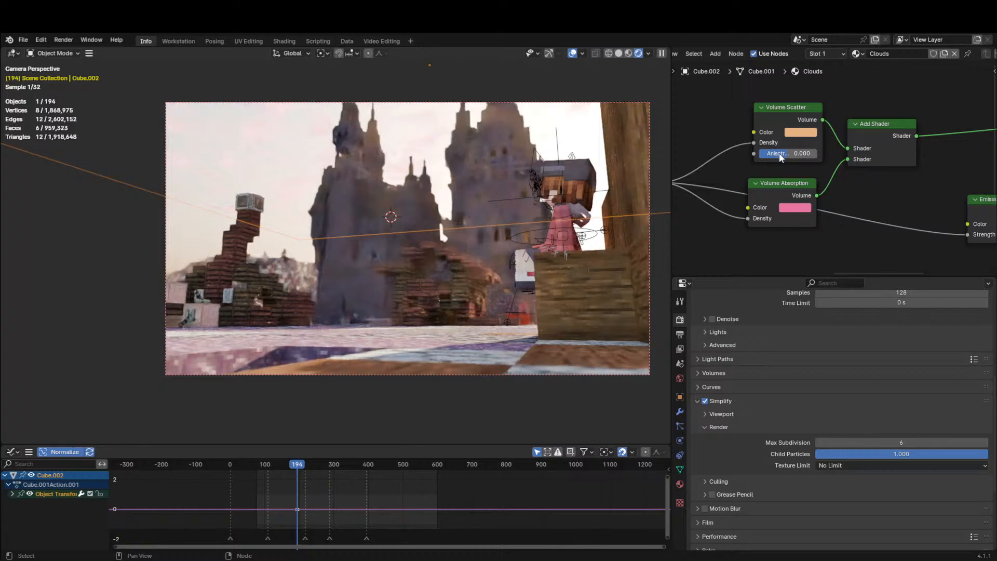
click(754, 121)
click(753, 122)
click(754, 122)
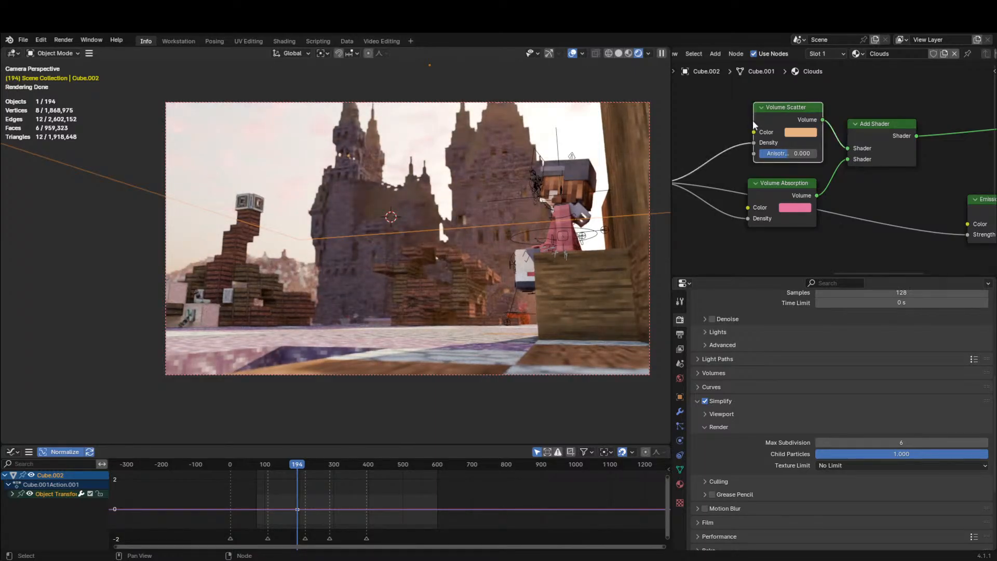
scroll(737, 154, up, 2)
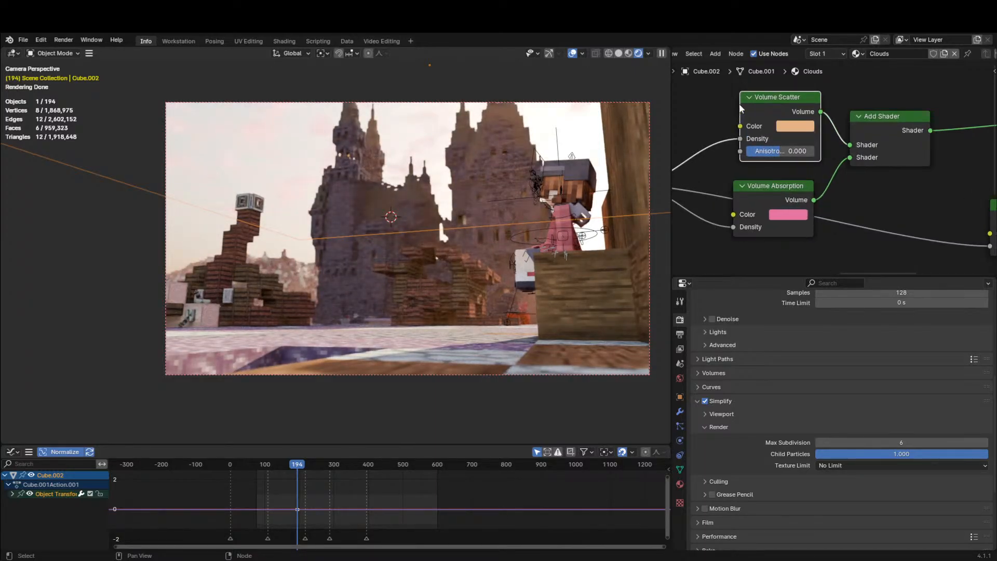
drag(741, 98, 673, 100)
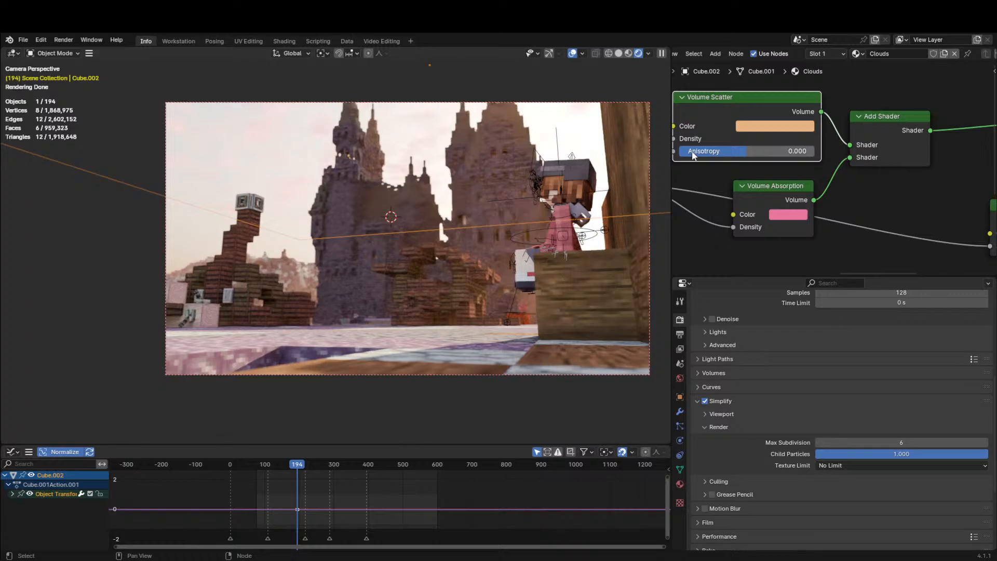
drag(752, 149, 675, 151)
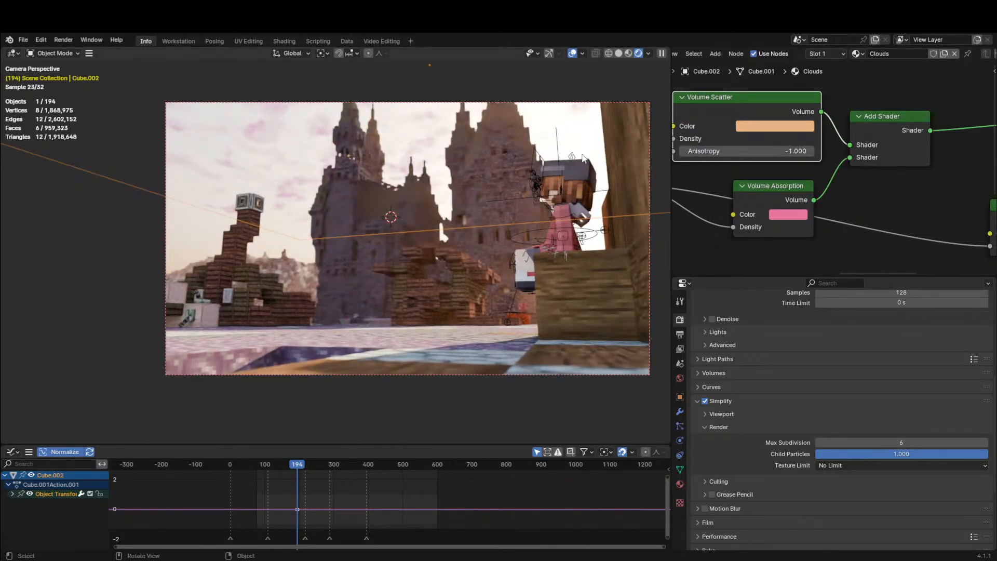
Scale the cloud cube up uniformly by about 1.893.
key(s)
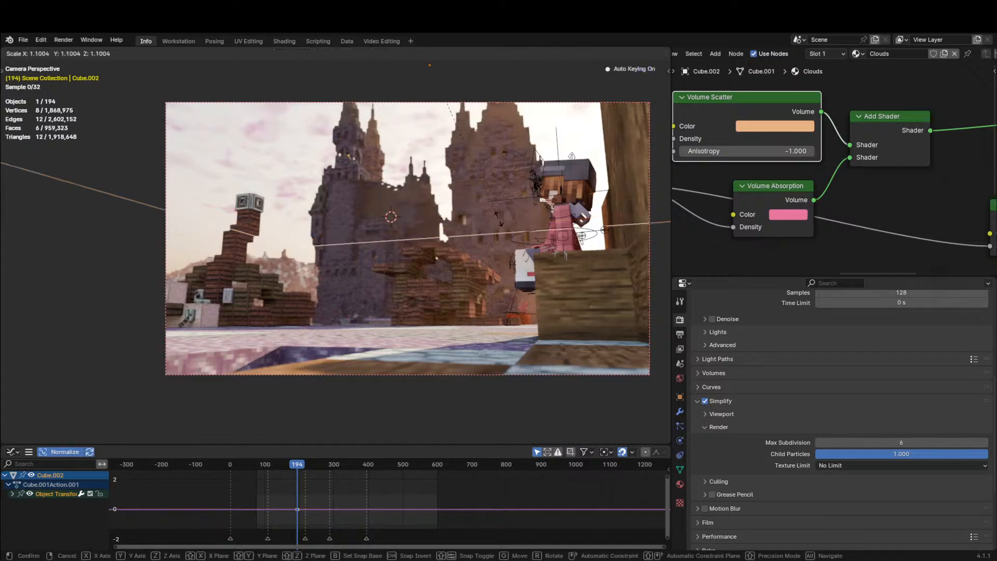
click(603, 298)
Change the Volume Absorption color to saturated red and the Emission color to light orange.
middle_drag(747, 212, 530, 174)
scroll(951, 183, down, 1)
scroll(952, 183, down, 1)
middle_drag(952, 184, 801, 189)
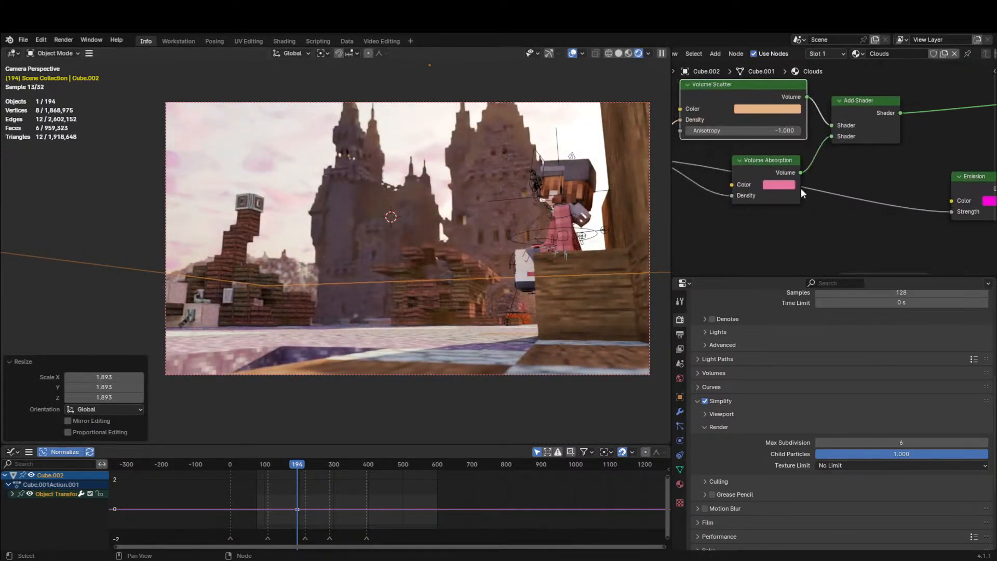
click(787, 187)
drag(806, 268, 808, 278)
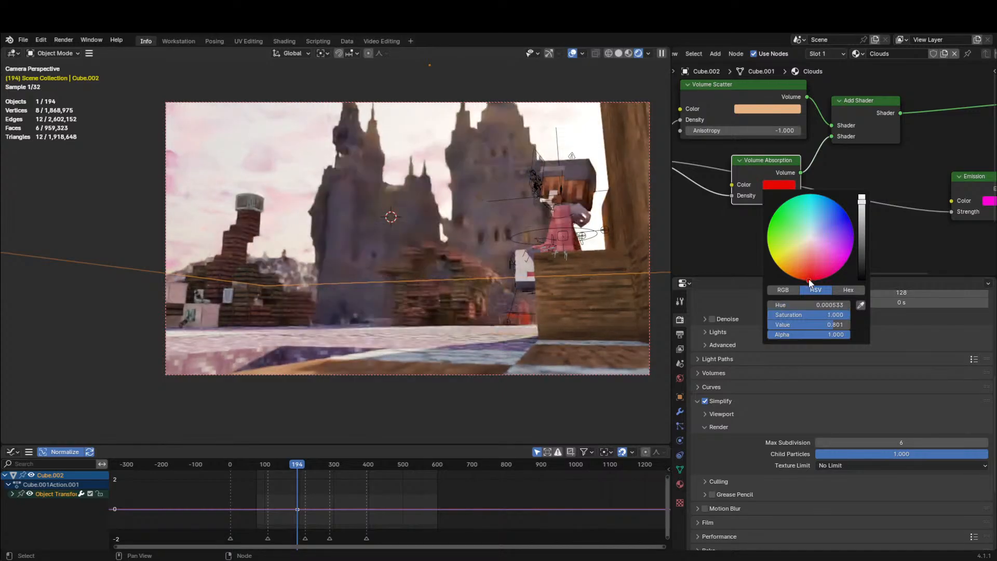
middle_drag(967, 221, 902, 214)
click(862, 193)
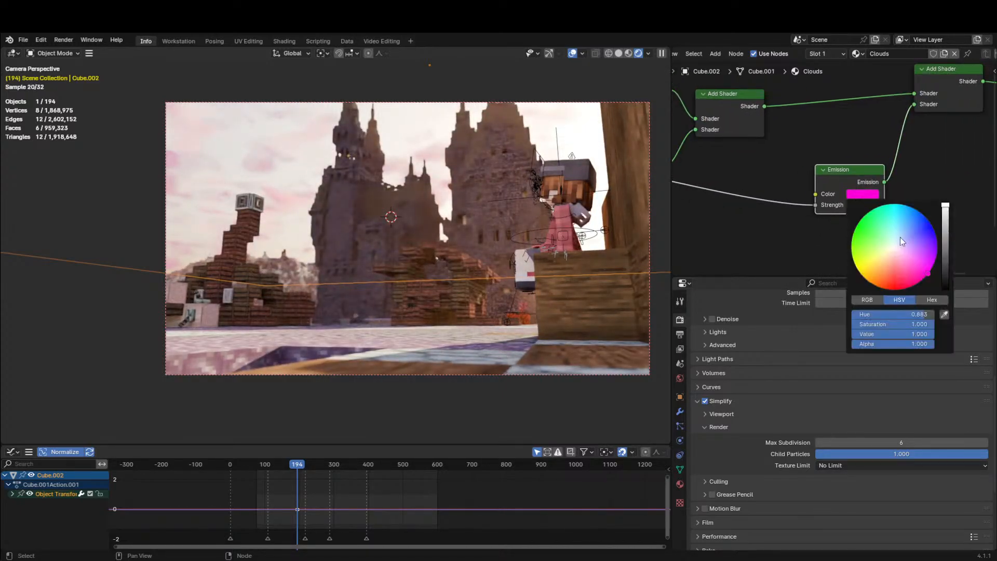
mouse_move(899, 237)
mouse_down()
mouse_move(901, 270)
mouse_move(883, 270)
mouse_up()
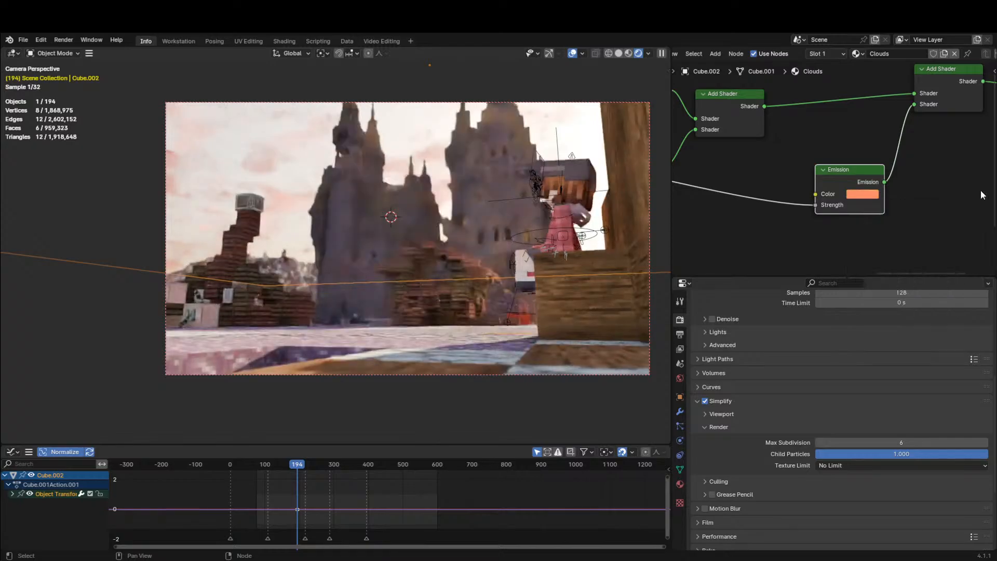
middle_drag(787, 197, 896, 194)
key(shift+a)
text(nma)
key(Escape)
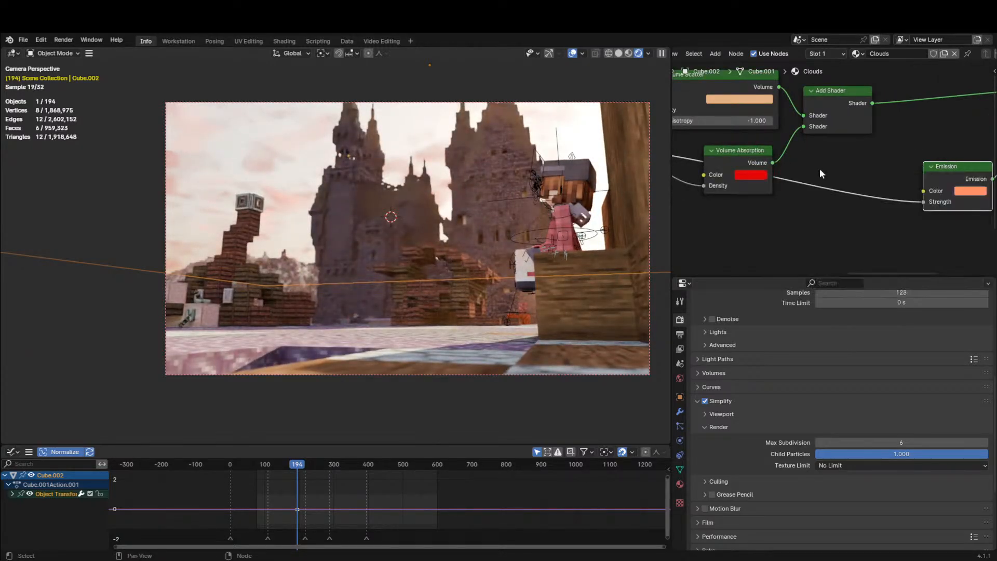
key(shift+a)
click(820, 169)
text(matri)
key(Escape)
Insert a Math node set to Power on the link feeding the Emission node's Strength in the Clouds material.
key(shift+a)
click(822, 182)
text(atr)
key(ctrl+a)
text(math)
key(Return)
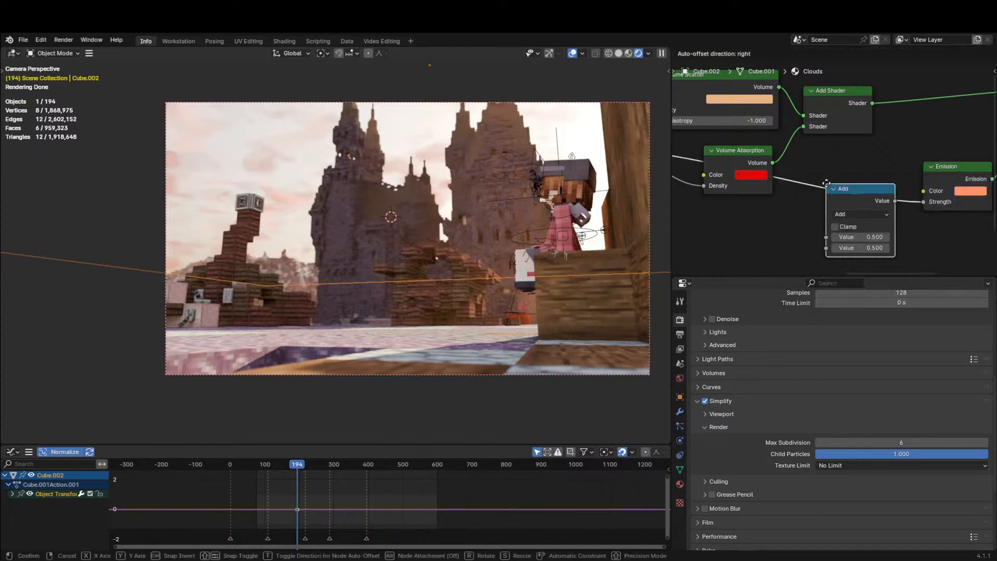
click(823, 186)
click(836, 206)
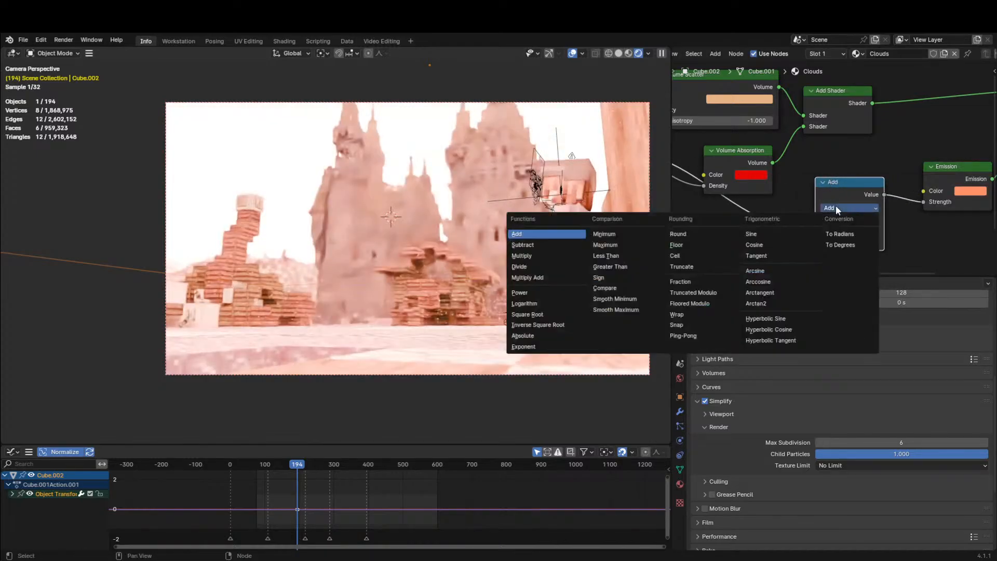
click(520, 291)
Set the Power node's Exponent to 2.000.
mouse_move(853, 241)
mouse_down()
mouse_move(877, 241)
mouse_move(864, 241)
mouse_up()
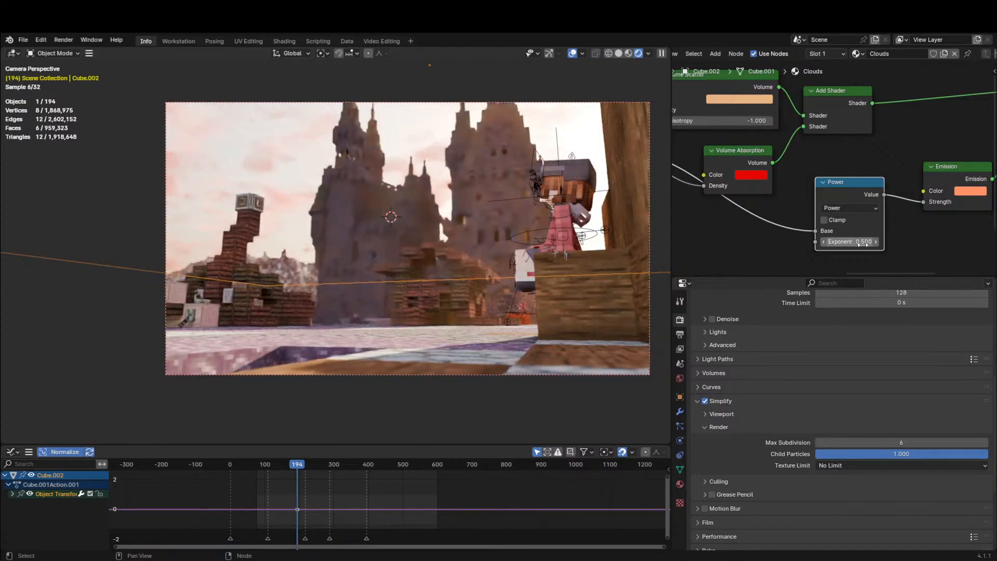
click(865, 241)
text(5)
key(Return)
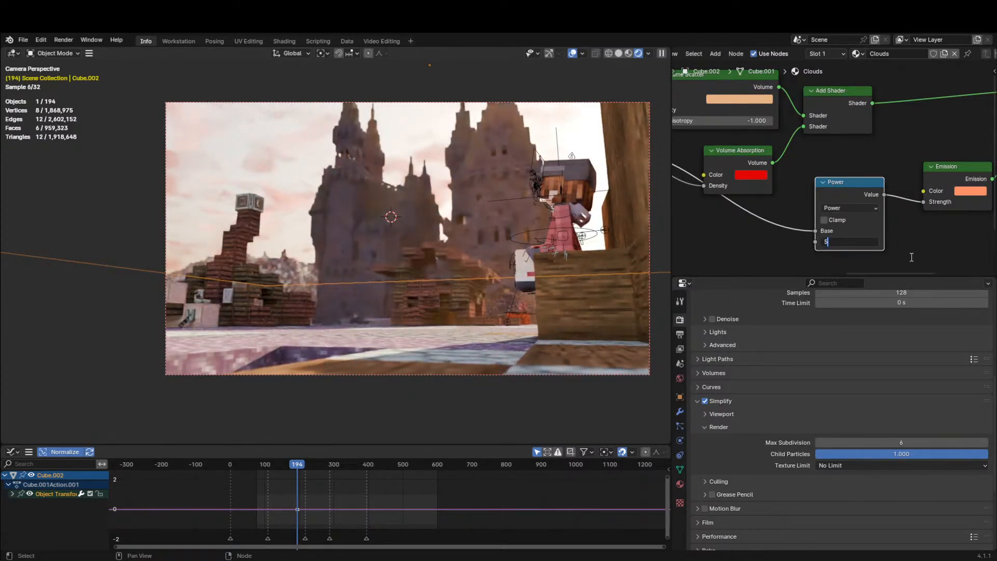
click(865, 244)
text(2)
key(Return)
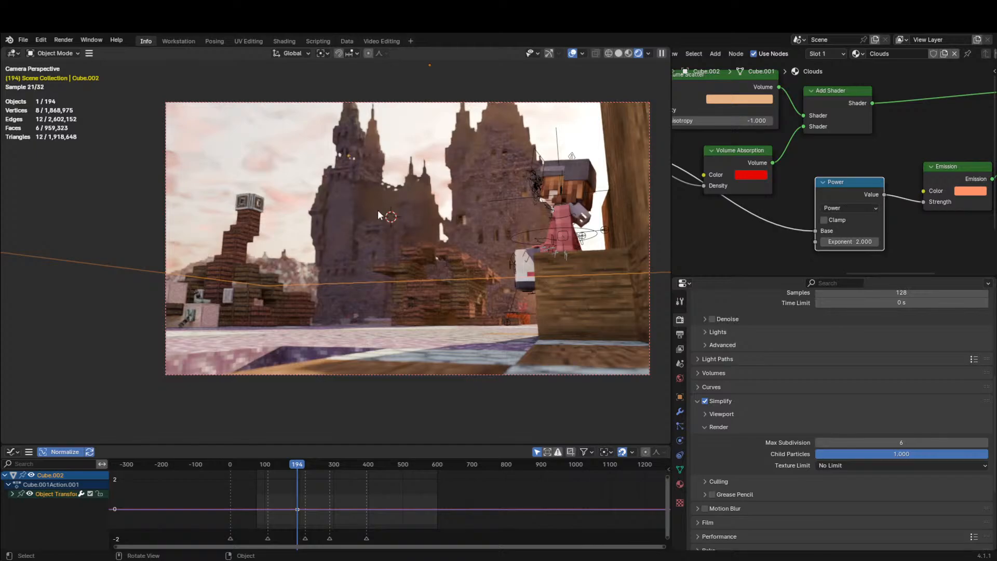
Save the file with the viewport in solid shading and add a Rendering workspace.
click(614, 54)
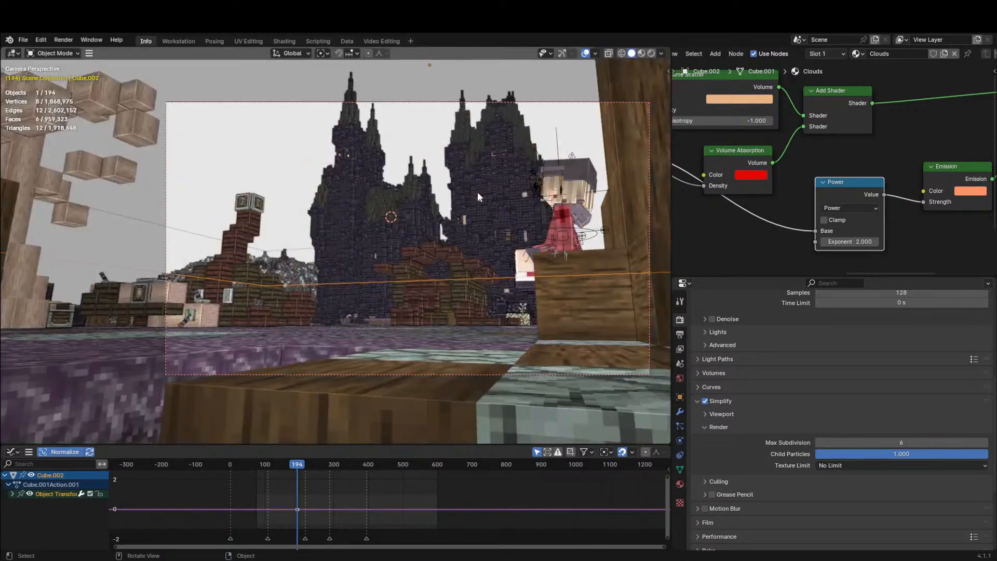
key(ctrl+s)
click(411, 41)
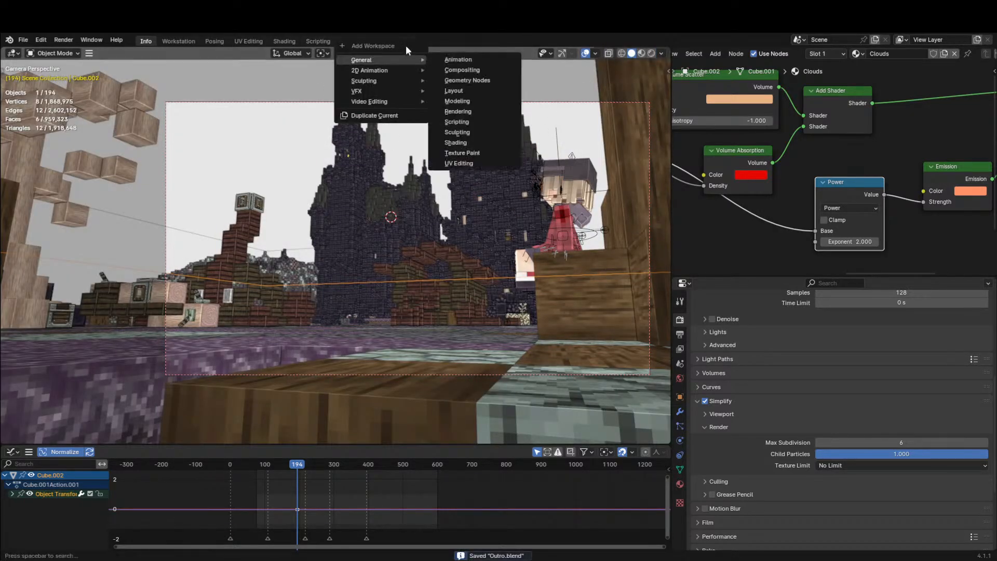
click(457, 112)
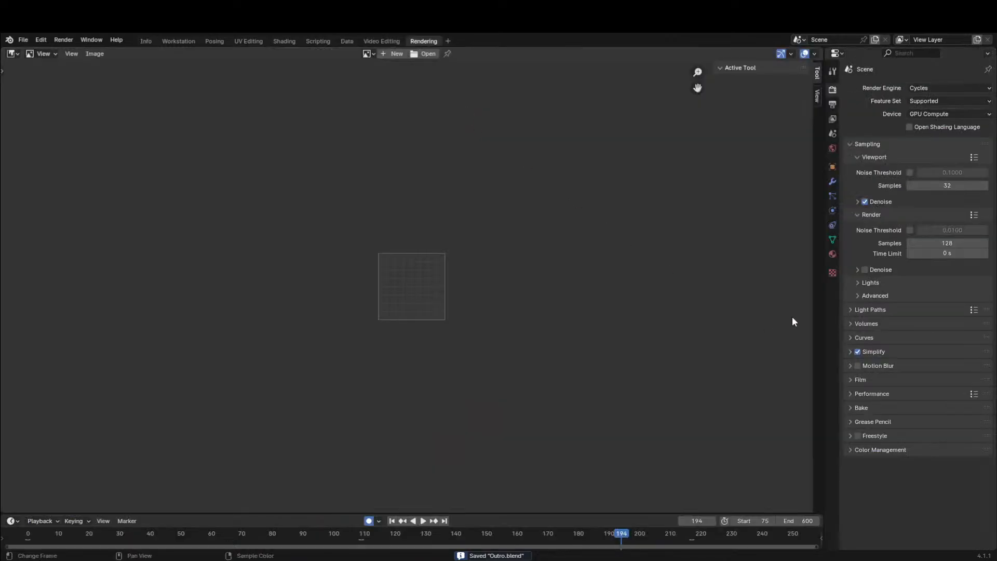
Enable denoising for final renders, save the file and render the current frame.
click(859, 270)
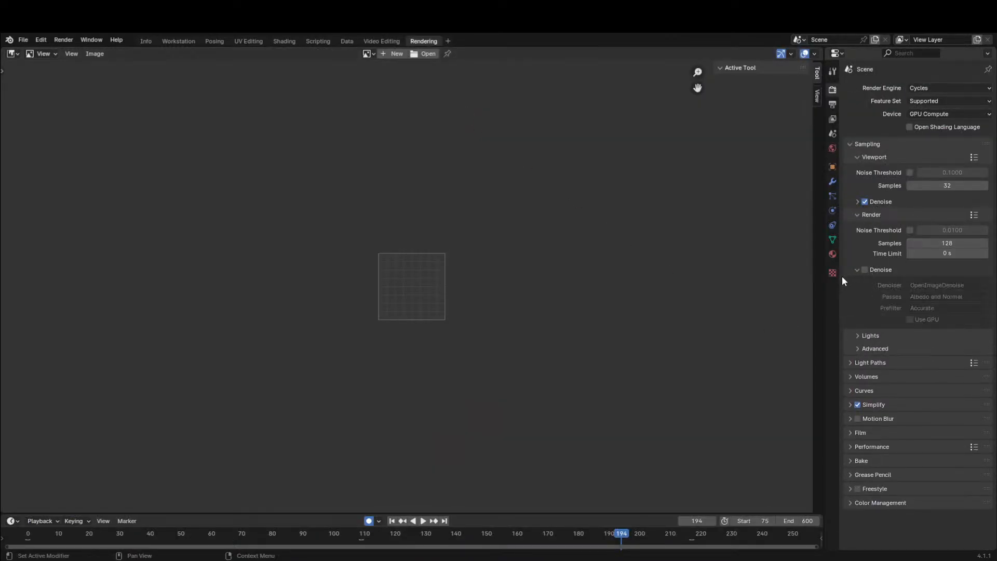
click(864, 270)
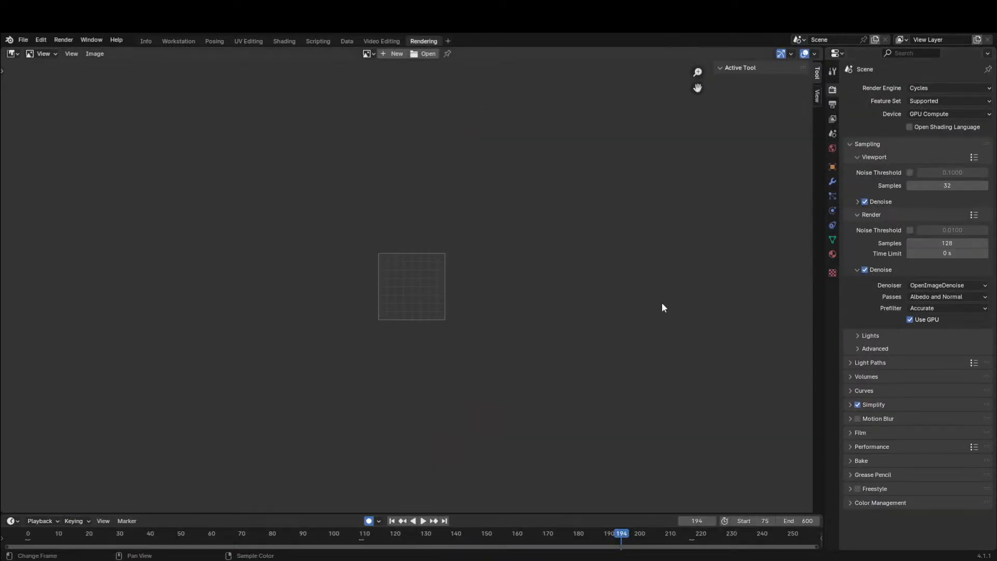
key(ctrl+s)
key(ctrl+F12)
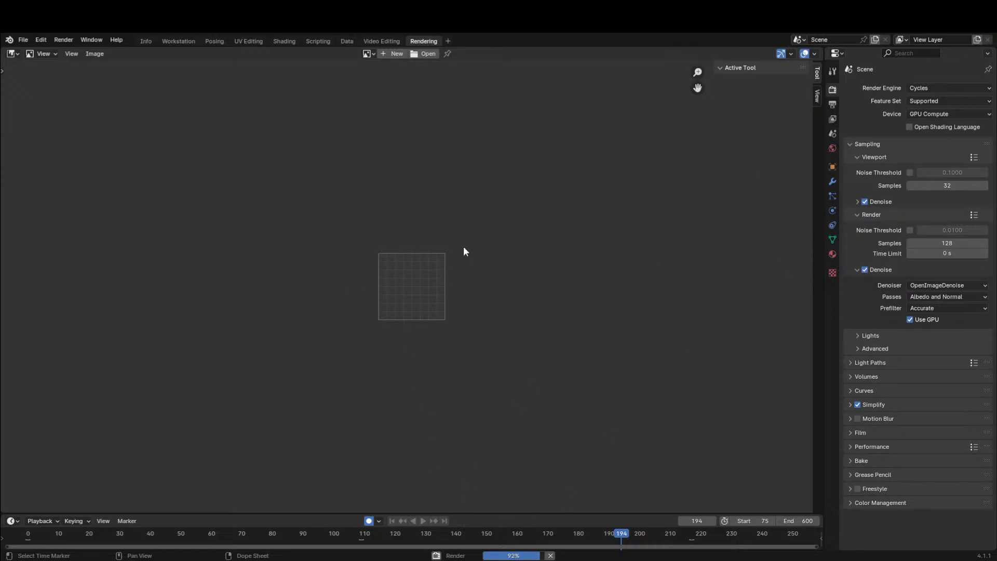
Show the Render Result in the image editor and examine the clouds behind the castle.
click(368, 54)
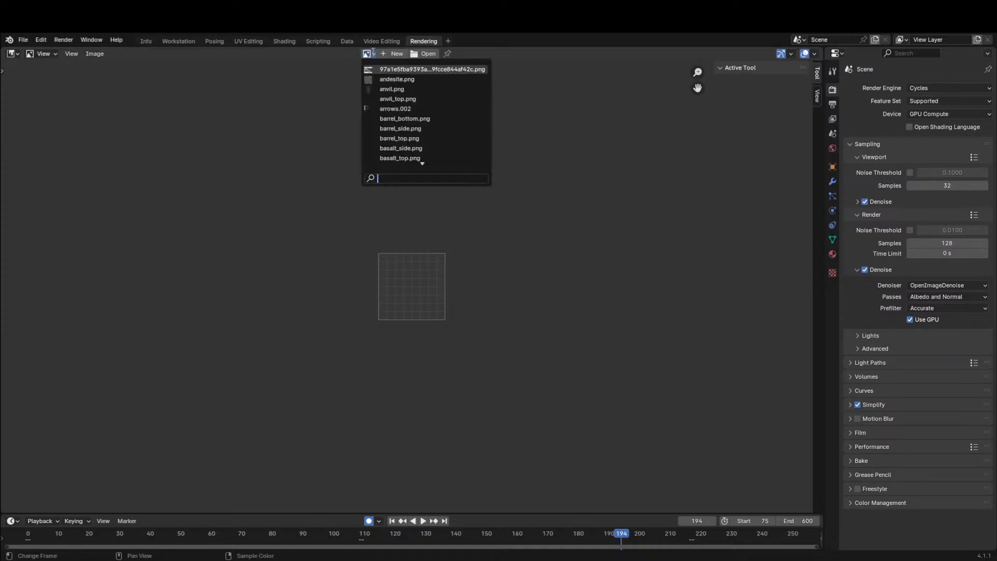
text(ren)
key(Return)
middle_drag(300, 256, 322, 283)
scroll(264, 228, up, 1)
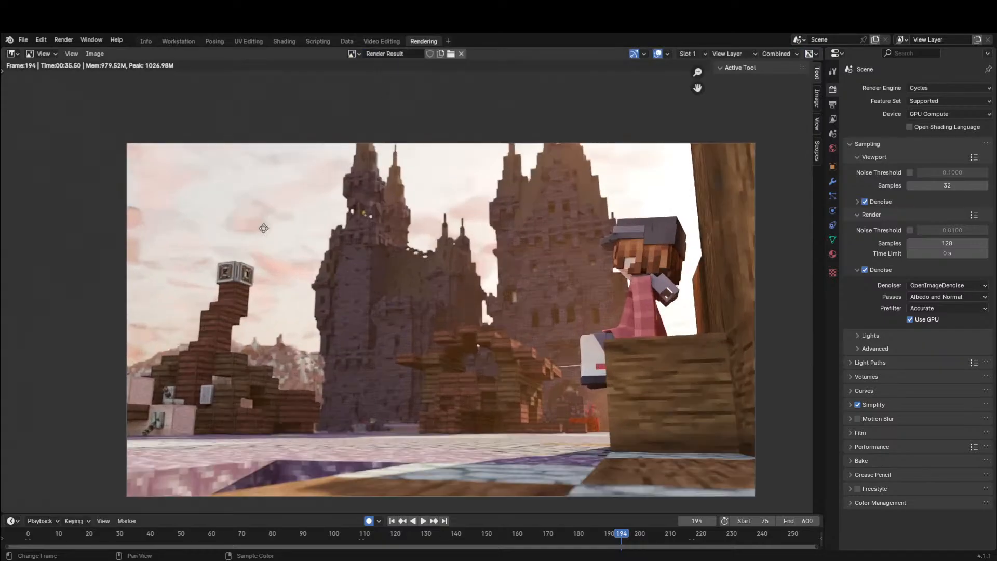
scroll(317, 247, up, 1)
middle_drag(263, 227, 407, 255)
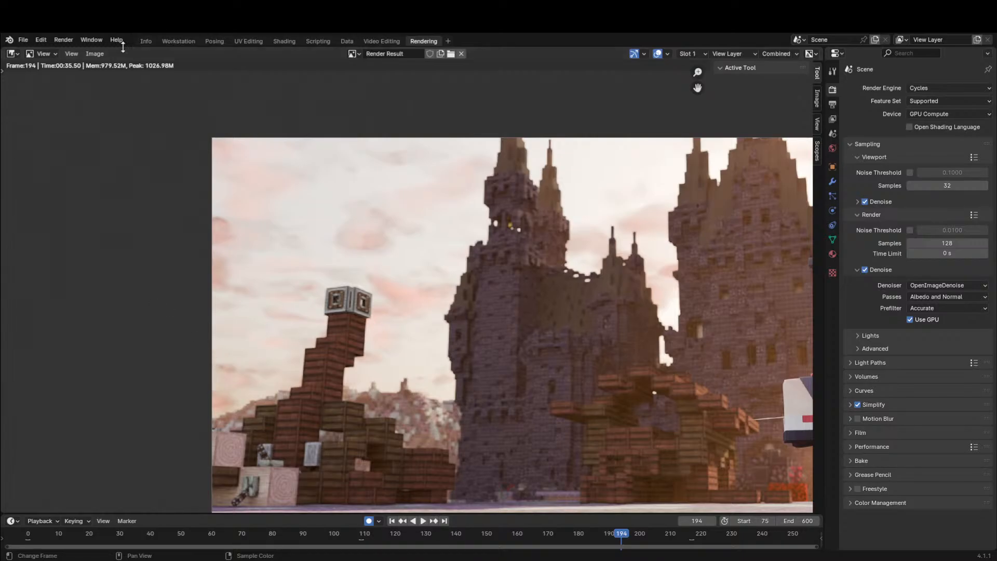
Return to the Info workspace in rendered view and shift the Clouds material's black Color Ramp stop to position 0.545.
click(146, 41)
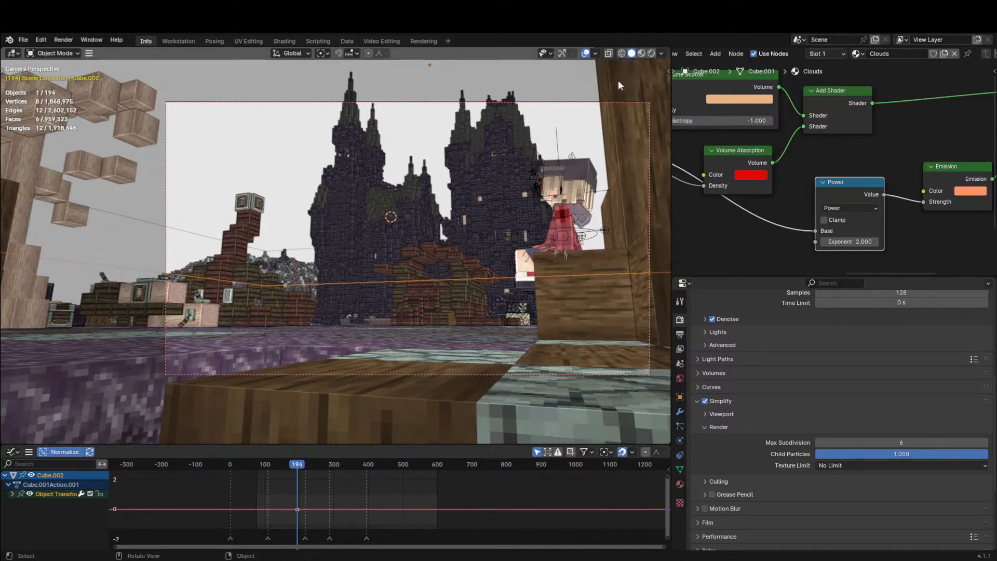
click(651, 53)
mouse_move(756, 179)
middle_down()
mouse_move(911, 193)
mouse_move(891, 172)
middle_up()
middle_drag(713, 207, 798, 203)
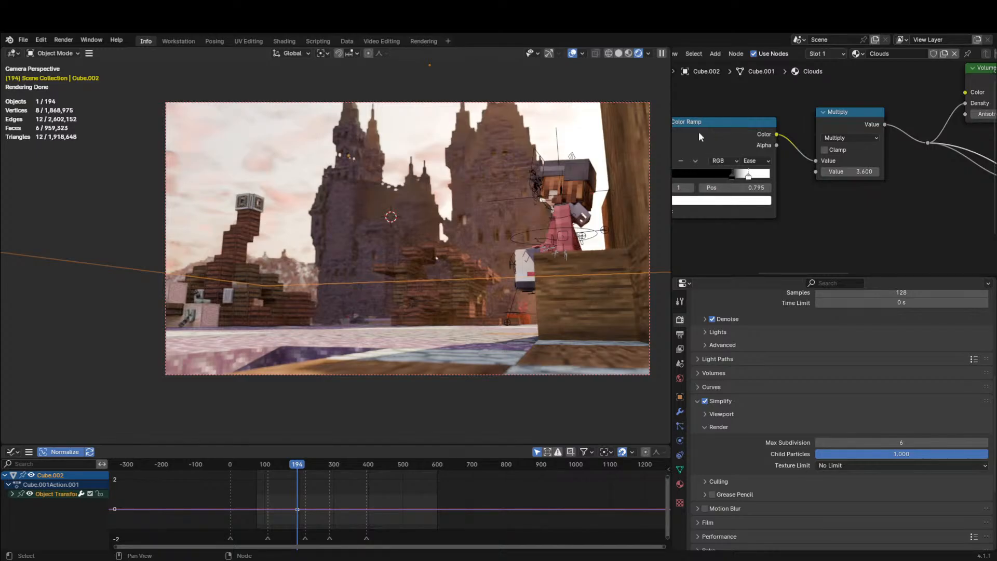
mouse_move(723, 173)
mouse_down()
mouse_move(714, 170)
mouse_move(723, 171)
mouse_up()
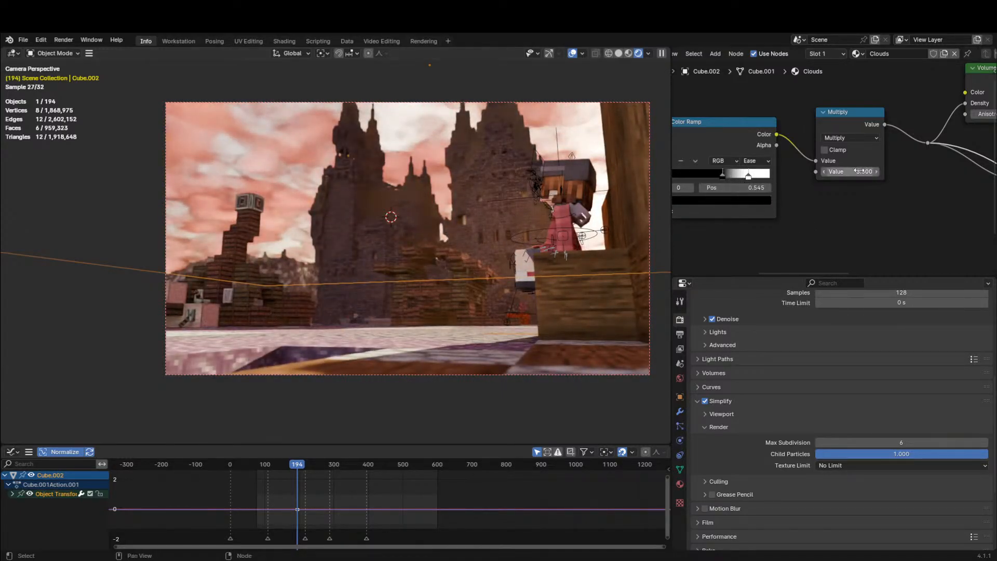
drag(857, 170, 868, 170)
Duplicate the Multiply node, feed the copy from the Color Ramp's Color and connect its output to the Power node's Base.
middle_drag(912, 182, 788, 172)
scroll(789, 198, down, 3)
click(762, 124)
key(shift+d)
click(787, 207)
drag(699, 130, 756, 236)
drag(810, 207, 971, 200)
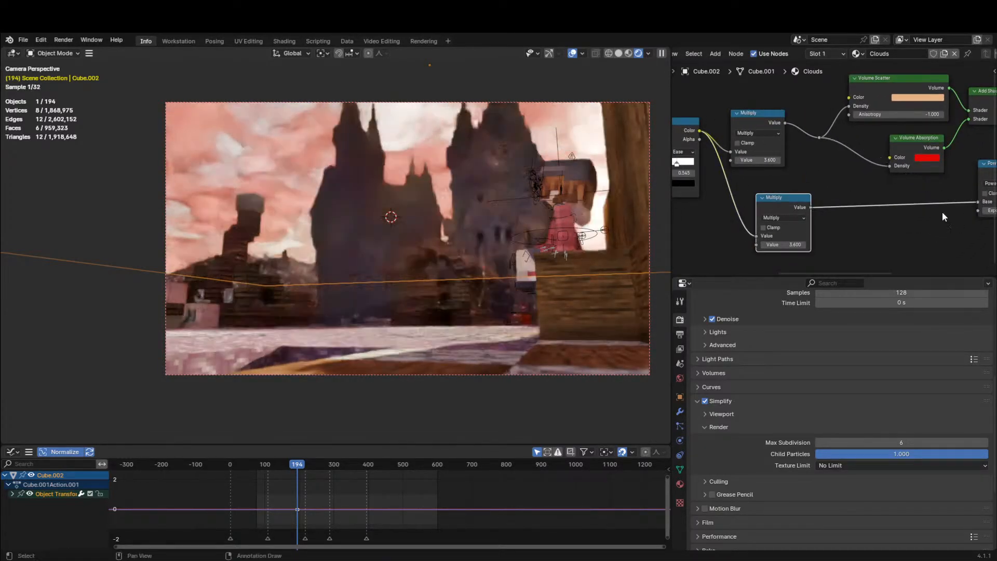
Set the Clouds material's Volume Scatter Anisotropy to 0.409.
scroll(831, 181, up, 2)
middle_drag(785, 178, 898, 108)
drag(883, 146, 923, 145)
Select the fog cube around the island and move it vertically along the Z axis.
middle_drag(506, 178, 495, 216)
scroll(485, 204, down, 5)
scroll(497, 207, down, 4)
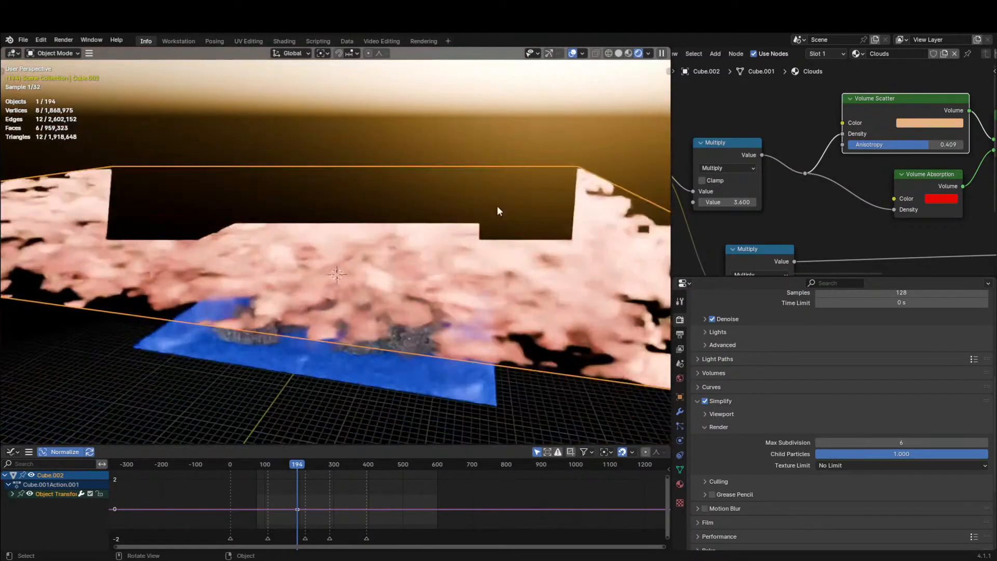
scroll(497, 206, down, 4)
middle_drag(485, 315, 475, 264)
click(469, 258)
key(g)
key(z)
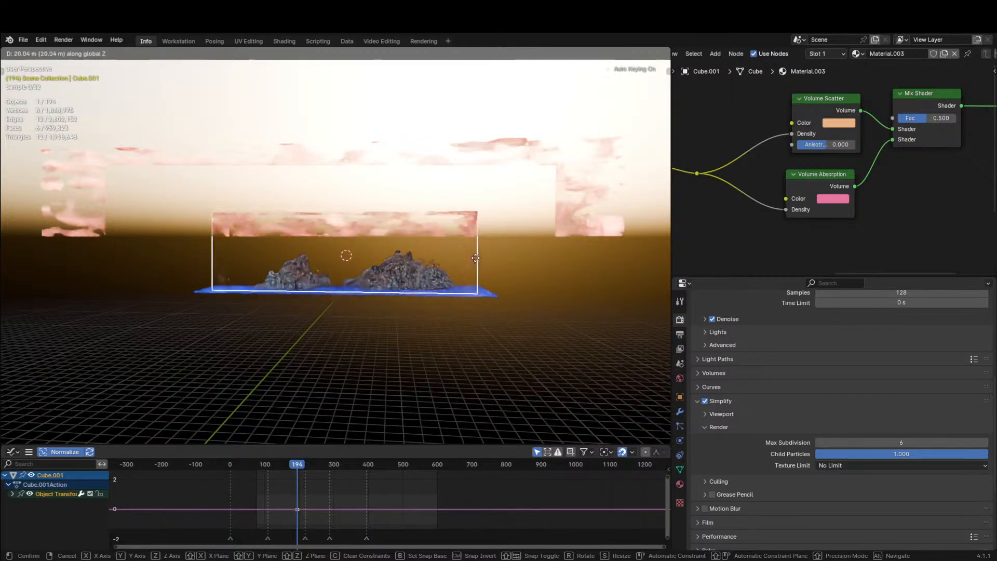
click(481, 244)
scroll(482, 247, up, 3)
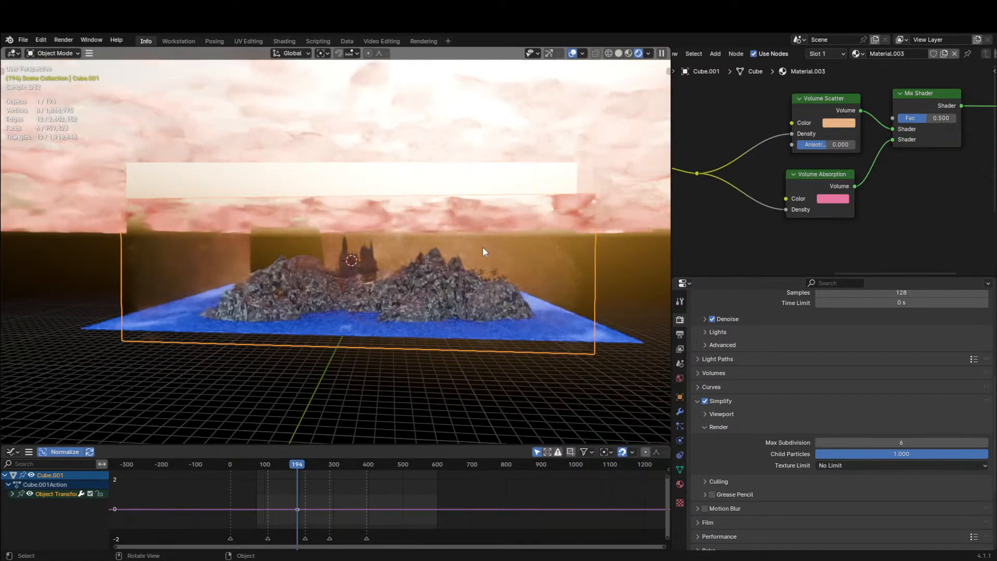
scroll(482, 247, up, 2)
right_click(486, 238)
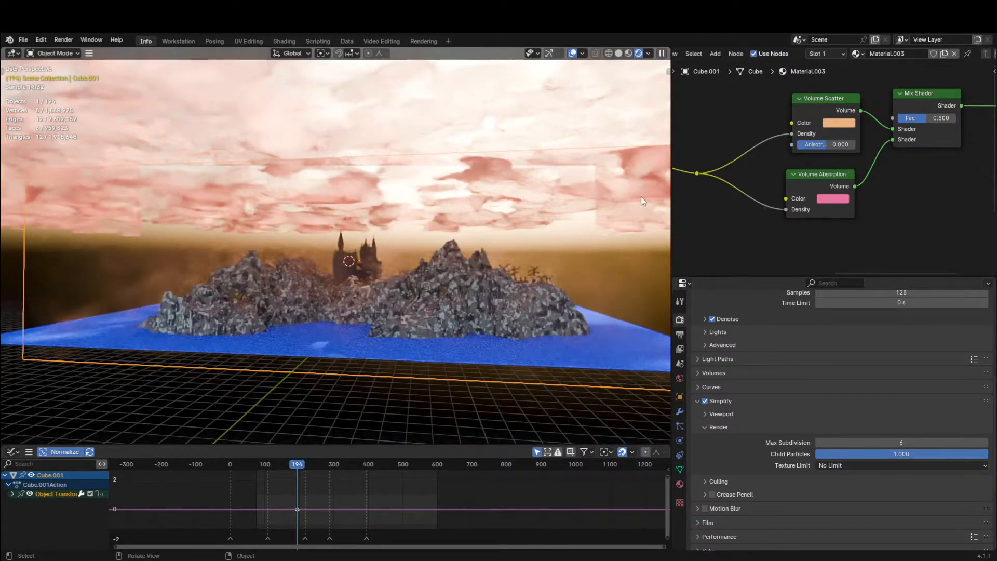
Look through the scene camera and adjust the fog cube's height along the Z axis.
key(KP_0)
key(g)
key(z)
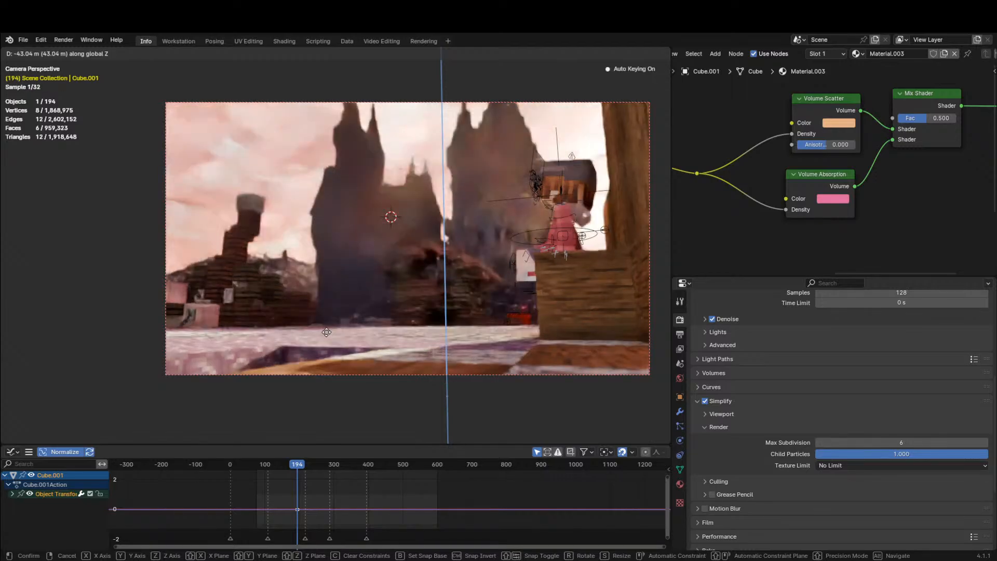
click(342, 152)
Select the cloud cube and raise it about 34.017 m along the Z axis in front view.
middle_drag(397, 182, 403, 205)
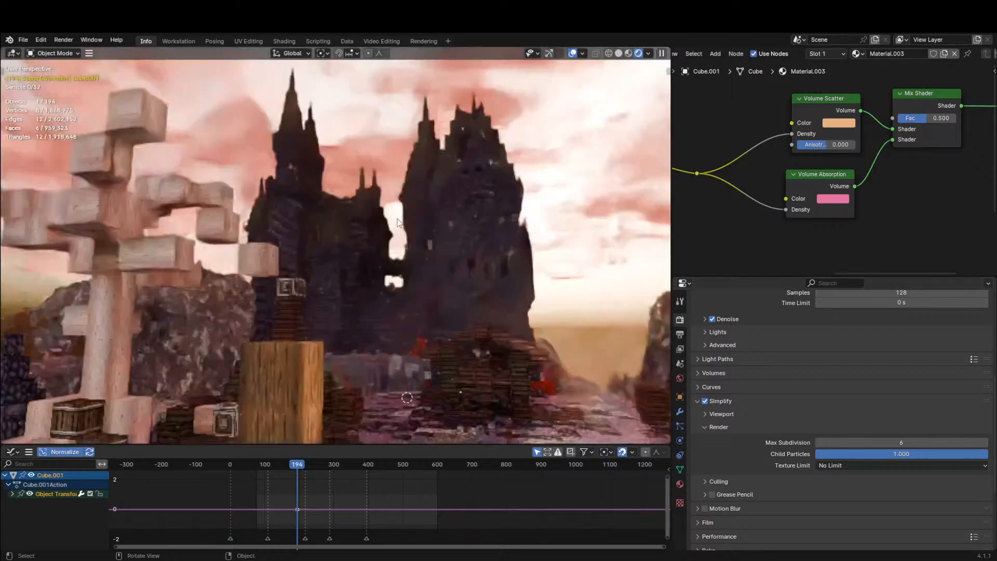
scroll(403, 206, down, 10)
click(590, 255)
key(t)
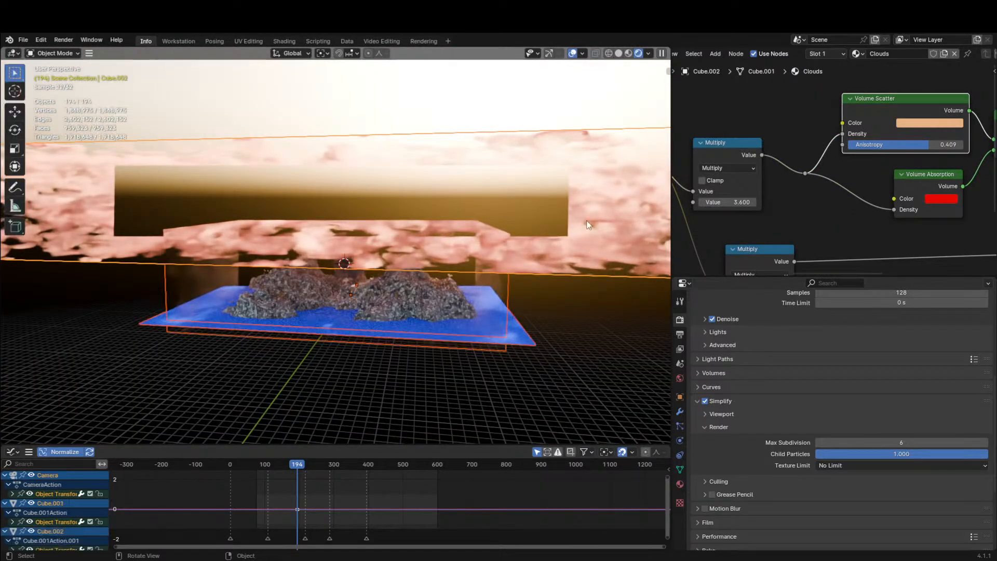
key(KP_1)
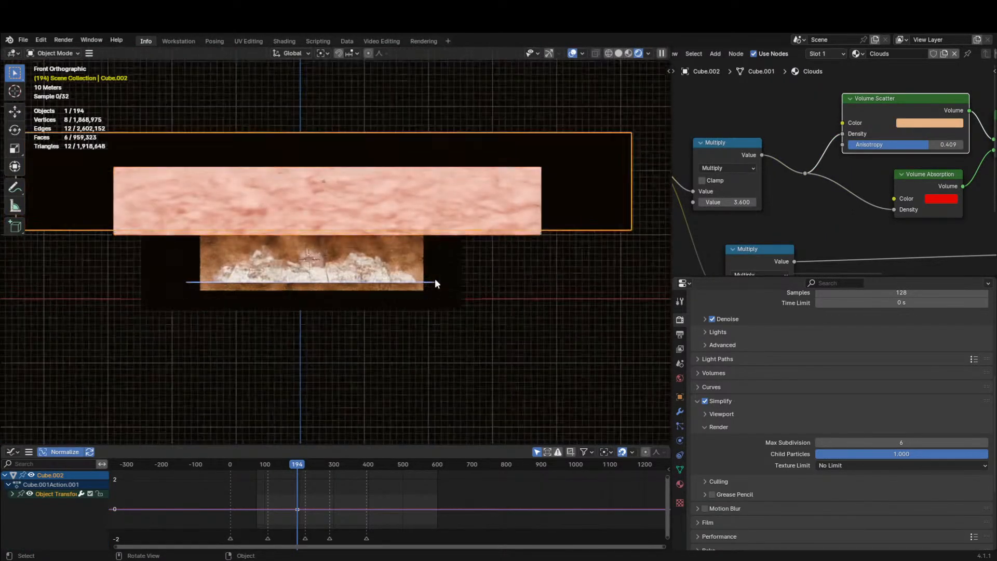
key(g)
key(z)
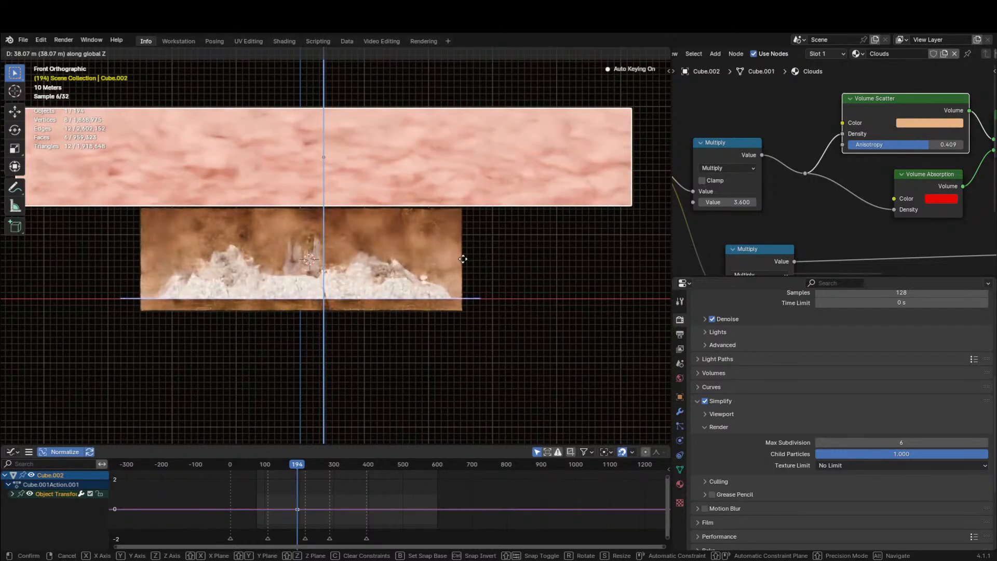
click(467, 262)
Raise the cloud cube another 1.9285 m along Z while looking through the scene camera.
key(KP_0)
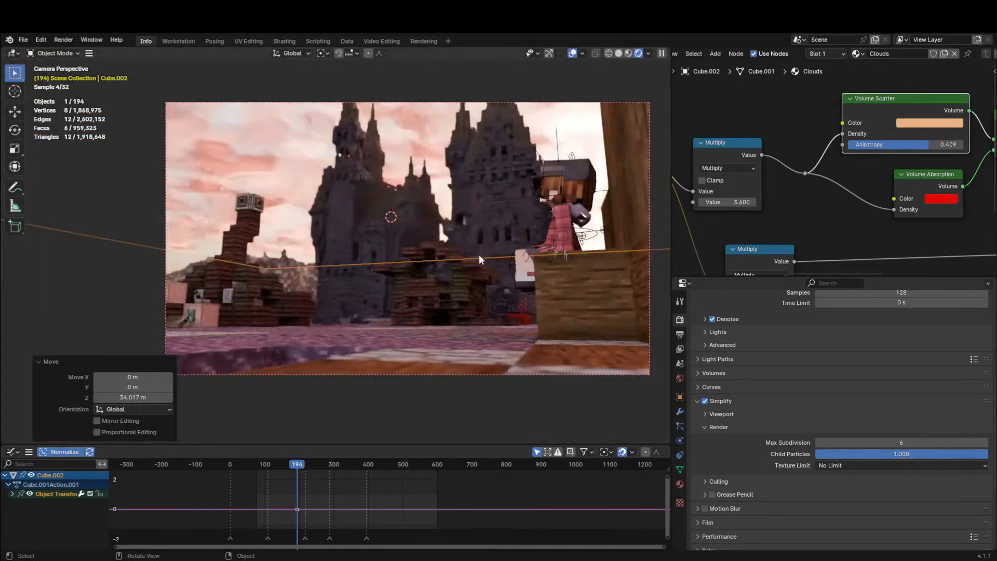
key(g)
key(z)
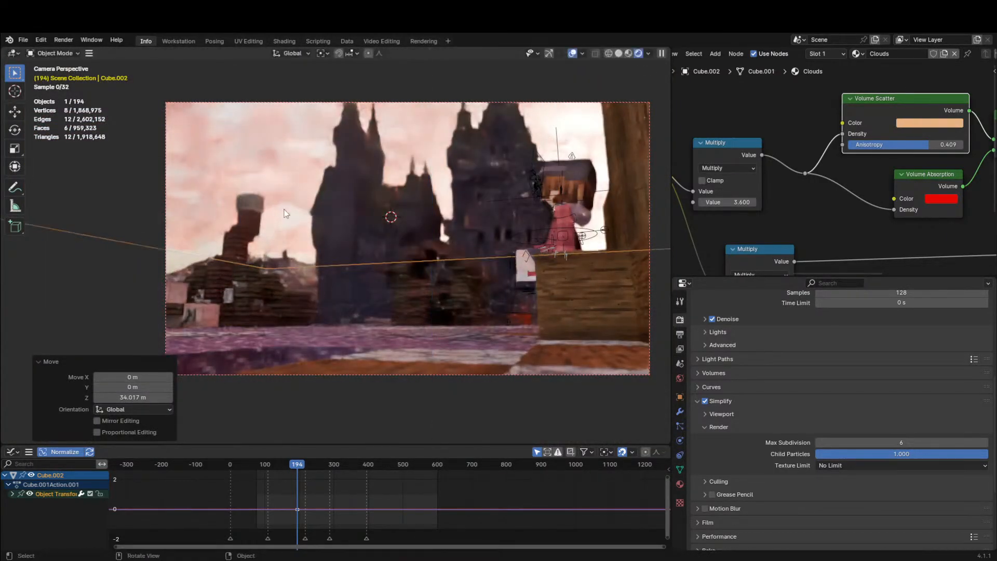
click(298, 178)
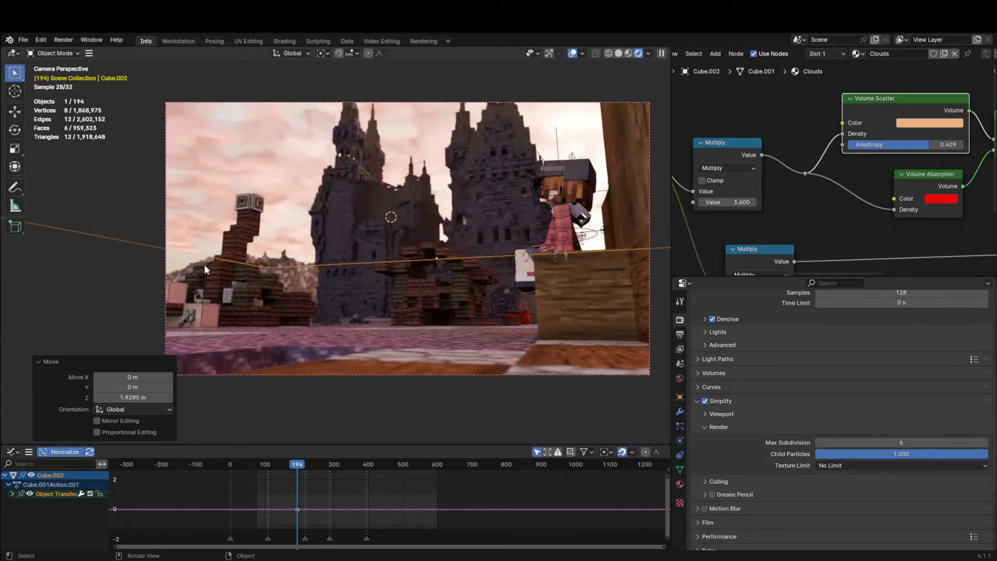
Add a centred vertical loop cut to the cloud cube's mesh in front view.
middle_drag(206, 265, 274, 248)
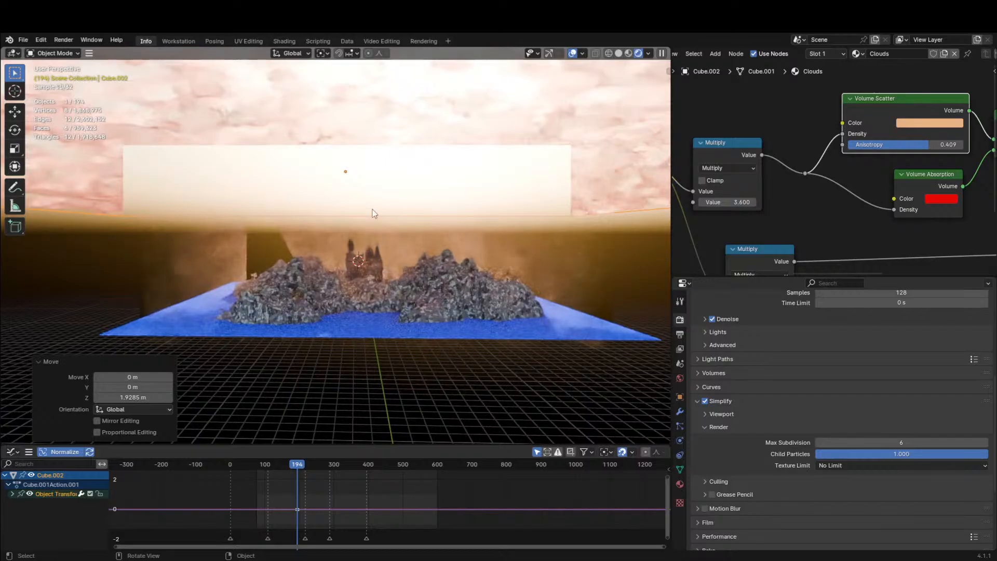
key(KP_1)
scroll(372, 228, down, 3)
key(Tab)
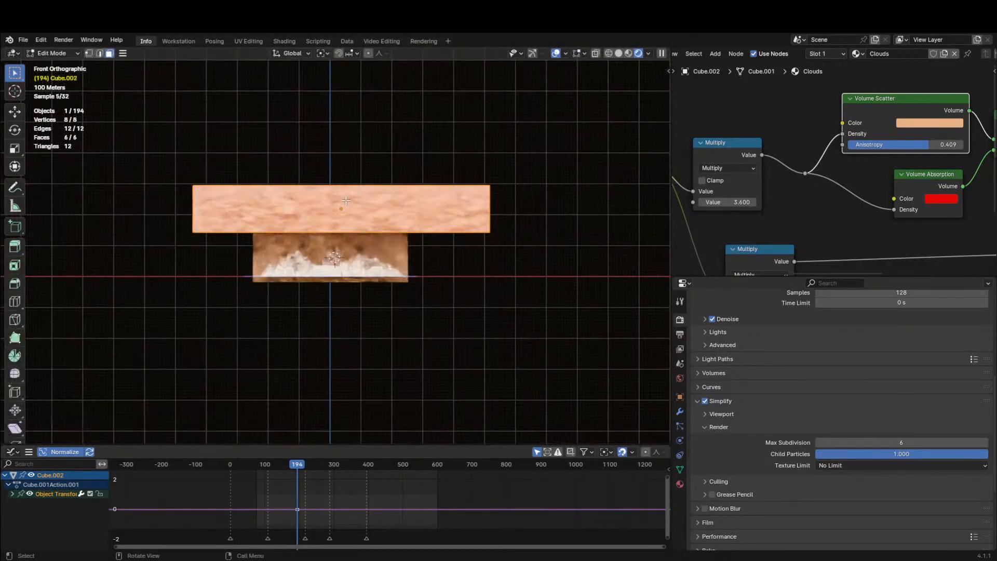
key(ctrl+r)
click(350, 176)
right_click(350, 176)
Raise the cloud cube's central edge loop along Z to form a shallow peak, and return to Object Mode.
key(g)
key(z)
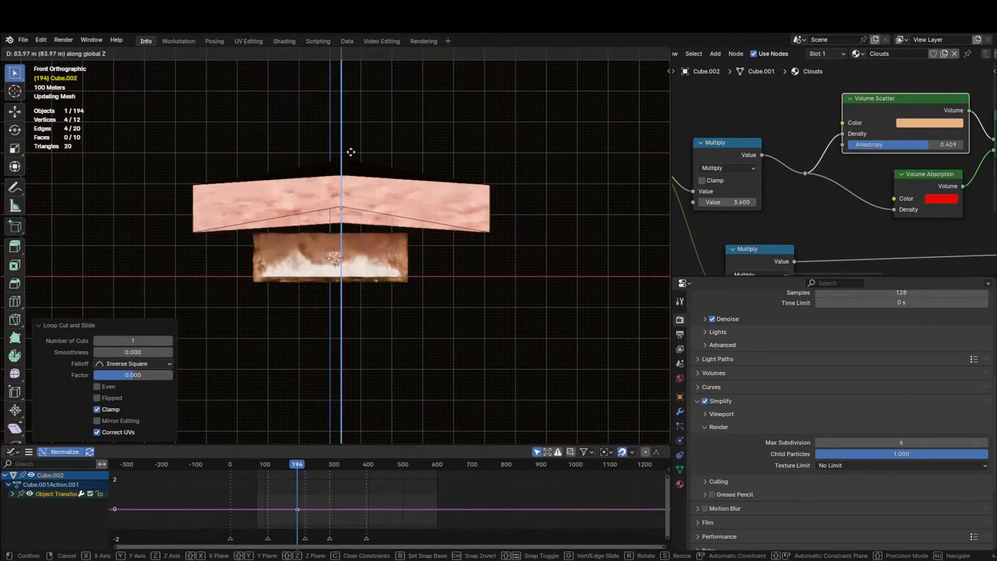
click(351, 152)
key(a)
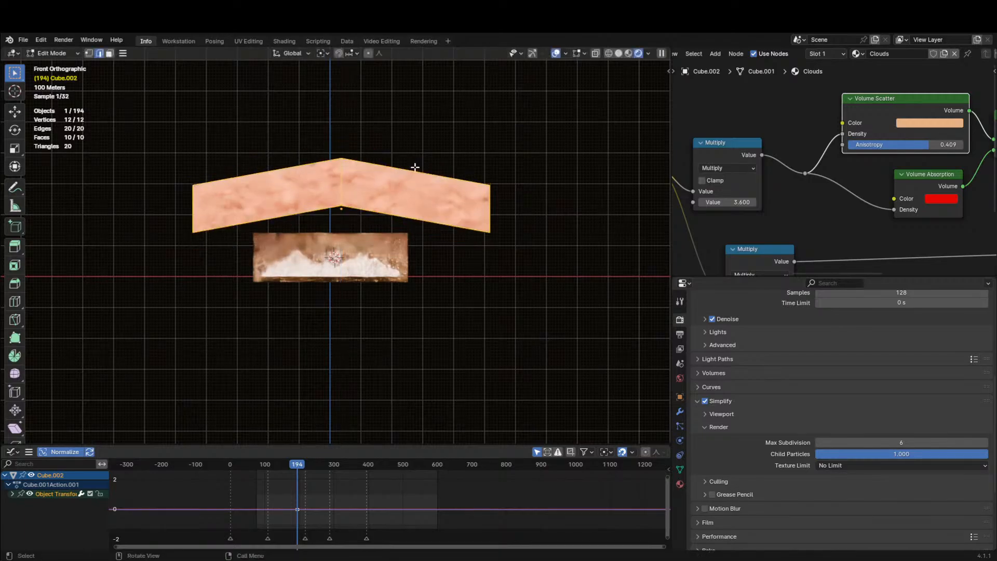
key(Tab)
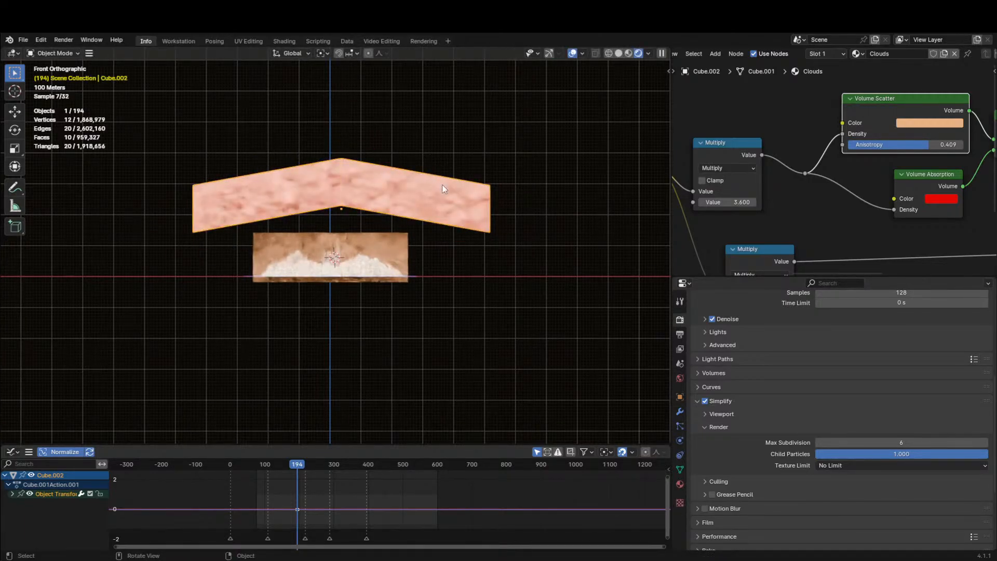
Scale the cloud cube by 1.062 along X and lower it 21.833 m along Z in front view.
key(s)
key(x)
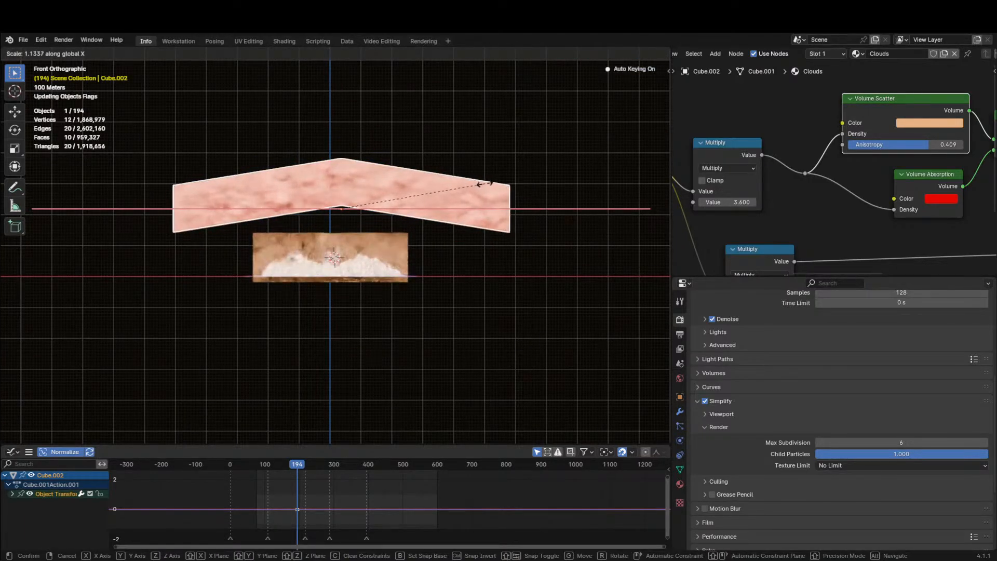
click(506, 181)
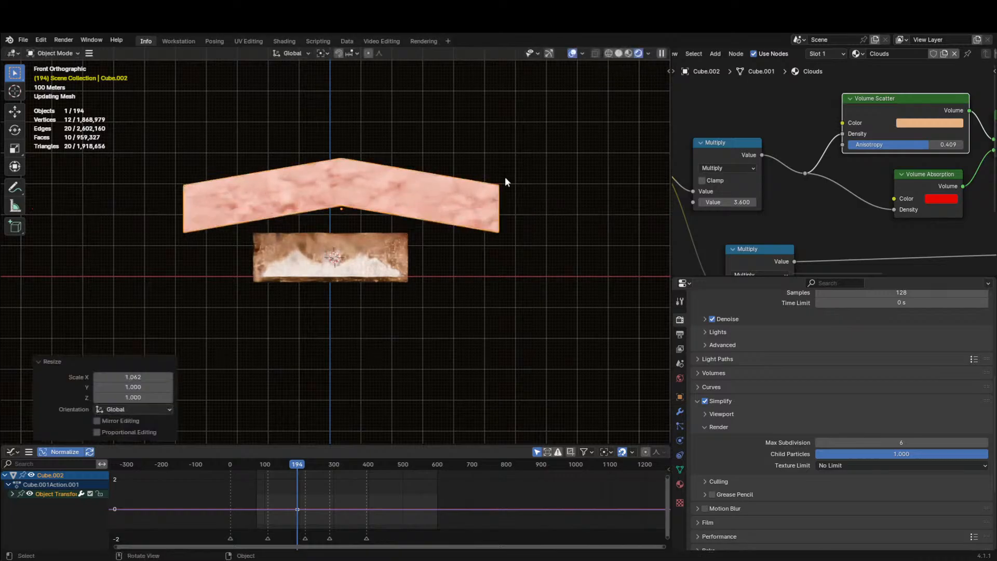
key(g)
key(z)
click(502, 185)
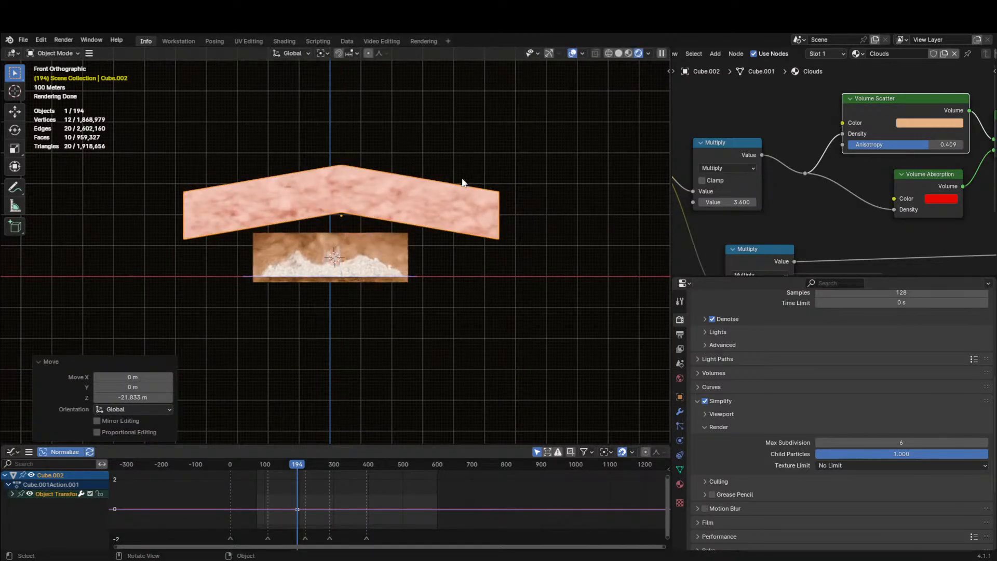
middle_drag(464, 182, 404, 204)
key(Tab)
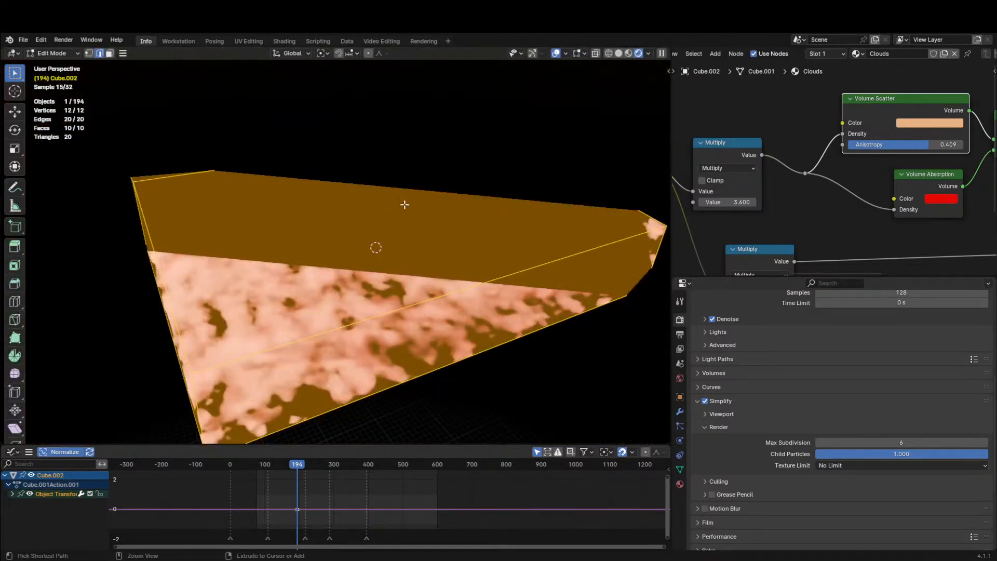
key(ctrl+r)
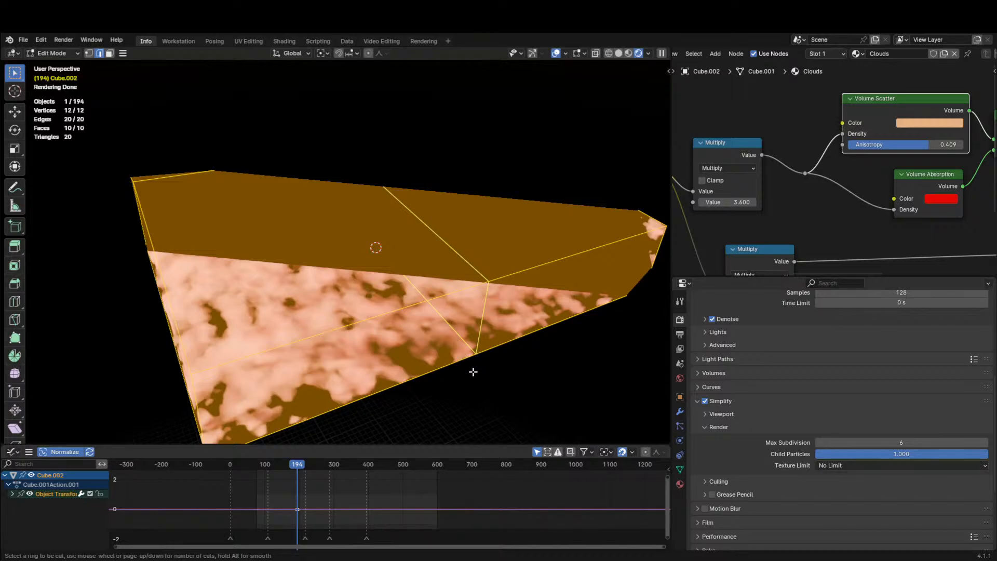
key(Escape)
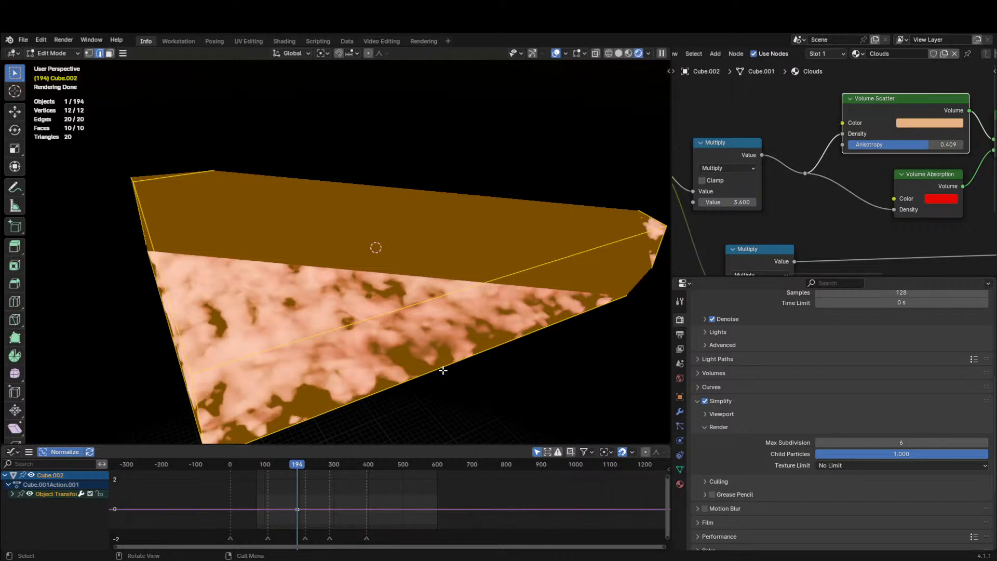
key(KP_0)
key(Tab)
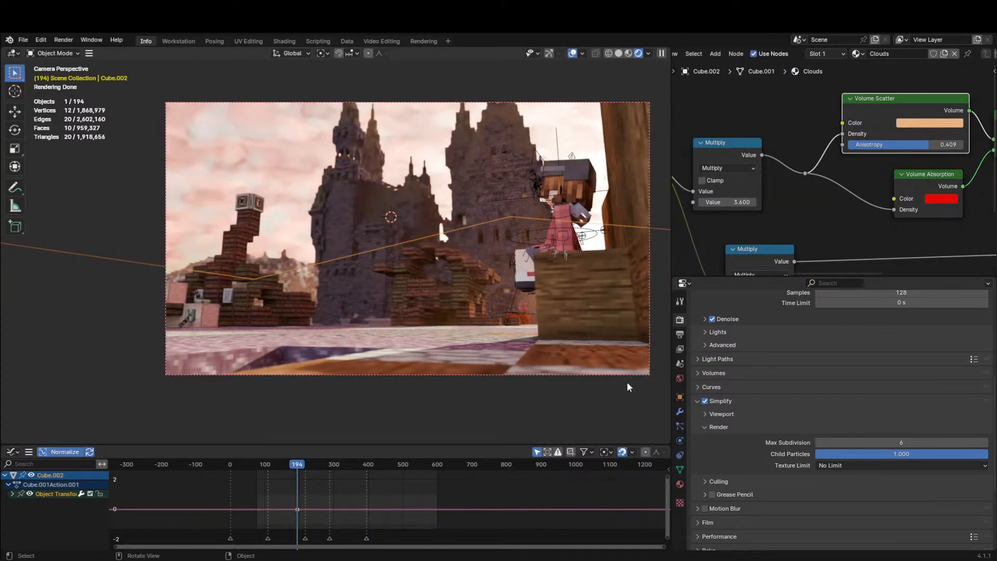
middle_drag(360, 195, 449, 238)
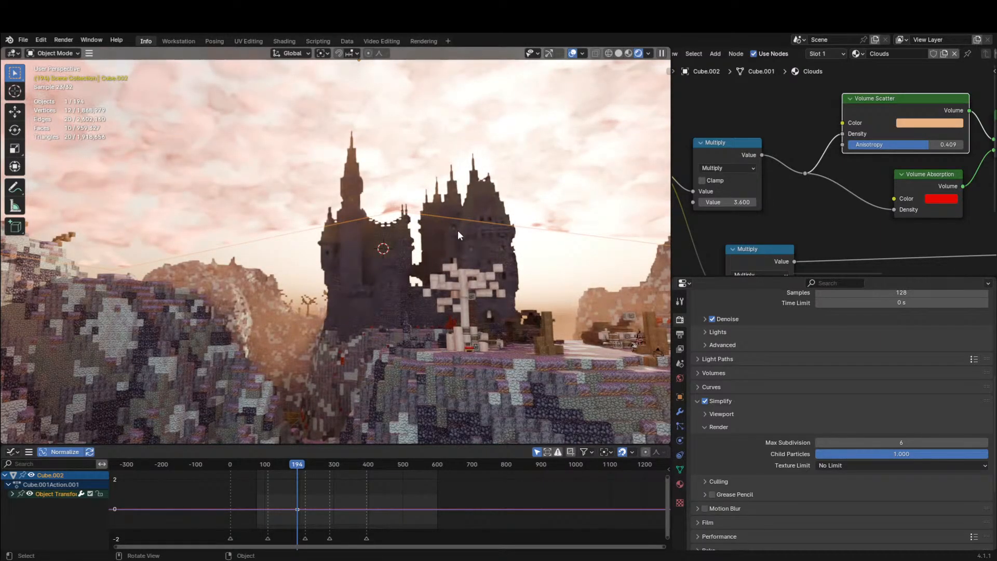
click(680, 335)
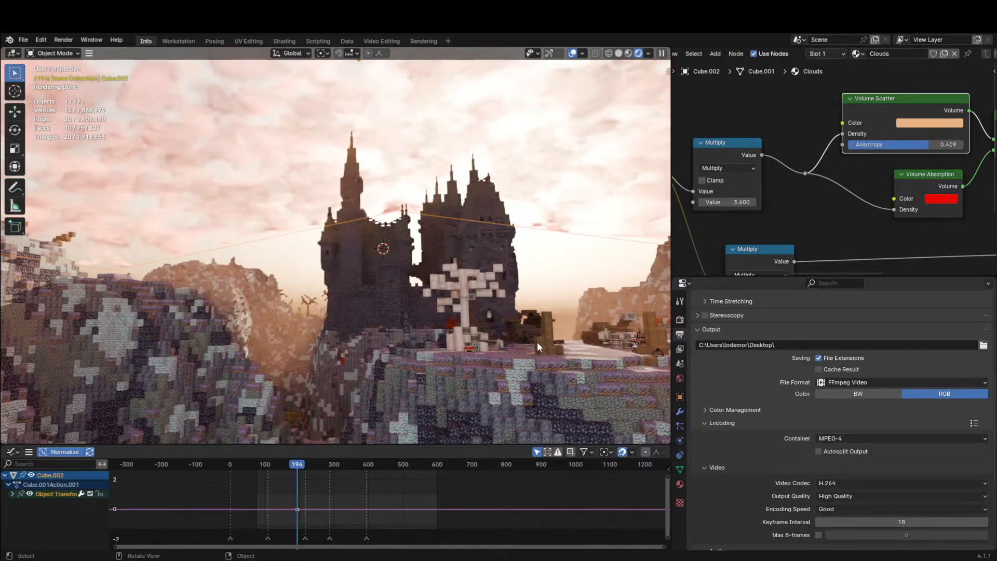
key(KP_0)
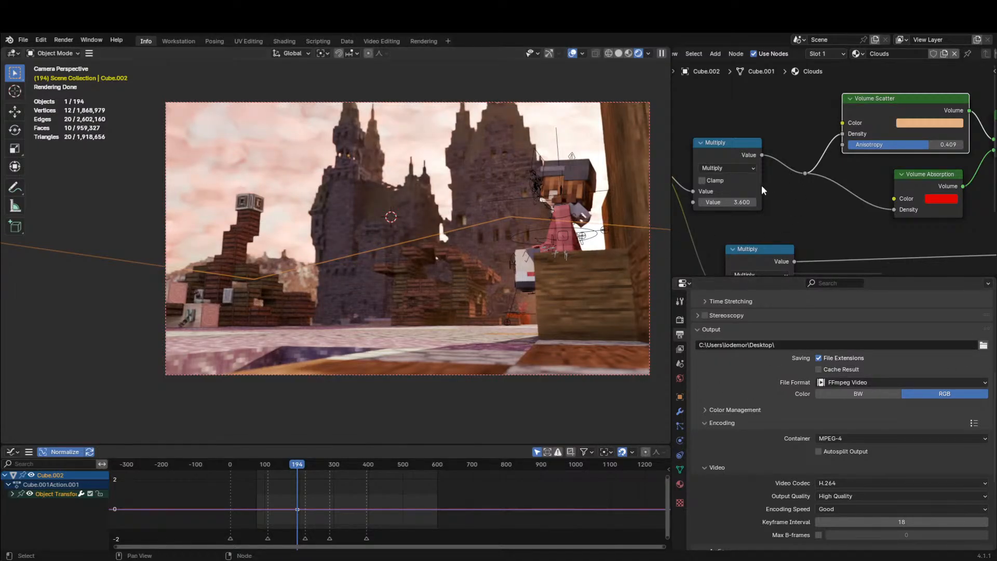
Reselect the cloud cube and try a value of 143.4 in the Multiply node feeding the Clouds material's volume density.
click(679, 411)
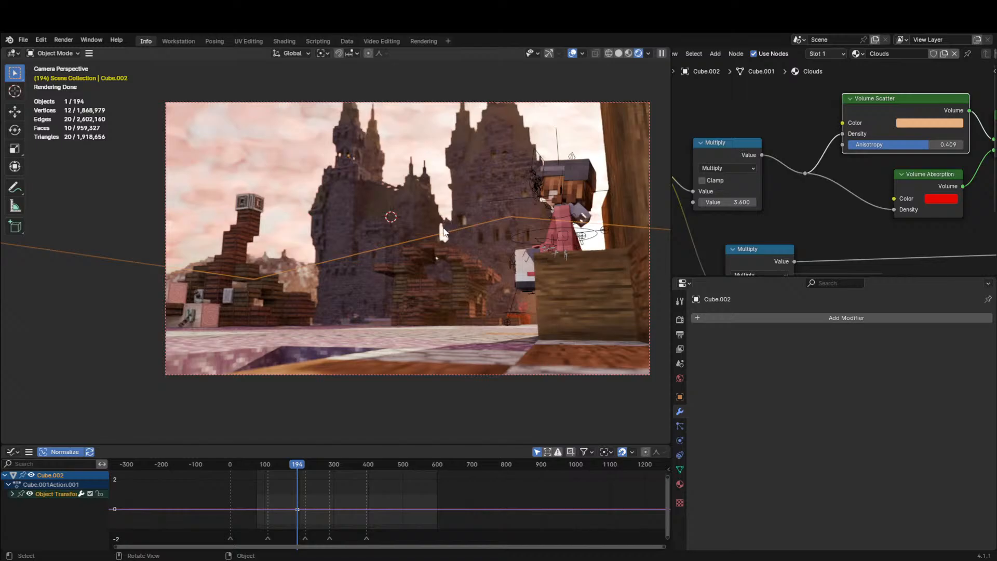
click(594, 150)
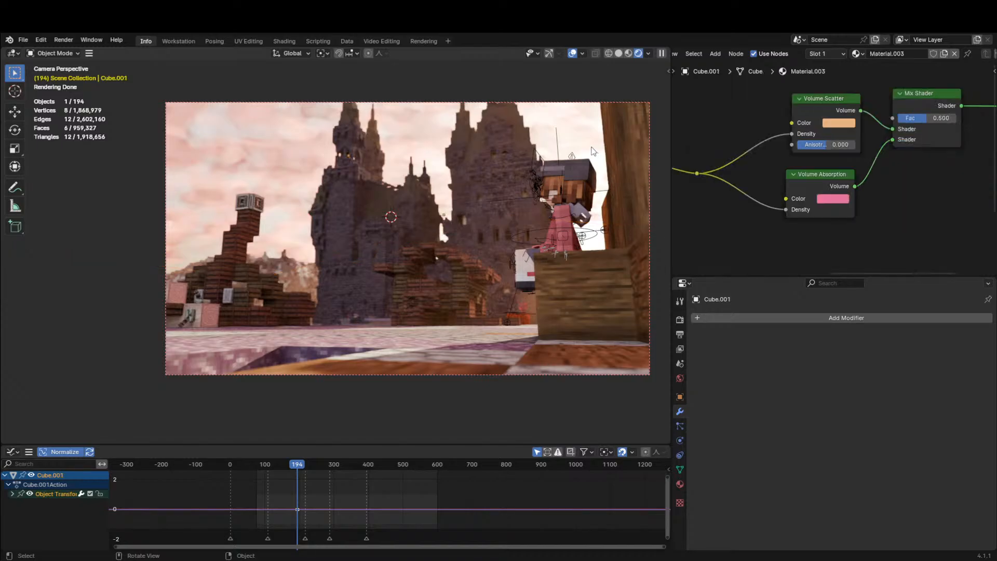
click(228, 150)
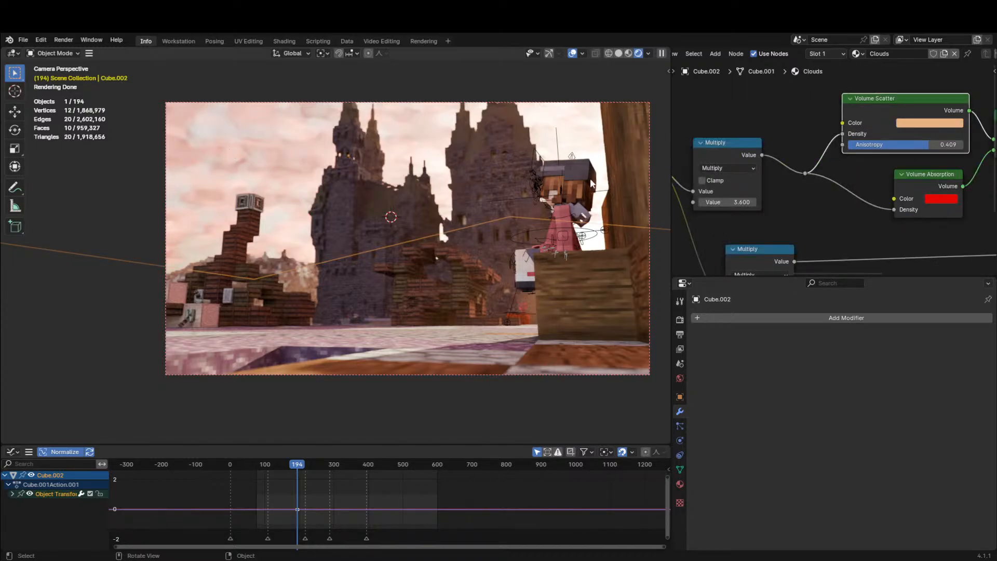
drag(727, 202, 750, 202)
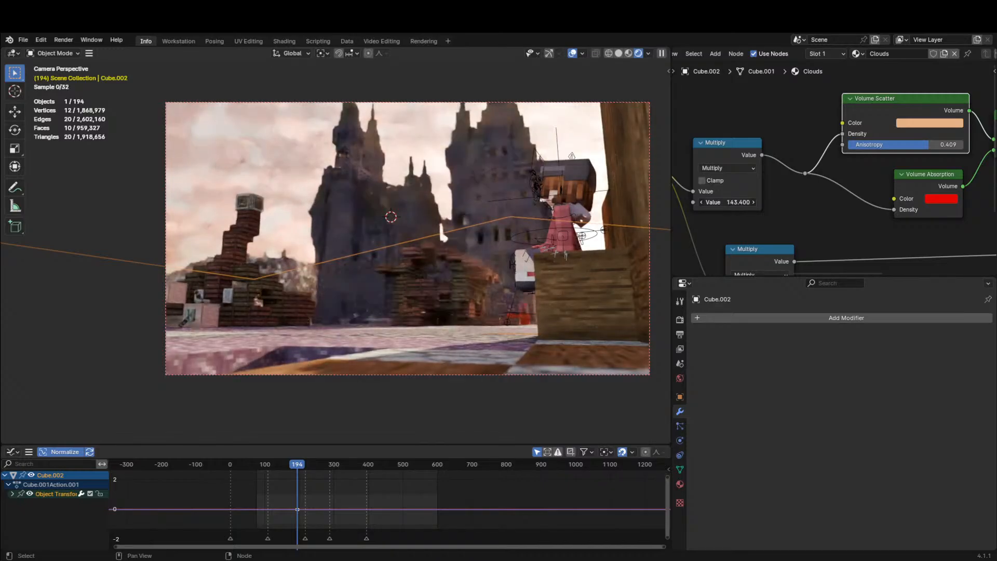
Try different Volume Scatter and Volume Absorption colours in the Clouds material.
middle_drag(947, 121, 848, 142)
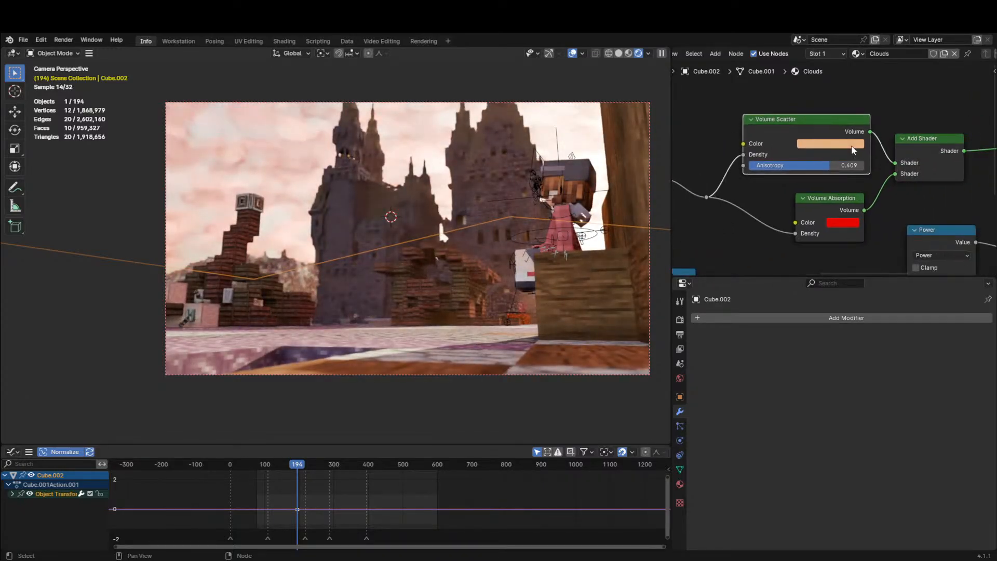
click(851, 145)
drag(854, 273, 810, 273)
drag(841, 274, 886, 273)
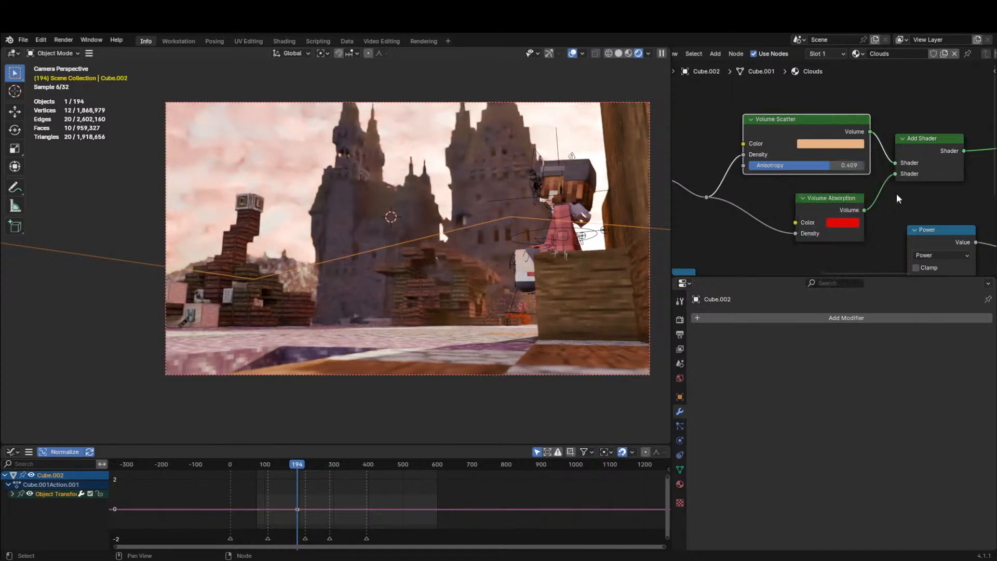
click(815, 222)
click(831, 221)
mouse_move(887, 190)
mouse_down()
mouse_move(810, 189)
mouse_move(889, 190)
mouse_up()
Delete the large terrain object beneath the cloud layer and return to the scene camera view.
middle_drag(219, 148, 456, 216)
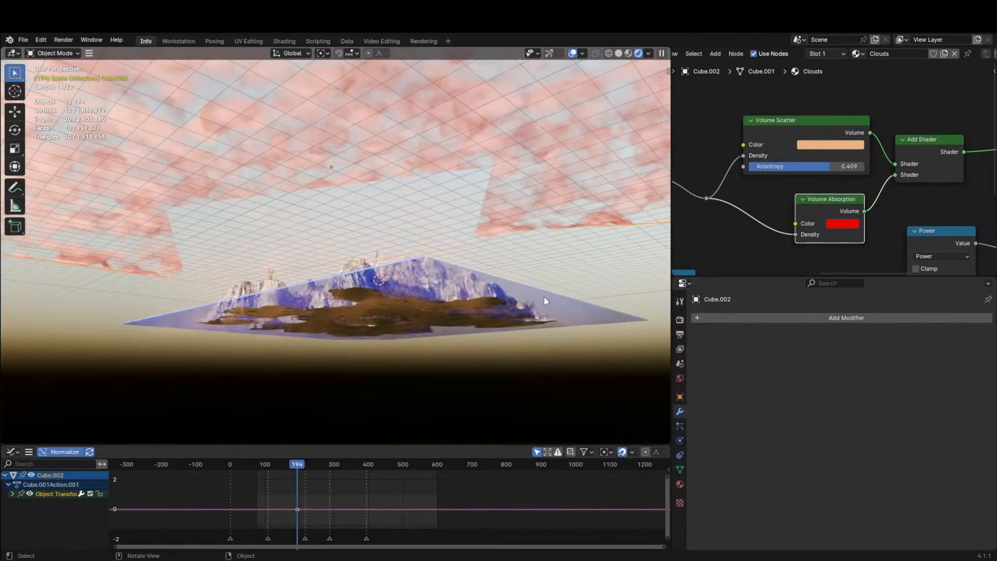
key(Delete)
key(KP_0)
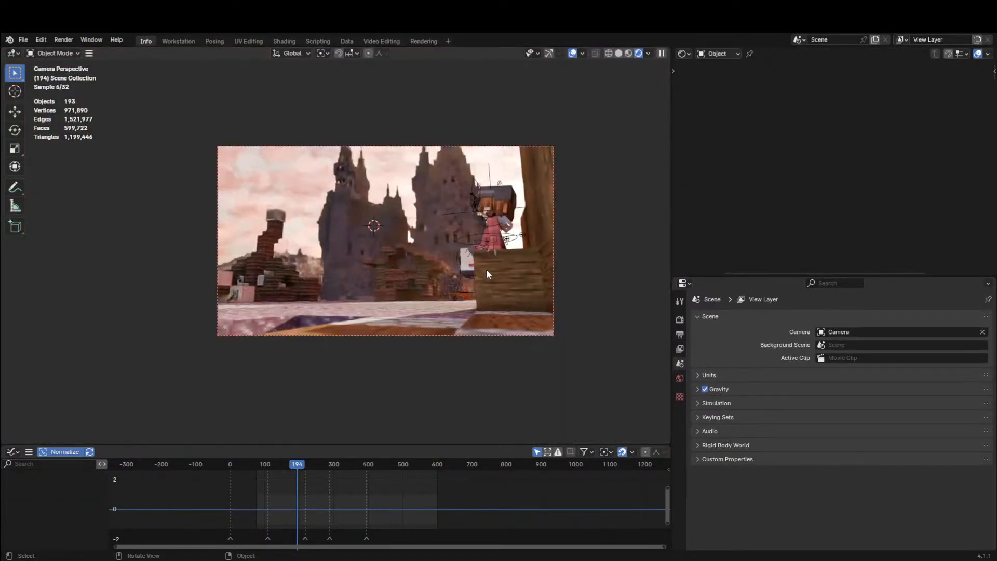
scroll(482, 200, up, 2)
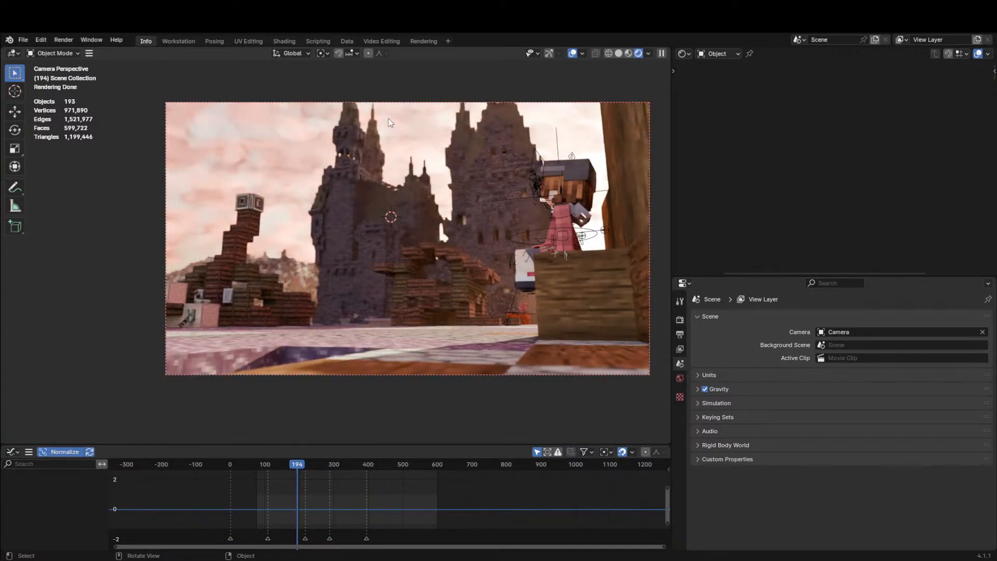
Save the file, render frame 194 in the Rendering workspace and inspect the character's leg in the result.
key(ctrl+s)
click(424, 41)
scroll(324, 201, down, 3)
scroll(341, 258, up, 1)
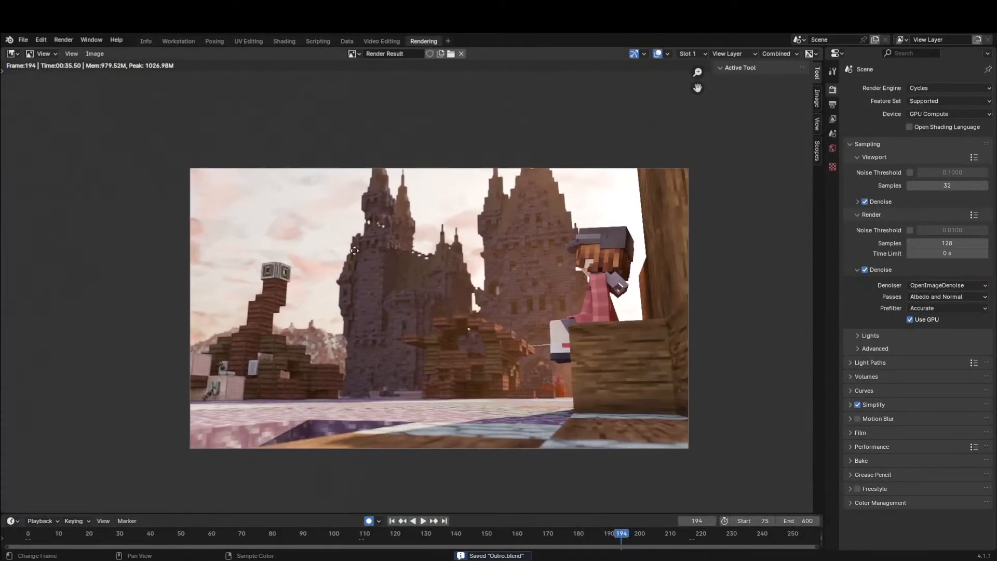
key(F12)
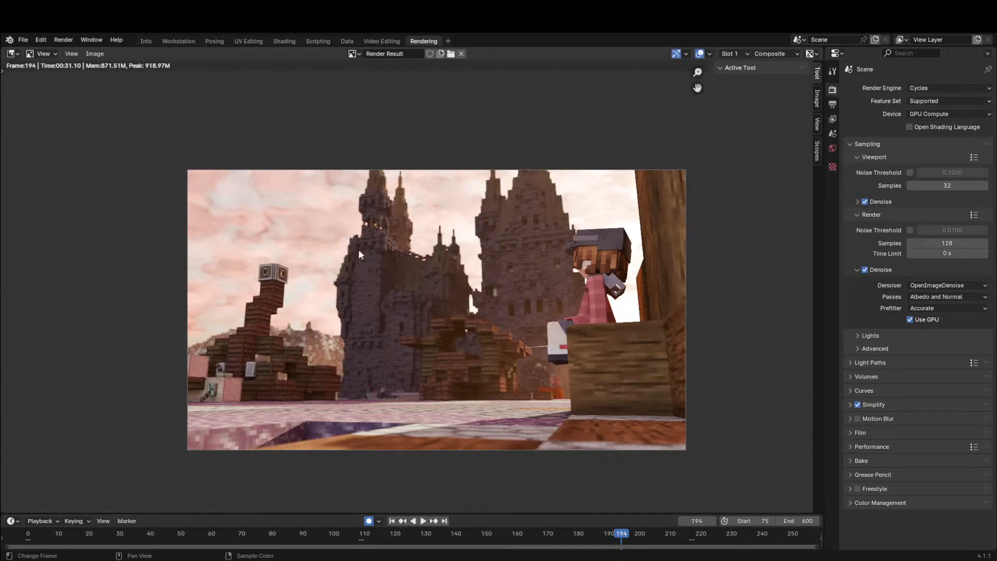
scroll(358, 250, up, 2)
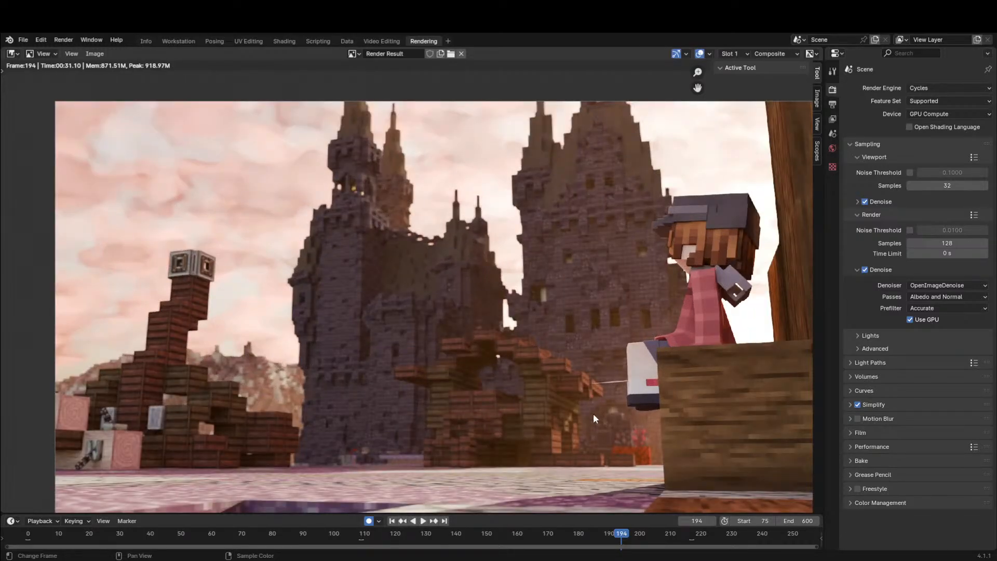
scroll(672, 359, up, 3)
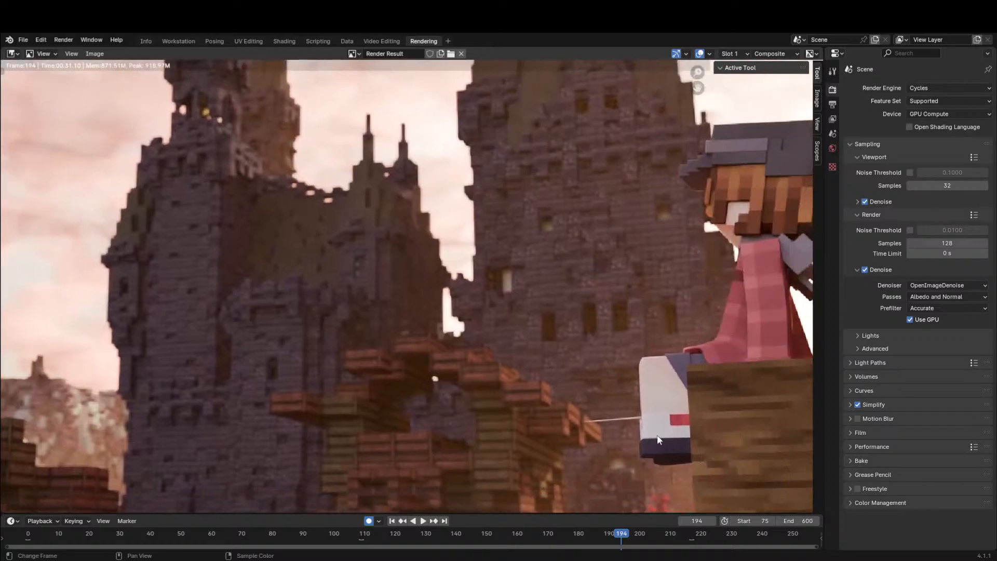
Remove the Subdivision modifier from the character's leg mesh MESH_Main_LLeg.003 in the Info workspace.
click(146, 41)
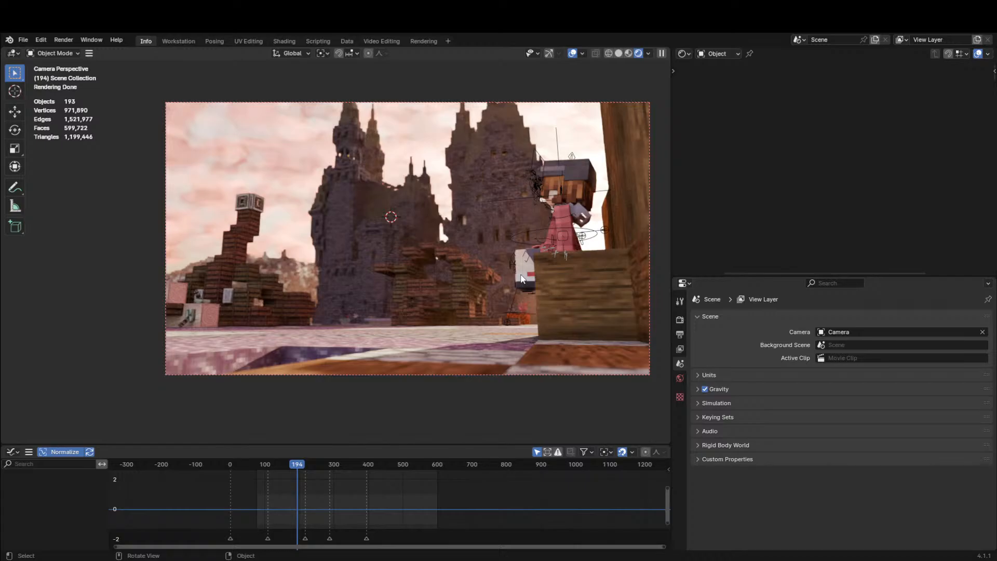
click(522, 278)
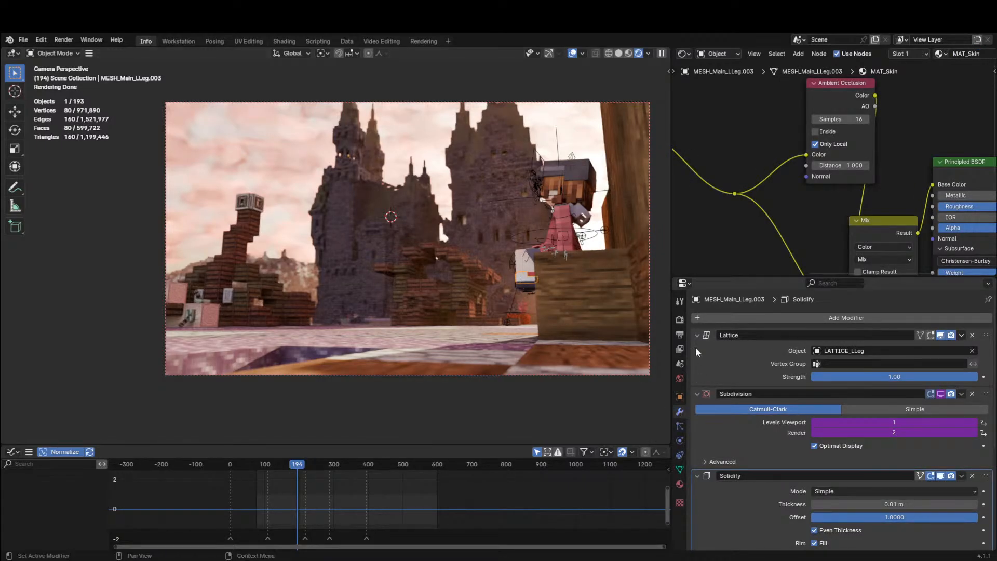
drag(697, 337, 696, 377)
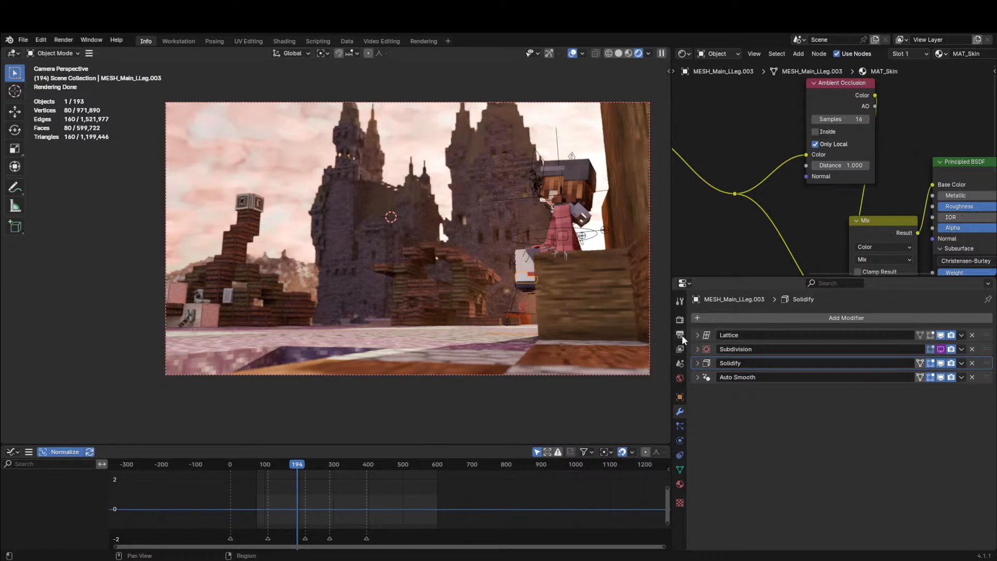
click(973, 349)
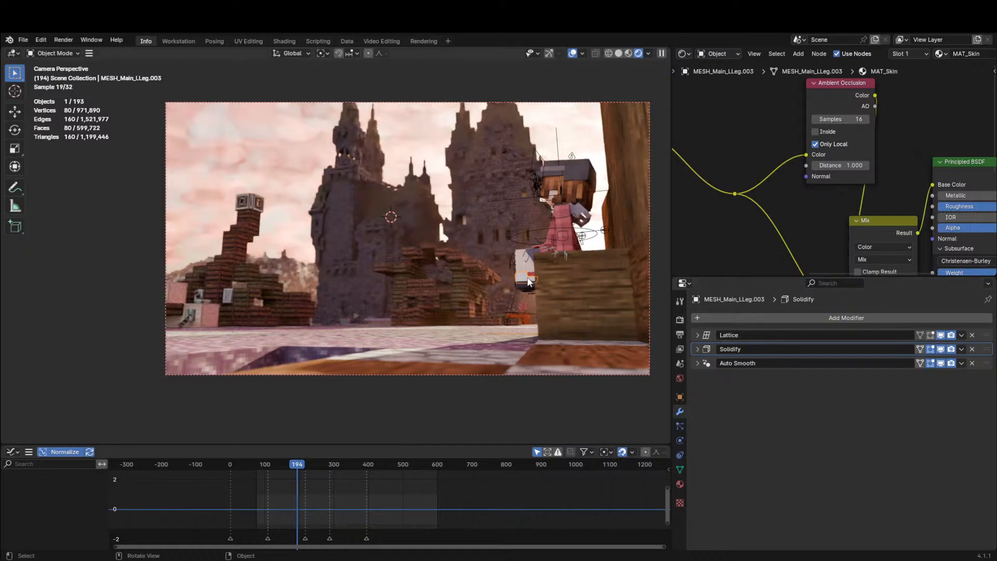
Set the Simplify render Max Subdivision to 0 in the scene's render settings.
click(517, 260)
click(534, 256)
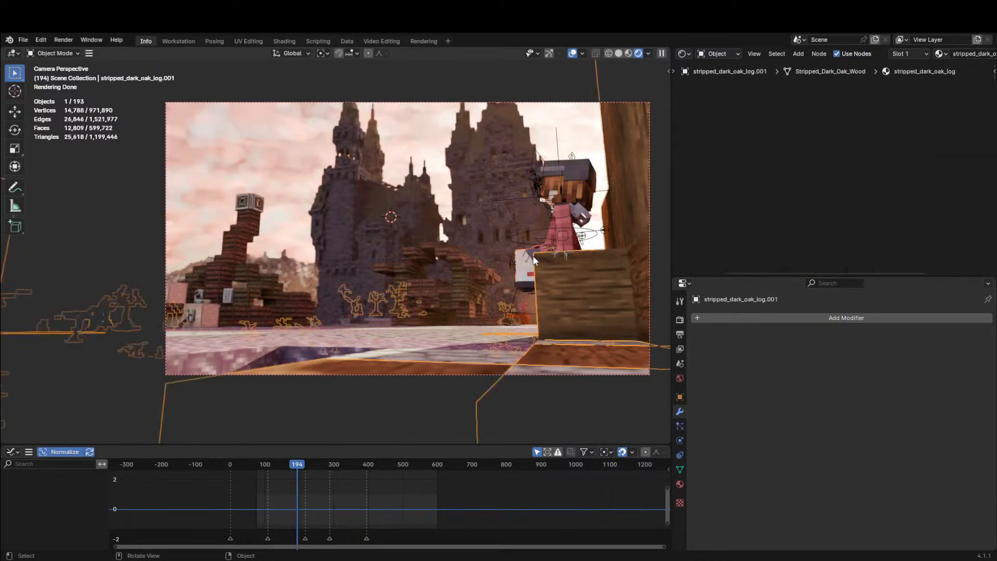
click(531, 251)
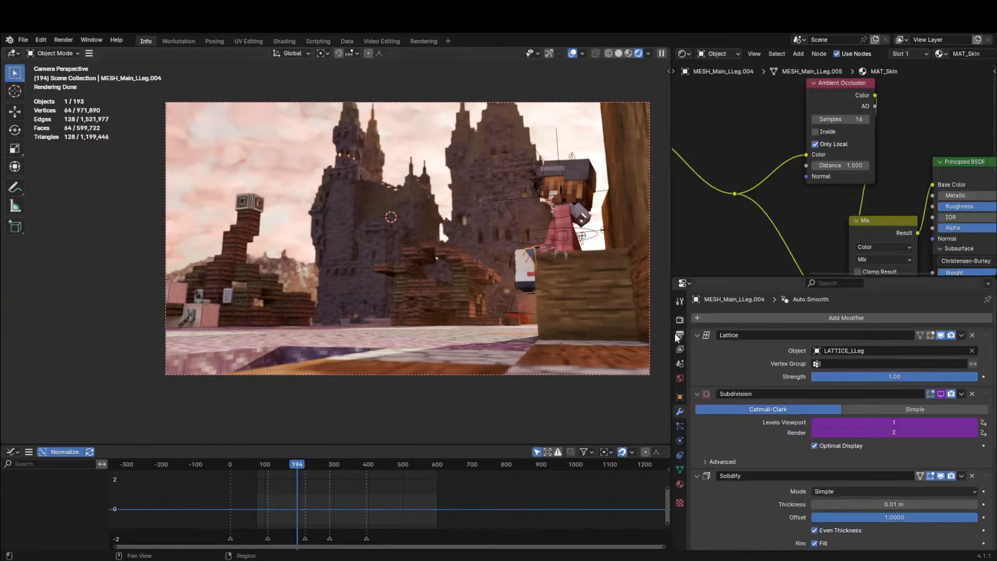
click(684, 321)
scroll(740, 463, down, 8)
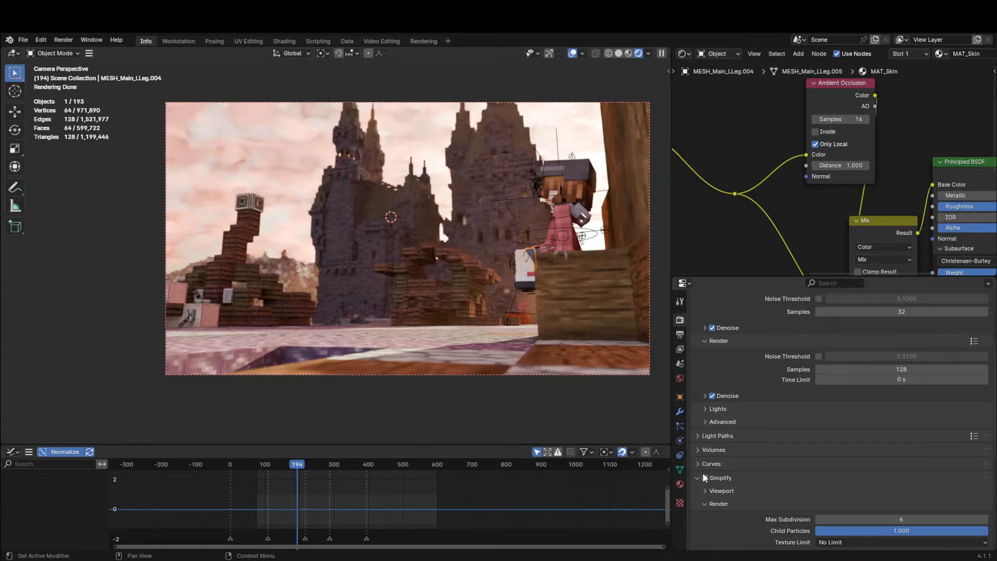
scroll(768, 477, down, 4)
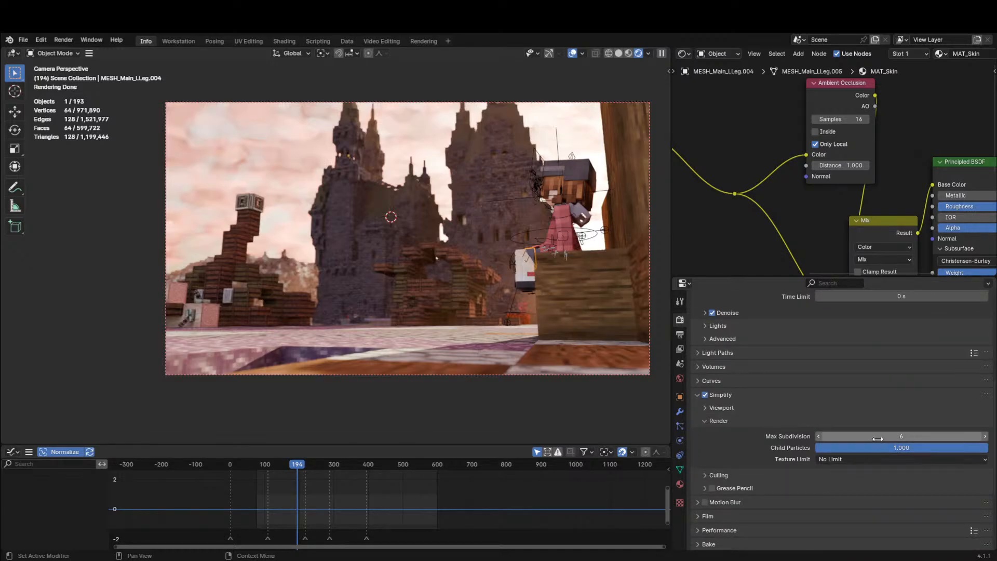
drag(877, 439, 830, 438)
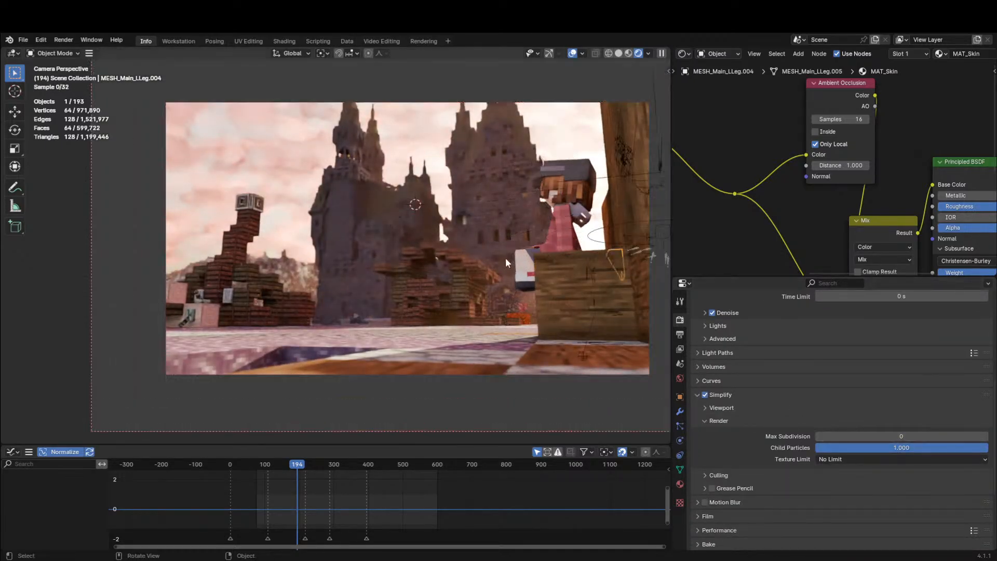
Select the cloud layer Cube.002 and add a third stop to its Clouds Color Ramp, moving the white stop to position 1.000.
scroll(506, 257, up, 2)
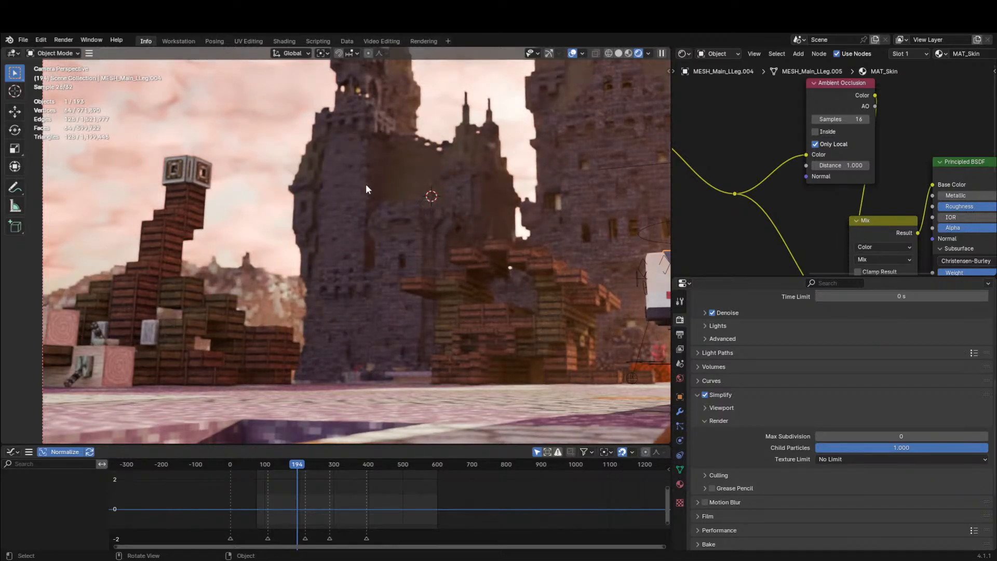
scroll(445, 176, down, 2)
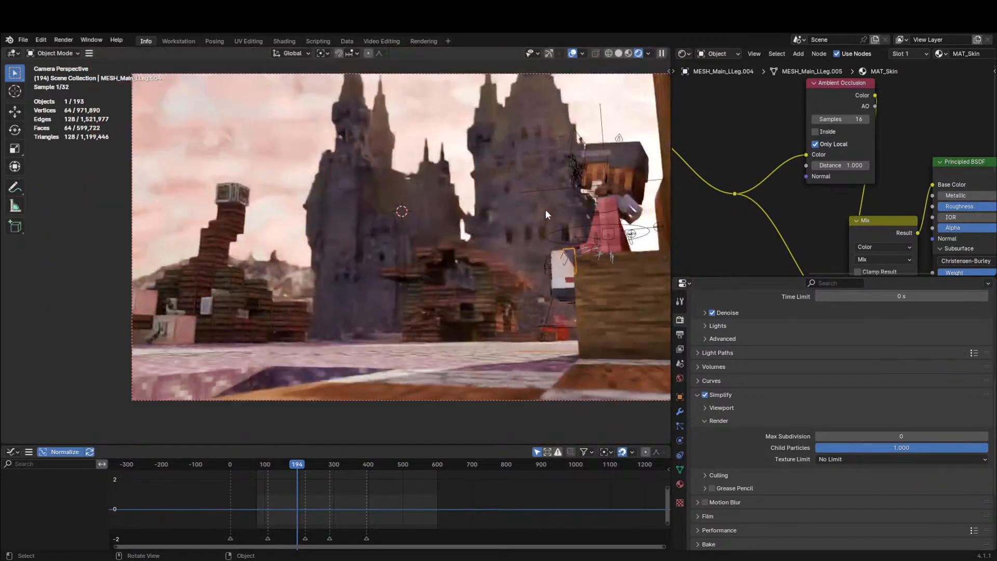
click(253, 139)
scroll(244, 179, down, 5)
middle_drag(254, 139, 484, 313)
click(484, 314)
scroll(909, 147, down, 6)
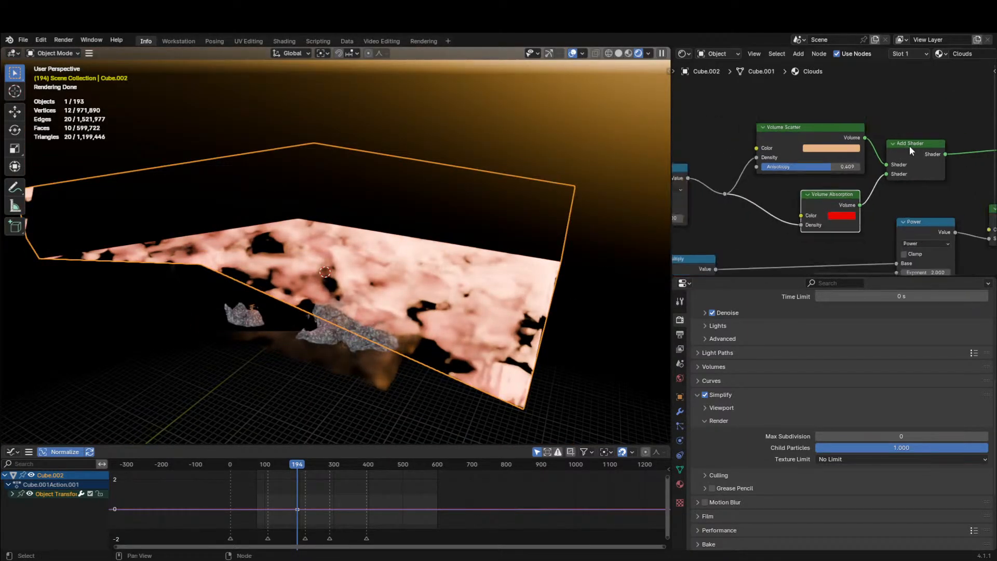
middle_drag(727, 194, 876, 157)
scroll(877, 156, up, 5)
scroll(877, 155, up, 2)
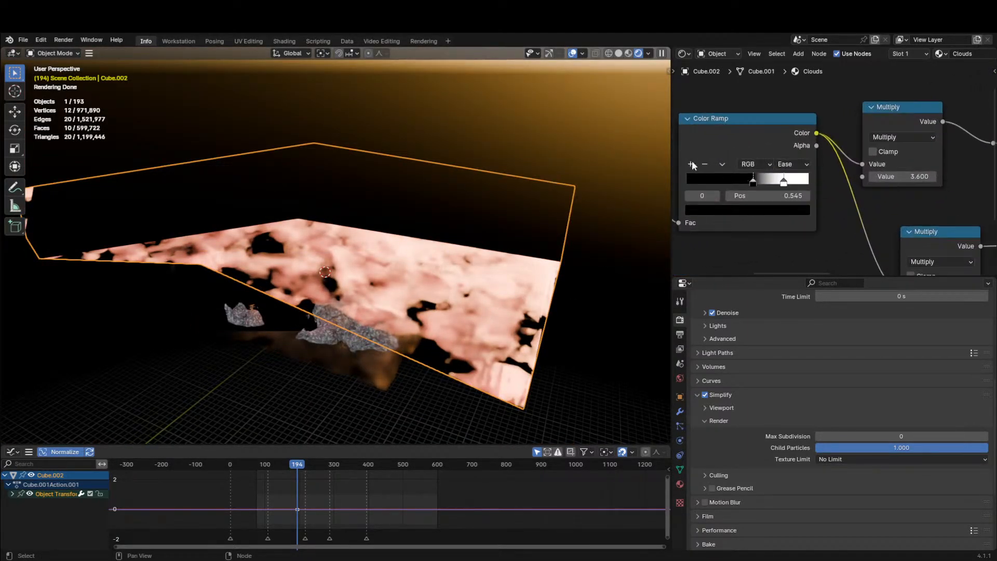
click(690, 164)
click(785, 181)
drag(785, 182, 810, 182)
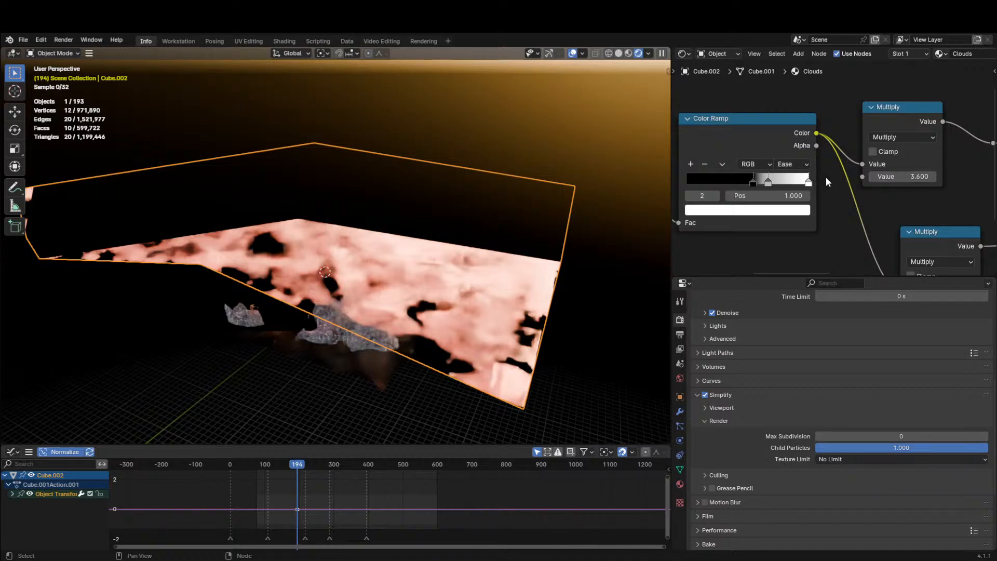
key(KP_0)
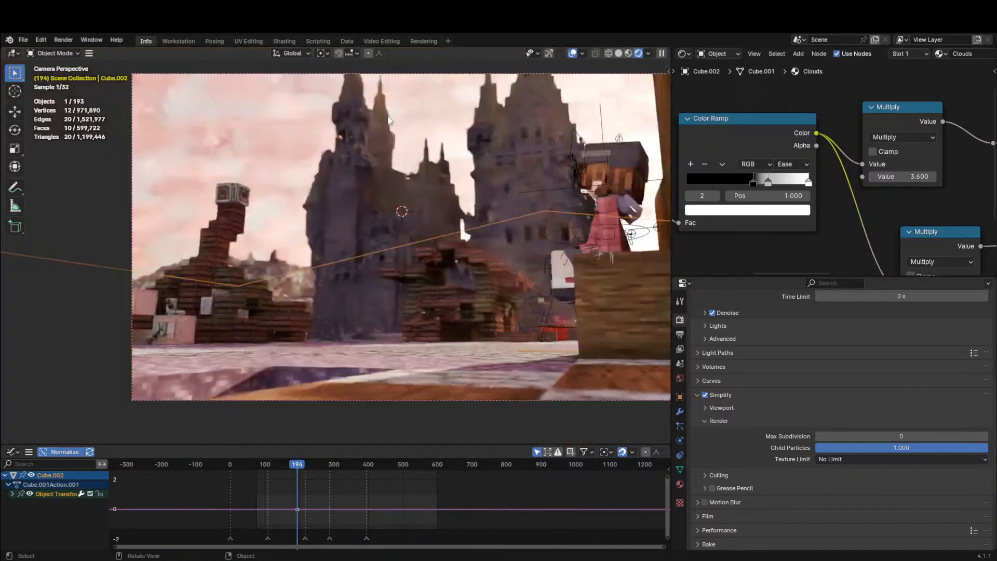
Try shifted black stop positions and Constant and B-Spline interpolation on the Clouds Color Ramp, and return it to Ease.
click(753, 178)
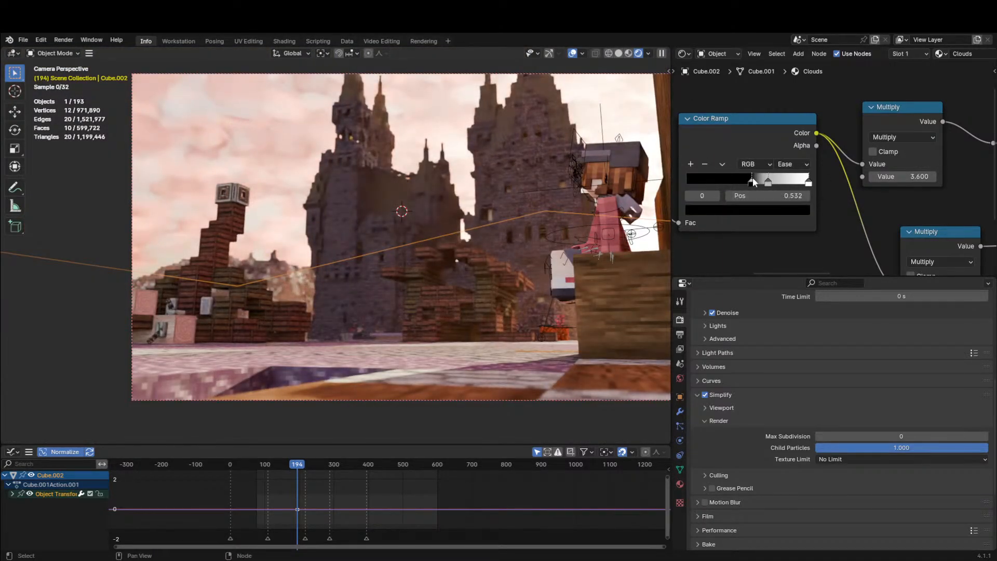
drag(752, 177, 754, 176)
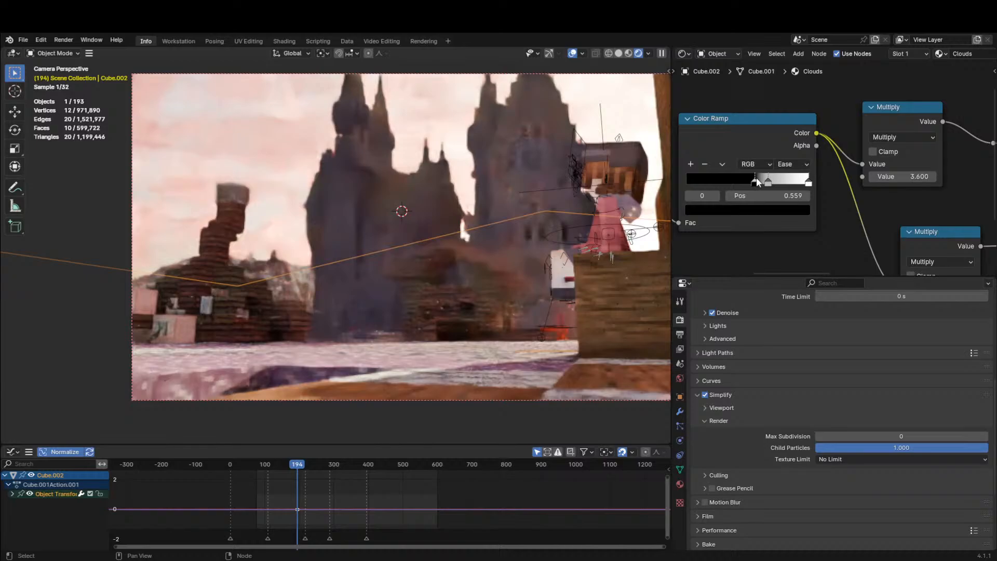
click(784, 165)
click(792, 243)
click(795, 164)
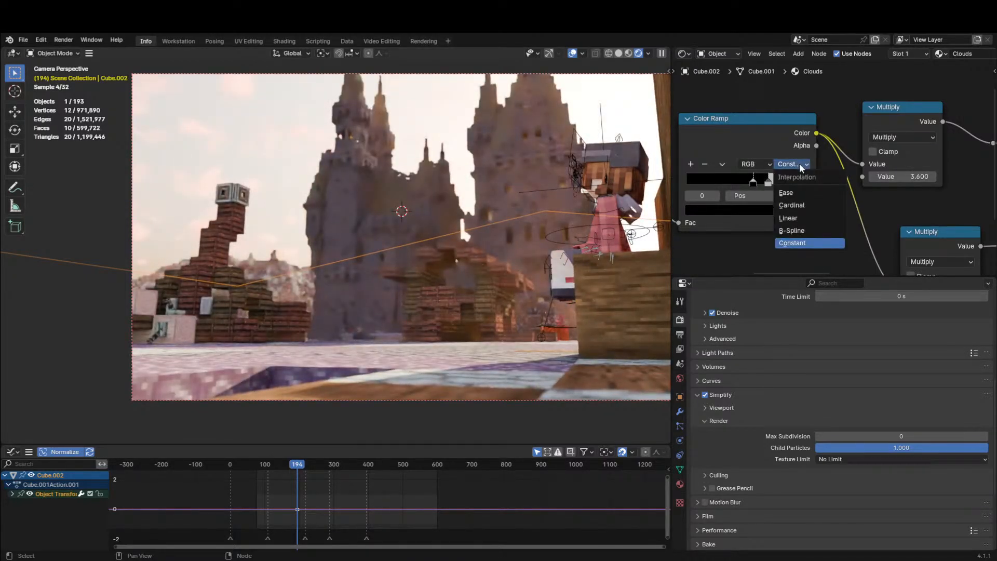
click(790, 231)
drag(754, 179, 728, 194)
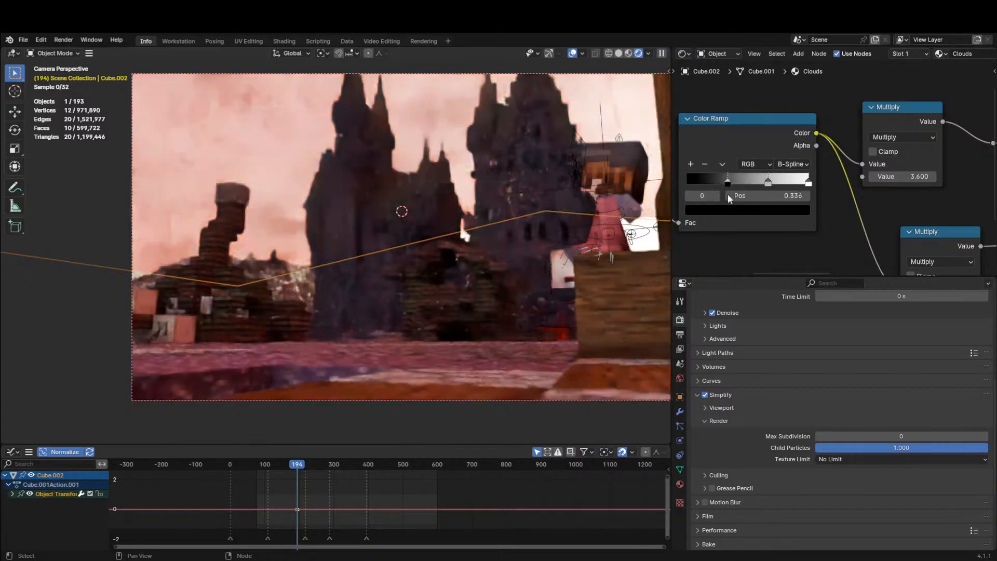
key(ctrl+z)
click(797, 164)
click(790, 193)
click(787, 195)
key(Escape)
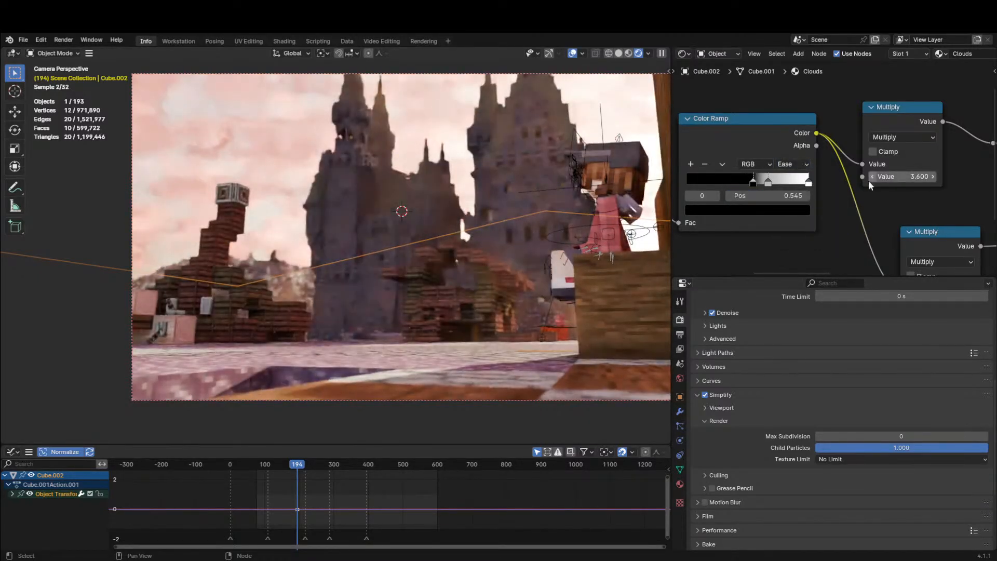
Try different multiplier values in the two Multiply nodes of the Clouds material.
mouse_move(874, 176)
mouse_down()
mouse_move(857, 177)
mouse_move(889, 177)
mouse_move(877, 176)
mouse_up()
right_click(898, 180)
middle_drag(898, 185, 705, 140)
scroll(771, 191, down, 1)
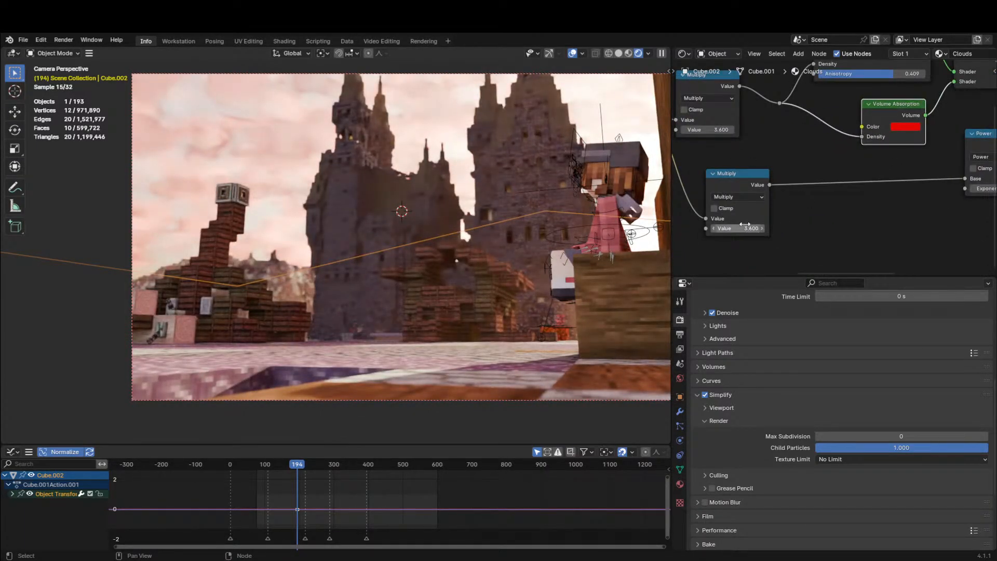
drag(744, 227, 743, 228)
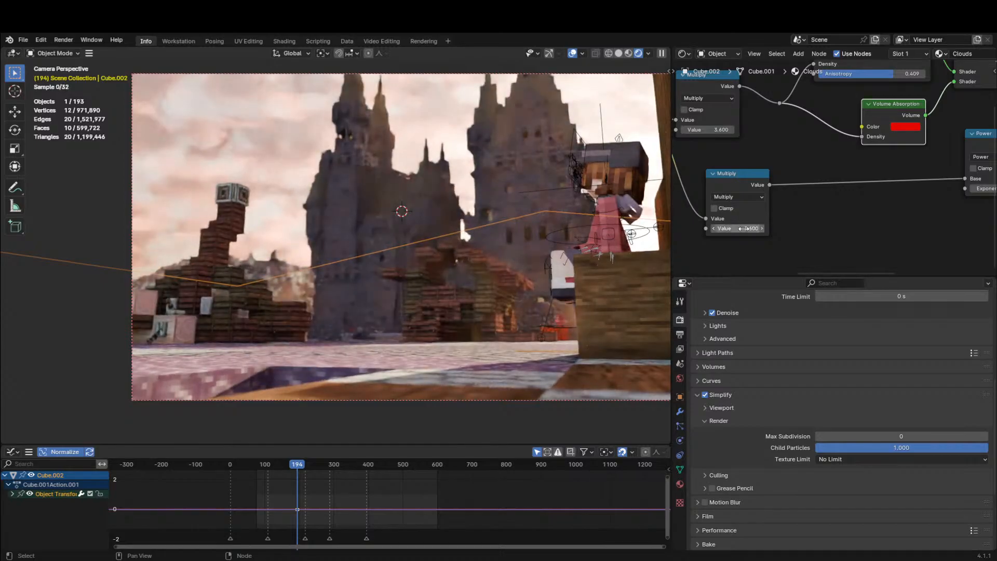
Try Volume Scatter anisotropy values from 1.000 to -1.000 in the Clouds material and restore the original value.
middle_drag(806, 149, 777, 200)
drag(851, 125, 898, 126)
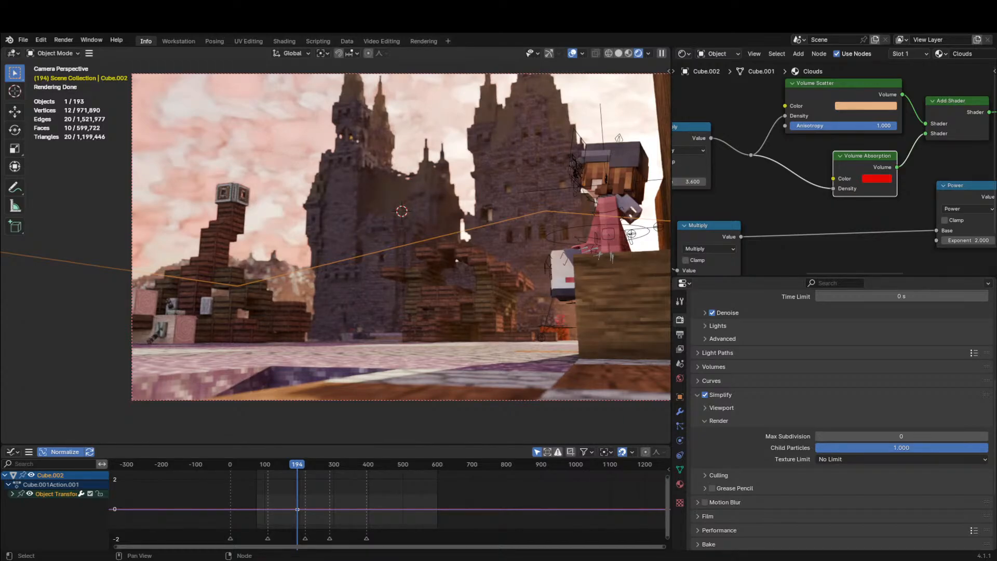
key(ctrl+z)
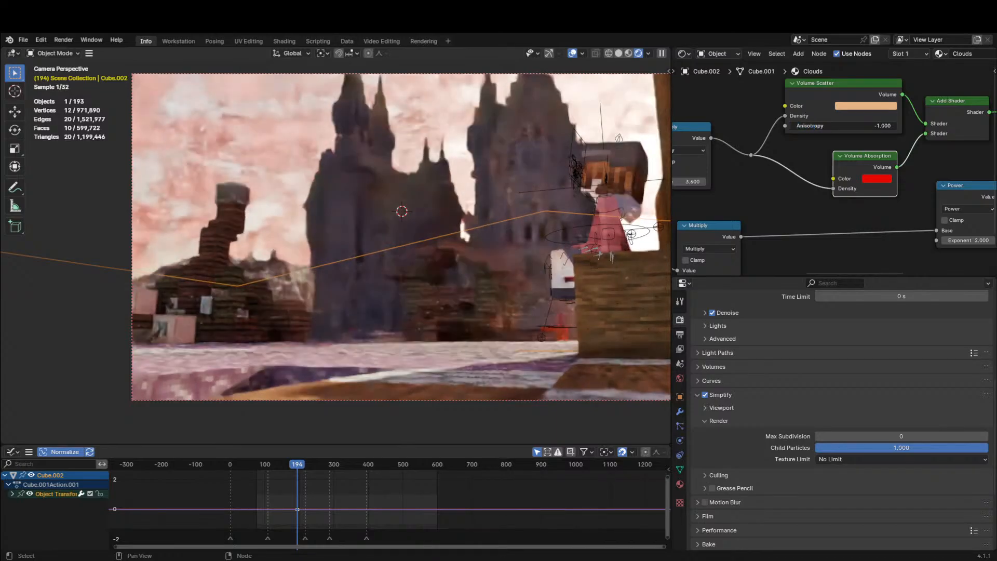
drag(797, 126, 867, 126)
middle_drag(960, 143, 762, 150)
middle_drag(688, 188, 814, 181)
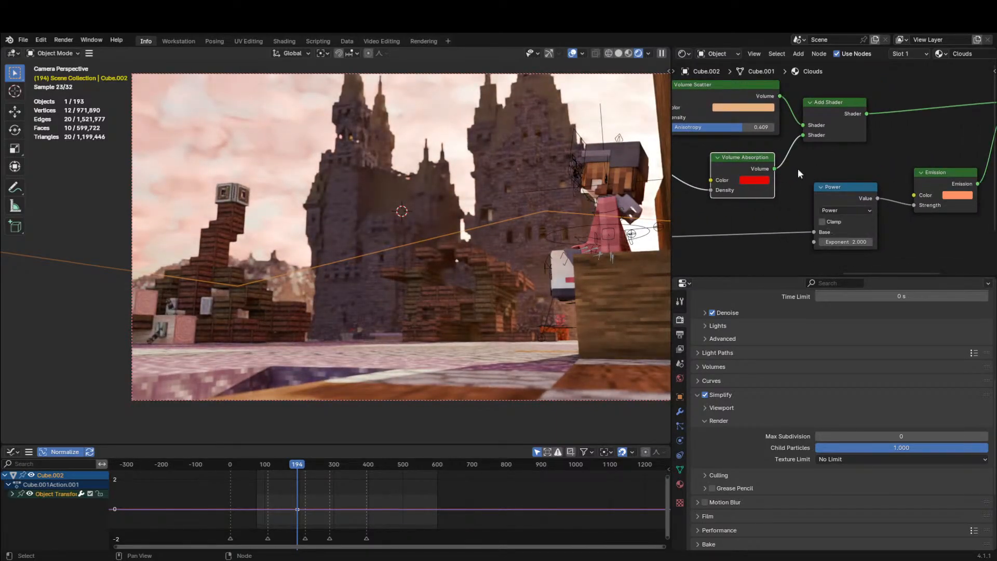
scroll(803, 160, down, 1)
scroll(803, 159, down, 1)
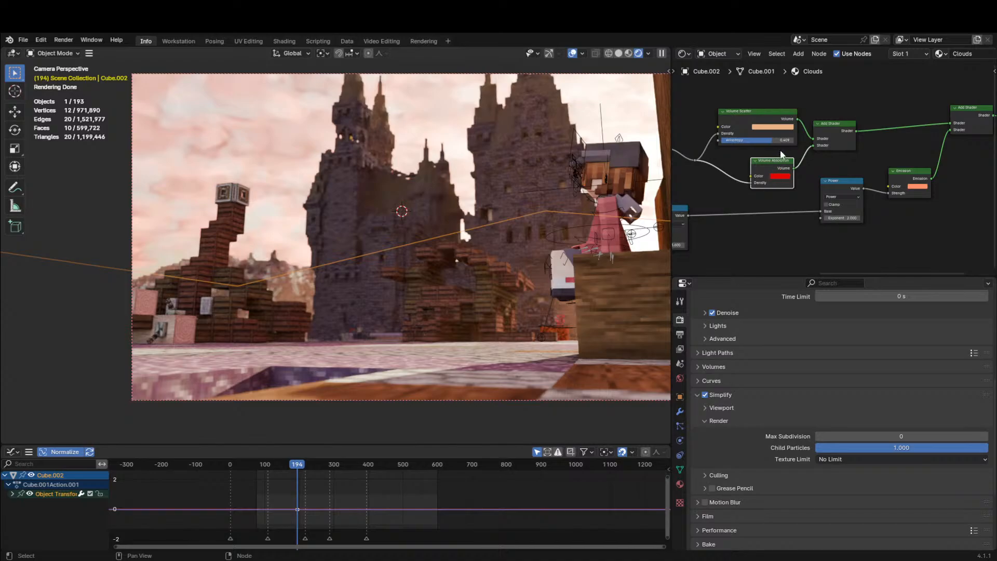
scroll(782, 142, up, 3)
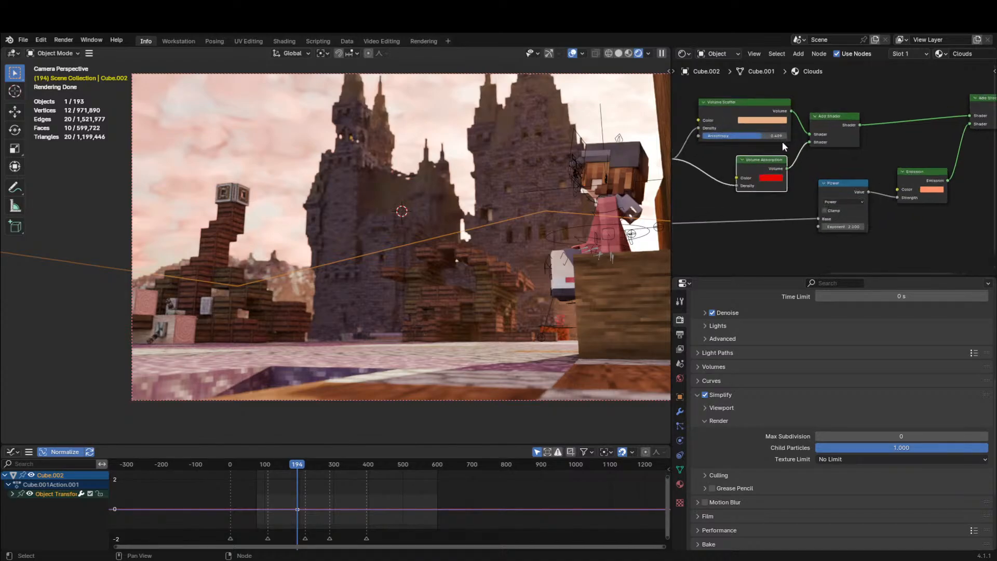
middle_drag(784, 144, 854, 131)
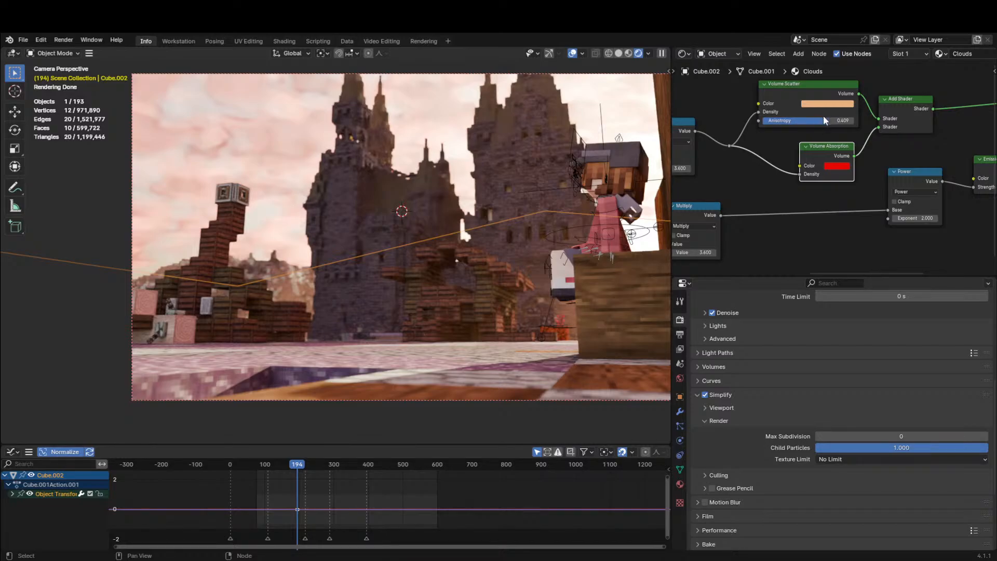
drag(824, 120, 757, 119)
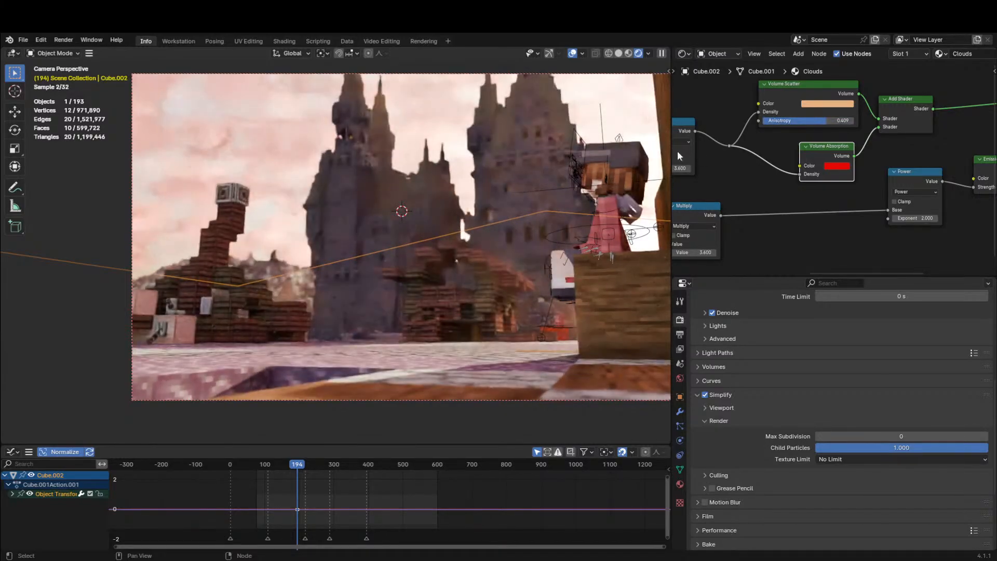
Try a different Detail value on the Clouds Noise Texture and undo it.
middle_drag(677, 150, 937, 154)
mouse_move(812, 179)
mouse_down()
mouse_move(872, 178)
mouse_move(830, 179)
mouse_up()
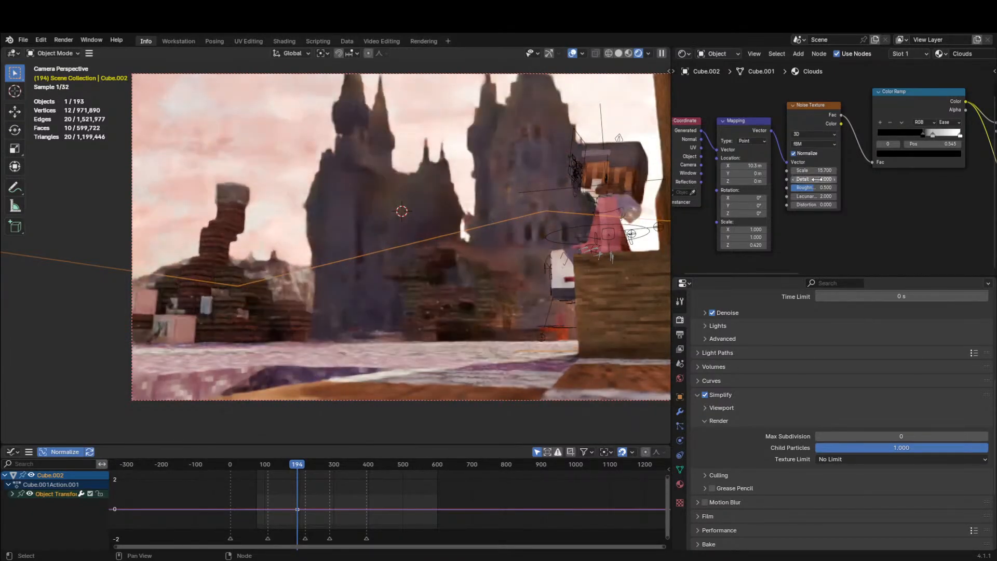
key(ctrl+z)
Save the file, bring in the new cloud objects, examine them in local view and select the Cloud volume.
key(ctrl+s)
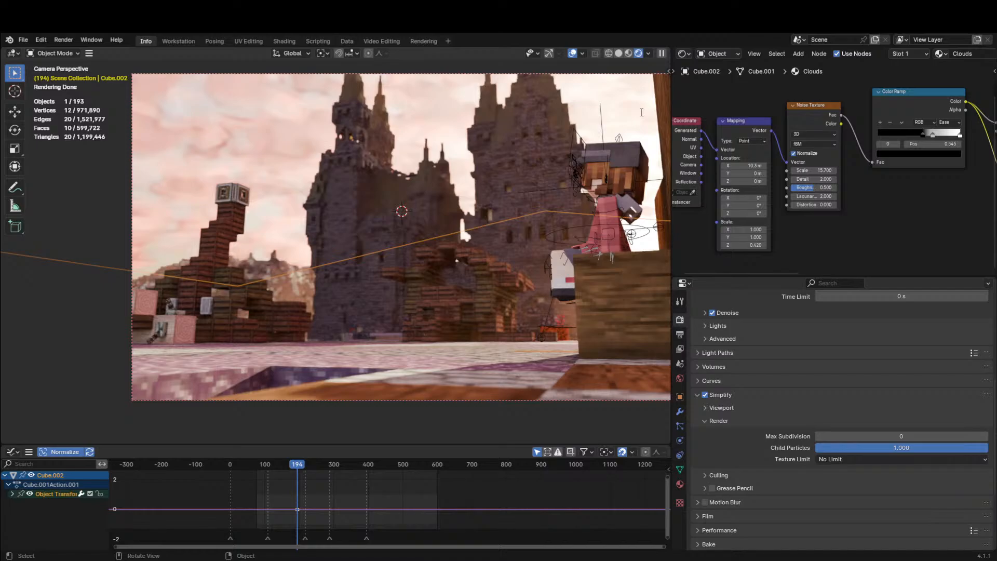
middle_drag(606, 143, 464, 213)
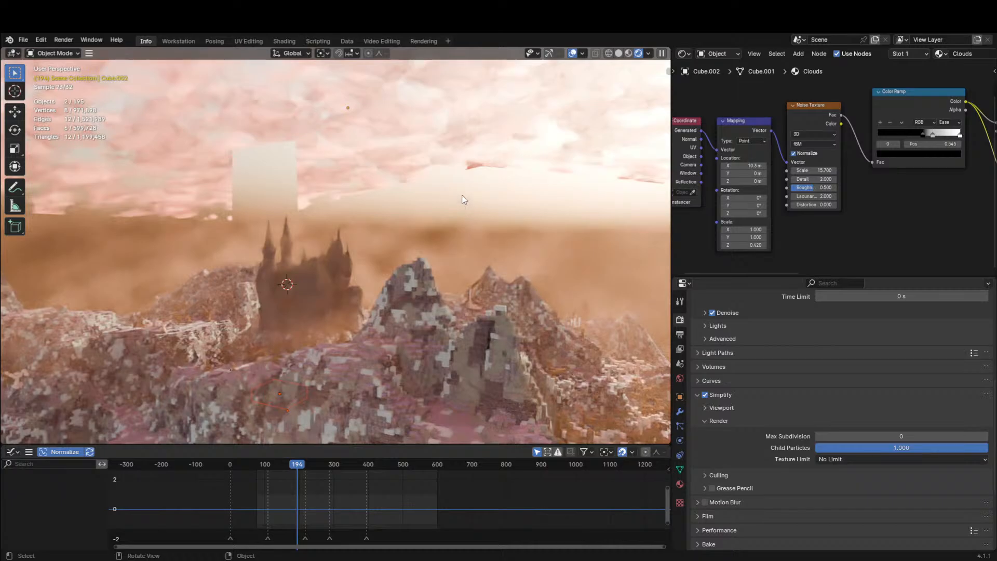
key(slash)
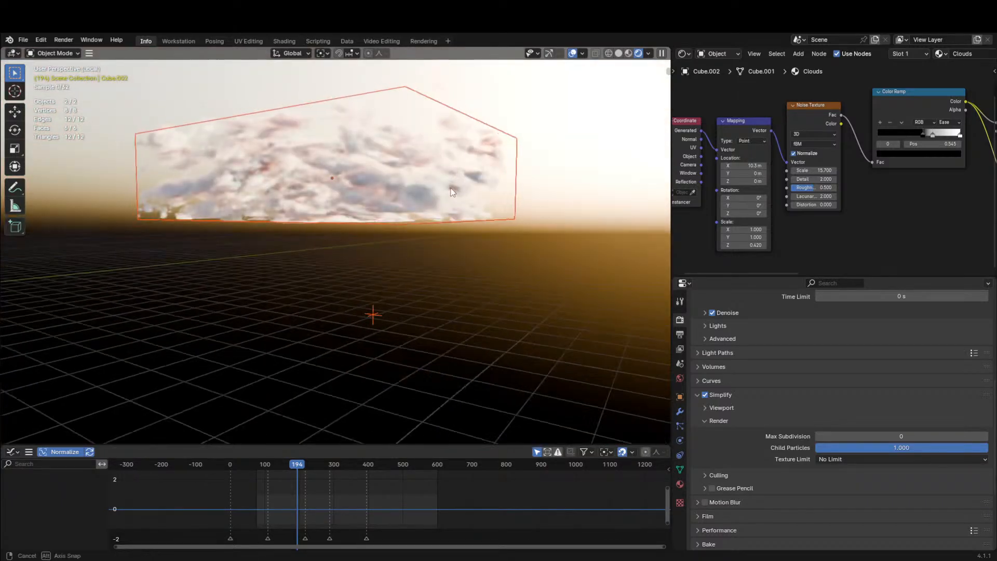
mouse_move(451, 202)
middle_down()
mouse_move(427, 202)
mouse_move(467, 196)
middle_up()
click(470, 195)
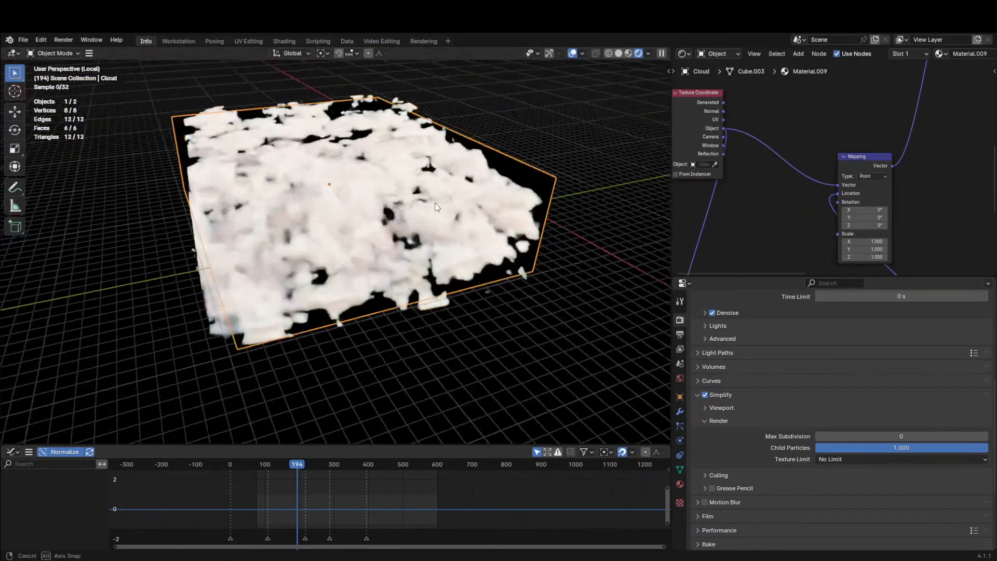
key(slash)
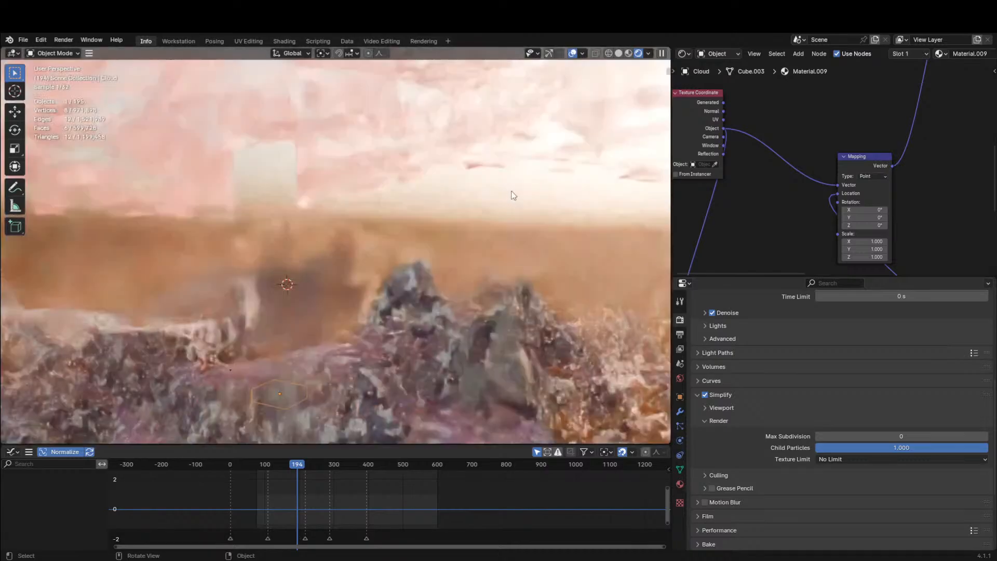
Delete the old Cube.002 cloud layer and move the Cloud volume into the sky above the castle terrain.
key(g)
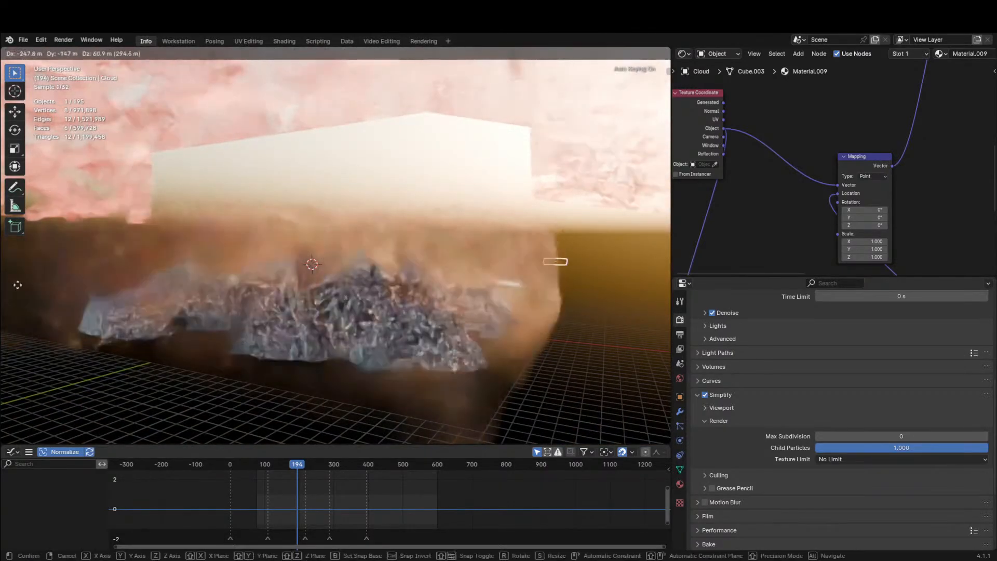
click(207, 251)
key(g)
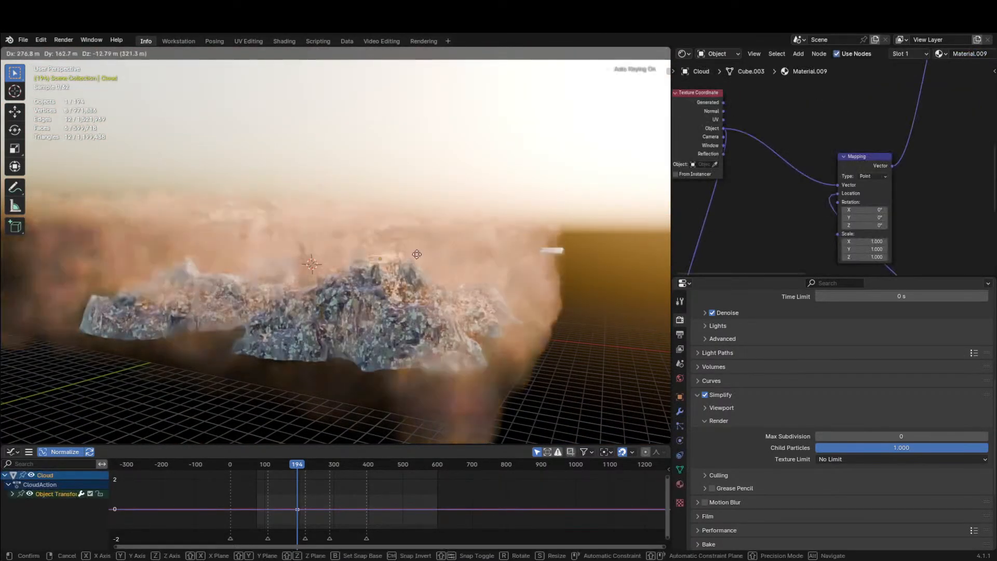
click(374, 183)
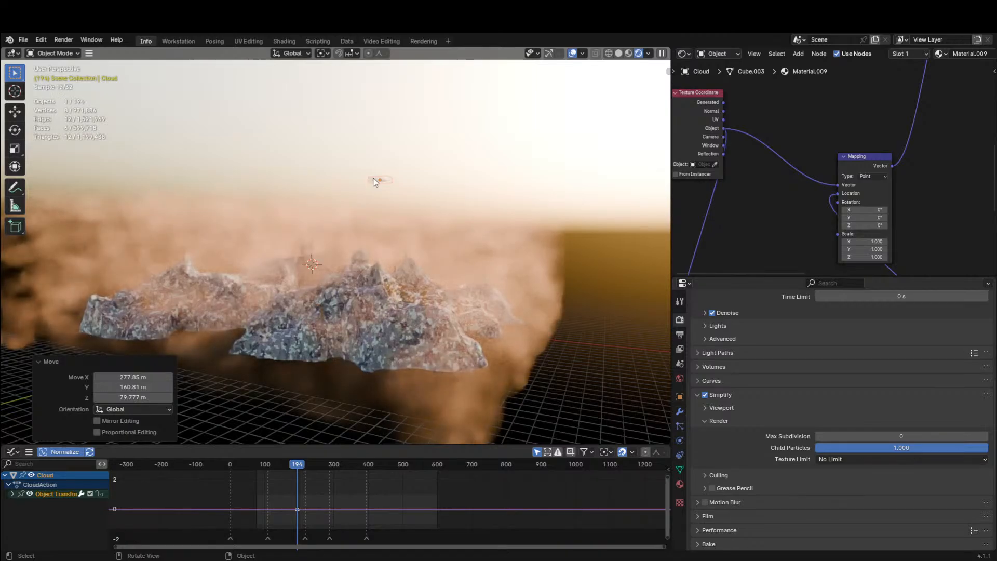
key(KP_0)
middle_drag(537, 200, 521, 229)
scroll(520, 232, down, 8)
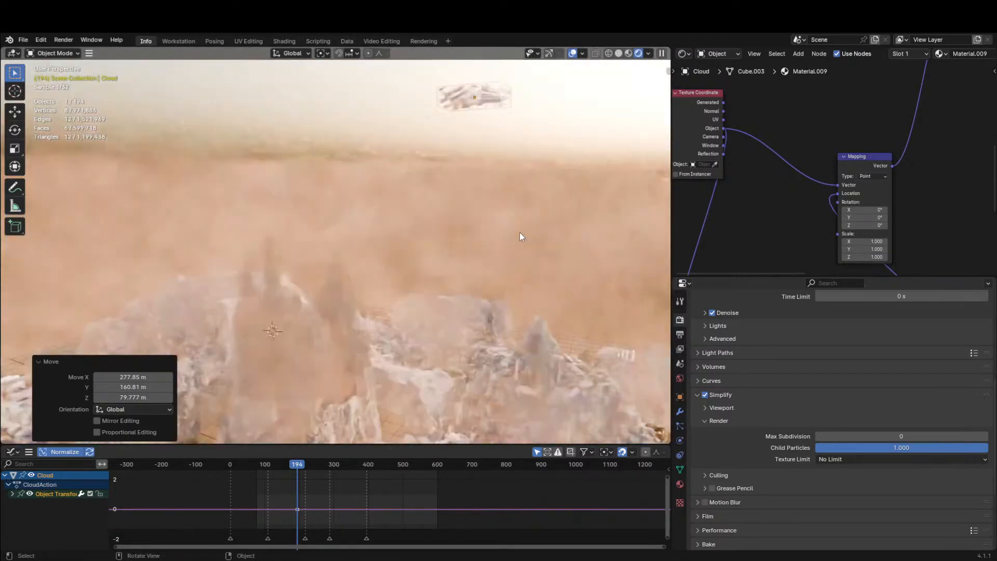
Scale the Cloud volume up to span the sky over the terrain and raise it about 27 m along Z.
key(s)
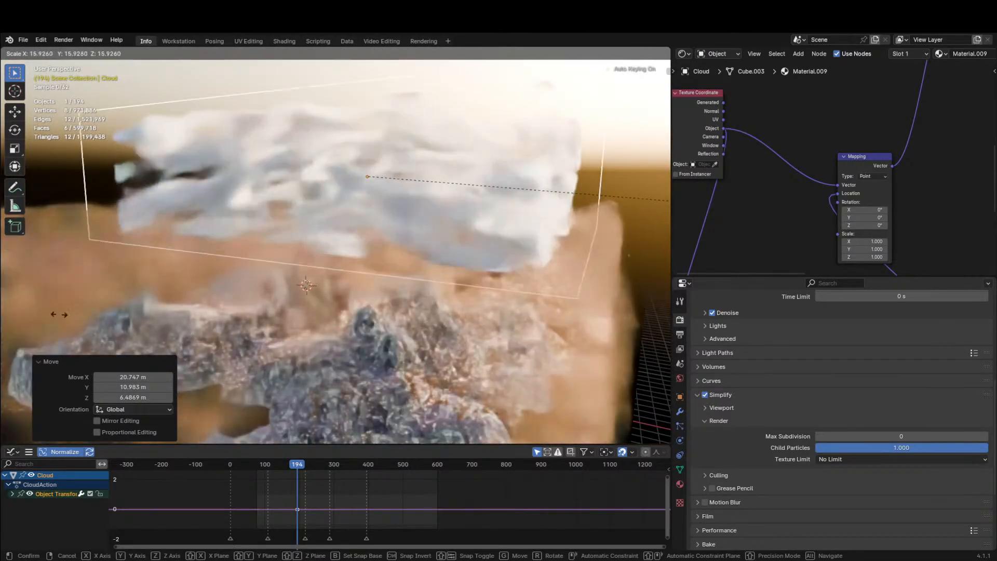
click(492, 302)
key(g)
key(z)
click(526, 253)
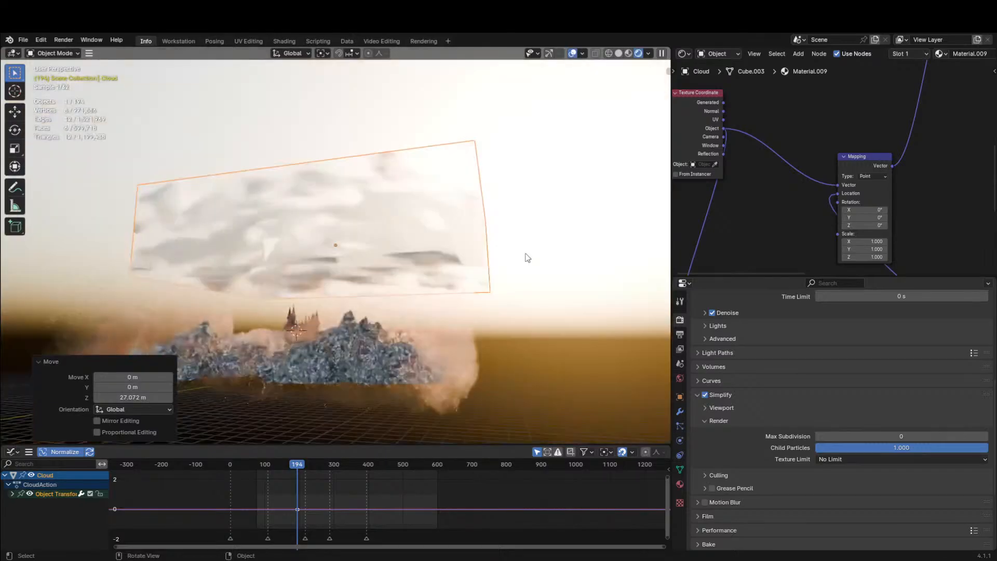
key(KP_0)
Move the Cloud volume about 48.7 m in X, -262 m in Y and 43.5 m in Z, and refine its placement through the camera.
middle_drag(525, 253, 336, 214)
key(g)
click(505, 187)
key(KP_0)
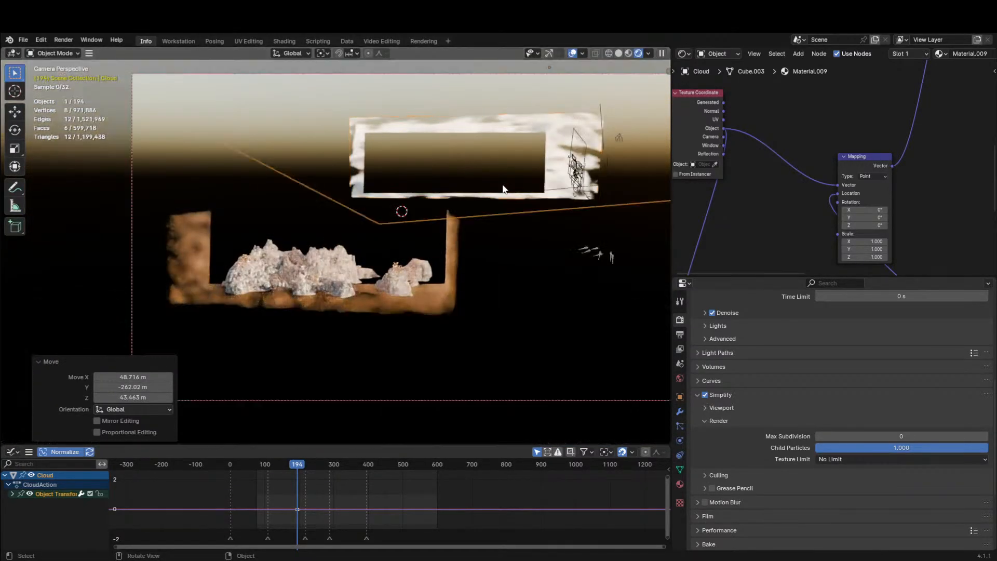
key(g)
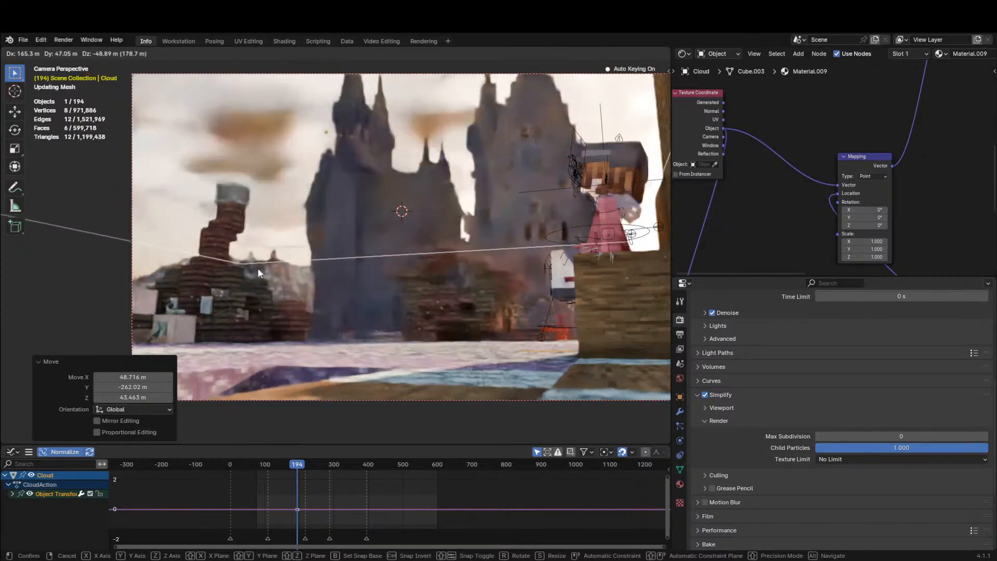
click(355, 249)
Scale the Cloud volume along X and shift it about -9.2 m in X, -2.8 m in Y and 2 m in Z.
key(s)
key(x)
click(546, 265)
key(g)
click(536, 203)
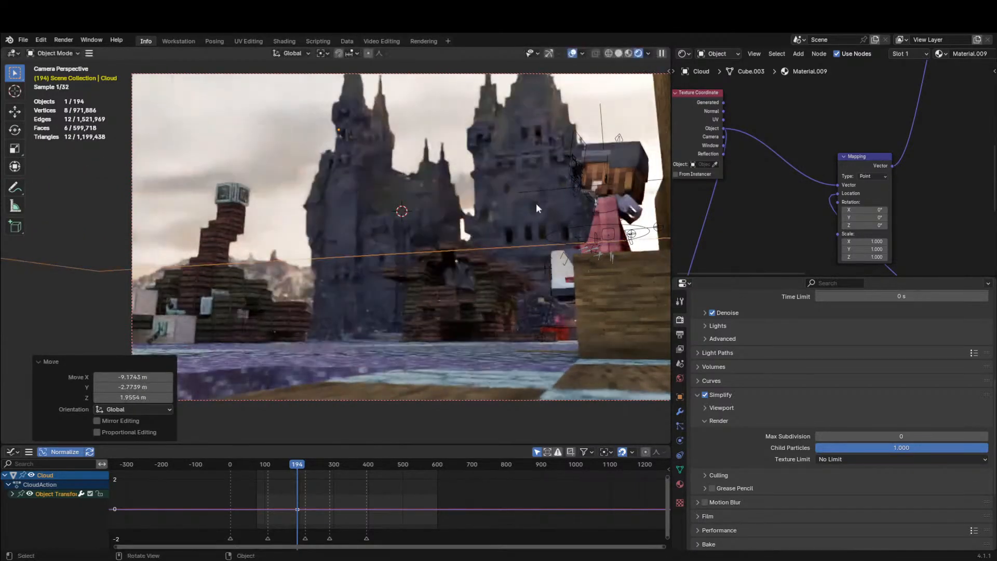
Isolate the Cloud volume in local view and look at it from outside the camera.
middle_drag(535, 203, 504, 214)
scroll(503, 219, down, 8)
key(g)
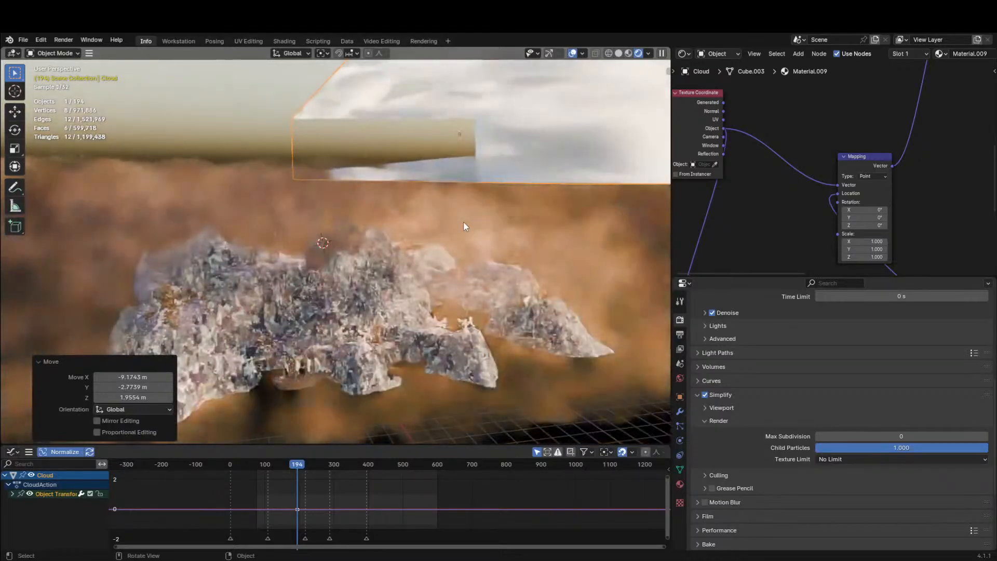
key(KP_Divide)
middle_drag(407, 230, 498, 197)
scroll(877, 177, down, 3)
Insert a Mapping node between the upper Texture Coordinate node and its Noise Texture in the Cloud material.
middle_drag(877, 177, 807, 261)
scroll(747, 164, down, 3)
middle_drag(742, 166, 742, 222)
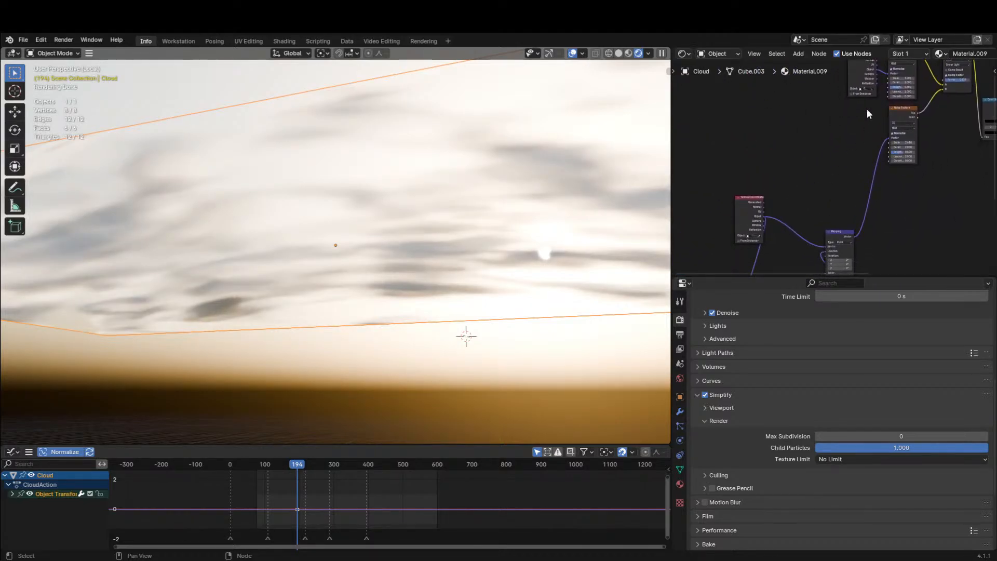
middle_drag(855, 139, 778, 187)
scroll(763, 182, up, 4)
drag(731, 103, 682, 109)
key(shift+a)
text(ma)
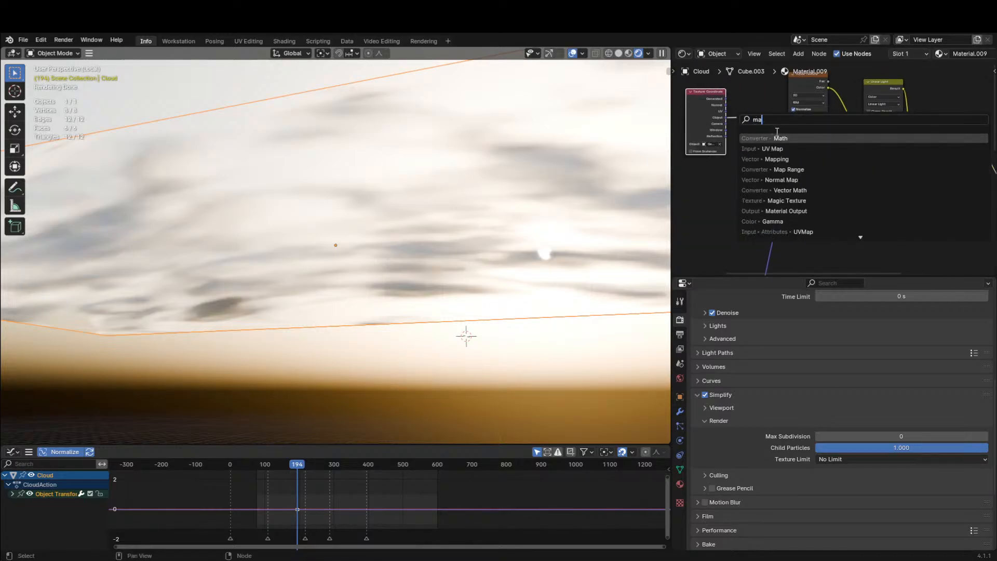
text(p)
key(Return)
click(762, 133)
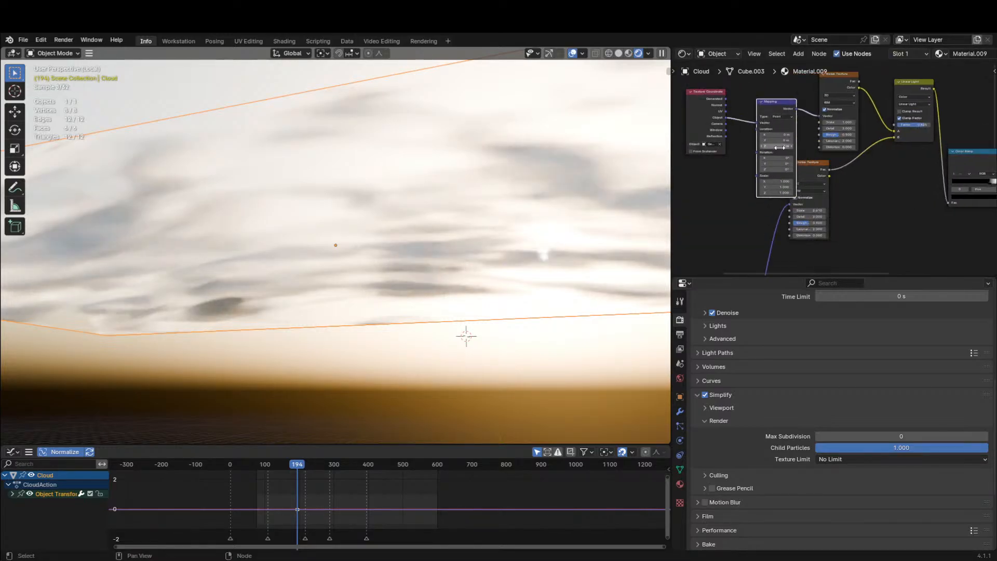
Try out a different X scale on the newly inserted Mapping node.
drag(761, 186, 785, 185)
scroll(769, 114, down, 3)
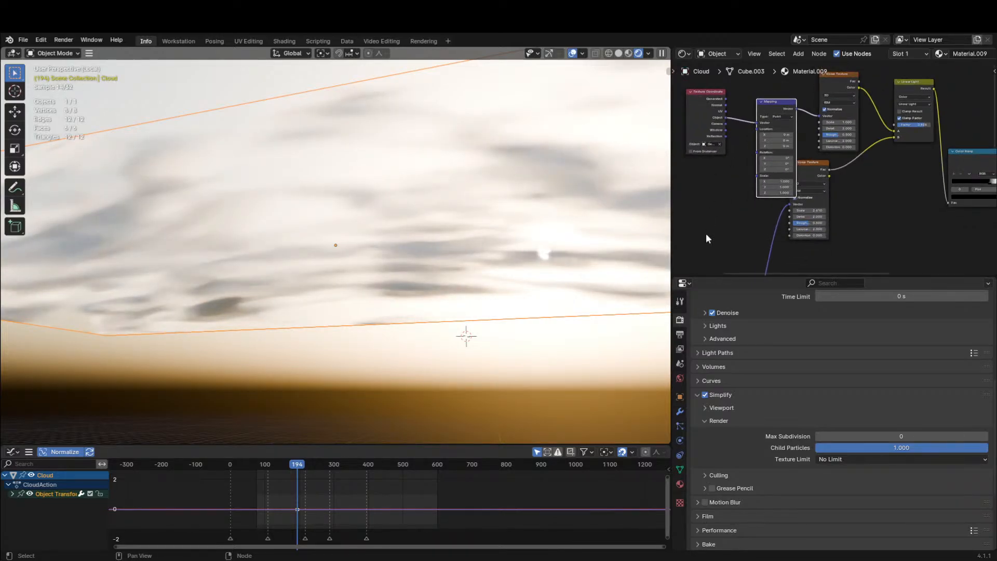
scroll(708, 238, down, 3)
middle_drag(707, 238, 815, 157)
scroll(818, 157, down, 1)
click(846, 114)
drag(780, 151, 714, 156)
shift+right_drag(763, 152, 717, 226)
key(g)
click(768, 209)
Set the X scale of the lower Mapping node to 2.620, leave local view and check the clouds through the camera.
scroll(867, 195, up, 2)
middle_drag(865, 196, 758, 163)
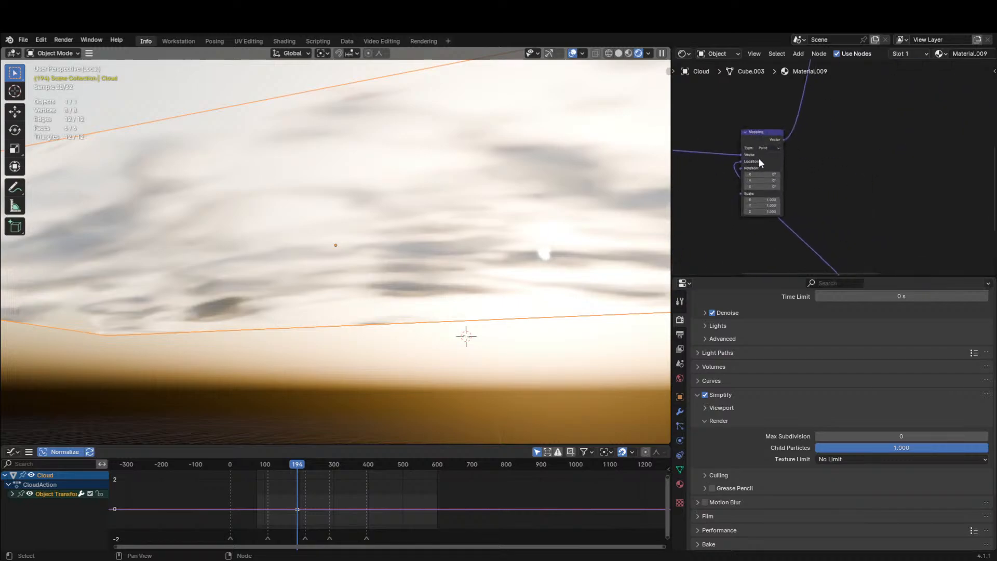
scroll(759, 162, up, 1)
middle_drag(773, 218, 754, 214)
shift+drag(754, 215, 862, 208)
shift+right_click(737, 215)
mouse_move(553, 193)
middle_down()
mouse_move(555, 207)
mouse_move(577, 174)
mouse_move(572, 195)
middle_up()
scroll(555, 206, up, 4)
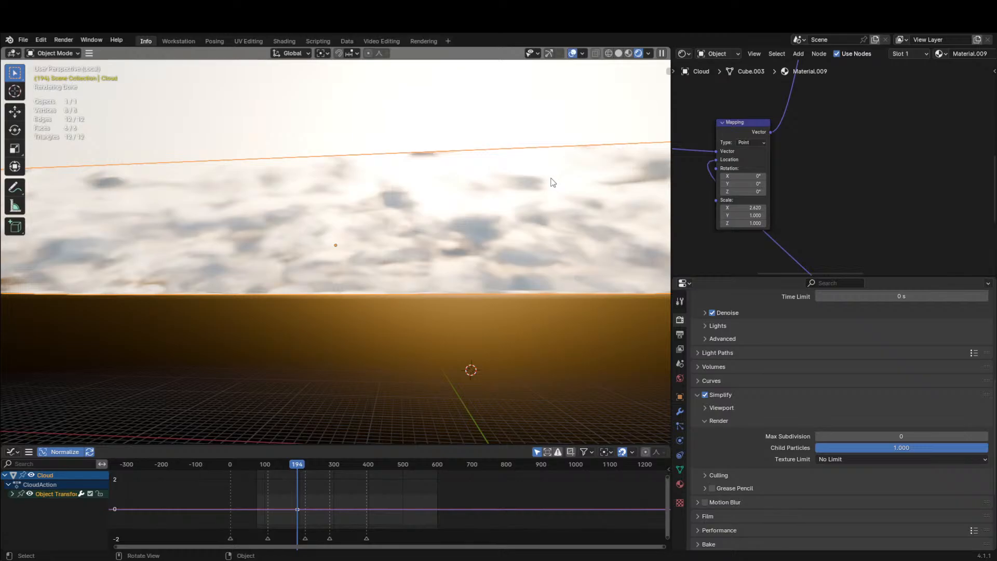
key(KP_Divide)
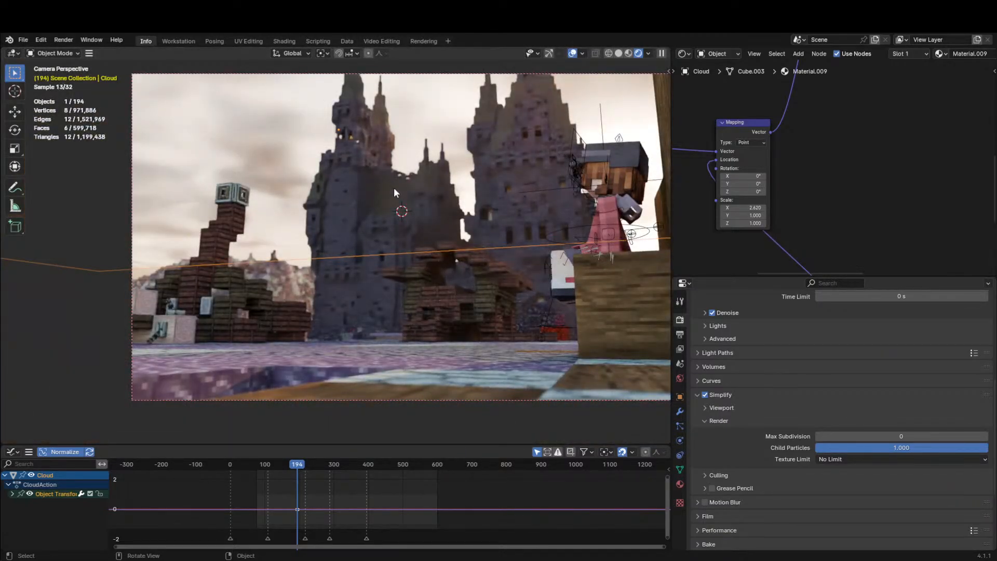
scroll(389, 191, down, 3)
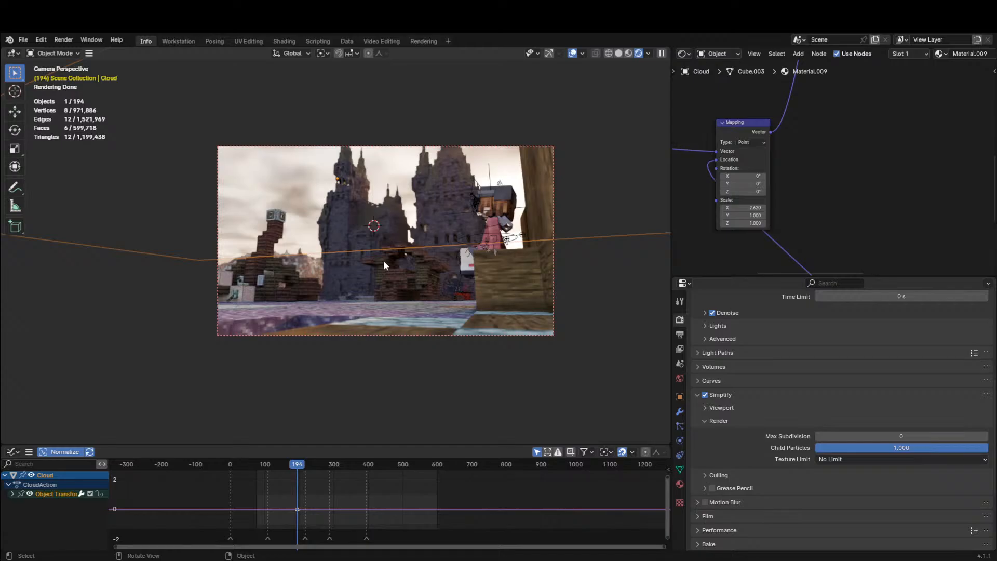
Try different scale values on the two Noise Texture nodes and a different factor on the Linear Light mix.
scroll(913, 219, down, 1)
middle_drag(916, 220, 899, 252)
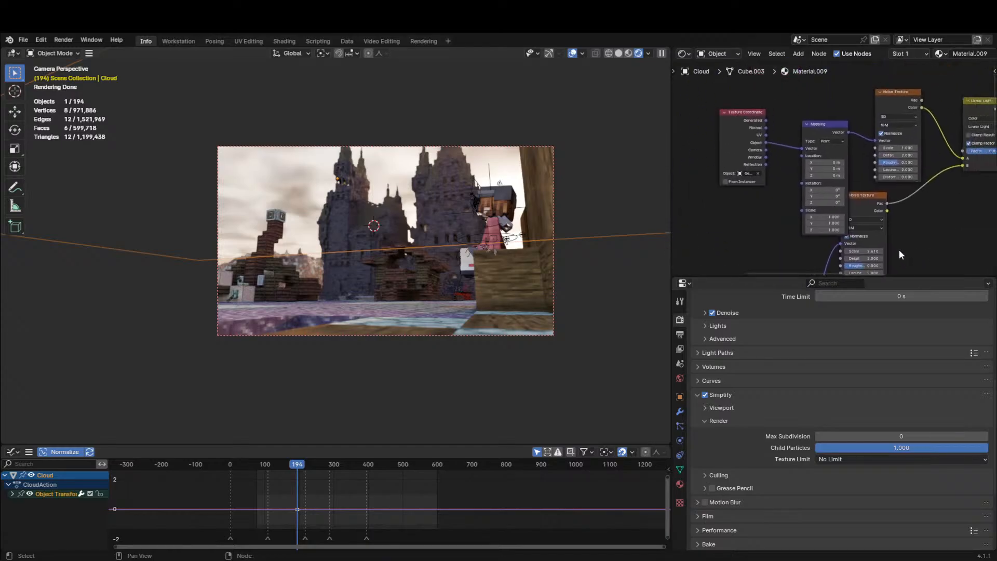
drag(900, 149, 976, 148)
key(Escape)
drag(864, 252, 908, 251)
key(Escape)
middle_drag(929, 225, 837, 236)
scroll(846, 190, up, 1)
drag(904, 157, 919, 157)
key(Escape)
middle_drag(945, 180, 803, 135)
scroll(831, 179, up, 1)
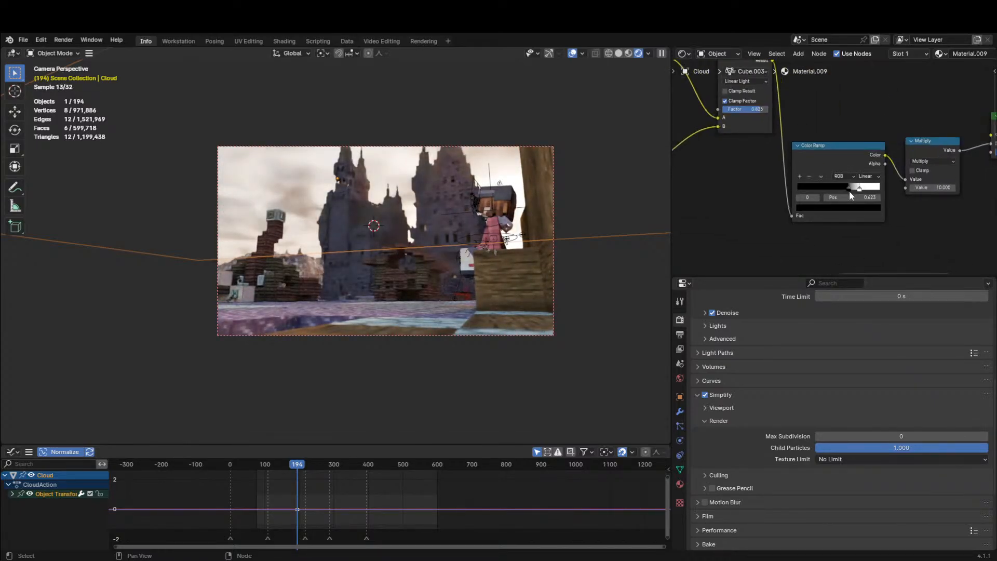
Try a different Color Ramp stop position and a density Multiply value of 42.500 in the Cloud material.
mouse_move(860, 189)
mouse_down()
mouse_move(824, 191)
mouse_move(845, 189)
mouse_up()
middle_drag(897, 193, 880, 192)
drag(912, 187, 891, 188)
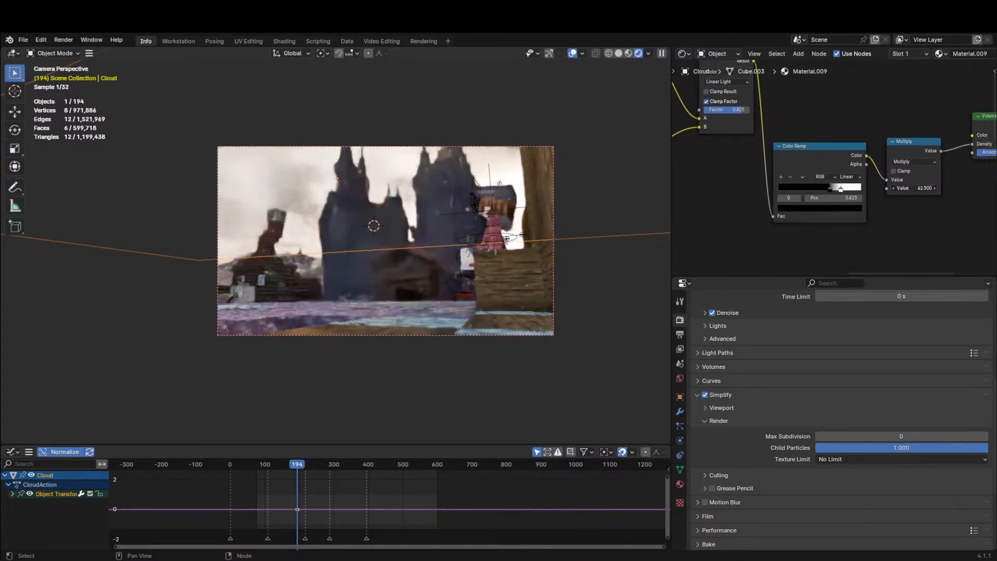
key(Escape)
Try different anisotropy values on the Cloud material's Volume Scatter node.
middle_drag(909, 174, 718, 192)
drag(805, 172, 830, 170)
key(Escape)
key(Escape)
drag(810, 170, 801, 171)
key(Escape)
Lower the Cube.001 fog volume around the castle terrain by 19.069 m along Z and check it through the camera.
middle_drag(368, 136, 272, 142)
scroll(341, 143, down, 5)
scroll(312, 172, down, 6)
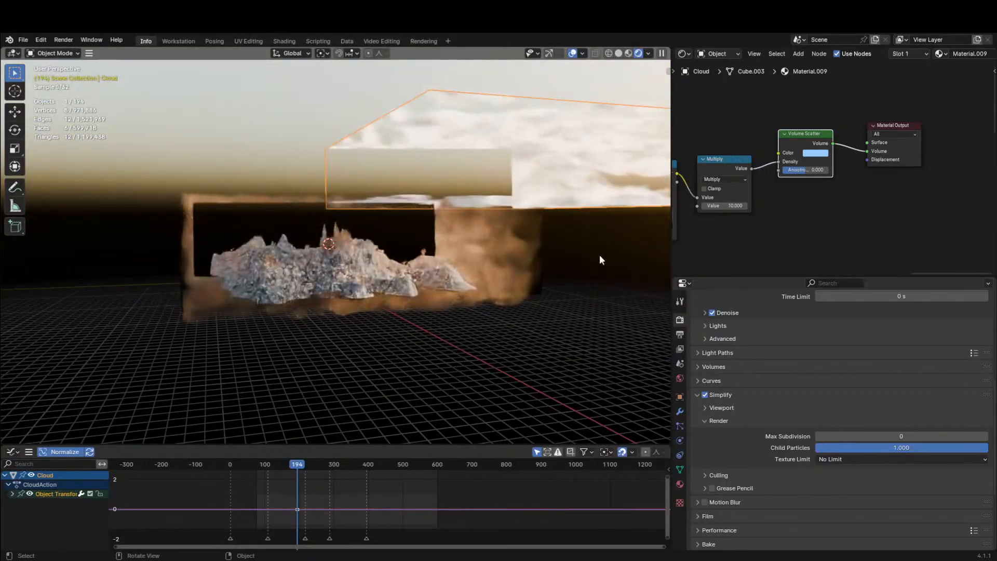
click(535, 256)
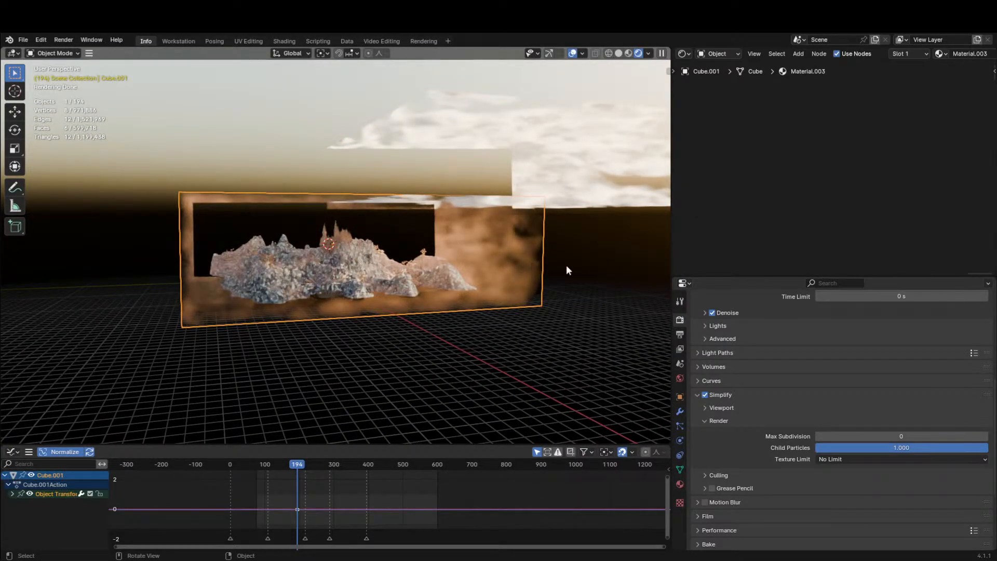
key(g)
key(z)
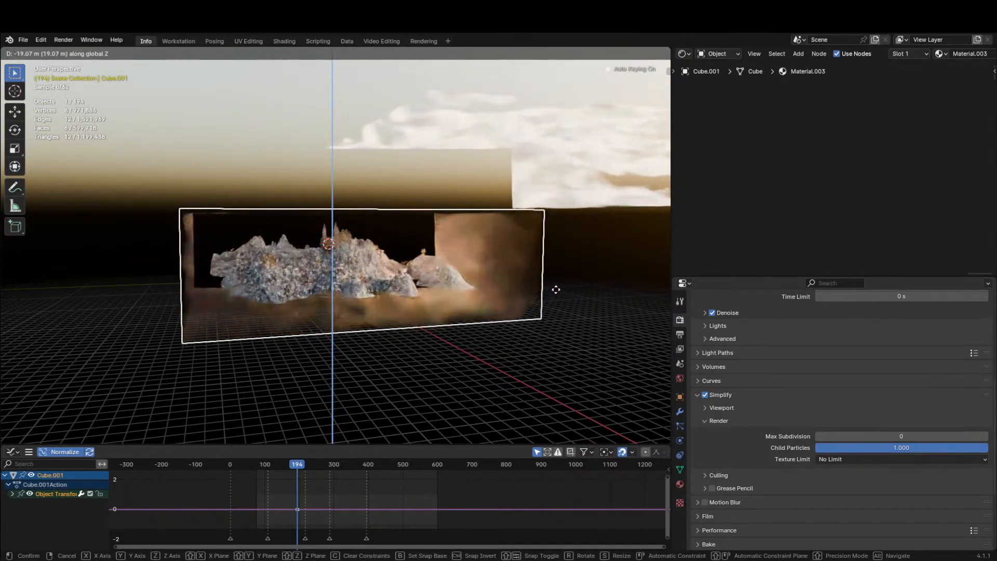
click(556, 290)
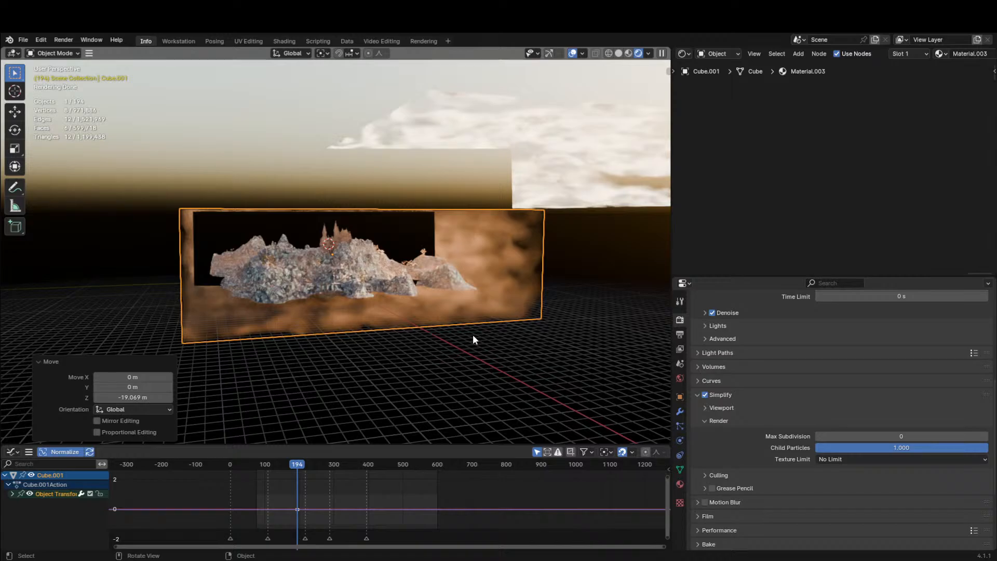
key(KP_0)
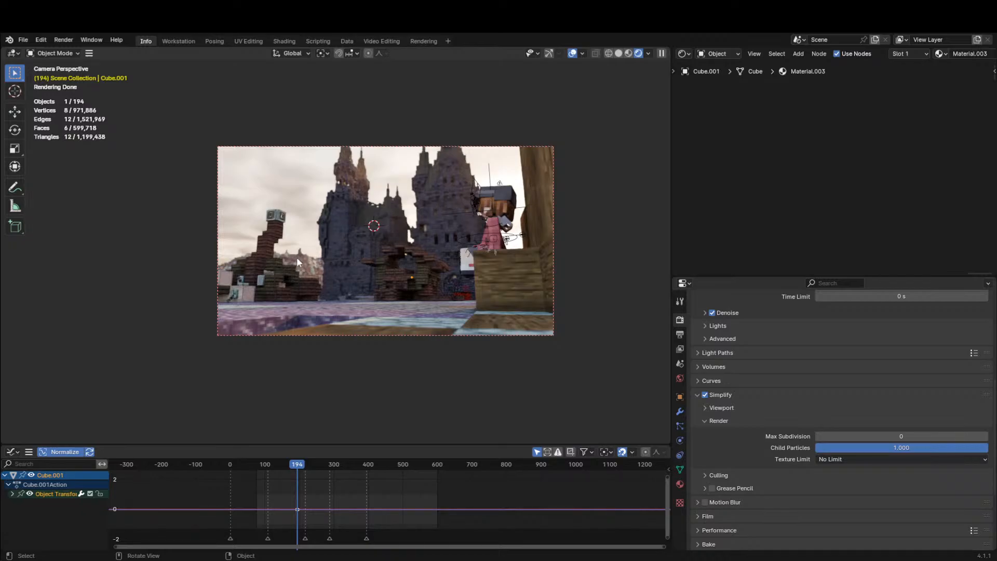
Save Outro.blend and start rendering the animation.
key(ctrl+s)
key(ctrl+F12)
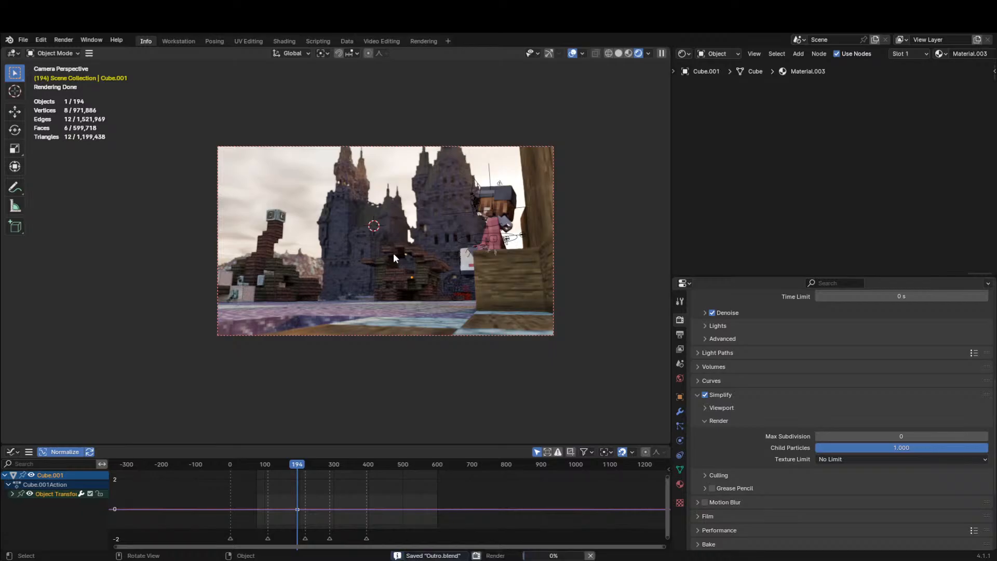
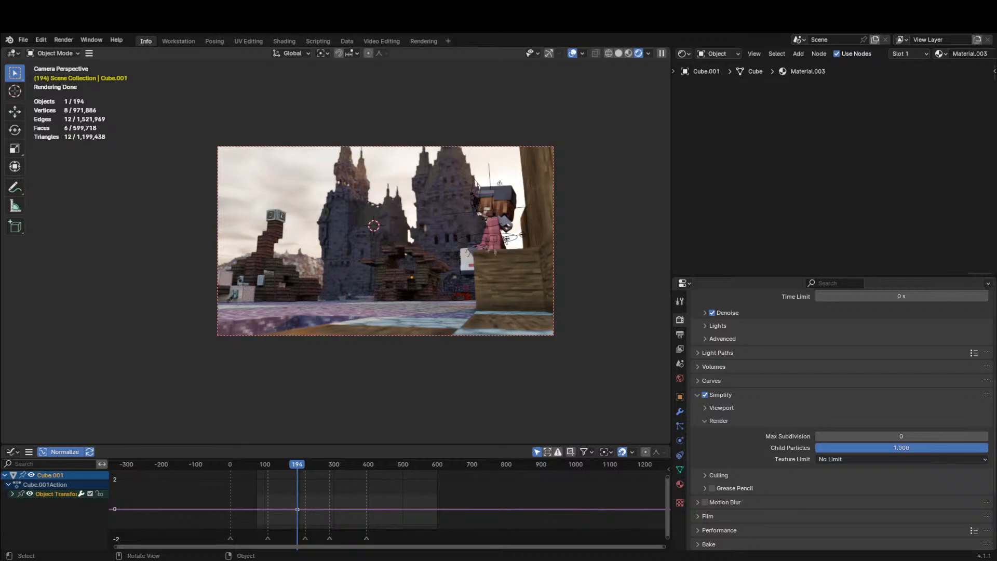
Install the BagaRainGenerator_ADDON_V1.0.8_Blender_3.5.zip add-on and show its Baga Rain Generator controls.
click(24, 41)
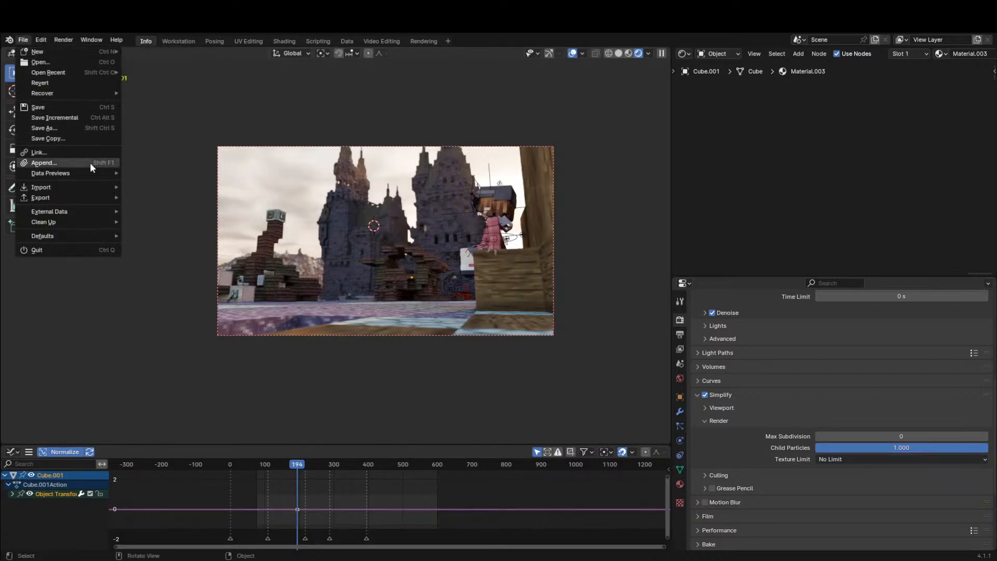
click(39, 41)
click(40, 40)
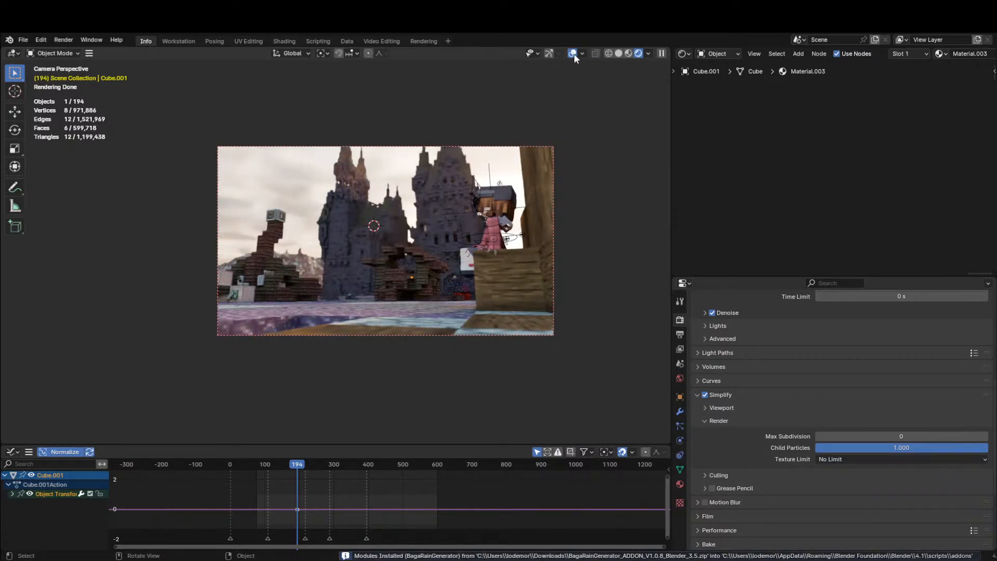
key(n)
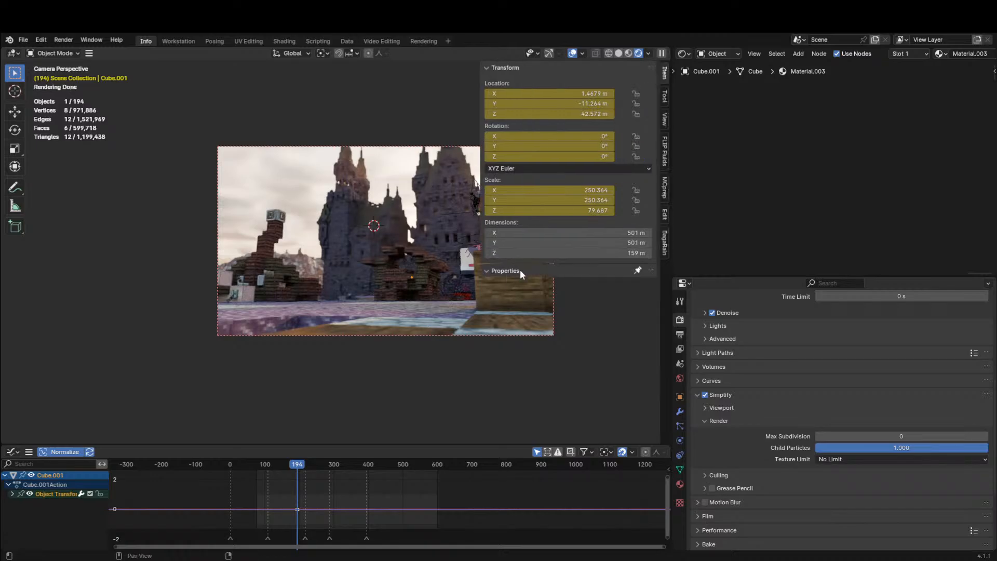
click(665, 242)
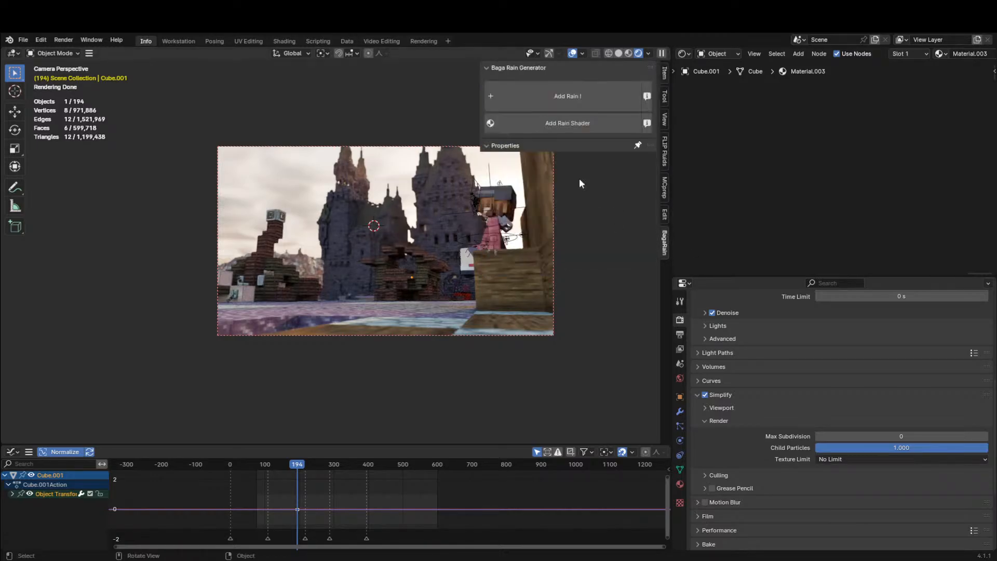
Select the dirt terrain mesh, switch the viewport to solid shading and fly to the ground around the seated character.
click(378, 304)
click(331, 258)
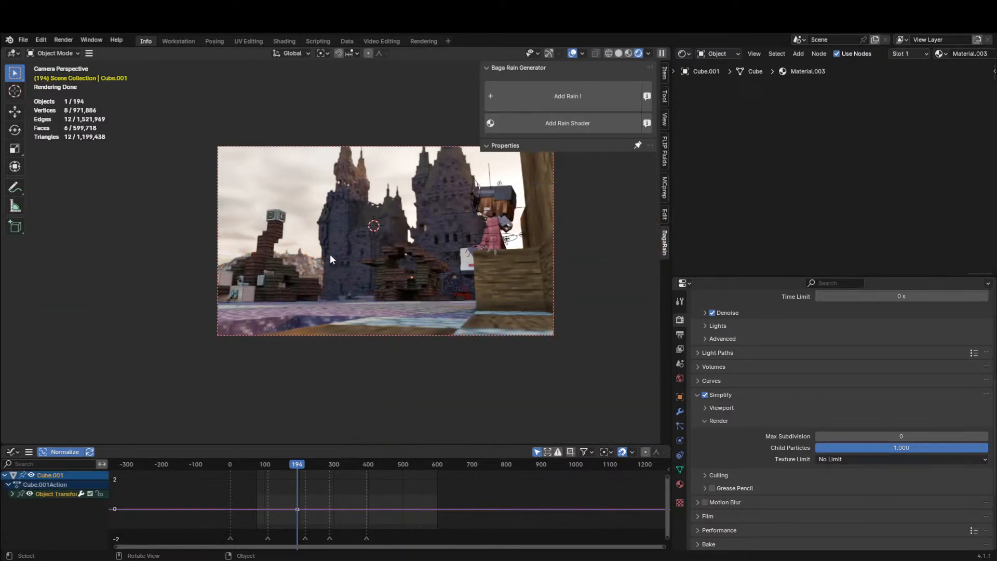
click(353, 310)
middle_drag(388, 305, 393, 319)
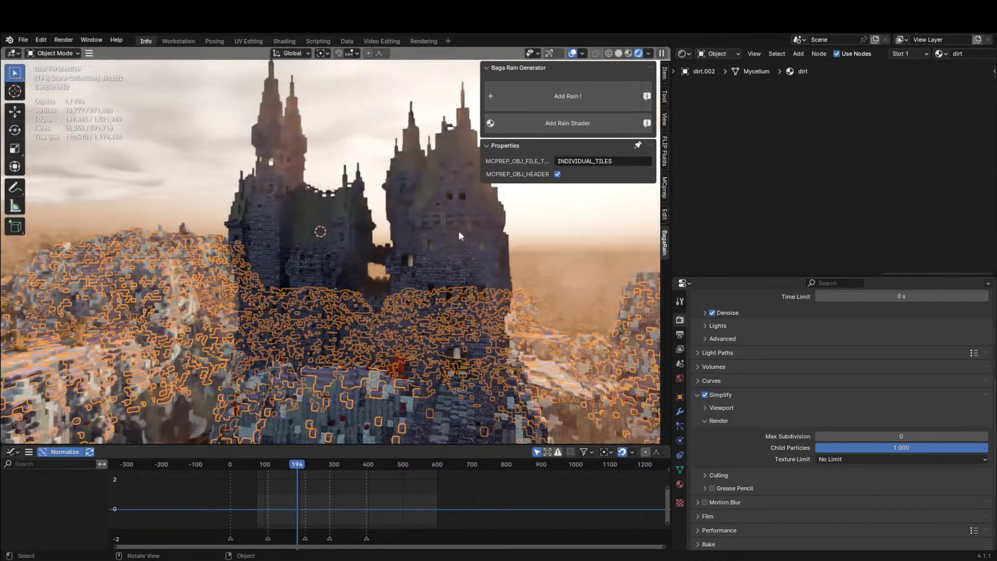
click(619, 54)
middle_drag(407, 235, 414, 240)
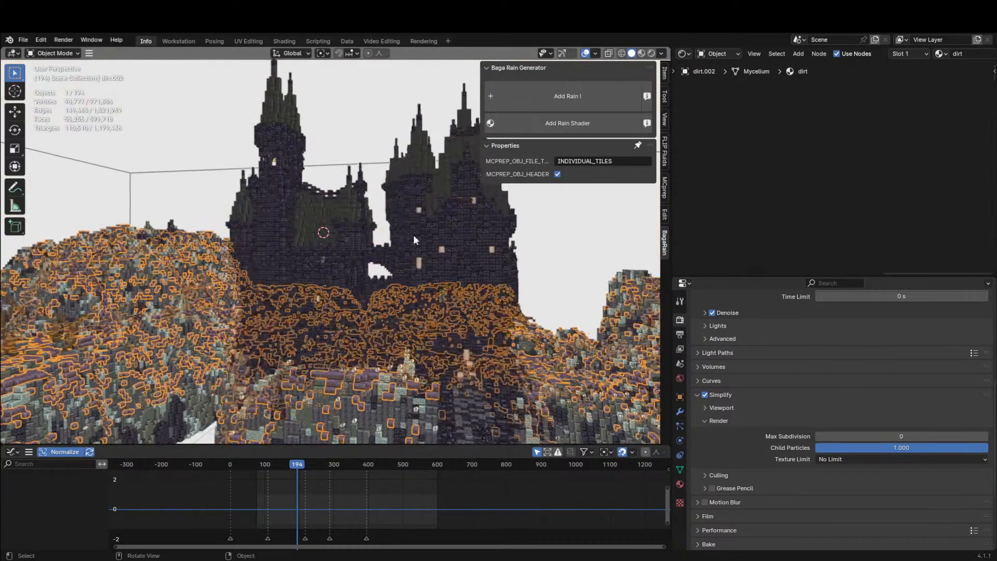
key(shift+grave)
key(w)
click(425, 254)
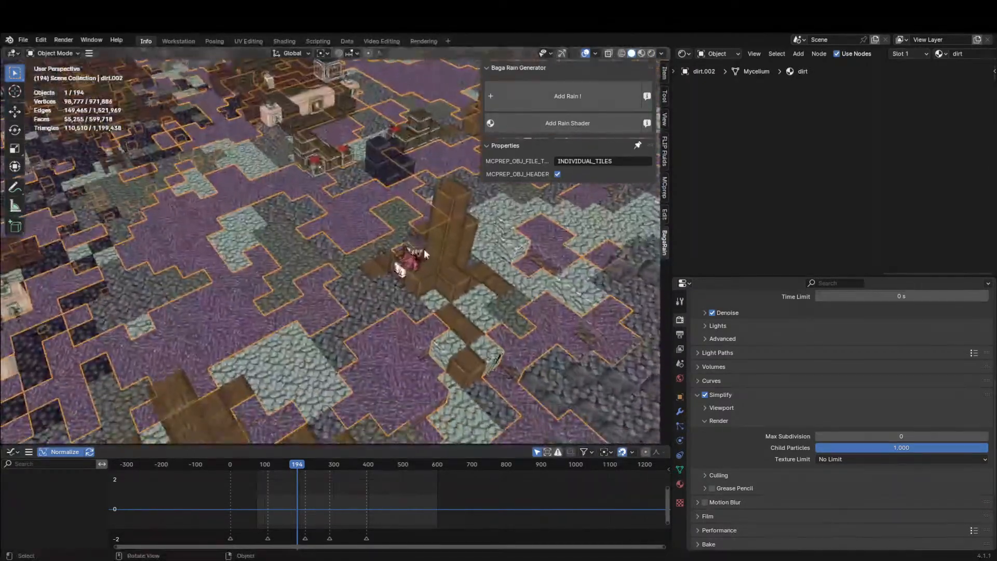
Add the stone, andesite and stripped dark oak log ground meshes to the selection alongside the dirt.
click(299, 340)
key(g)
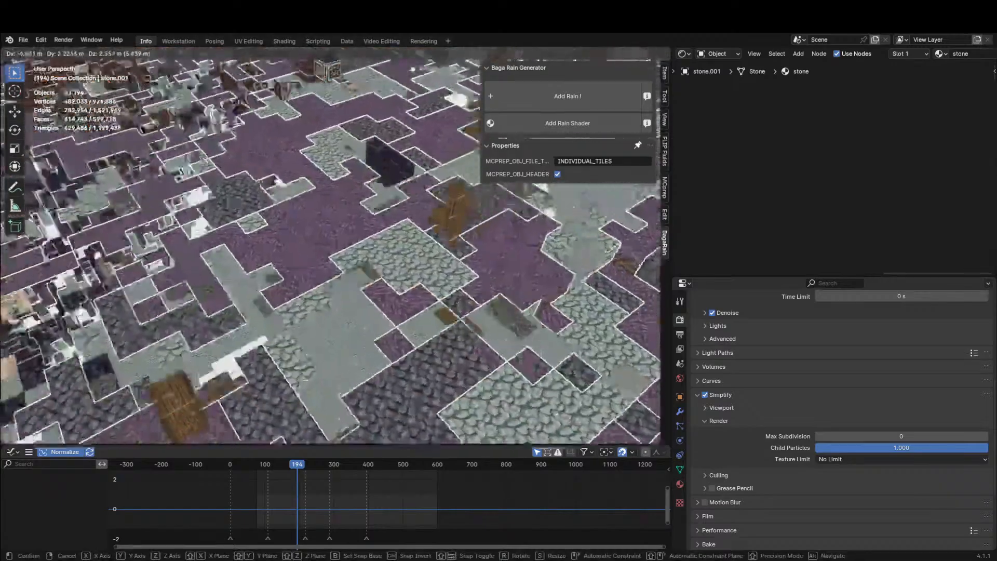
right_click(338, 329)
shift+click(283, 291)
key(g)
right_click(292, 295)
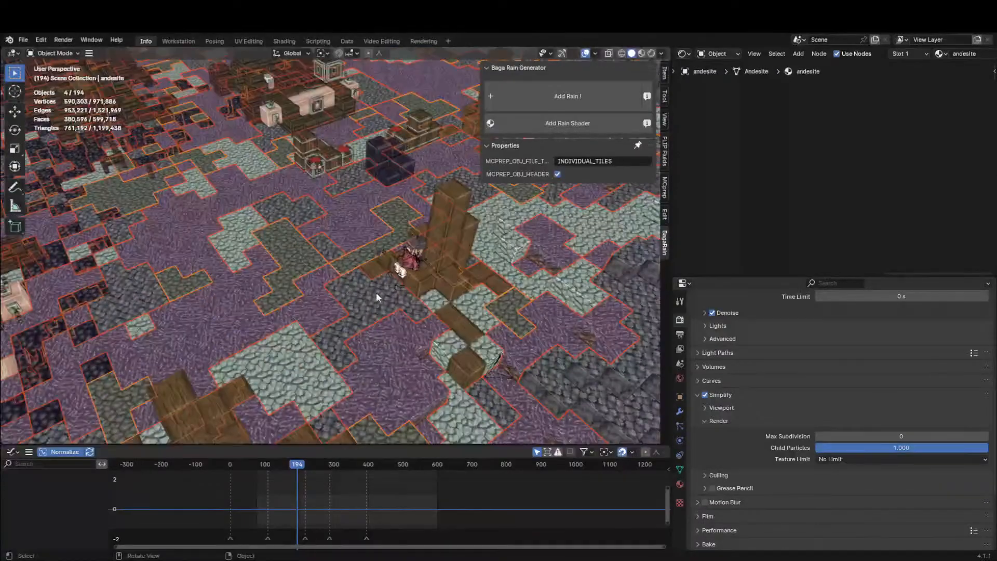
shift+click(375, 275)
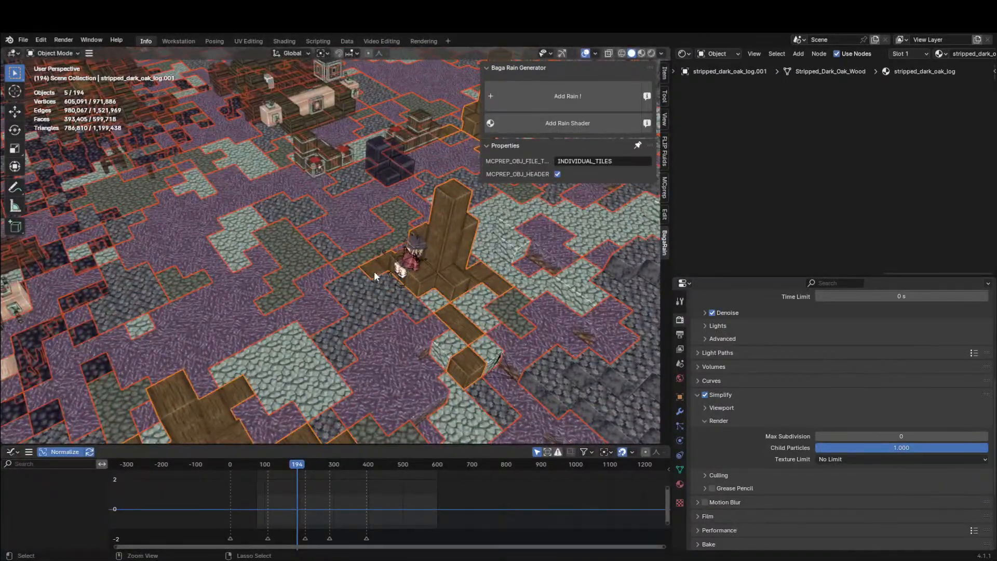
Edit the selected meshes together and circle-select the ground faces between the two wooden stumps and in front of the character.
key(shift+grave)
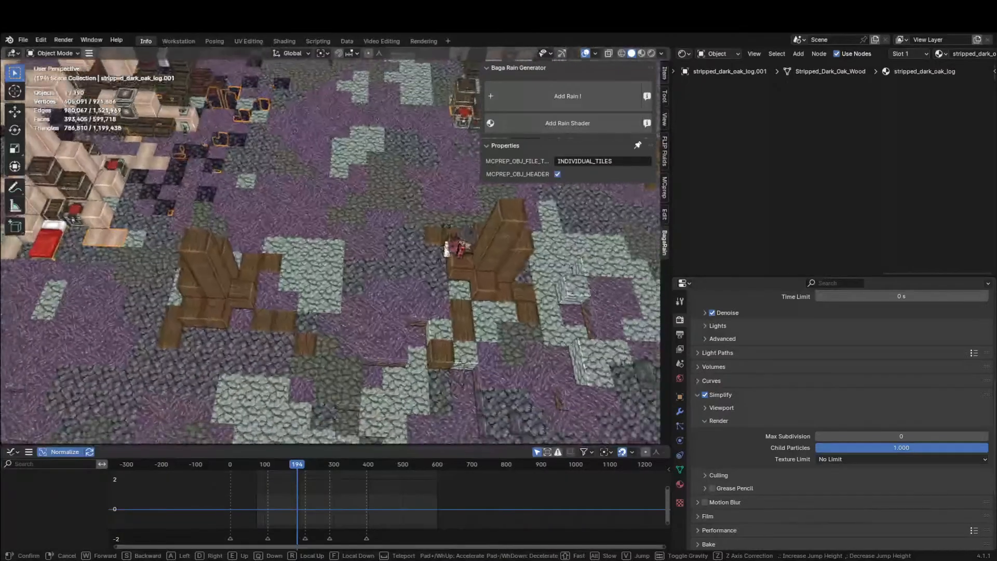
key(s)
click(346, 289)
key(Tab)
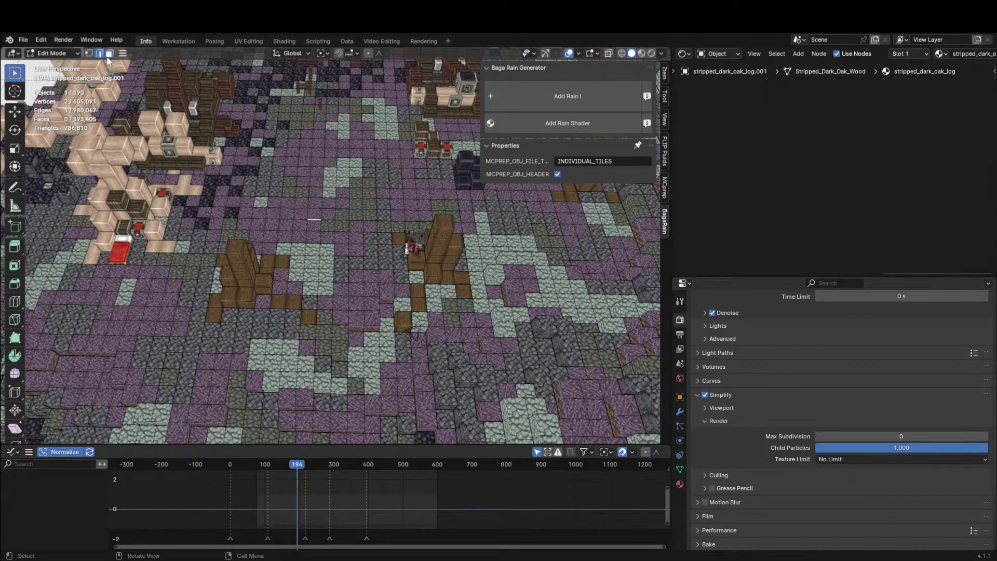
key(c)
mouse_move(358, 332)
mouse_down()
mouse_move(338, 234)
mouse_move(272, 341)
mouse_move(332, 156)
mouse_move(364, 218)
mouse_move(346, 284)
mouse_move(410, 195)
mouse_move(369, 145)
mouse_move(279, 220)
mouse_up()
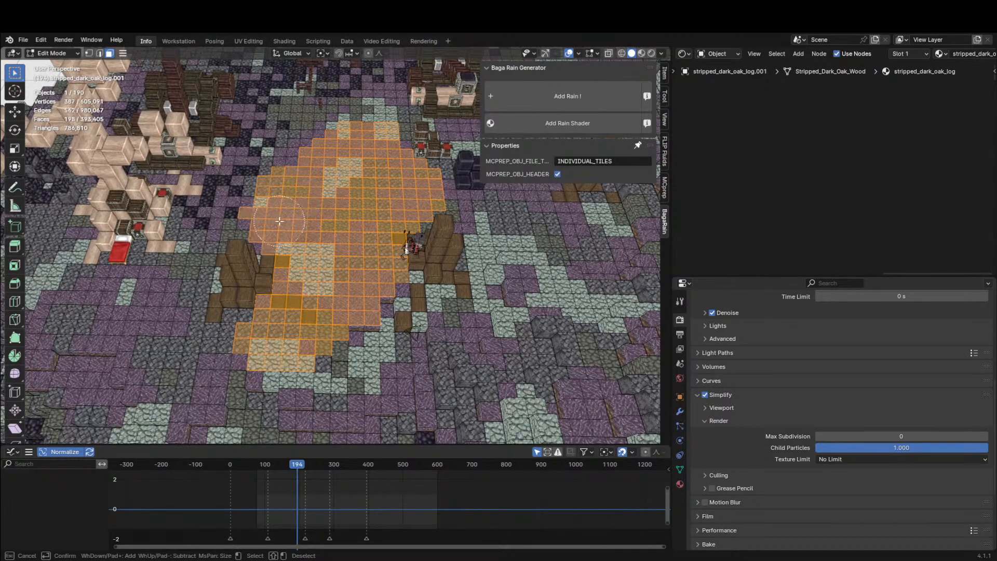
right_click(281, 220)
Separate an in-place duplicate of the selected ground faces from the terrain meshes and add Baga rain to it.
key(shift+d)
right_click(312, 210)
key(p)
click(311, 209)
key(Tab)
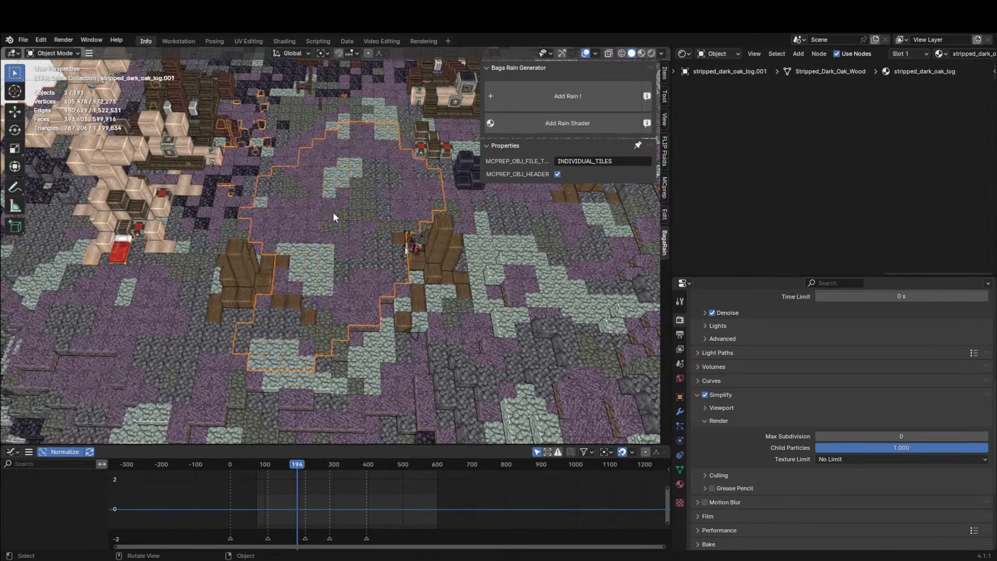
click(572, 106)
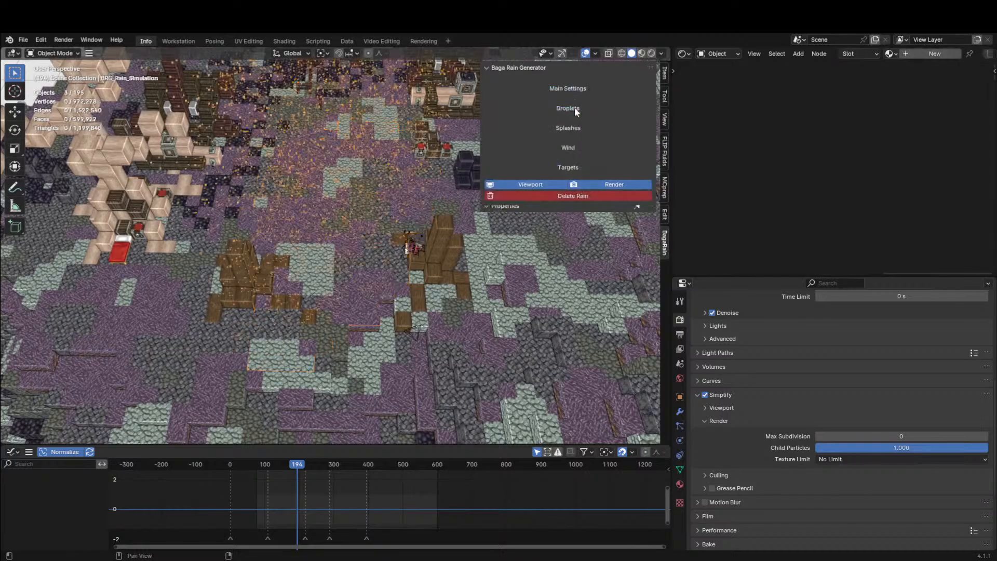
Play the animation through the camera to preview the rain, and examine the rain generator's target and droplet settings.
shift+middle_drag(390, 239, 379, 226)
key(KP_0)
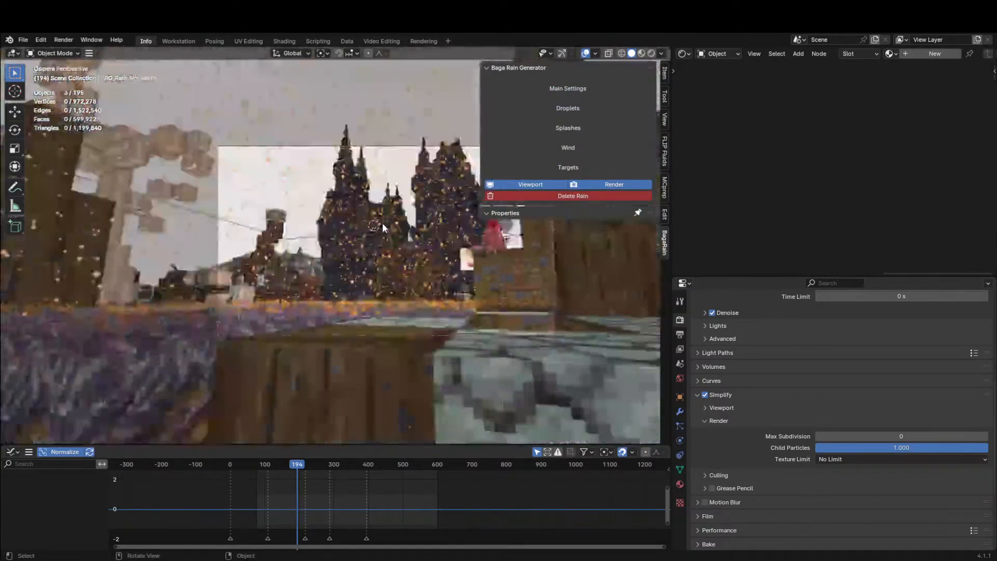
key(space)
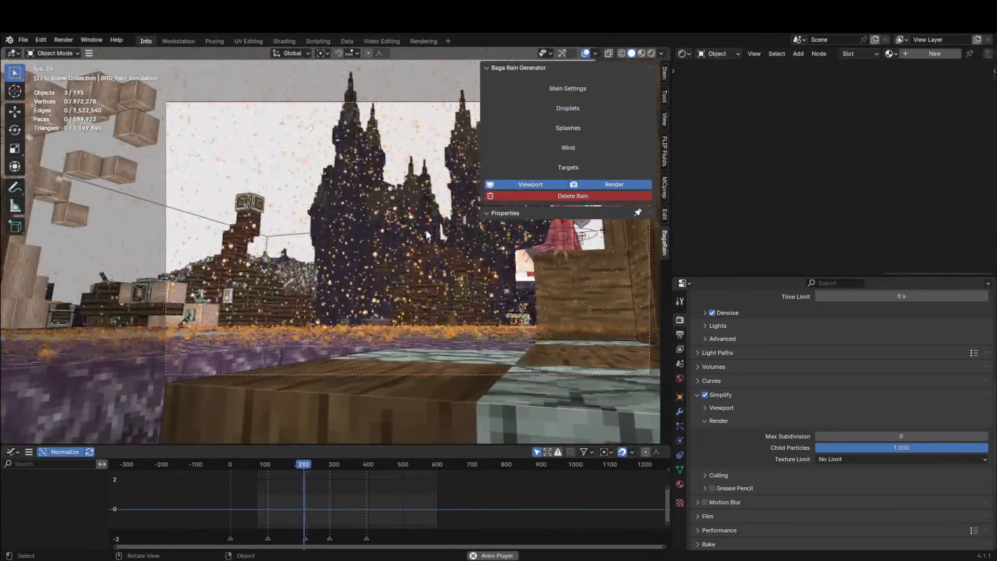
click(521, 213)
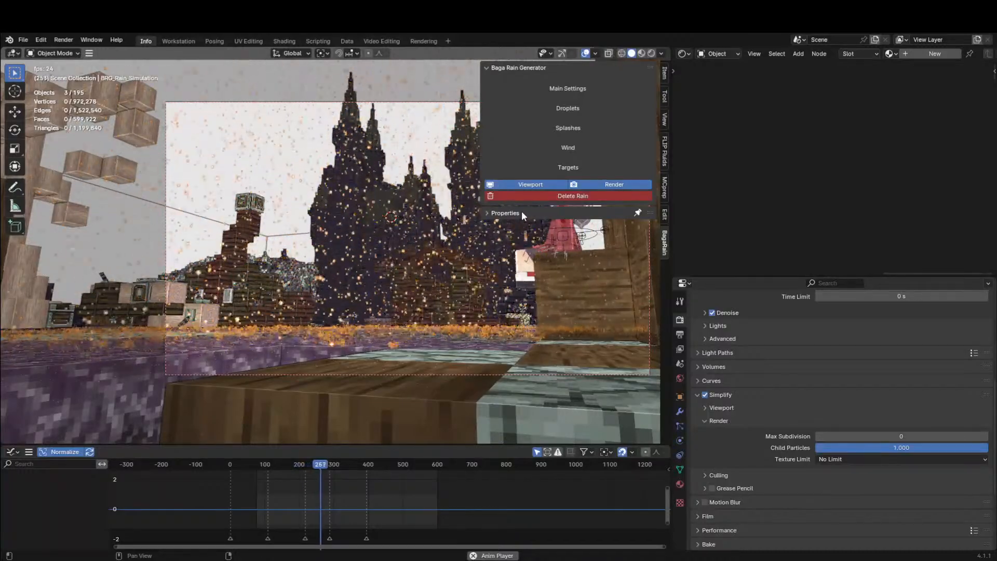
click(522, 213)
key(space)
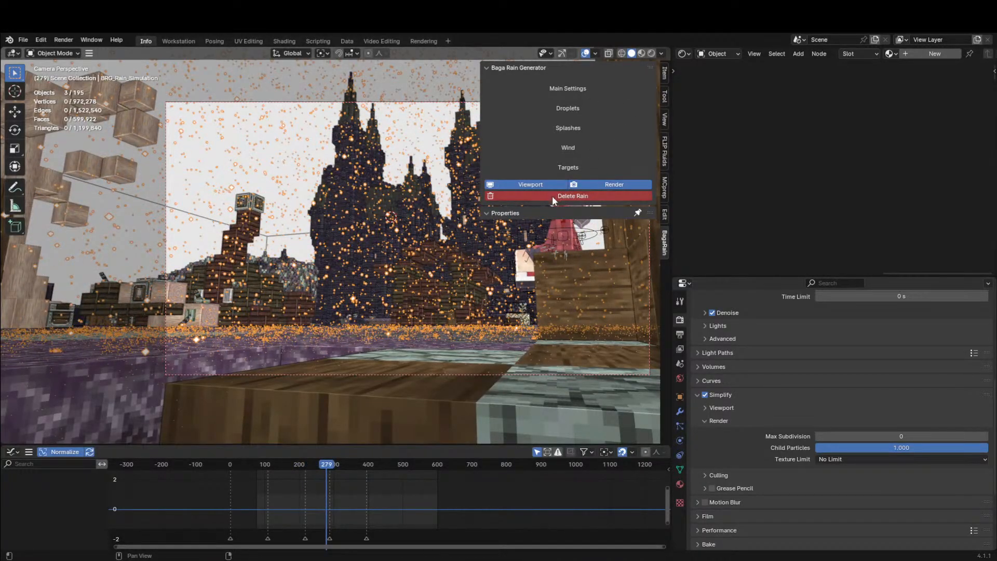
click(556, 168)
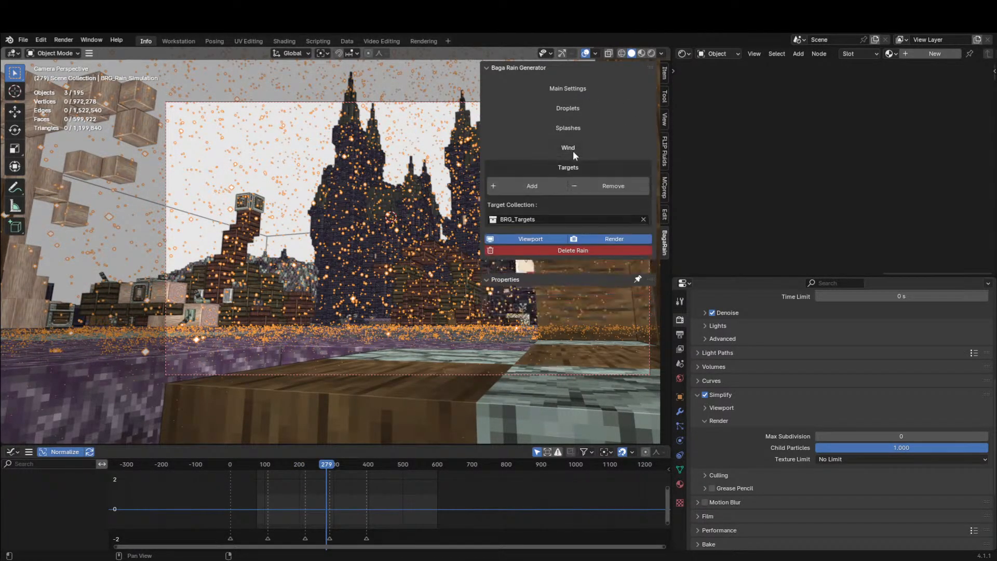
click(571, 166)
click(568, 108)
click(593, 137)
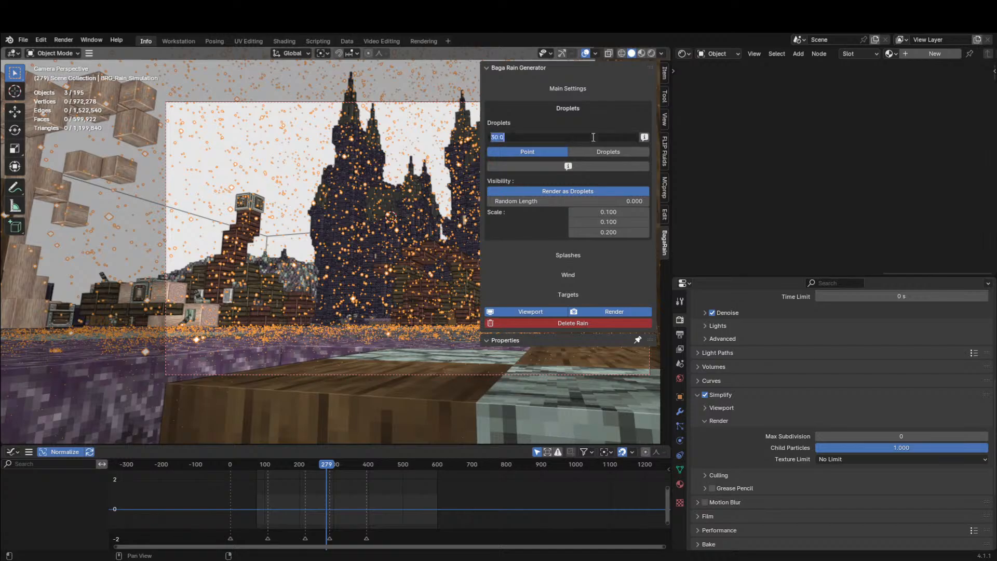
key(Return)
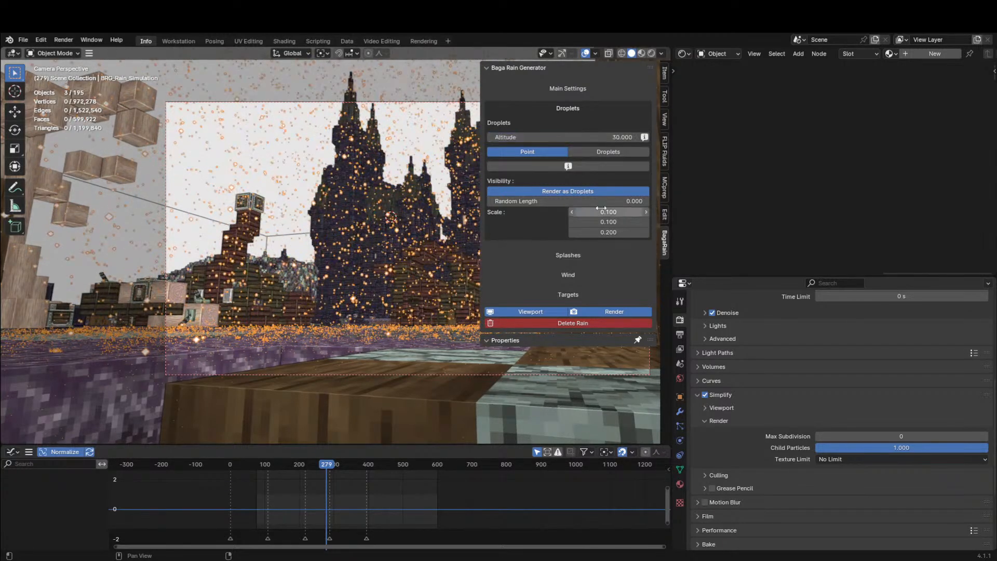
click(553, 110)
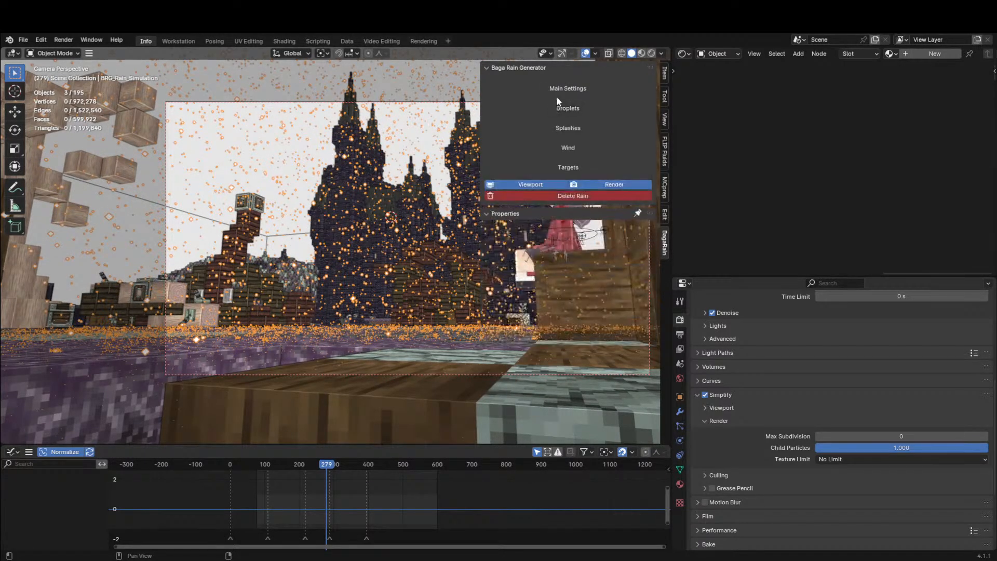
Set the rain density to 0.12 and check the result in the rendered camera view with overlays hidden.
click(565, 86)
drag(565, 131, 527, 132)
key(space)
key(n)
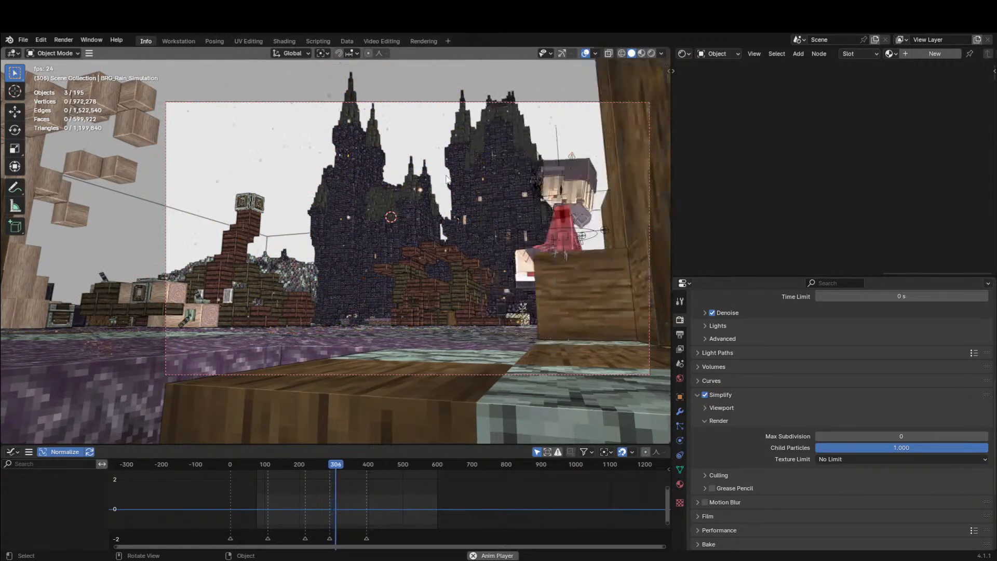
click(638, 53)
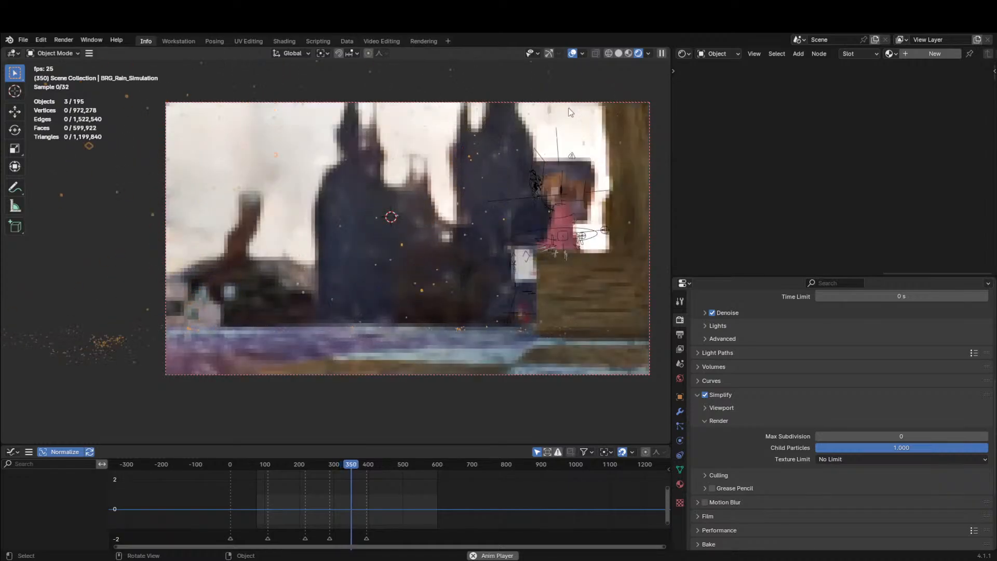
click(571, 53)
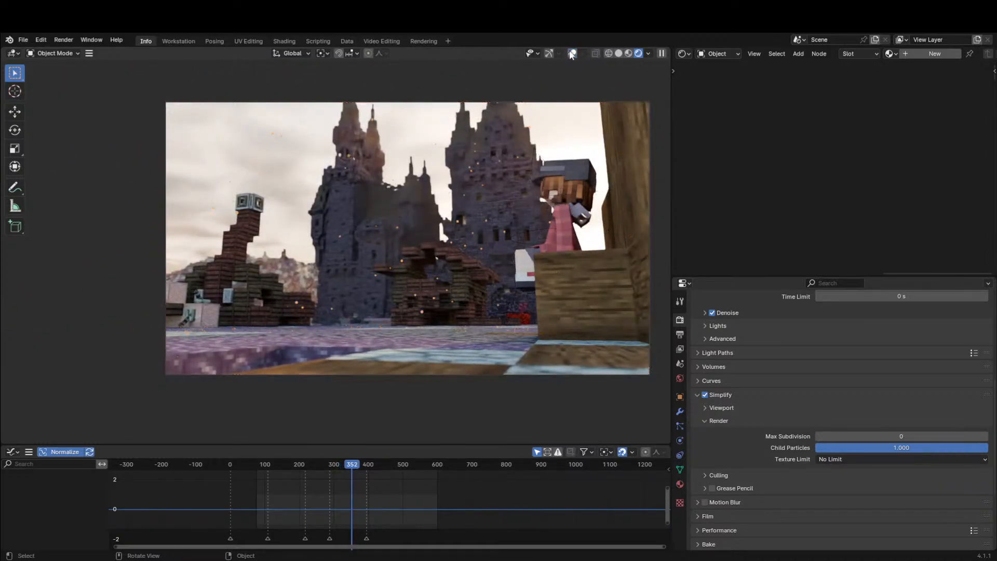
click(574, 53)
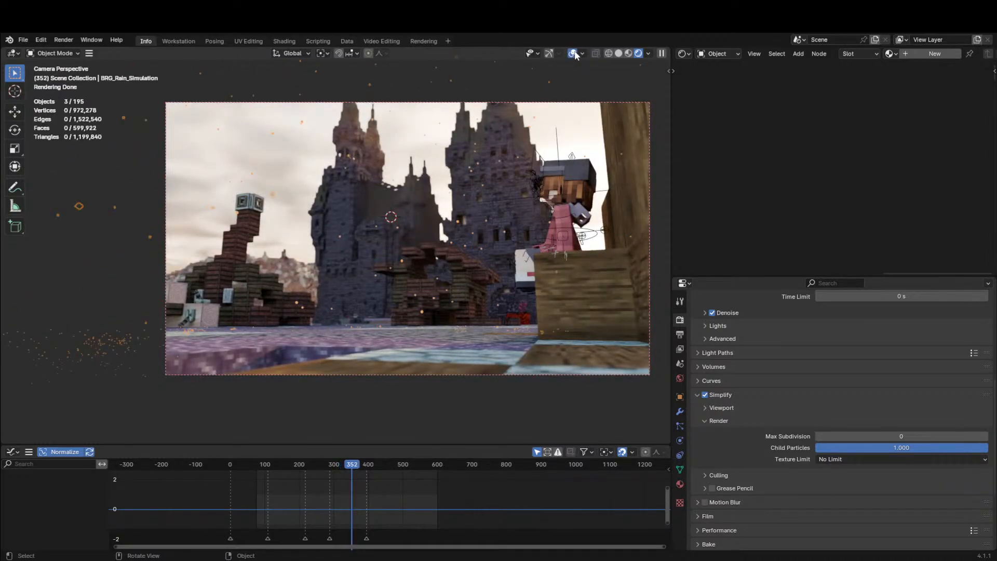
click(617, 54)
Set the rain density to 0.02 and the speed to 59.91, and play the animation.
key(n)
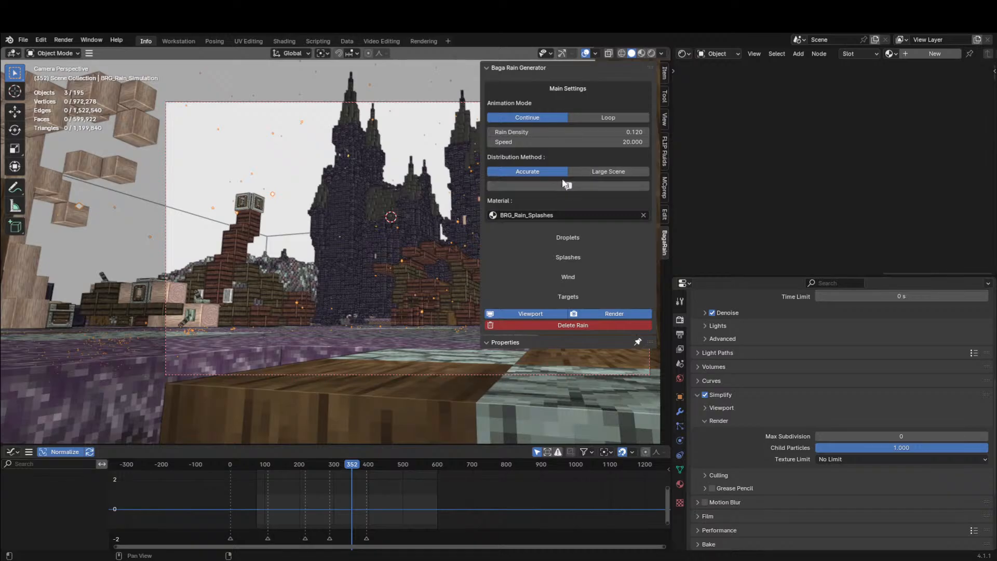
drag(546, 140, 571, 131)
key(space)
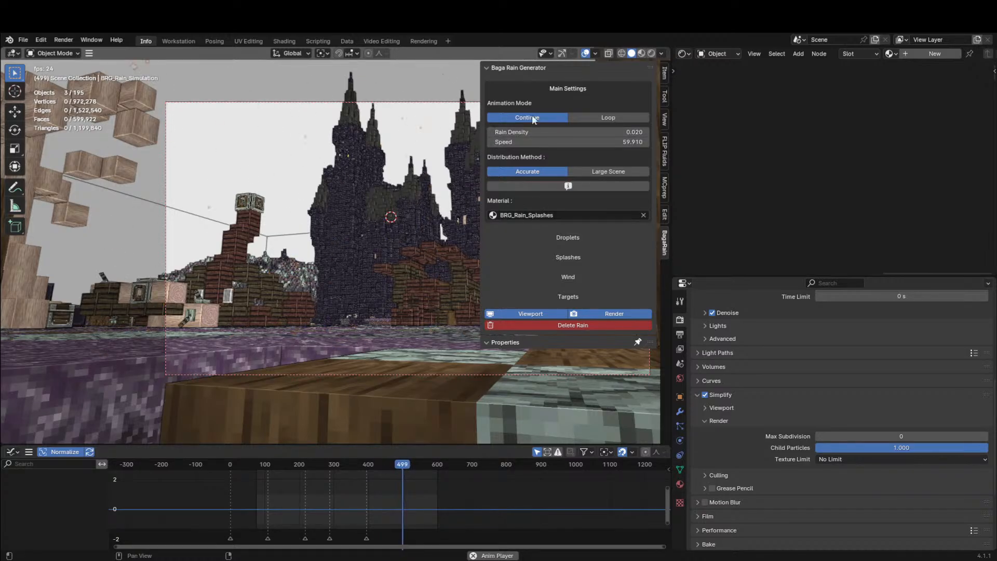
Set the rain's wind orientation to 180 and its angle to 28.74, and preview the slanted rainfall.
click(568, 275)
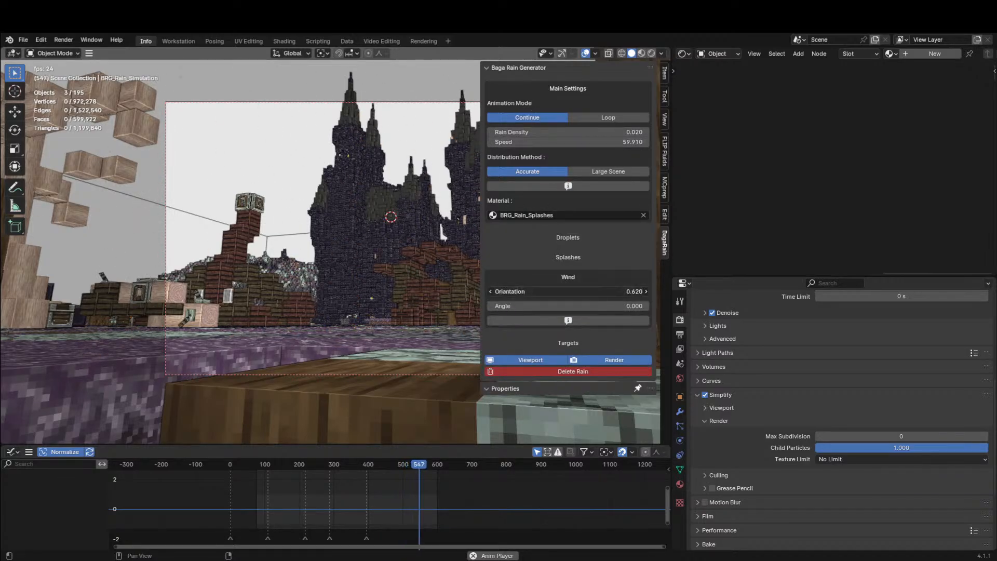
drag(558, 291, 580, 306)
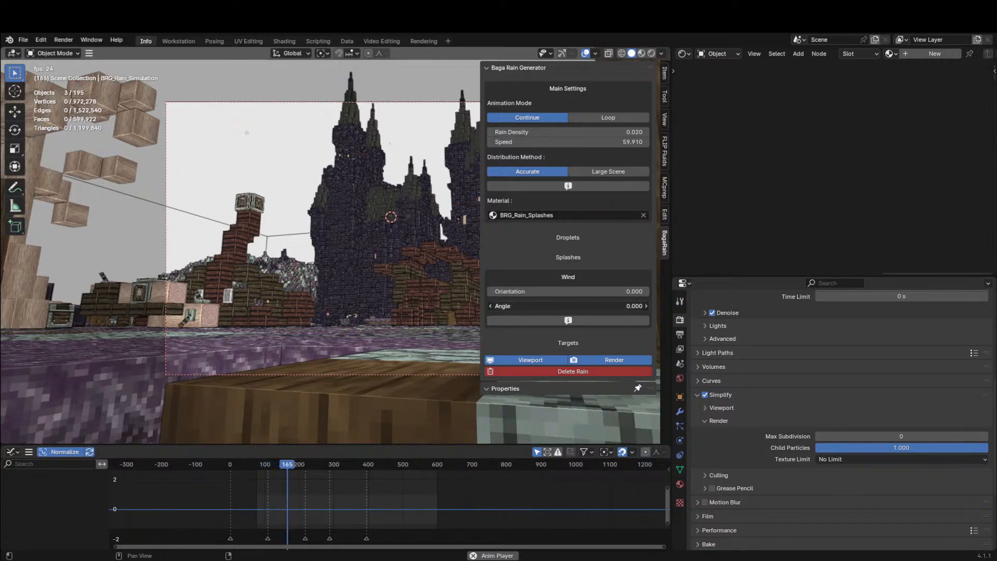
mouse_move(553, 306)
mouse_down()
mouse_move(591, 305)
mouse_move(551, 292)
mouse_up()
click(588, 293)
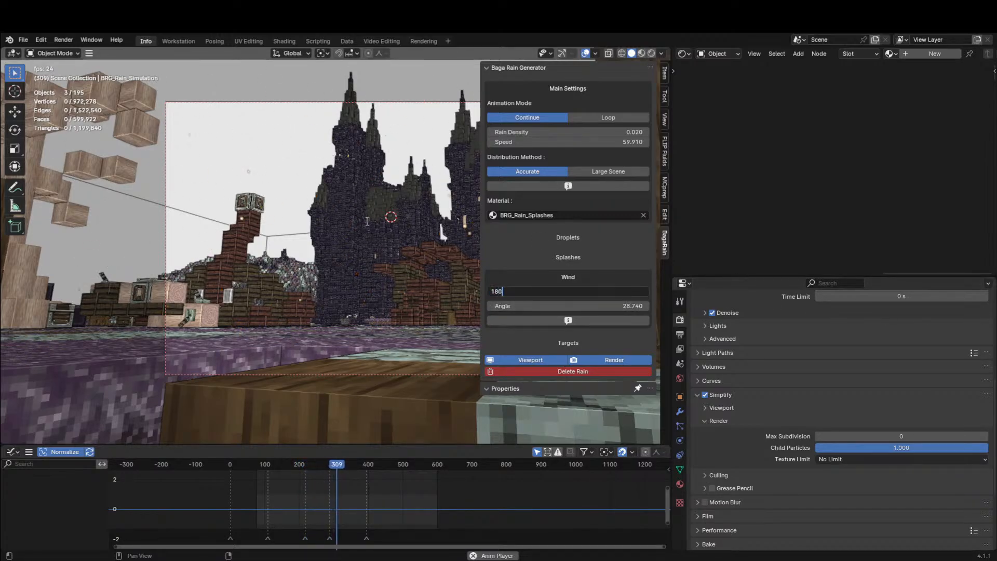
key(Return)
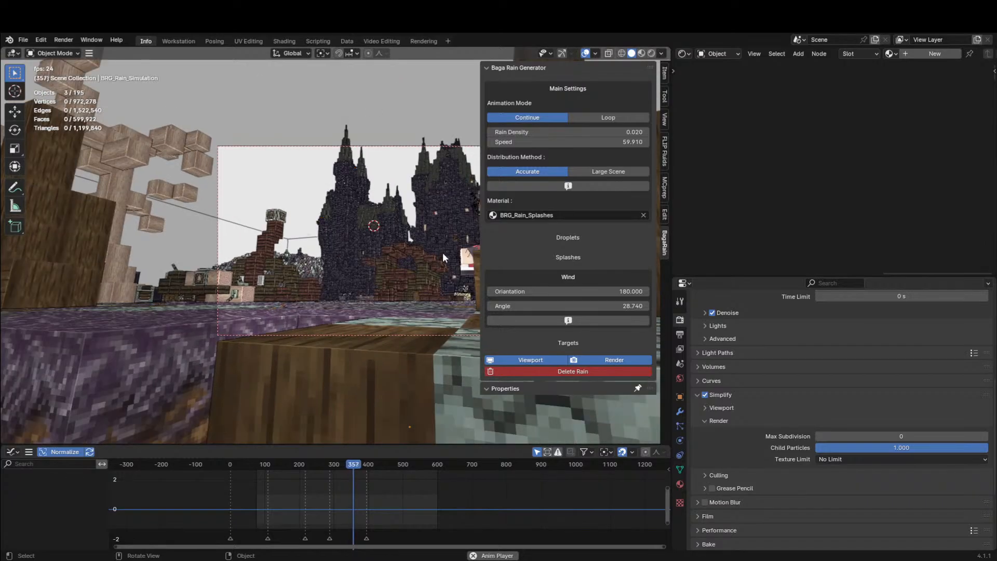
key(n)
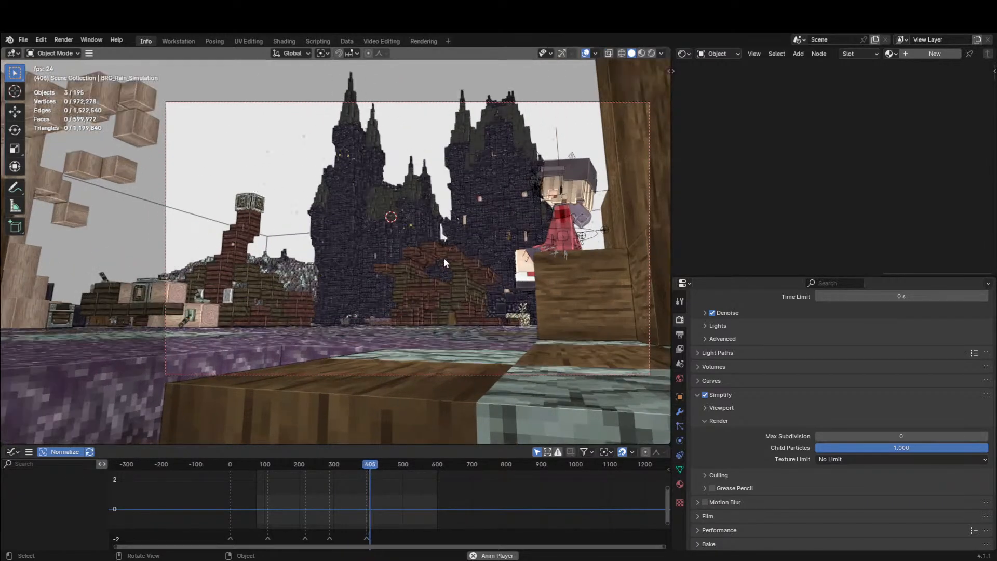
key(space)
Switch the rain display from Point to Droplets and look at it in the camera view.
key(n)
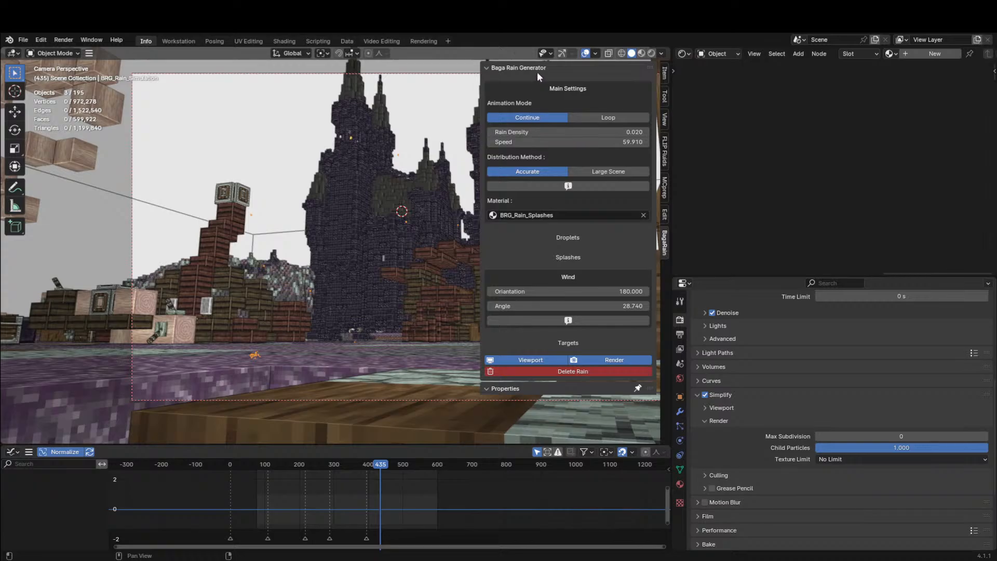
click(550, 86)
click(568, 129)
click(569, 128)
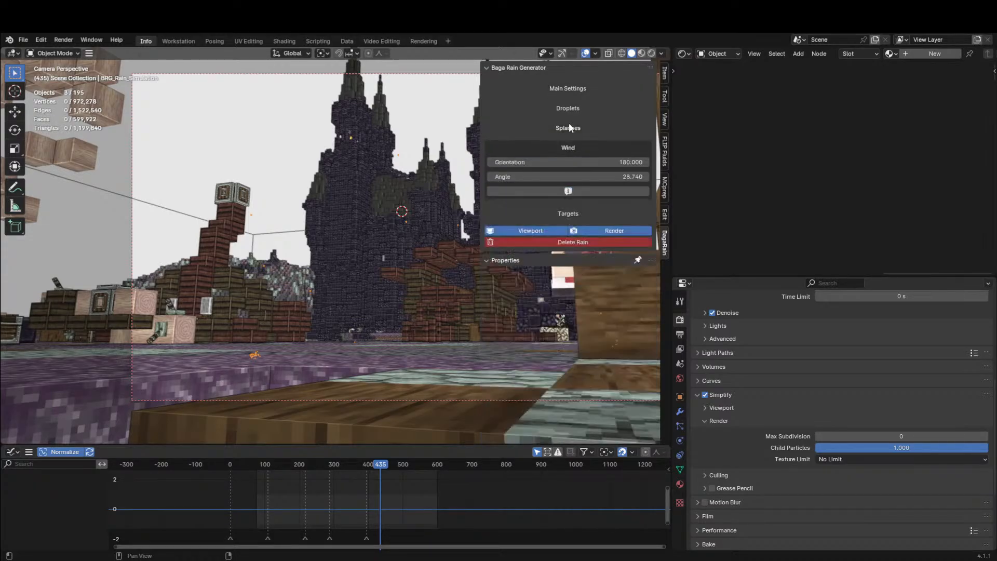
click(568, 109)
click(577, 152)
key(n)
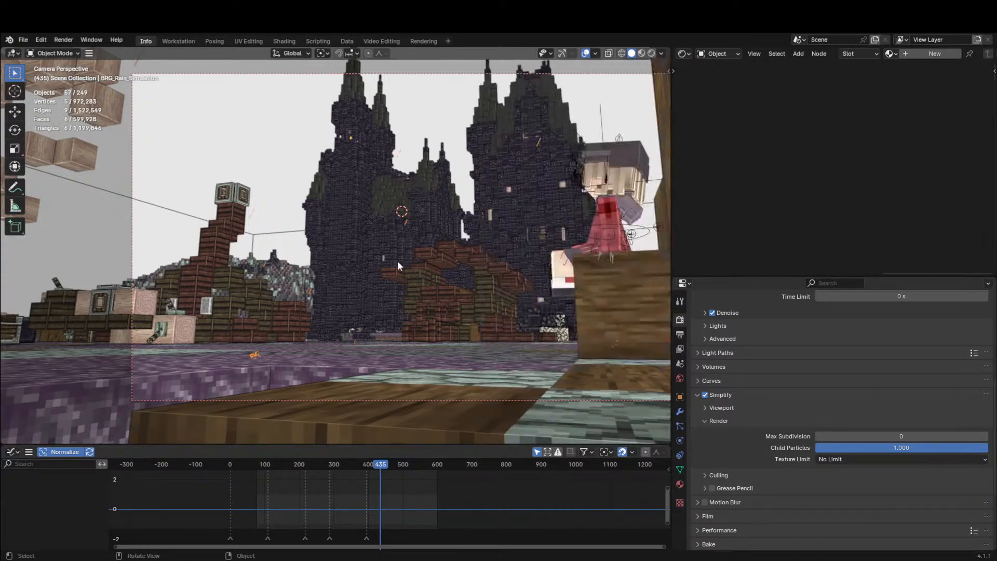
key(n)
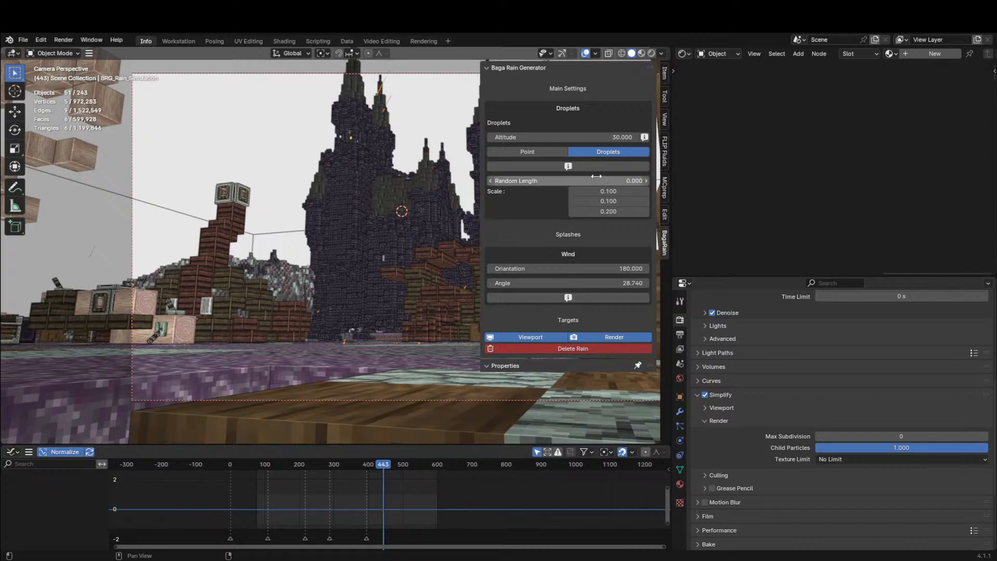
Set the droplet scale to 0.35, 0.35 and 0.67 while previewing the rain in Material Preview with overlays hidden.
mouse_move(596, 176)
mouse_down()
mouse_move(635, 181)
mouse_move(597, 181)
mouse_move(613, 181)
mouse_move(597, 181)
mouse_move(639, 212)
mouse_move(612, 212)
mouse_up()
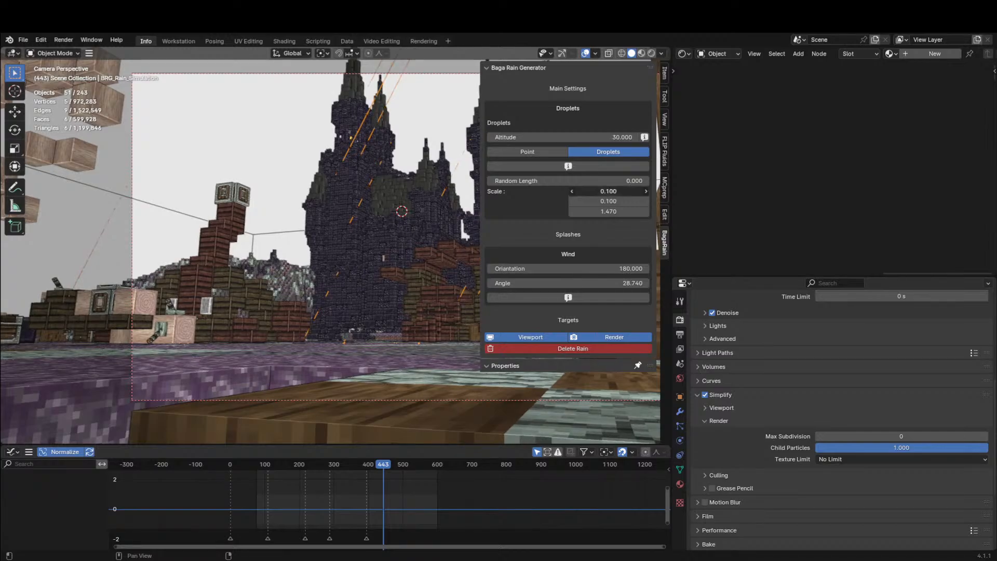
key(n)
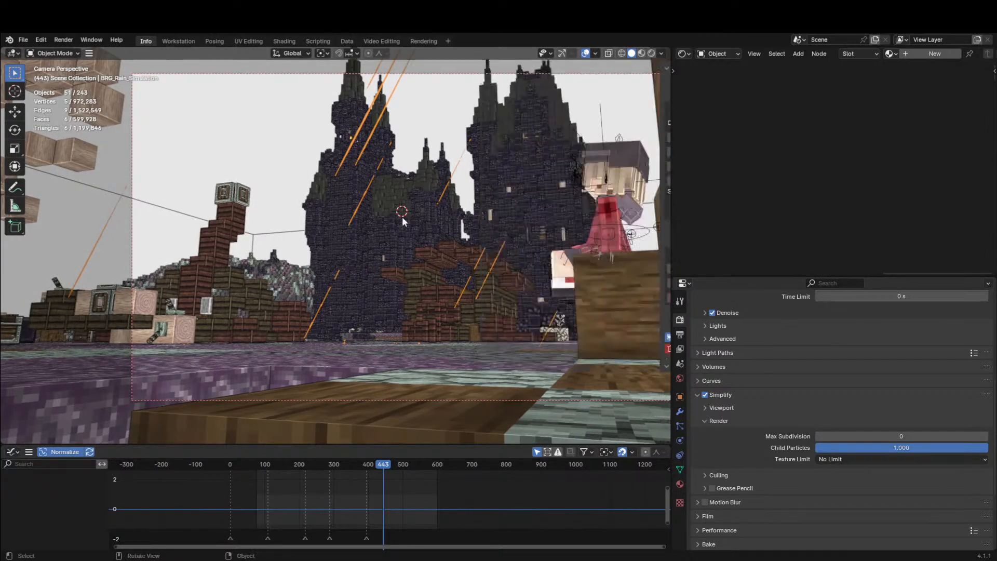
click(643, 52)
click(586, 54)
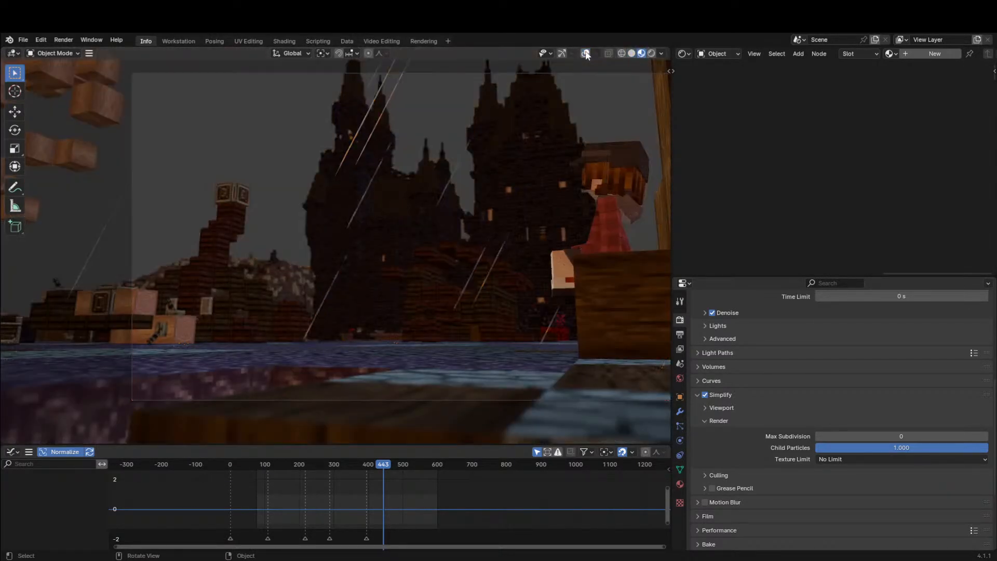
key(space)
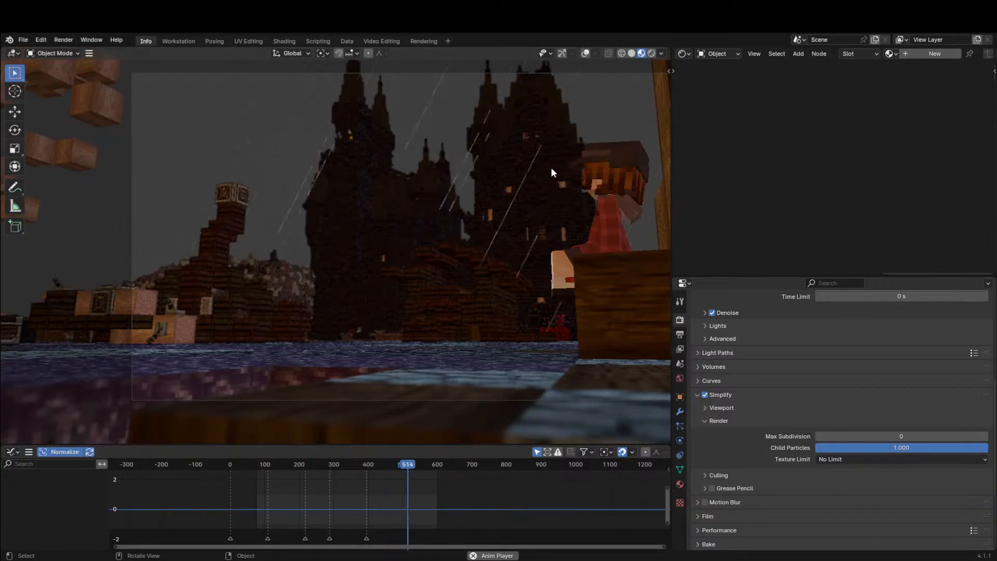
key(n)
drag(611, 211, 586, 211)
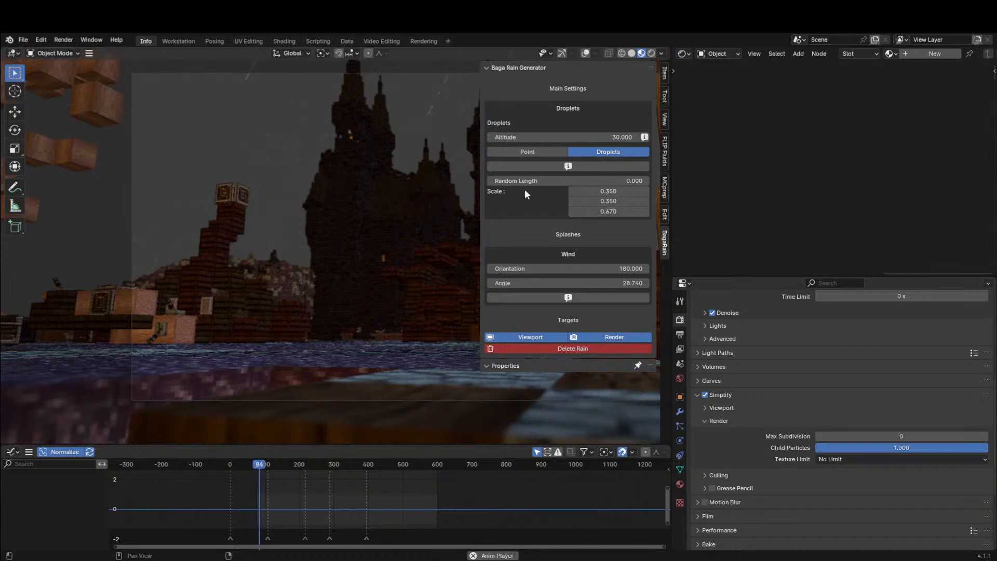
Try rain speeds of 100 and 75, and set the rain density to 0.01.
scroll(572, 84, up, 6)
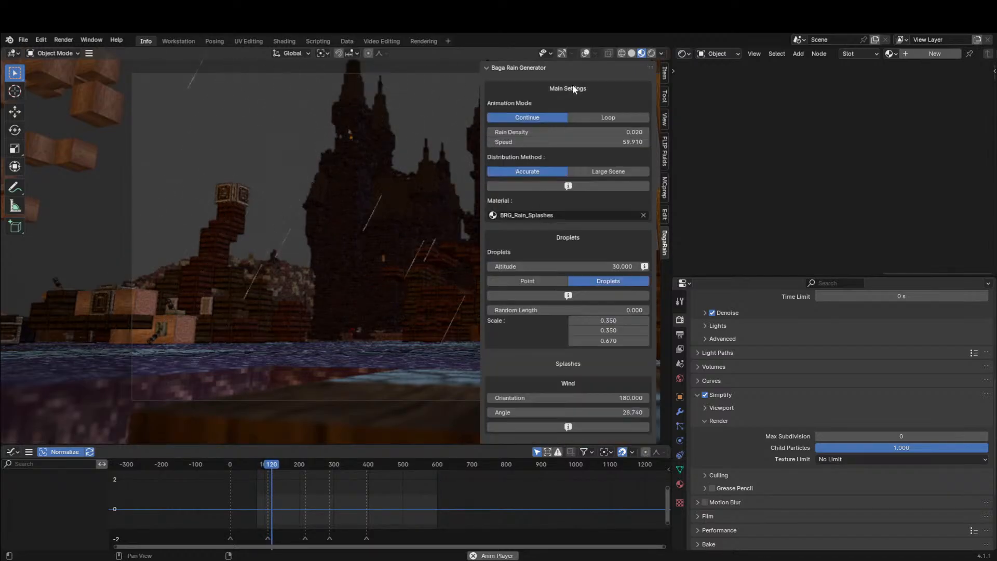
click(593, 139)
text(100)
key(Return)
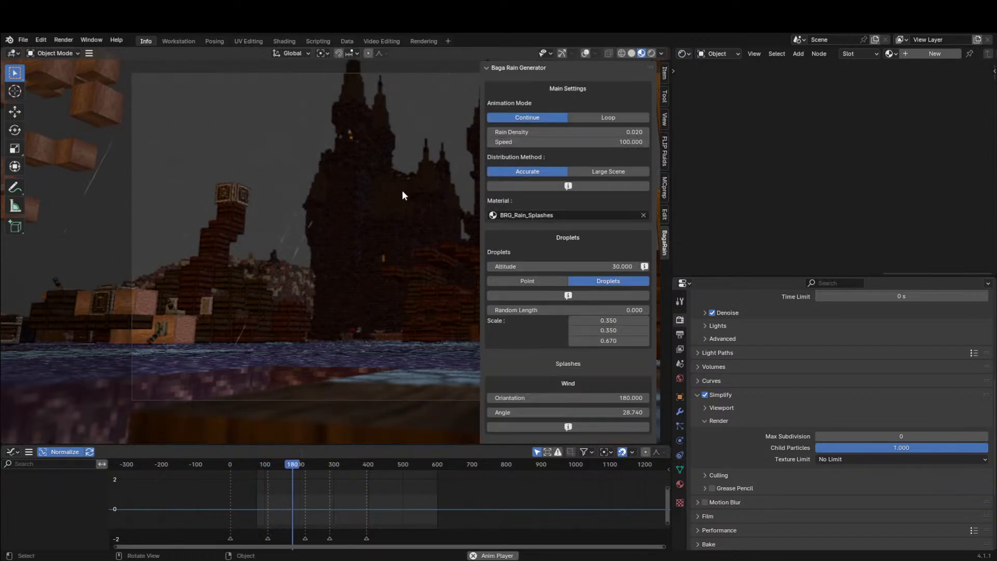
click(569, 142)
text(75)
key(Return)
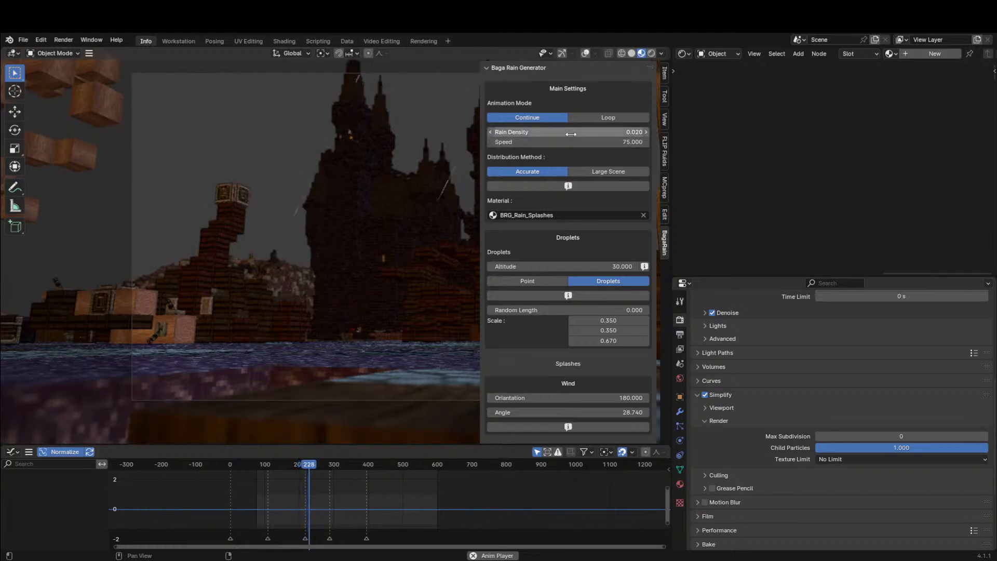
click(571, 133)
text(0.01)
key(Return)
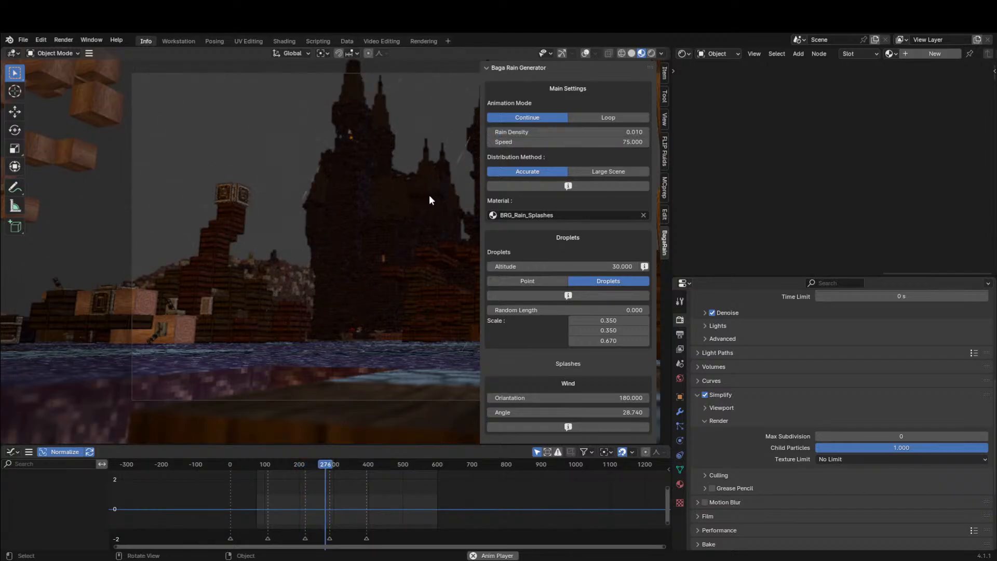
Try rain speeds of 50 and 60 while the animation plays, and settle on 70.
key(n)
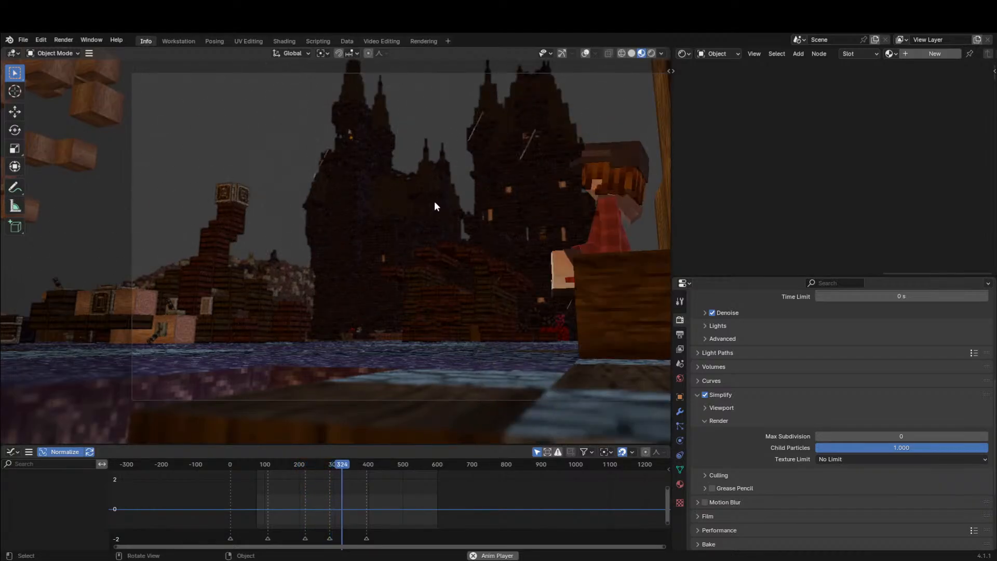
key(n)
click(613, 142)
text(50)
key(Return)
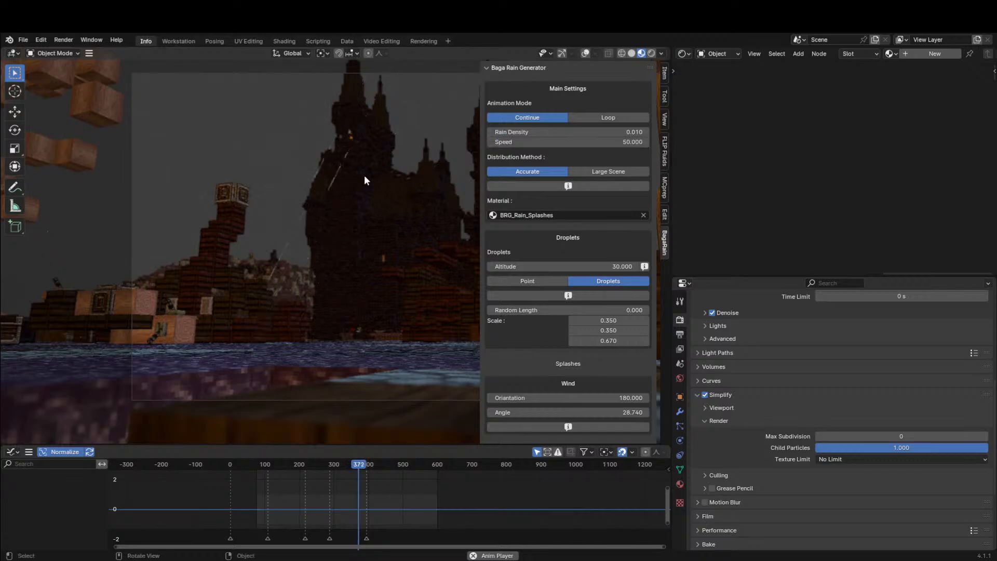
click(568, 142)
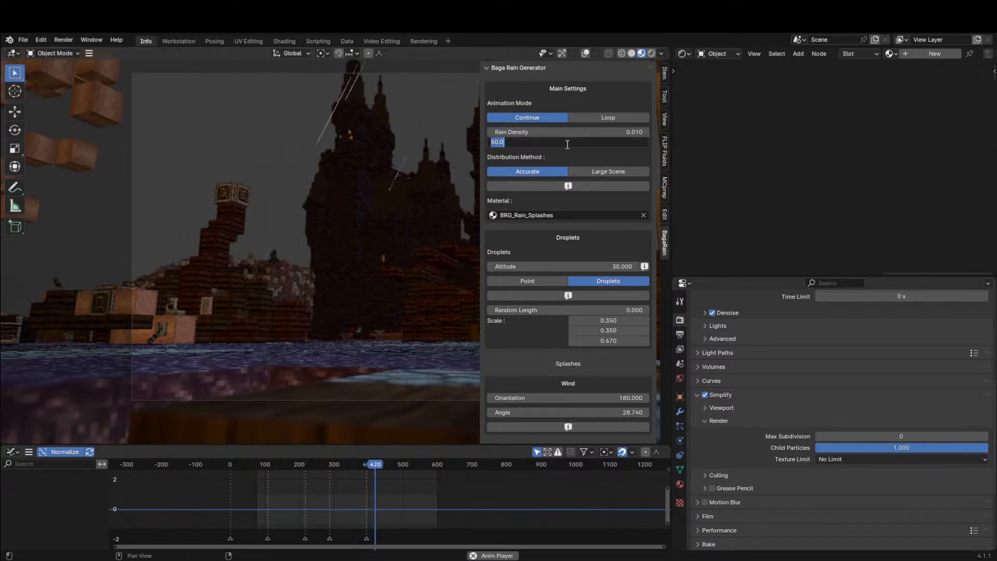
text(60)
key(Return)
click(540, 140)
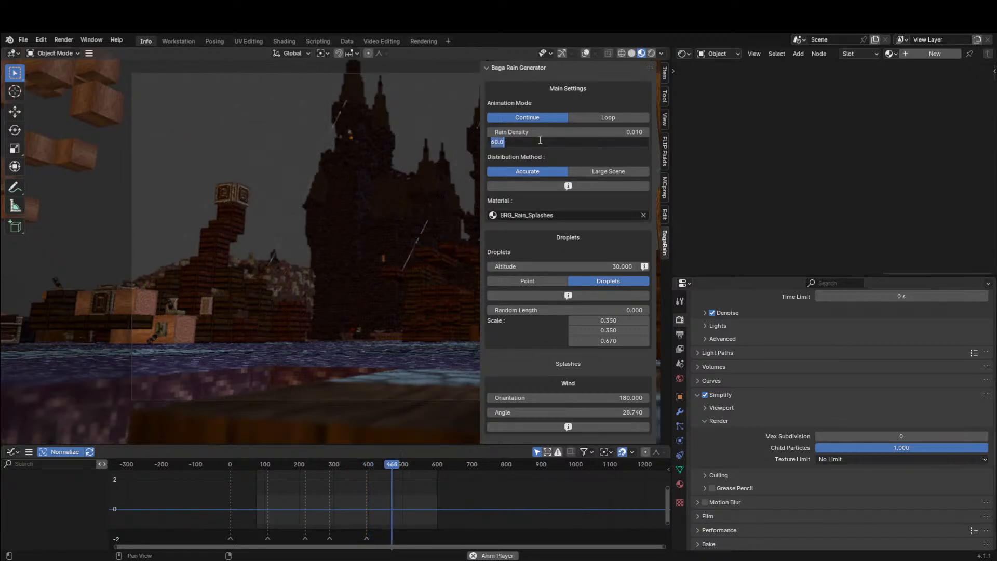
text(70)
key(Return)
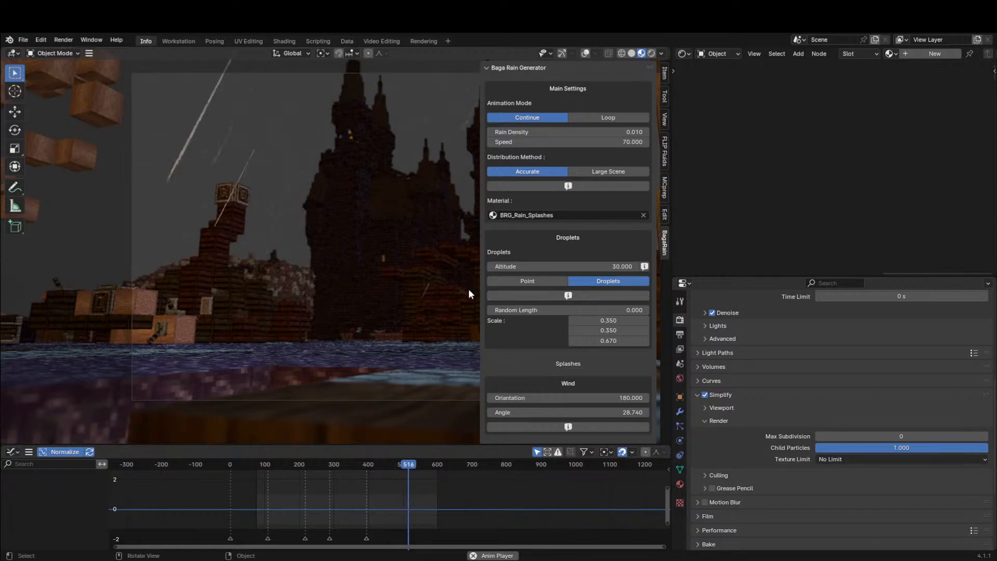
Return the viewport to Solid shading and review the rain's target and splash settings.
click(632, 53)
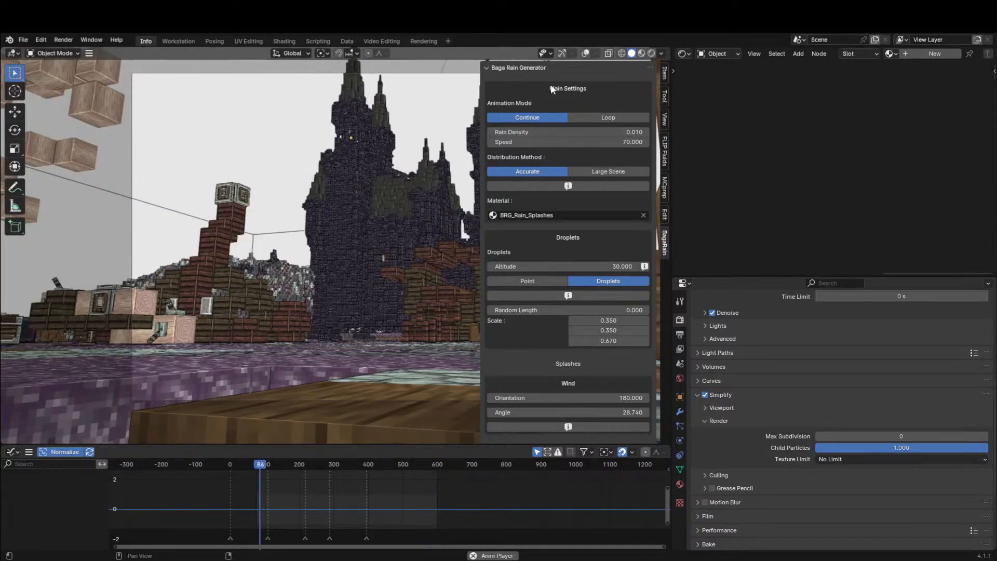
click(552, 89)
click(558, 253)
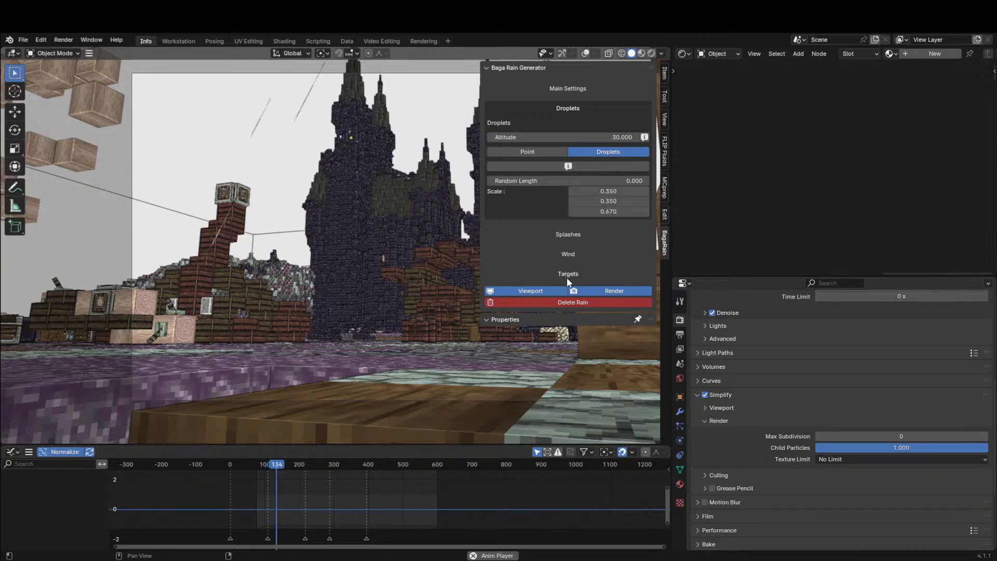
click(567, 274)
click(566, 274)
click(571, 234)
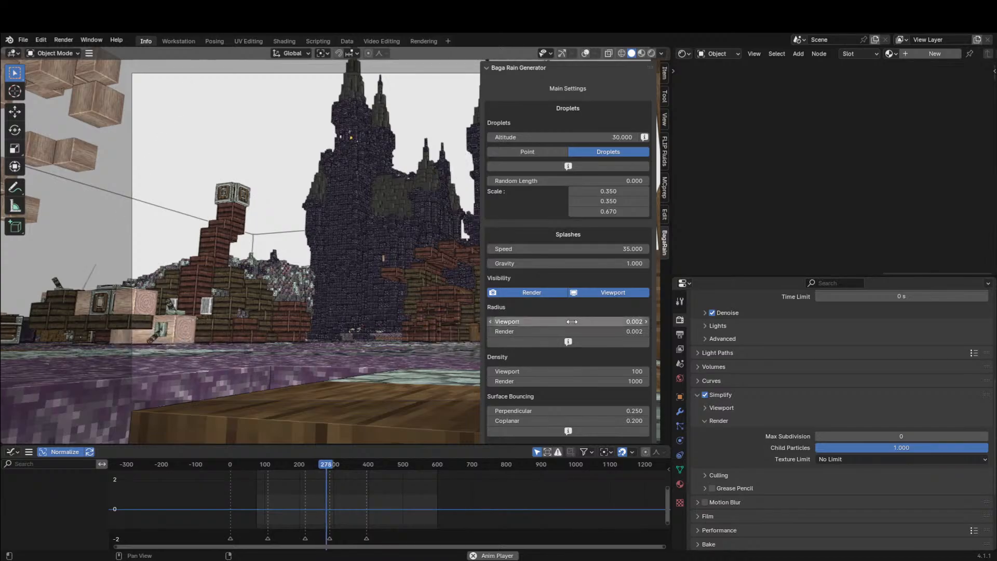
mouse_move(572, 322)
mouse_down()
mouse_move(592, 321)
mouse_move(572, 325)
mouse_up()
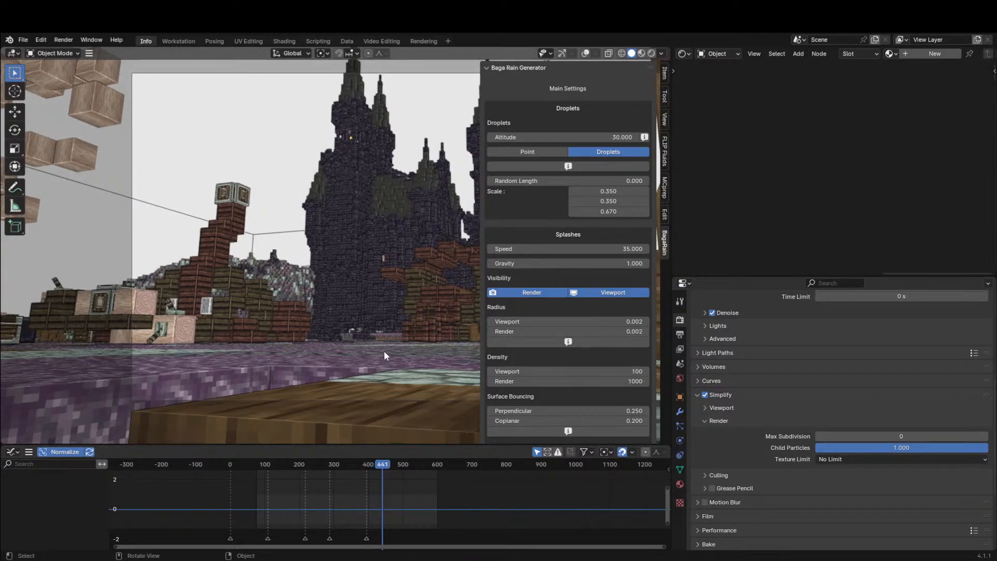
key(n)
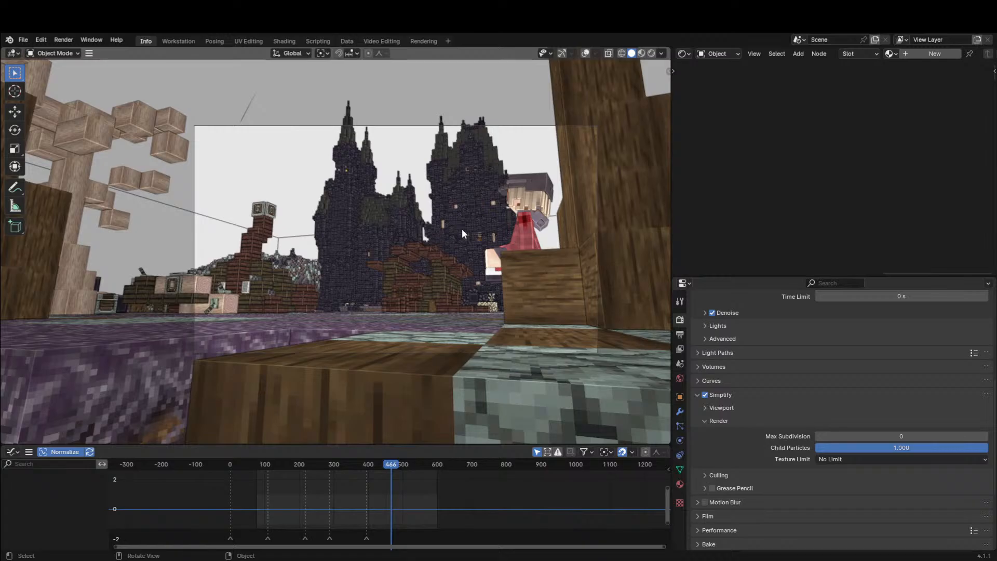
Start a test render of frame 466 to check the rain, stop it early and return to the Info workspace.
click(424, 41)
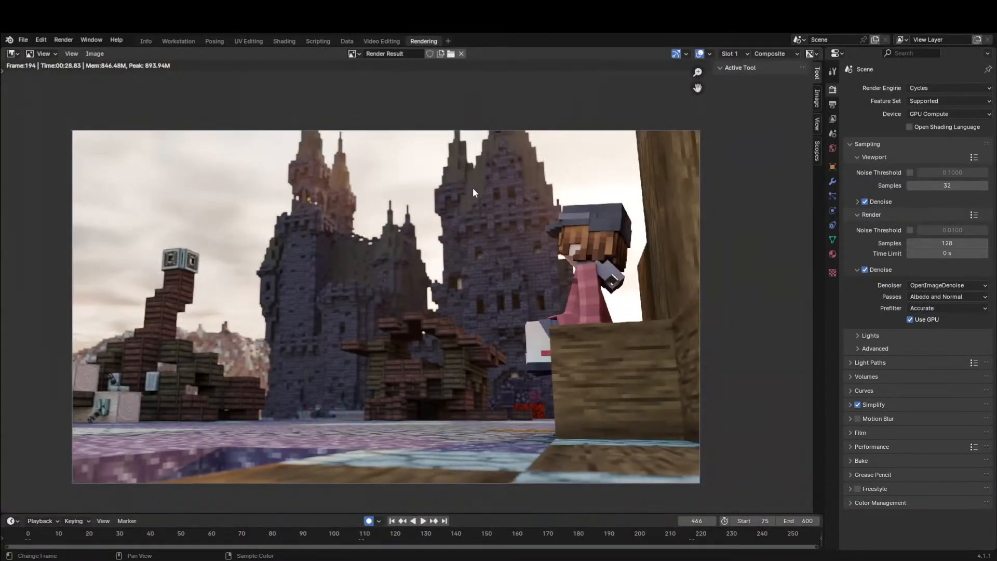
key(F12)
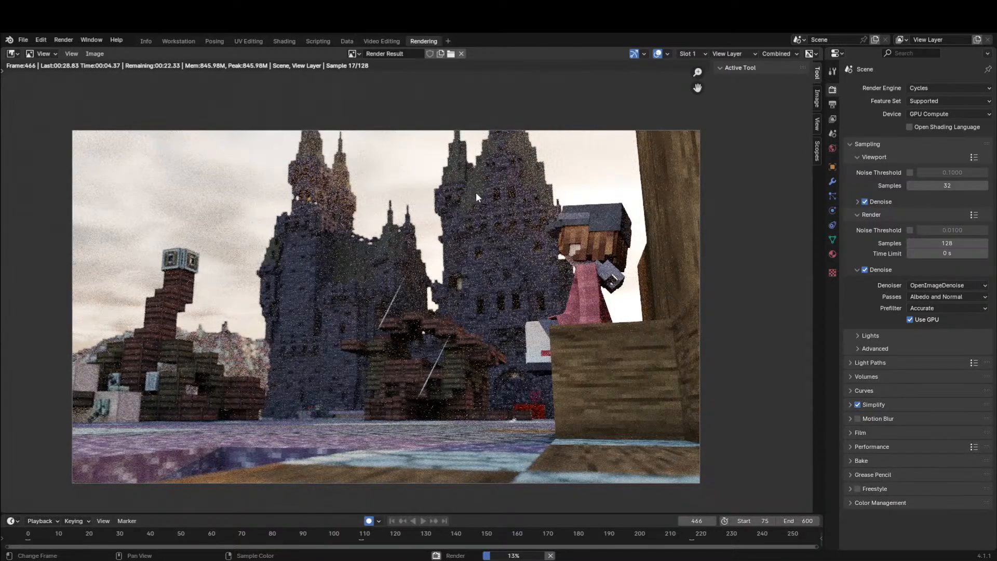
key(Escape)
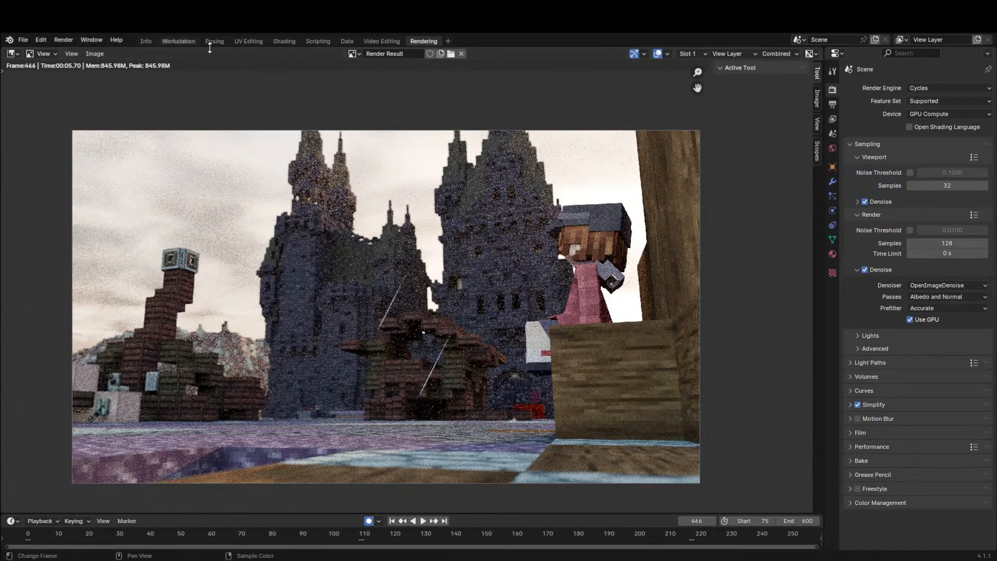
click(169, 41)
click(145, 41)
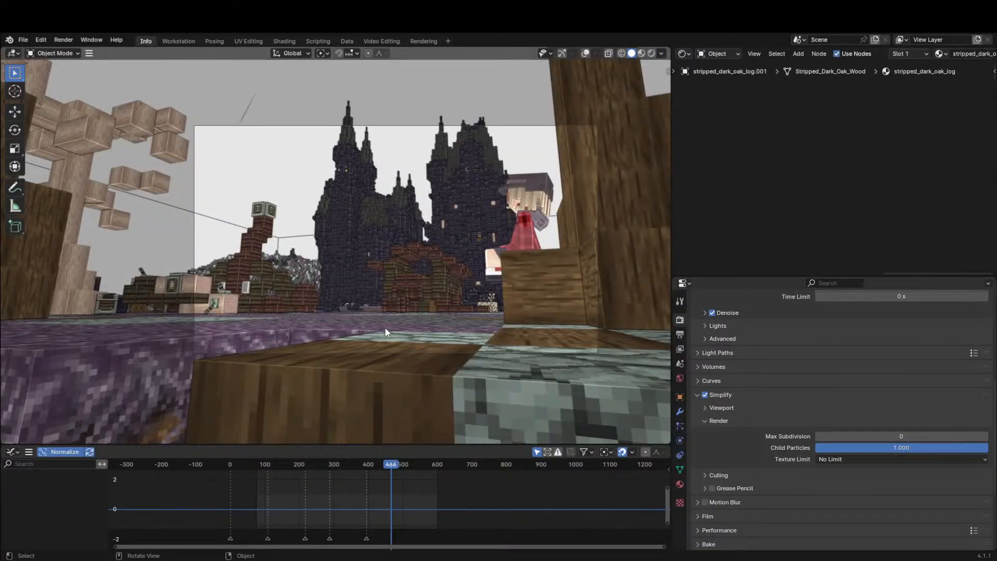
Show the viewport overlays and inspect the ground pieces around the camera from above.
click(585, 53)
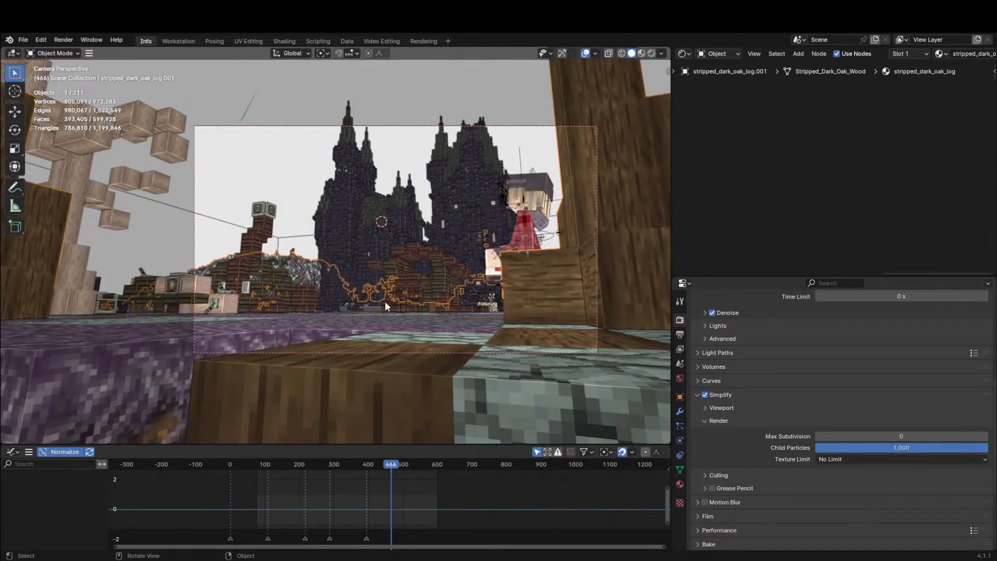
click(386, 327)
key(g)
right_click(396, 318)
middle_drag(397, 318, 400, 320)
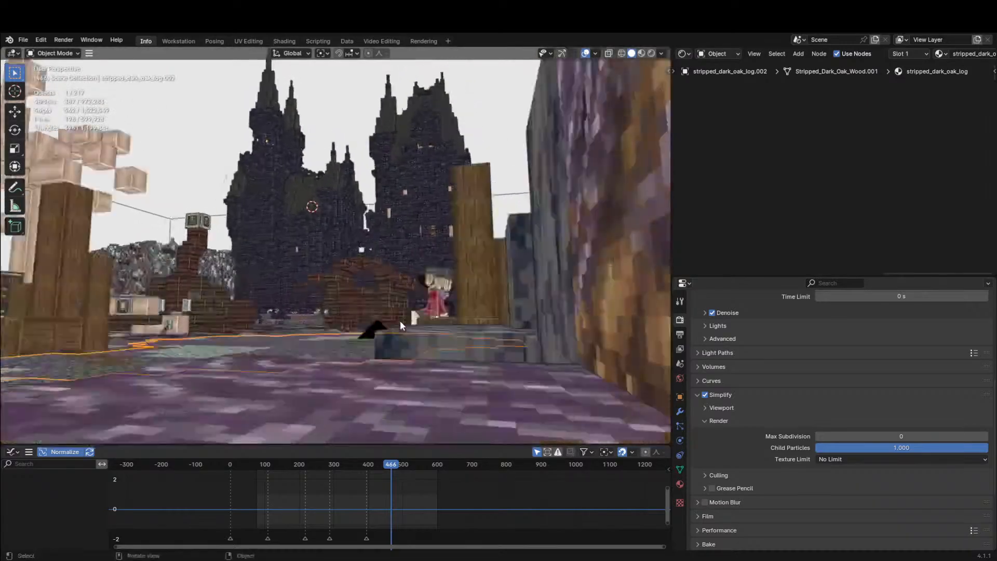
key(shift+grave)
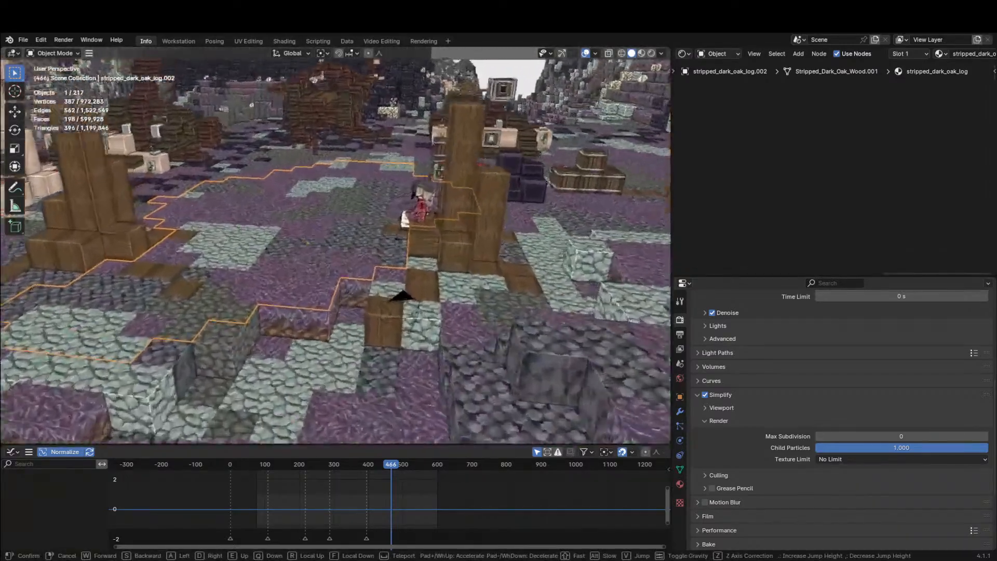
key(w)
key(s)
click(405, 347)
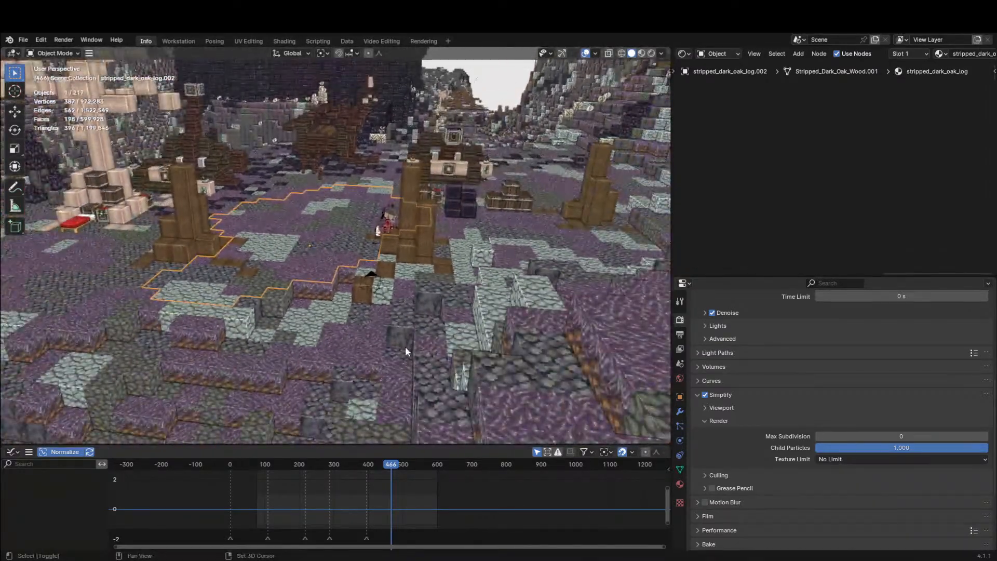
Isolate the large stripped_dark_oak_log.001 terrain in Edit Mode and circle-select the faces around the camera from the top view.
click(395, 273)
key(Tab)
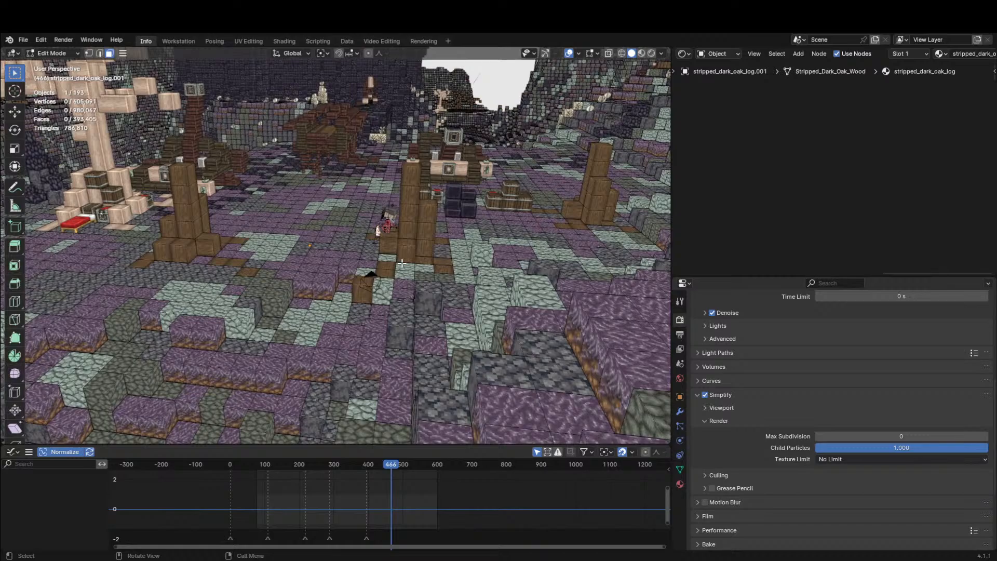
key(KP_7)
key(KP_Divide)
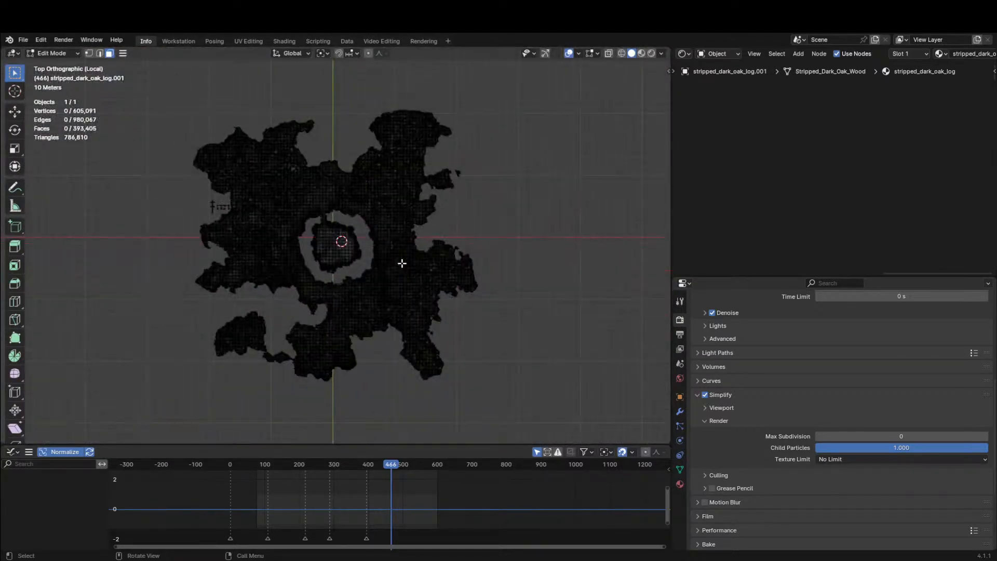
key(KP_0)
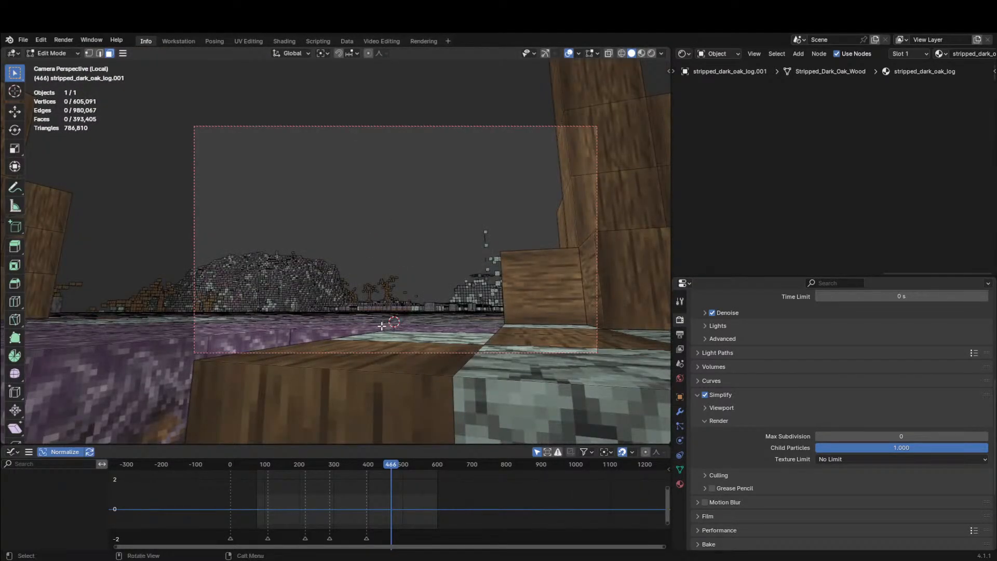
key(KP_7)
scroll(378, 178, up, 5)
key(c)
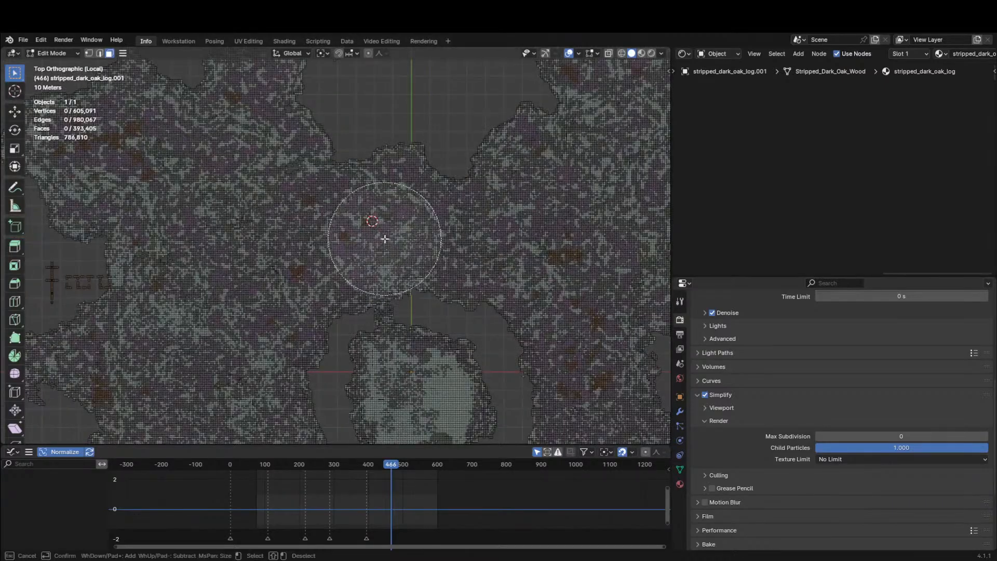
scroll(385, 239, down, 5)
click(375, 231)
middle_drag(374, 231, 314, 221)
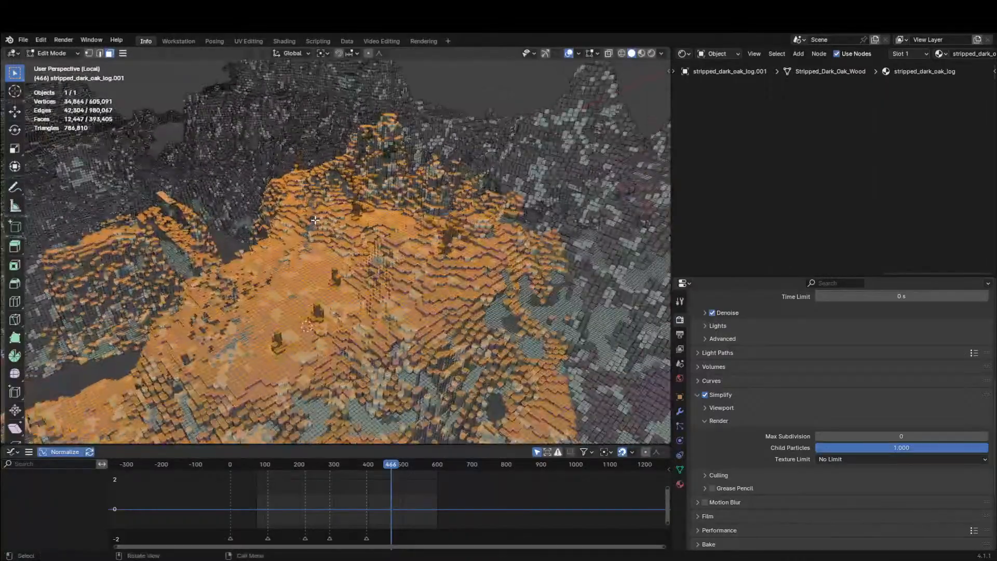
Add the mycelium side faces in front of the camera to the terrain selection, working from the camera view.
key(KP_0)
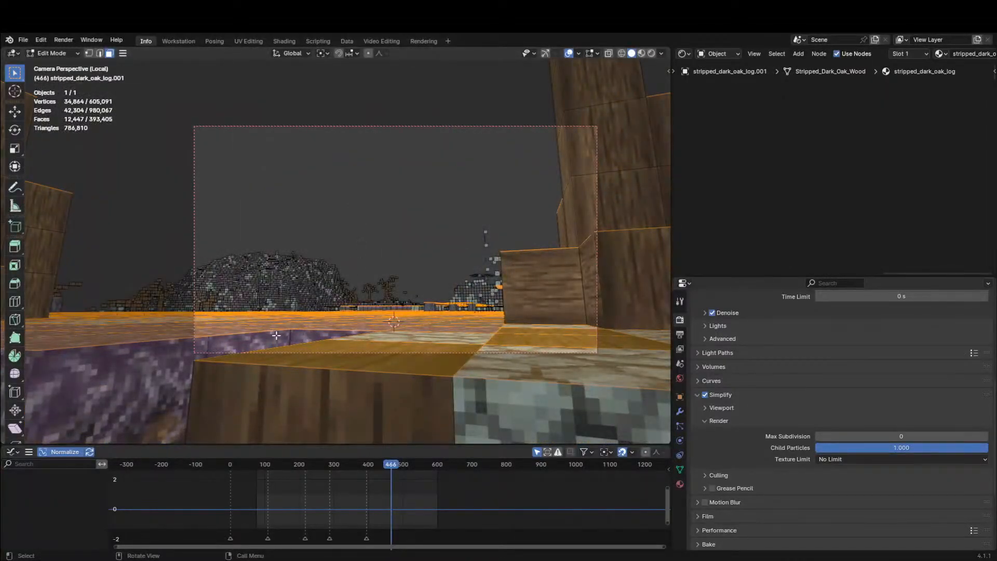
shift+click(245, 346)
shift+click(209, 348)
shift+click(319, 334)
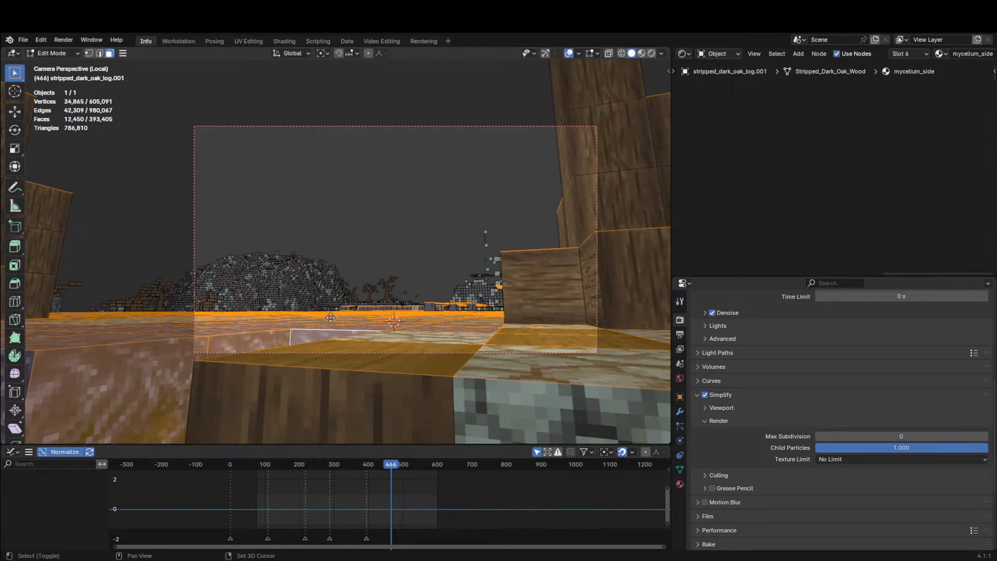
Separate the selected ground faces into their own object and try moving that piece up along Z.
key(p)
click(331, 317)
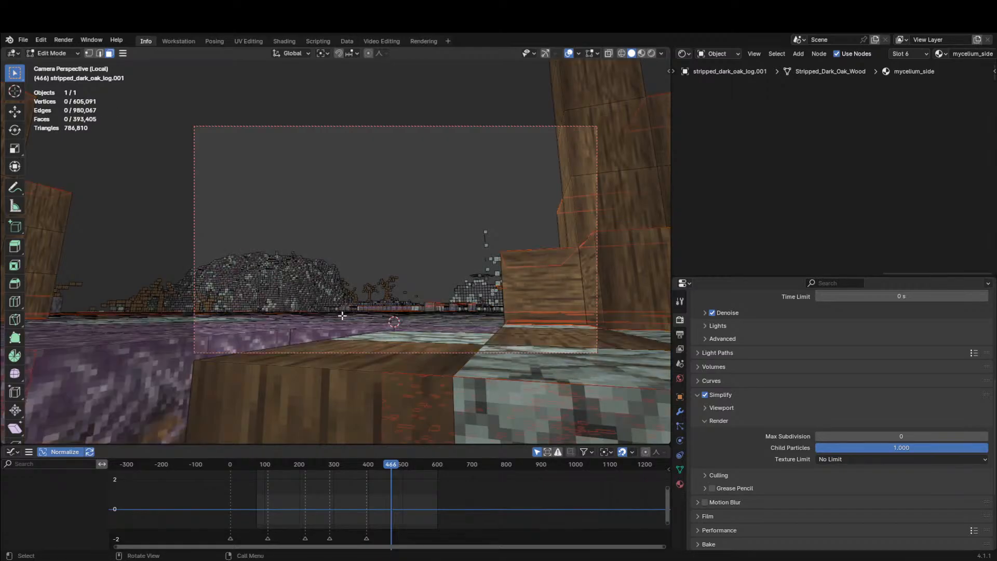
key(Tab)
click(378, 369)
click(379, 366)
click(380, 367)
click(380, 366)
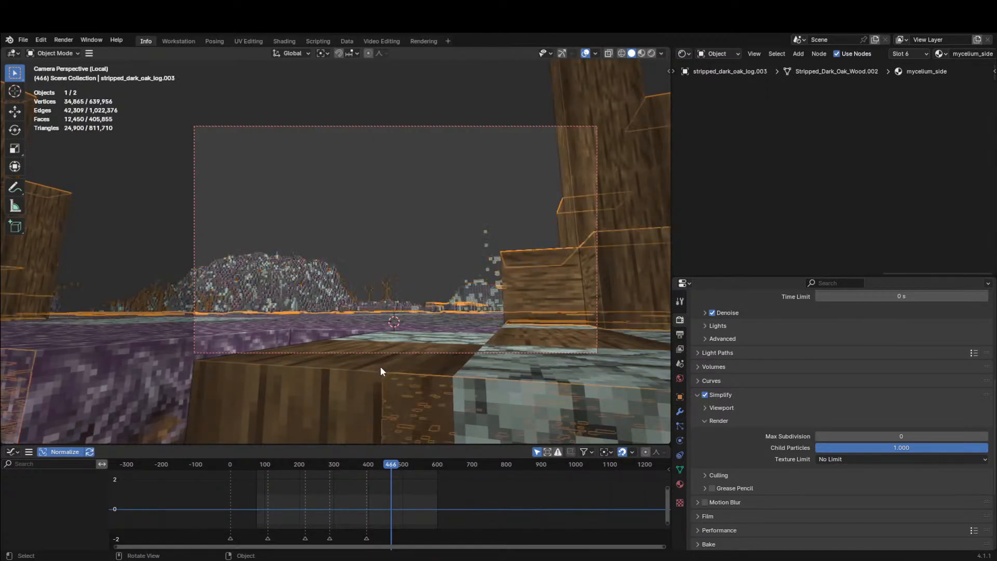
key(g)
key(z)
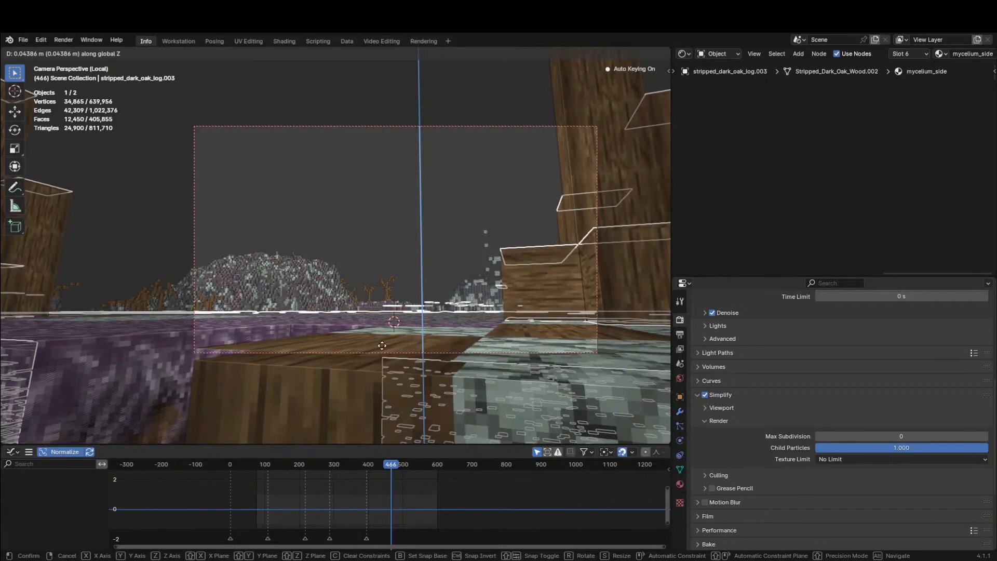
right_click(382, 346)
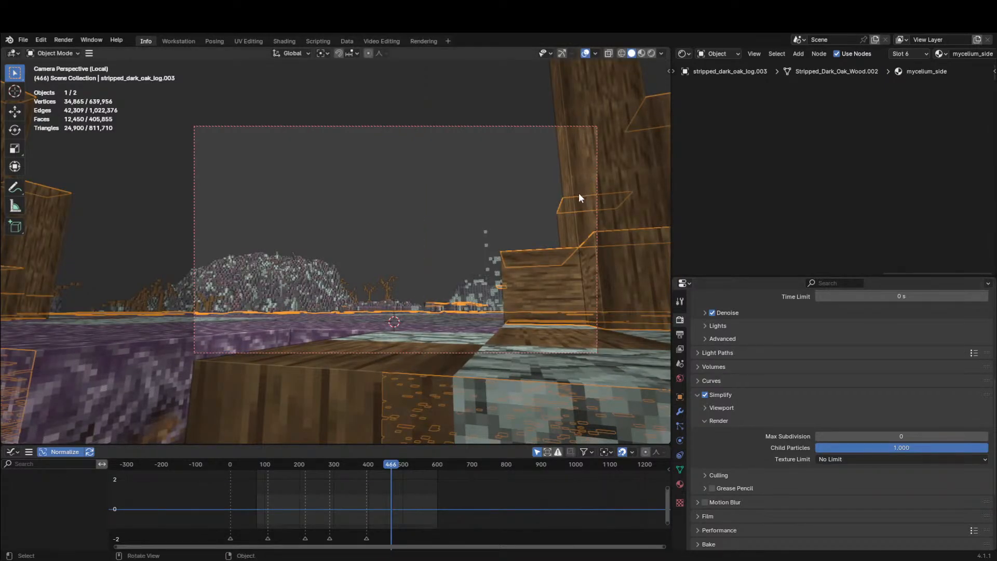
Undo the ground separation, leave the isolated view, and separate the selected terrain faces into their own object again.
key(n)
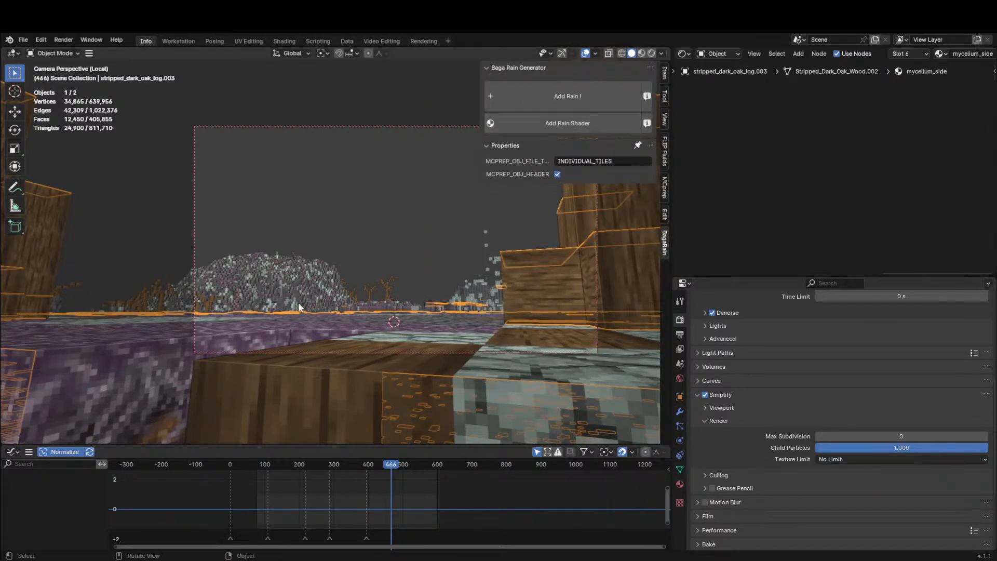
click(339, 389)
key(Tab)
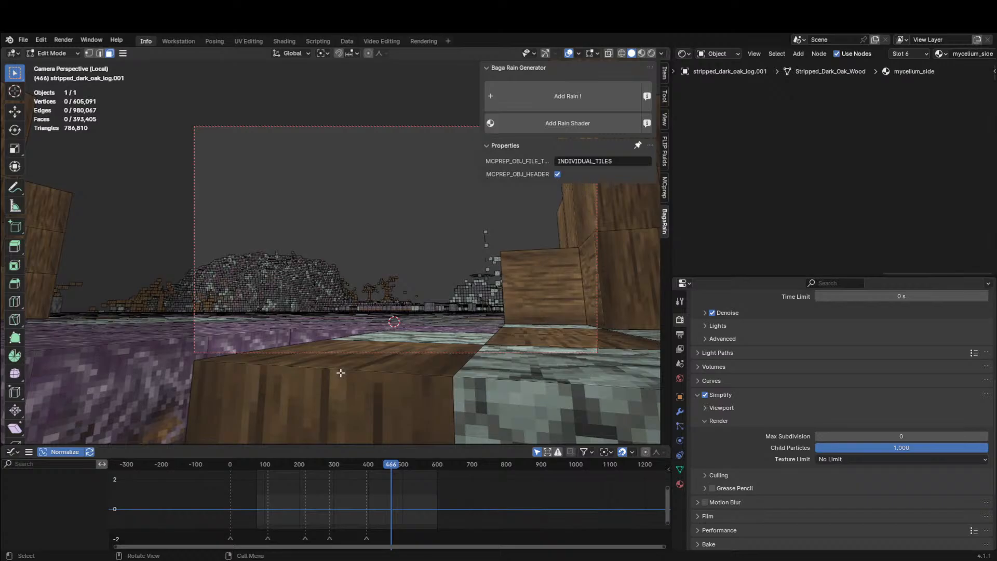
key(Tab)
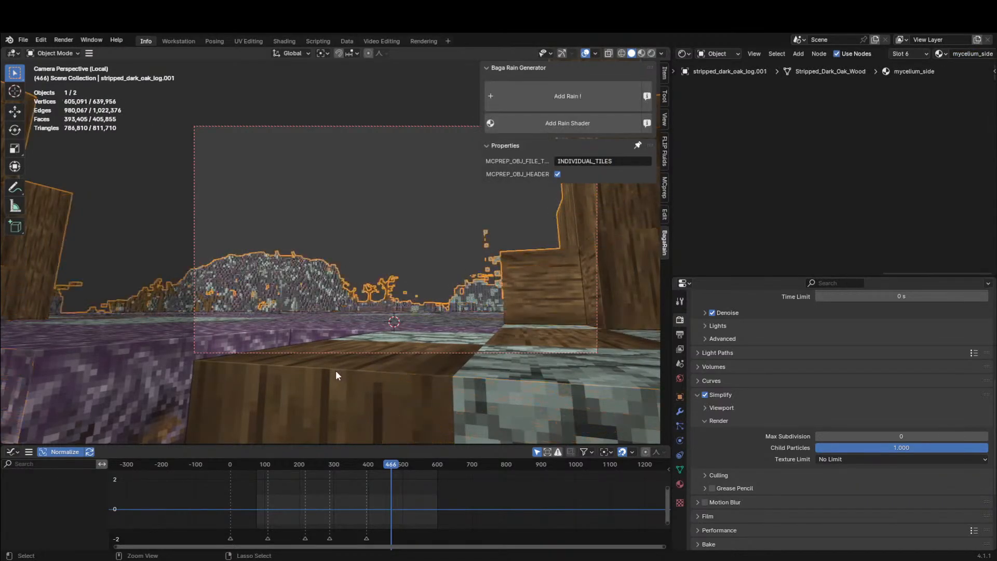
key(a)
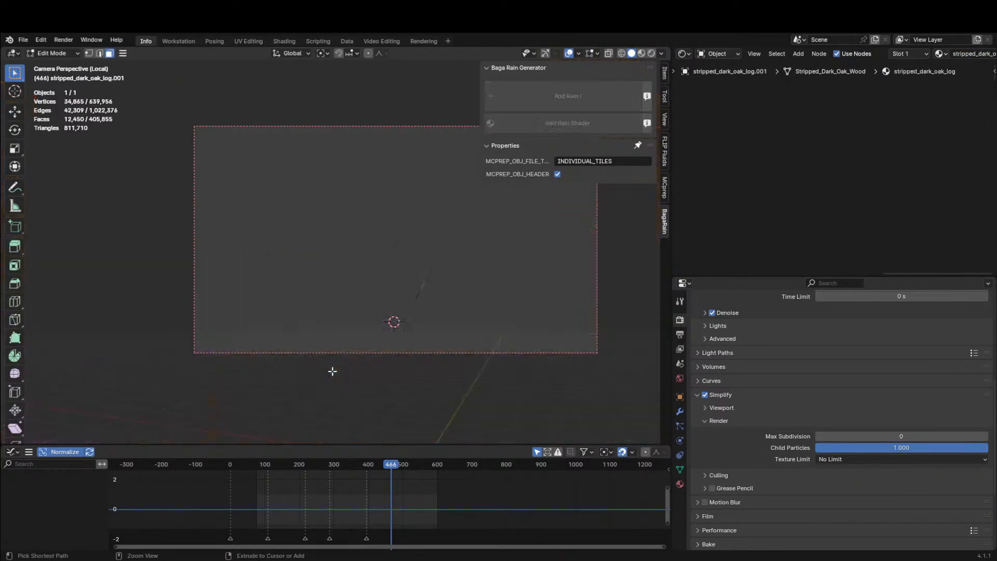
key(slash)
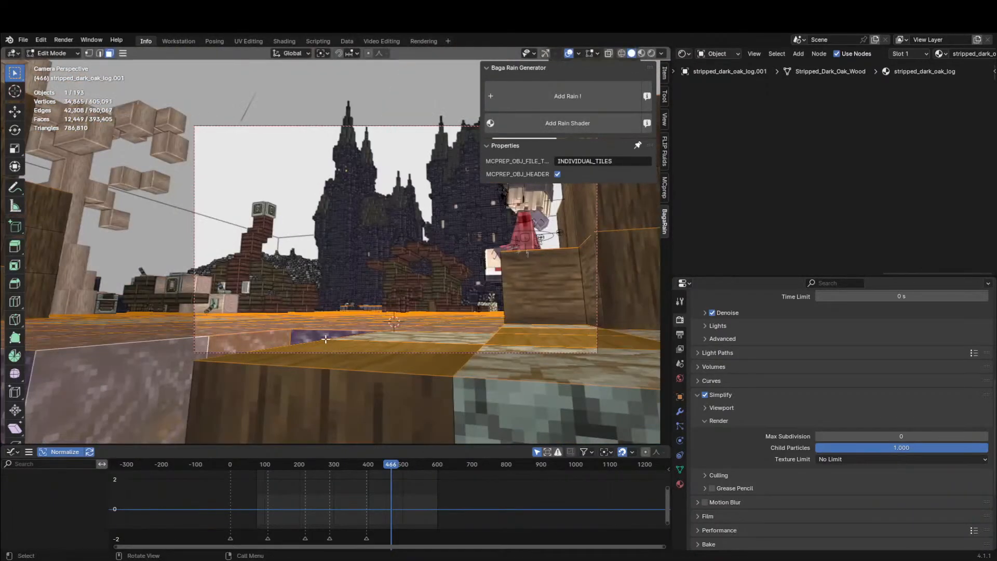
key(p)
click(281, 339)
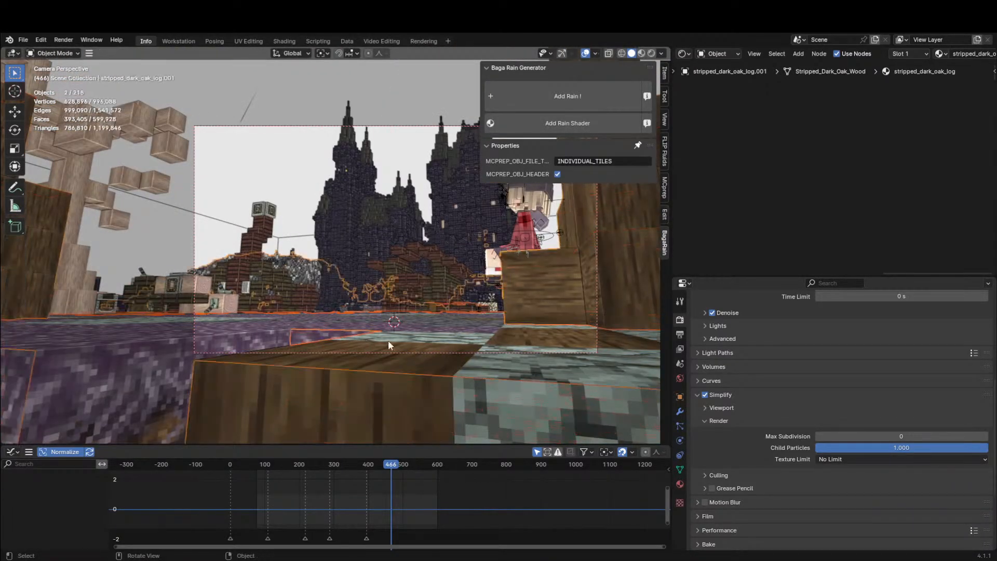
Separate the mycelium side face near the camera from the main terrain and join it to the ground-surface object.
key(Tab)
click(327, 329)
key(Tab)
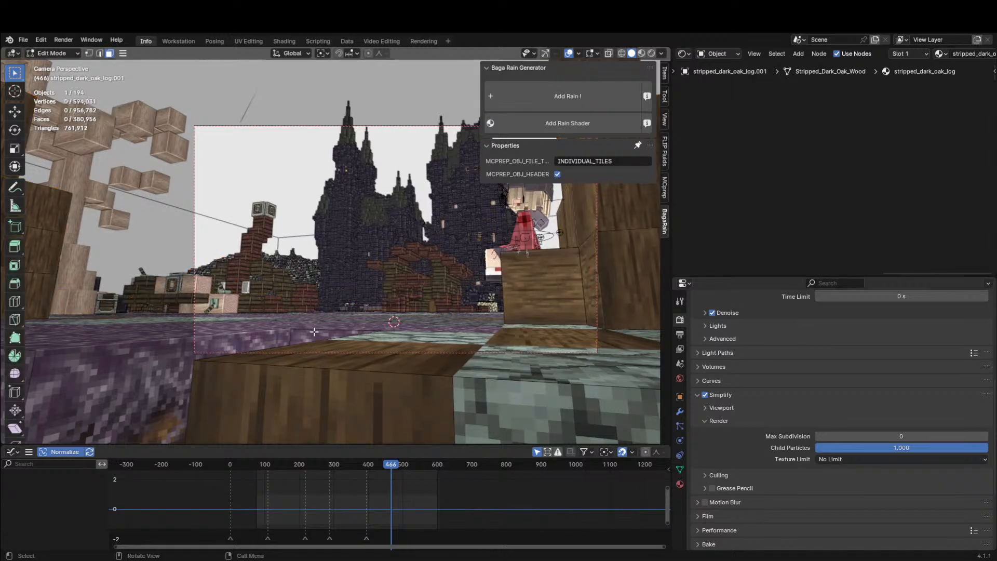
click(315, 332)
key(p)
click(314, 331)
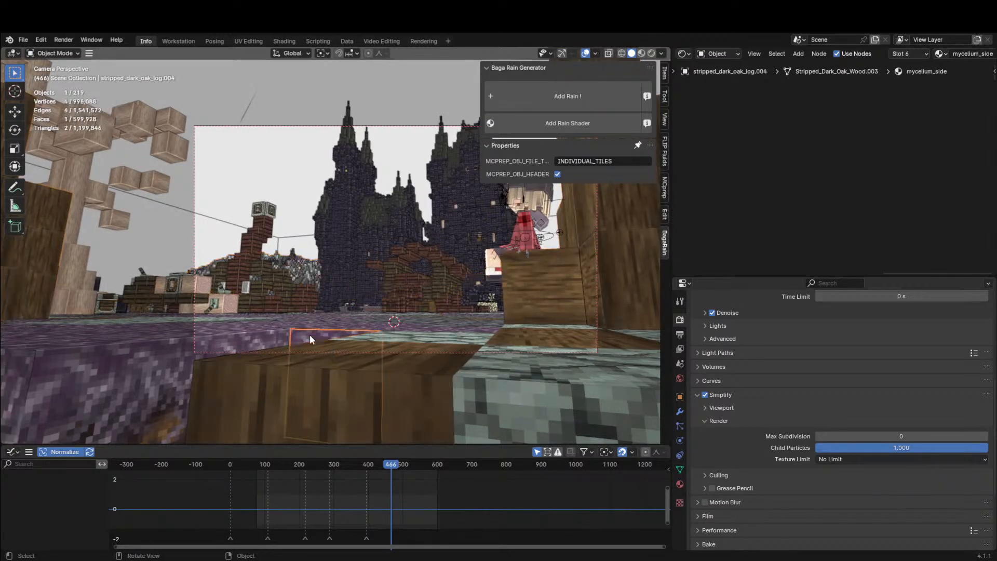
key(Tab)
key(ctrl+j)
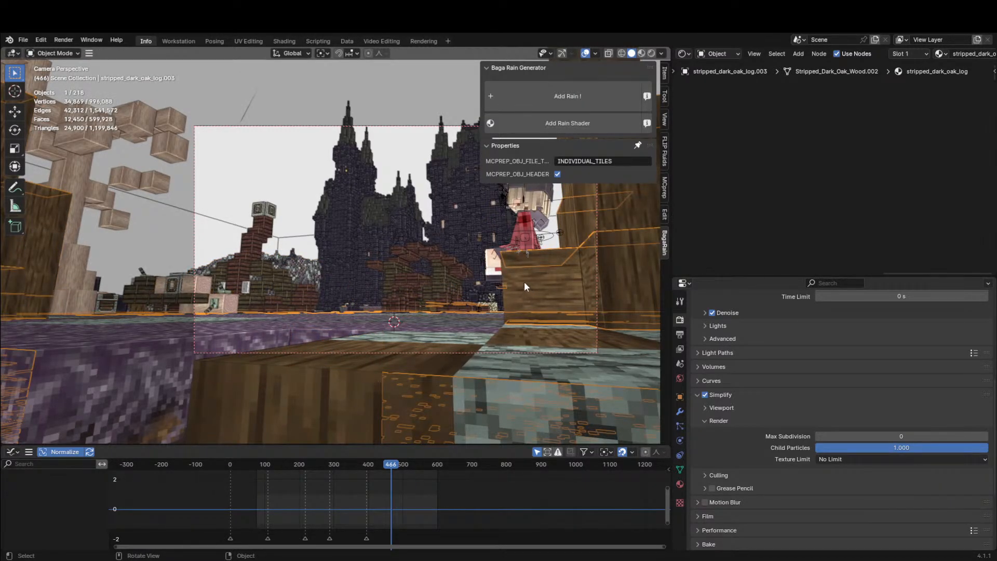
Separate the foreground log faces at the nearby trunk's base and up its side from the main terrain.
click(524, 283)
key(Tab)
click(527, 281)
shift+click(598, 275)
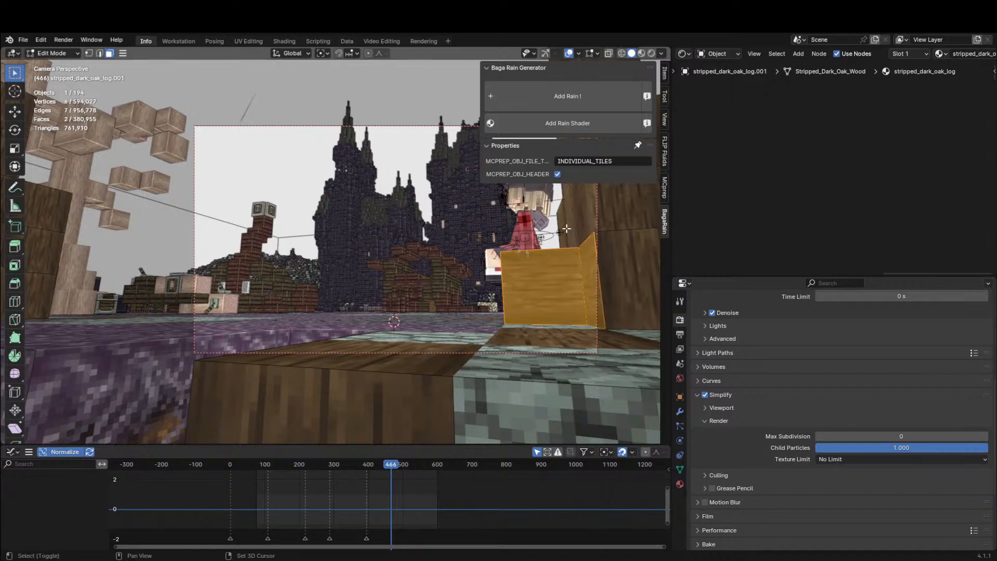
shift+click(565, 218)
shift+click(568, 205)
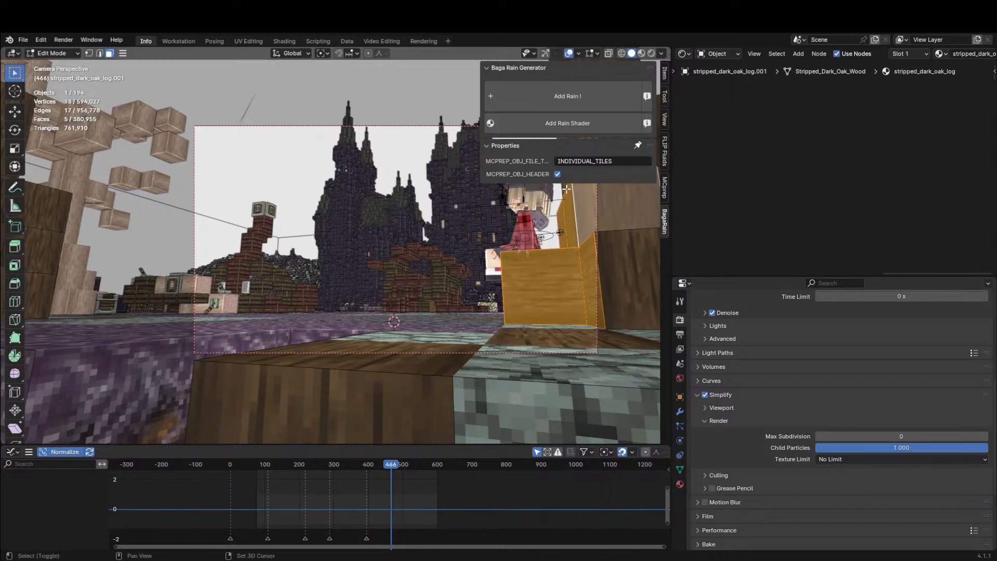
shift+click(567, 188)
shift+middle_drag(567, 189, 539, 246)
shift+click(554, 207)
shift+middle_drag(555, 207, 537, 264)
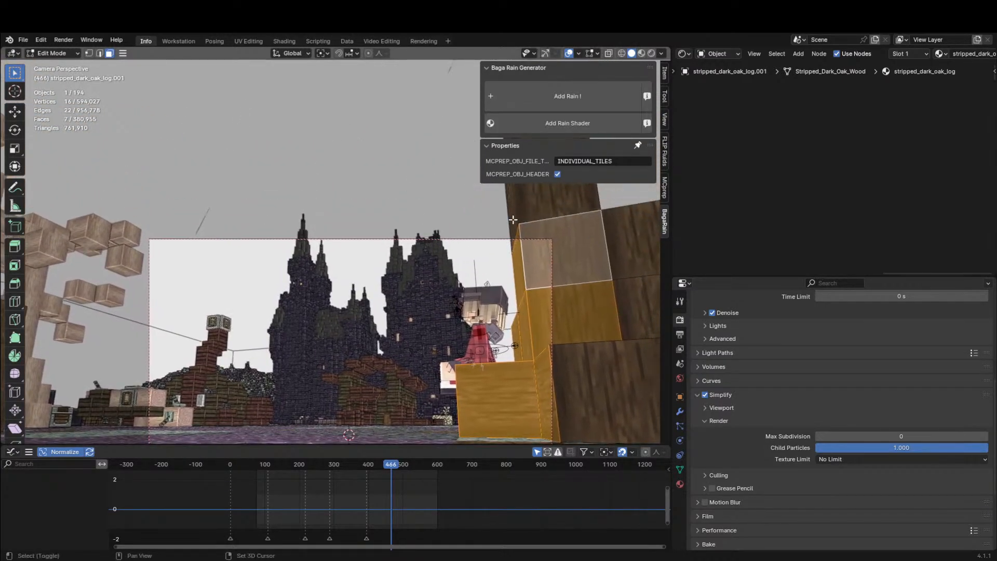
shift+click(513, 220)
key(p)
click(477, 292)
key(Tab)
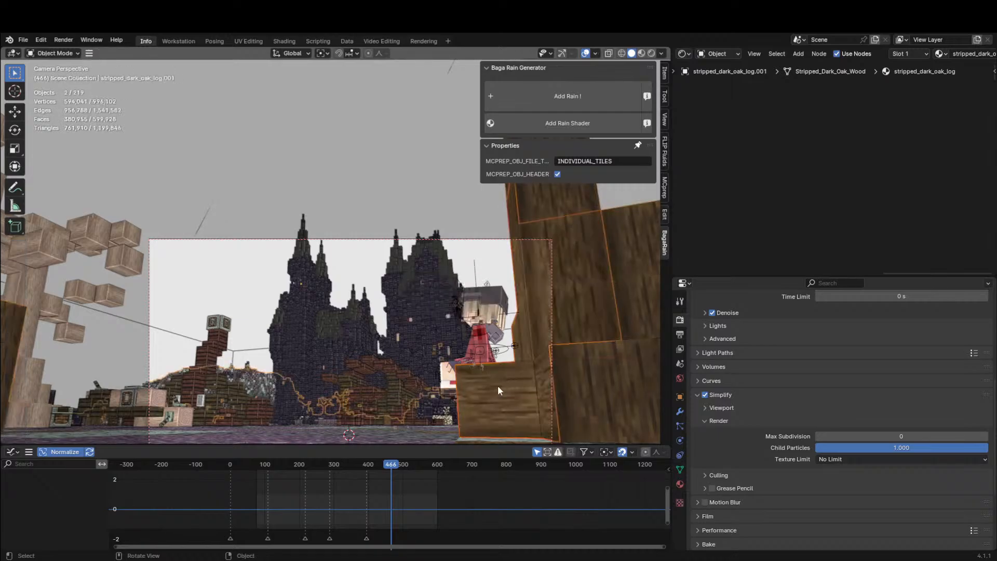
Join the separated trunk faces to the ground-surface object.
click(496, 386)
shift+middle_drag(441, 424, 445, 419)
shift+click(445, 419)
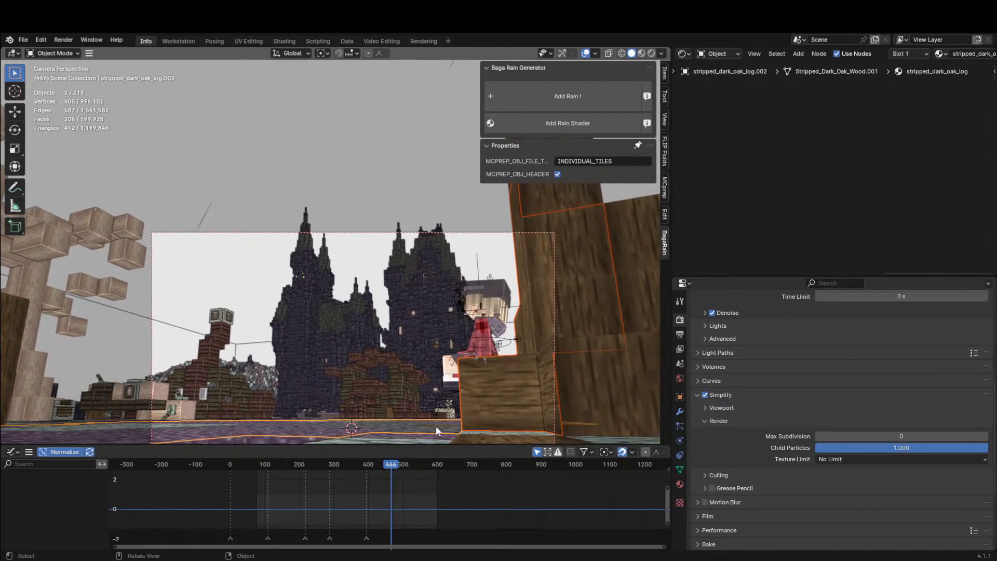
key(ctrl+j)
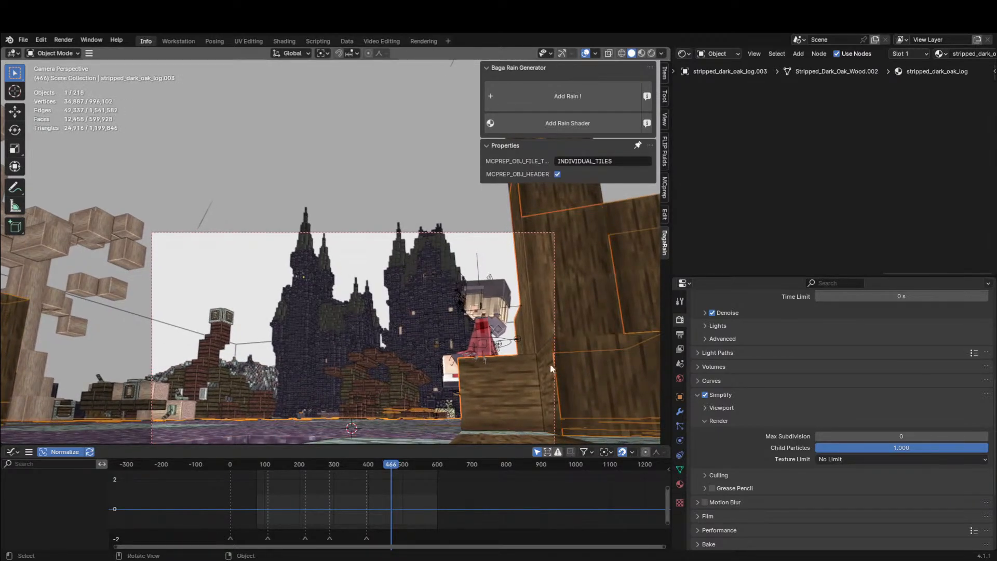
Add the Baga rain shader to the mycelium_top material of the ground-surface object.
click(580, 123)
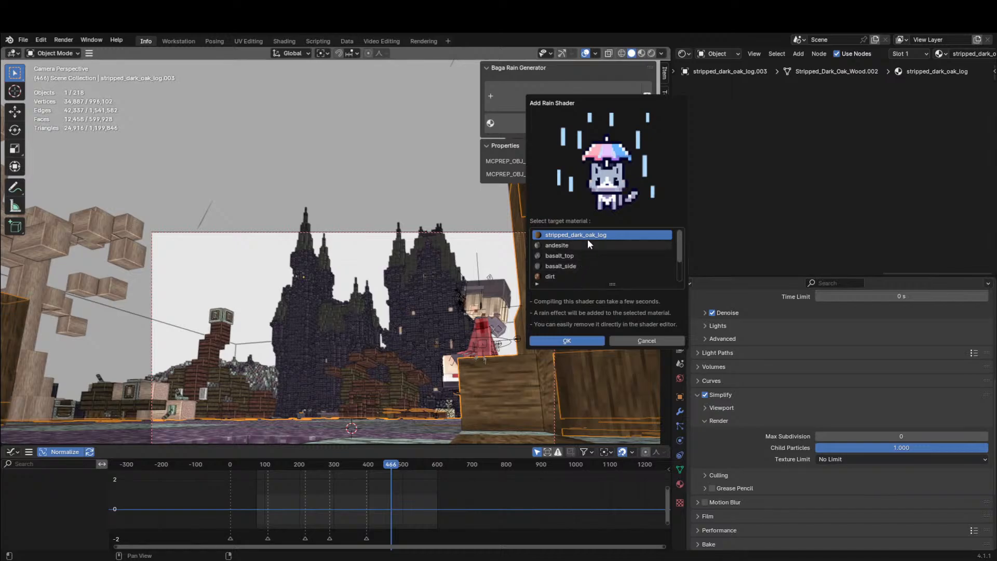
scroll(587, 259, down, 3)
scroll(590, 258, up, 3)
scroll(590, 244, down, 3)
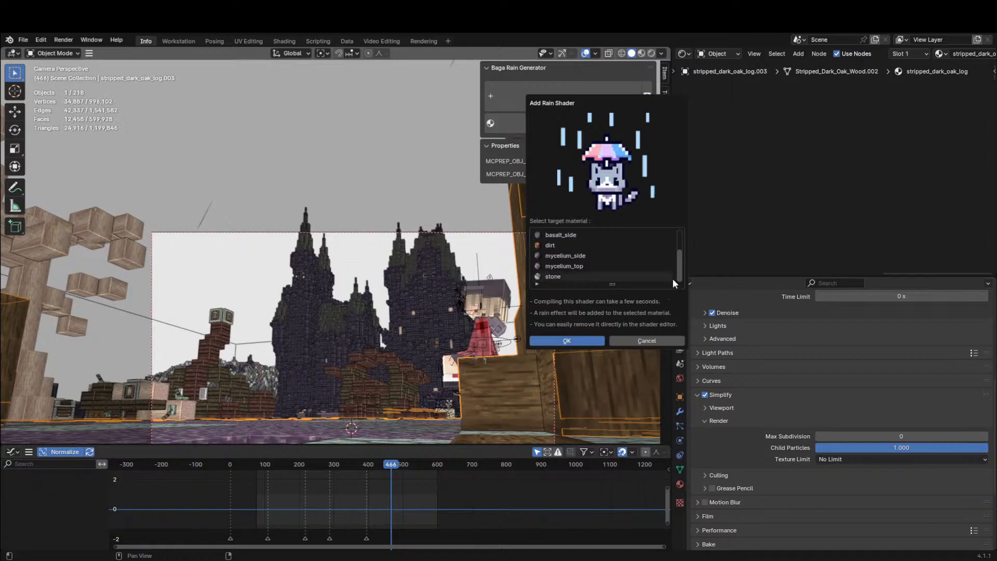
scroll(656, 254, up, 3)
click(628, 275)
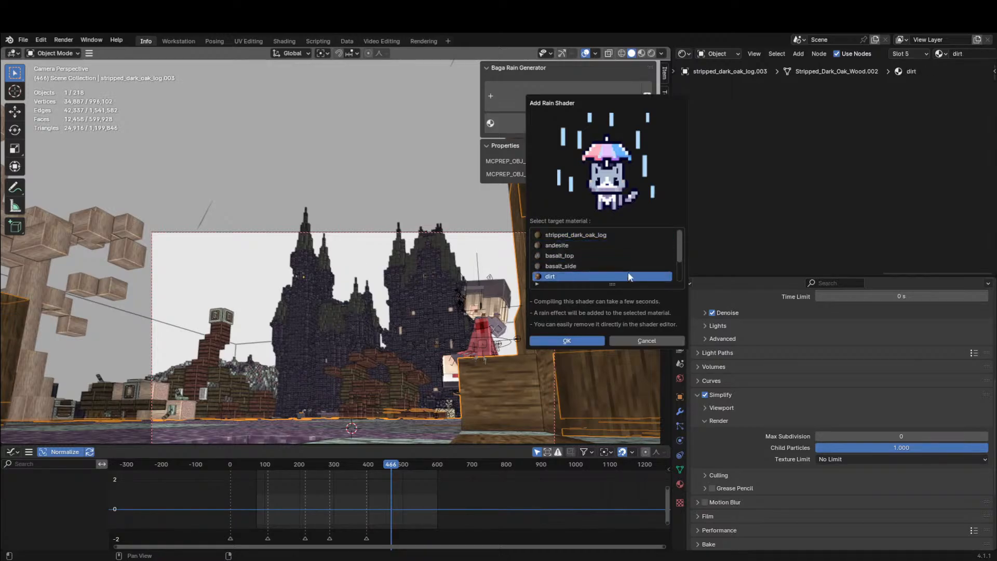
click(616, 234)
click(576, 245)
scroll(555, 254, down, 1)
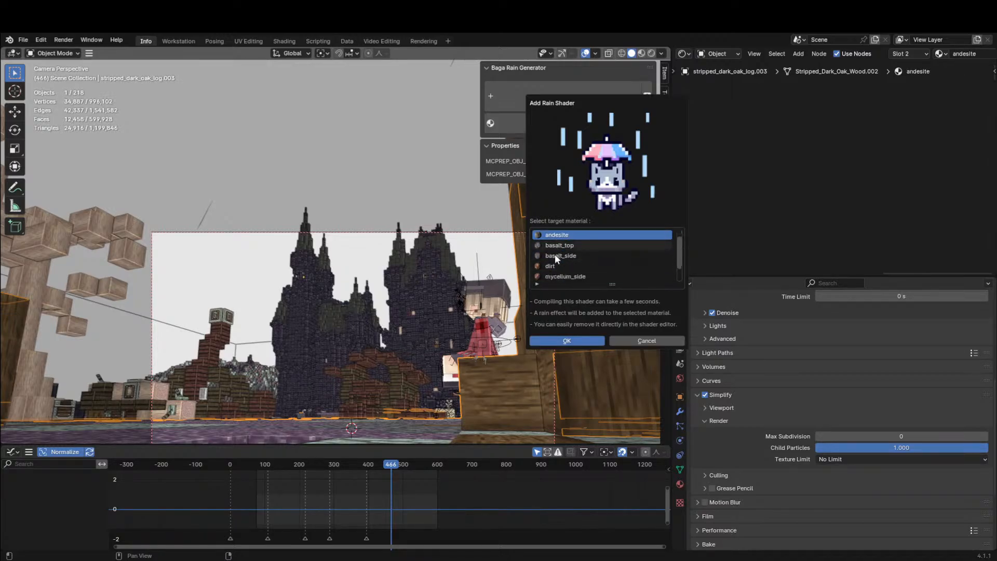
scroll(555, 254, down, 2)
click(564, 265)
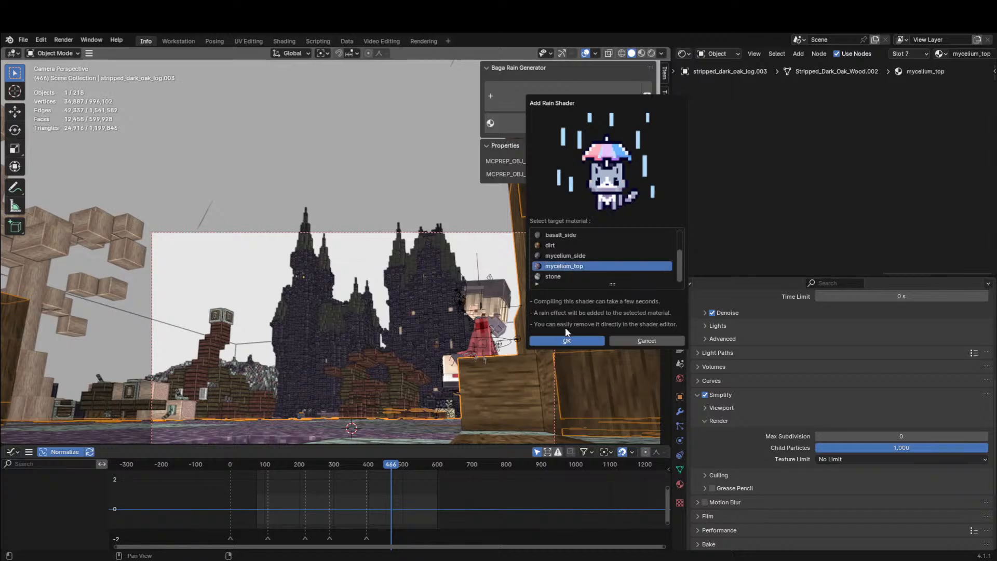
click(566, 339)
Show the ground object's material slots and pick a pale floor face near the camera to identify its material.
key(shift+grave)
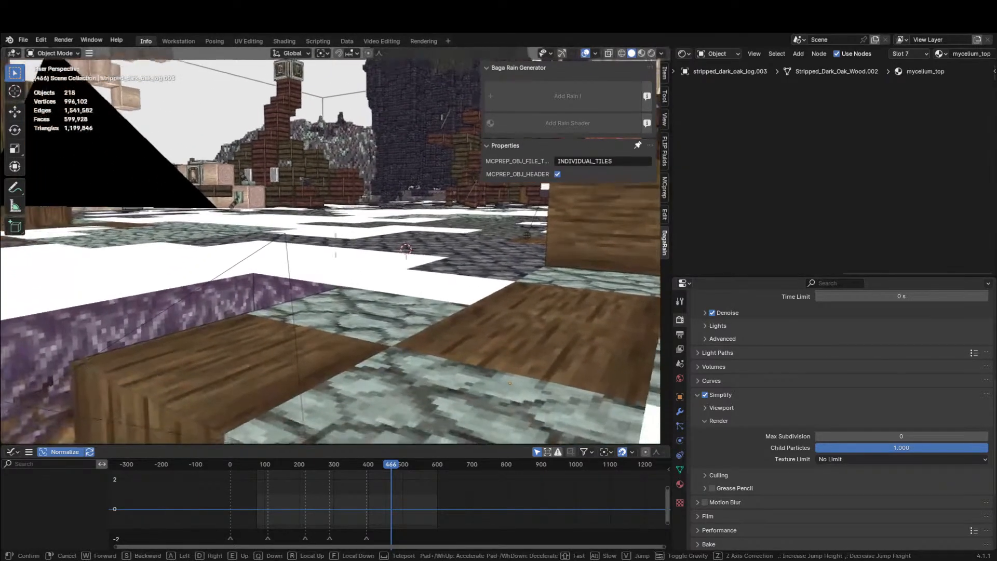
click(596, 273)
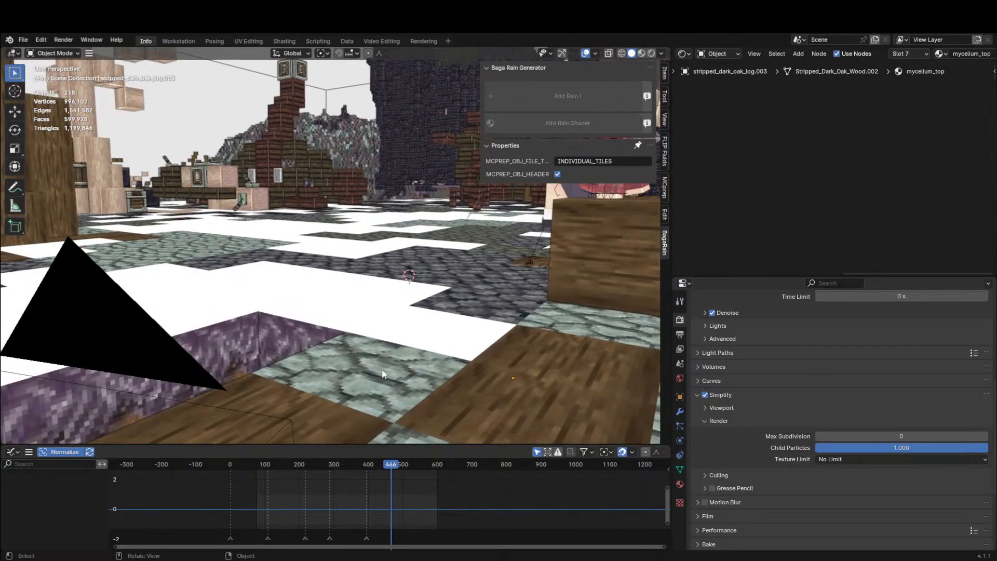
click(680, 484)
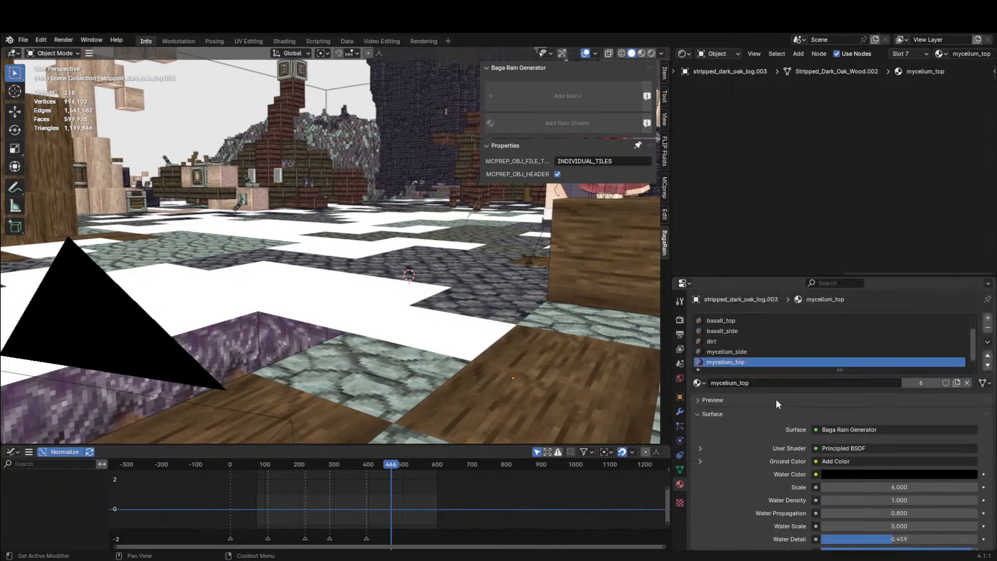
key(Tab)
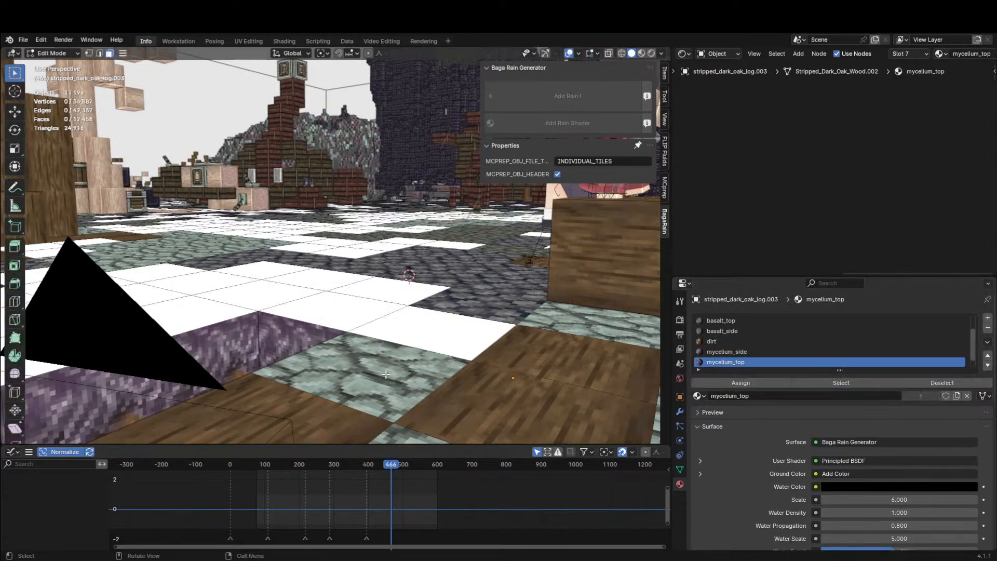
click(383, 368)
key(Tab)
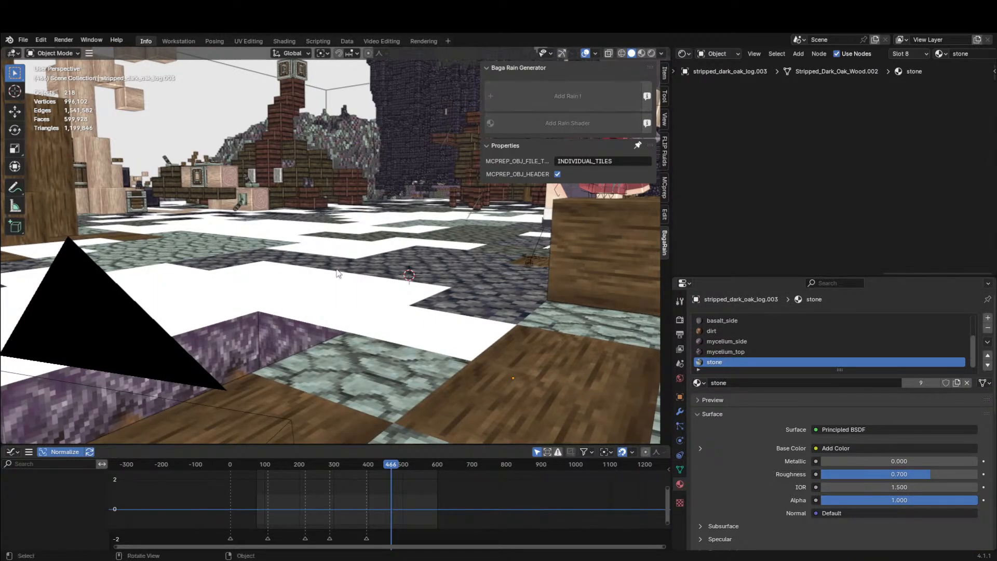
click(345, 318)
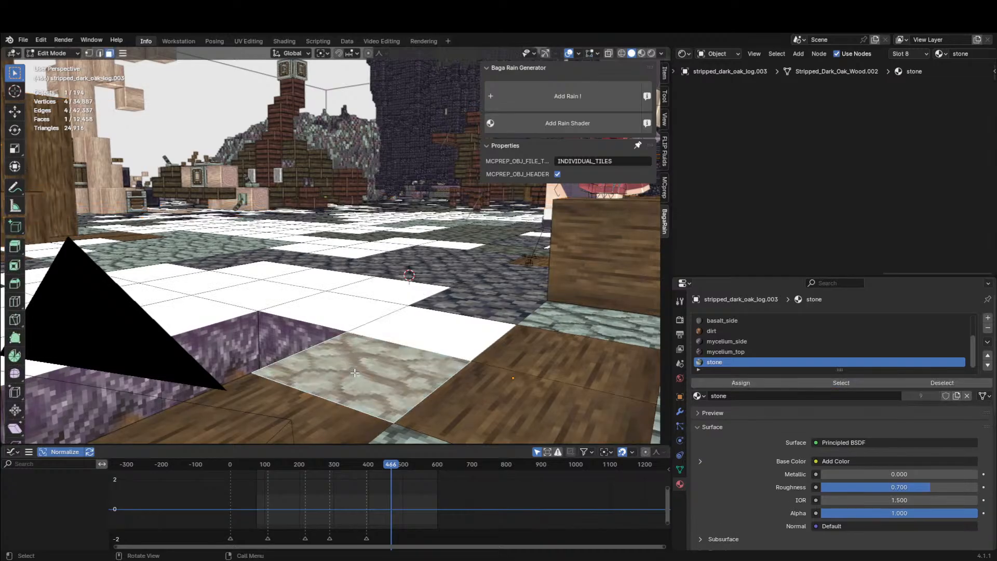
key(g)
right_click(403, 328)
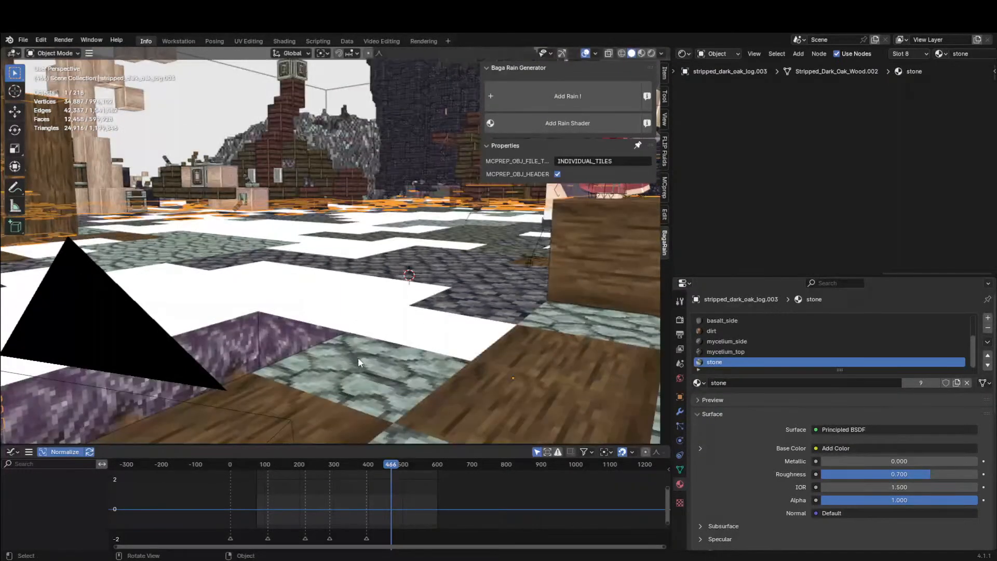
key(g)
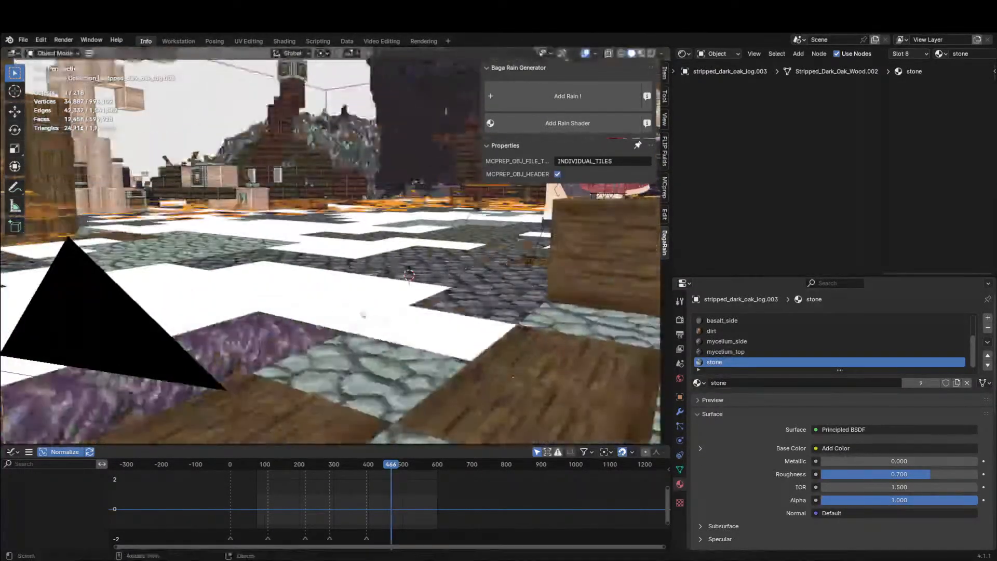
right_click(336, 304)
middle_drag(338, 305, 384, 334)
scroll(384, 334, down, 4)
key(g)
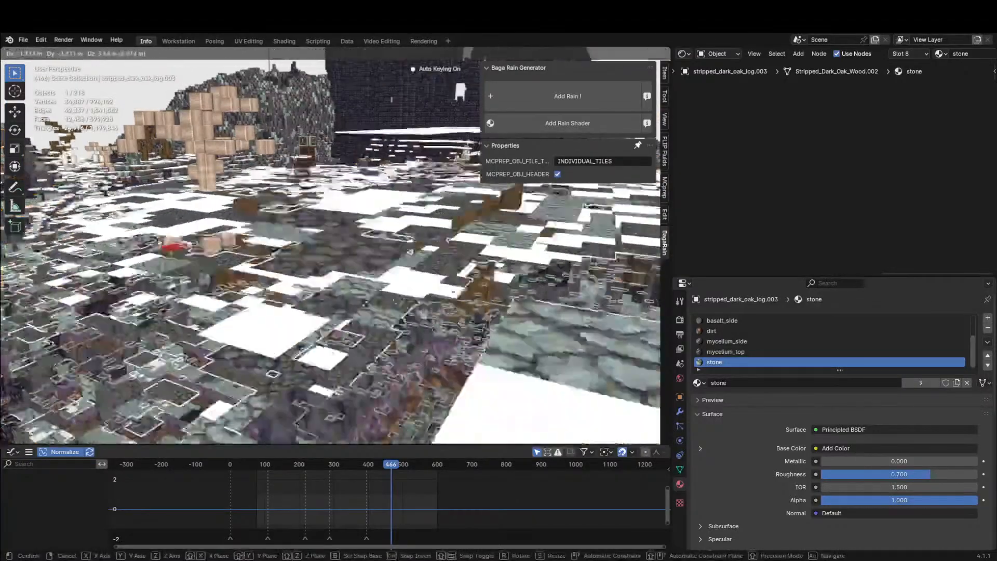
right_click(326, 327)
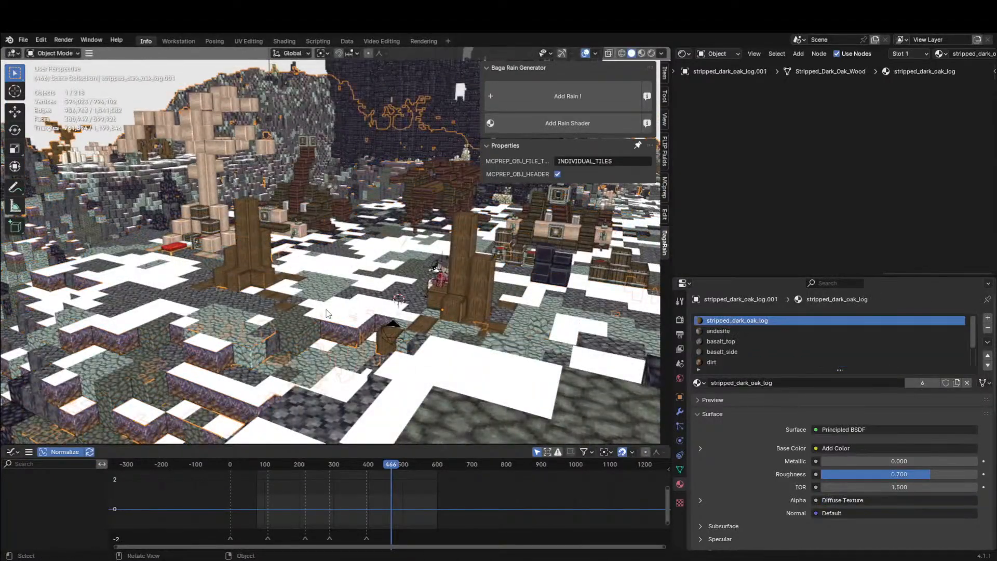
key(g)
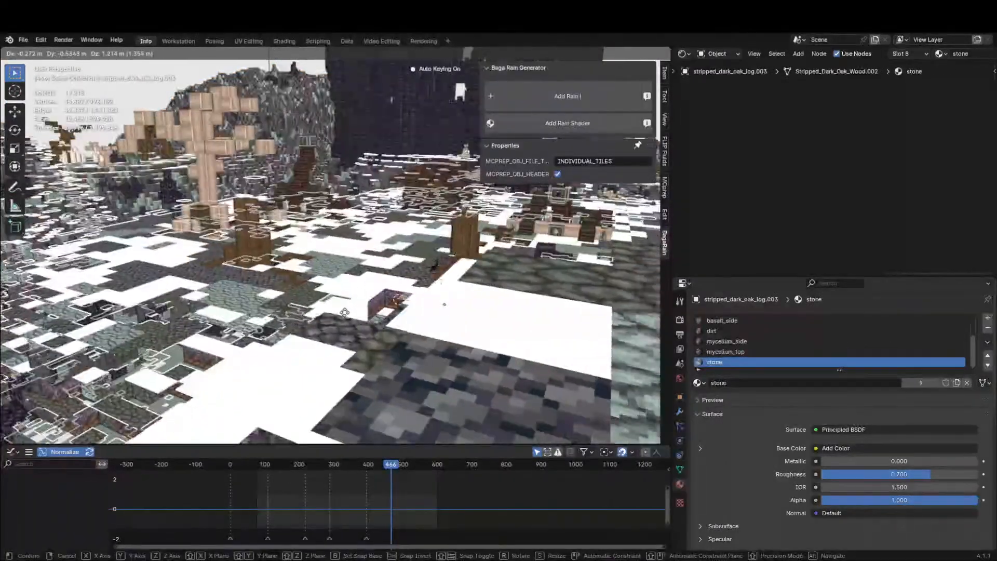
right_click(344, 320)
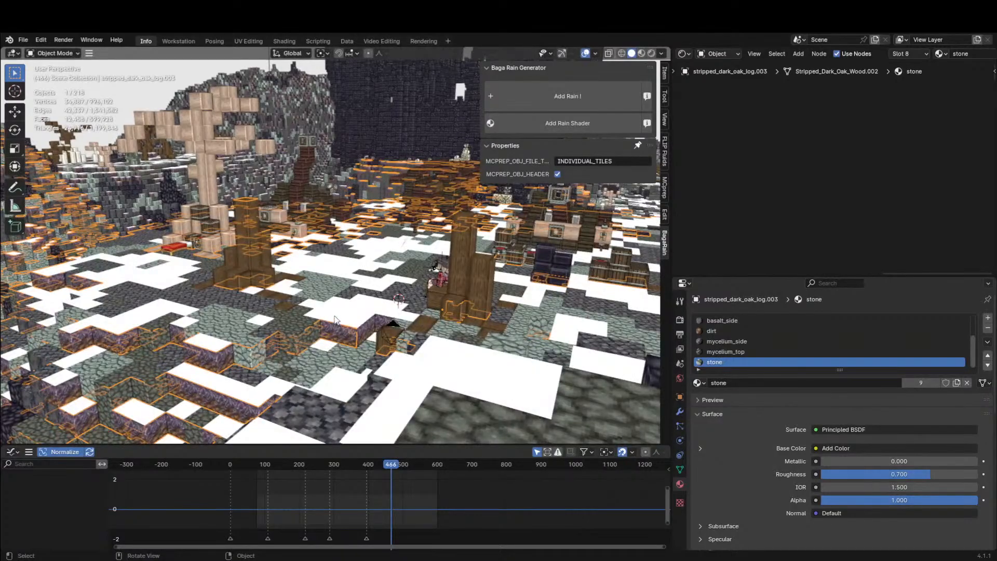
key(g)
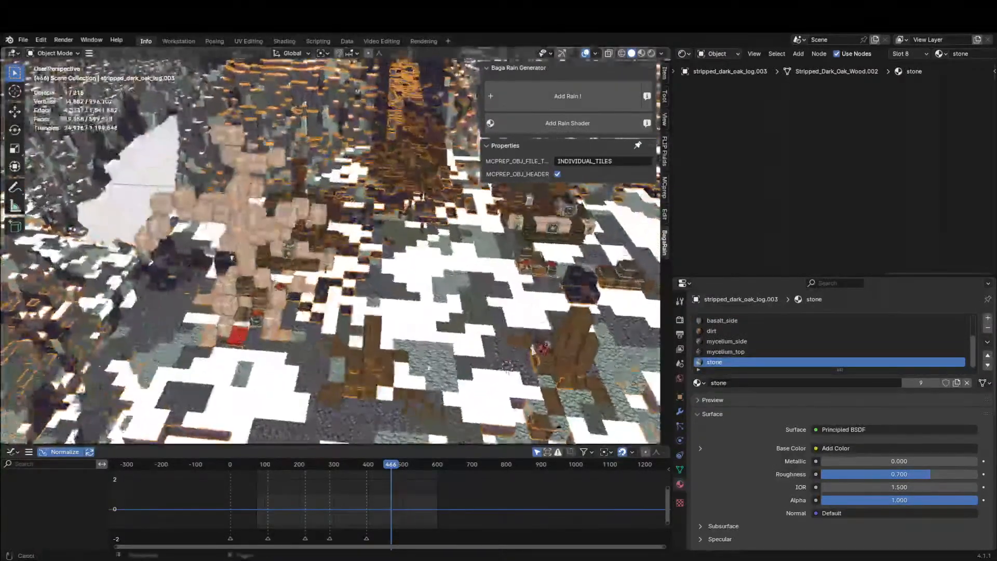
right_click(438, 367)
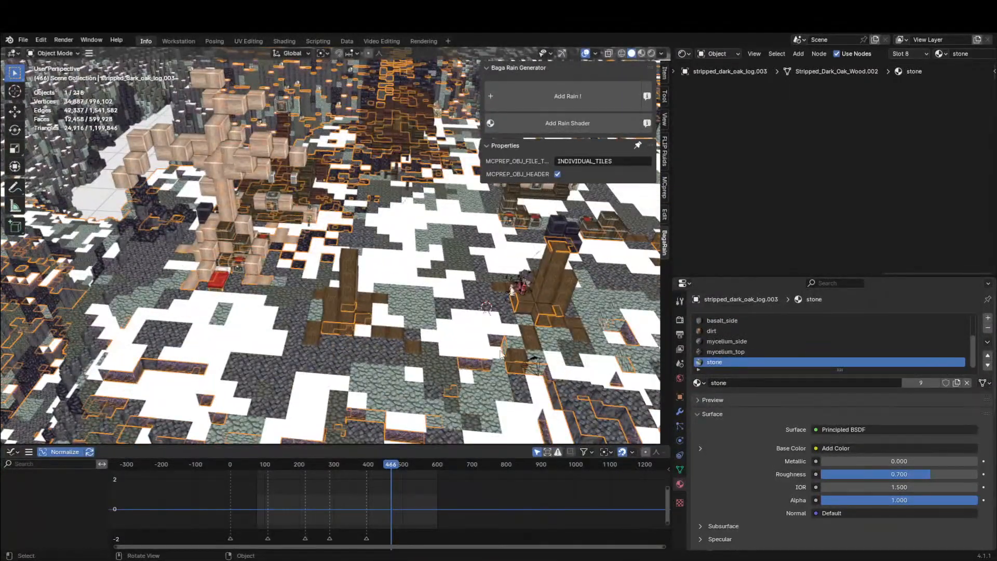
key(g)
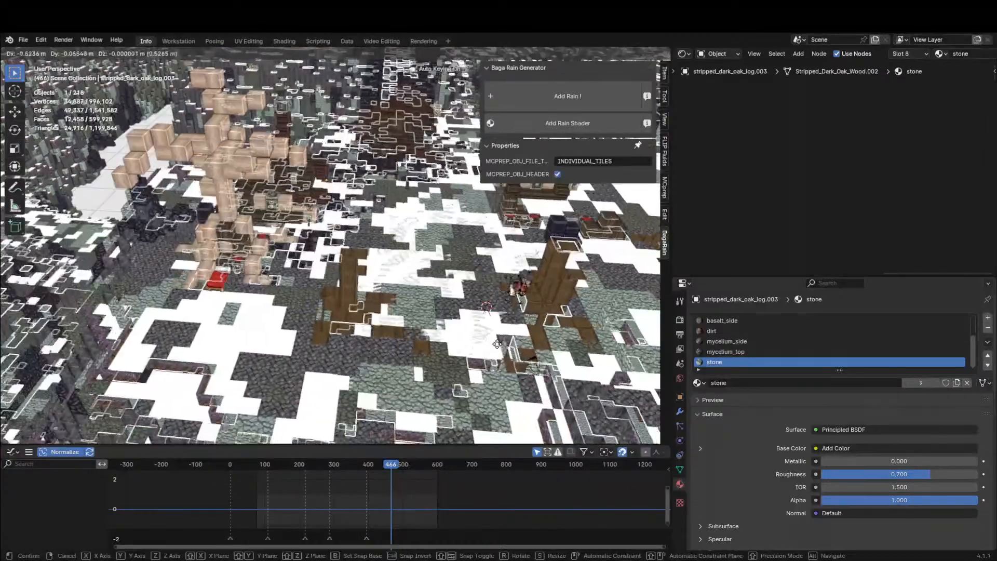
key(z)
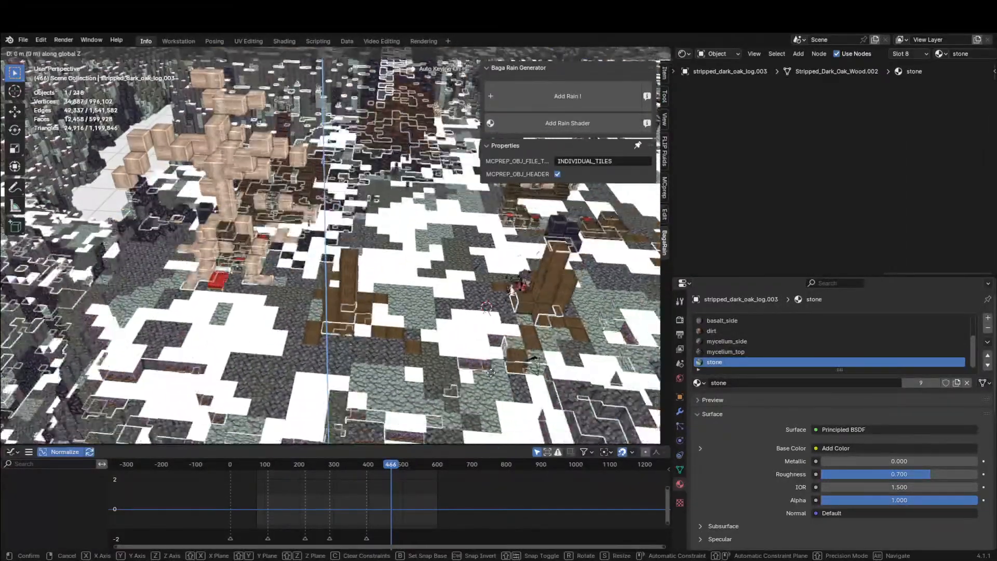
key(Escape)
Isolate the ground-surface object in local view.
key(KP_Divide)
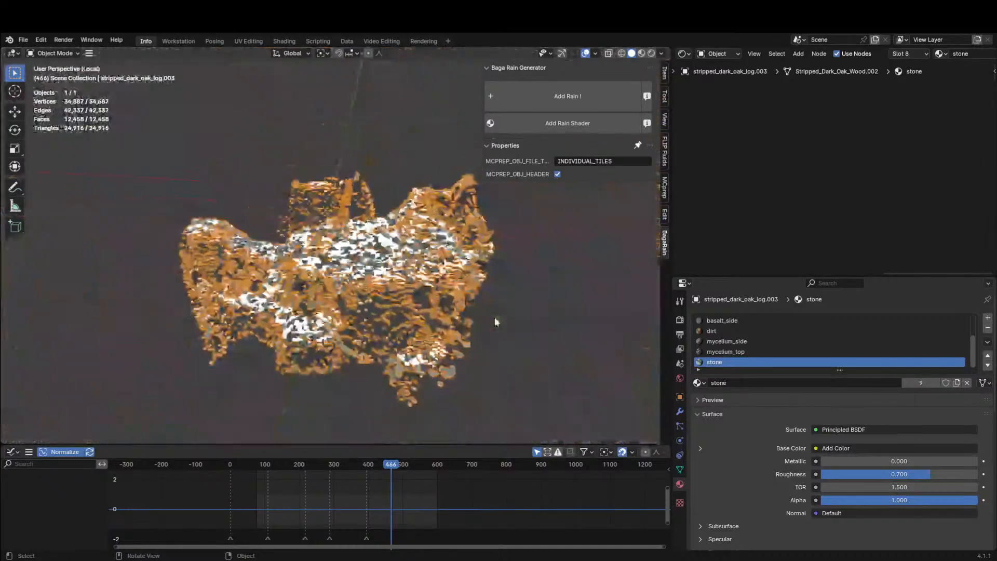
scroll(497, 318, up, 5)
middle_drag(497, 318, 421, 335)
Pick a stone face to make its material active, and add the rain shader to the stone material.
key(Tab)
scroll(421, 336, up, 4)
click(420, 337)
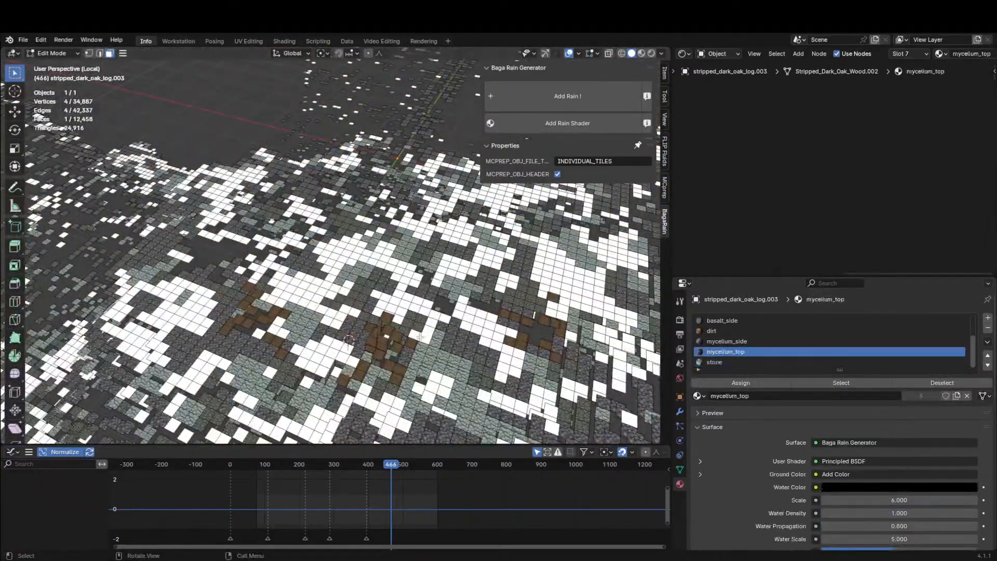
click(419, 347)
key(Tab)
click(551, 123)
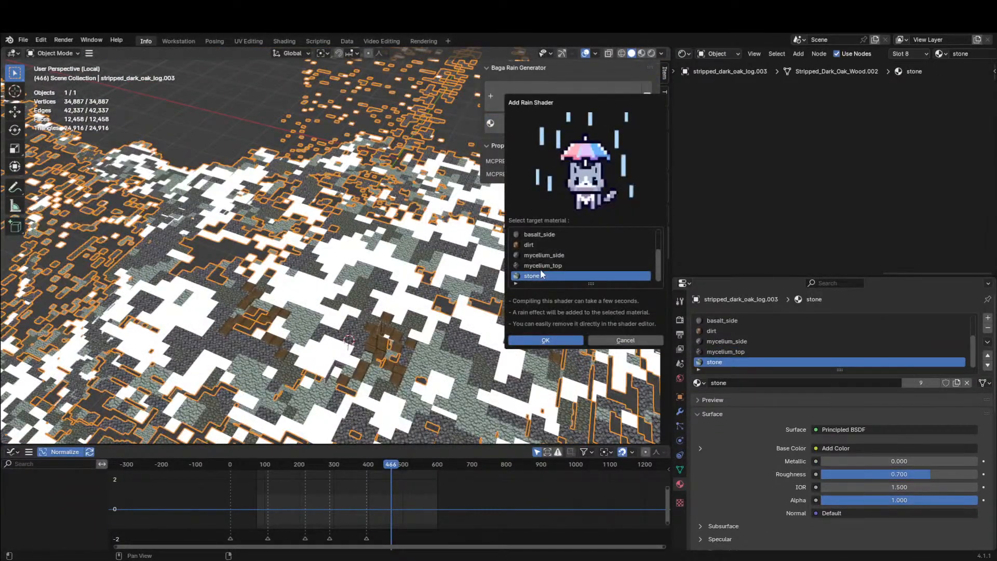
click(555, 340)
Add the rain shader to the mycelium_side material.
click(591, 126)
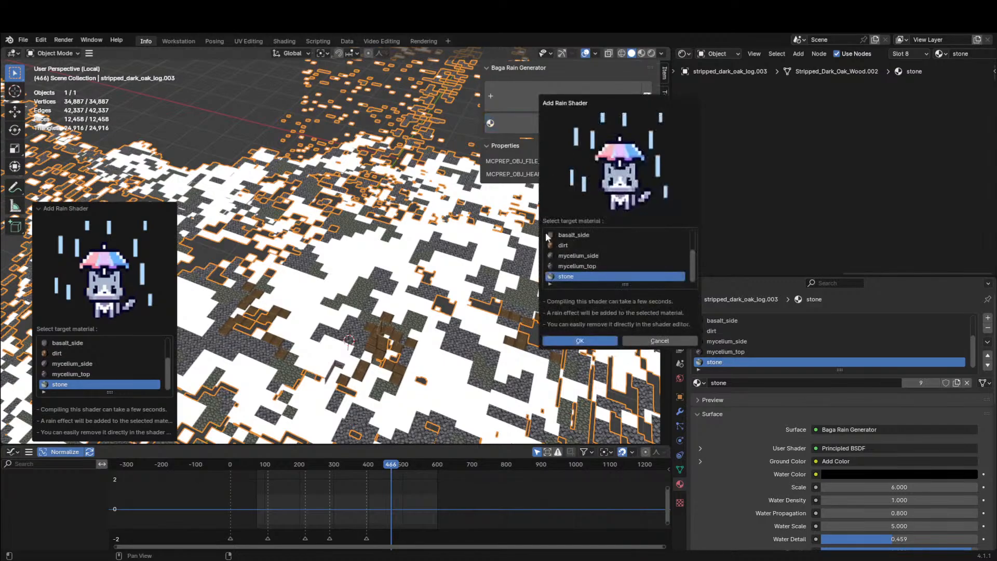
click(566, 255)
click(573, 338)
Add the rain shader to the dirt and basalt_side materials.
click(590, 125)
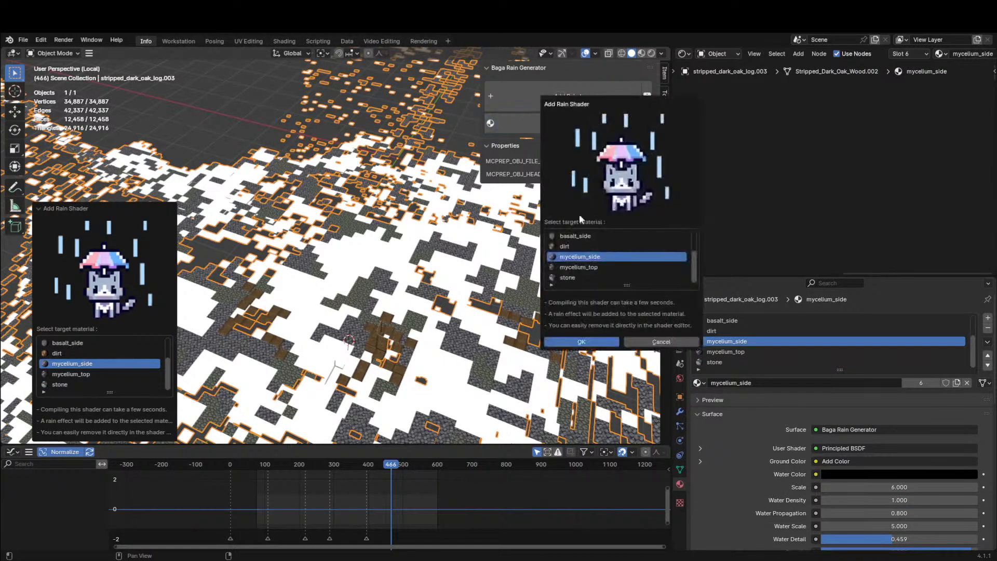
click(566, 246)
click(571, 342)
click(590, 125)
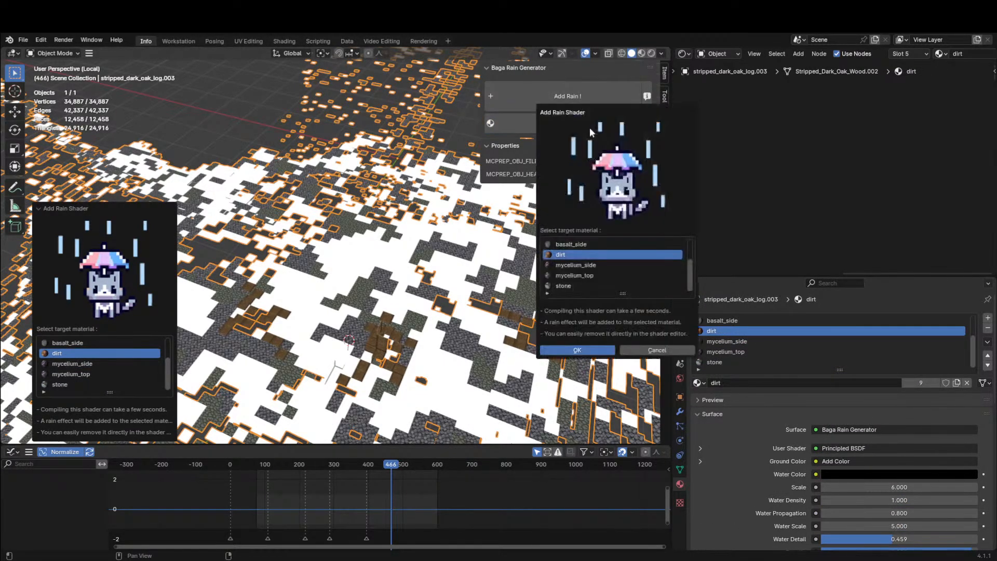
click(569, 252)
click(565, 349)
Add the rain shader to the basalt_top and andesite materials.
click(586, 123)
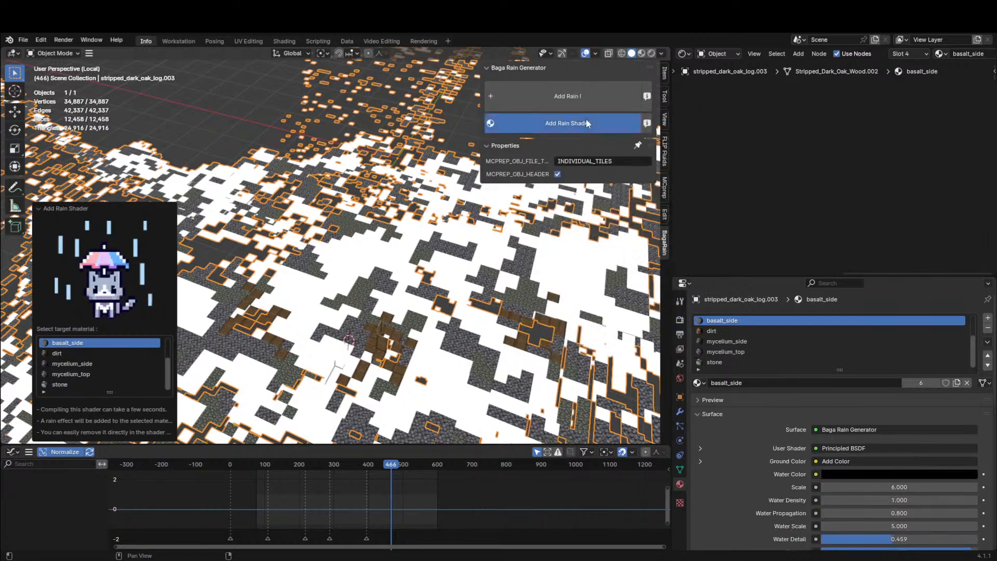
click(566, 258)
click(574, 348)
click(582, 123)
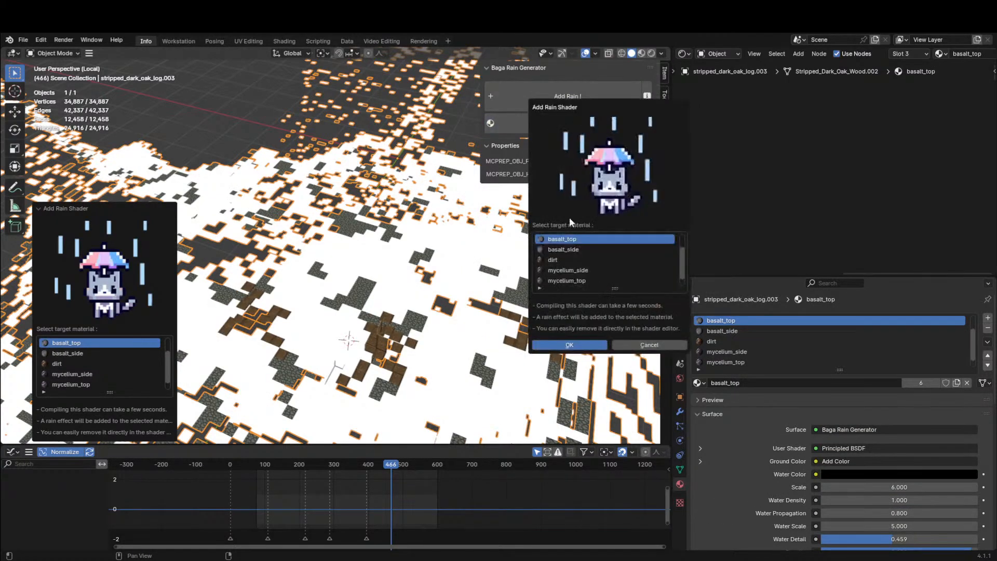
scroll(566, 255, up, 2)
click(567, 250)
click(570, 344)
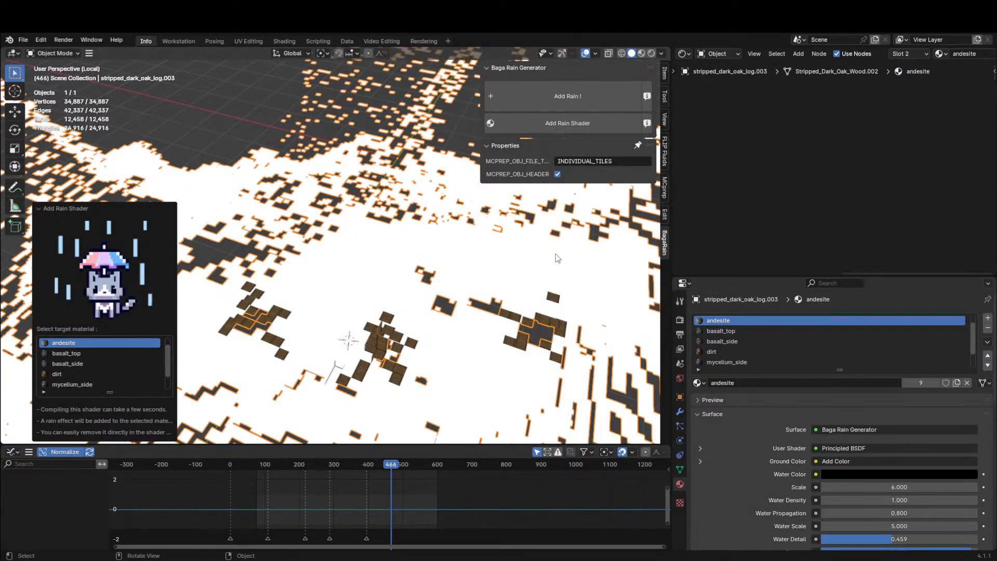
Add the rain shader to the stripped_dark_oak_log material.
click(575, 125)
scroll(579, 244, up, 1)
click(580, 243)
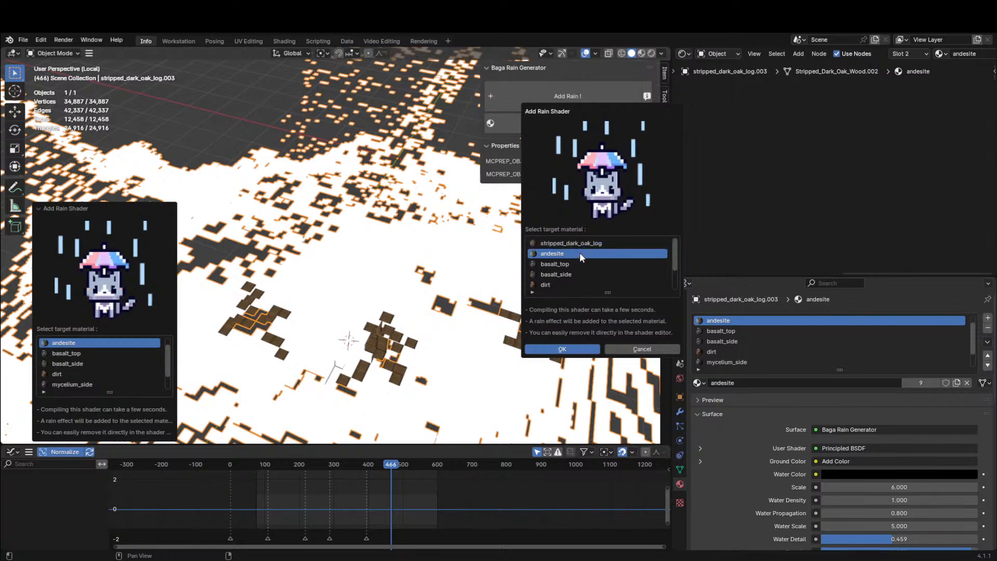
click(563, 347)
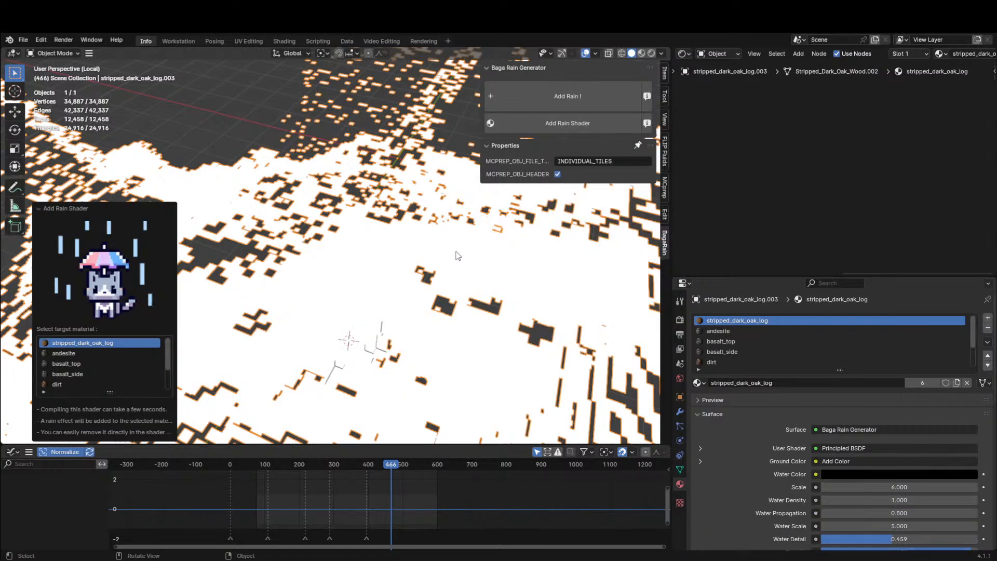
Leave local view and play a stretch of the animation through the camera in rendered shading.
key(KP_Divide)
key(KP_0)
click(459, 182)
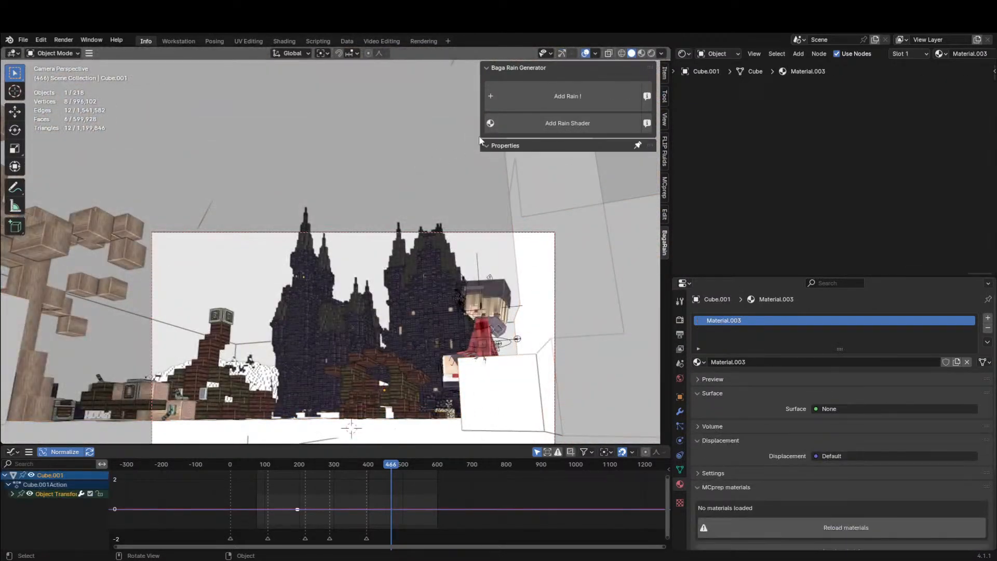
click(652, 54)
key(n)
shift+middle_drag(442, 332, 447, 275)
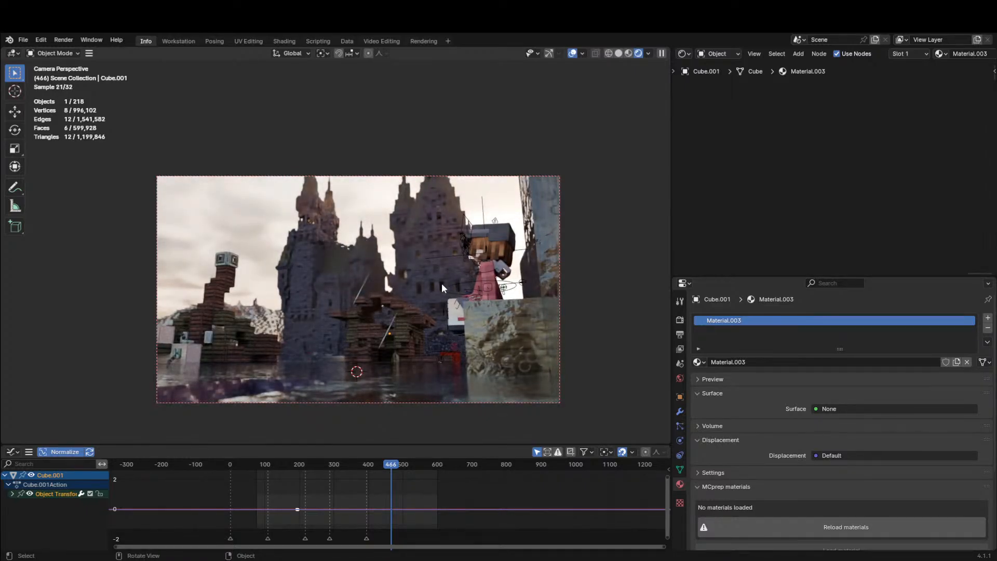
key(space)
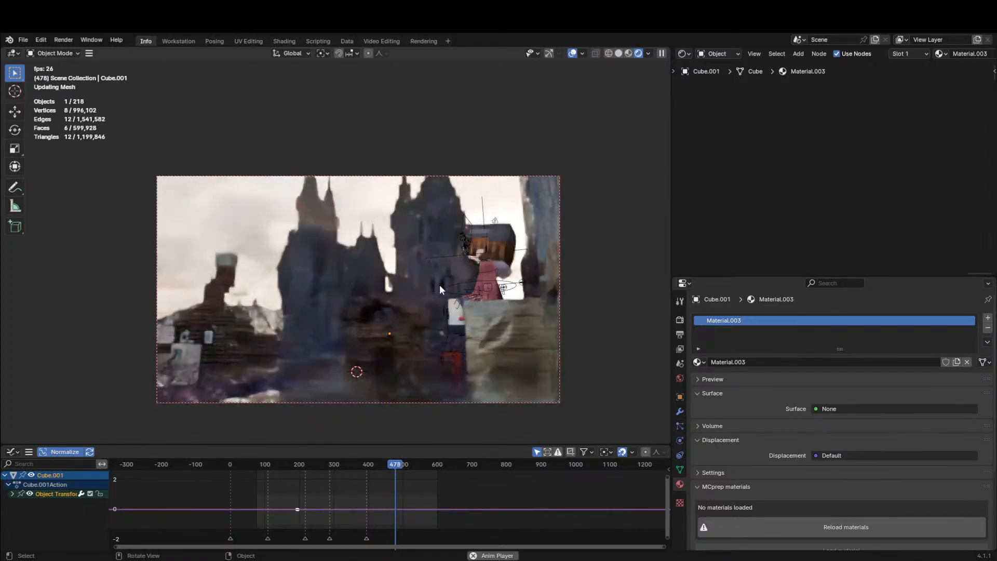
key(space)
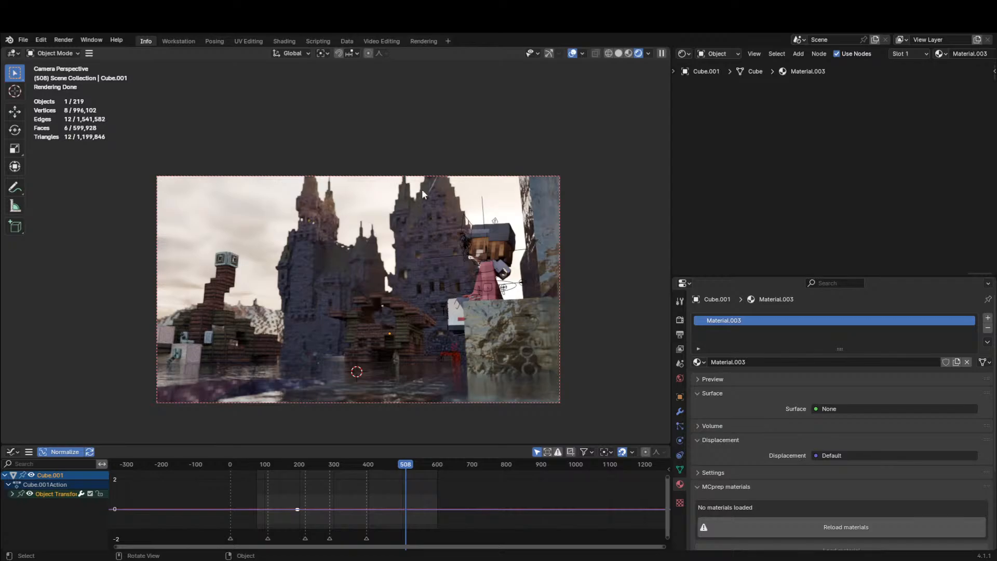
Switch the shader editor from object to World shading and frame the sky nodes.
click(683, 53)
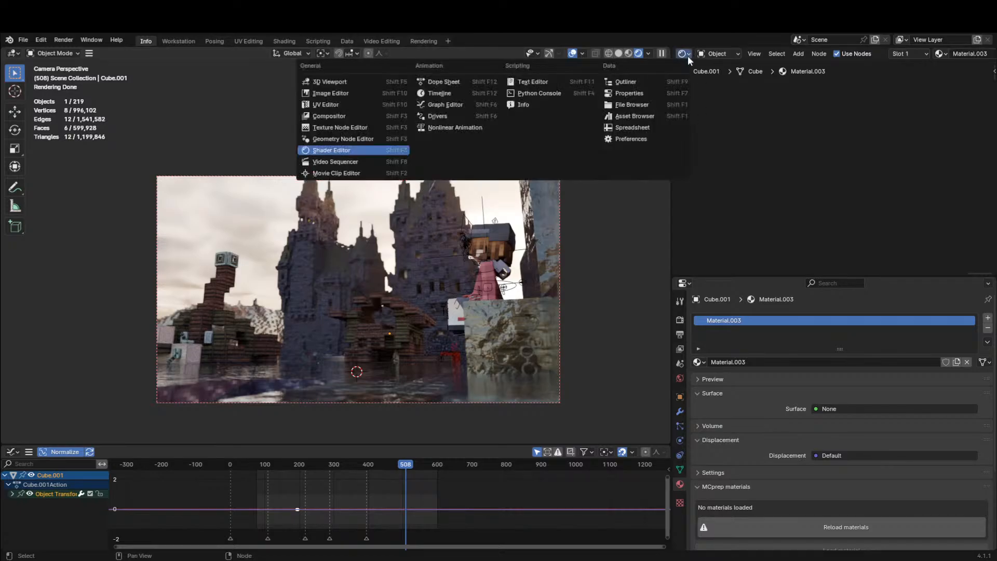
click(706, 54)
click(712, 89)
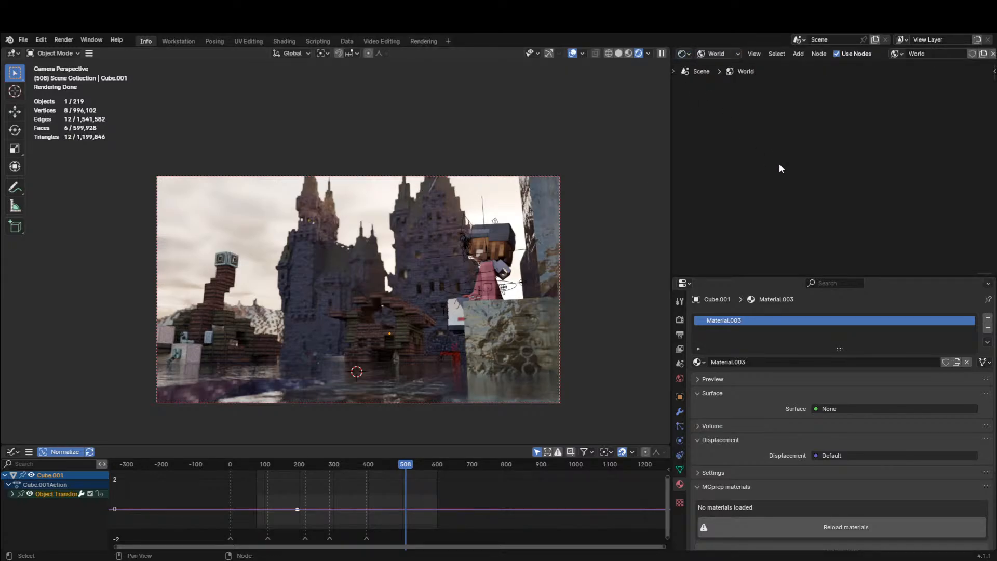
key(q)
scroll(755, 92, down, 3)
key(Home)
scroll(793, 220, up, 10)
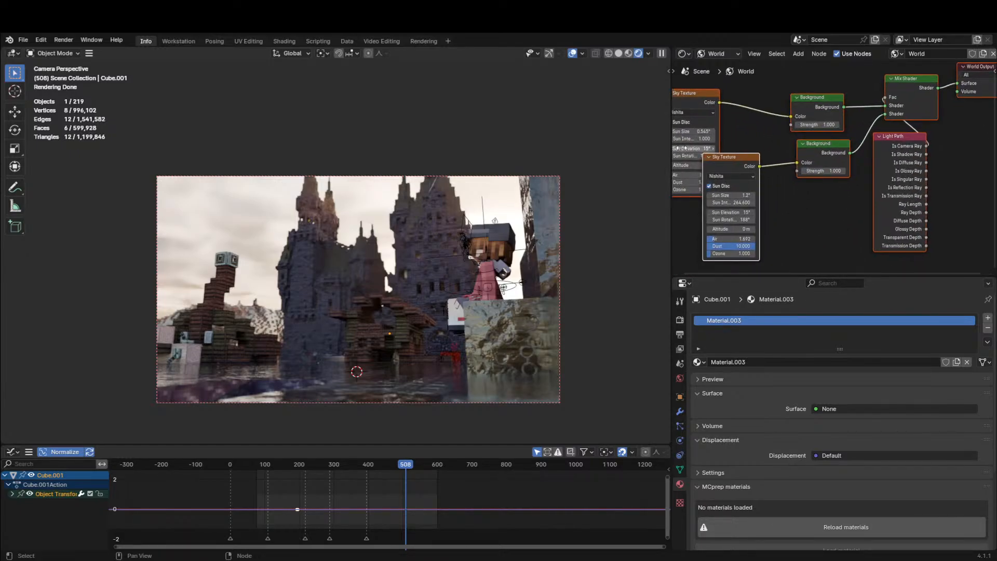
On the Sky Texture node with the 1.2° sun size, set Ozone to 10 and Sun Elevation to -1°.
middle_drag(681, 148, 702, 138)
drag(736, 147, 678, 139)
right_click(758, 171)
click(741, 133)
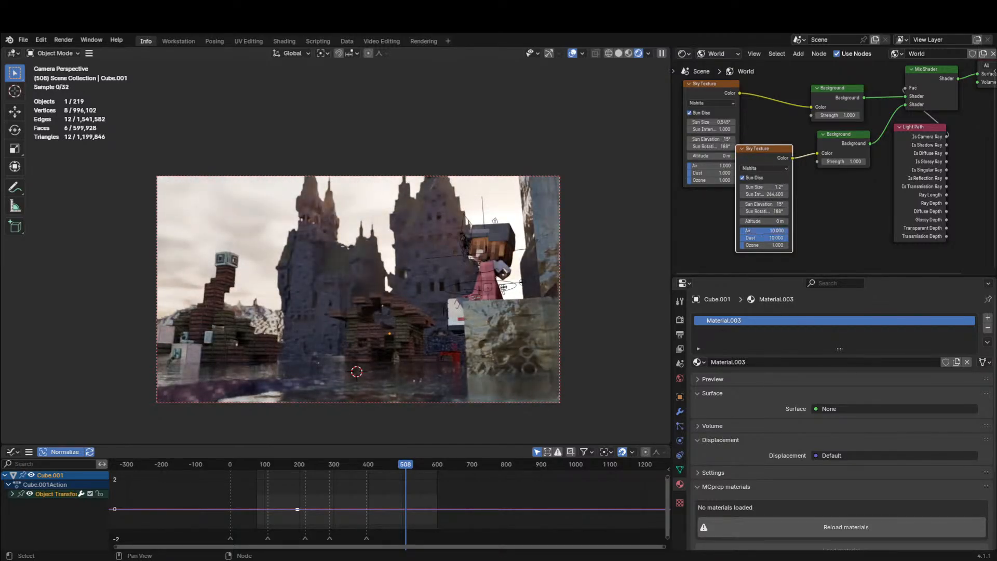
drag(788, 229, 821, 247)
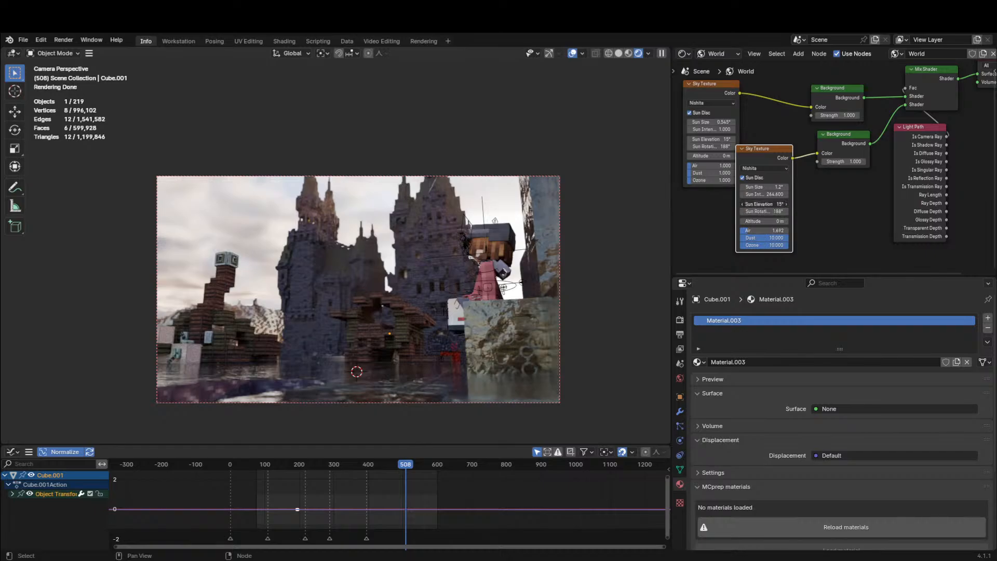
drag(764, 204, 744, 204)
key(Escape)
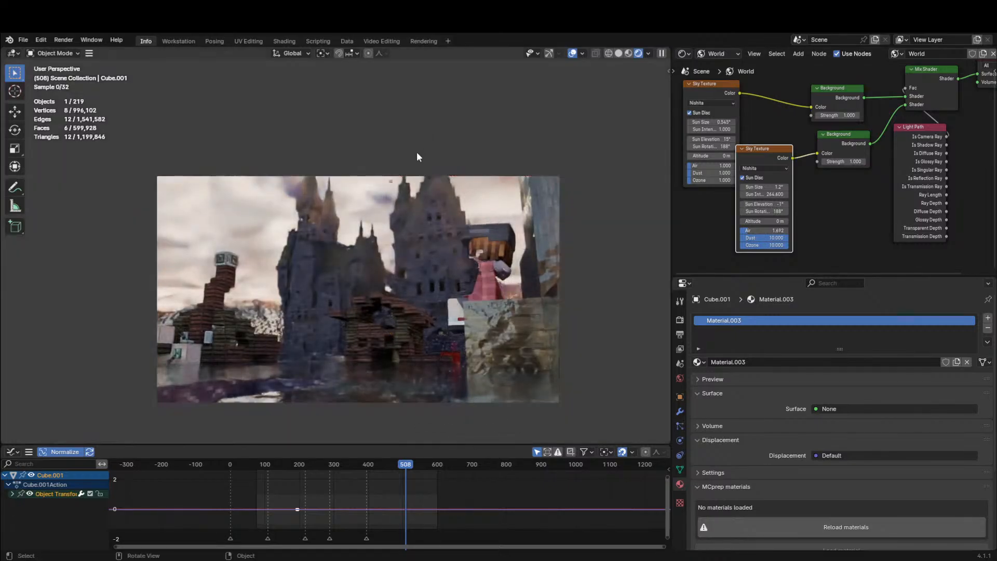
Select the cloud volume from outside the scene and try a strength of 0 on the upper Background node.
middle_drag(416, 152, 418, 141)
scroll(417, 139, down, 8)
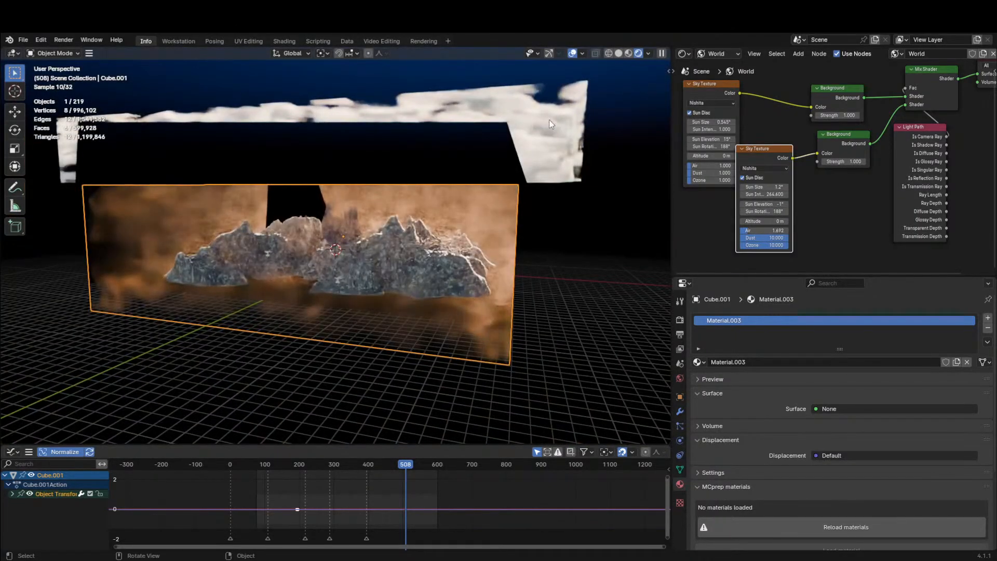
click(555, 274)
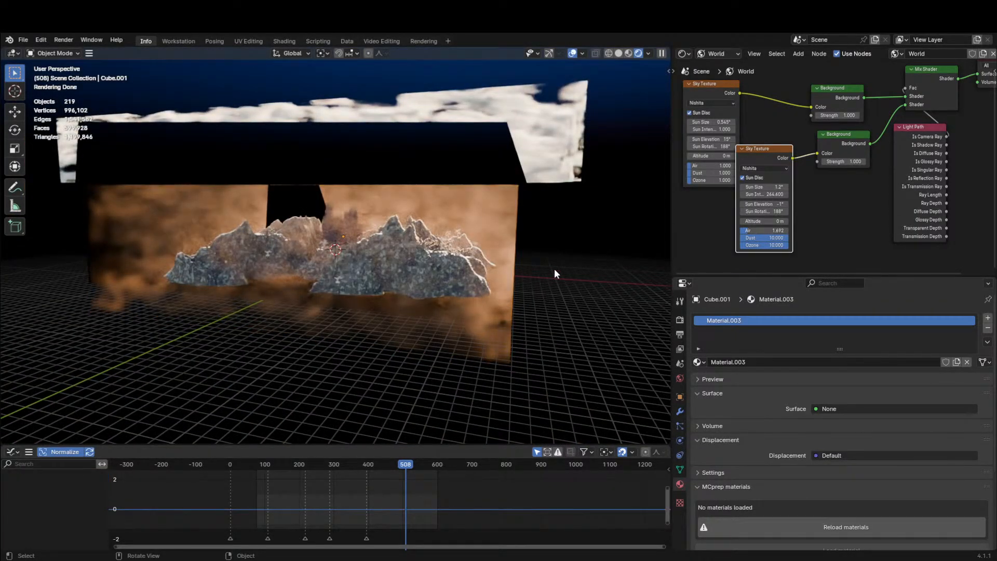
click(571, 167)
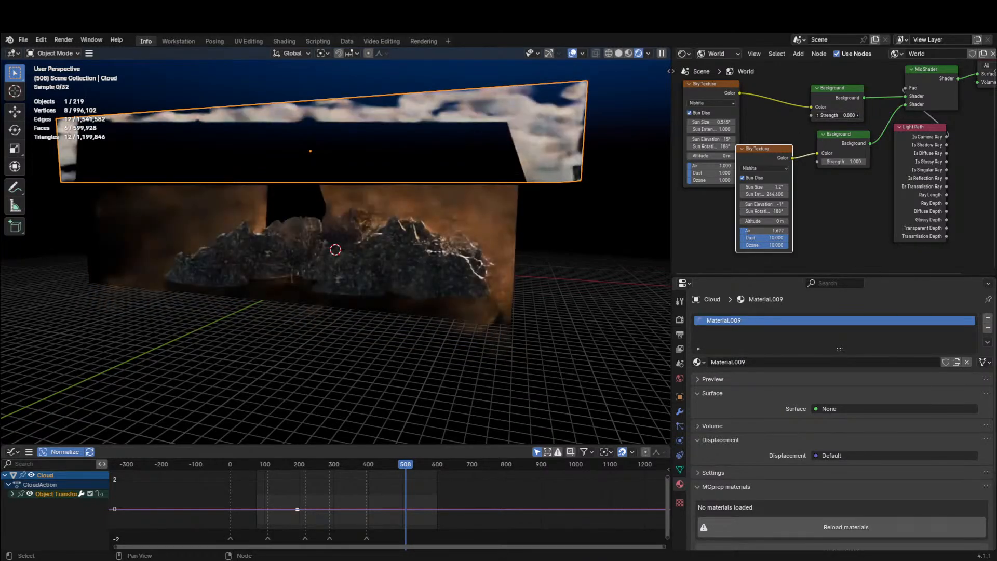
key(ctrl+z)
key(KP_0)
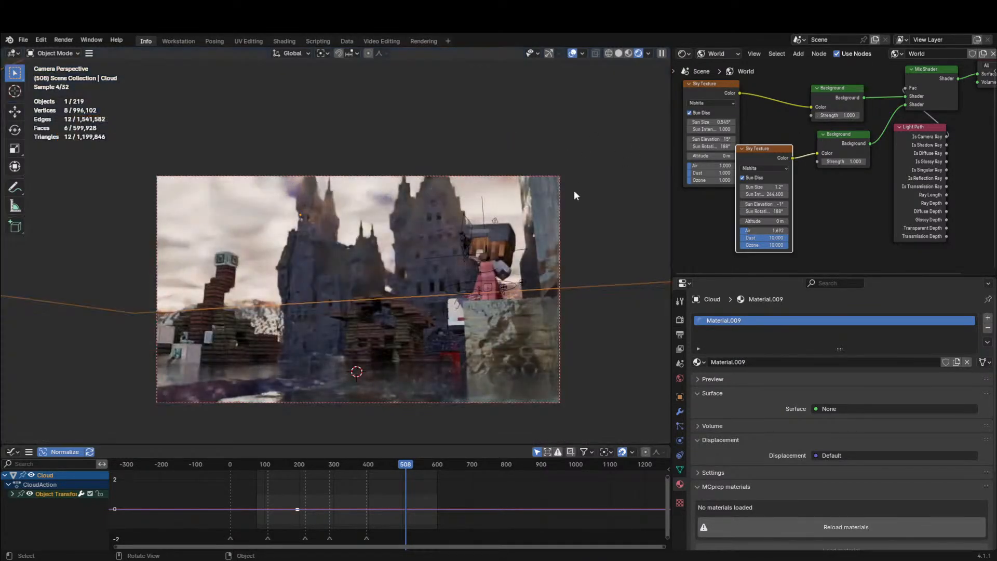
On the Sky Texture node with the 0.545° sun size, set Ozone to 10, Sun Elevation to 2.6° and Sun Intensity to 1.4.
scroll(574, 190, up, 2)
scroll(577, 190, down, 1)
scroll(719, 169, up, 1)
drag(719, 181, 766, 182)
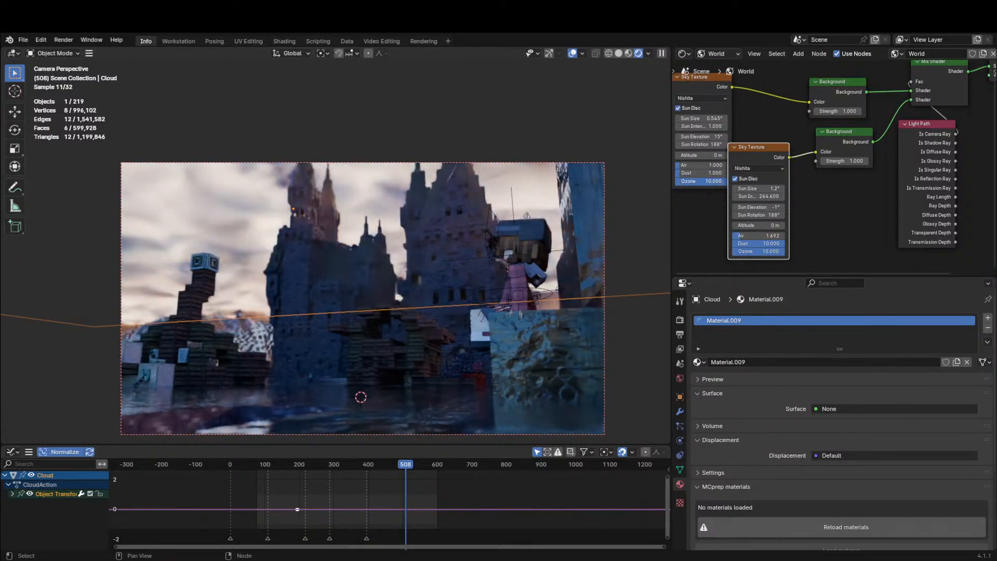
drag(701, 126, 772, 130)
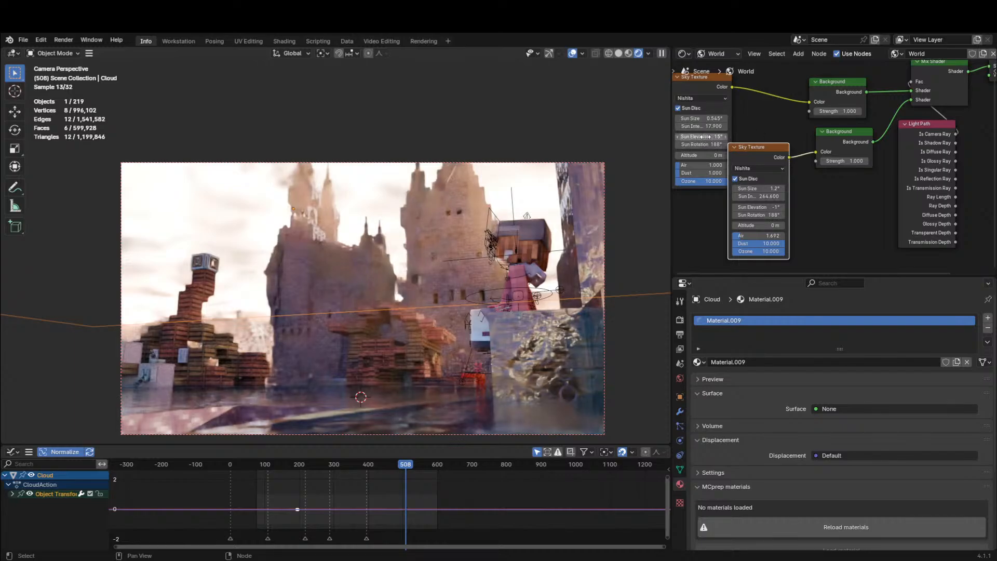
drag(701, 137, 667, 137)
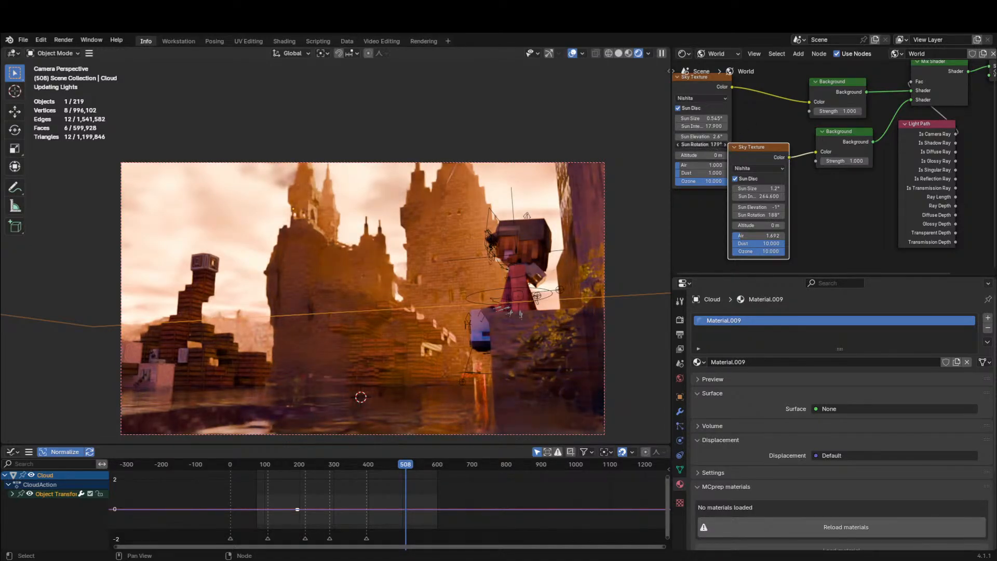
drag(702, 144, 670, 71)
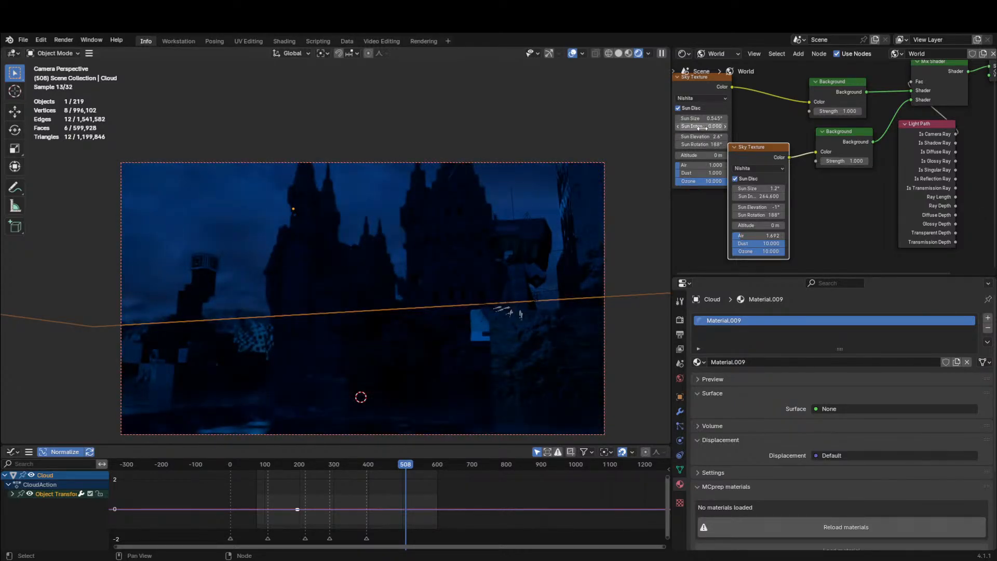
drag(671, 72, 672, 71)
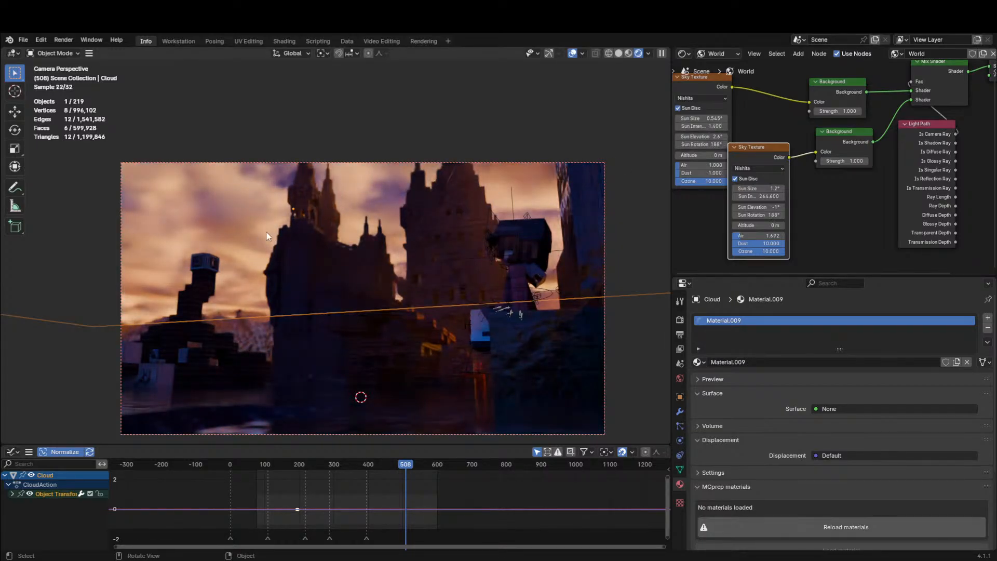
Increase the rain simulation's Rain Density and check the rain through the camera with overlays hidden briefly.
click(451, 184)
click(452, 179)
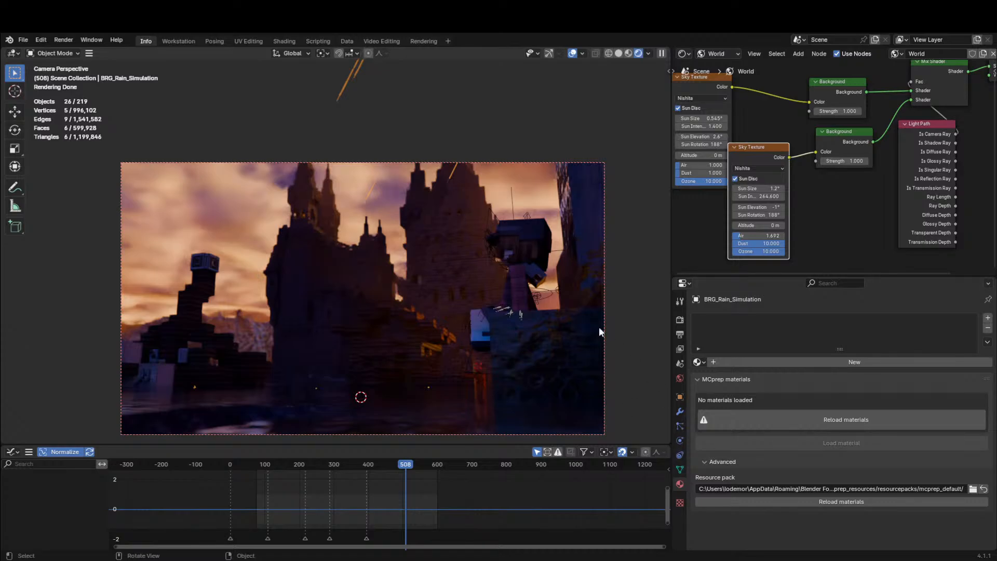
key(n)
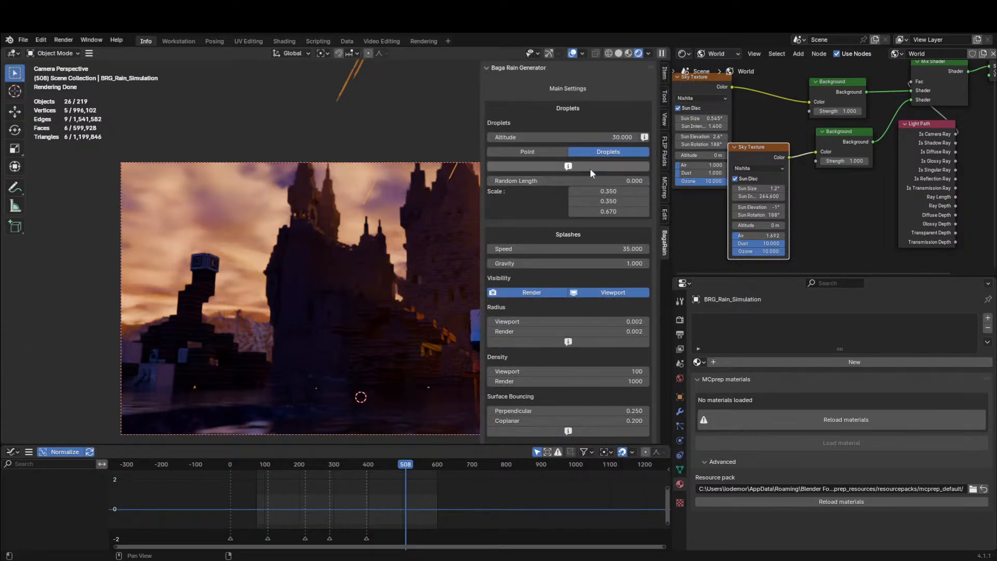
click(574, 89)
click(595, 132)
key(Escape)
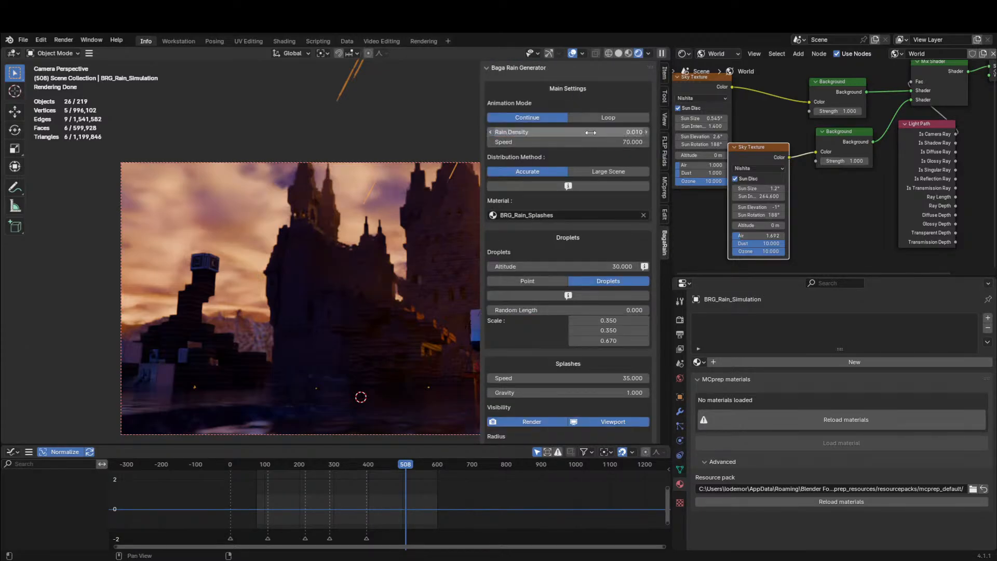
key(n)
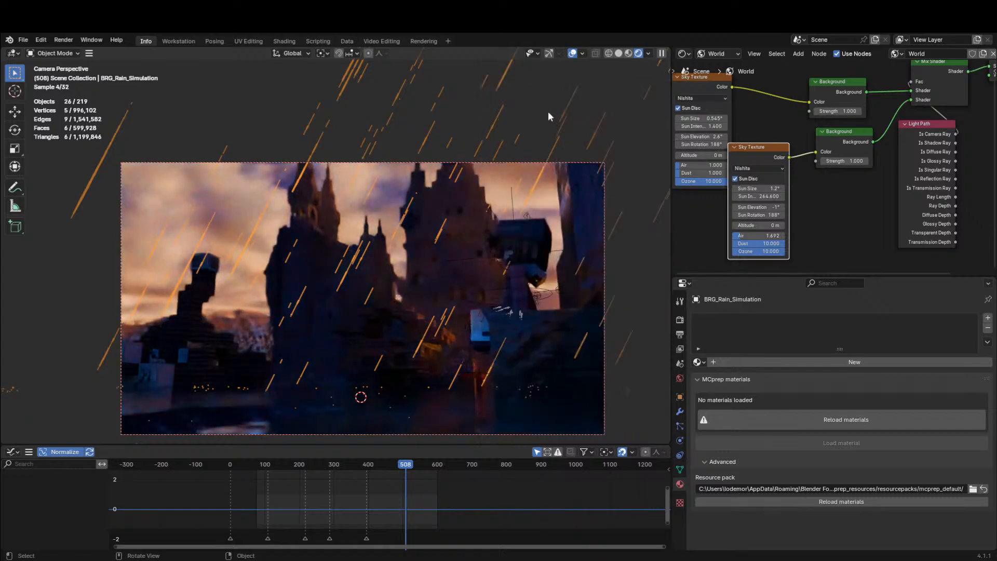
click(572, 54)
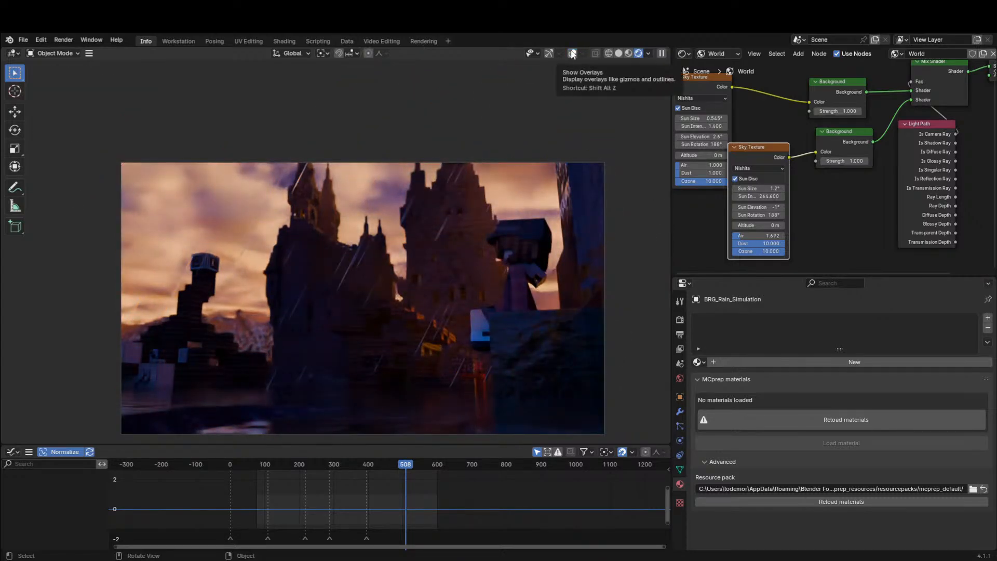
click(572, 54)
Add a plane above the terrain and adjust its size.
mouse_move(491, 180)
middle_down()
mouse_move(336, 281)
mouse_move(490, 287)
mouse_move(430, 303)
middle_up()
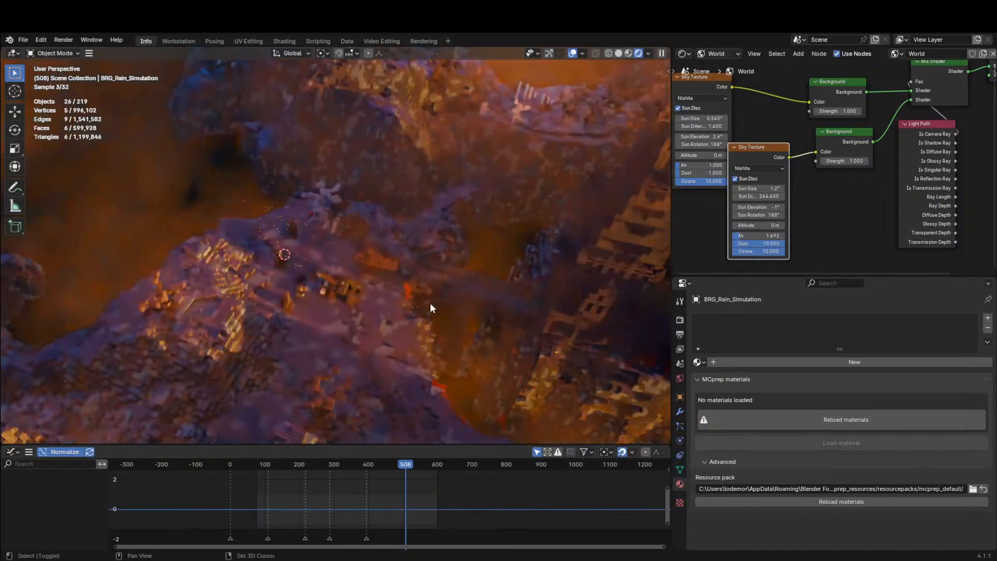
key(shift+a)
mouse_move(437, 313)
click(483, 316)
key(s)
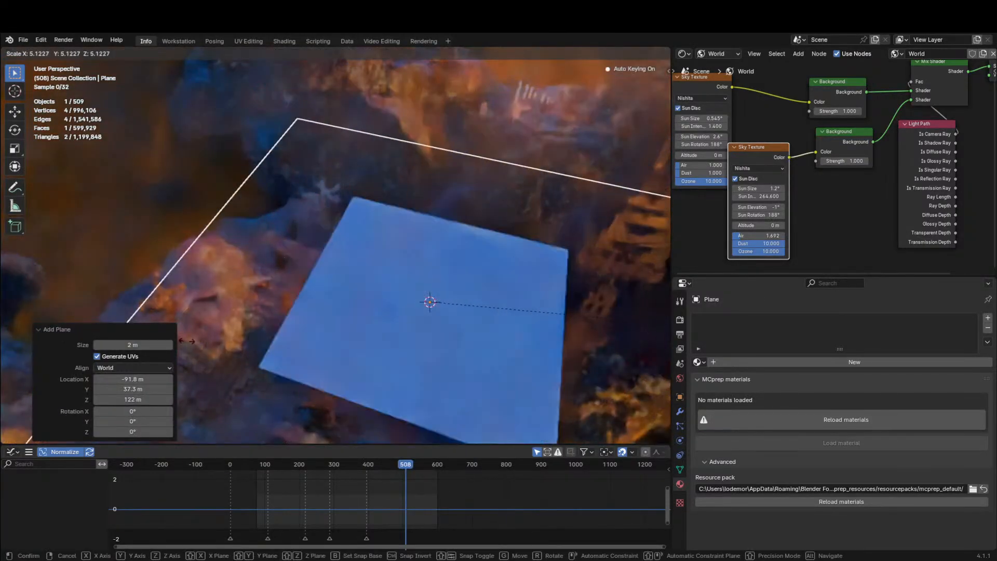
click(400, 310)
key(s)
click(414, 294)
Move the plane over the terrain, enlarge it about 11.5 times and lower it by about 163 m along Z.
key(g)
click(613, 326)
key(s)
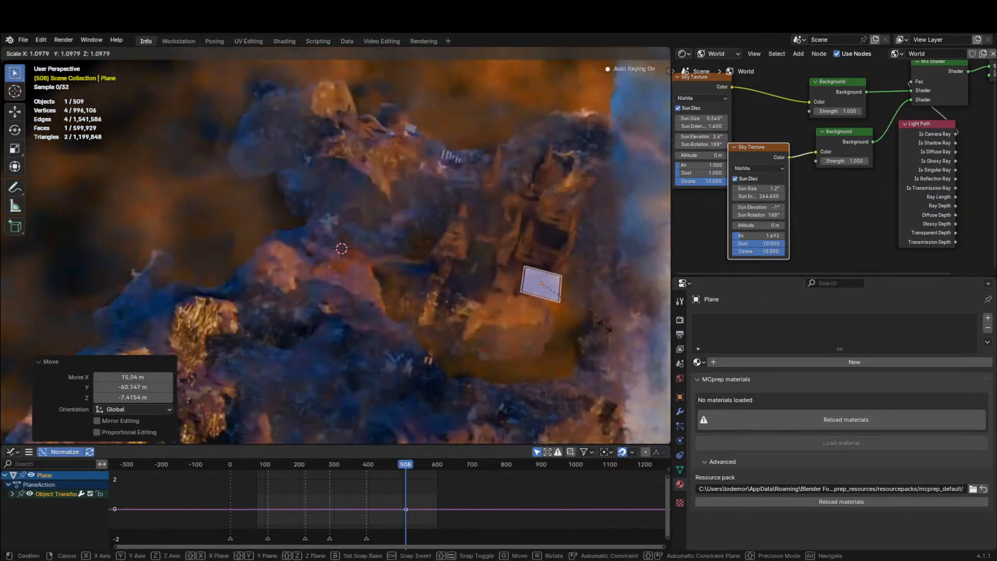
click(641, 420)
key(g)
key(z)
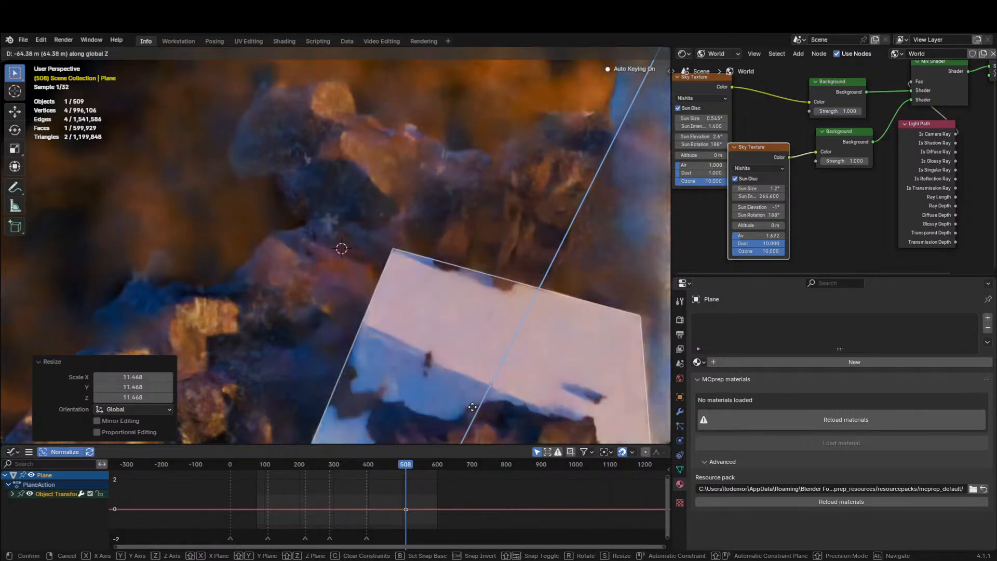
click(448, 110)
Stretch the plane by a factor of about 4.8 along X and about 1.6 along Y.
key(s)
key(y)
right_click(510, 424)
key(s)
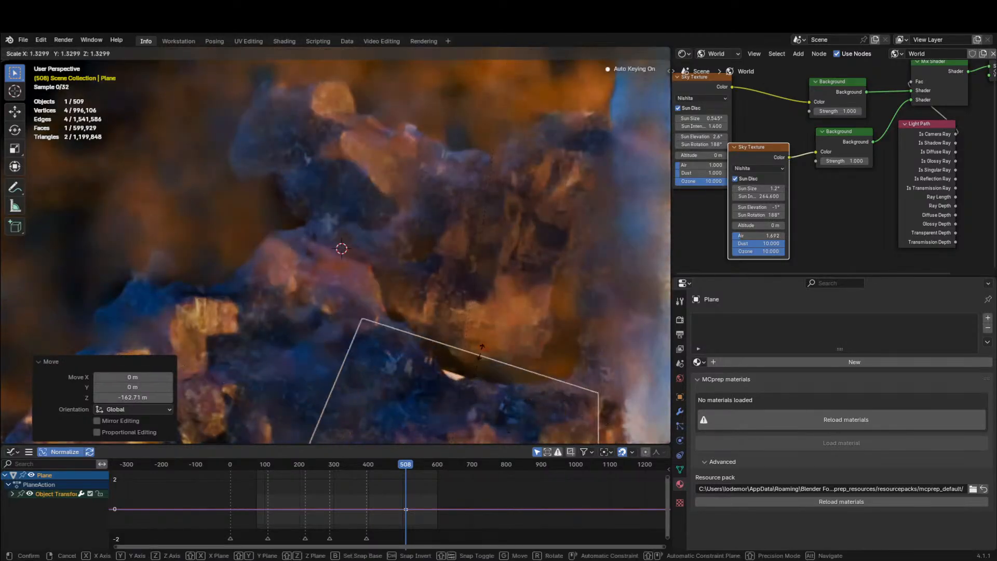
key(x)
click(497, 297)
key(s)
key(x)
key(y)
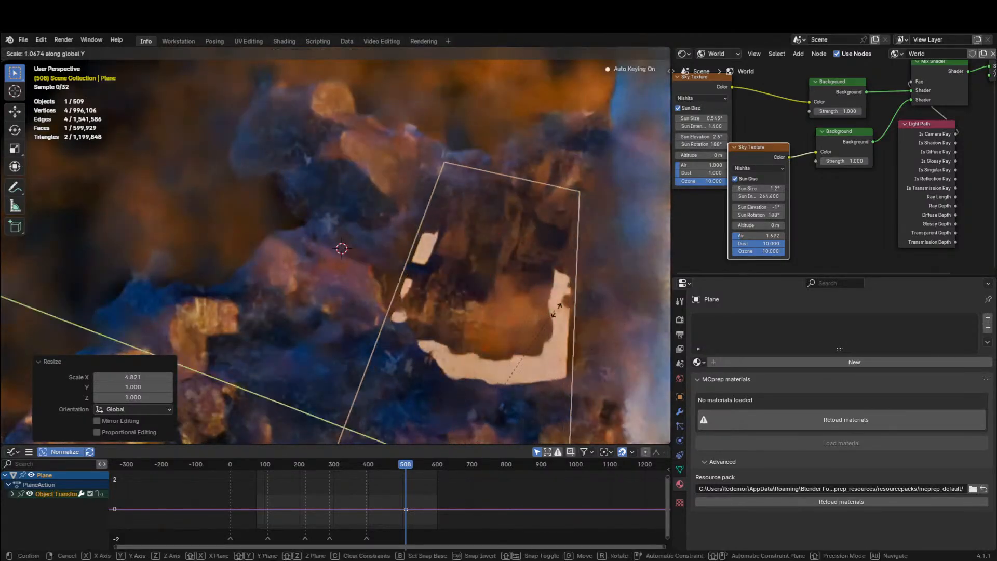
click(13, 330)
Slide the plane horizontally by about 109 m in X and -58 m in Y, keeping its height.
key(g)
key(shift+z)
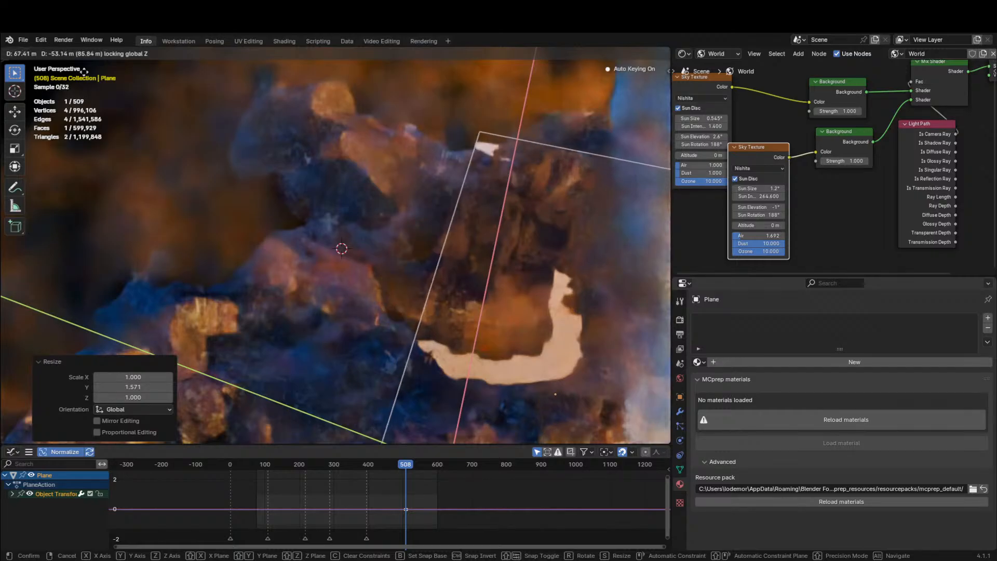
click(91, 78)
middle_drag(337, 353, 533, 298)
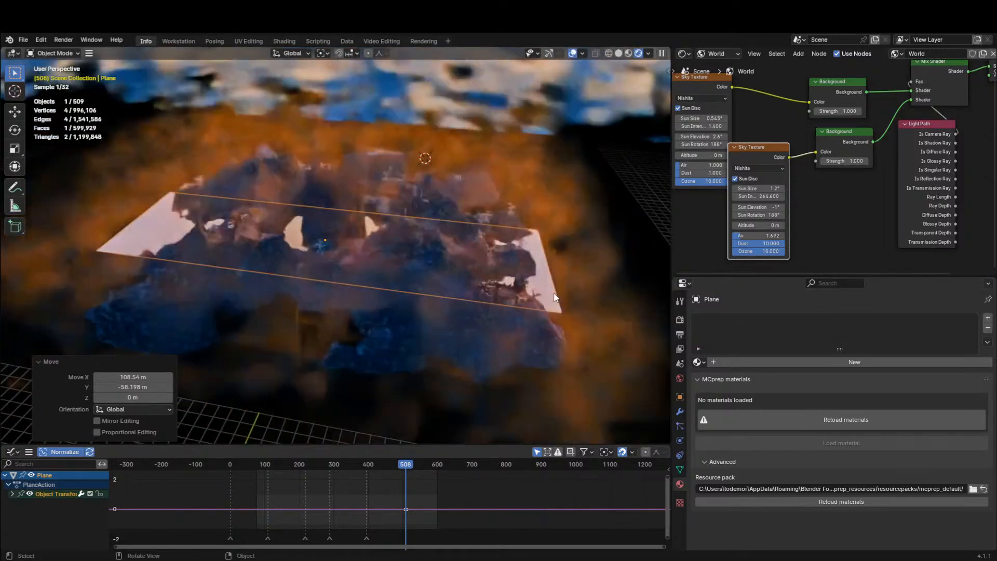
Narrow the plane along X and shift it horizontally over the castle area.
key(s)
key(x)
click(409, 289)
key(g)
key(shift+z)
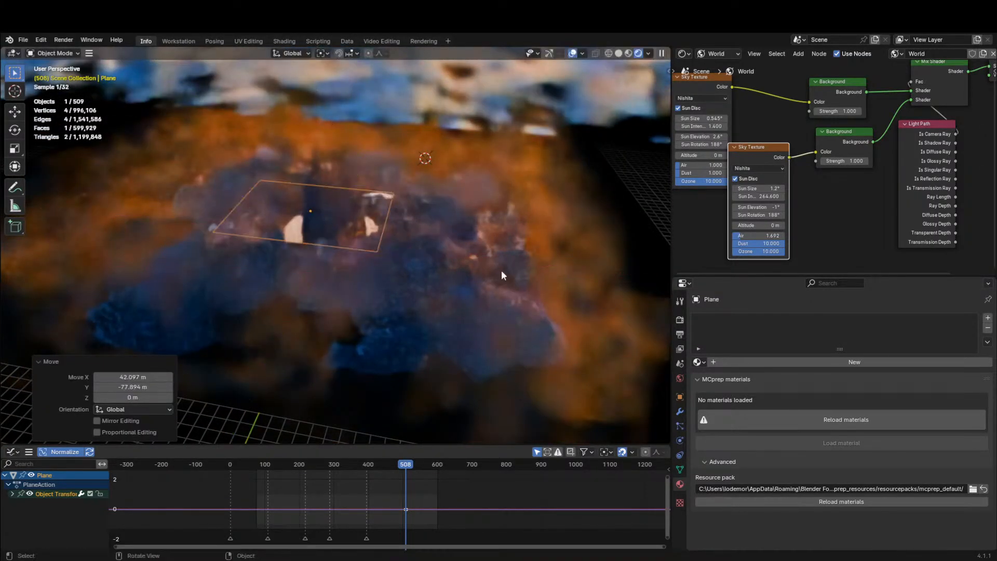
click(536, 195)
Save the file and add a Baga rain simulation to the plane in solid shading.
key(n)
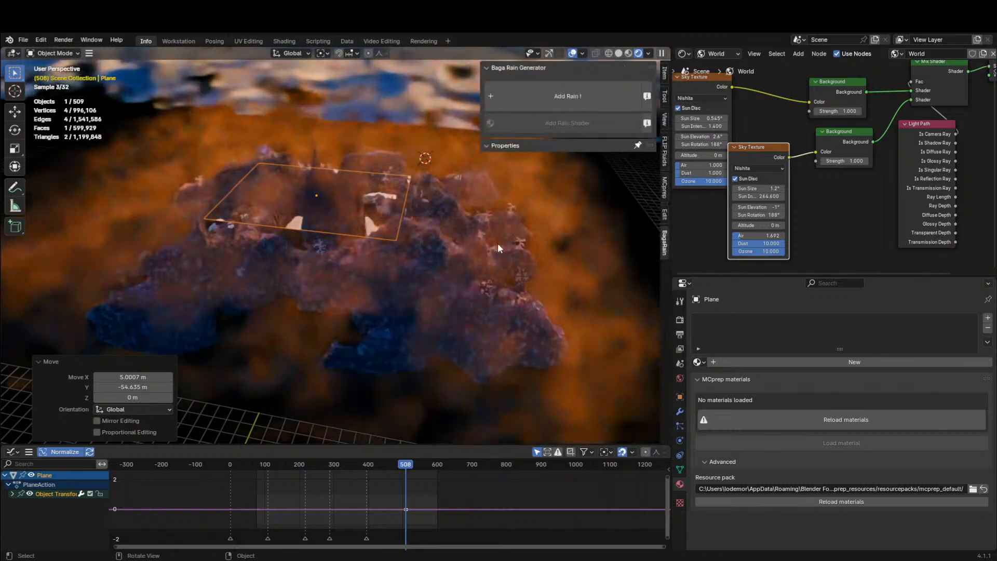
click(618, 54)
key(ctrl+s)
click(602, 98)
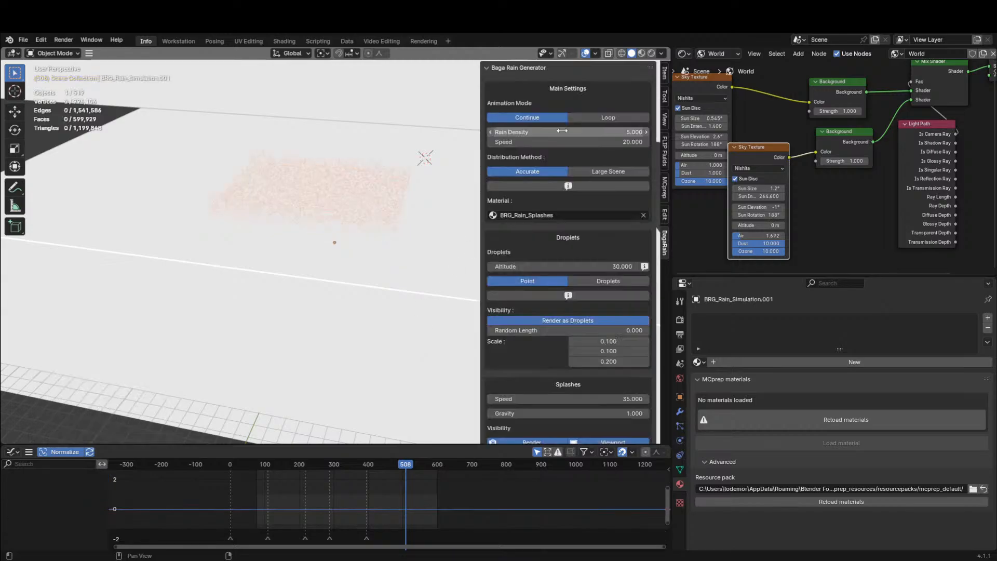
Set the new rain's Rain Density to 1 and, with the simulation isolated, raise the droplet Altitude to 44.18.
click(568, 132)
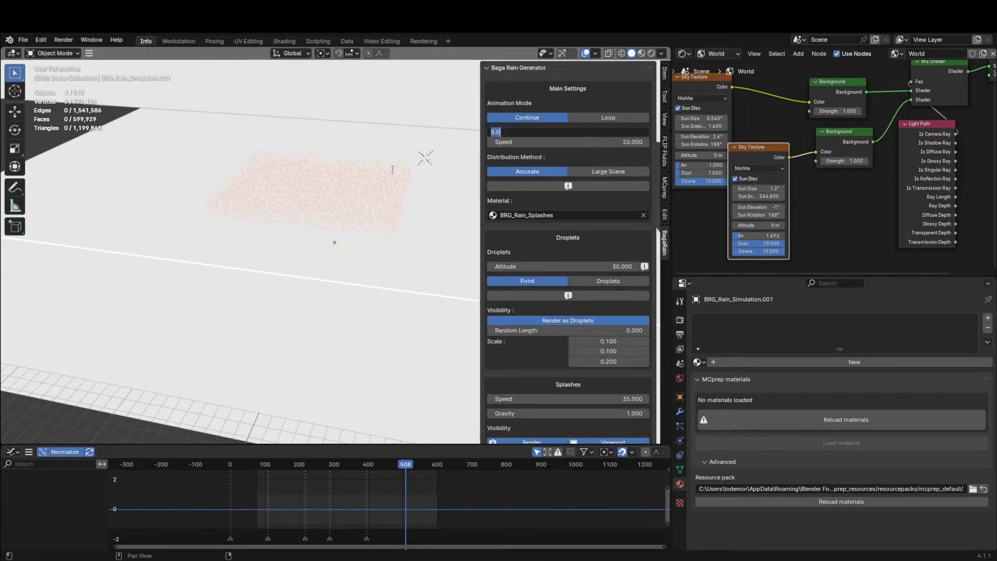
text(1)
key(Return)
key(KP_0)
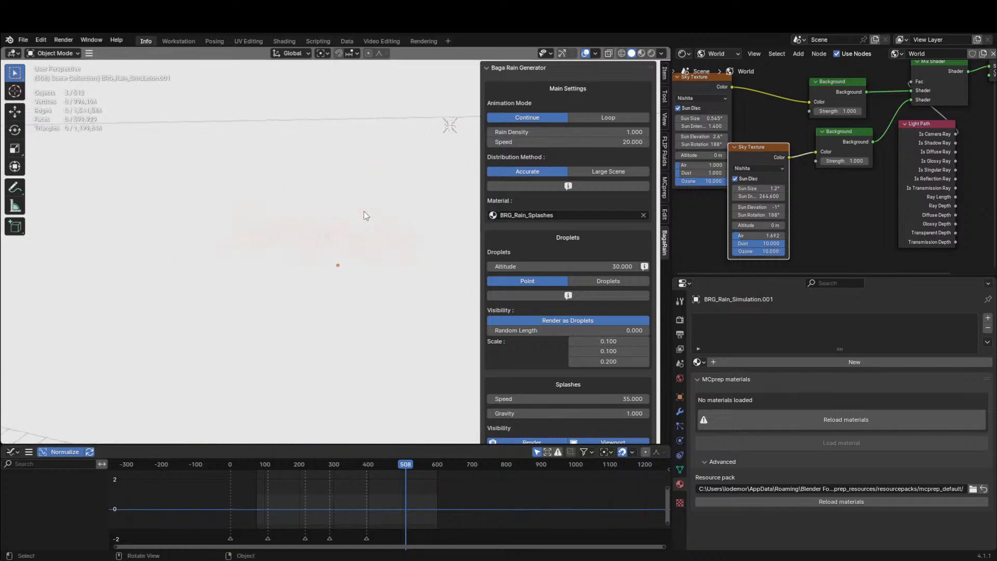
key(KP_Divide)
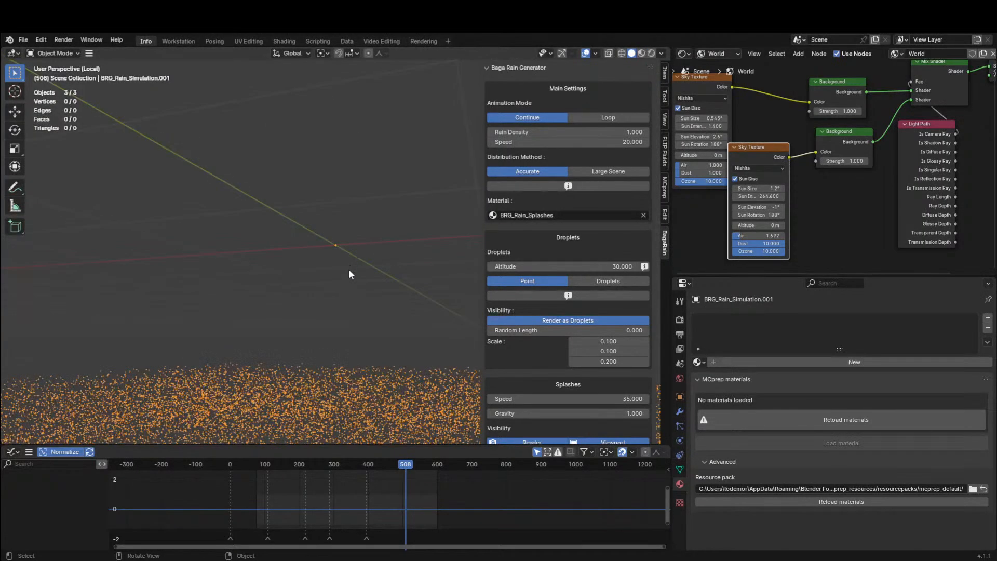
key(Tab)
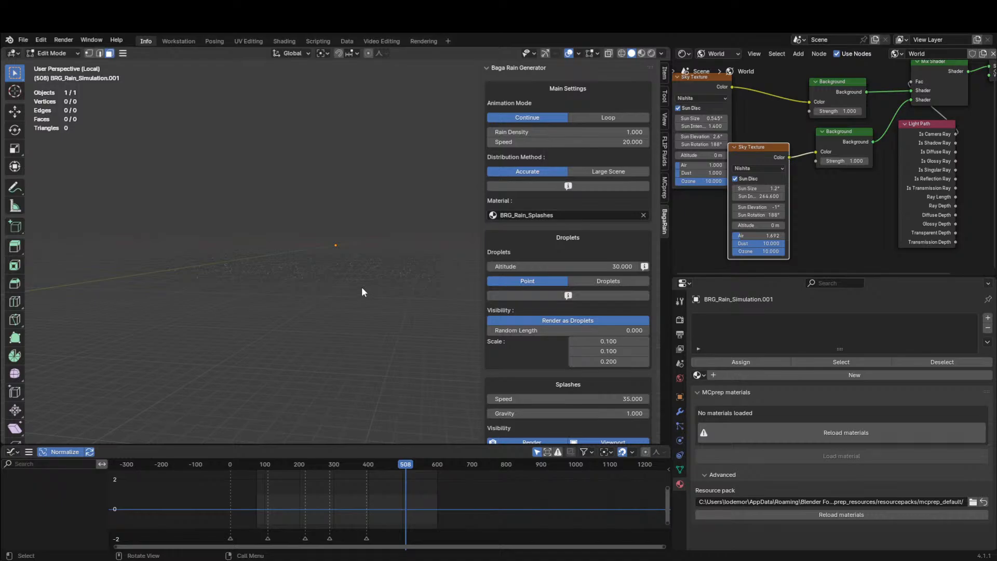
key(Tab)
mouse_move(363, 287)
middle_down()
mouse_move(319, 304)
mouse_move(328, 306)
mouse_move(290, 277)
mouse_move(366, 274)
middle_up()
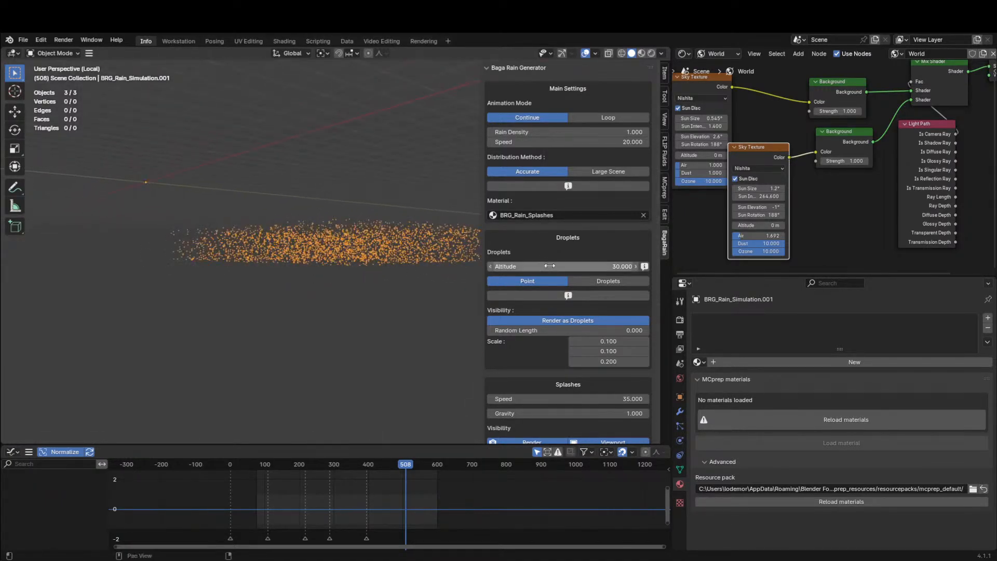
drag(567, 267, 555, 272)
Set the isolated rain simulation's Rain Density to 0.1 and its droplet Altitude to 1000.
click(619, 134)
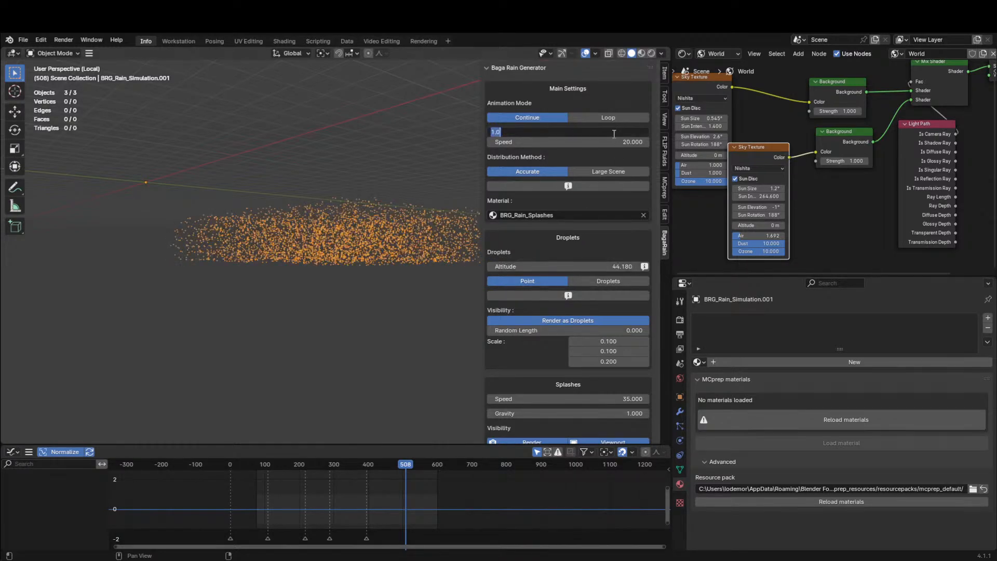
text(.1)
key(Return)
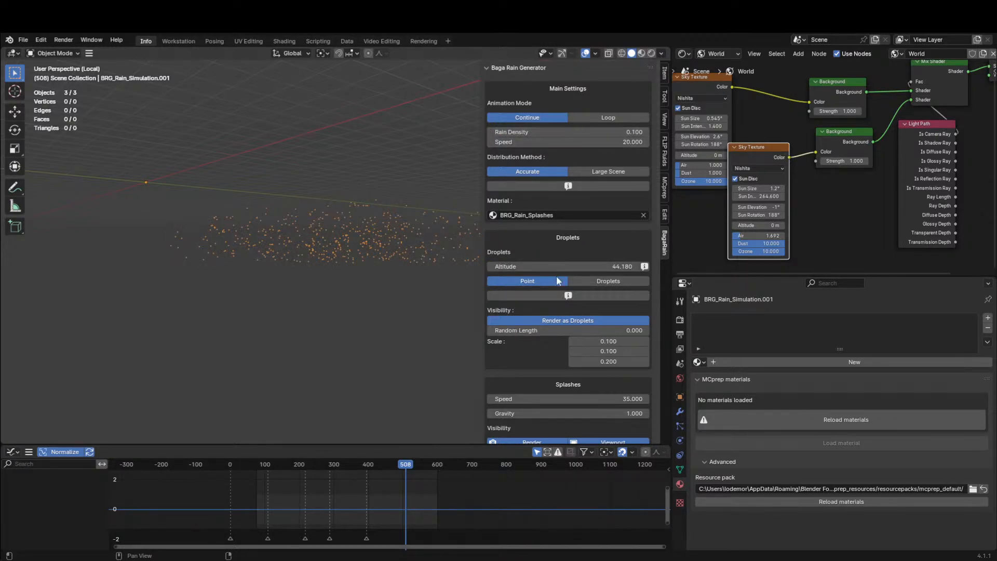
mouse_move(568, 266)
mouse_down()
mouse_move(582, 266)
mouse_move(568, 266)
mouse_up()
click(567, 265)
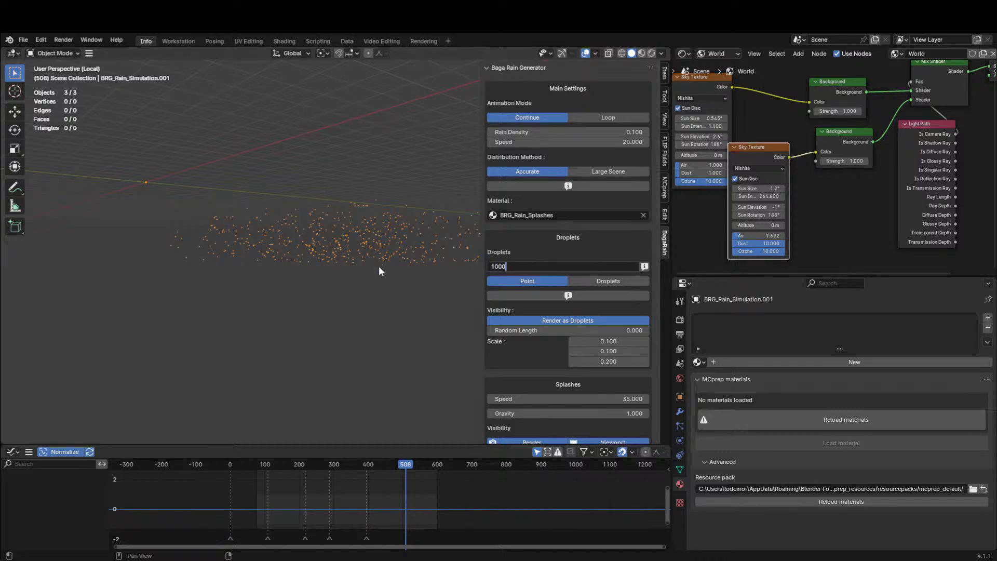
text(1000)
key(Return)
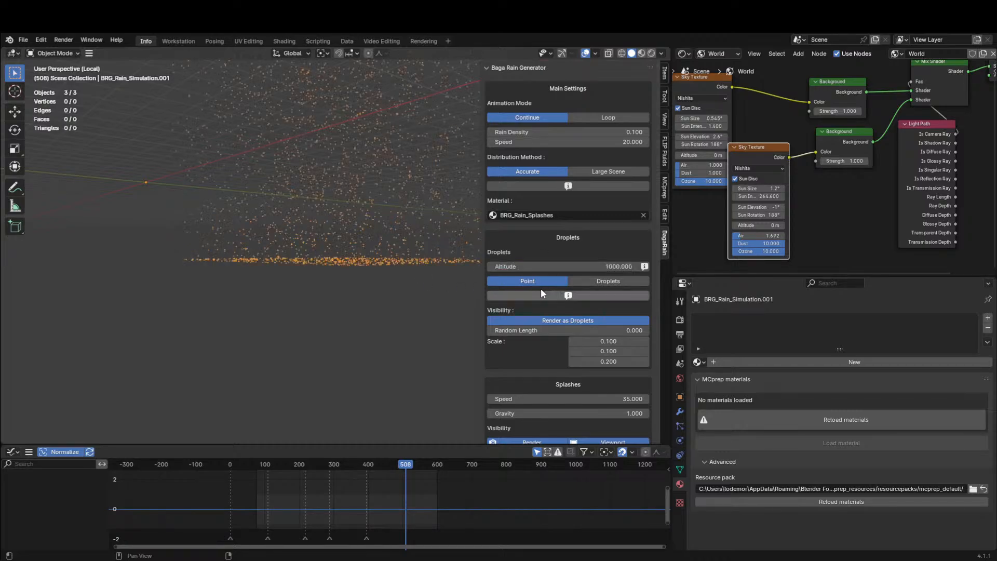
Lower the Rain Density to 0.01 and return from the isolated simulation to the full scene in camera view.
middle_drag(354, 248, 614, 159)
click(629, 132)
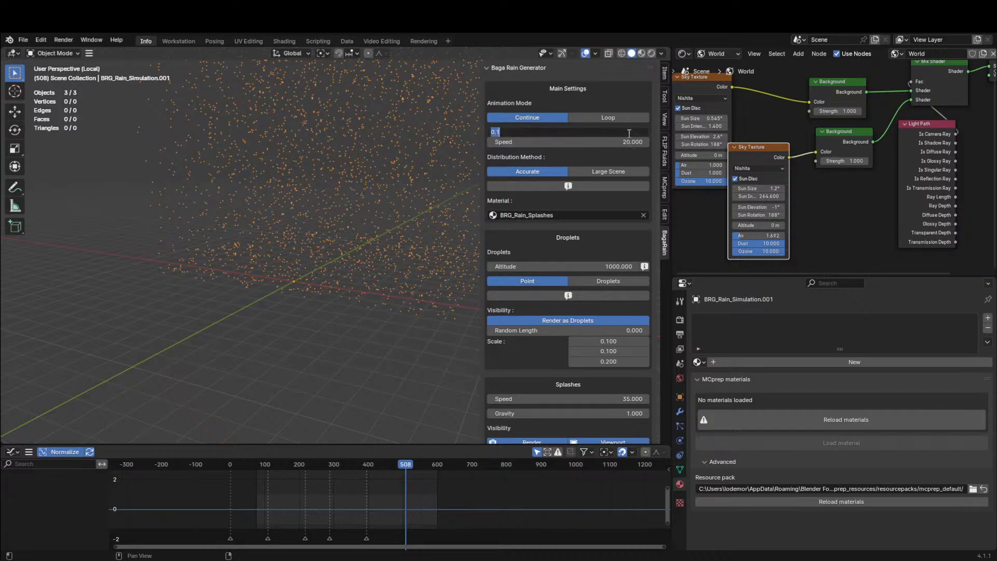
text(.01)
key(Return)
middle_drag(398, 231, 435, 227)
key(KP_0)
key(KP_Divide)
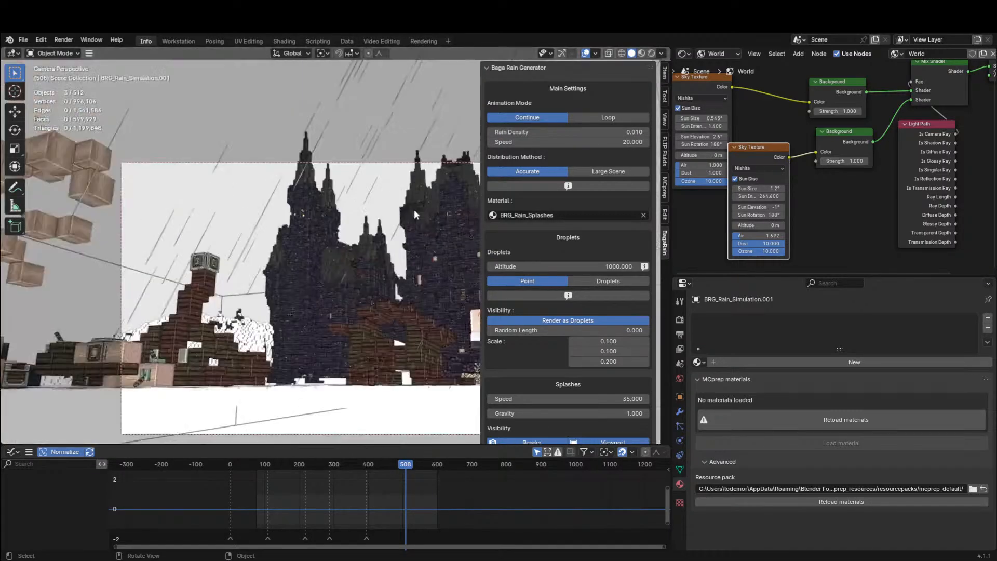
Try the Large Scene distribution method on the second rain simulation after a short playback, and delete that simulation.
key(space)
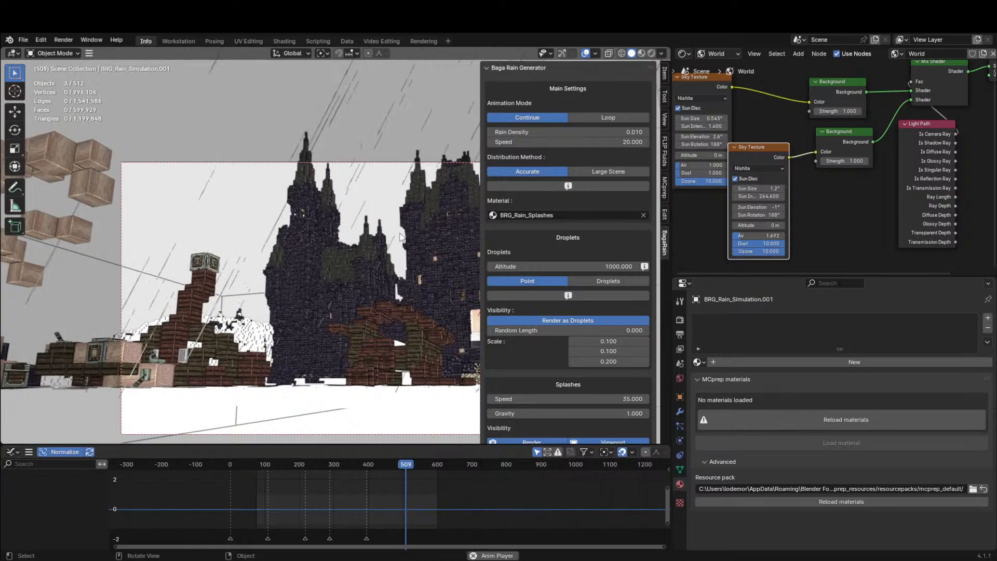
key(space)
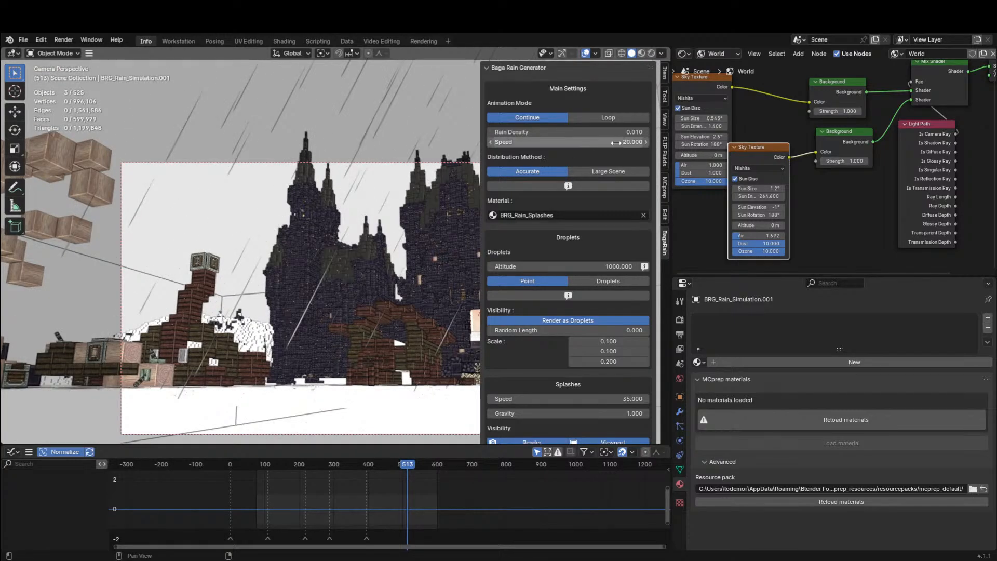
click(575, 189)
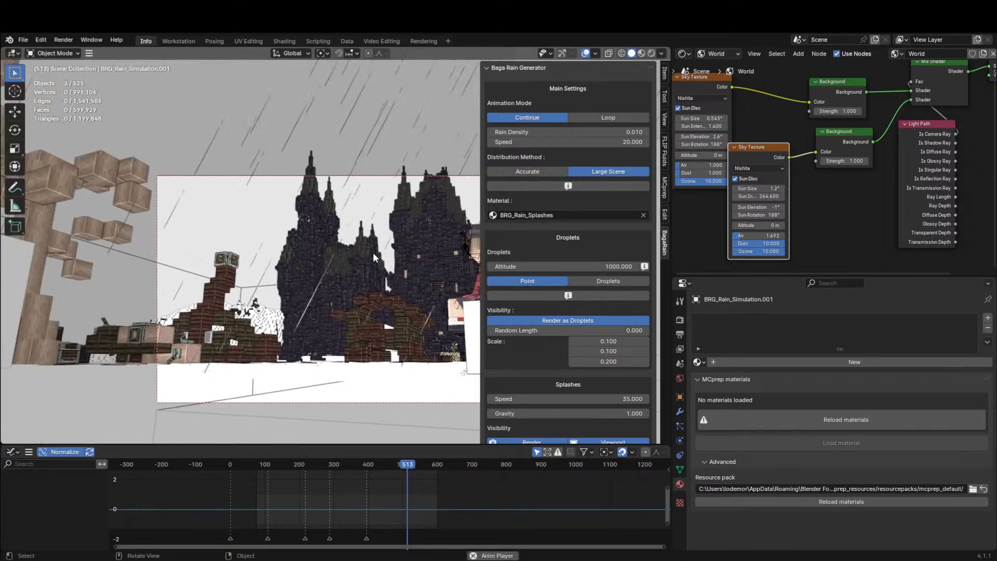
key(Delete)
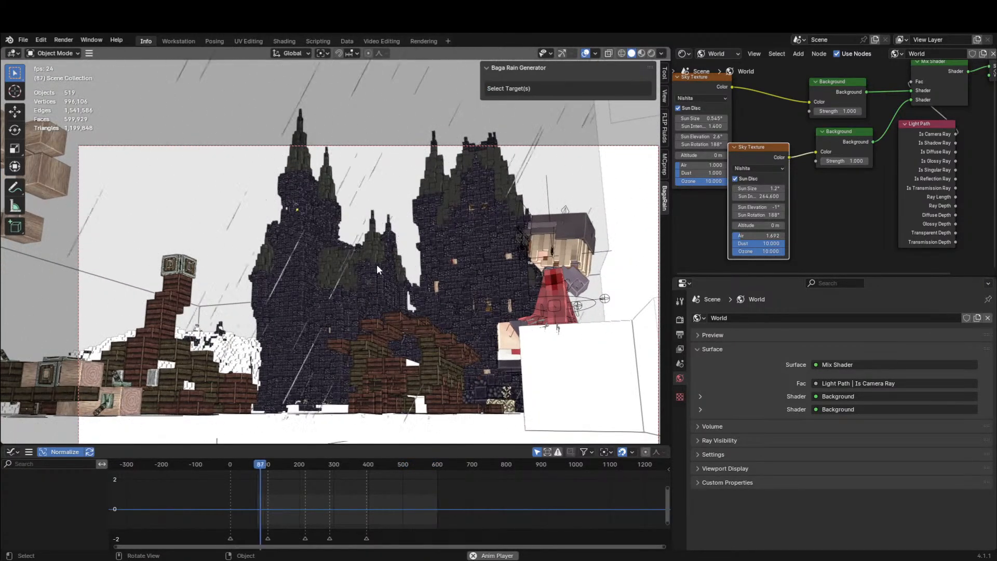
Play the animation through the camera to examine the original rain simulation, stopping at frame 158.
key(space)
click(347, 221)
key(n)
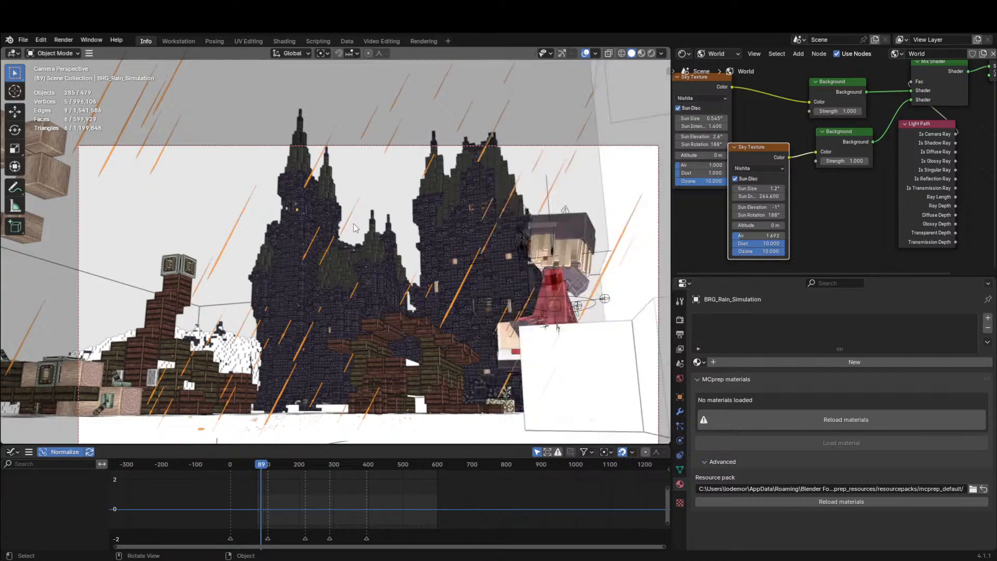
key(space)
key(space)
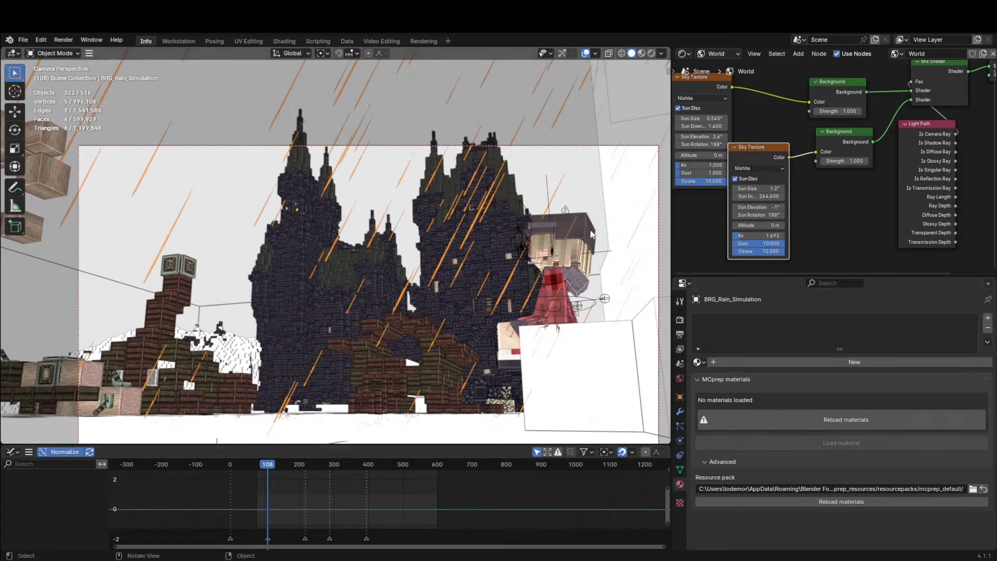
scroll(449, 250, down, 2)
scroll(448, 251, up, 2)
key(space)
scroll(447, 251, down, 2)
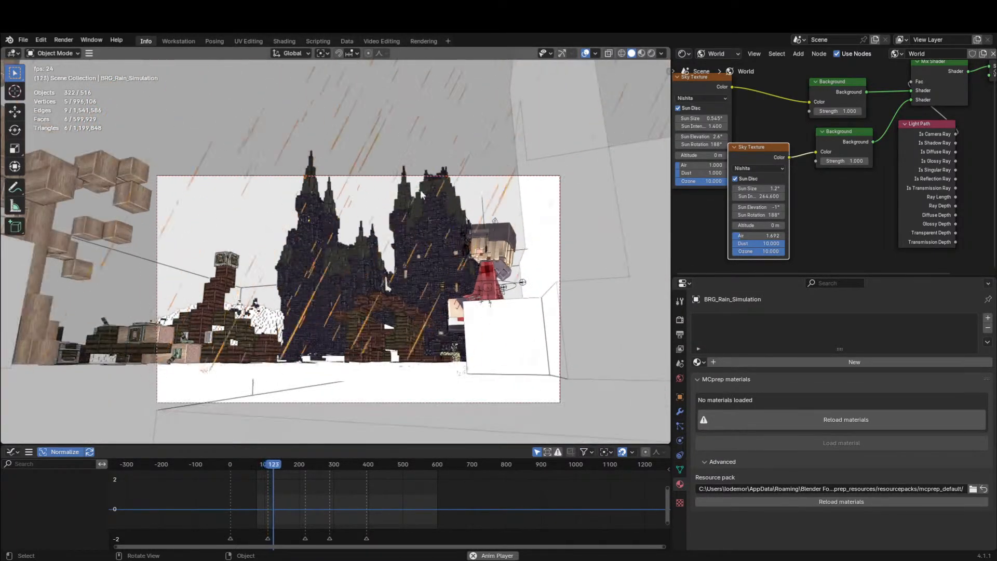
click(404, 138)
key(space)
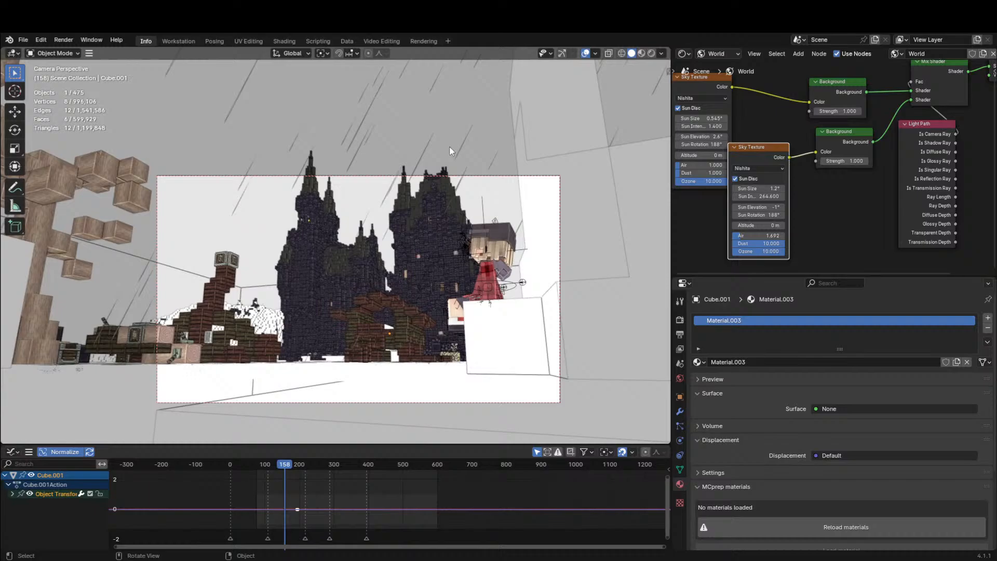
Switch to the rendered preview, select the Cloud volume from outside the scene and return to the camera view.
click(651, 53)
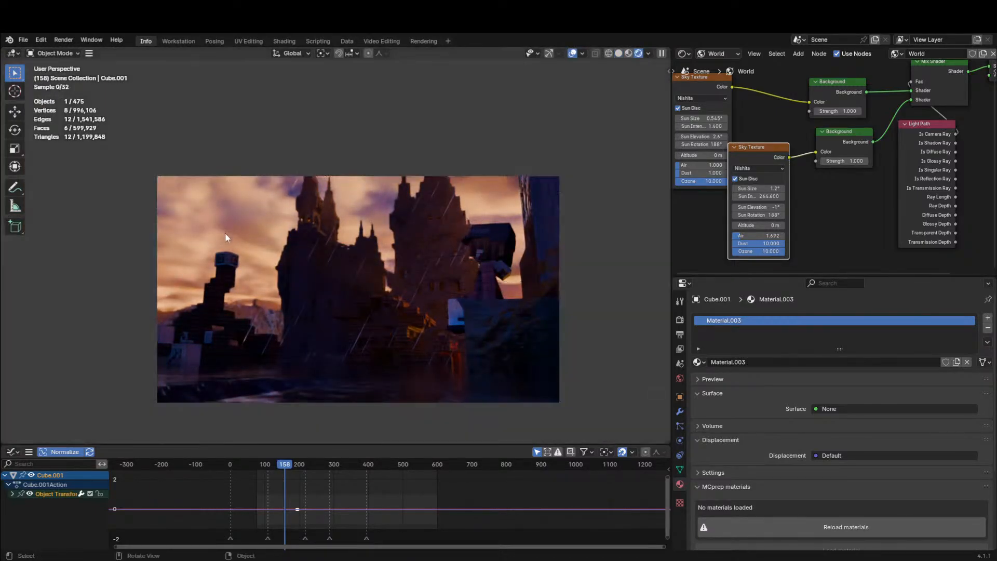
middle_drag(225, 233, 361, 223)
click(521, 208)
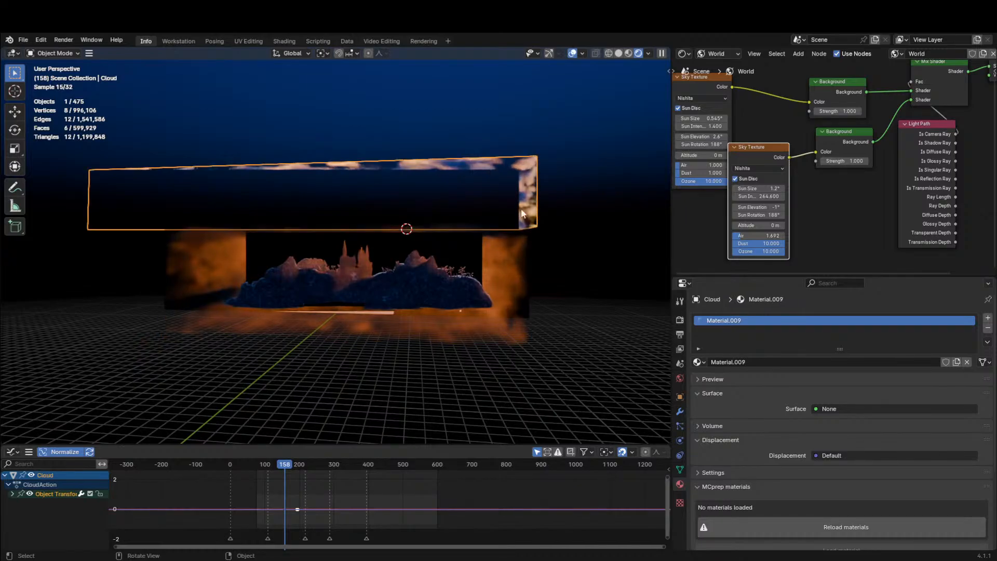
key(KP_0)
scroll(816, 163, down, 5)
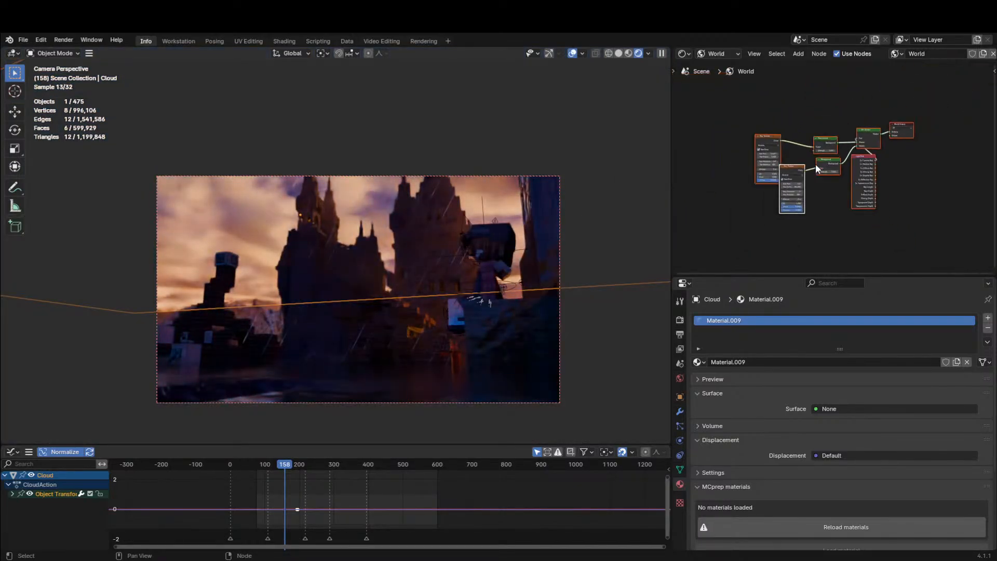
scroll(887, 120, up, 4)
scroll(841, 101, up, 1)
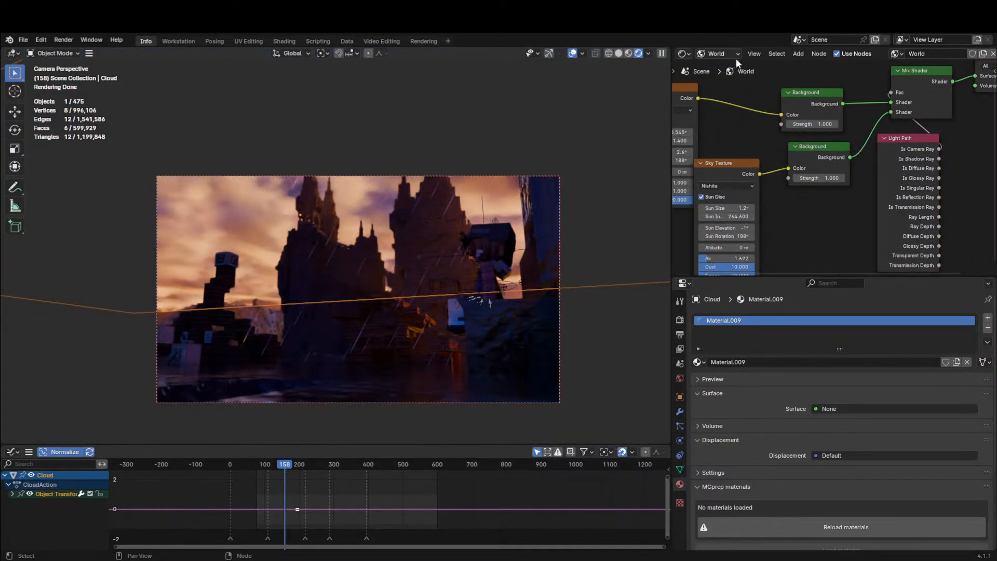
Show the Cloud object's material nodes and darken the Volume Scatter color to black.
click(716, 53)
click(725, 86)
key(Home)
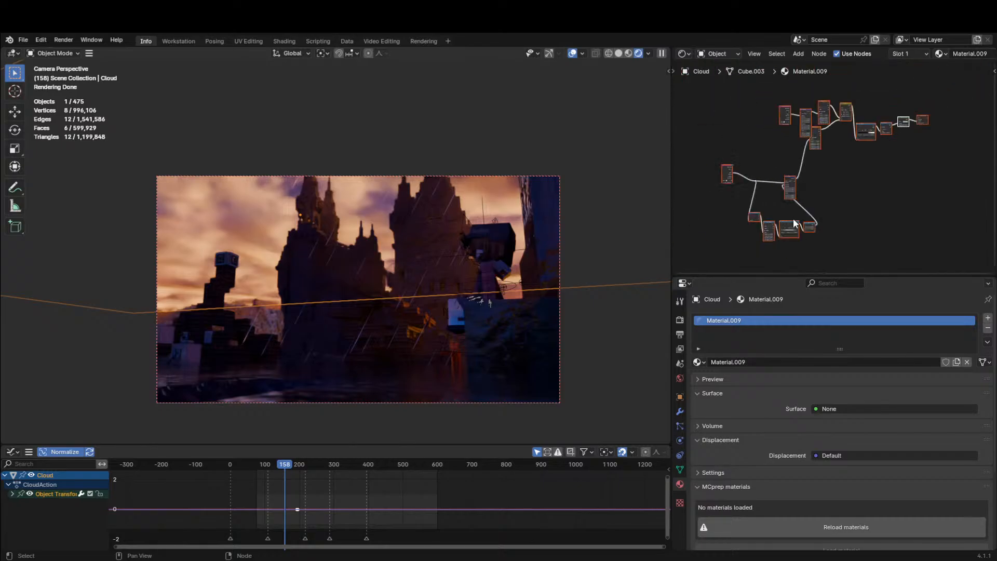
scroll(914, 106, up, 5)
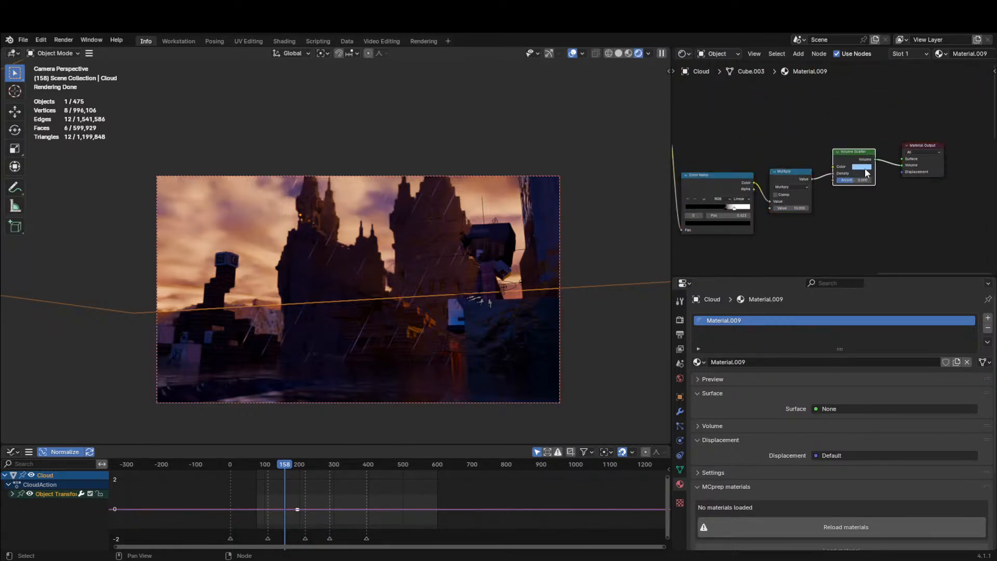
click(862, 167)
drag(915, 115, 912, 124)
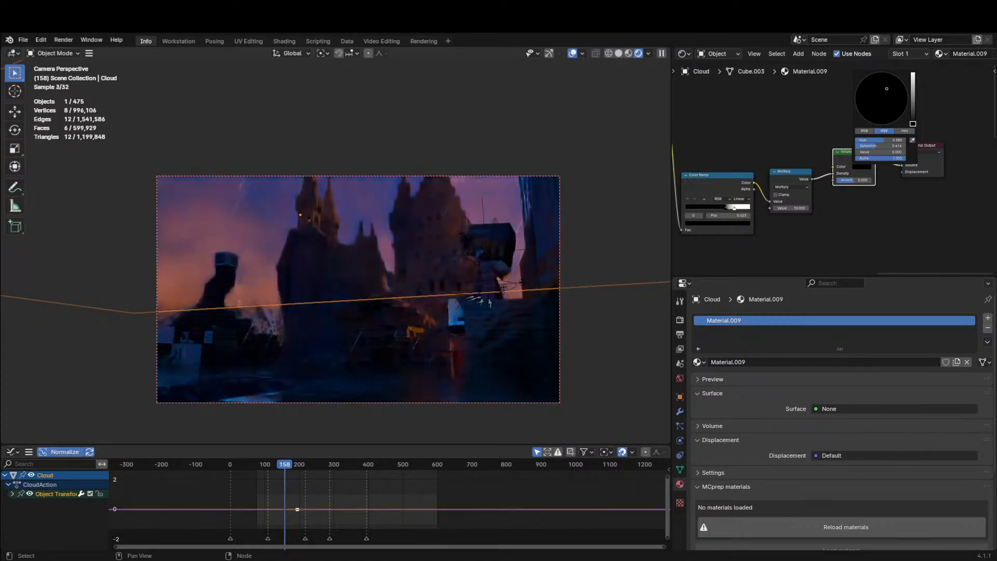
Cancel the black Volume Scatter color and try a different anisotropy on the Cloud material.
right_click(912, 125)
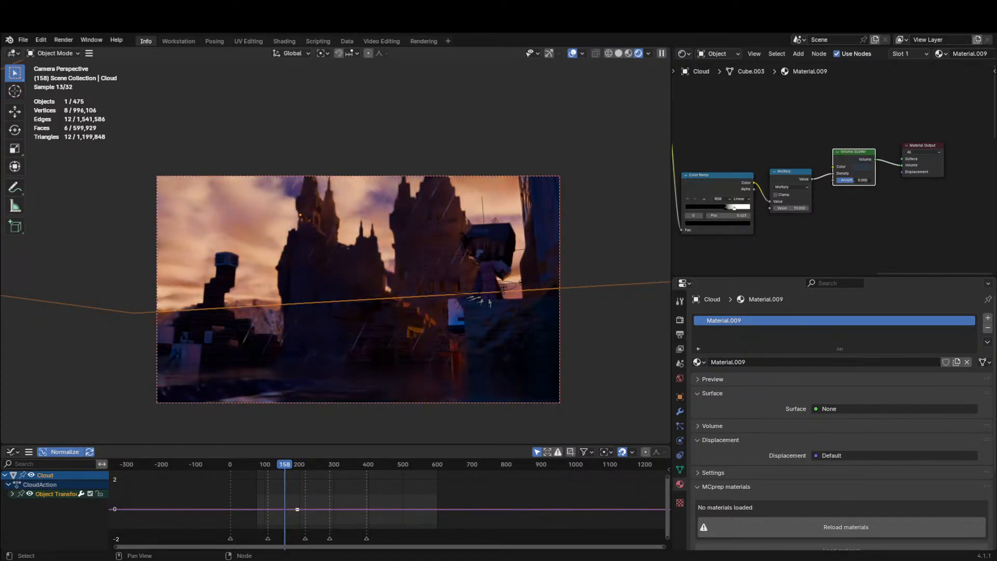
mouse_move(854, 180)
mouse_down()
mouse_move(838, 180)
mouse_move(872, 180)
mouse_up()
right_click(854, 181)
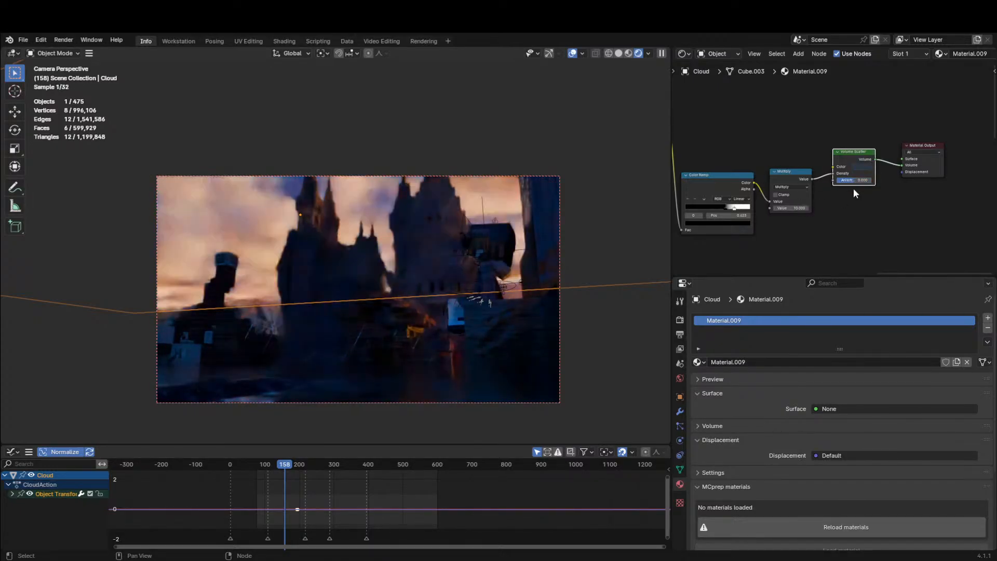
Select the Cube.001 volume surrounding the scene and view it from outside the camera.
click(259, 263)
key(g)
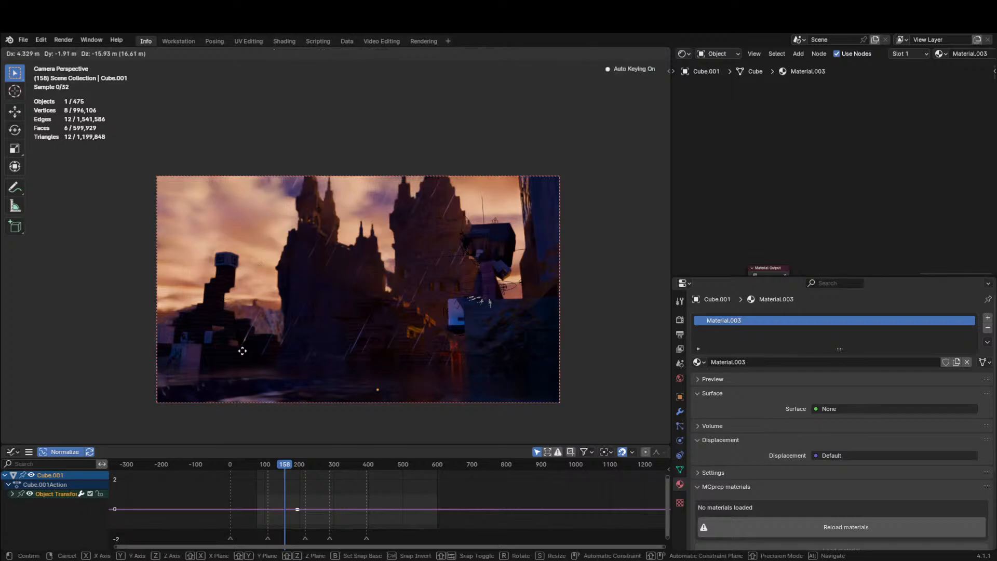
right_click(306, 322)
middle_drag(311, 320, 374, 270)
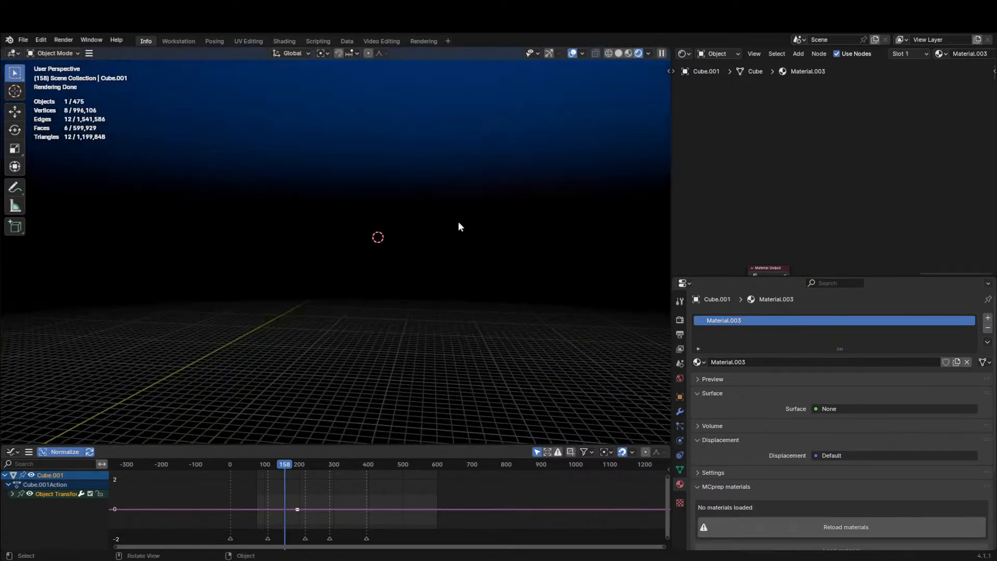
scroll(459, 223, down, 4)
drag(673, 49, 573, 75)
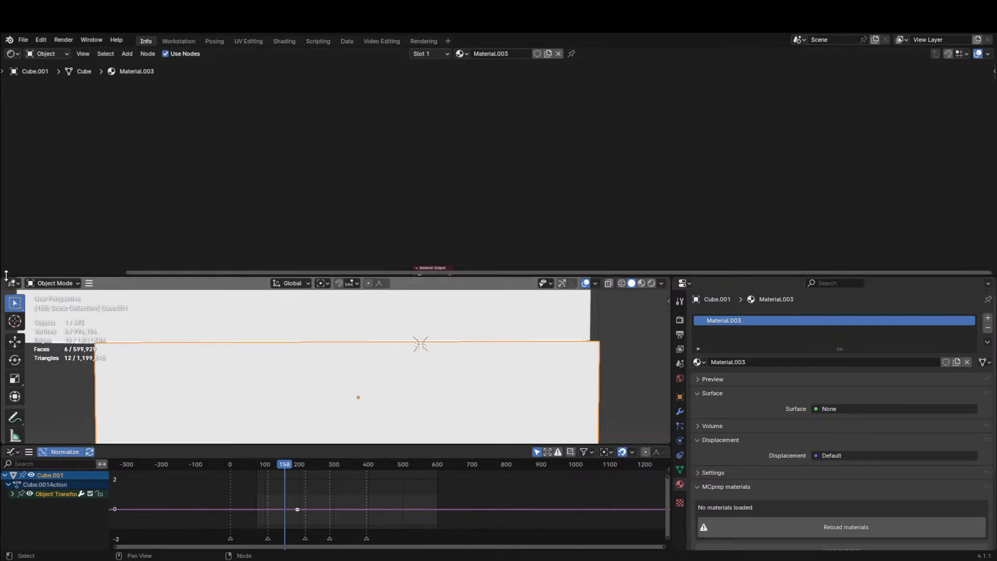
drag(4, 274, 669, 253)
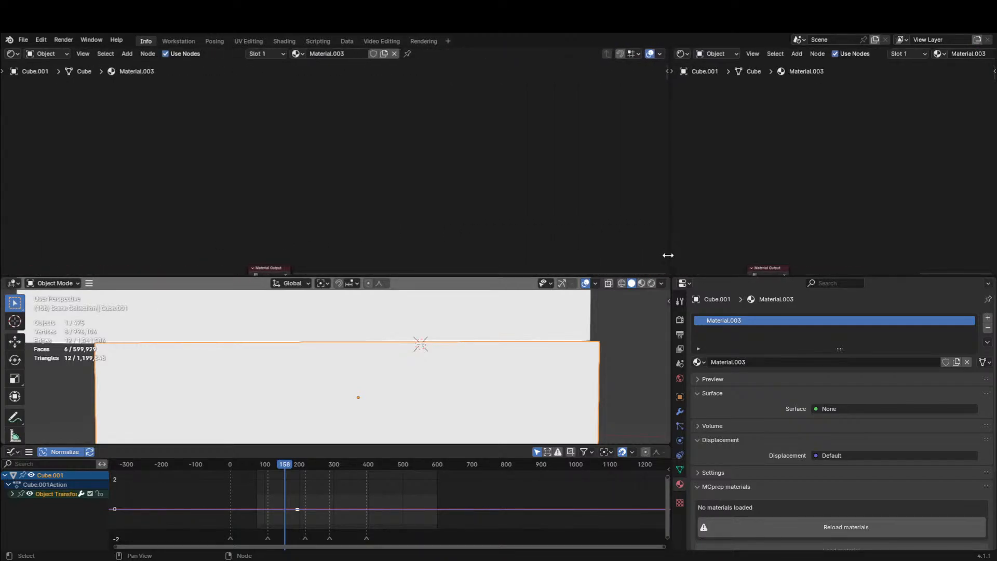
right_click(653, 276)
click(608, 301)
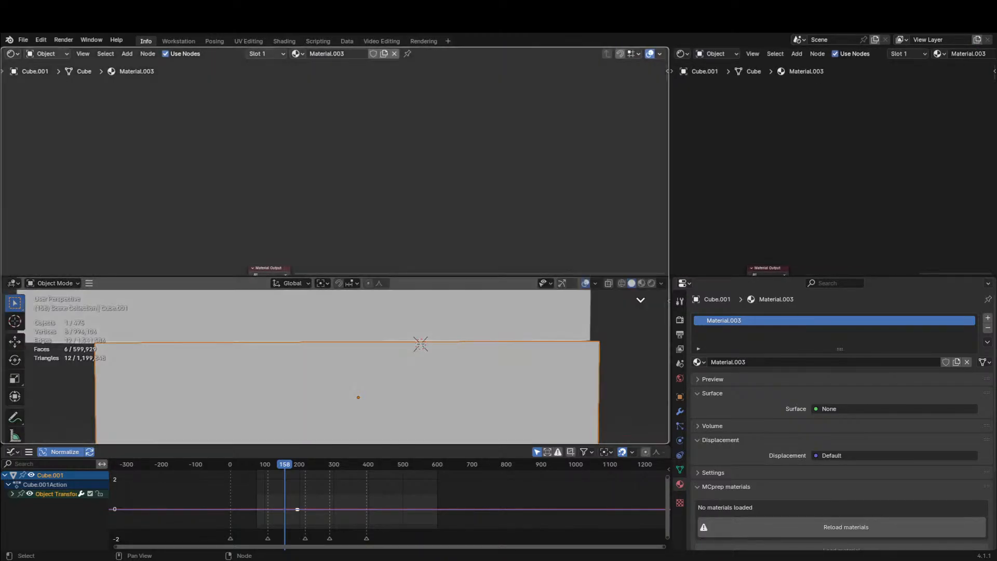
click(650, 222)
drag(667, 47, 667, 93)
right_click(658, 101)
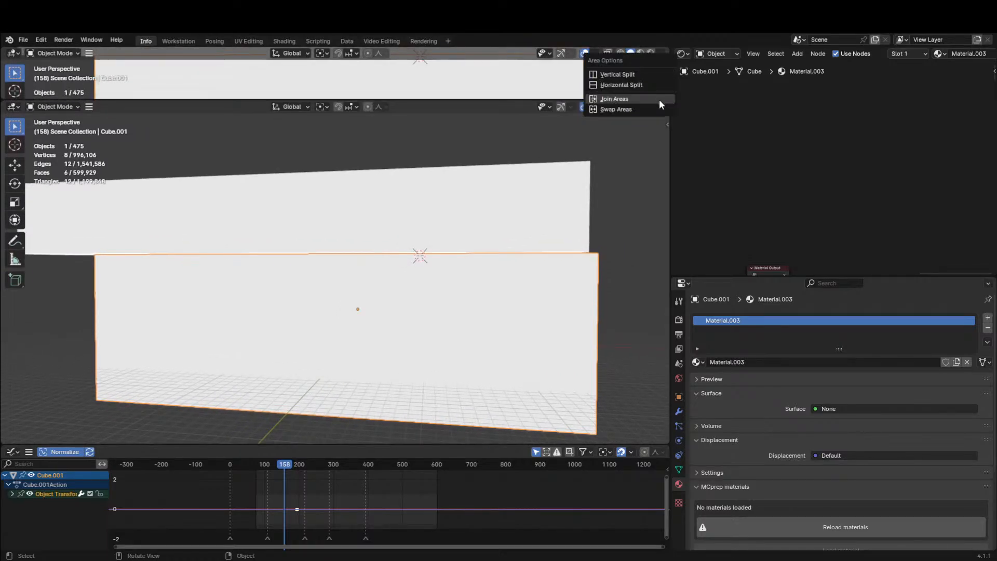
click(654, 105)
Split a narrow area off the 3D viewport, make it an Outliner and collapse the Rig collection.
click(667, 48)
drag(667, 49, 555, 52)
click(569, 54)
click(810, 74)
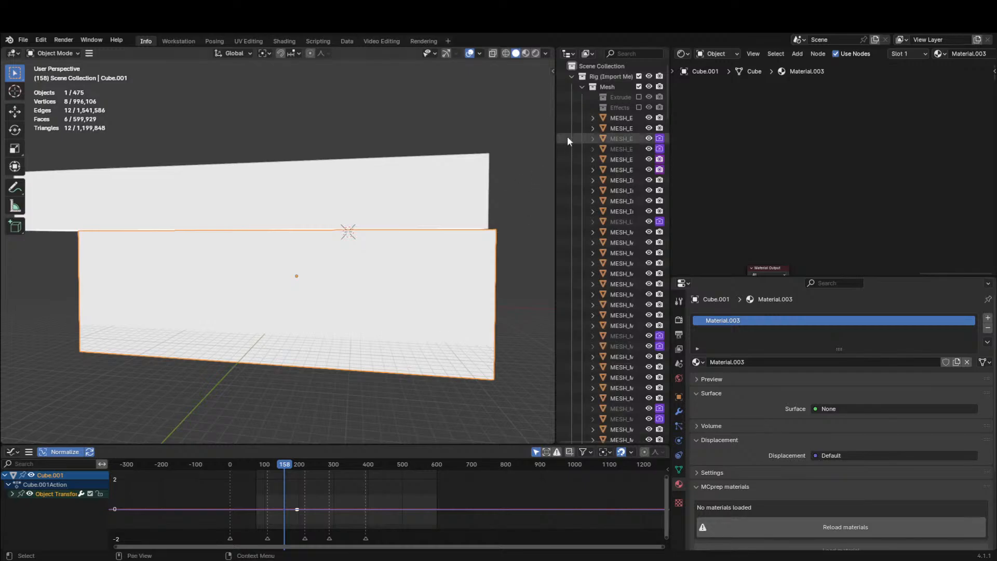
click(572, 77)
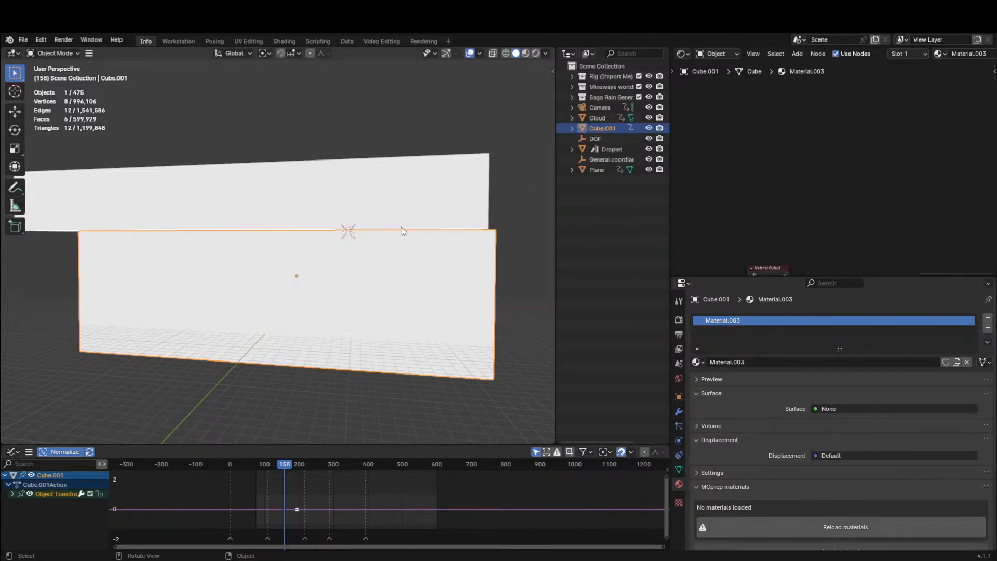
Hide Cube.001, return to the rendered camera view and select the Cloud volume.
key(h)
key(KP_0)
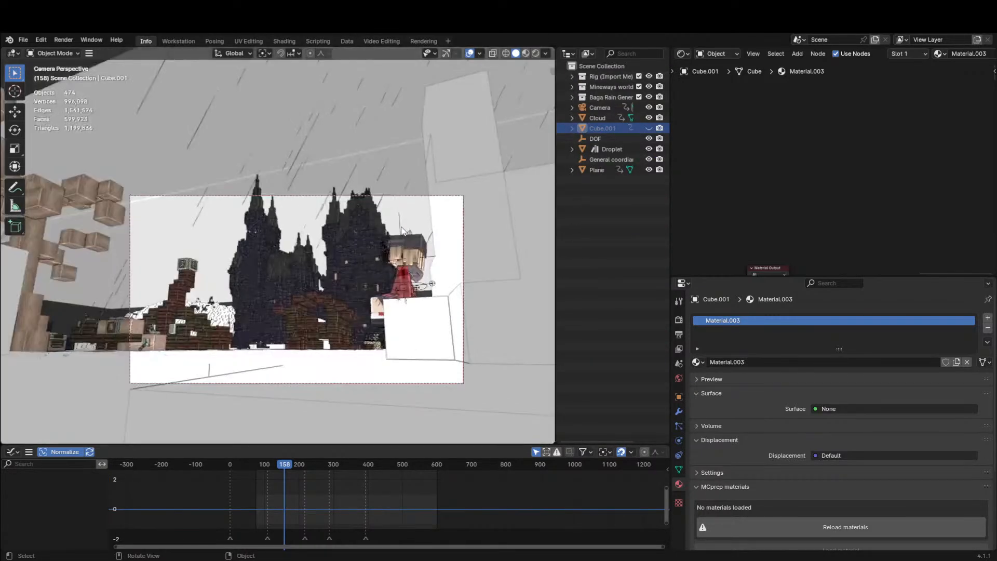
click(535, 53)
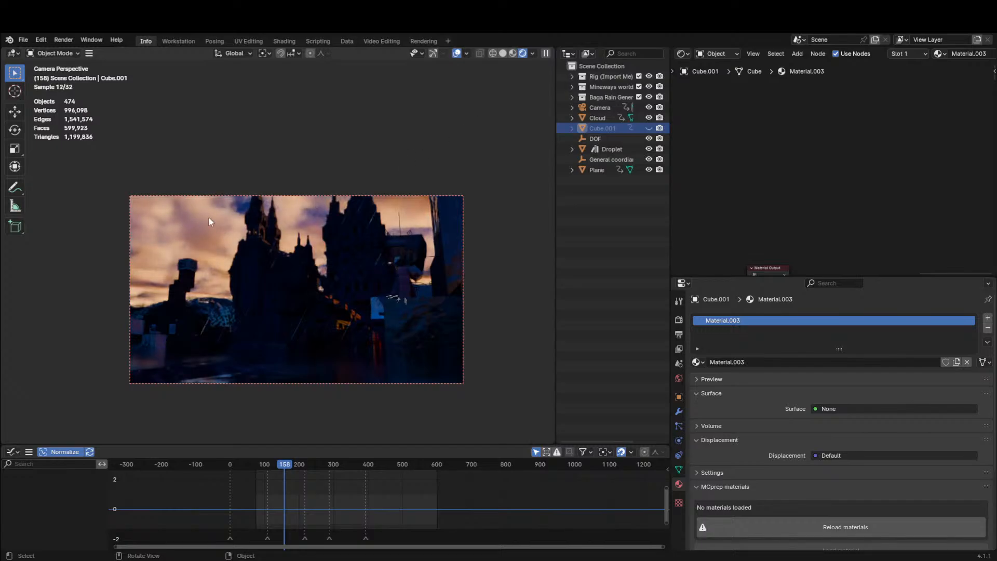
click(196, 220)
click(216, 223)
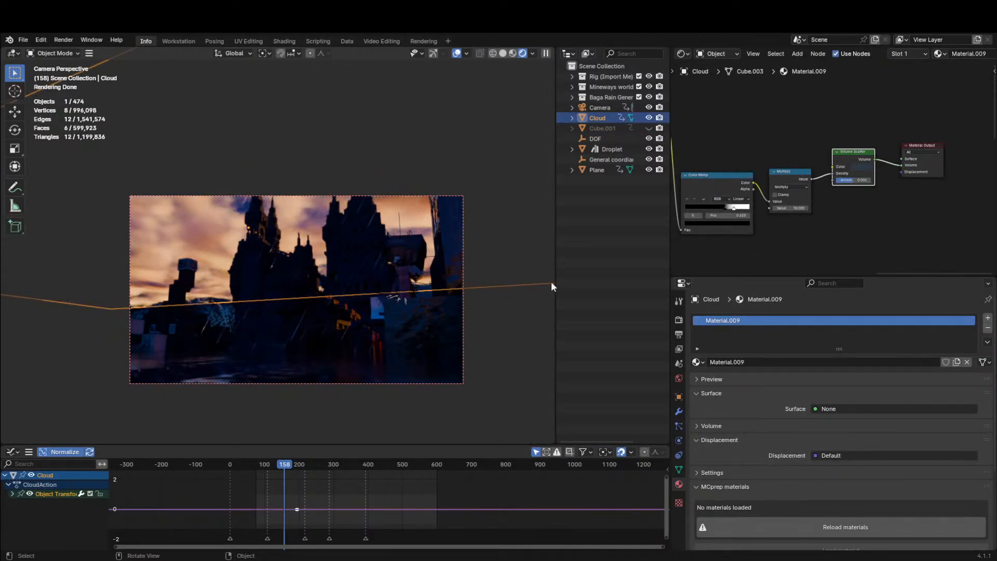
Set the Cloud material's Volume Scatter color to white and its anisotropy to 1.000, after trying black.
click(864, 164)
drag(906, 151, 879, 150)
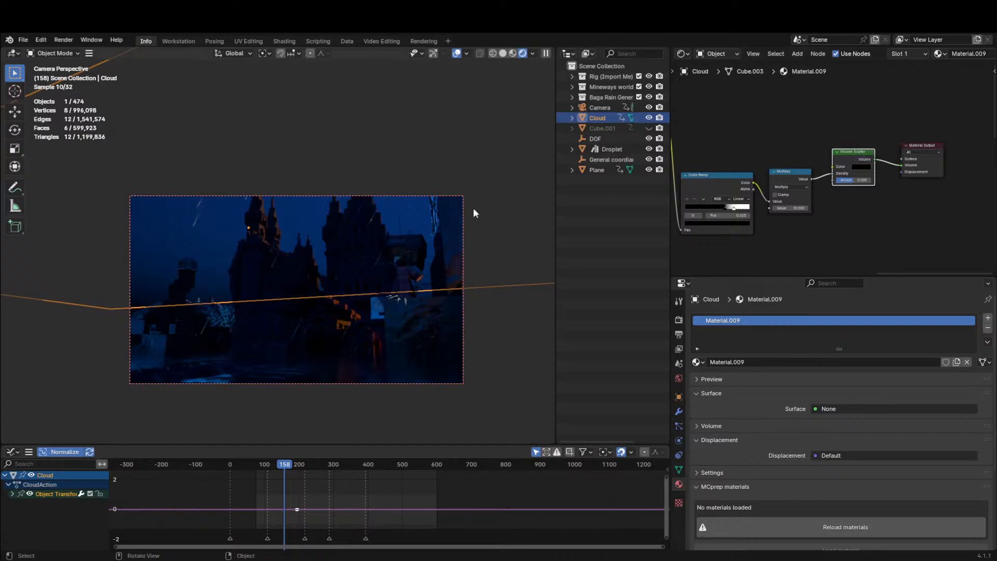
click(861, 168)
drag(913, 117, 913, 72)
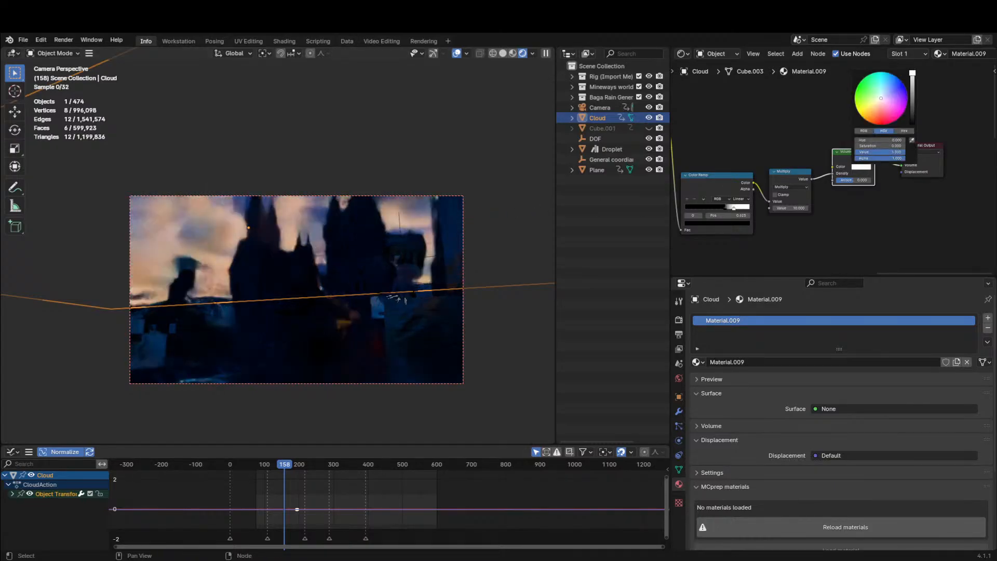
drag(861, 181, 883, 181)
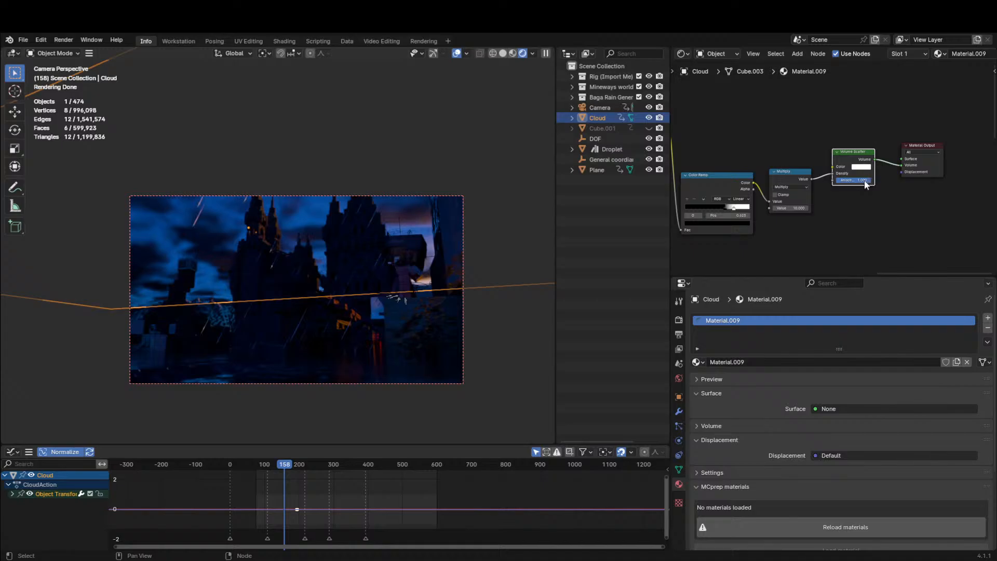
Increase the scale of the lower Noise Texture feeding the Cloud material's Linear Light mix.
scroll(861, 185, up, 4)
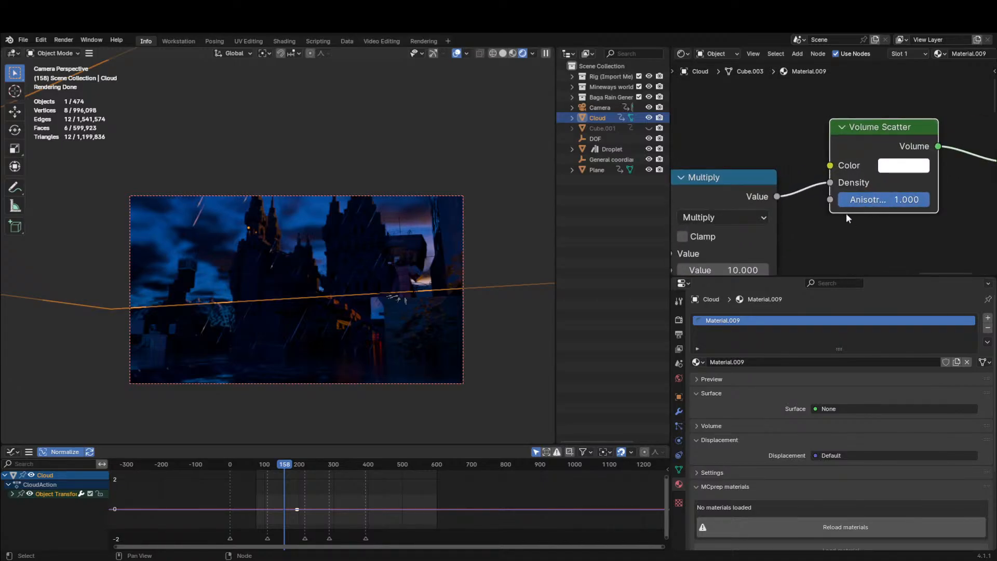
middle_drag(814, 223, 822, 213)
middle_drag(745, 251, 896, 136)
middle_drag(703, 196, 986, 239)
scroll(686, 152, down, 4)
middle_drag(686, 152, 784, 226)
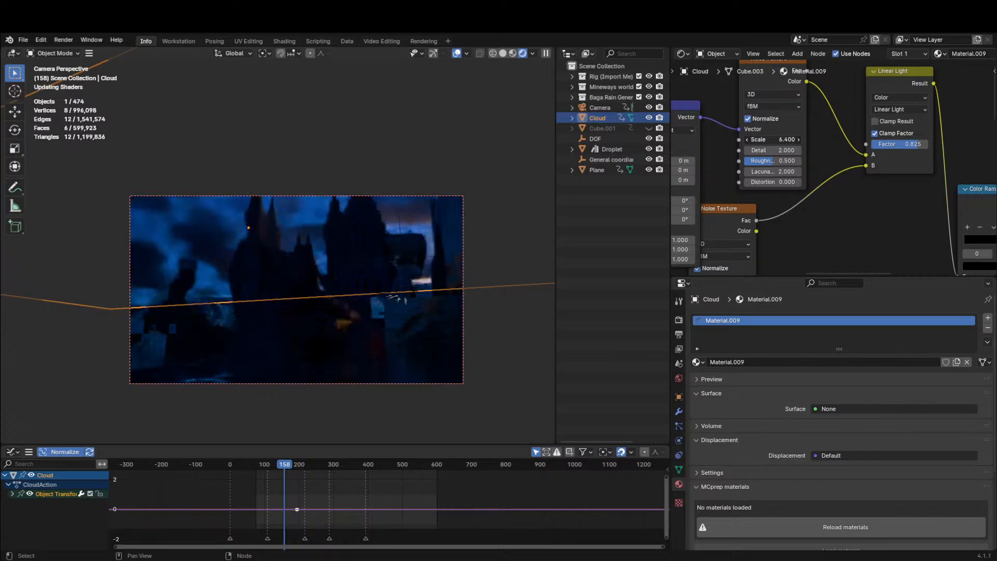
right_click(784, 139)
middle_drag(725, 272, 765, 215)
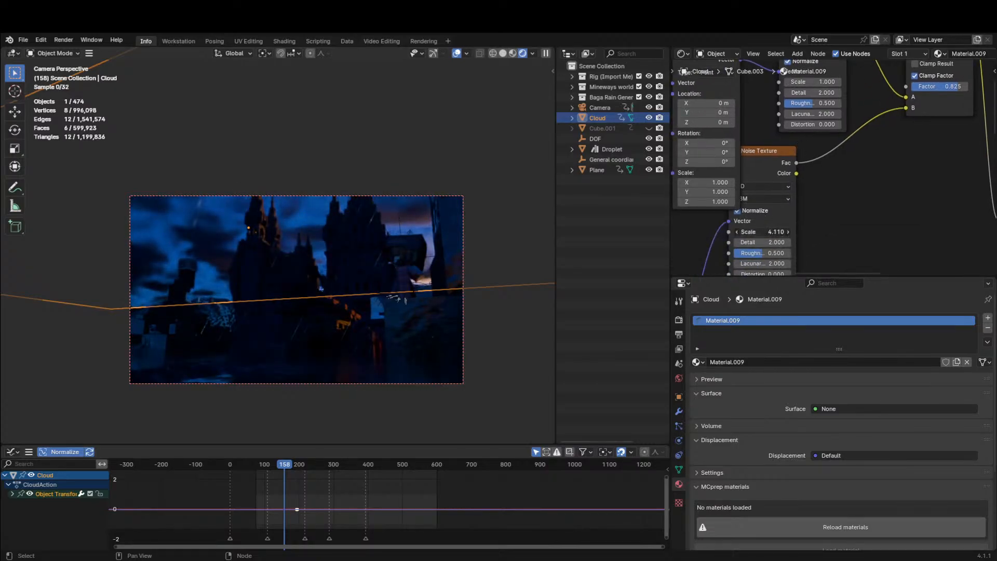
mouse_move(762, 232)
mouse_down()
mouse_move(867, 231)
mouse_move(781, 231)
mouse_up()
Shift the Cloud material's Color Ramp stops, placing the black one at 0.505 and the white one at about 0.695.
middle_drag(890, 159, 734, 202)
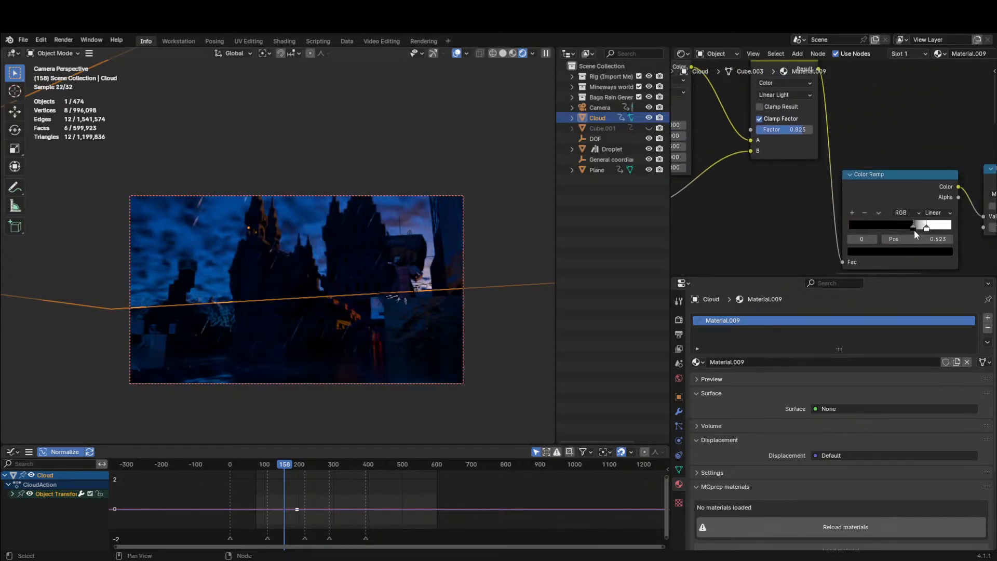
drag(914, 229, 909, 223)
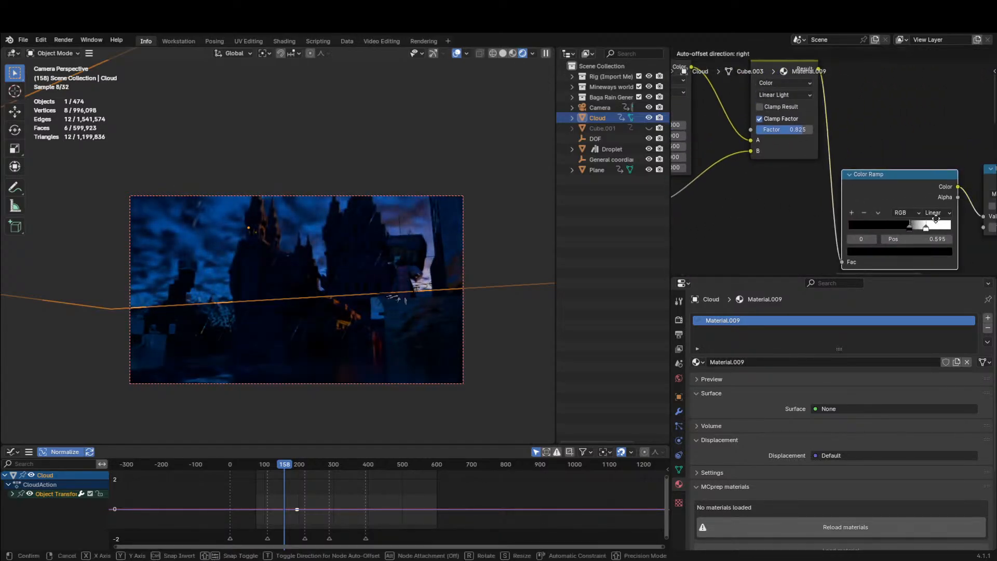
click(926, 227)
drag(927, 229, 923, 228)
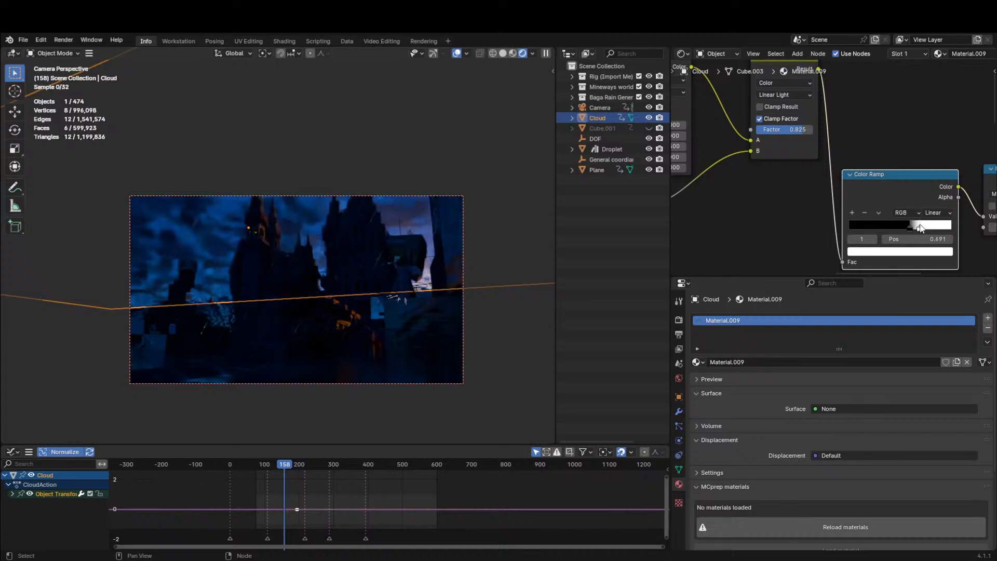
click(908, 226)
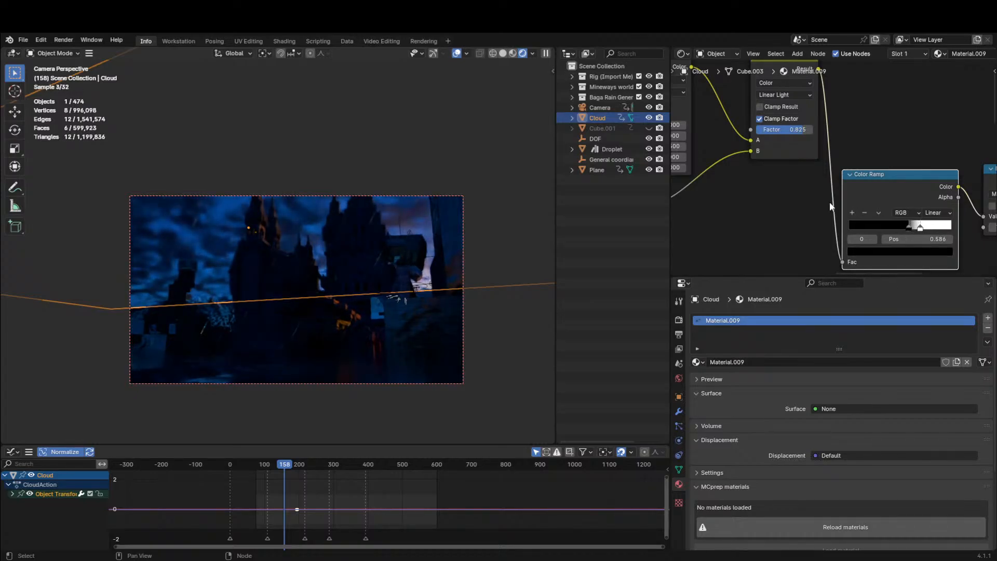
mouse_move(909, 226)
mouse_down()
mouse_move(887, 224)
mouse_move(900, 220)
mouse_up()
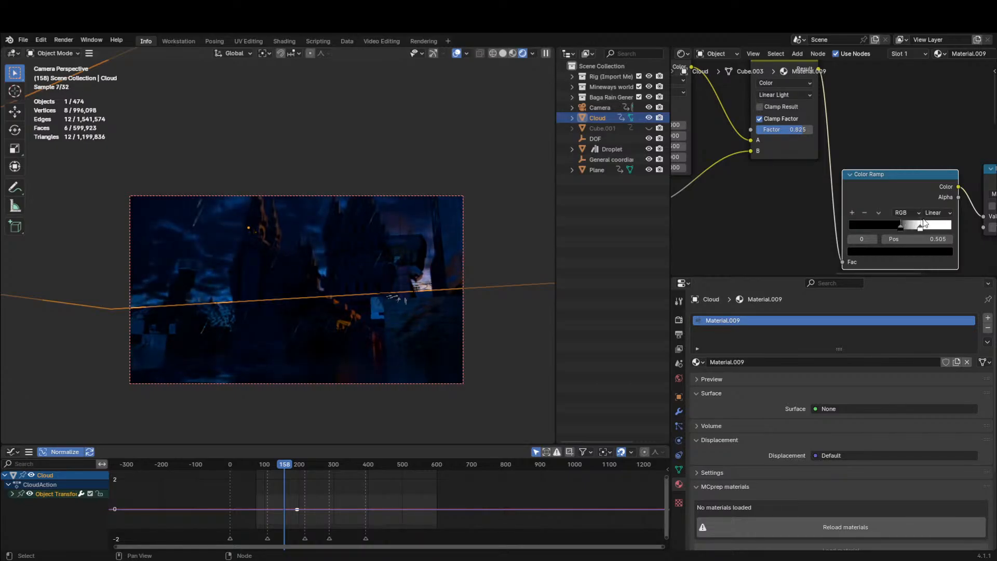
Set the Color Ramp interpolation to Ease and place its white stop at 0.959.
click(922, 227)
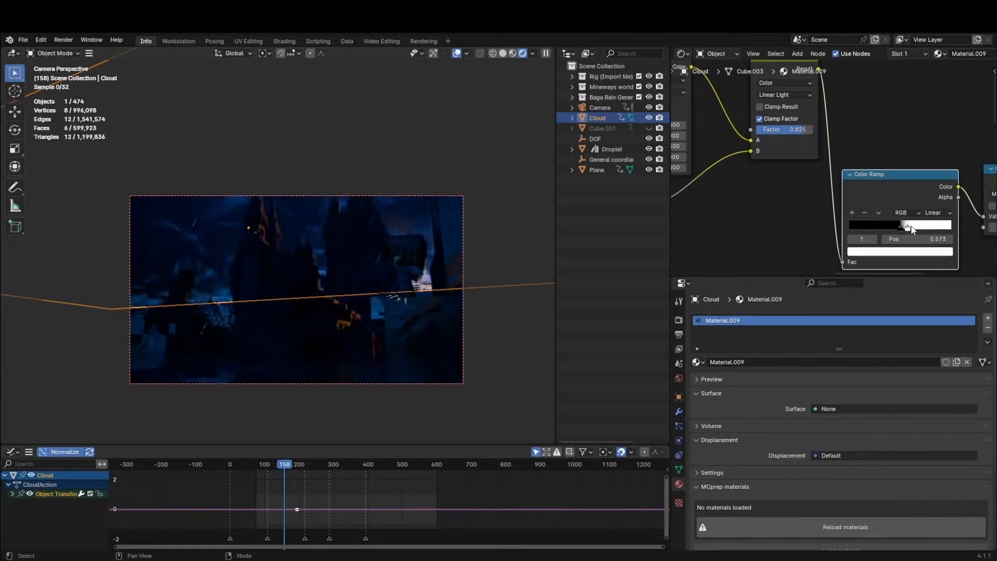
click(937, 212)
click(914, 237)
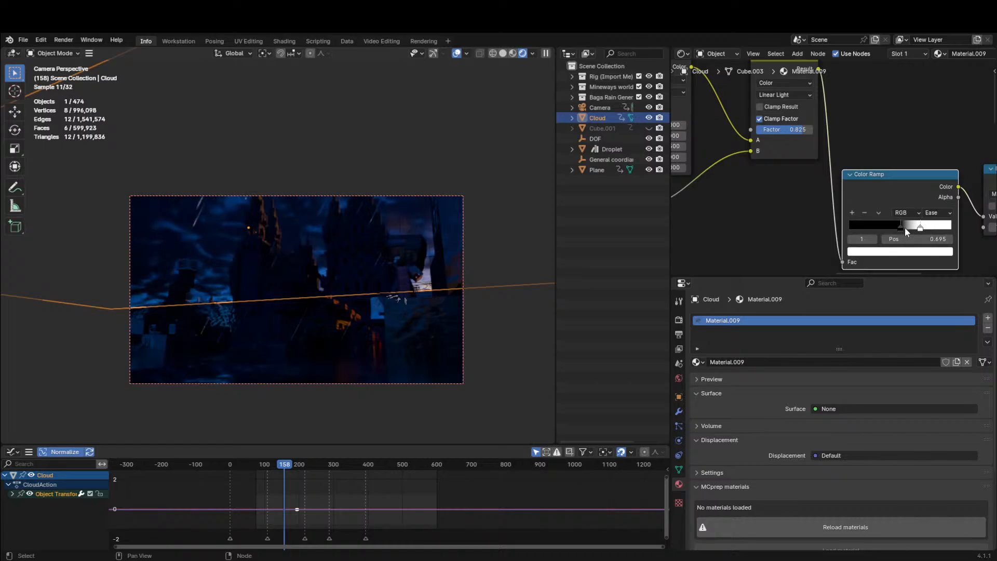
drag(938, 228, 950, 226)
Scale the Cloud volume up by 1.183 from outside the scene and return to the camera view.
middle_drag(369, 263, 348, 234)
key(s)
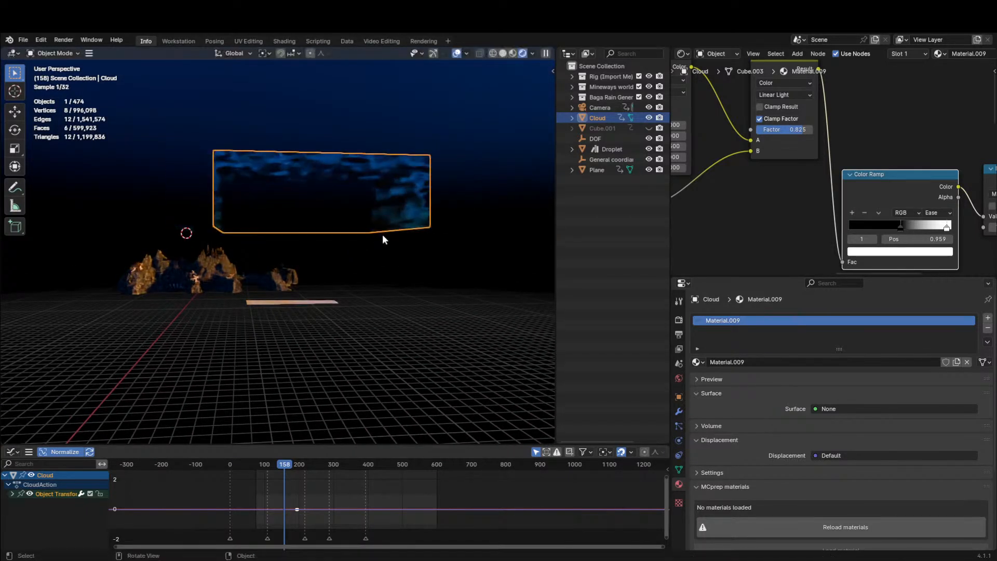
click(403, 237)
key(KP_0)
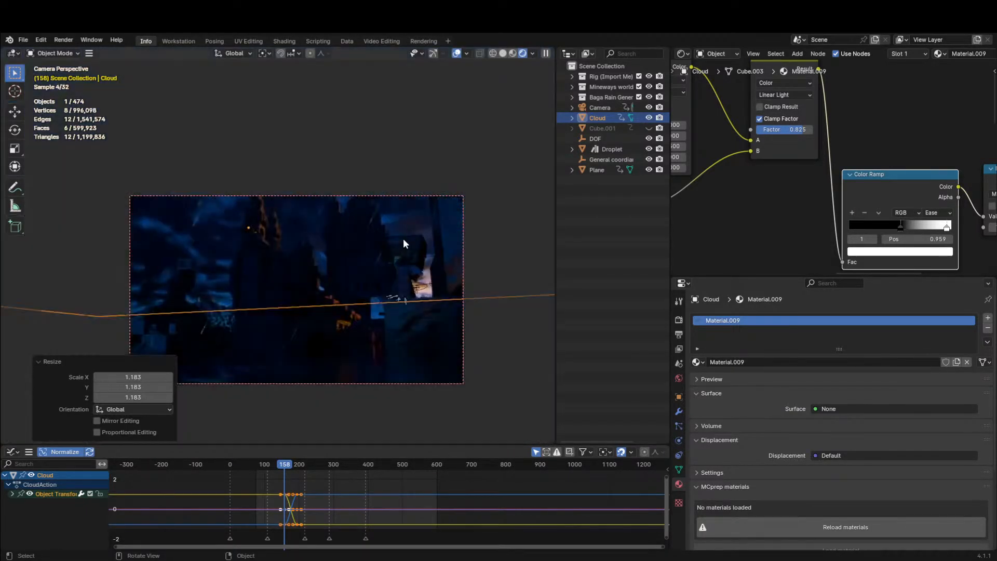
Delete all of the Cloud's animation keyframes and replace the graph curves with the timeline.
key(x)
click(362, 502)
key(ctrl+Tab)
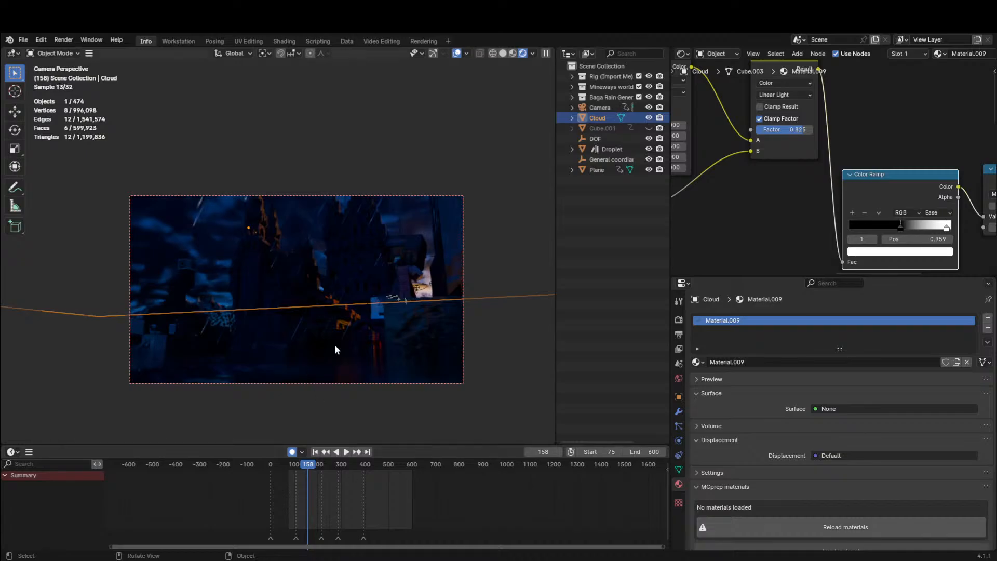
Try moving the Cloud volume across the camera view.
key(g)
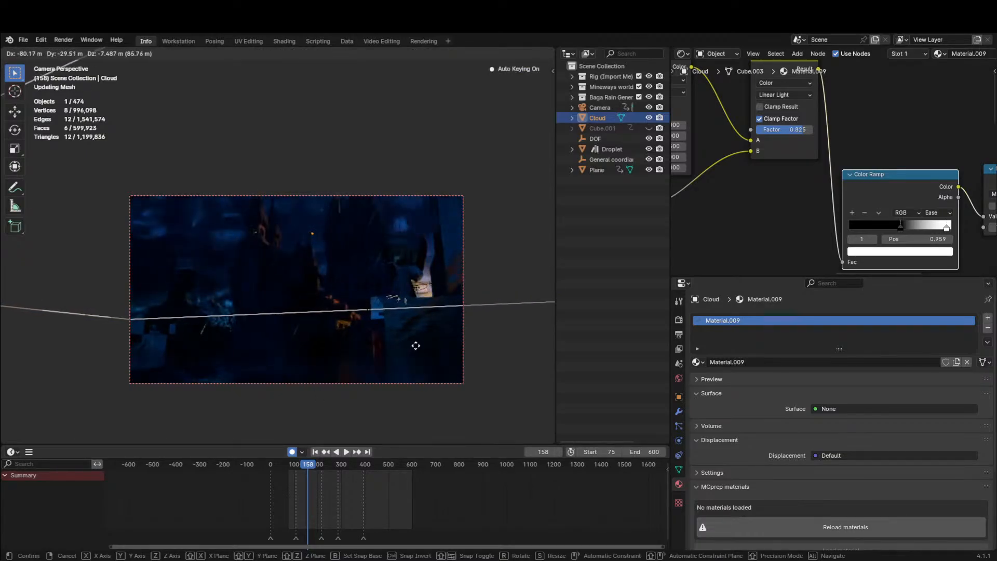
click(437, 343)
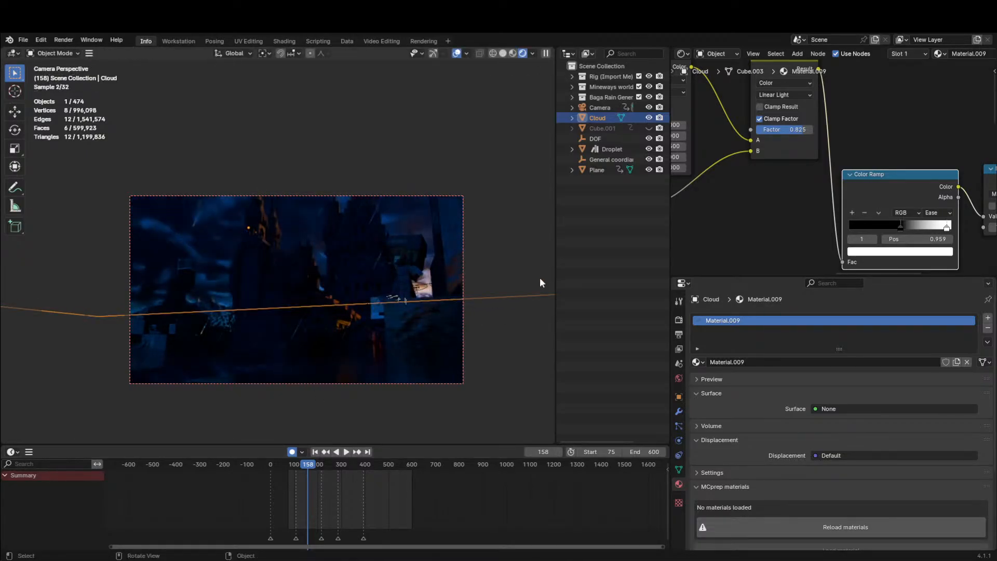
Unhide and select Cube.001 and bring its volume material nodes into view.
click(649, 127)
click(597, 127)
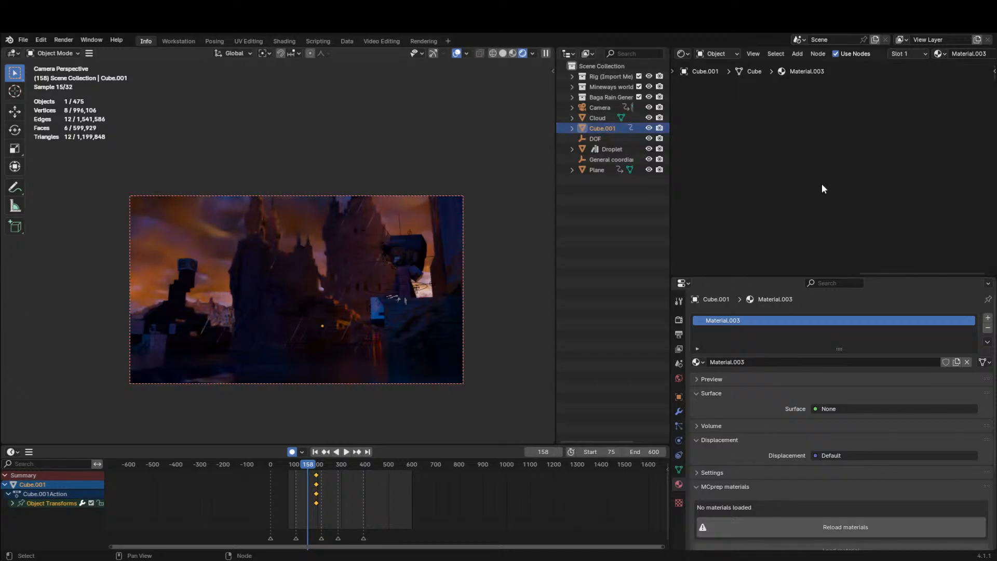
key(Home)
scroll(825, 178, up, 5)
middle_drag(897, 154, 860, 171)
scroll(878, 164, up, 2)
Change the Volume Scatter color of Cube.001's material to blue.
click(902, 125)
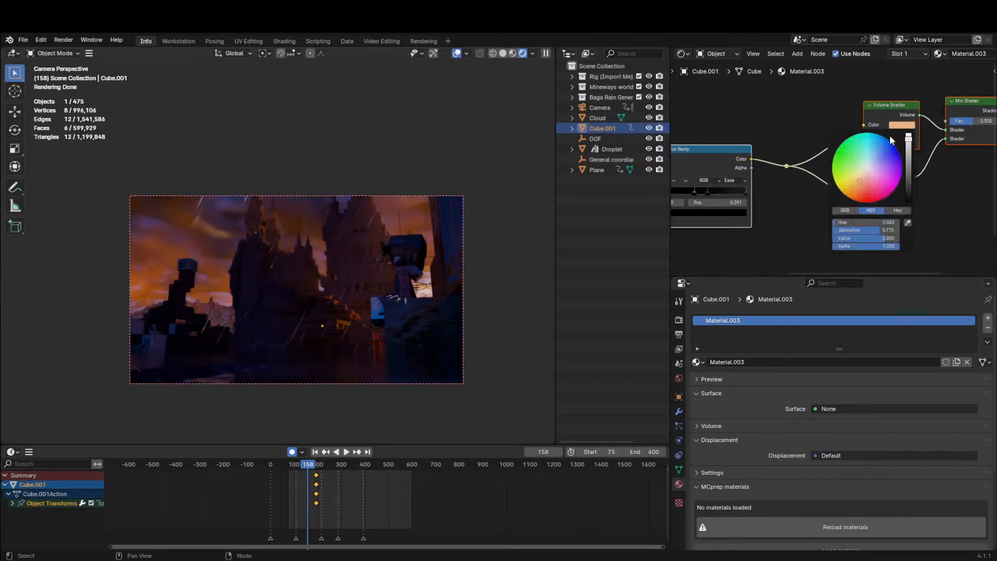
click(881, 155)
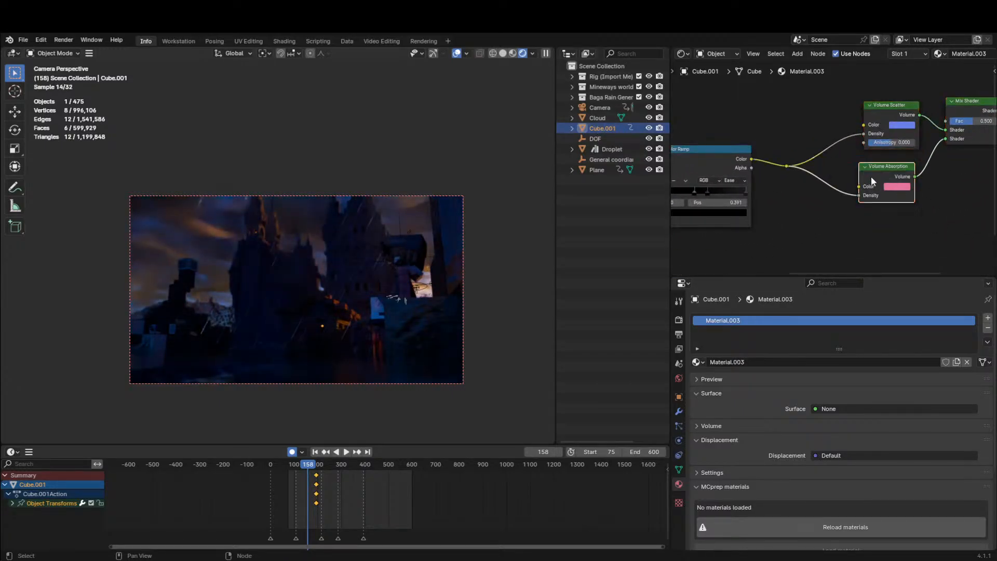
middle_drag(871, 176, 771, 186)
scroll(855, 143, down, 2)
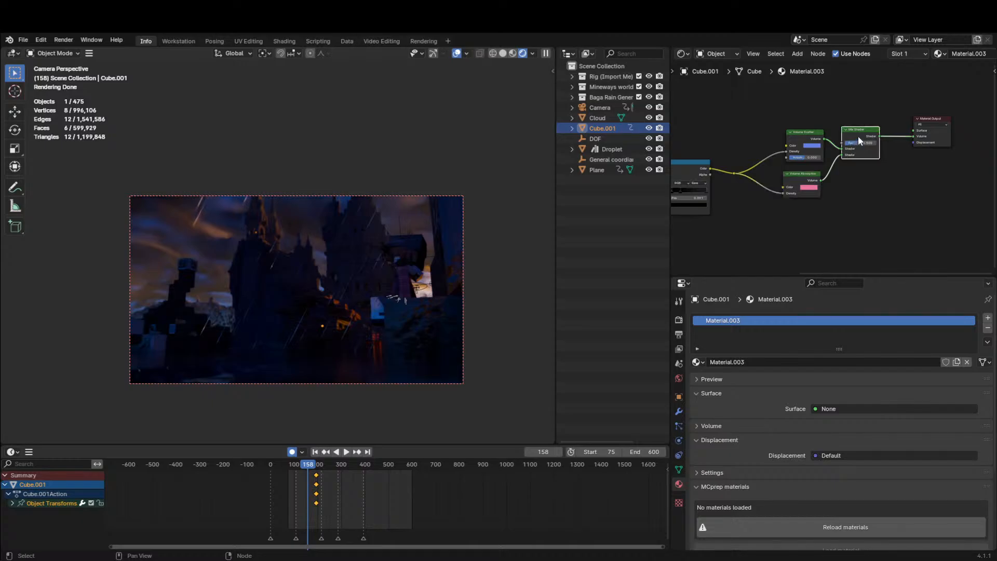
Replace the Mix Shader in Cube.001's material with an Add Shader combining Volume Scatter and Volume Absorption into the Volume output.
key(space)
key(x)
text(dd)
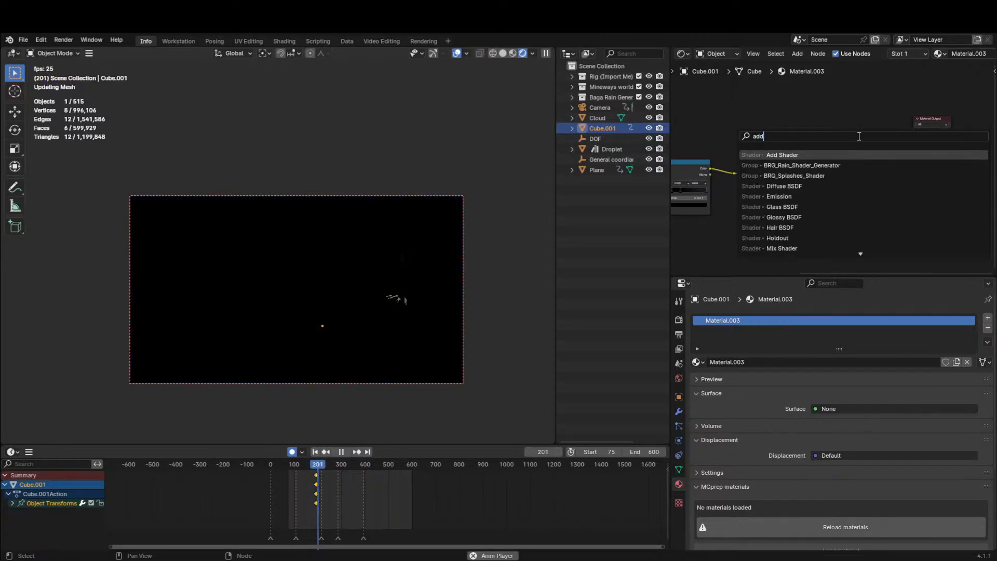
key(Return)
click(847, 146)
drag(825, 138, 820, 180)
drag(885, 138, 913, 136)
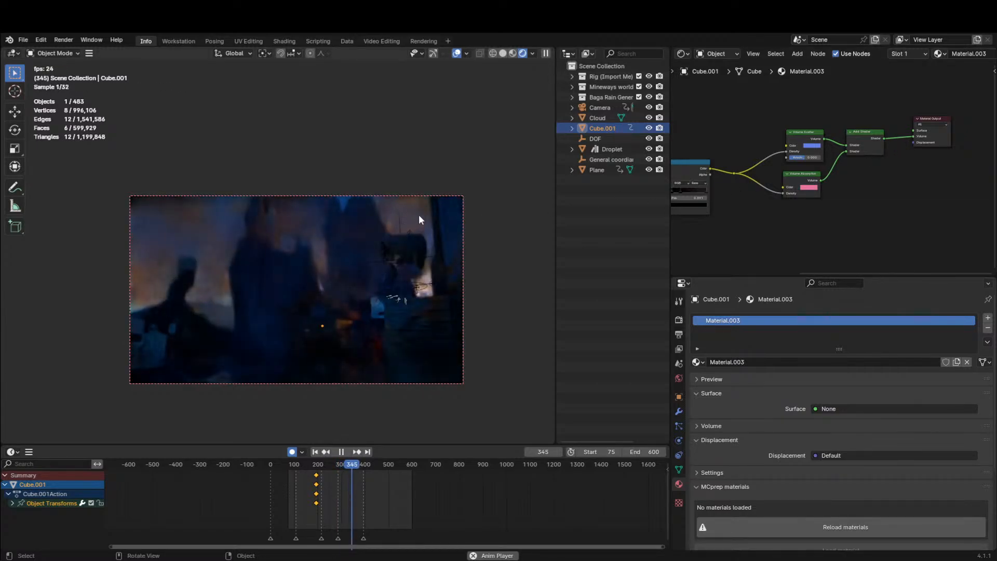
key(space)
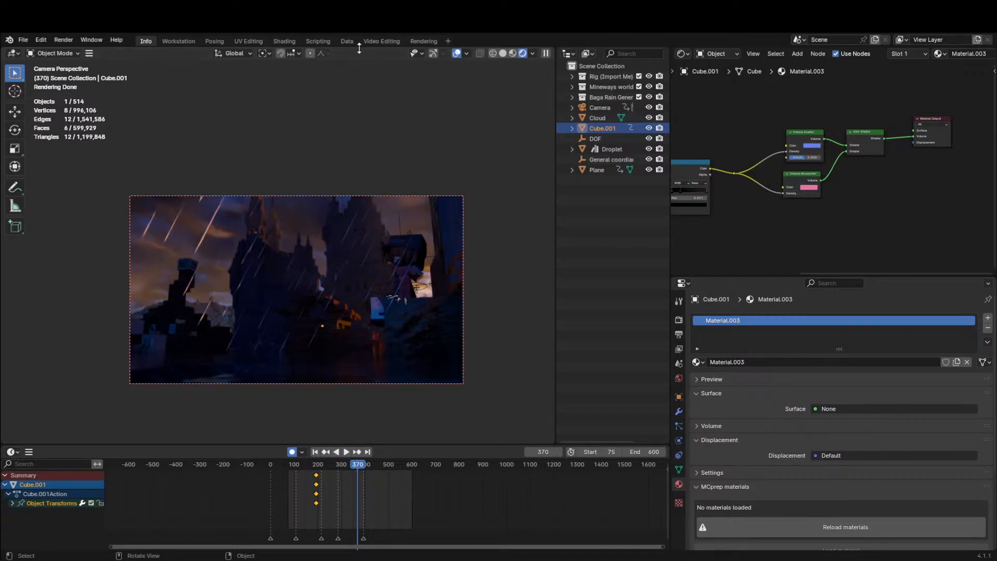
Try a saturated blue as the Volume Absorption color of Cube.001's material.
click(813, 188)
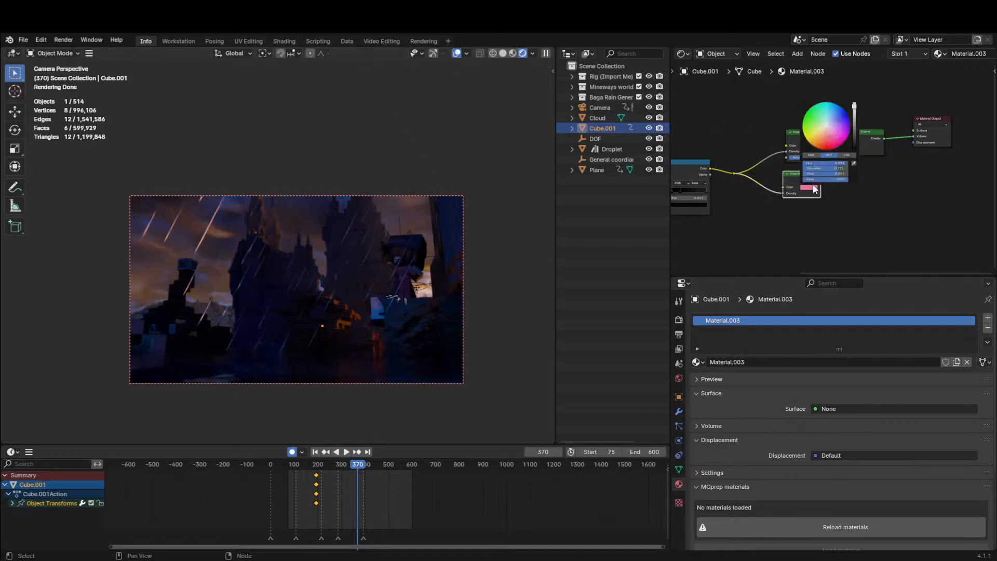
click(838, 132)
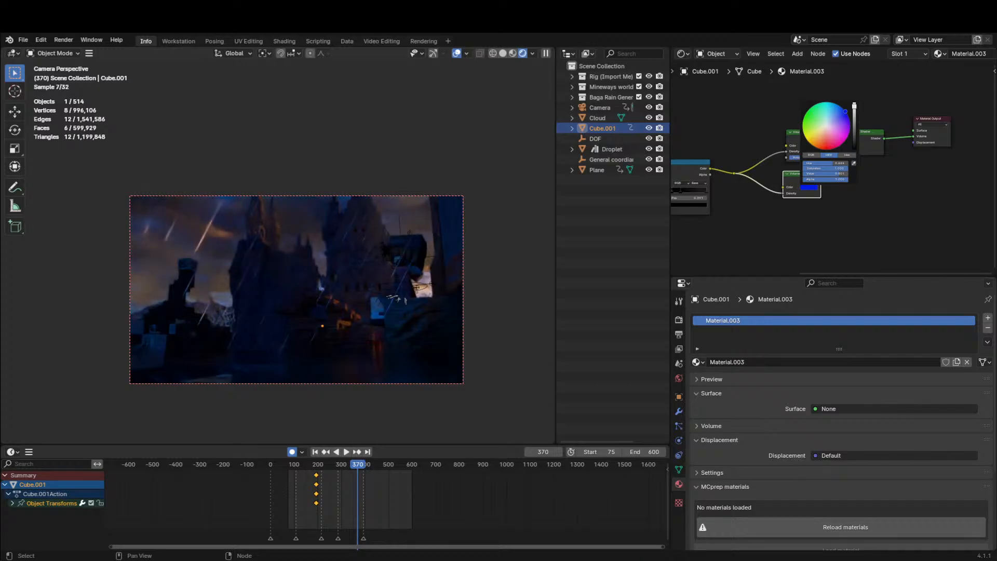
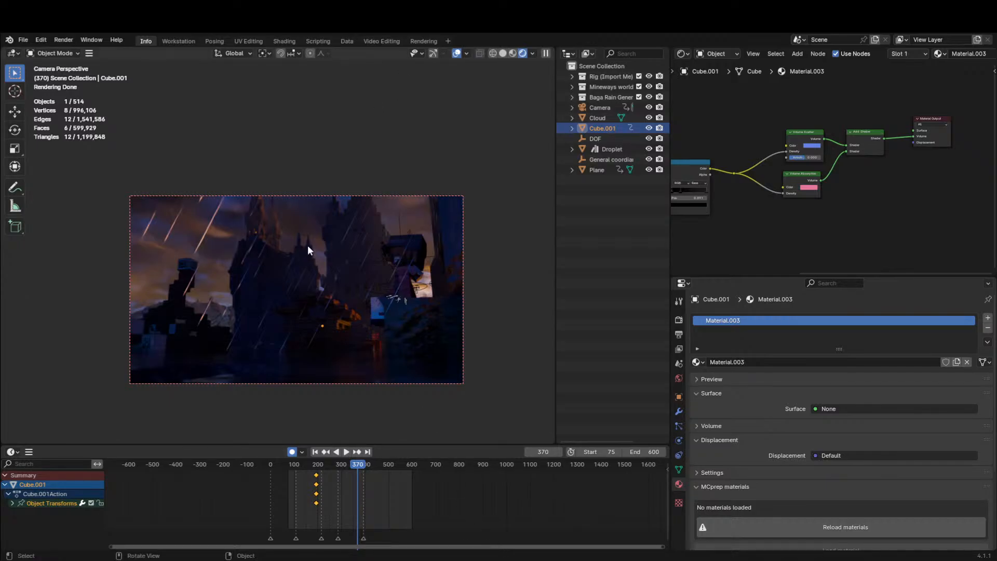
Select the rain simulation and set its Baga Rain distribution method to Large Scene and its animation mode to Loop.
click(338, 286)
key(n)
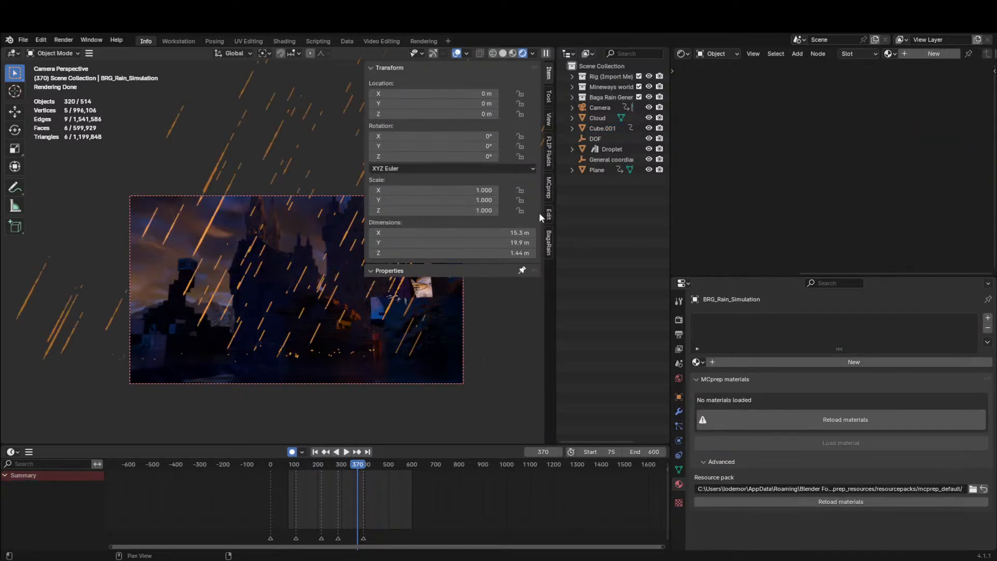
click(548, 239)
scroll(435, 320, down, 10)
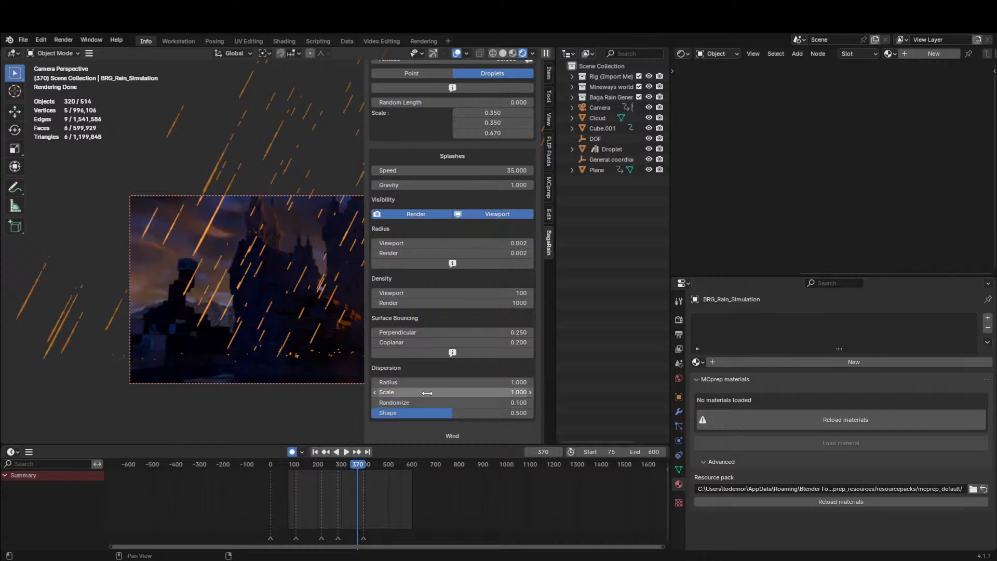
mouse_move(416, 403)
mouse_down()
mouse_move(457, 402)
mouse_move(415, 403)
mouse_up()
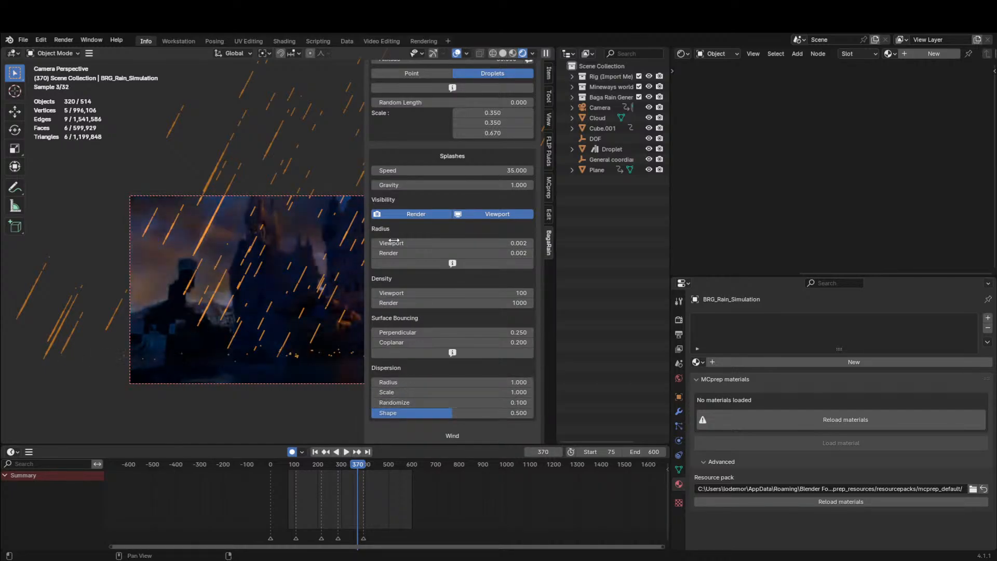
click(419, 170)
click(420, 160)
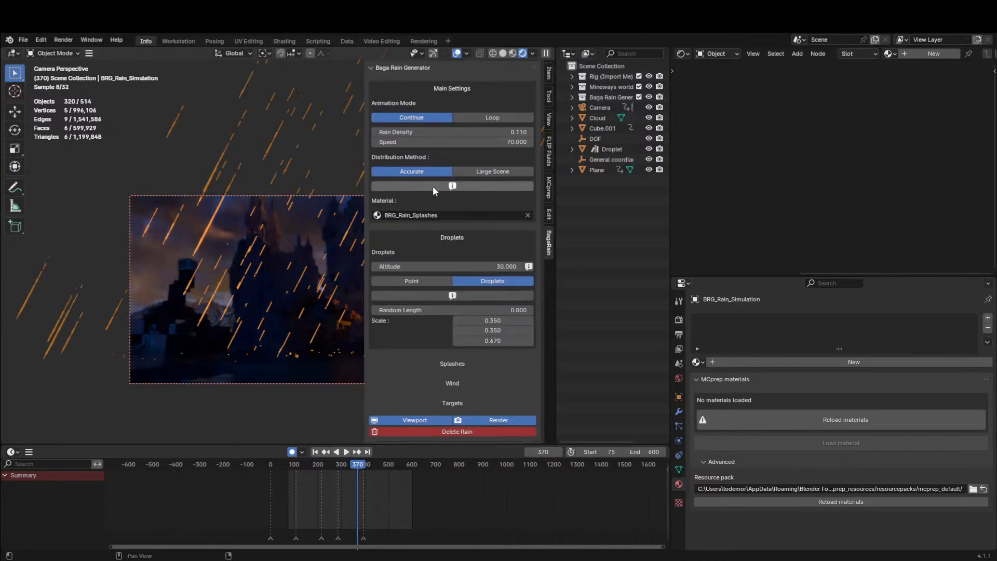
click(481, 171)
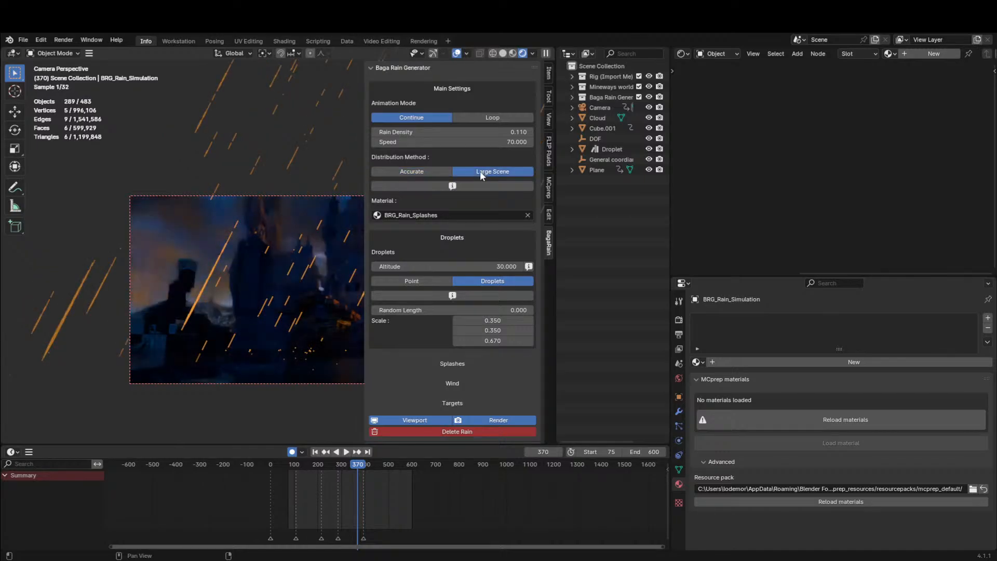
click(481, 116)
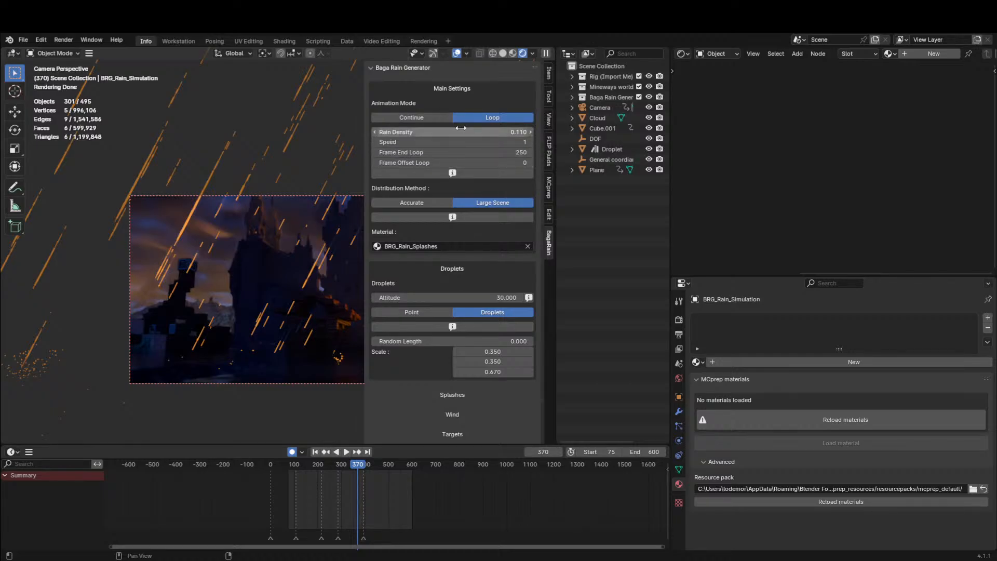
Set the rain's Frame End Loop and Frame Offset Loop both to 240.
click(450, 152)
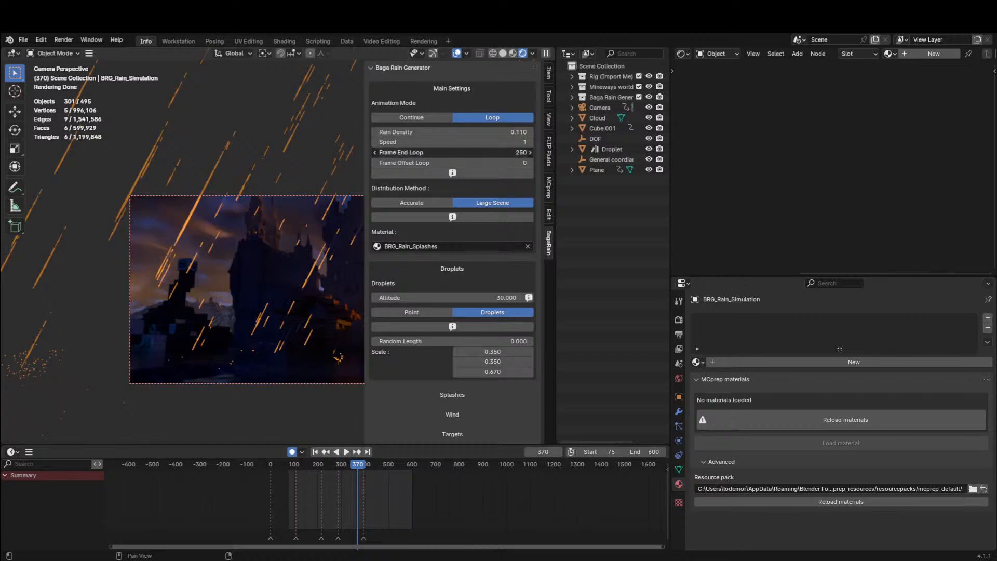
key(Escape)
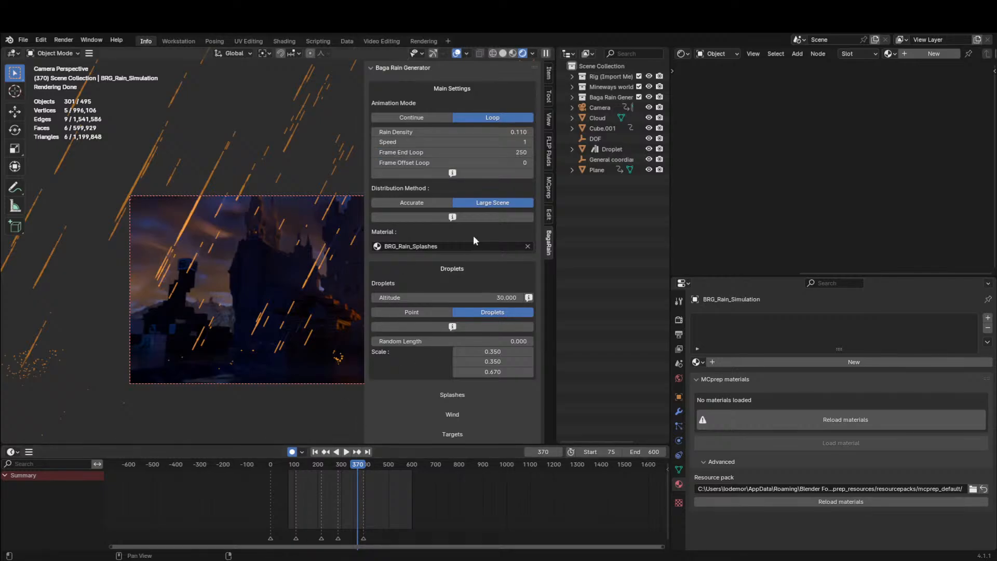
click(494, 153)
key(Escape)
click(514, 151)
text(240)
key(Return)
click(507, 163)
text(240)
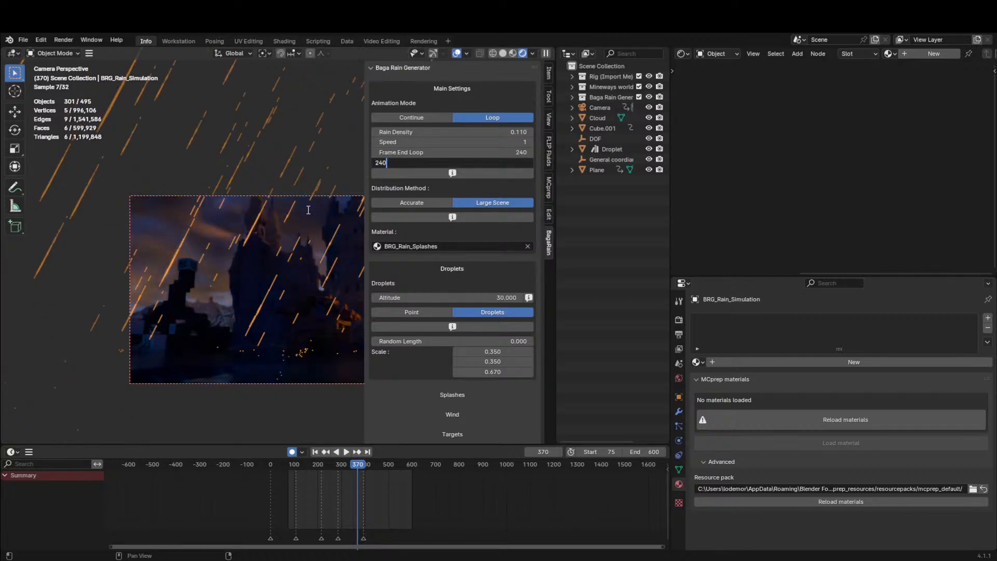
key(Return)
key(n)
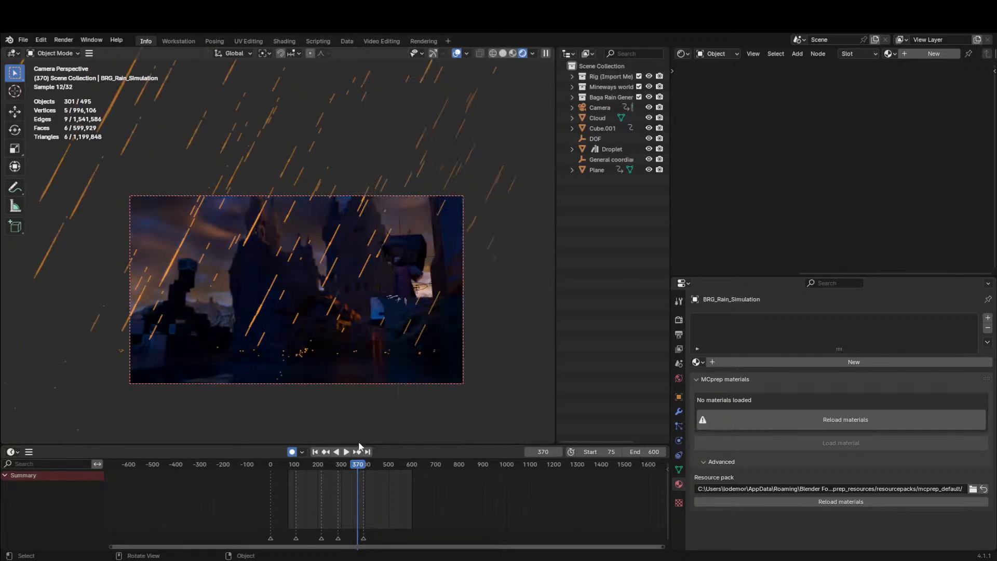
Set the scene's frame range to start at 0 and end at 240, and play the animation in solid shading.
click(637, 451)
key(Return)
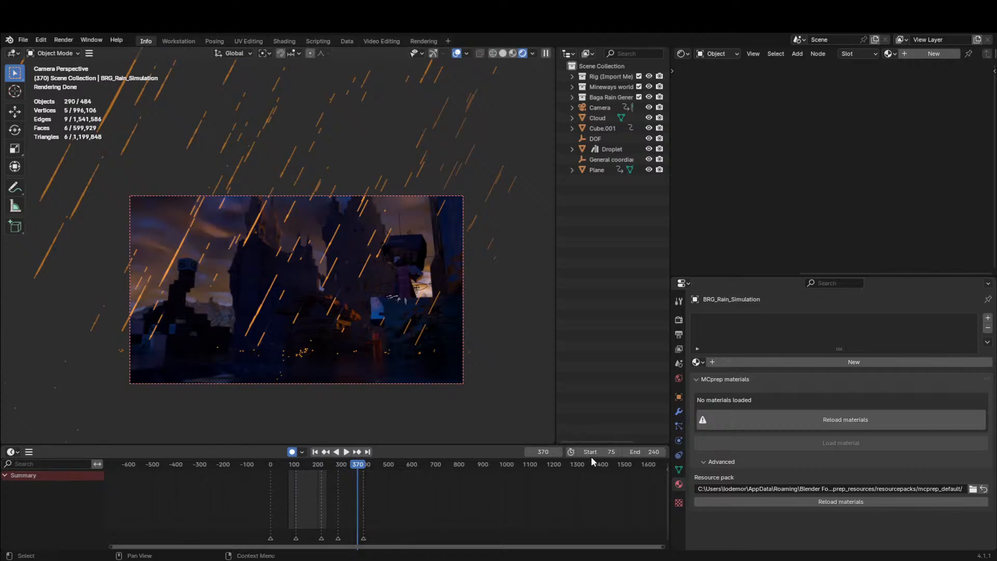
key(Return)
key(space)
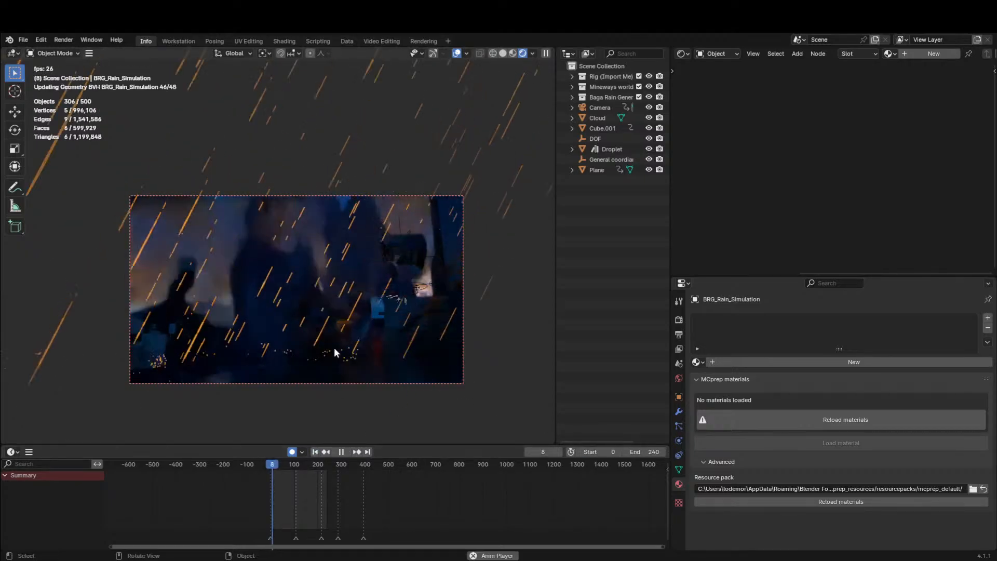
click(503, 53)
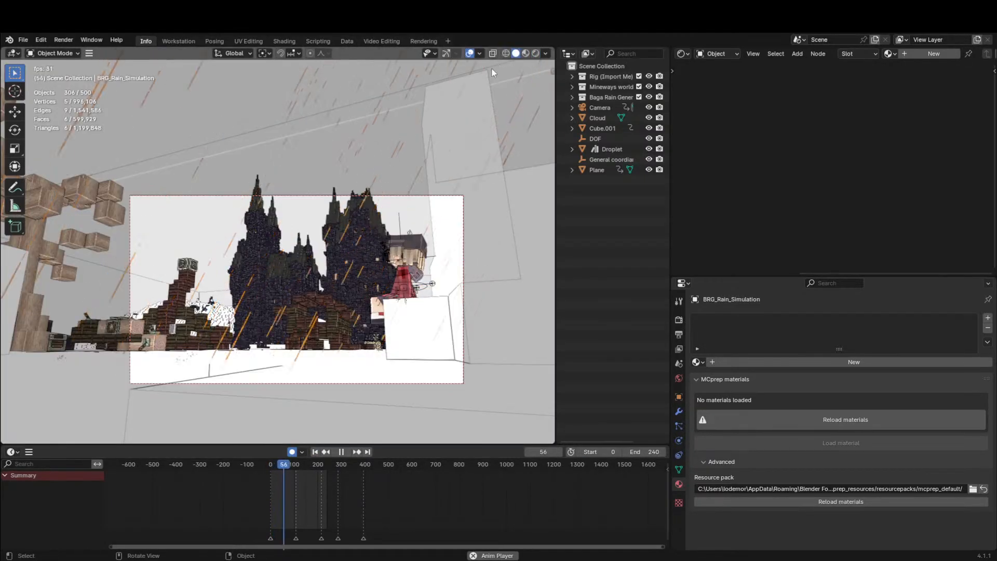
Set the looping rain's Speed to 3 and inspect the falling droplets closer in the camera view.
key(n)
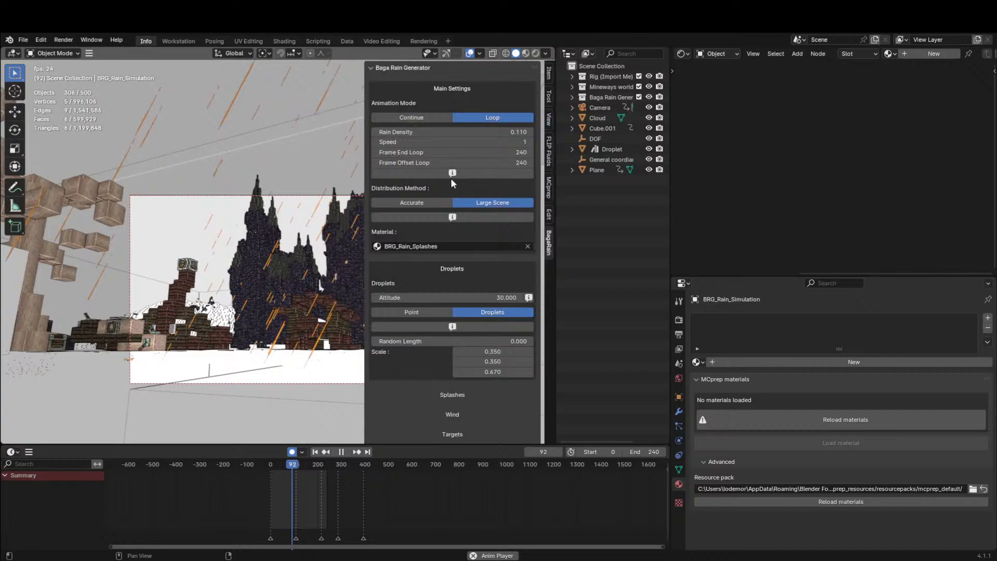
double_click(490, 143)
text(3)
key(Return)
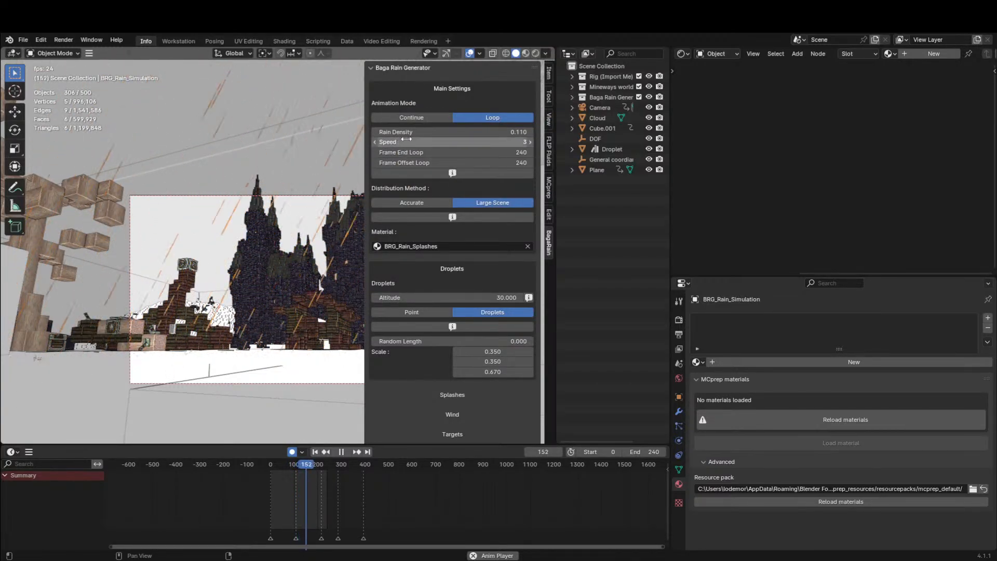
key(n)
shift+middle_drag(328, 212, 298, 183)
scroll(361, 189, up, 2)
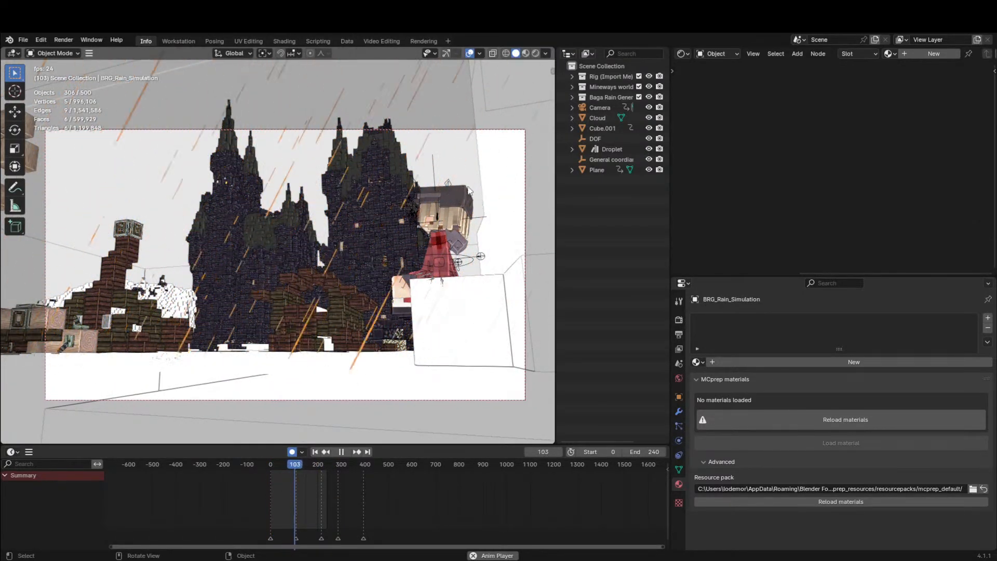
Stop playback, select the Camera, go to frame 41 and enlarge the timeline around its keyframes.
click(477, 130)
key(space)
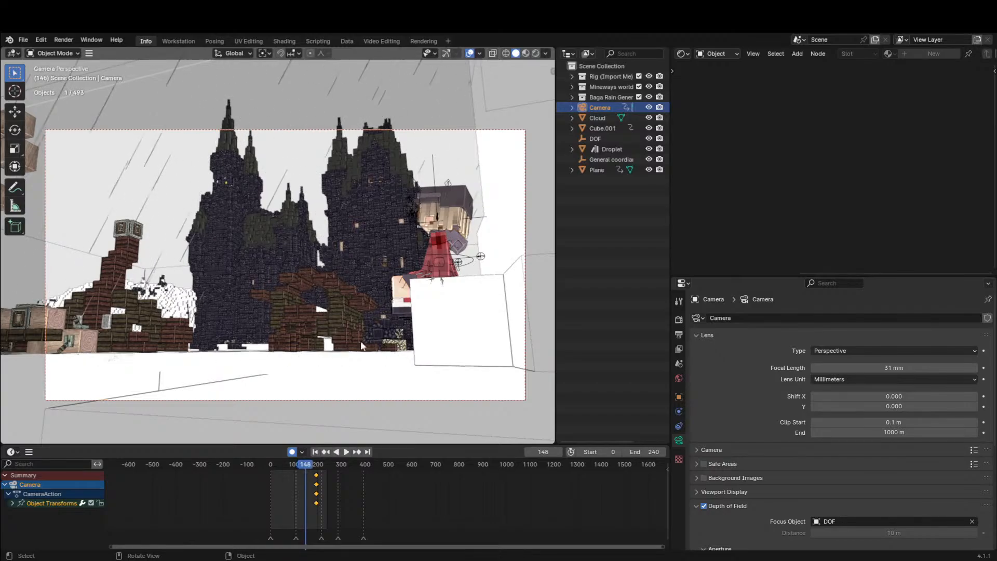
click(292, 464)
key(Escape)
key(ctrl+z)
key(ctrl+shift+z)
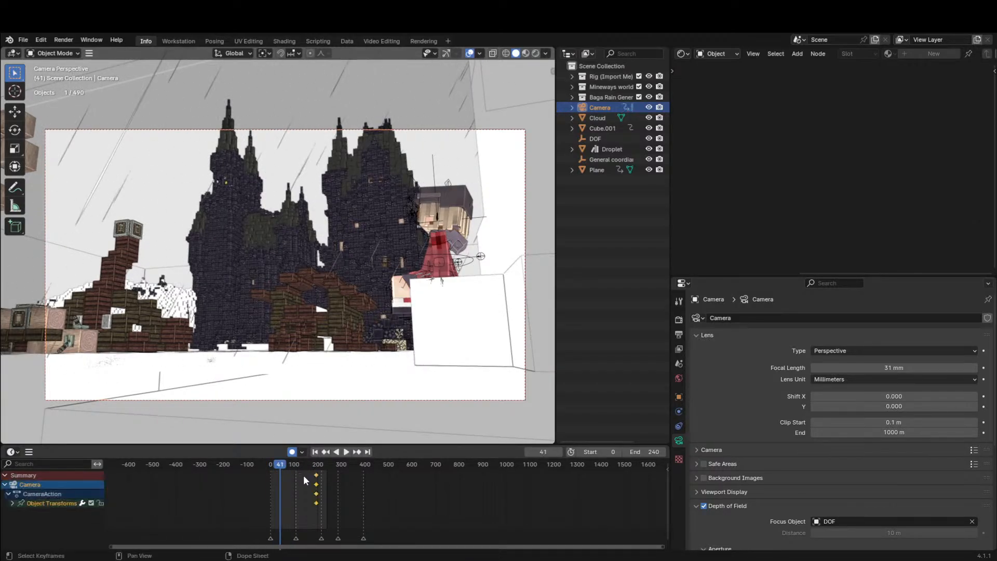
scroll(296, 496, up, 9)
middle_drag(273, 496, 410, 501)
scroll(384, 501, up, 4)
Try a free trackball rotation of the Camera at frame 41.
key(r)
key(r)
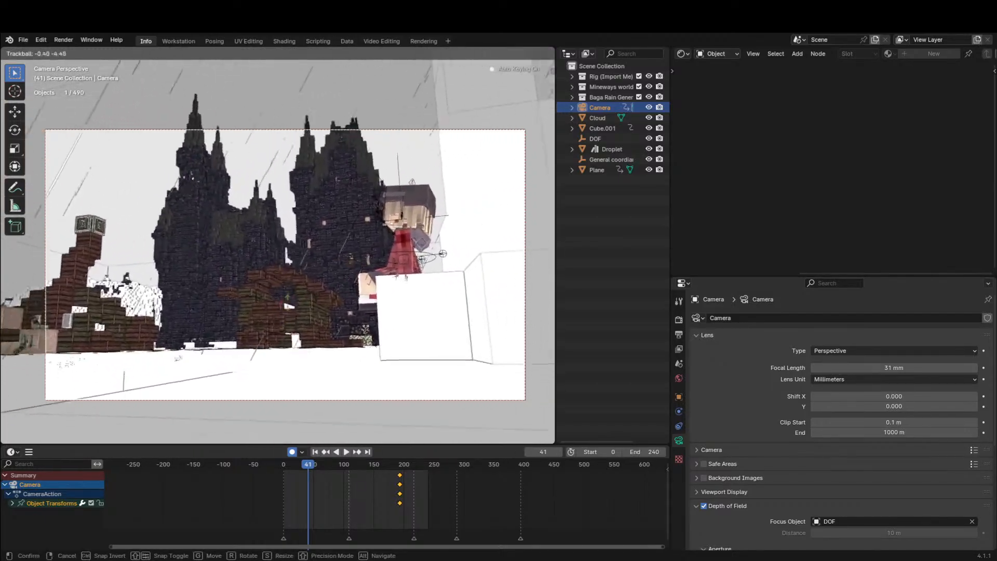
right_click(354, 313)
Play the animation to frame 210 and preview the rainy shot there in rendered shading.
key(space)
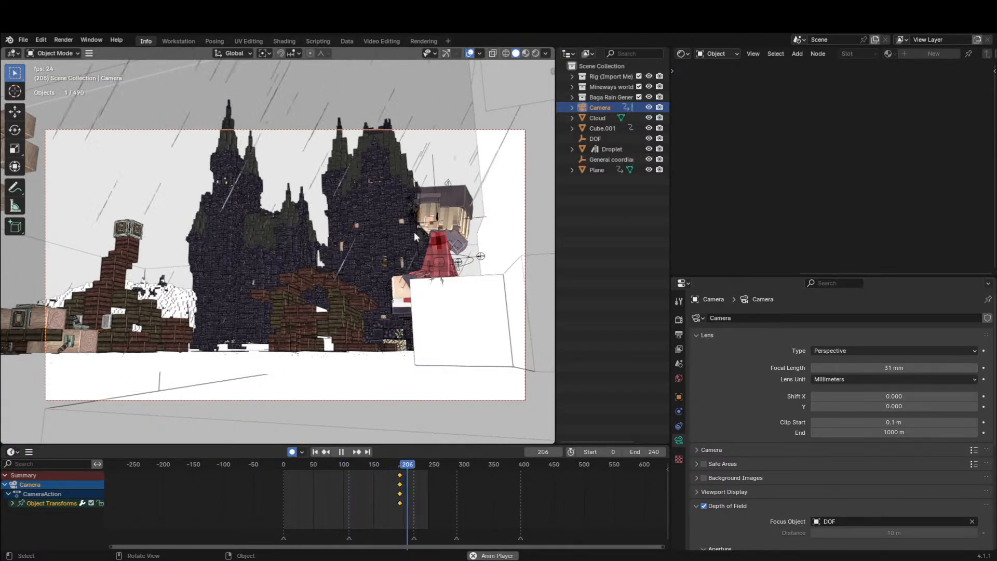
key(space)
click(536, 53)
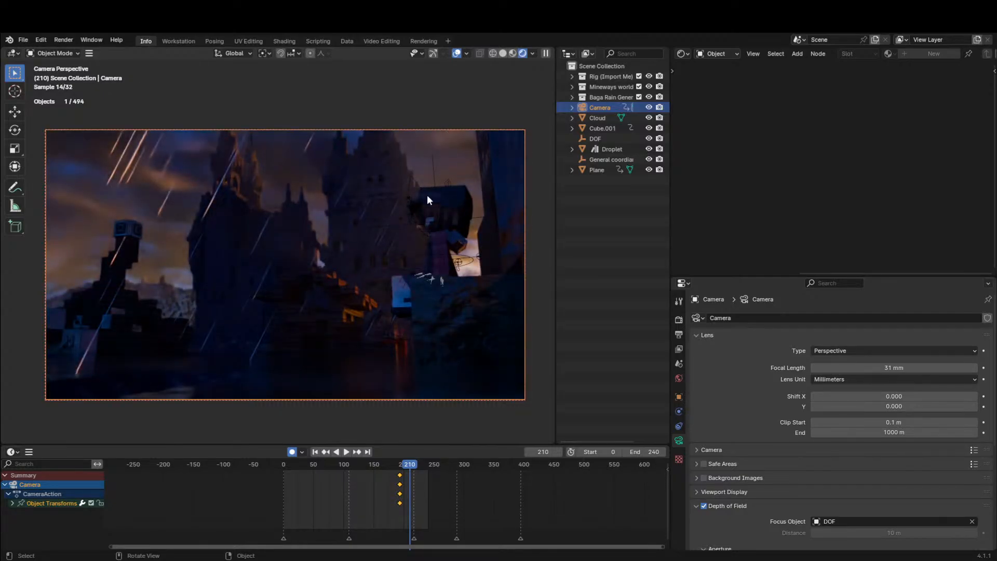
Fly through the castle scene and its interior in solid shading, and return to the camera view.
click(503, 55)
middle_drag(378, 197, 371, 204)
key(shift+grave)
key(w)
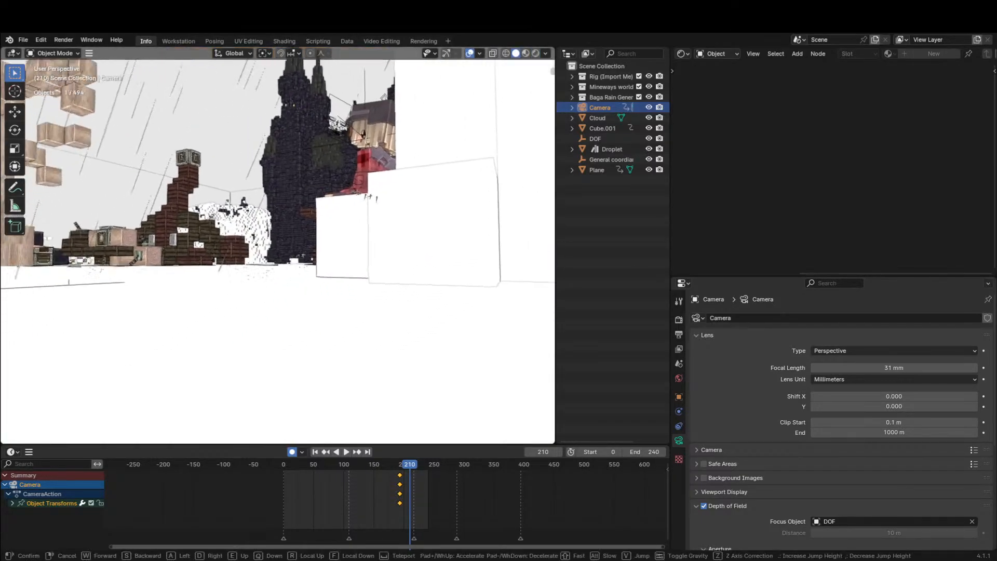
key(s)
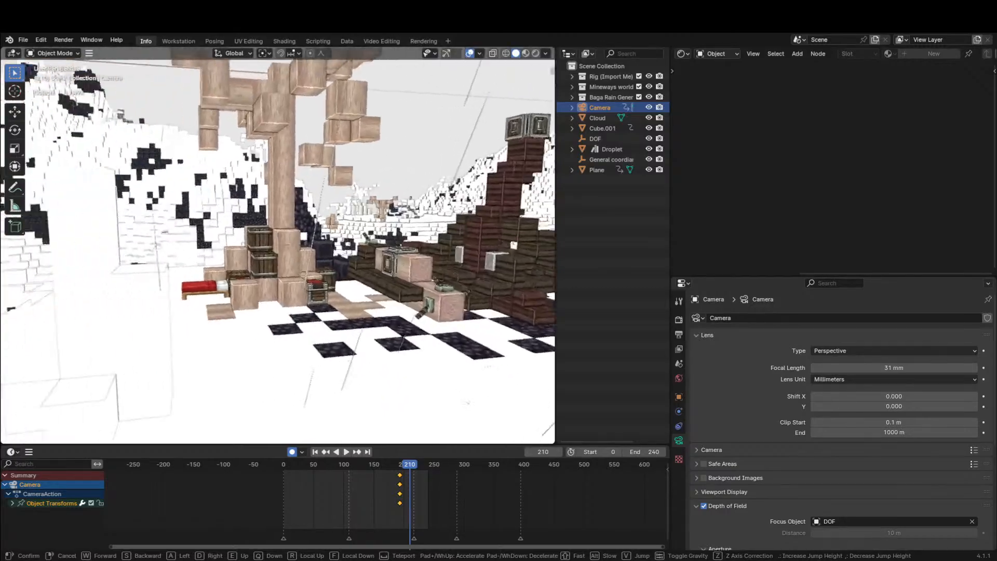
key(w)
key(w)
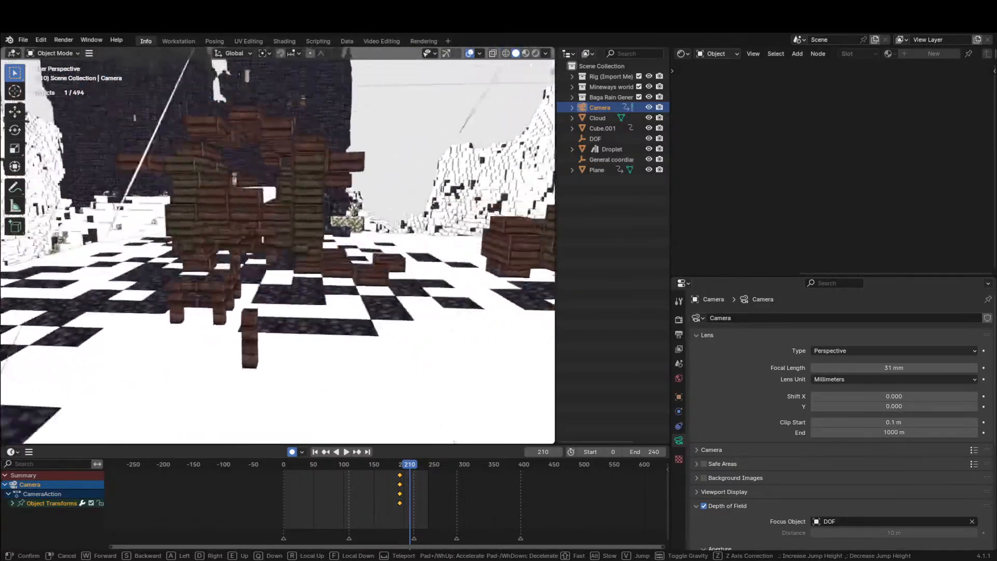
key(w)
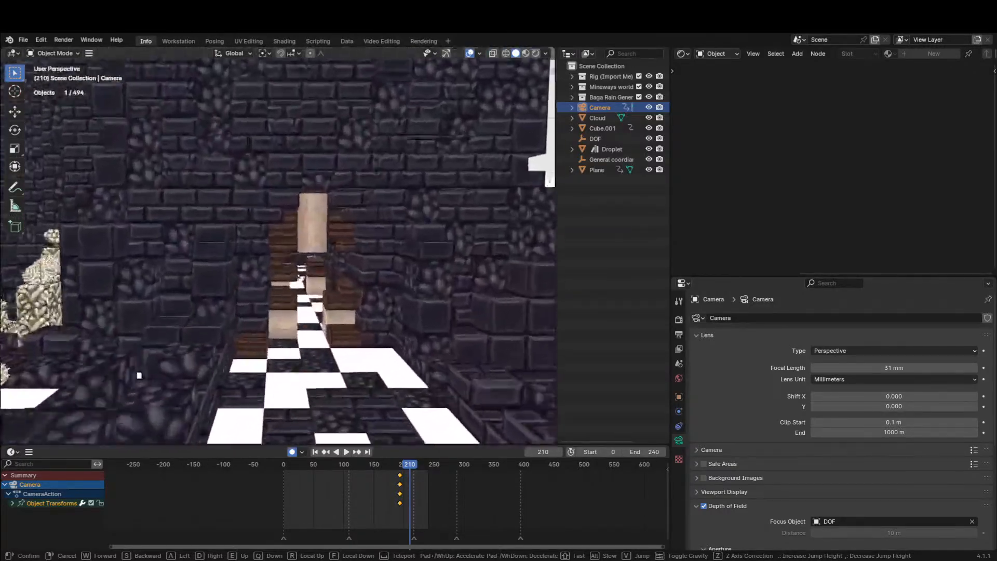
key(w)
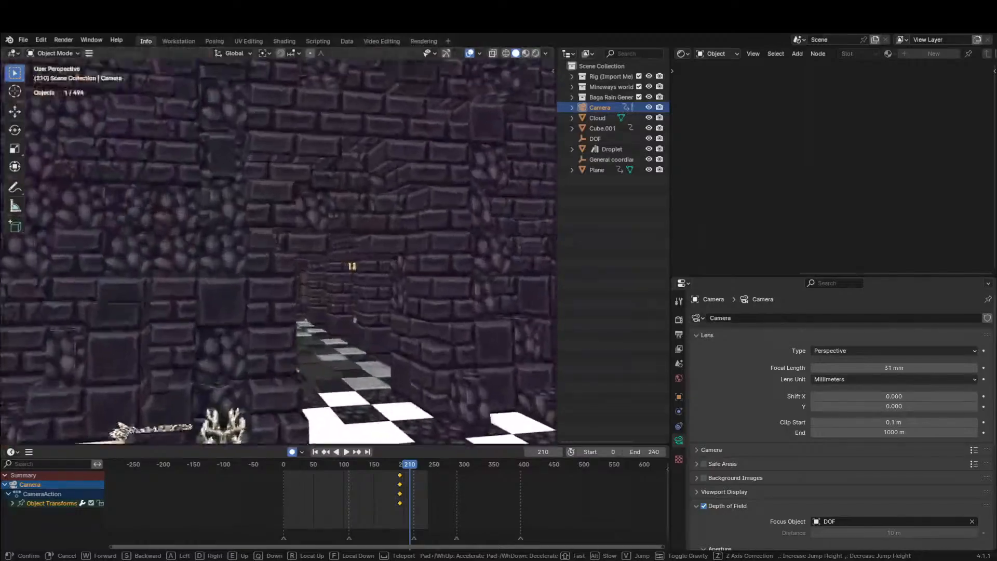
key(w)
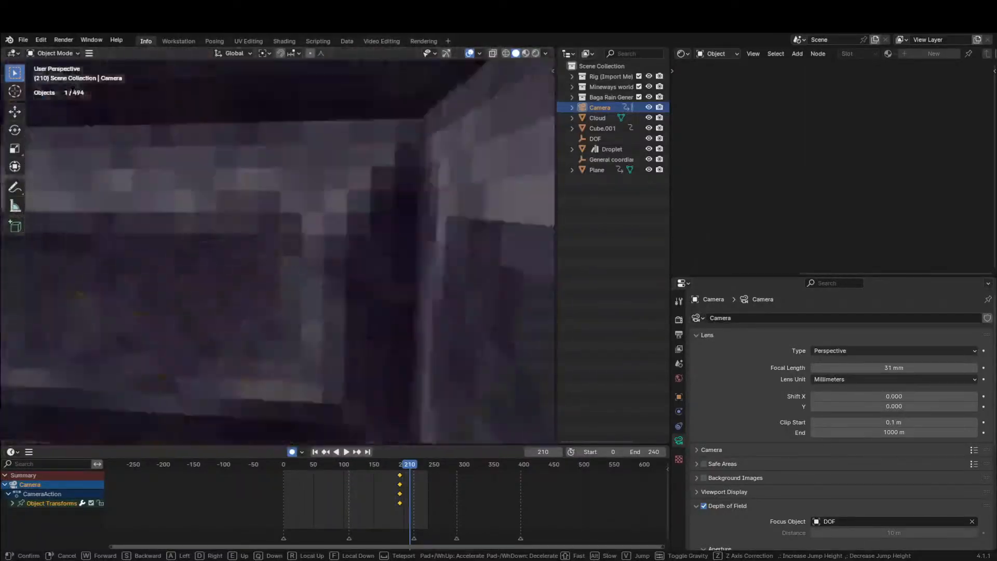
right_click(370, 201)
key(KP_0)
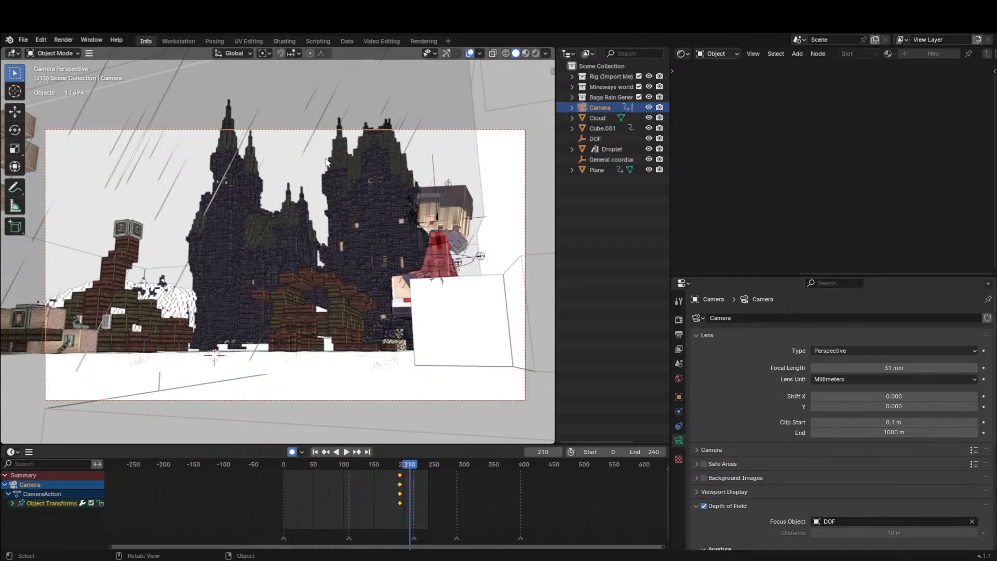
key(n)
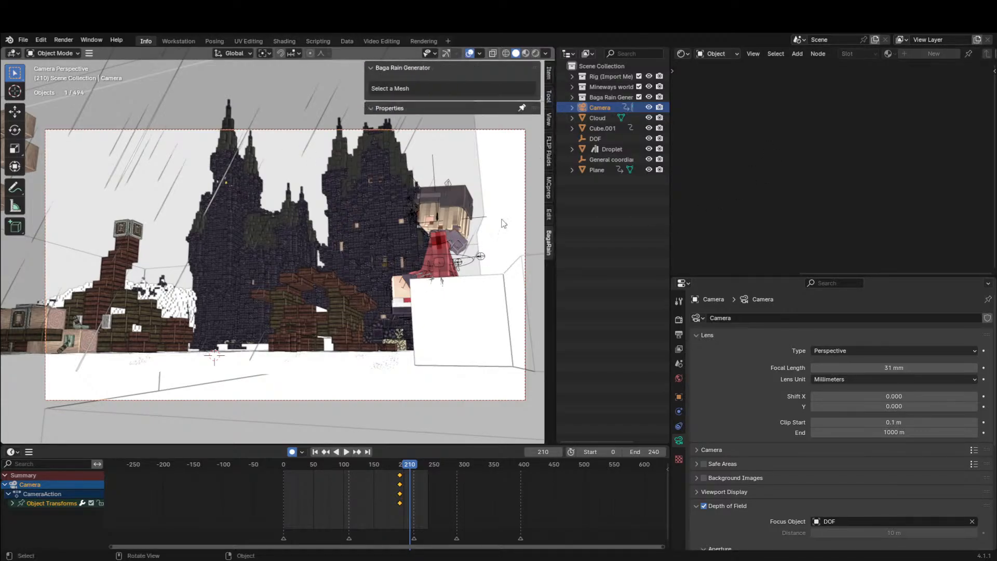
Collapse the MCprep World Tools and Skin Swapper sections and expand the Spawner's block model list.
click(547, 146)
click(548, 187)
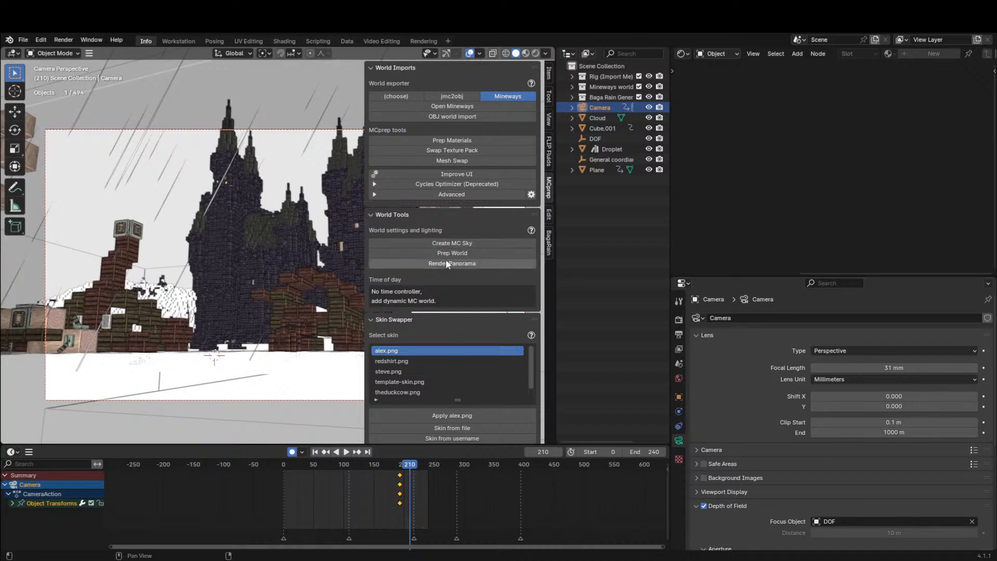
scroll(428, 351, up, 1)
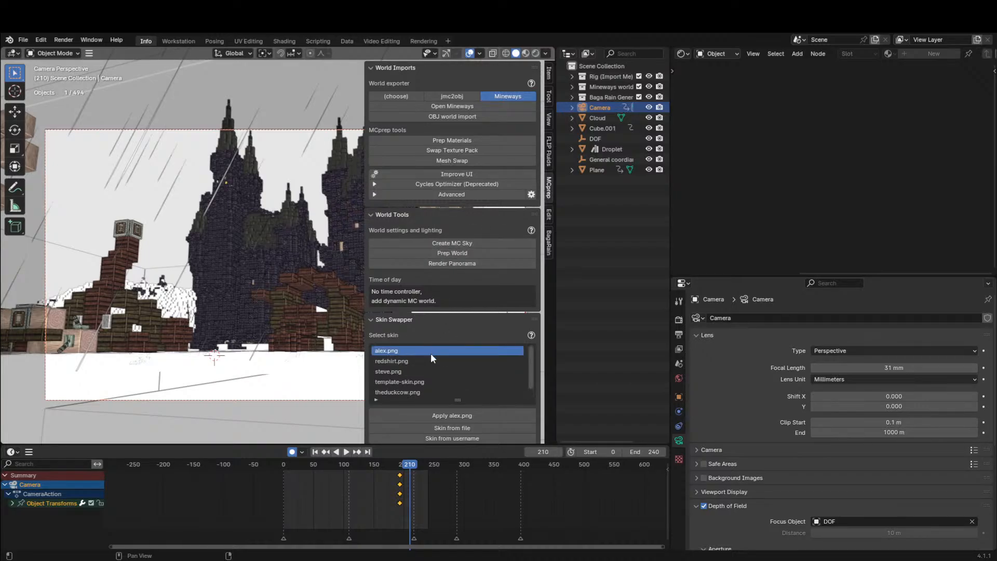
click(446, 215)
drag(431, 228, 413, 244)
click(412, 244)
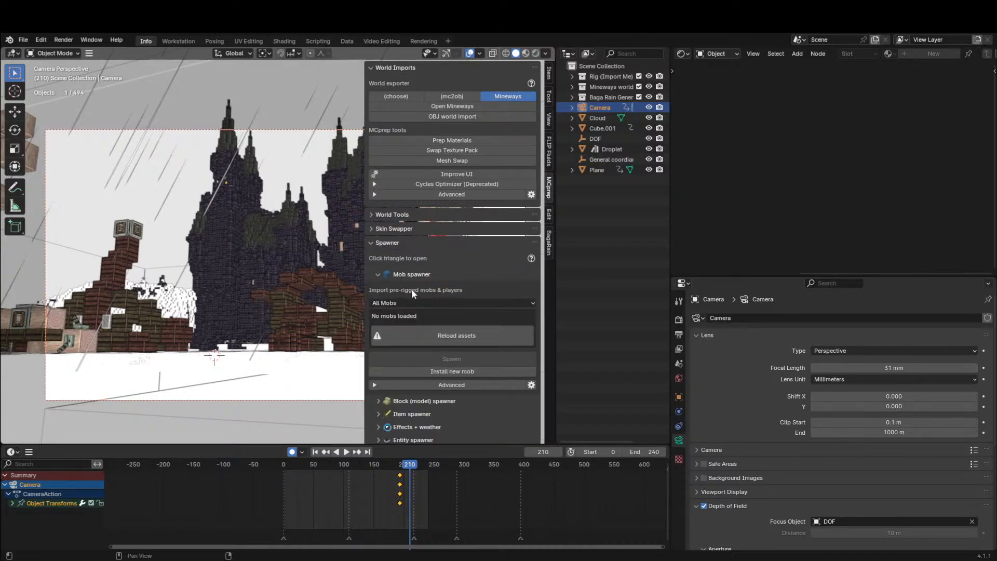
click(418, 403)
Browse the MCprep mob and block model lists down to the bamboo fence entries.
scroll(416, 370, down, 4)
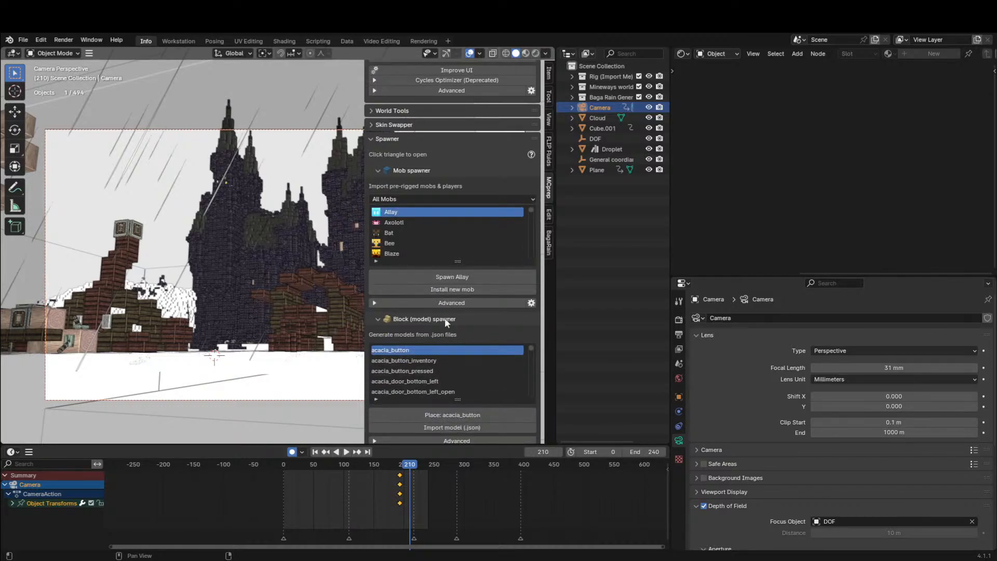
scroll(444, 318, down, 4)
scroll(457, 310, down, 15)
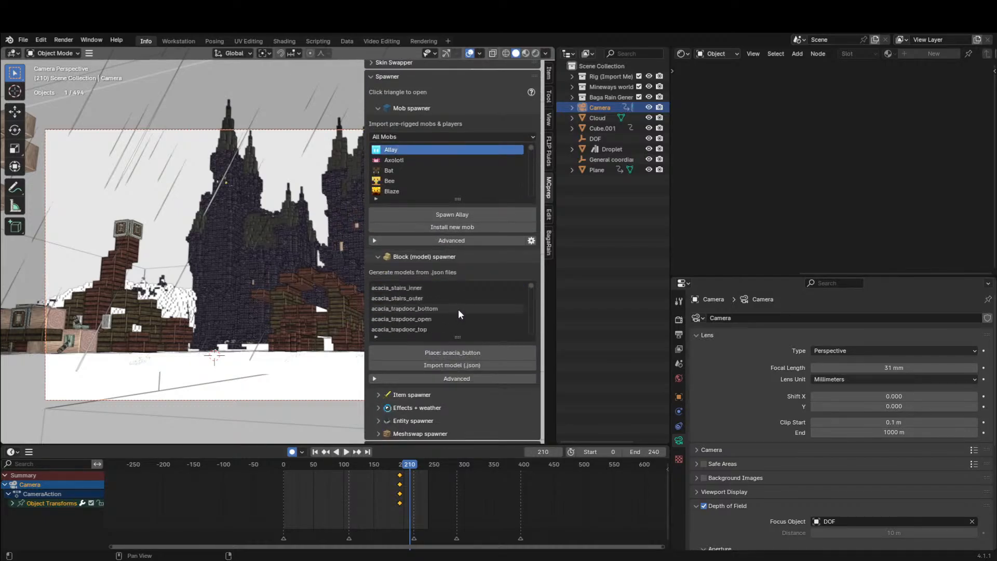
scroll(460, 310, down, 10)
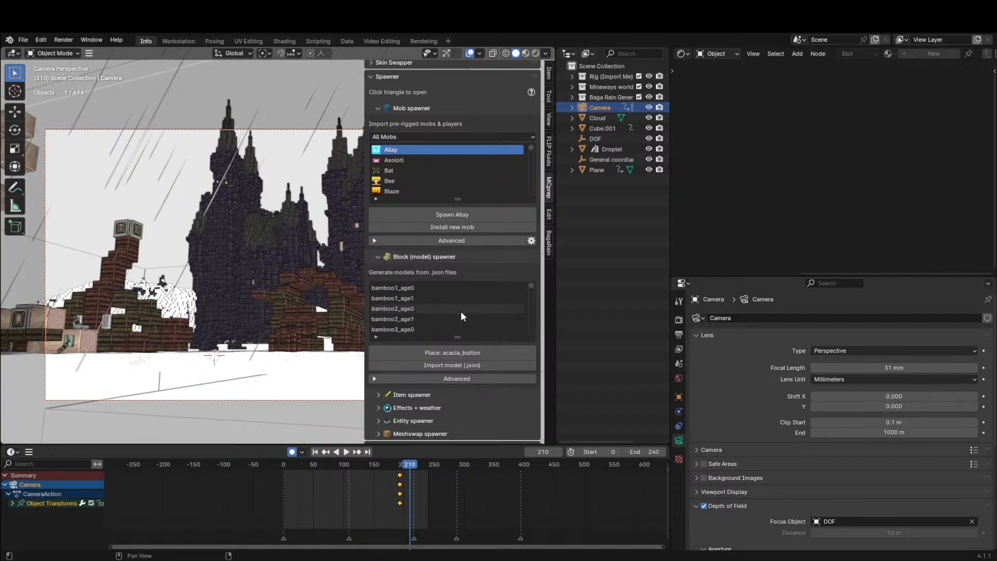
scroll(453, 307, down, 10)
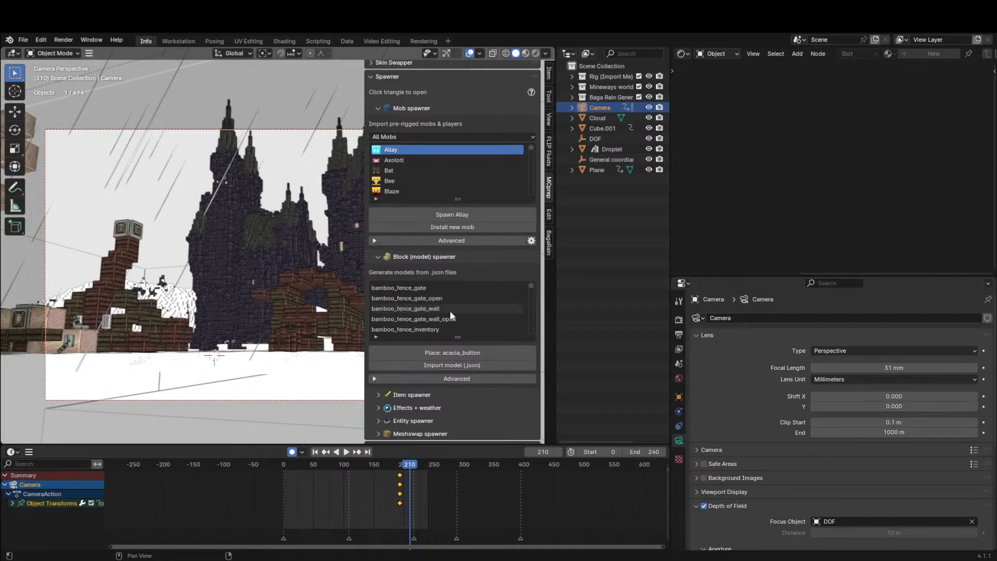
Fly through the castle walls and halls in solid shading to reach the hanging lanterns inside.
key(shift+grave)
click(293, 279)
key(n)
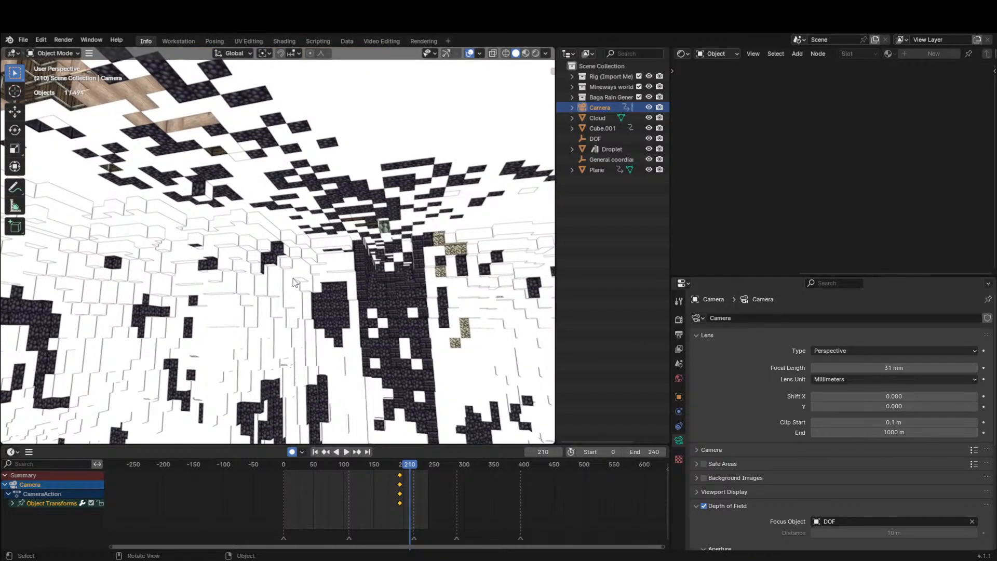
key(KP_0)
middle_drag(295, 269, 298, 271)
key(shift+grave)
key(w)
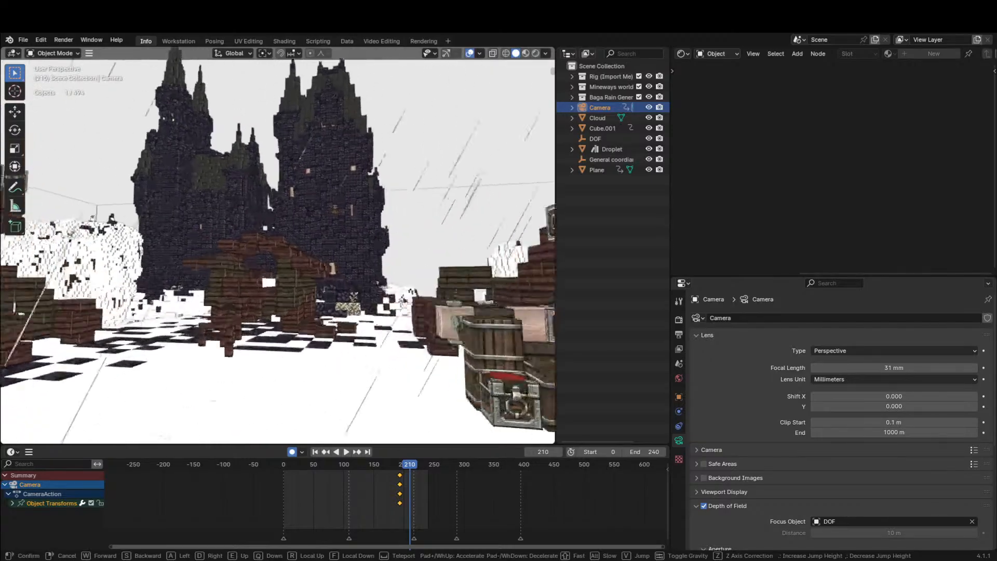
key(w)
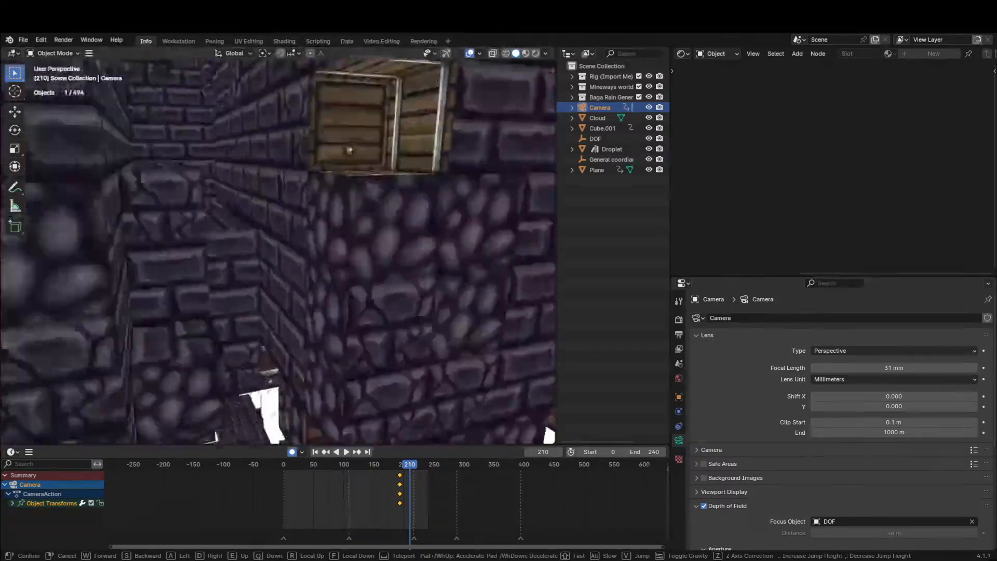
key(w)
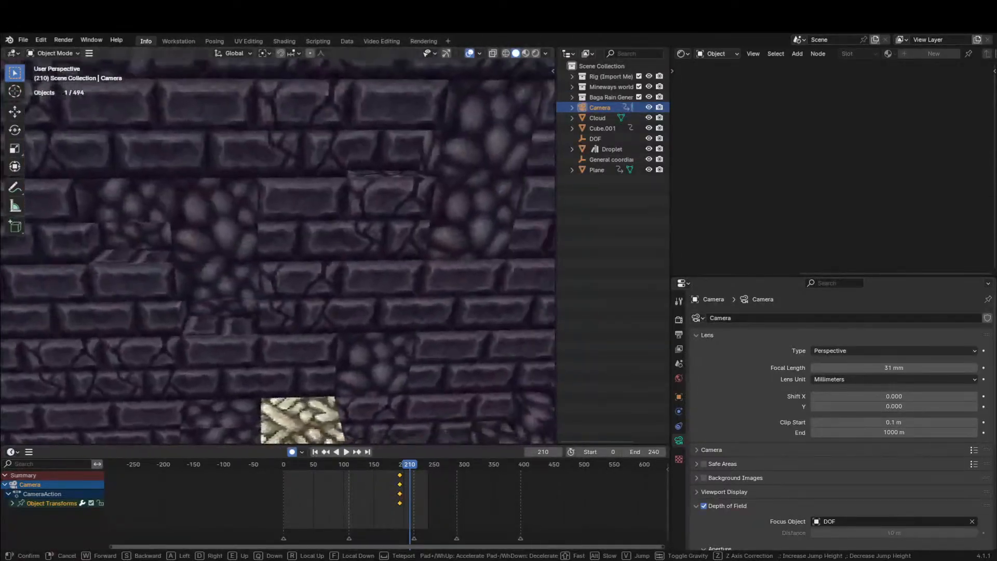
key(w)
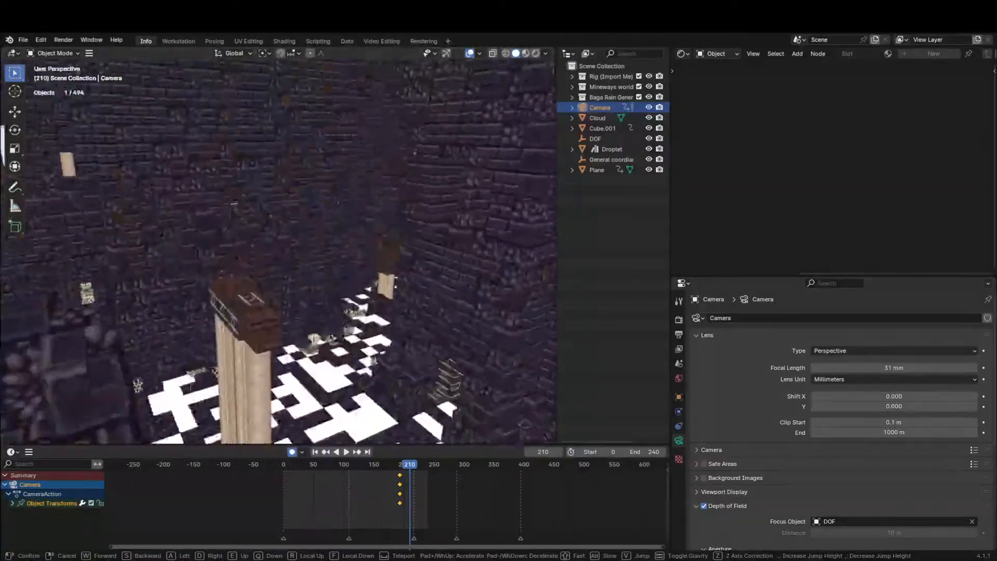
key(w)
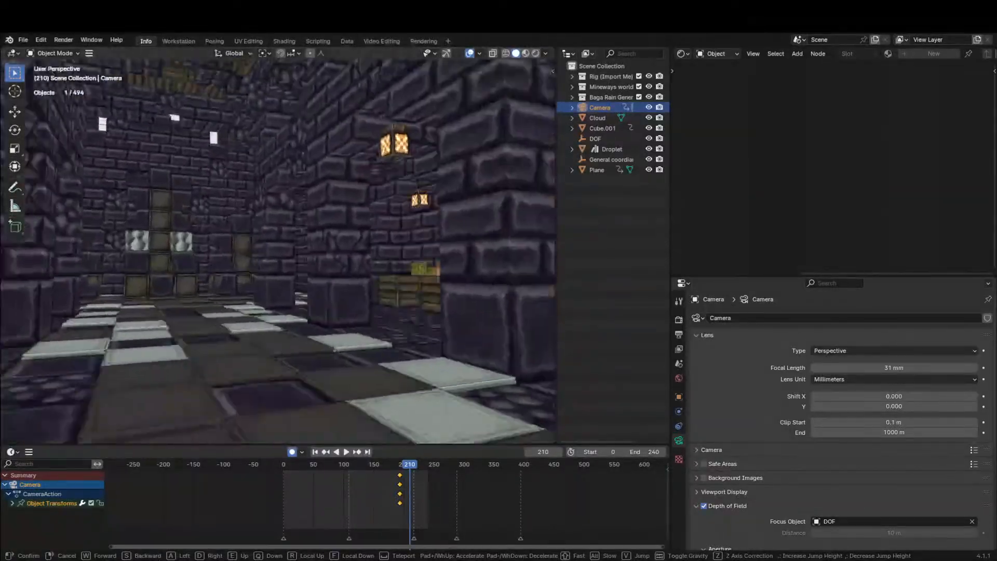
Try to select and frame the lantern mesh hanging inside the castle.
click(386, 232)
click(363, 213)
key(KP_Decimal)
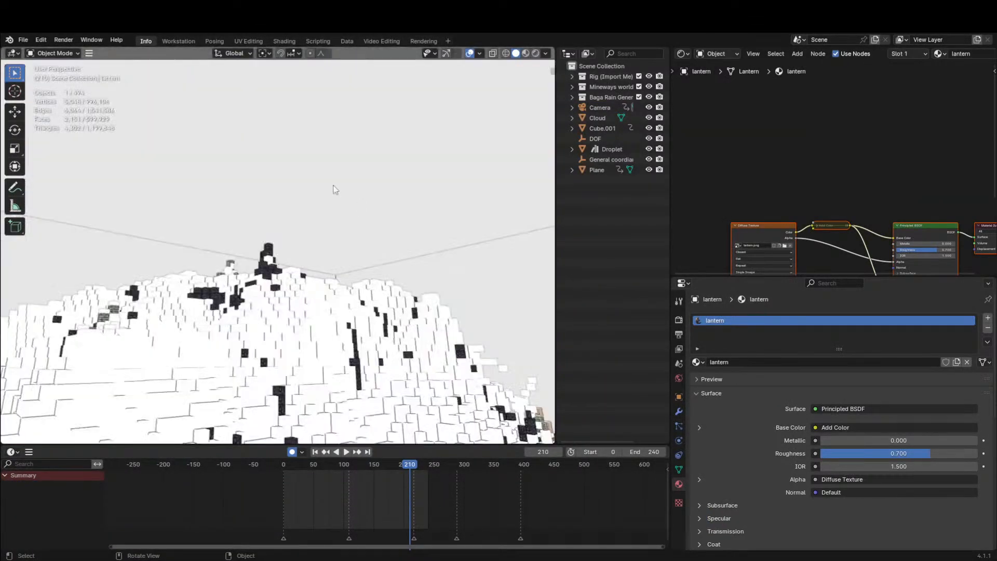
click(317, 241)
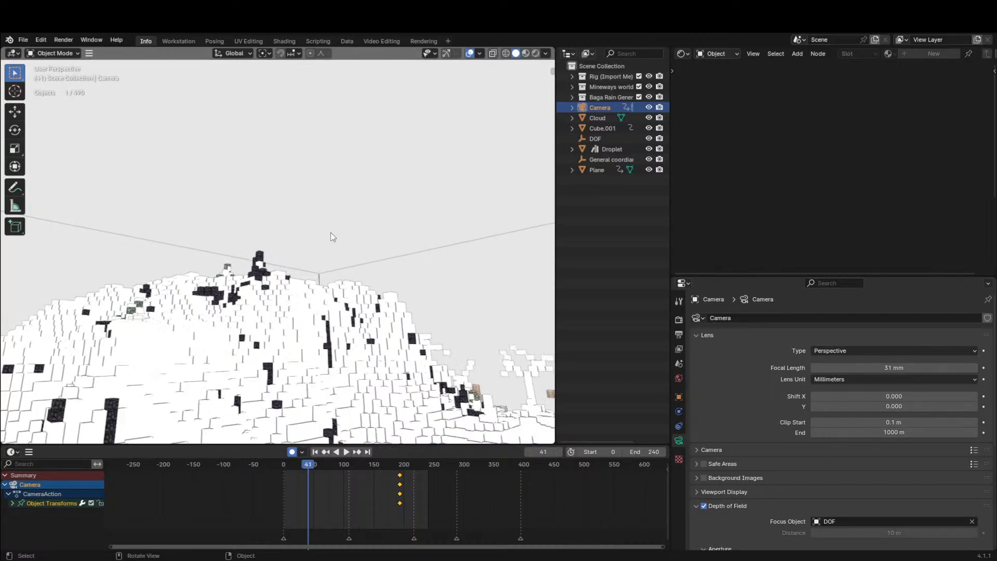
Return to the camera view, load the MCprep block models and place the lantern model in the scene.
key(KP_0)
key(n)
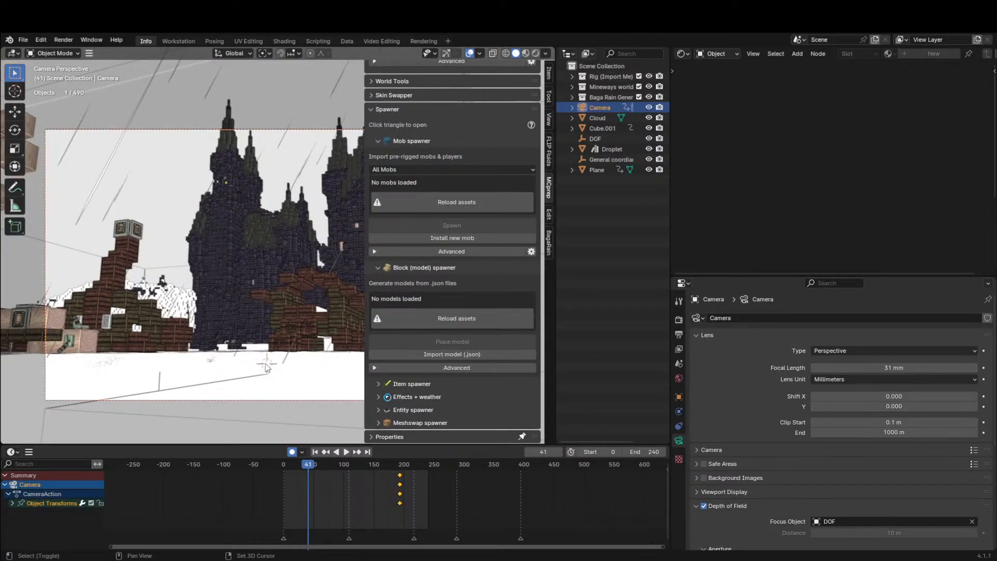
click(446, 319)
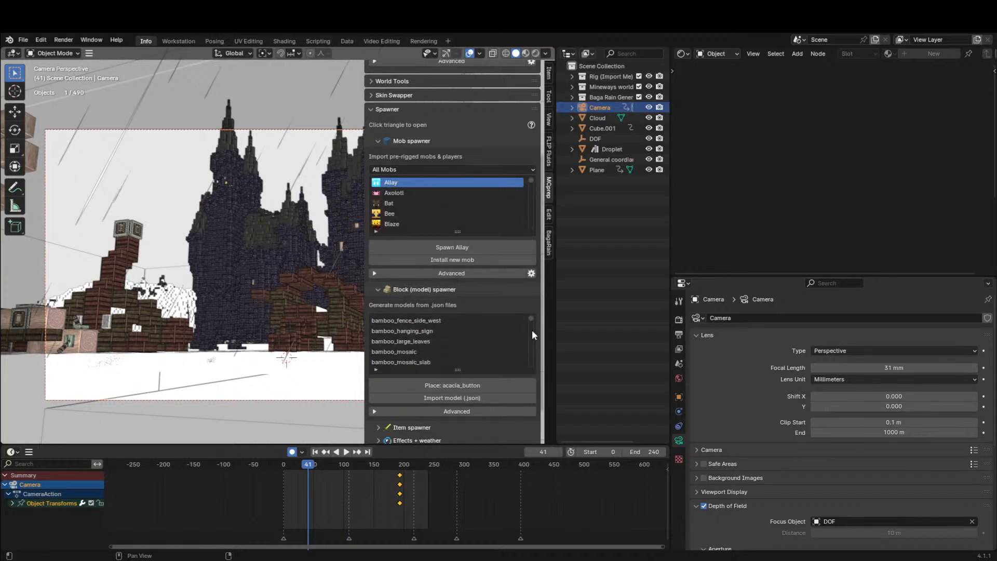
drag(532, 330, 534, 341)
scroll(435, 332, up, 5)
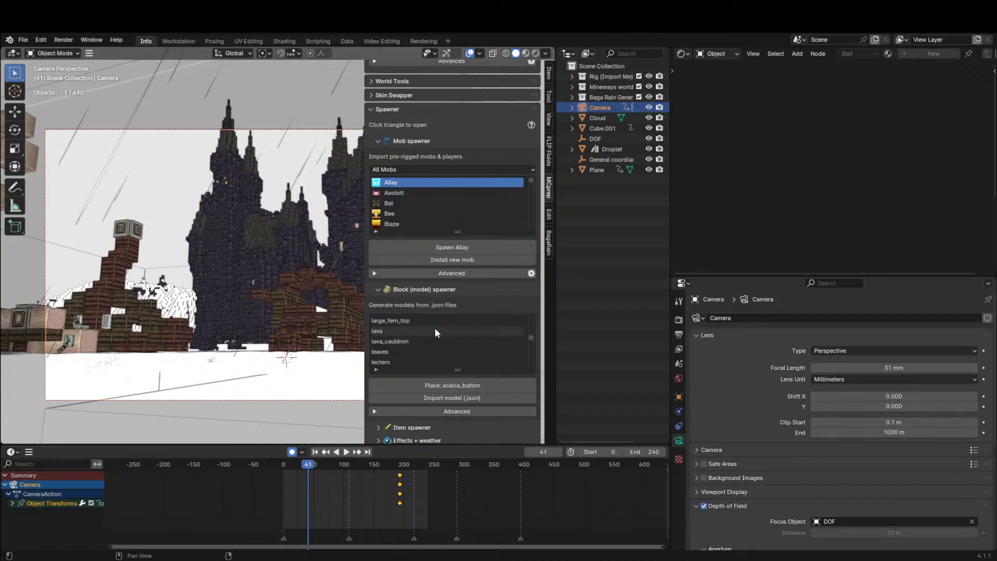
click(437, 341)
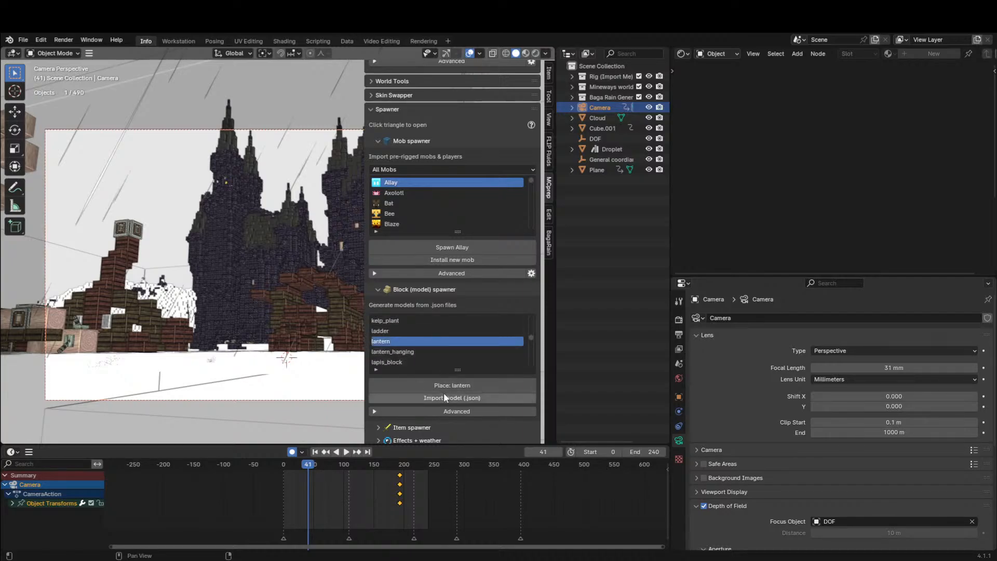
click(463, 385)
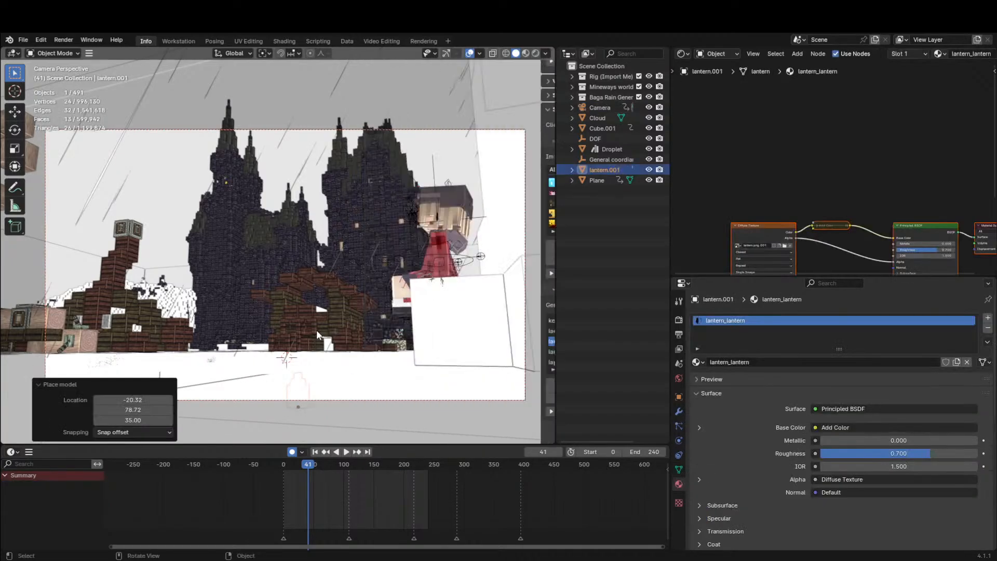
Move the placed lantern freely in front of the castle, preview it in rendered shading, and delete it.
key(g)
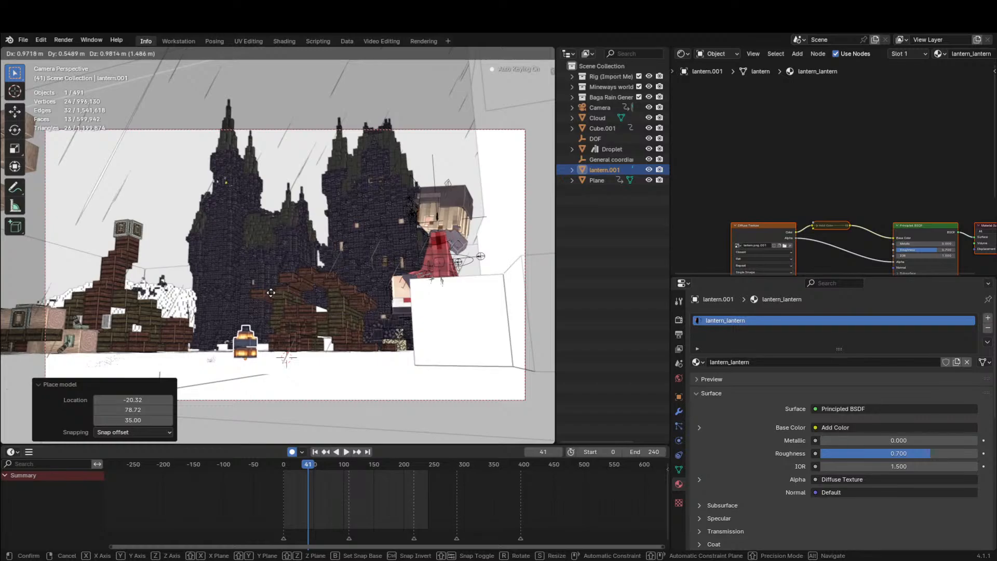
click(272, 294)
click(522, 53)
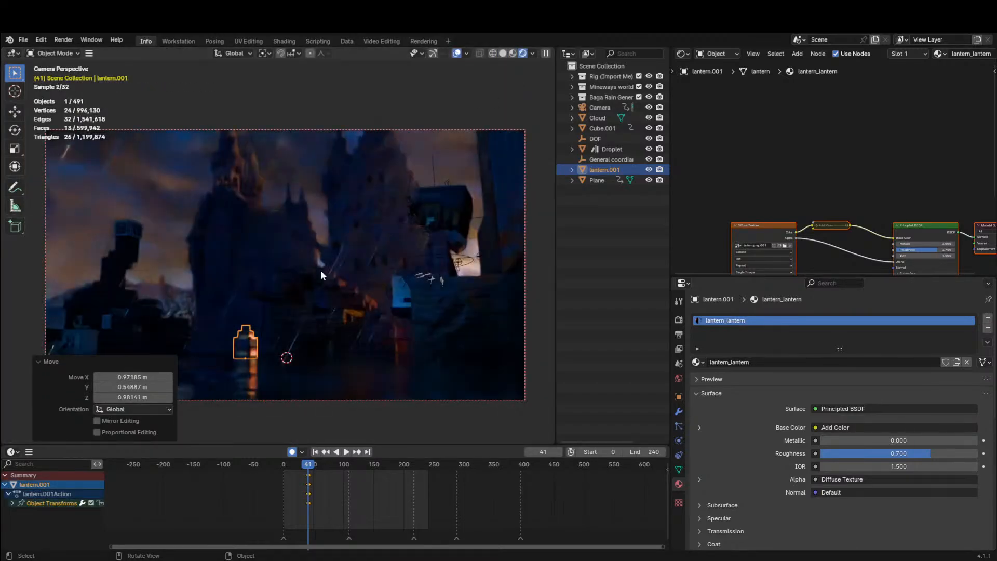
key(x)
click(320, 269)
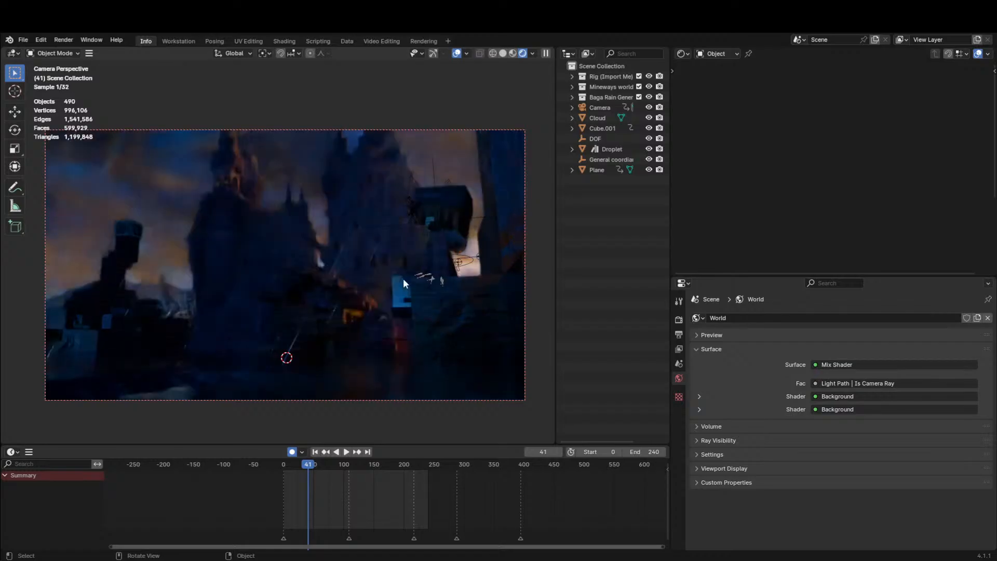
Go back to solid shading, fly to the hanging lanterns inside the castle and select the lantern mesh.
click(502, 54)
middle_drag(395, 197, 363, 223)
key(shift+grave)
key(w)
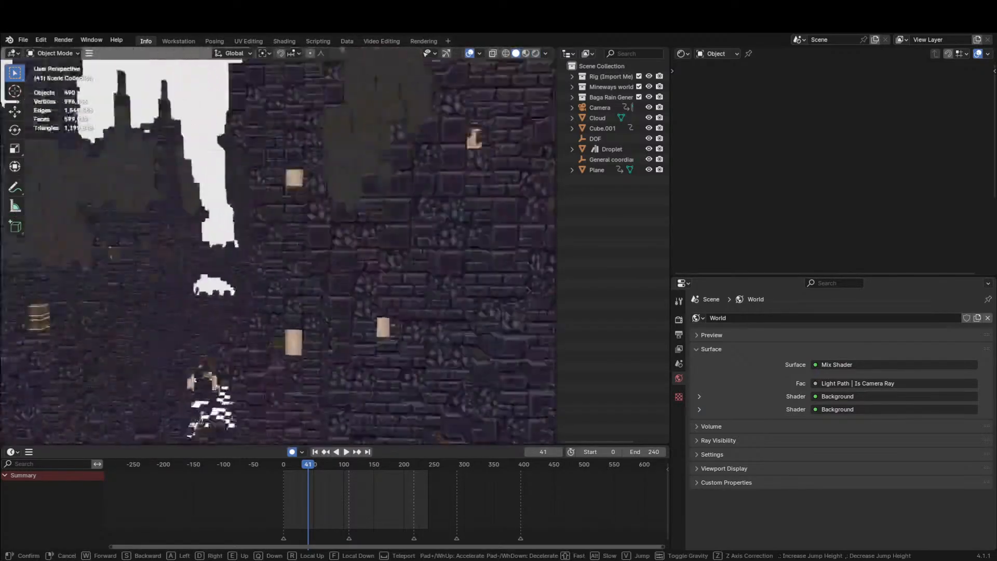
key(w)
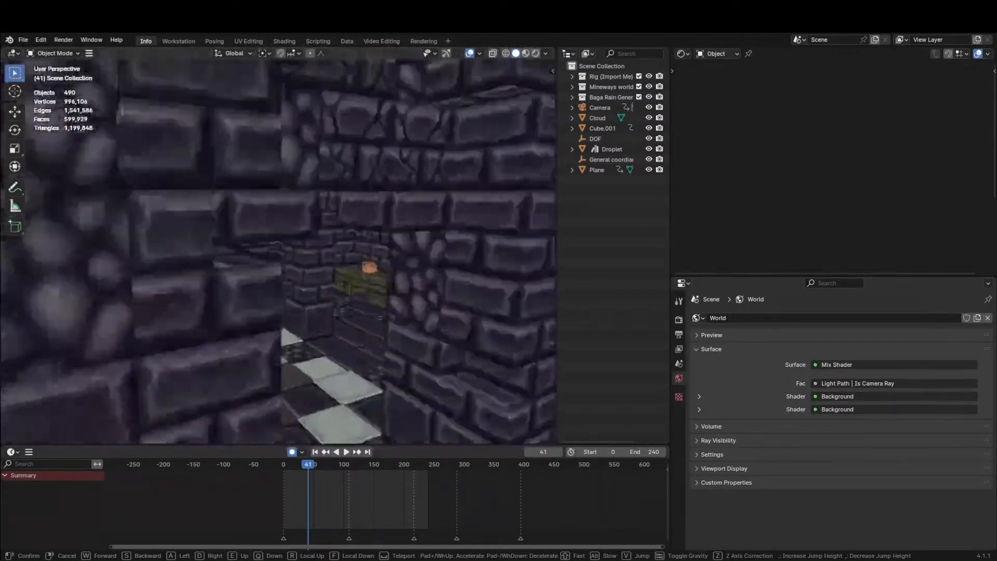
click(405, 175)
click(333, 212)
Separate one complete hanging lantern from the castle's lantern mesh into its own object.
key(Tab)
click(332, 216)
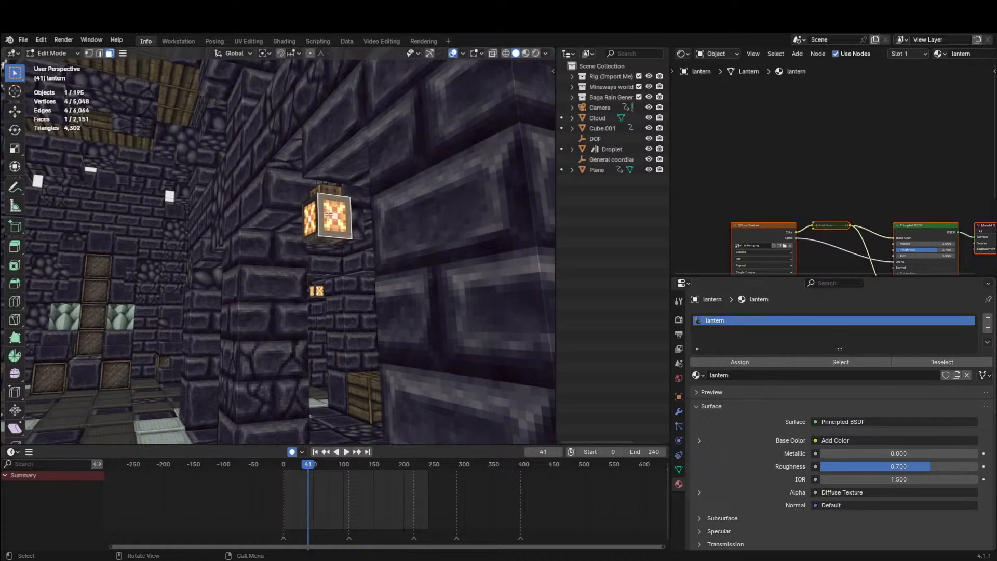
key(l)
key(l)
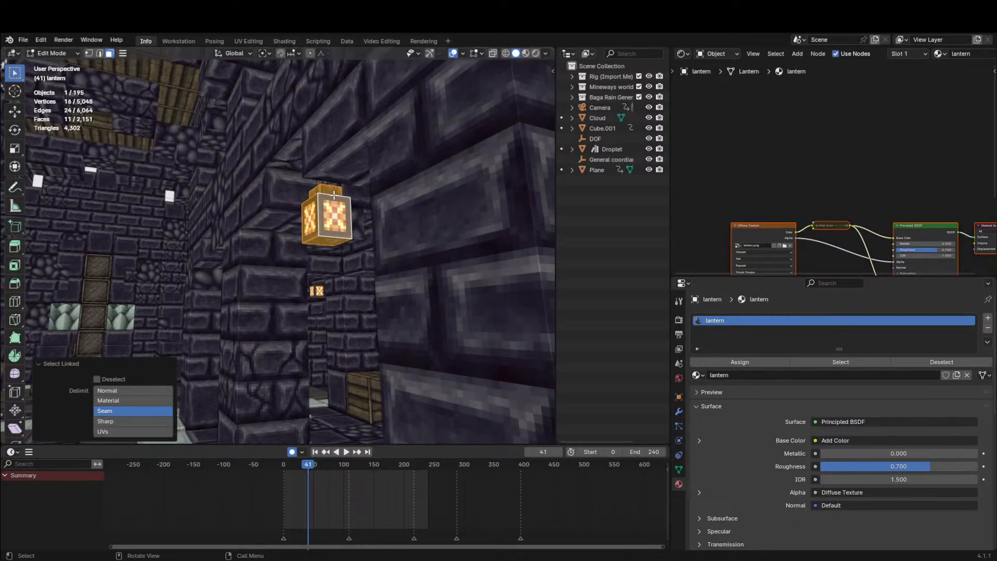
key(p)
click(336, 203)
key(Tab)
Snap the 3D cursor to the separated lantern's geometry and set its origin to the 3D cursor.
click(333, 212)
key(Tab)
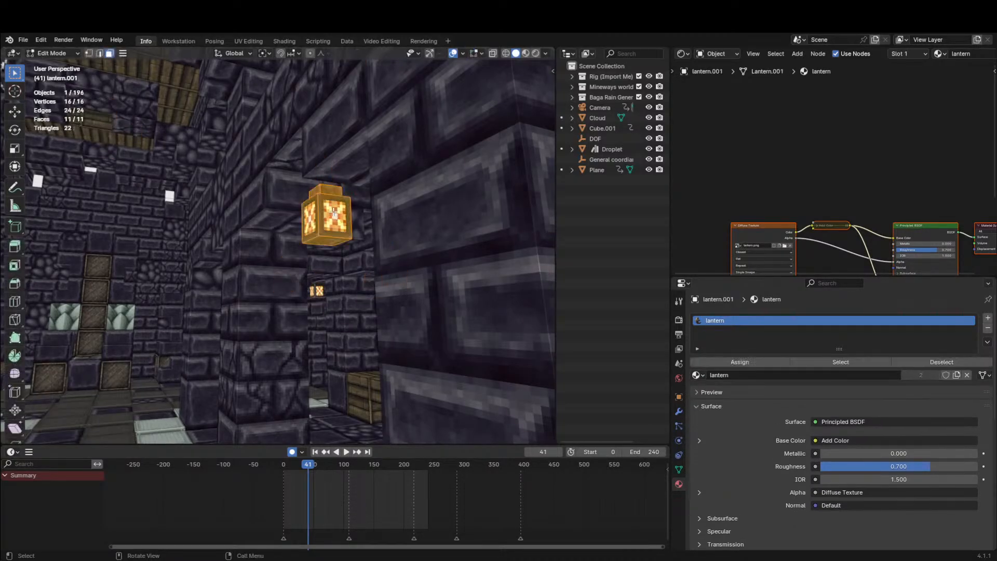
key(shift+s)
click(335, 251)
key(Tab)
key(ctrl+alt+shift+c)
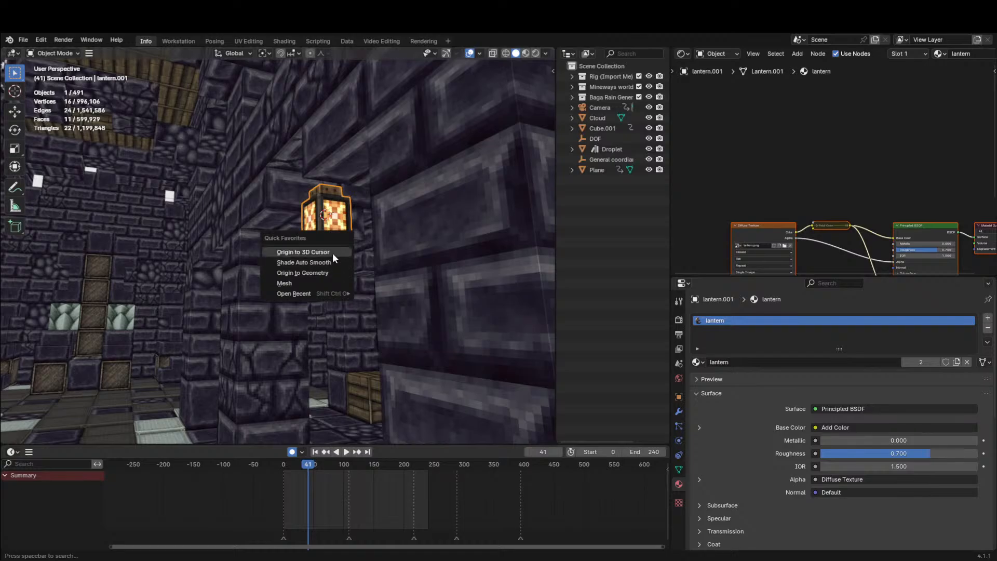
click(332, 253)
Place the 3D cursor on the open ground before the castle and snap the lantern to it.
key(KP_0)
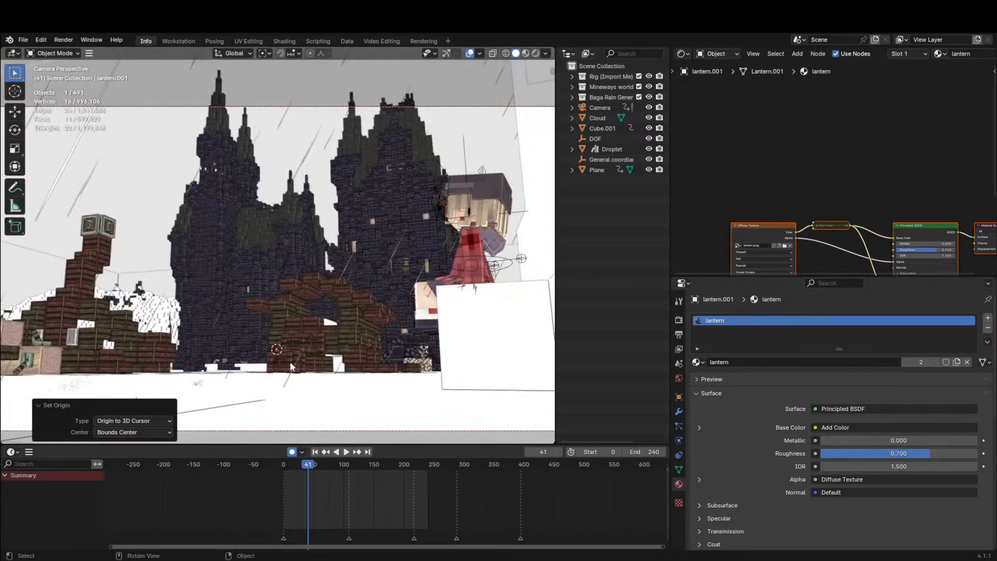
key(KP_0)
key(shift+s)
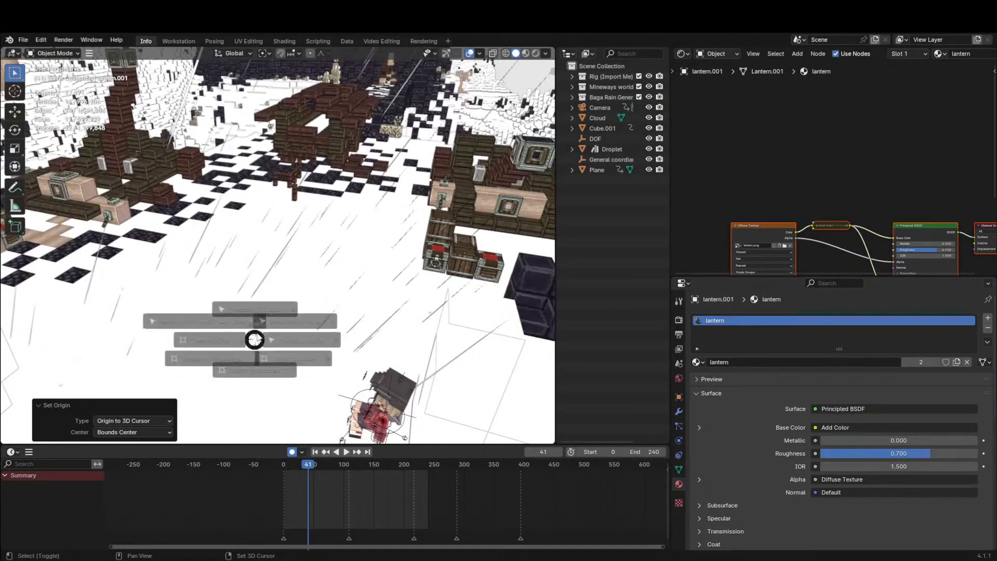
click(261, 287)
Raise the lantern about 0.29 m along Z and rotate it about 64° around Z.
key(KP_0)
key(g)
key(z)
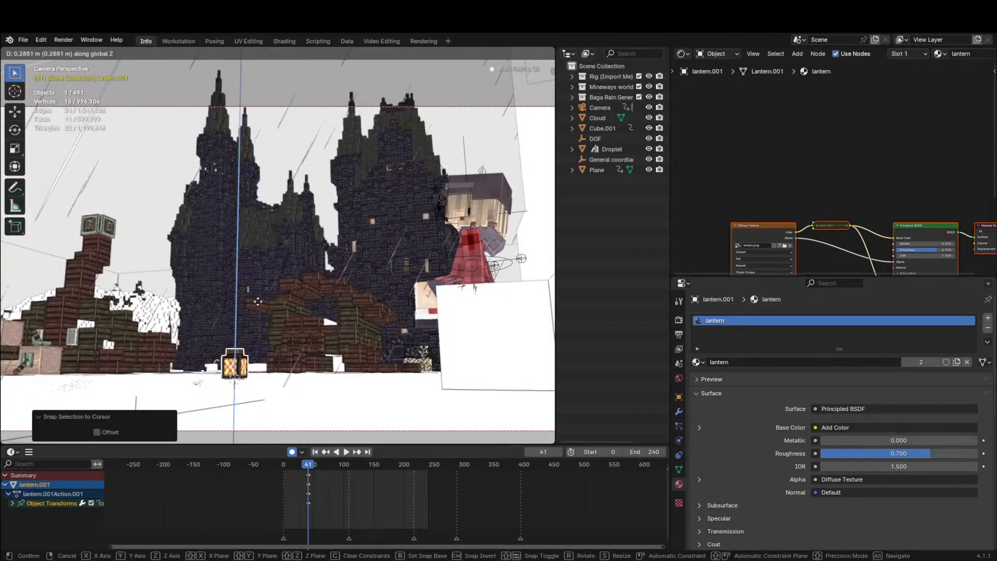
click(258, 301)
key(r)
key(z)
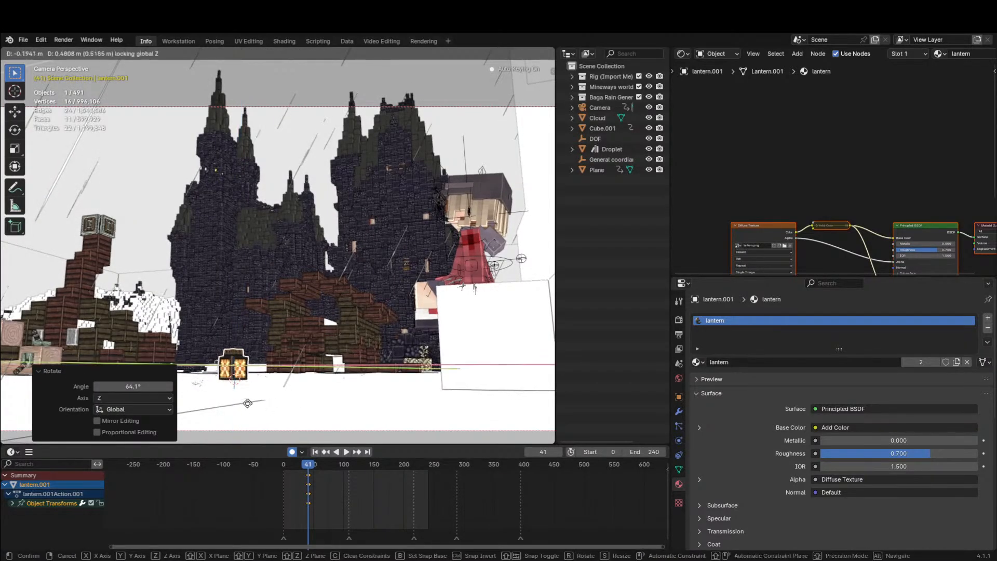
click(114, 350)
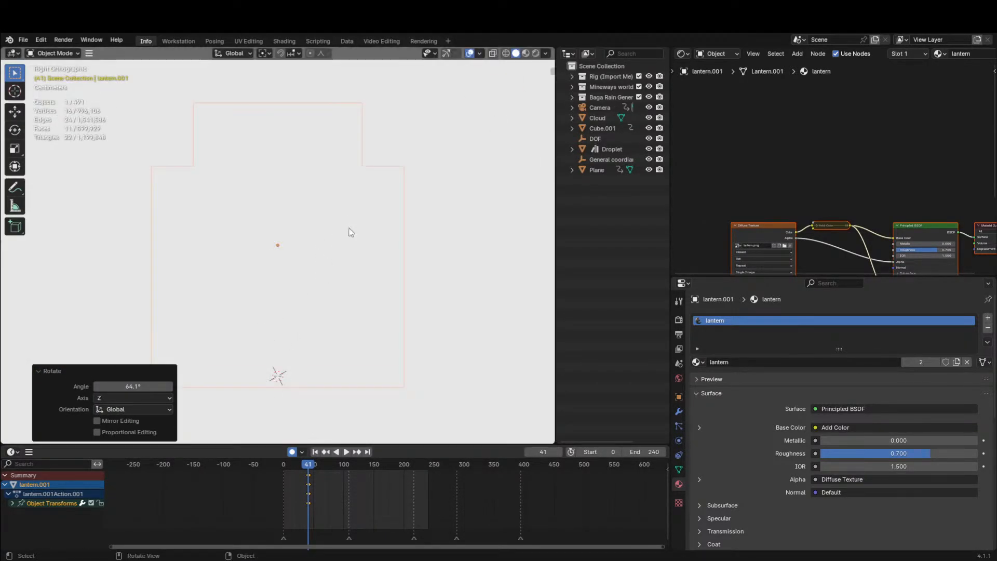
Slide the lantern across the ground plane about 0.70 m in X and 0.21 m in Y.
middle_drag(482, 218, 247, 266)
scroll(335, 247, down, 10)
scroll(278, 267, down, 4)
scroll(246, 266, up, 4)
key(g)
key(shift+z)
click(224, 295)
Duplicate the lantern close beside the original and rotate the copy about -64.5° around Z.
key(shift+d)
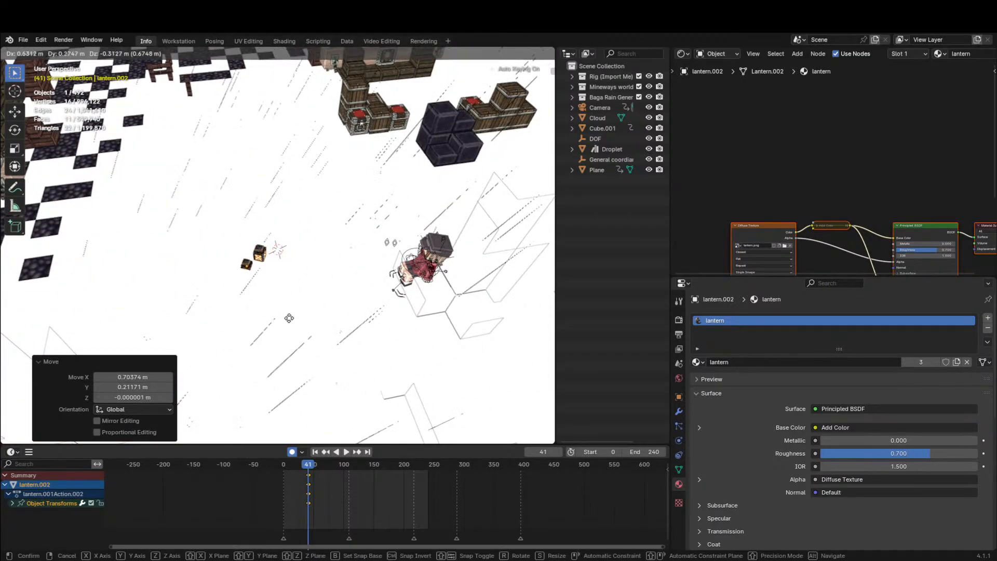
click(289, 317)
key(r)
key(z)
click(247, 336)
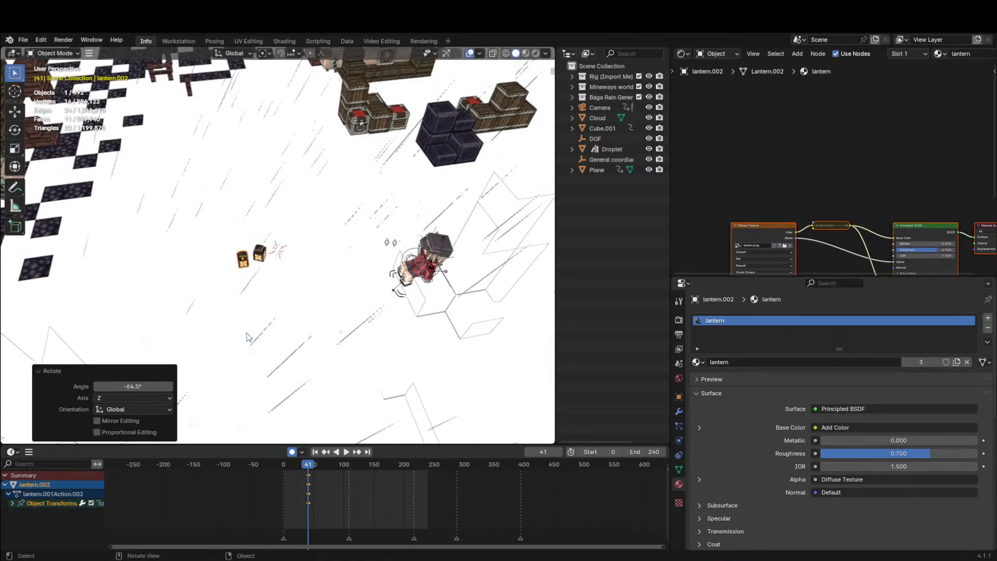
key(shift+d)
key(shift+z)
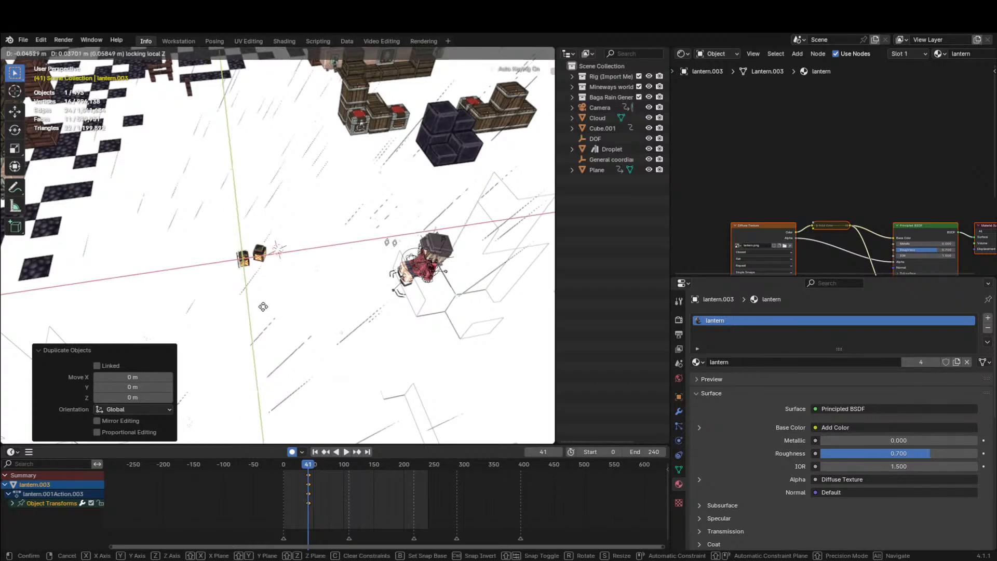
click(288, 188)
key(r)
key(z)
click(289, 232)
Duplicate the second lantern along the ground plane as a third one and rotate it about -37° around Z.
middle_drag(294, 240, 260, 215)
key(shift+d)
key(shift+z)
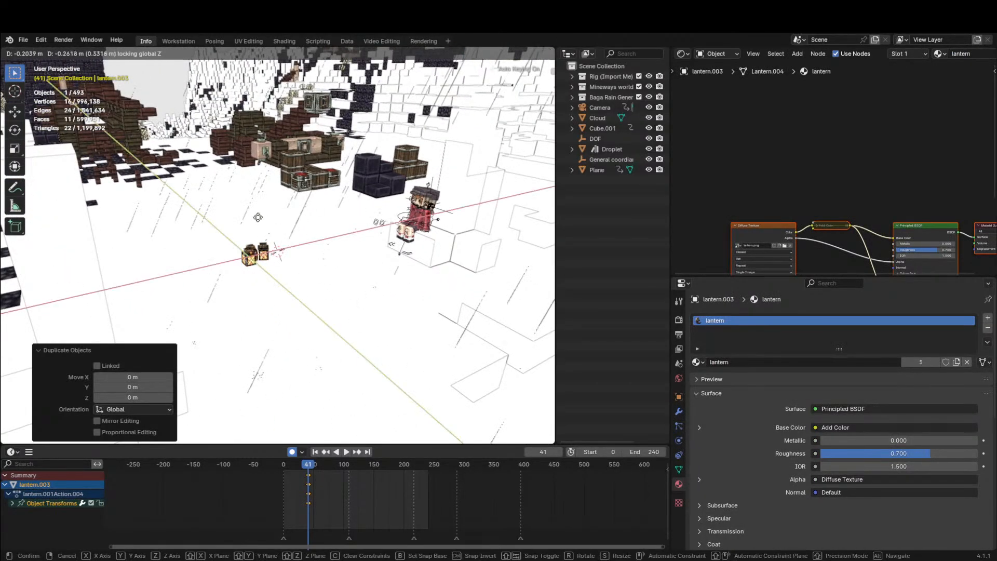
click(219, 182)
key(r)
key(z)
click(283, 238)
Nudge the third lantern along the ground about -0.07 m in X and 0.06 m in Y to close the cluster.
key(g)
key(shift+z)
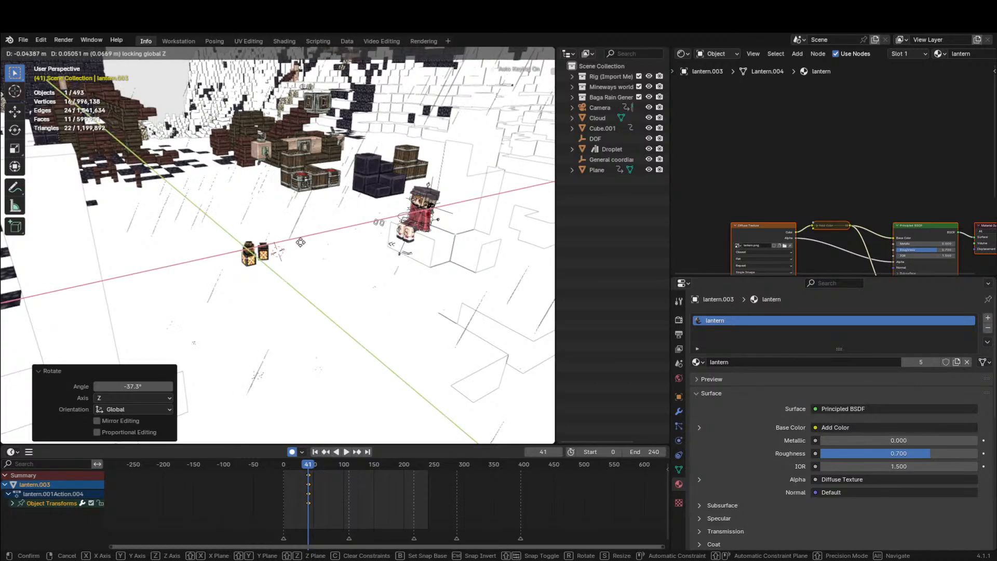
click(302, 243)
key(KP_Decimal)
scroll(392, 278, down, 8)
middle_drag(392, 278, 276, 273)
Add a Color Ramp node fed by the diffuse texture in the lantern material.
scroll(723, 382, down, 3)
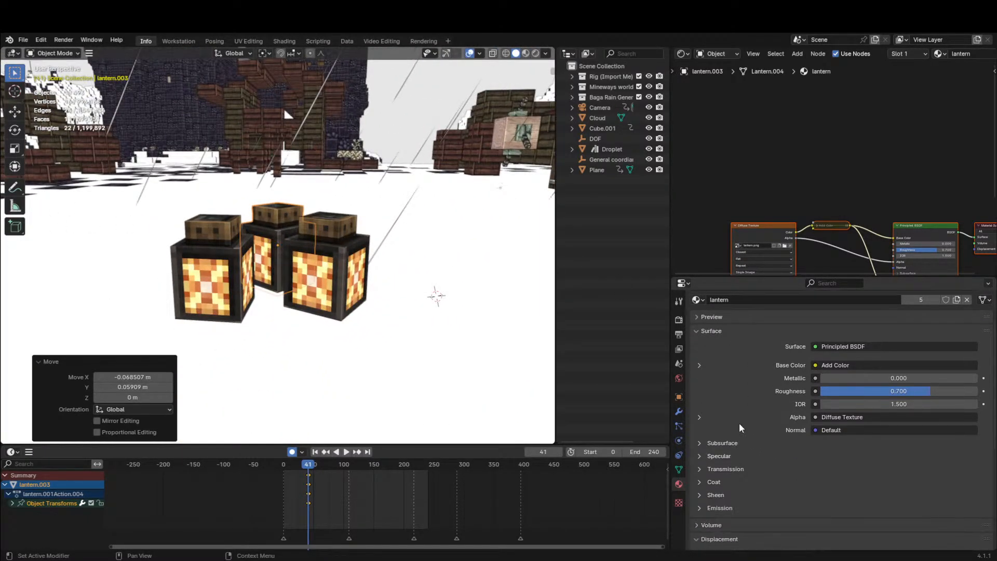
scroll(752, 163, down, 3)
middle_drag(753, 163, 706, 130)
scroll(805, 149, up, 5)
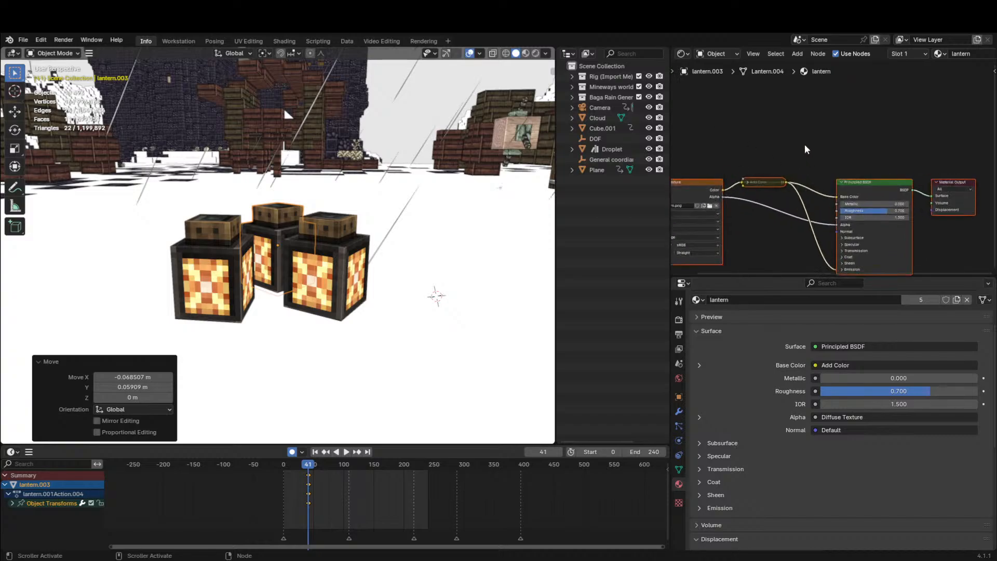
click(805, 148)
drag(723, 196, 760, 144)
text(ramp)
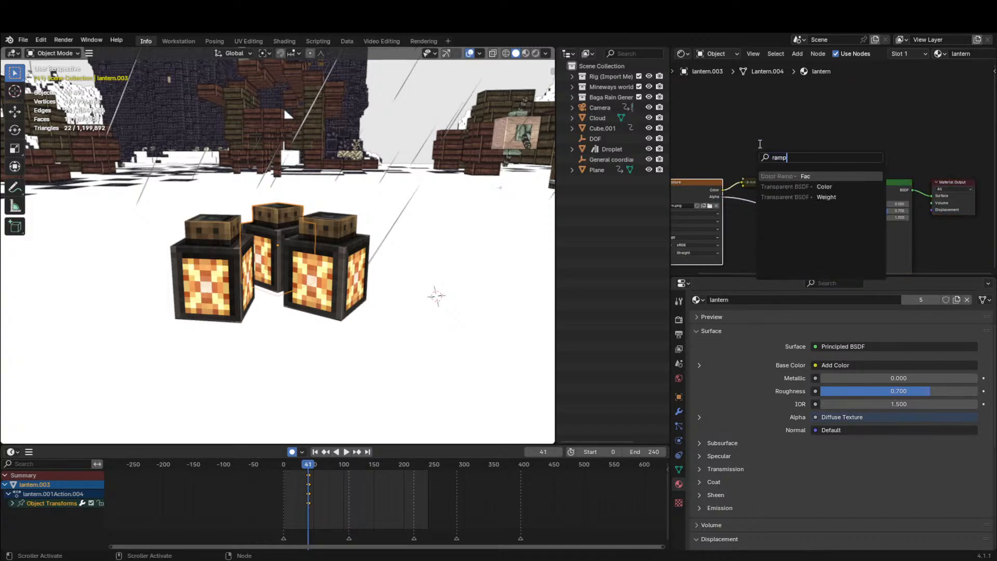
key(Return)
click(720, 214)
Connect the Color Ramp's color output to the Principled BSDF's emission strength and switch the viewport to rendered shading.
middle_drag(728, 172, 737, 142)
click(850, 241)
middle_drag(852, 233, 847, 201)
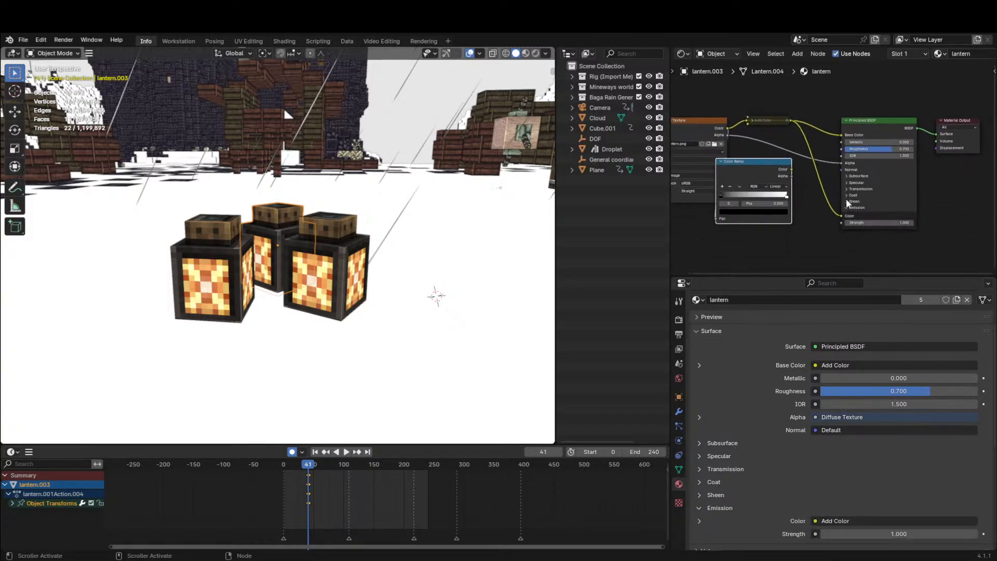
drag(842, 223, 790, 170)
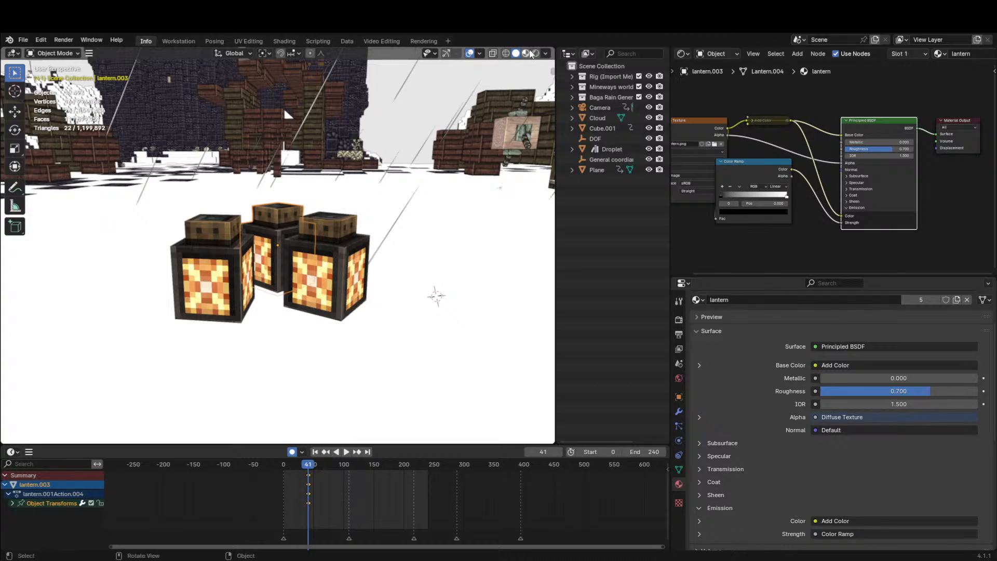
click(535, 53)
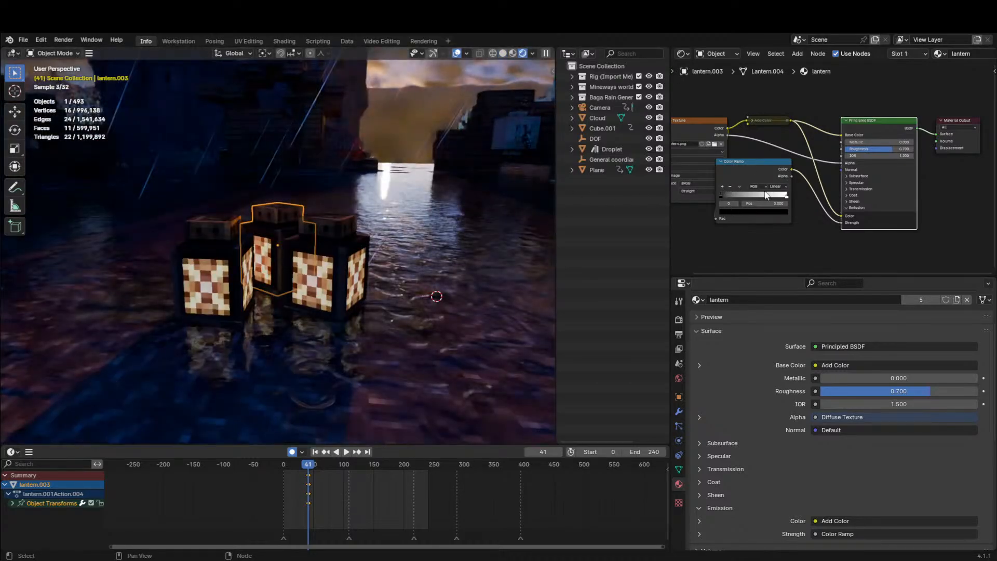
Insert a Math node set to Multiply, at about 42.9, between the Color Ramp and the emission strength.
scroll(832, 219, up, 1)
key(shift+a)
text(smath)
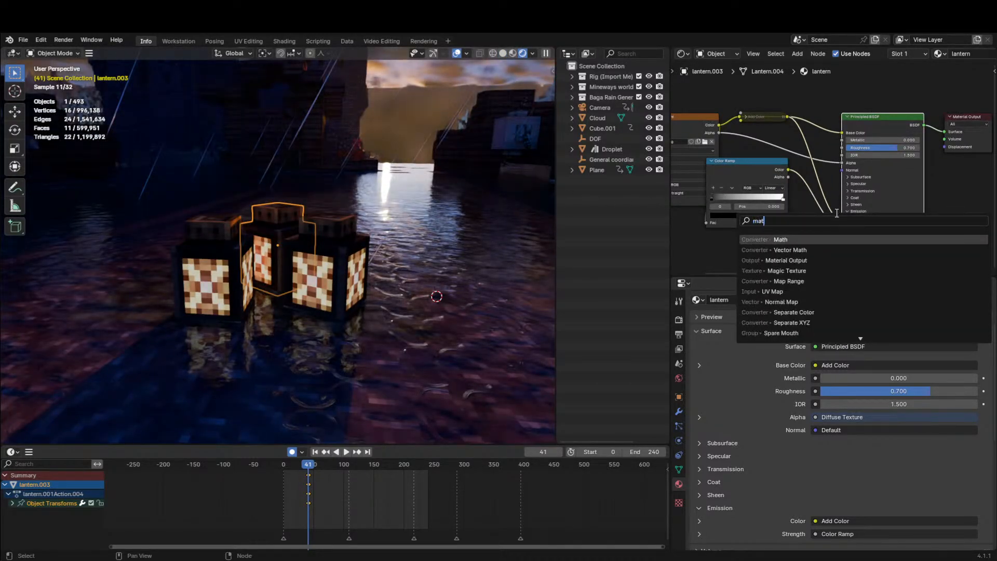
key(Return)
click(813, 223)
middle_drag(840, 259, 838, 248)
drag(838, 243, 911, 252)
click(850, 230)
key(m)
Shift the Color Ramp's black stop to about 0.136 and preview the ramp's output directly on the lanterns.
drag(711, 186, 721, 186)
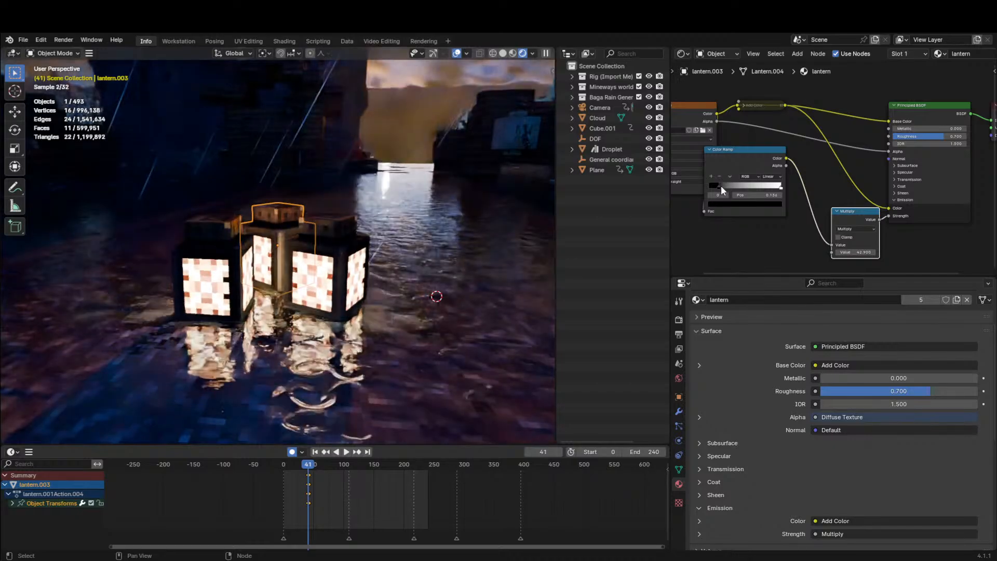
click(783, 162)
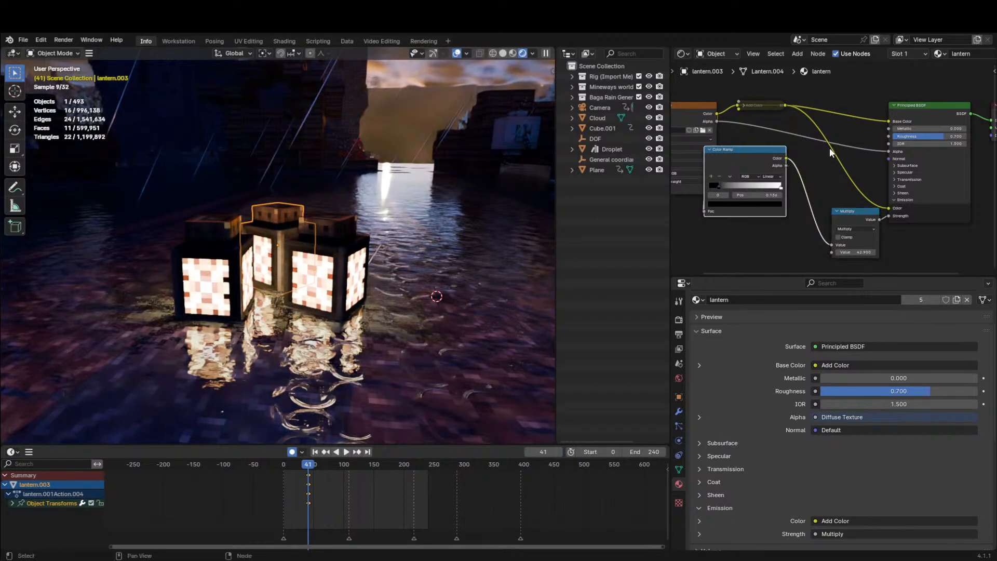
drag(787, 158, 967, 121)
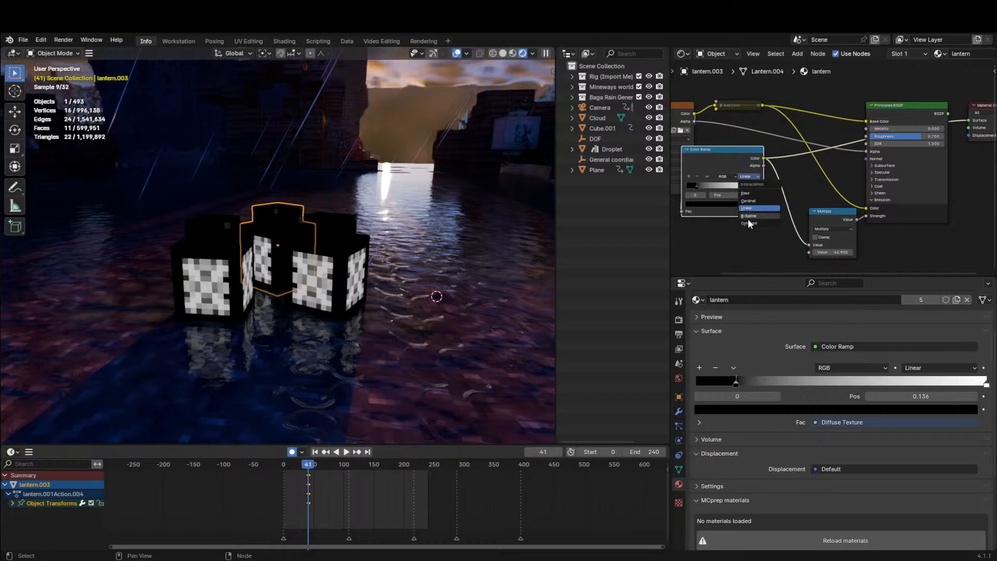
Set the Color Ramp to Constant interpolation with its white stop at 0.164 and reconnect the Principled BSDF to the material output.
click(750, 224)
drag(759, 186, 701, 190)
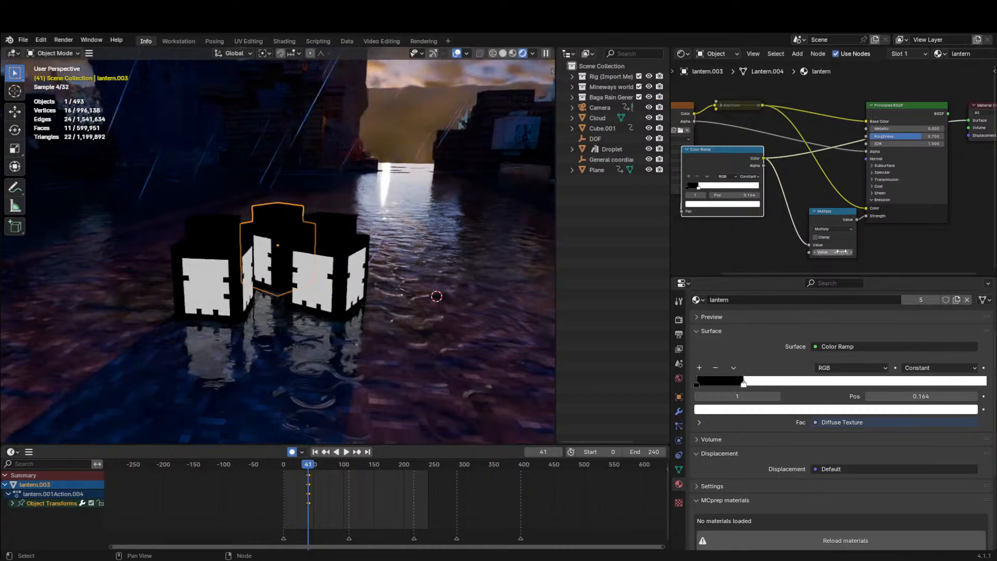
ctrl+shift+click(908, 162)
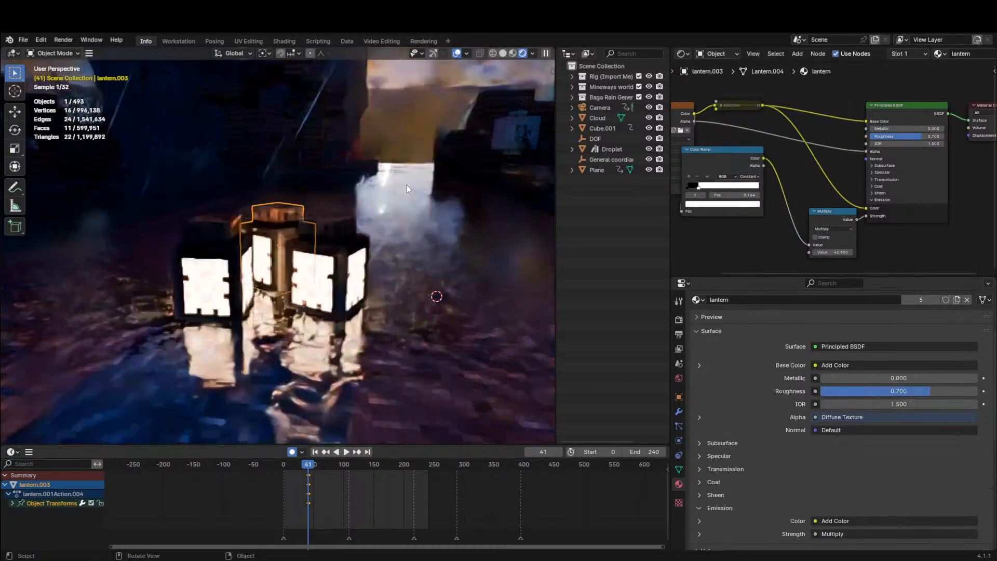
View the scene through the camera and shift the Multiply node away from the Principled BSDF.
key(KP_0)
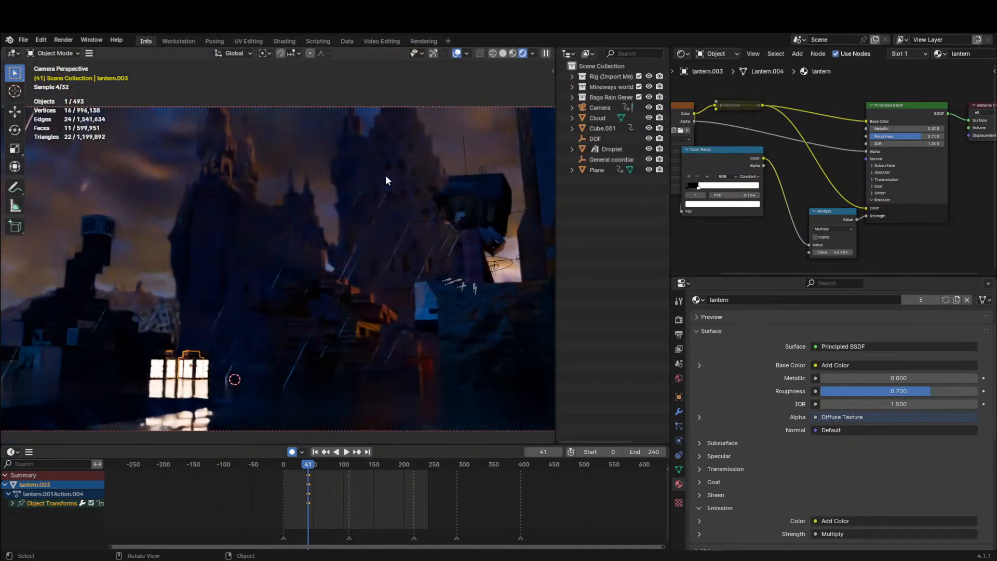
middle_drag(842, 235, 821, 230)
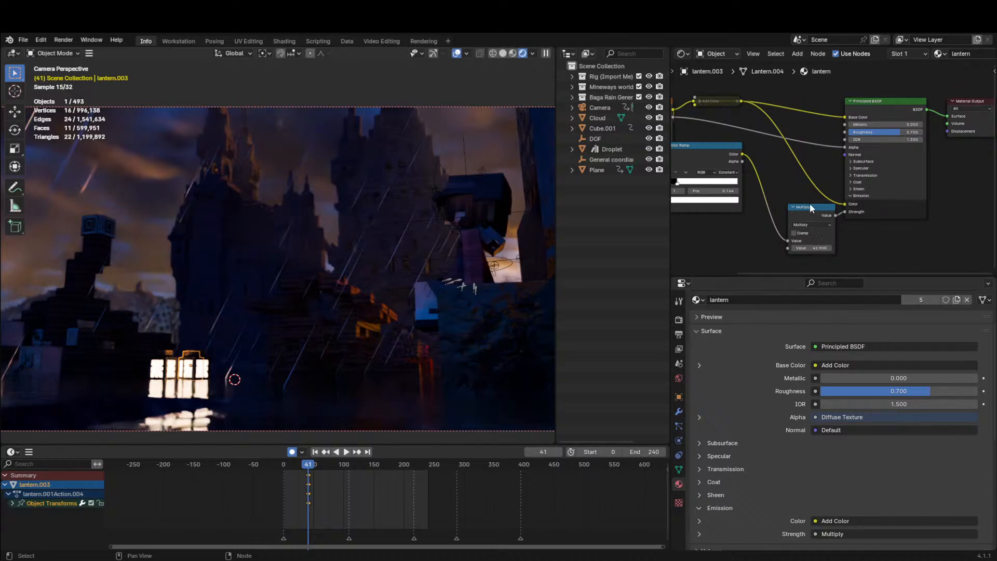
drag(810, 207, 797, 208)
Try Multiply values of 1000 and 100000 for the lanterns' emission strength.
click(798, 249)
text(10)
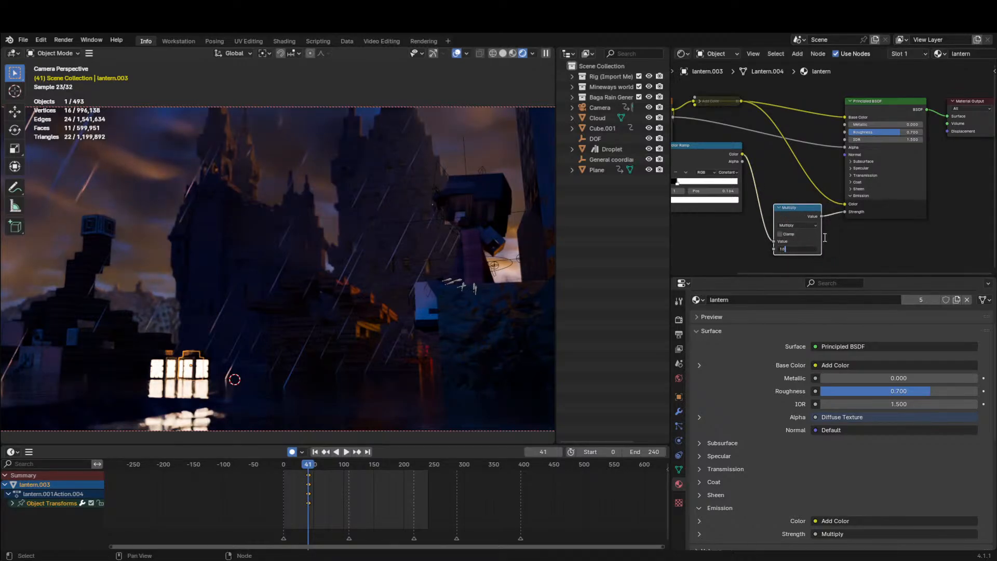
text(00)
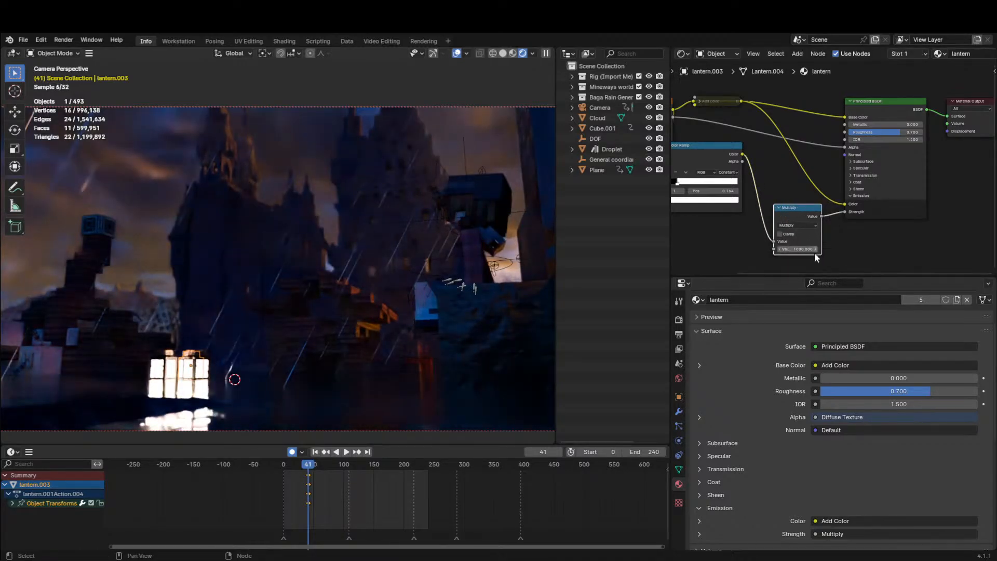
key(BackSpace)
key(BackSpace)
text(0000)
key(Return)
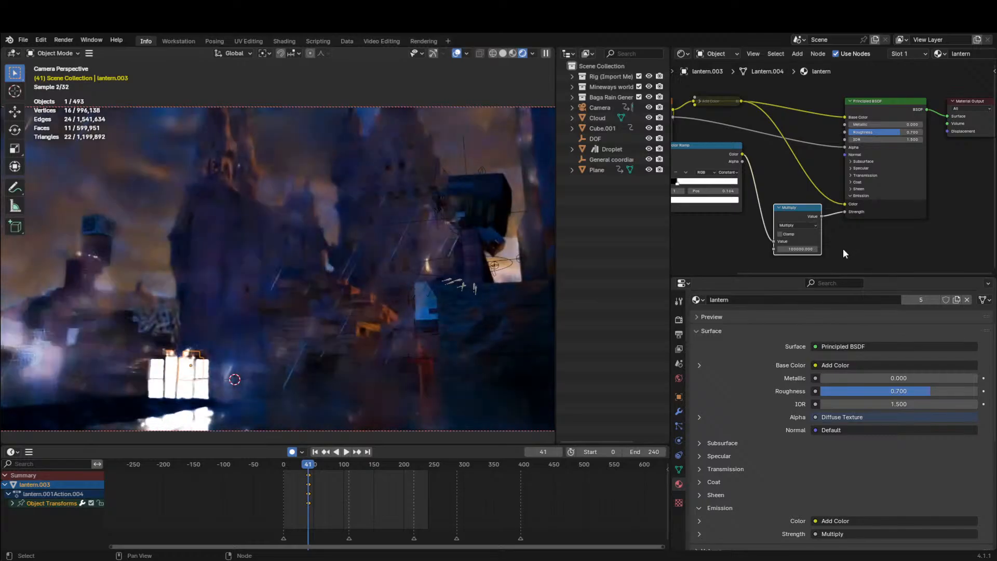
Set the Multiply value to 100 and reduce it to 50.
click(797, 250)
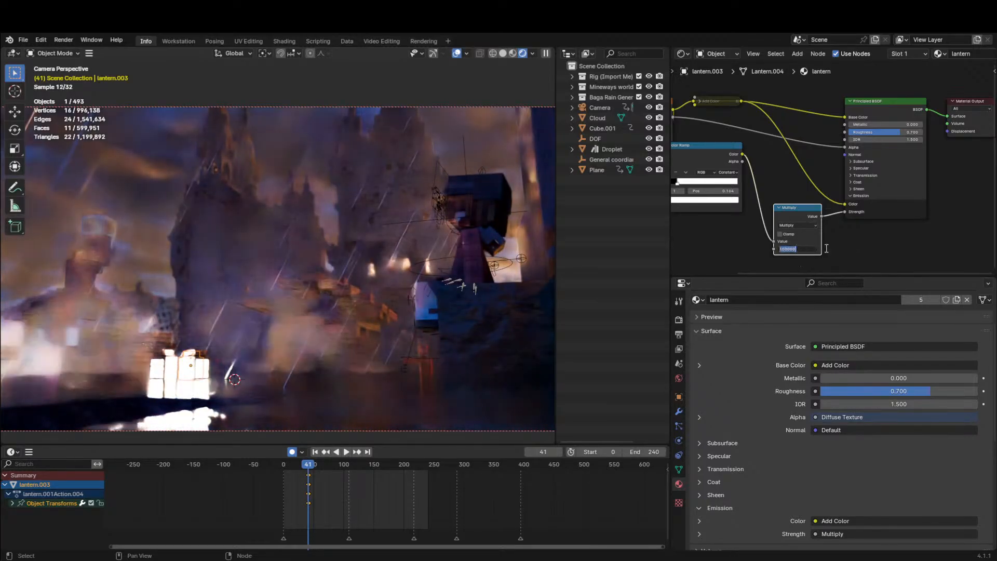
text(100)
key(Return)
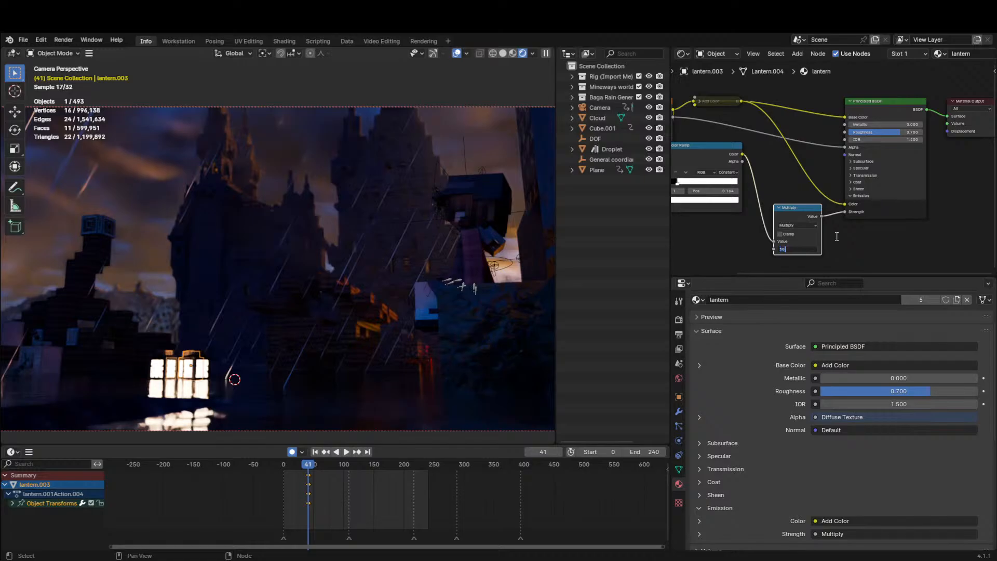
key(Return)
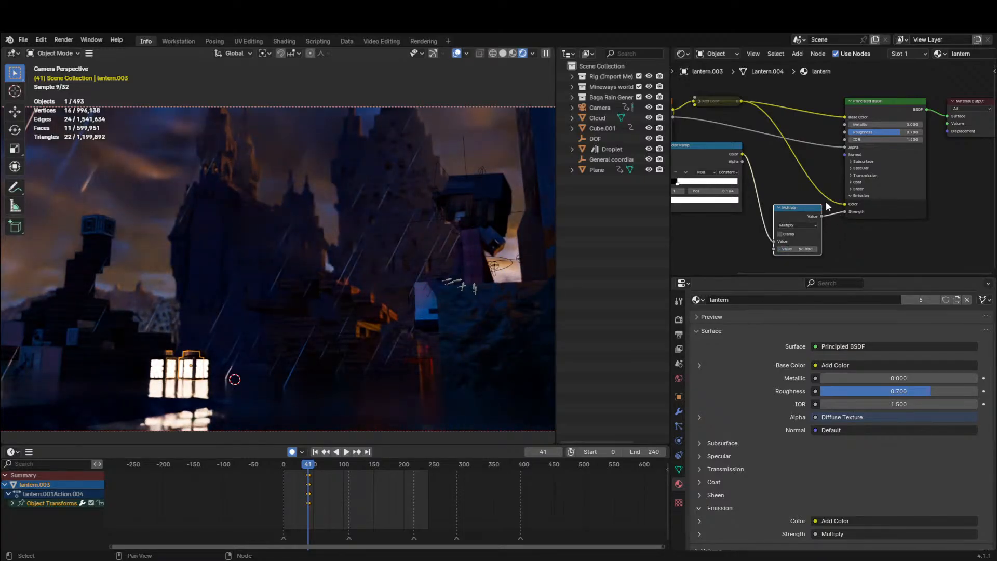
Add a Light Path node and place it below the Color Ramp in the lantern material.
key(shift+a)
click(829, 221)
text(light)
click(792, 239)
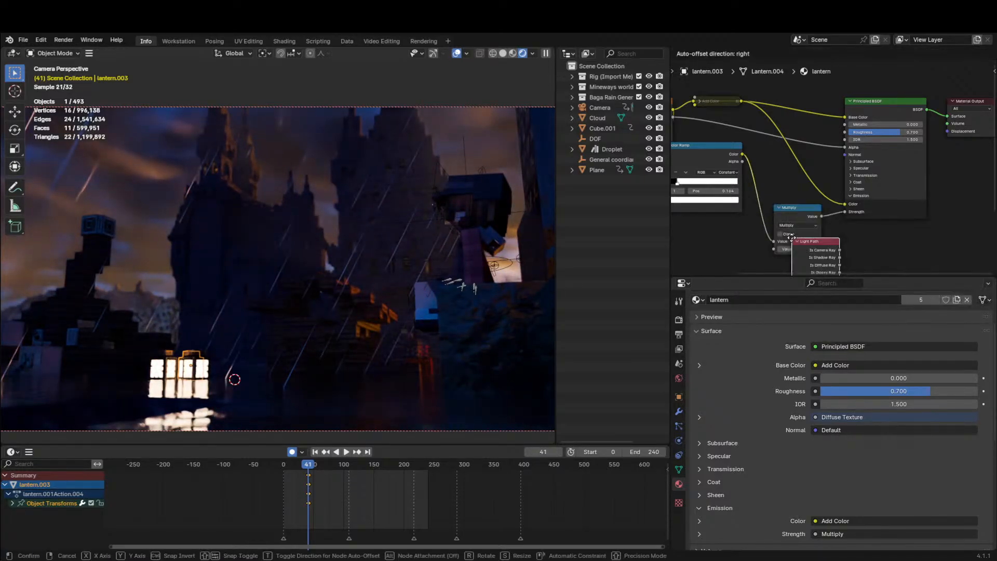
click(719, 242)
middle_drag(724, 241, 767, 155)
drag(774, 158, 709, 185)
Add a Mix node beside the Light Path and connect its result to the Multiply node's second value.
click(833, 139)
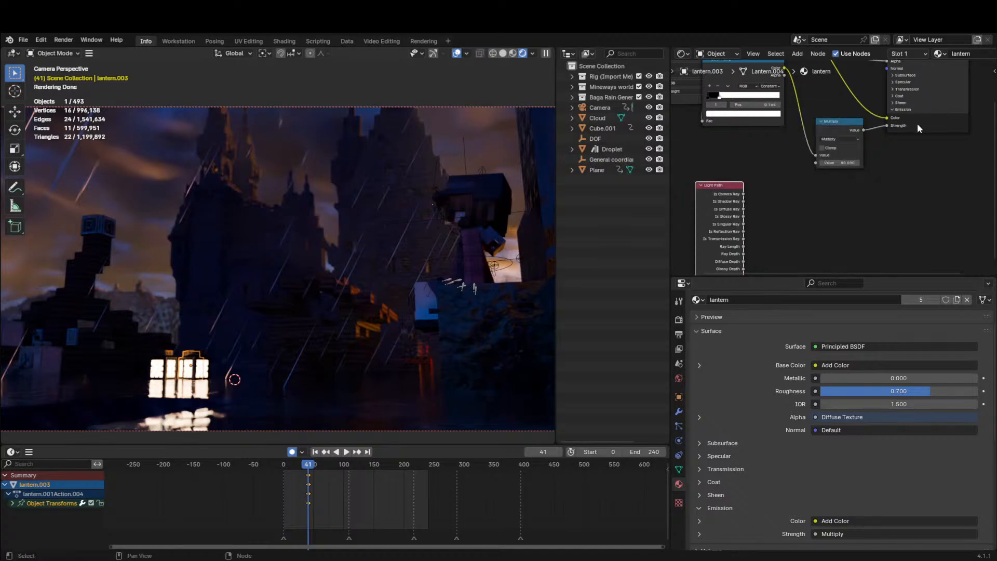
key(shift+a)
click(804, 140)
text(mix)
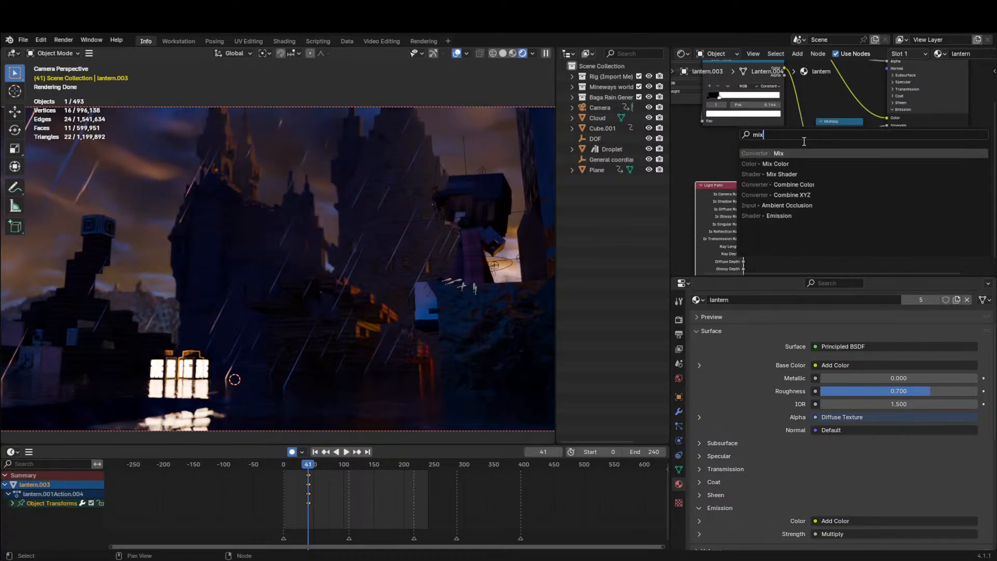
key(Return)
click(813, 214)
drag(837, 234, 816, 163)
middle_drag(850, 222, 832, 192)
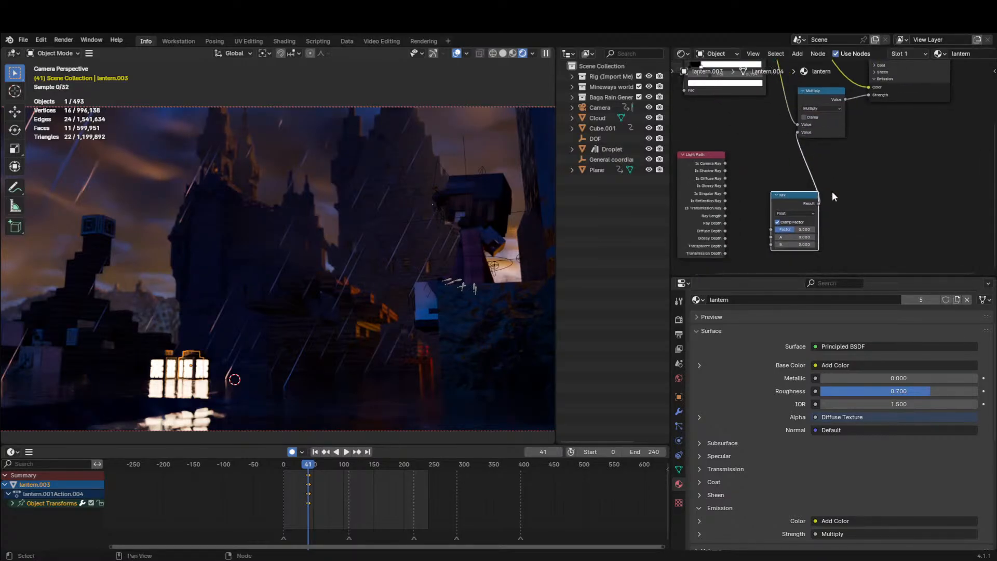
Set the Mix node's A to 10 and B to 50, and drive its factor with the Light Path's Is Camera Ray output.
drag(794, 197, 792, 189)
click(794, 236)
text(5)
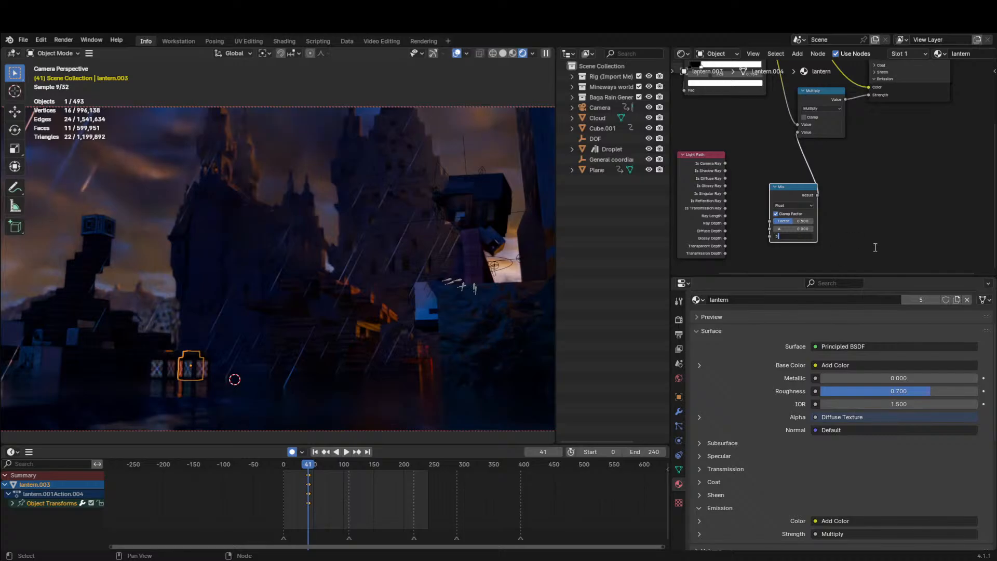
text(0)
key(Return)
double_click(800, 229)
text(10)
key(Return)
drag(770, 221, 752, 196)
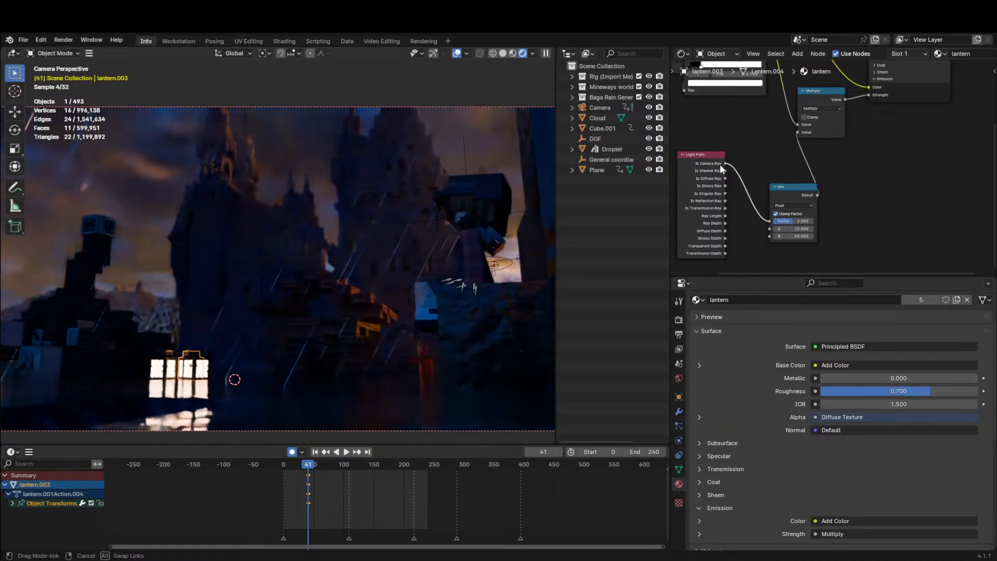
drag(719, 164, 723, 164)
drag(799, 196, 775, 167)
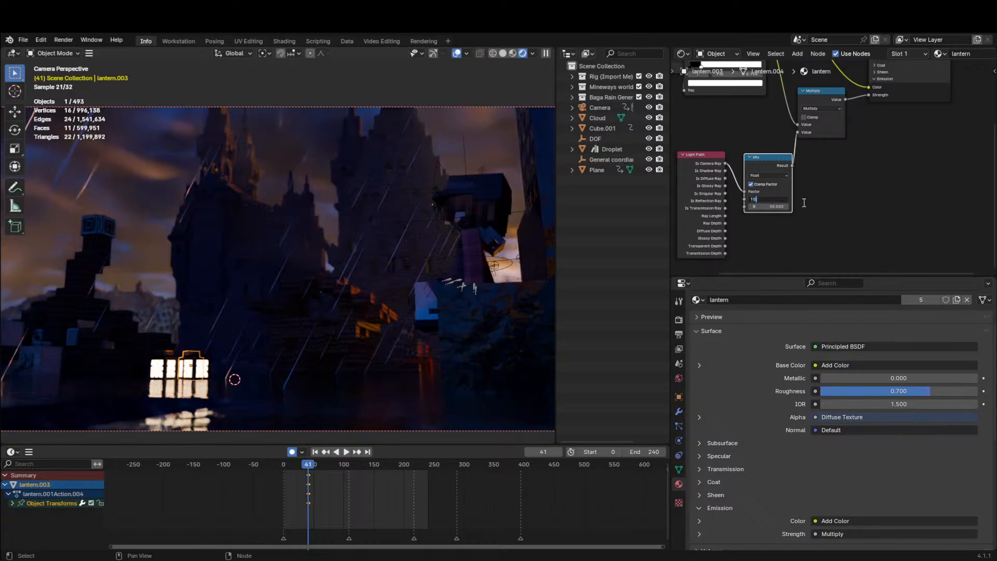
Try 100 for the Mix node's A value and set it to 50.
double_click(779, 199)
text(100)
key(Return)
double_click(774, 200)
text(50)
key(Return)
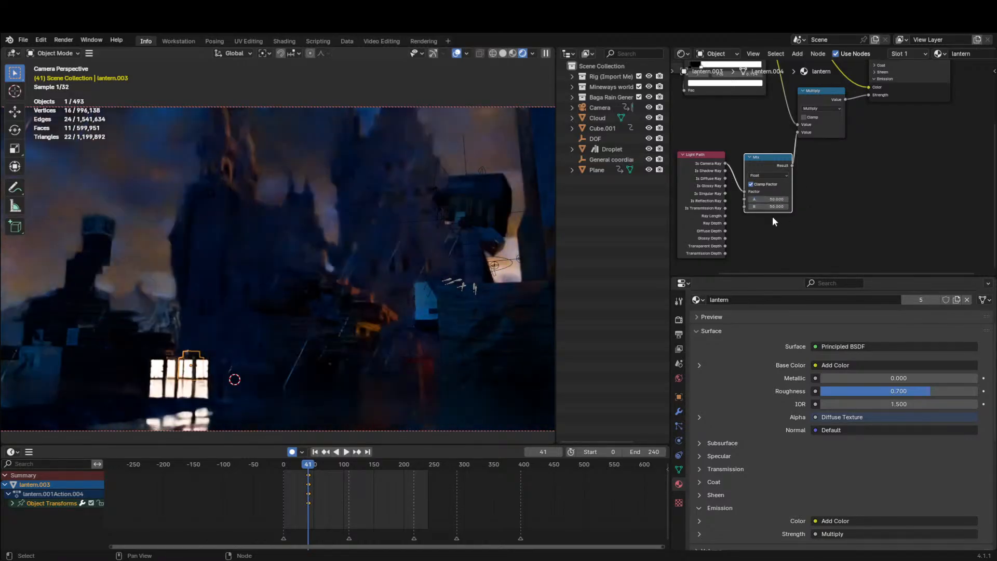
Set the Mix node's B value to 10 and reduce it further to dim the lanterns for camera rays.
double_click(772, 206)
text(10)
key(Return)
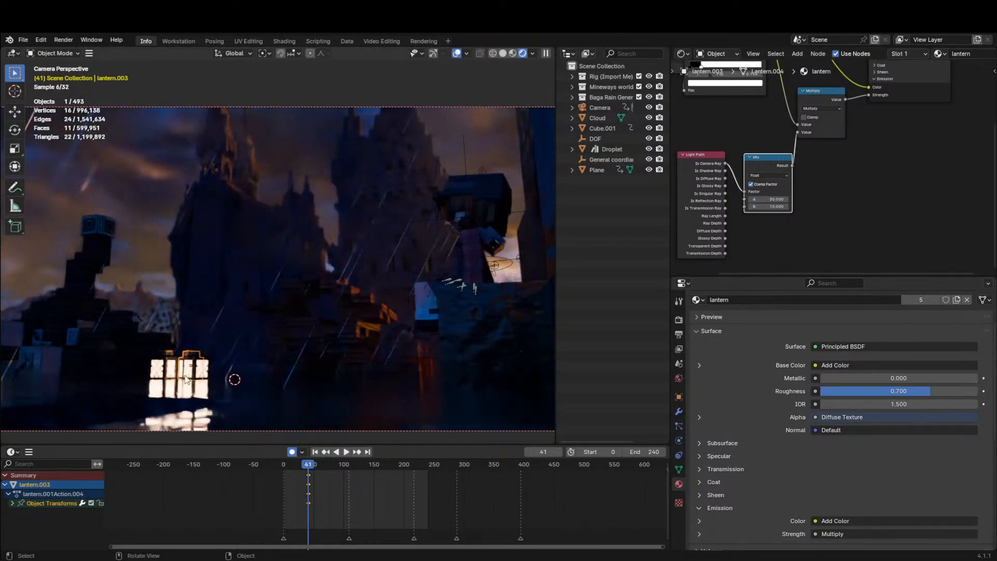
double_click(772, 207)
text(1)
key(Return)
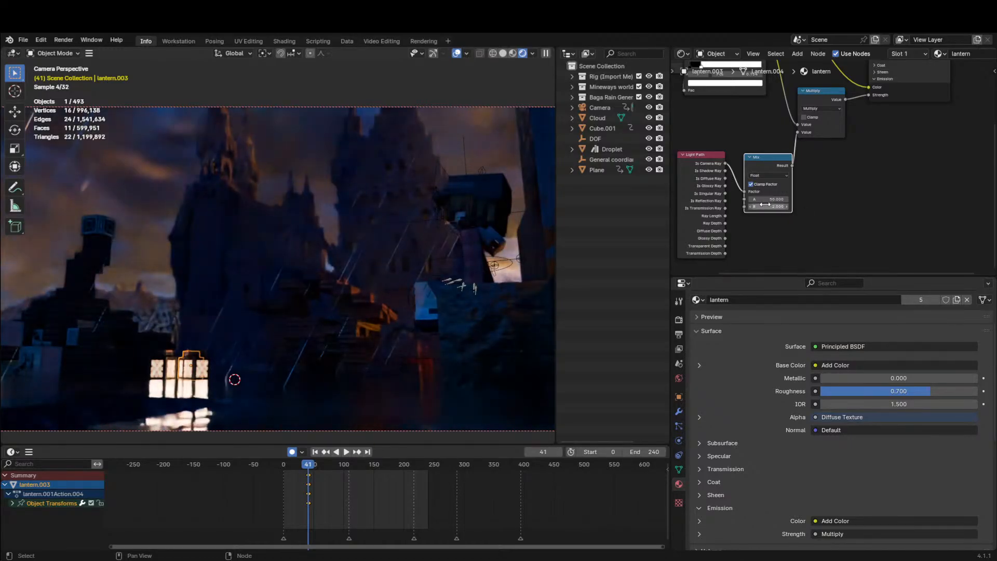
Insert a Brightness/Contrast node on the link feeding the lantern Principled BSDF's emission color.
key(Return)
middle_drag(827, 140, 846, 220)
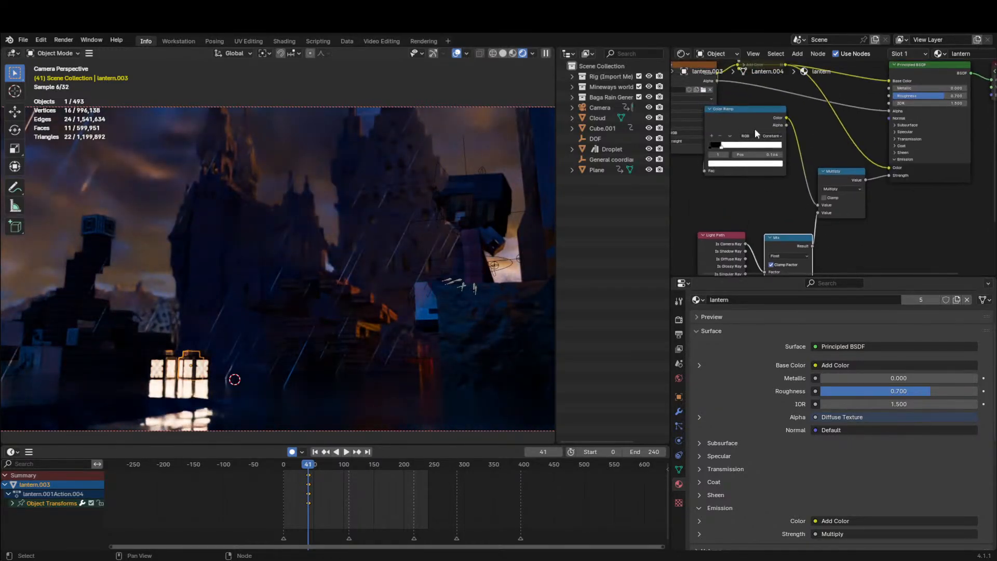
key(shift+a)
scroll(829, 143, down, 3)
key(shift+a)
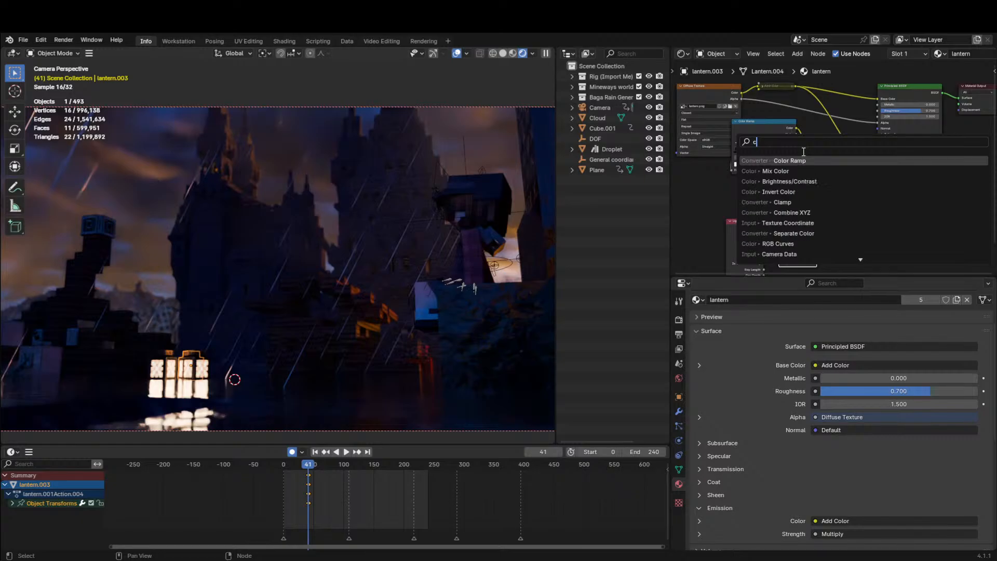
text(coo)
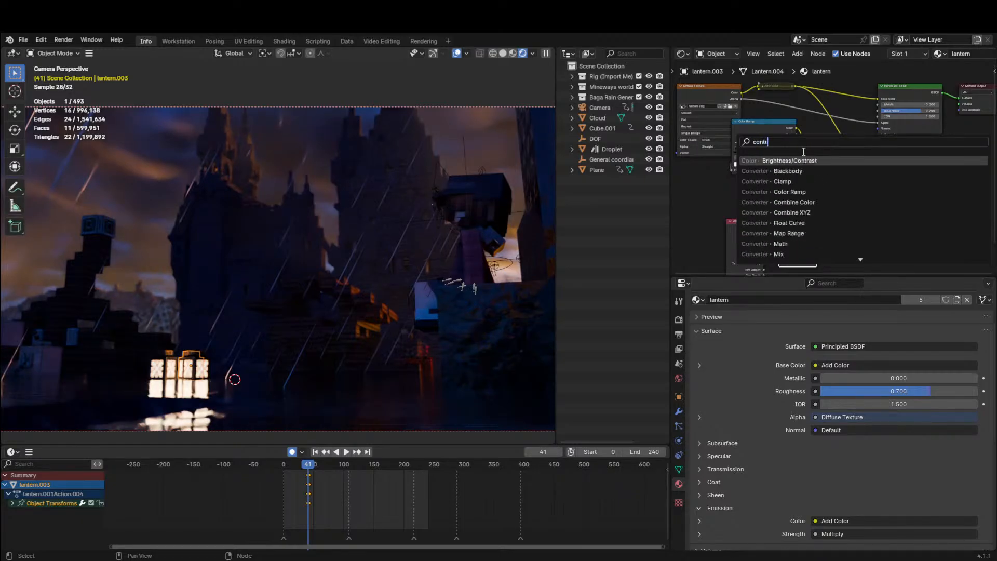
click(789, 171)
click(818, 134)
scroll(832, 166, up, 6)
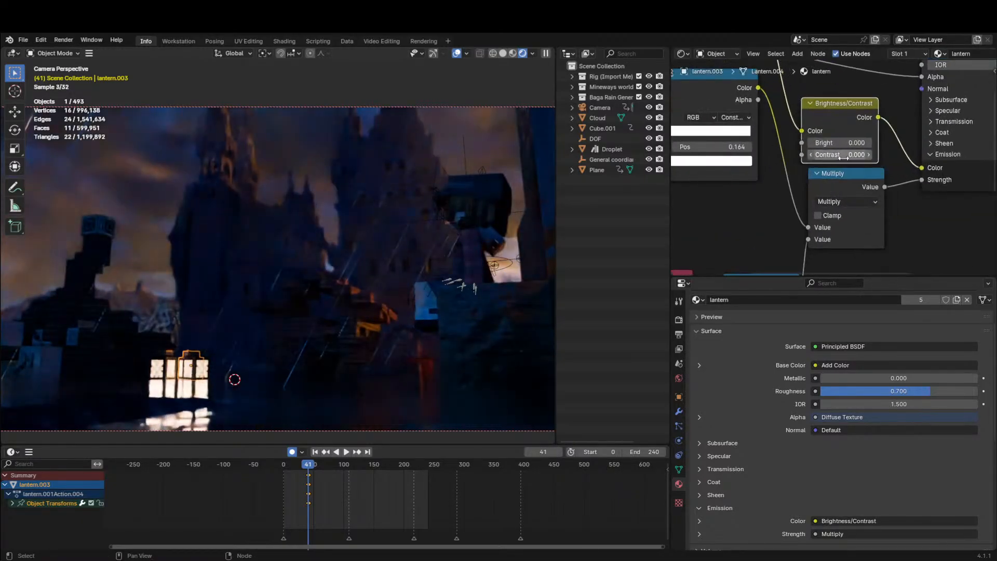
Set the Brightness/Contrast node's Contrast to 2.070 and Bright to -0.340.
drag(846, 155, 888, 155)
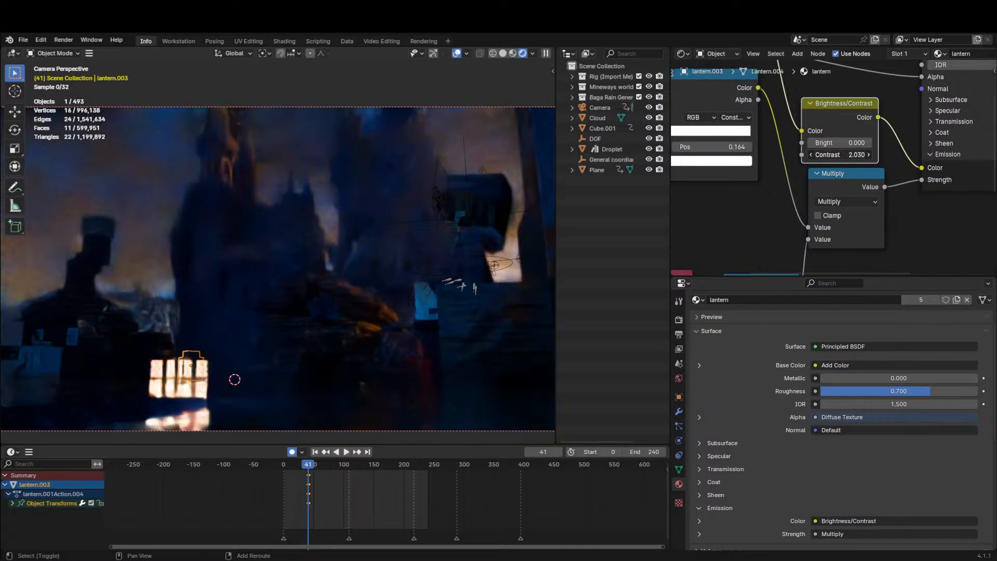
drag(957, 155, 958, 155)
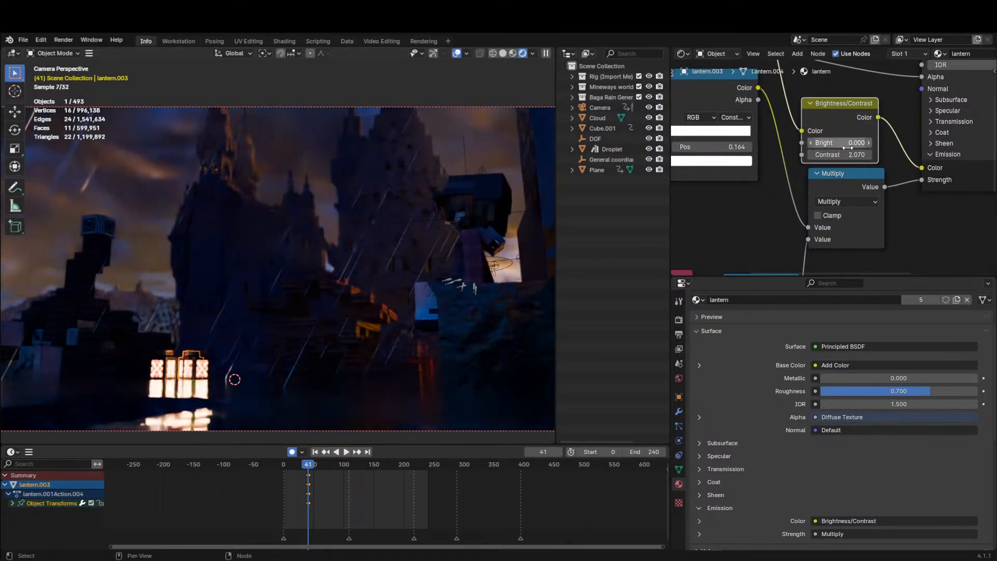
drag(830, 147, 822, 146)
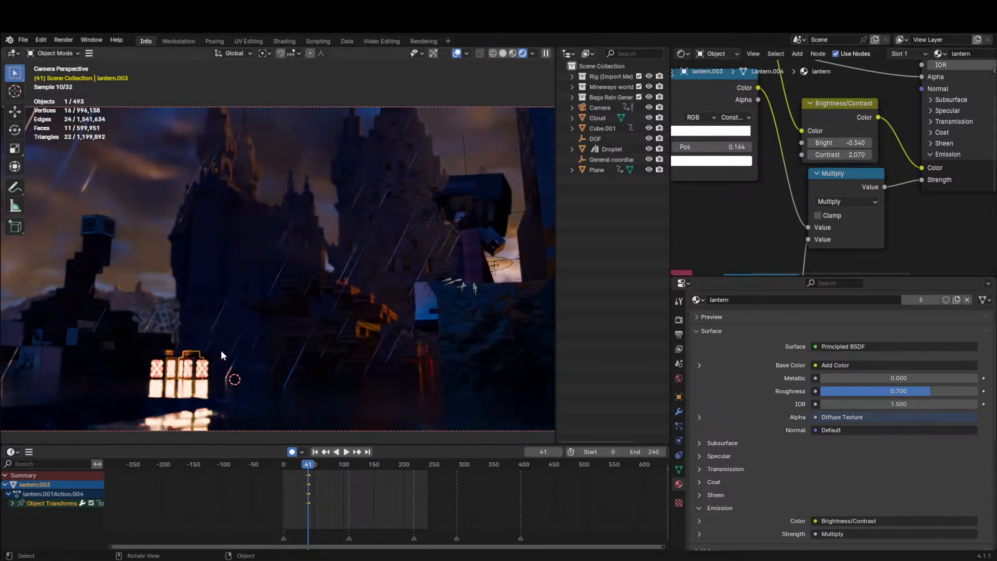
Hide the viewport overlays and examine the lanterns in the rendered camera view.
scroll(344, 311, down, 2)
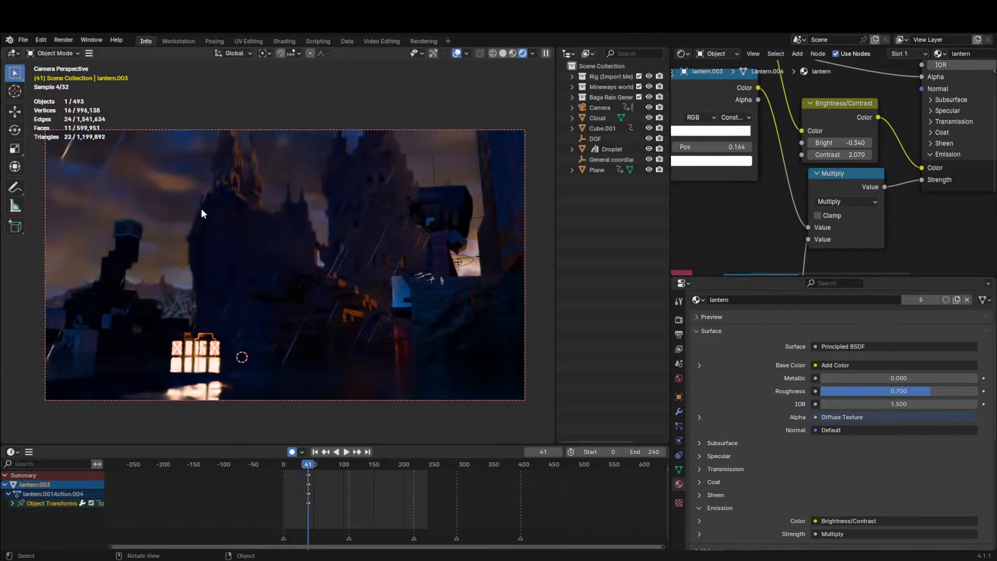
click(201, 212)
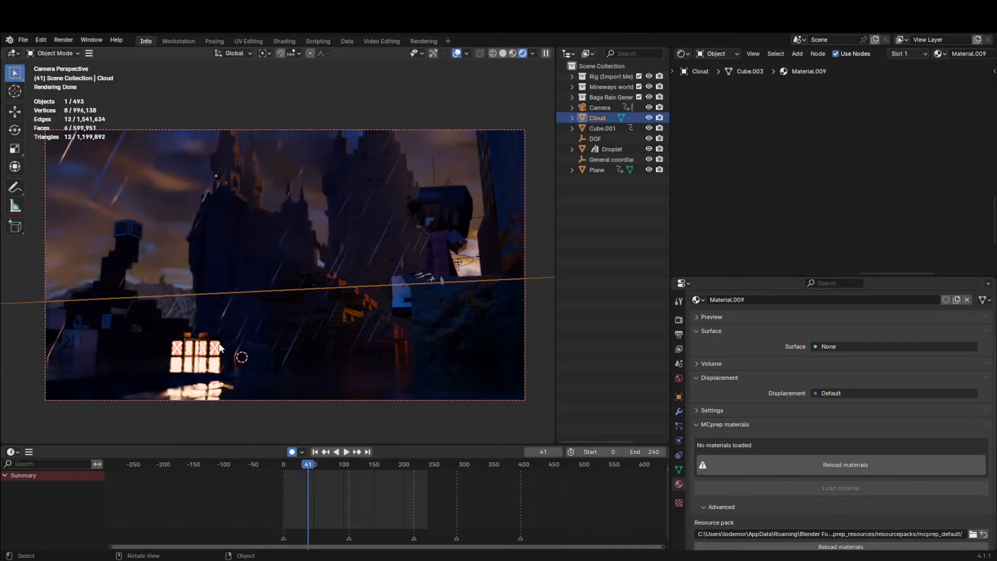
click(457, 53)
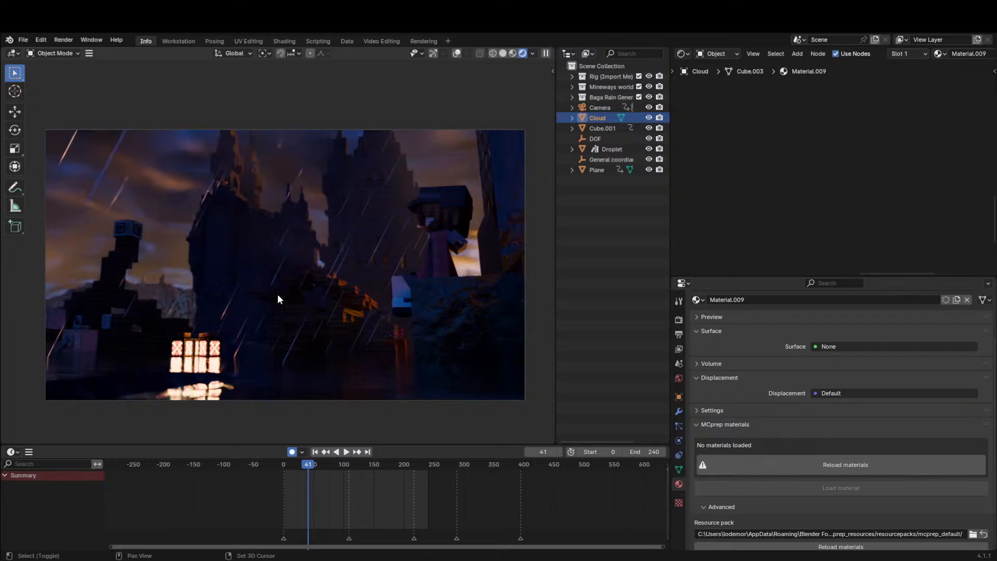
scroll(278, 294, up, 2)
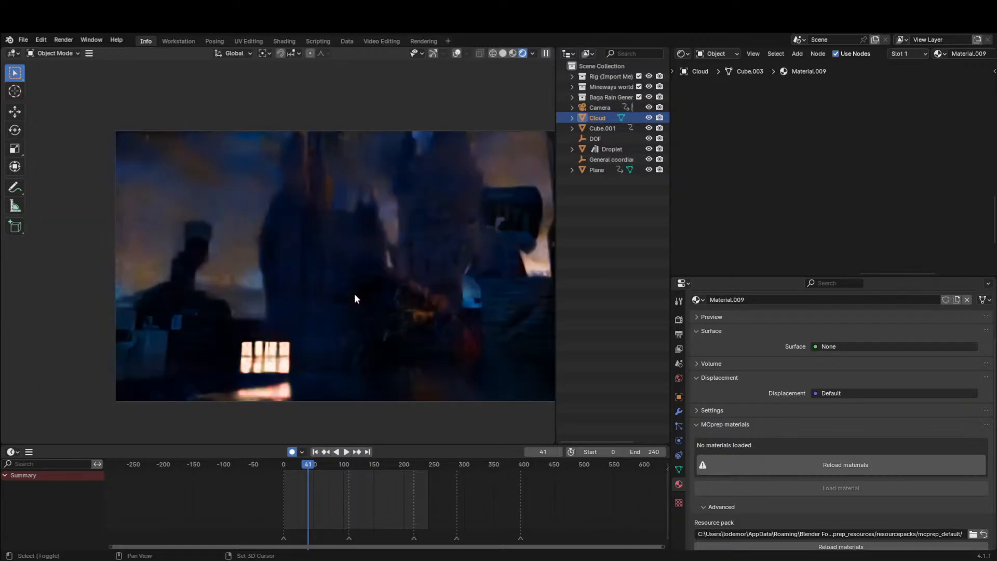
Add two point lights at the 3D cursor near the lantern cluster, working in solid shading.
click(505, 53)
middle_drag(197, 318, 191, 328)
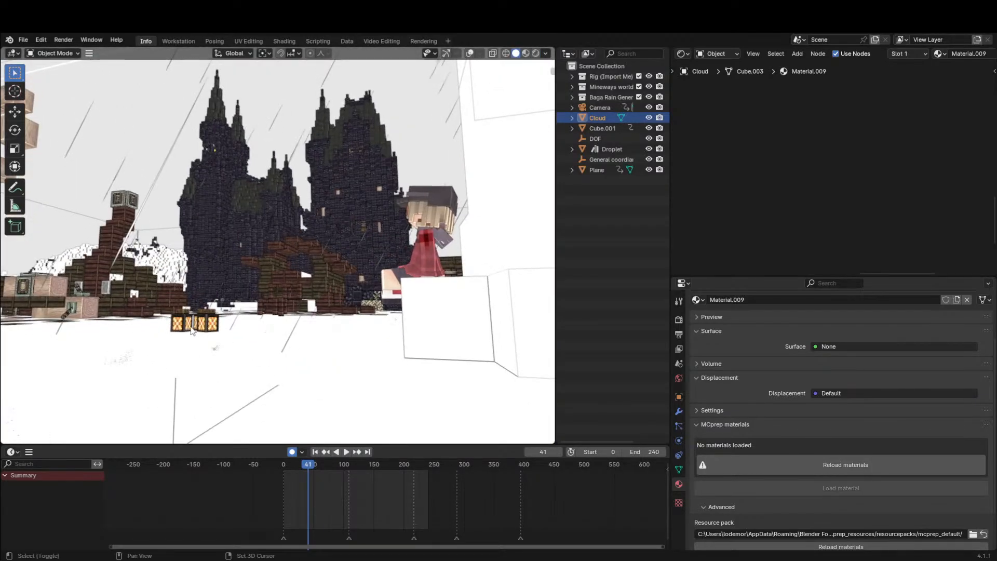
key(shift+a)
mouse_move(176, 463)
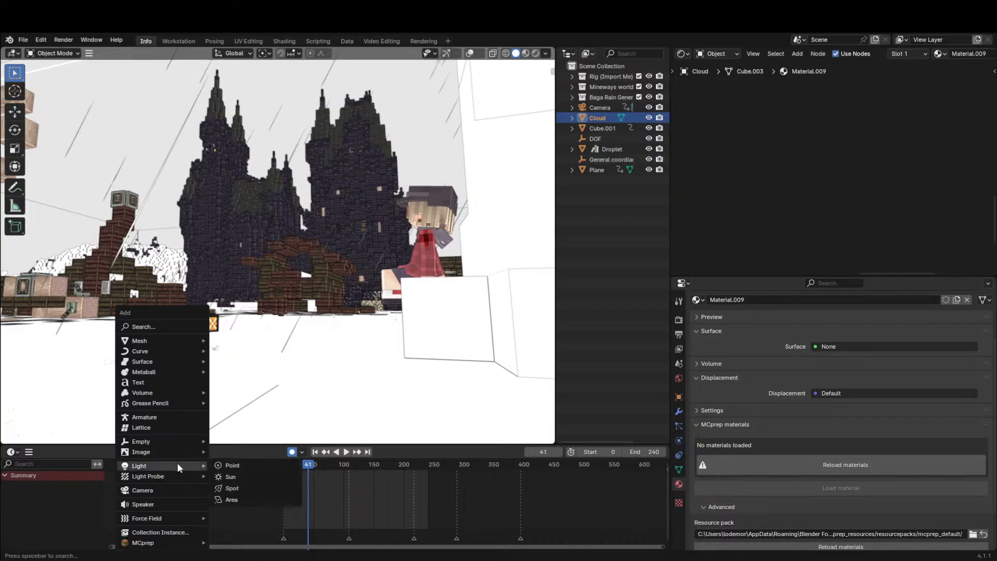
click(239, 465)
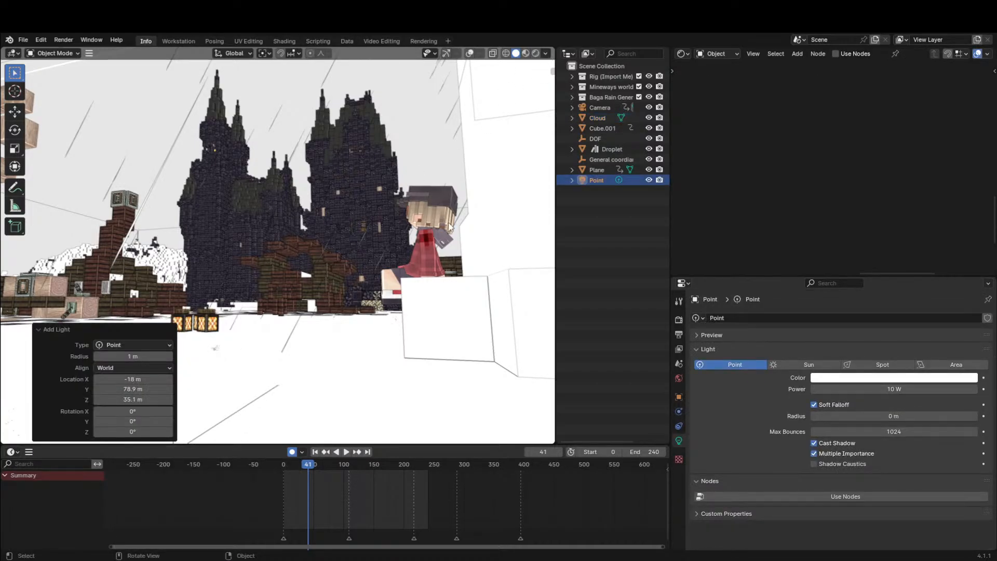
key(shift+a)
mouse_move(447, 221)
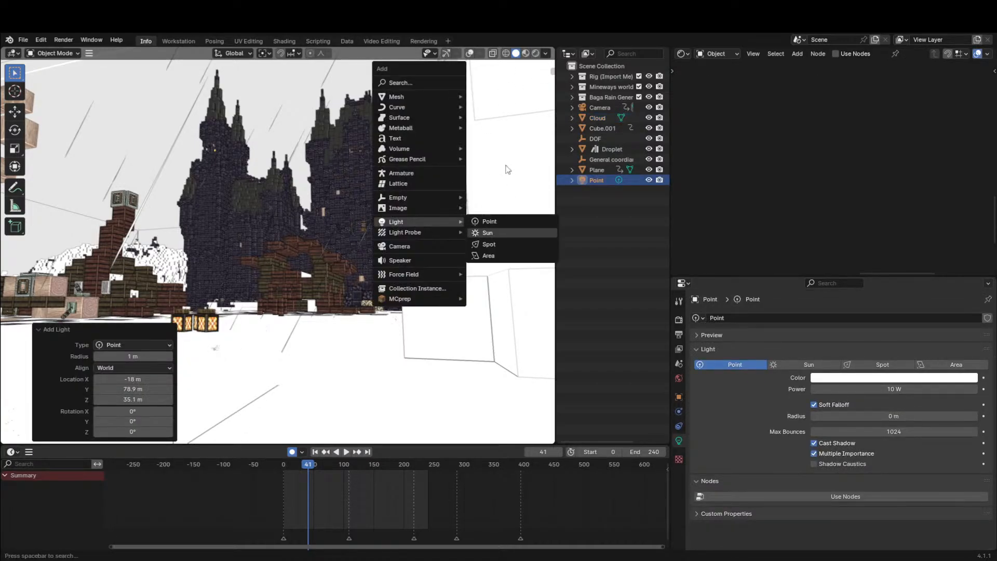
click(501, 220)
Move the second point light up about 1.4 m in the rendered camera view.
click(536, 53)
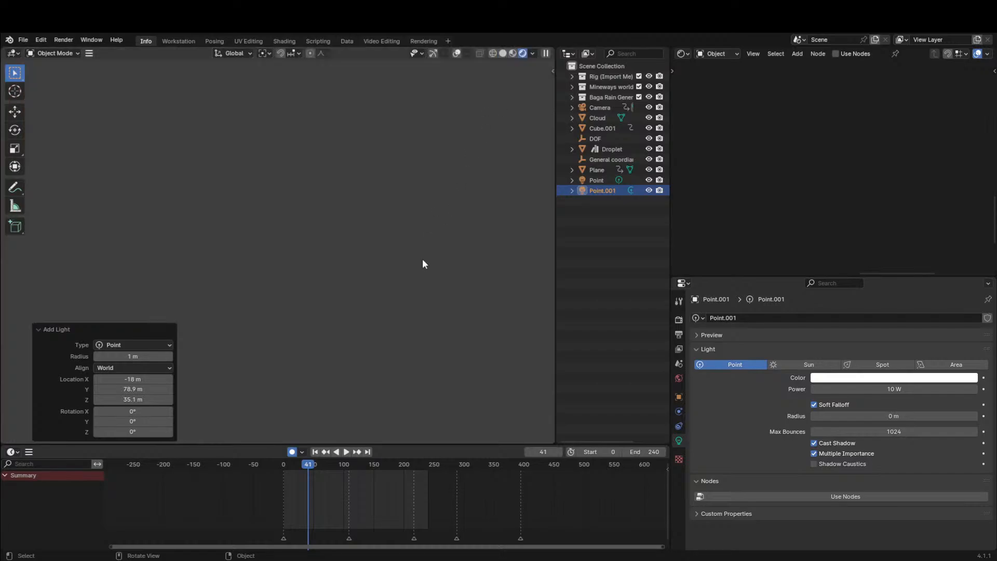
key(KP_0)
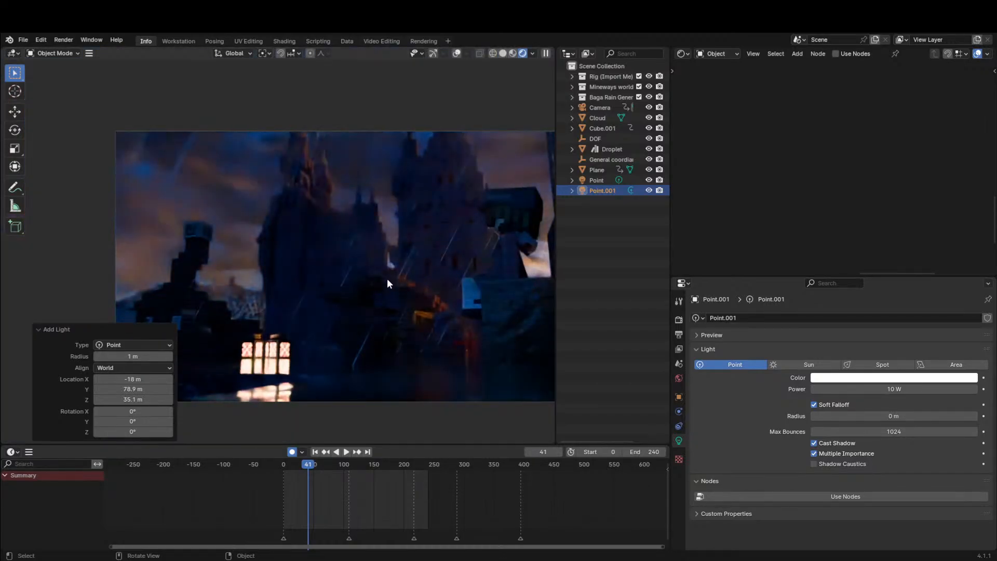
key(g)
click(402, 232)
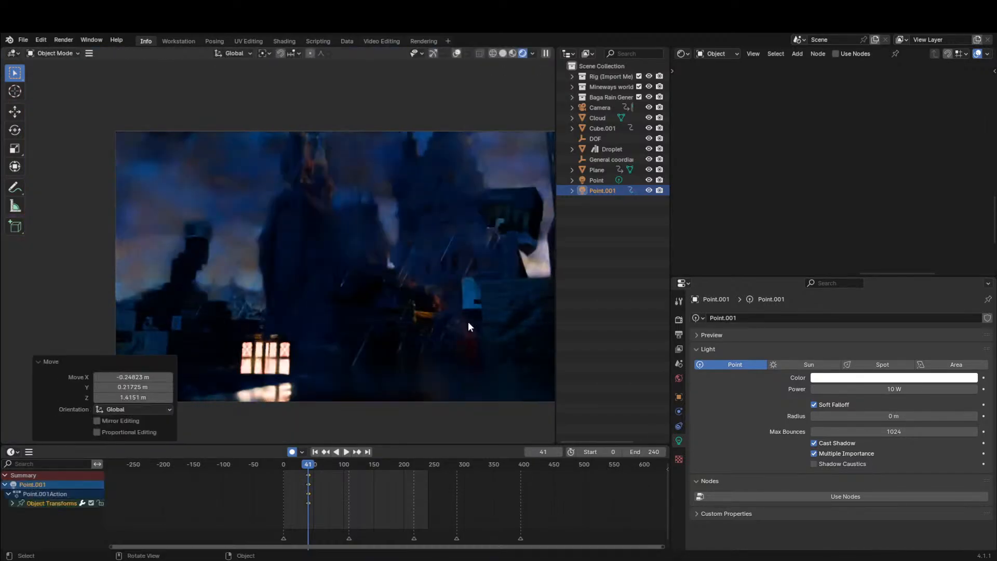
Raise the point light's power to 537.5 W and give it a warm light-orange color.
mouse_move(877, 389)
mouse_down()
mouse_move(948, 390)
mouse_move(869, 401)
mouse_up()
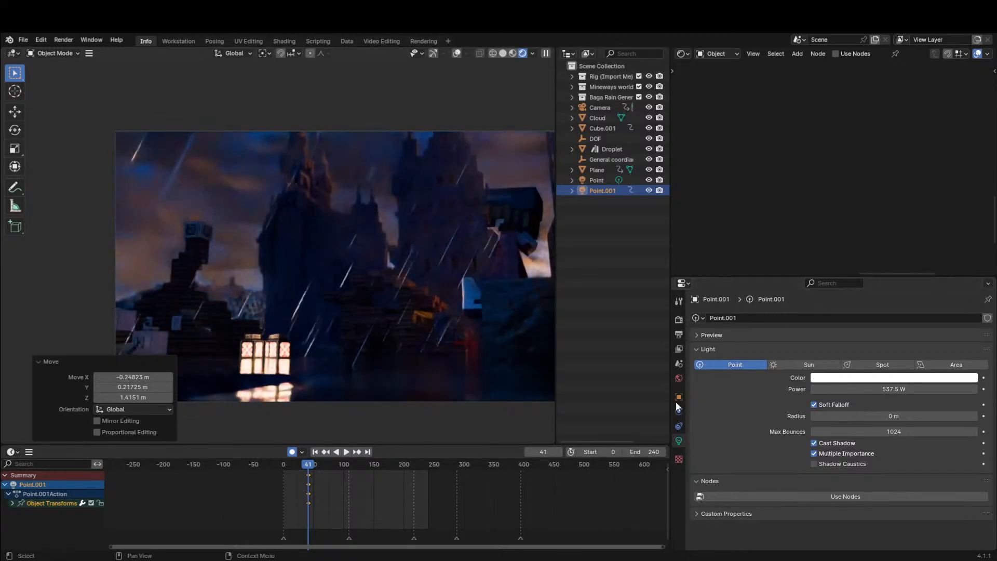
click(874, 378)
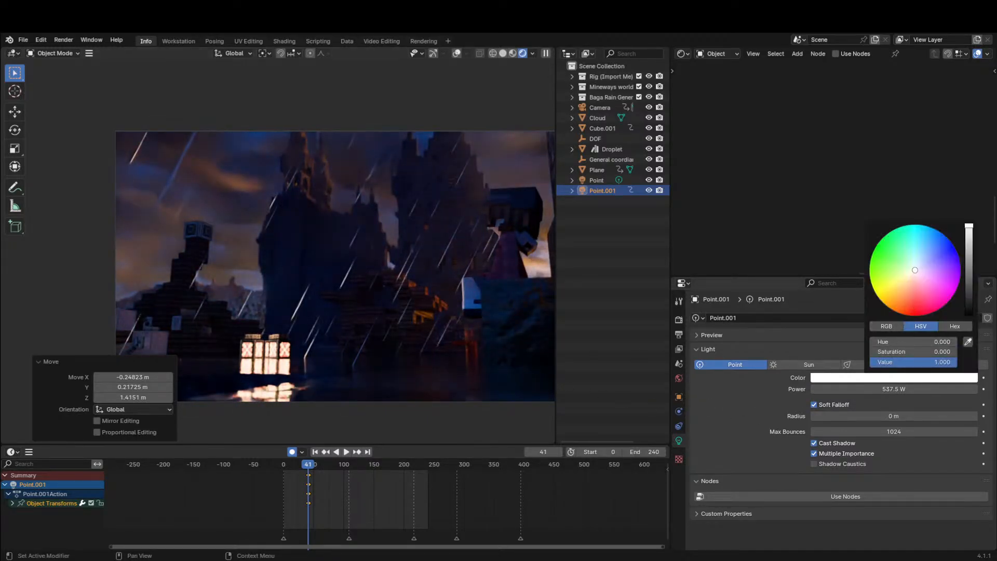
drag(915, 270, 908, 292)
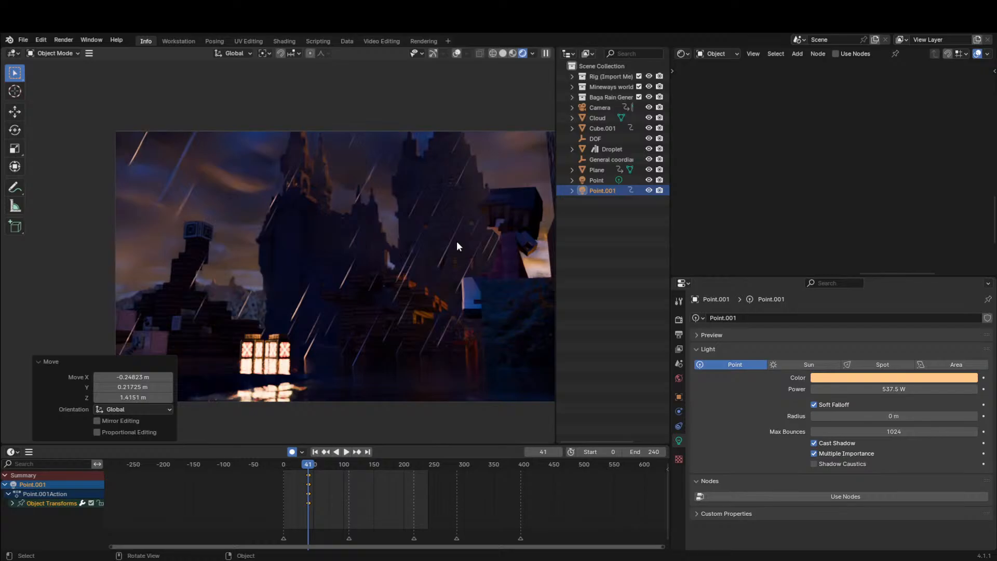
Save the file and paste the copied lightning curve into the scene in solid shading.
click(503, 53)
key(shift+a)
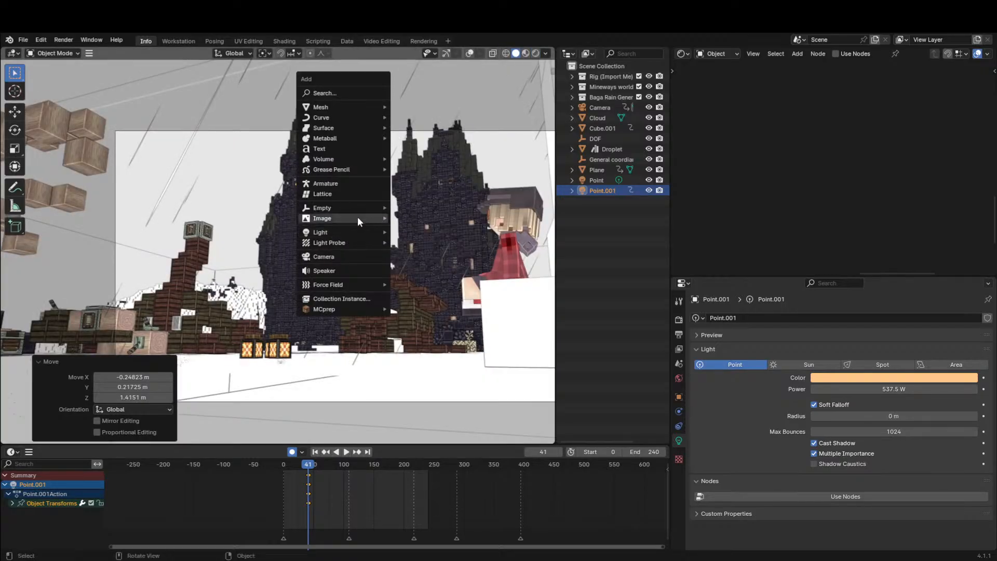
key(ctrl+s)
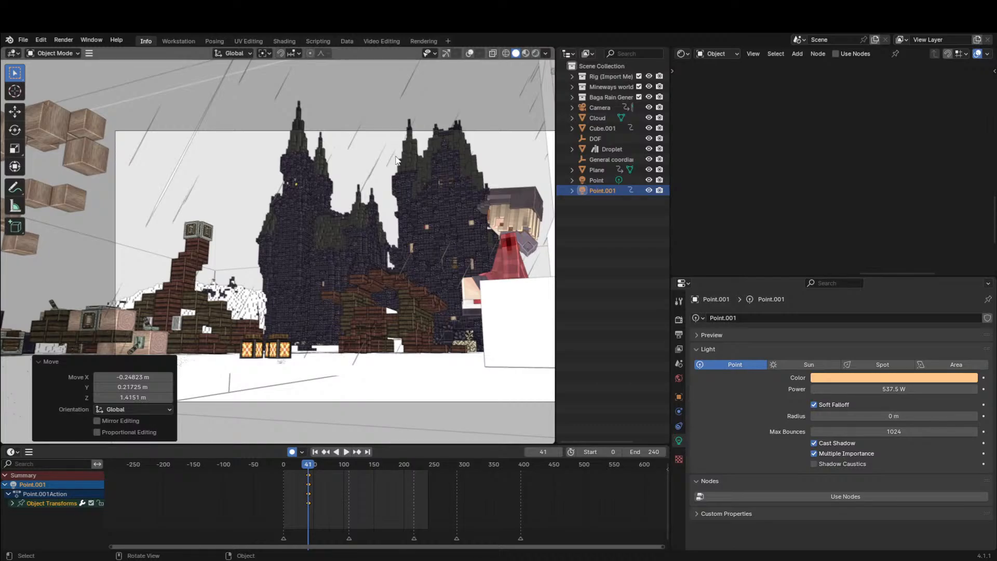
key(ctrl+v)
key(KP_Decimal)
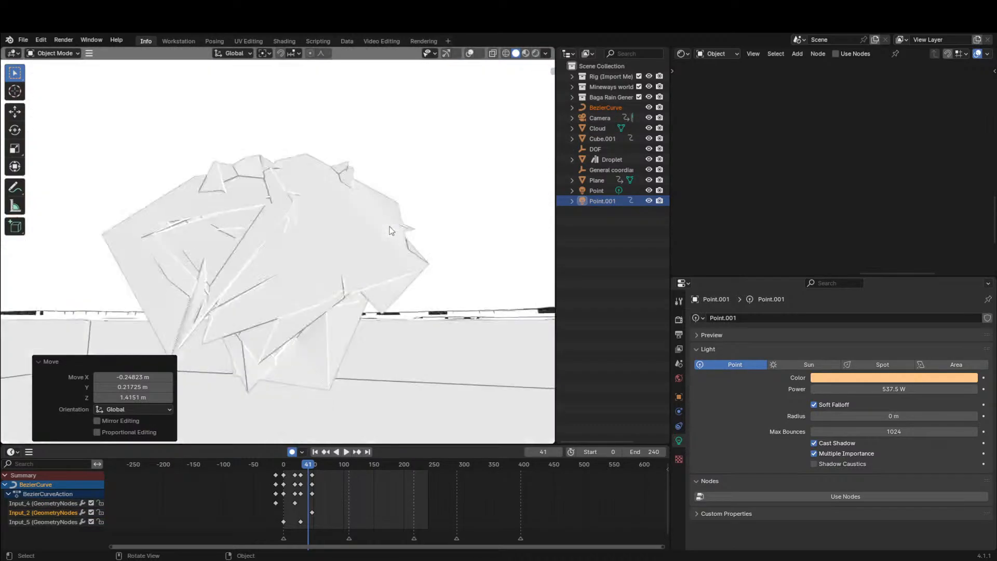
Isolate the pasted lightning curve in local view with material preview shading and overlays shown.
scroll(389, 231, down, 3)
middle_drag(356, 277, 283, 311)
click(526, 53)
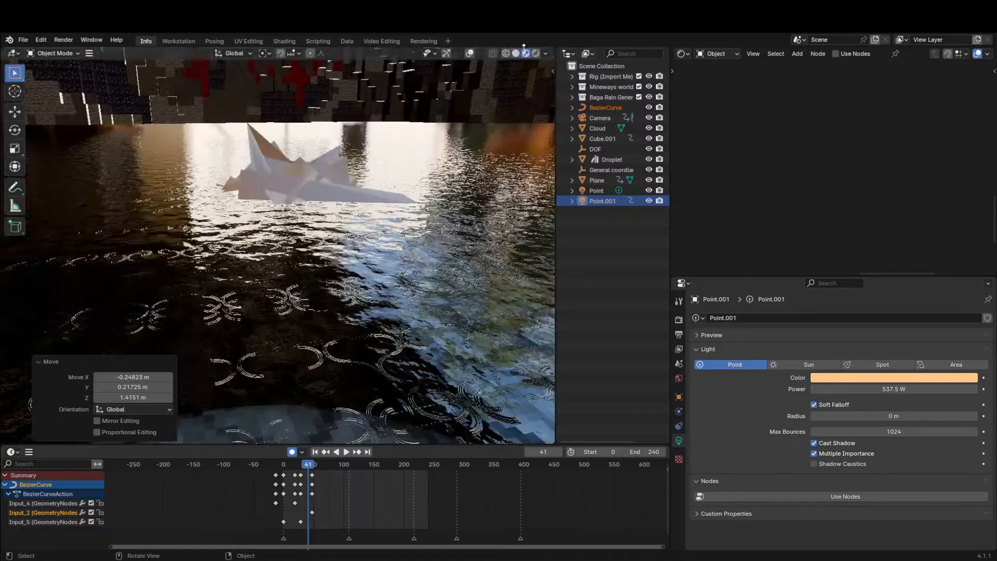
mouse_move(407, 237)
middle_down()
mouse_move(373, 253)
mouse_move(396, 243)
middle_up()
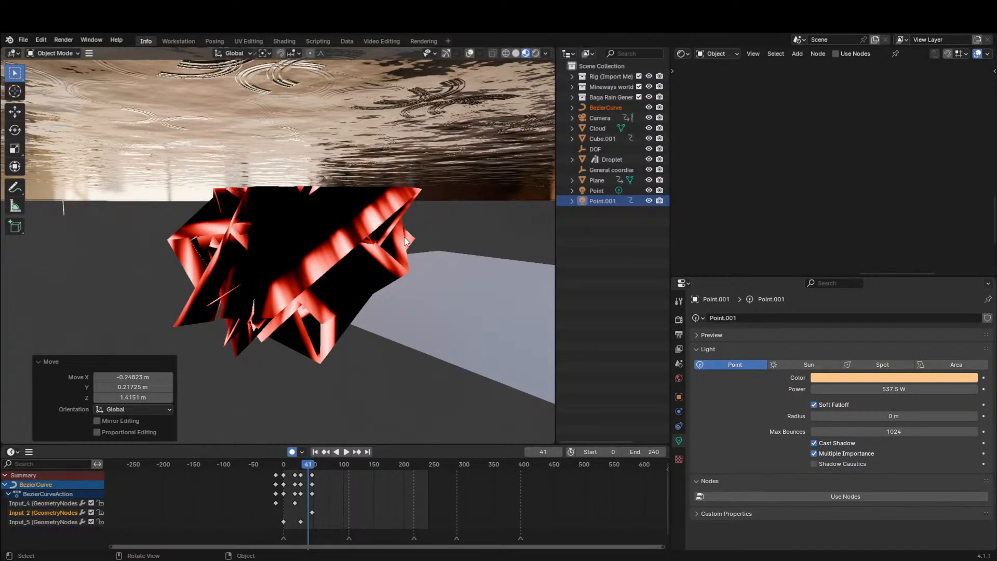
key(KP_Divide)
click(471, 53)
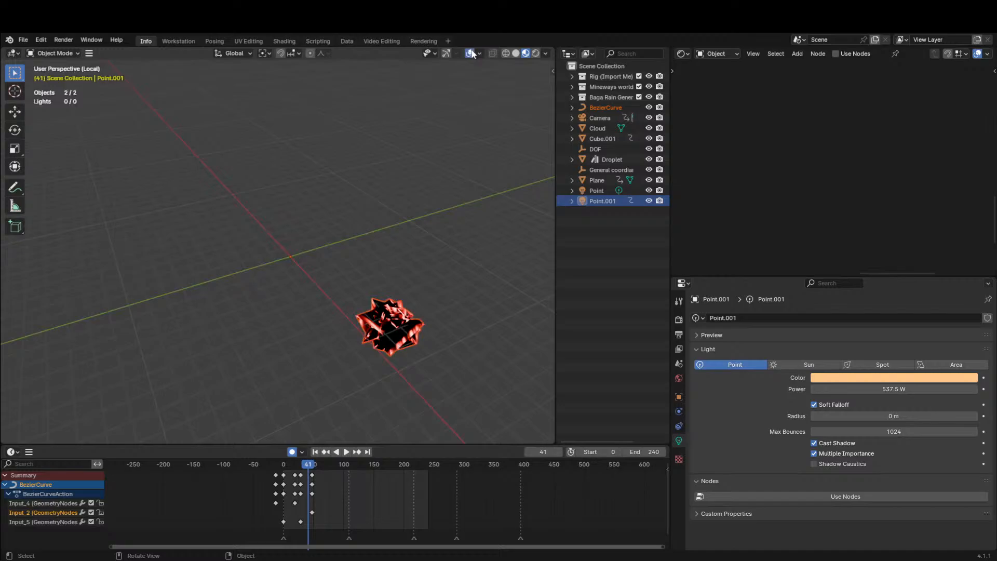
Select the lightning curve, show its Lightning Generator modifier settings, and go to frame 8.
click(393, 320)
key(Tab)
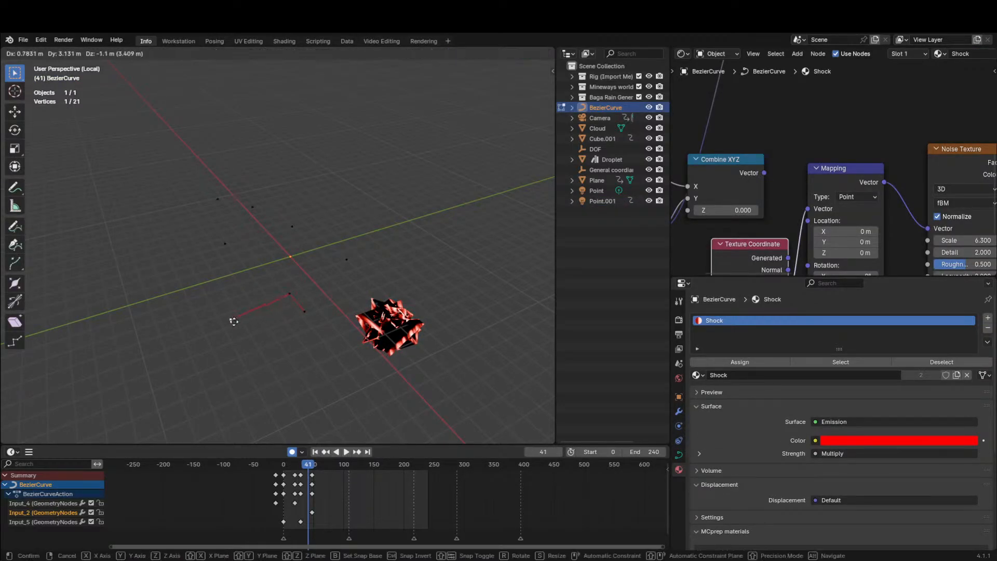
key(Tab)
click(678, 412)
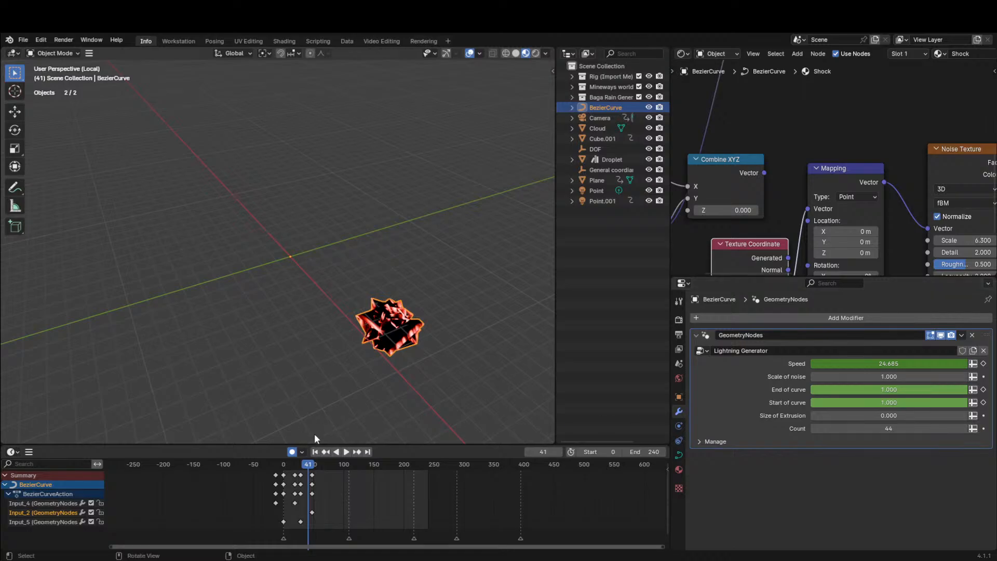
drag(299, 457, 287, 458)
Clear the keyframes on the modifier's Start of curve, End of curve and Speed, and adjust Start of curve so the bolt spans its path.
right_click(890, 401)
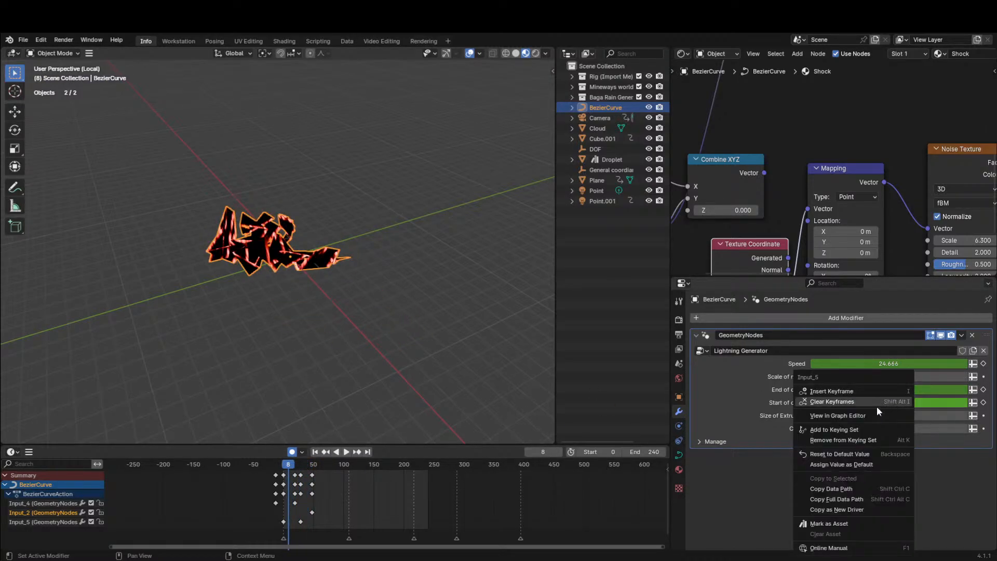
click(861, 393)
right_click(872, 392)
click(874, 402)
right_click(884, 368)
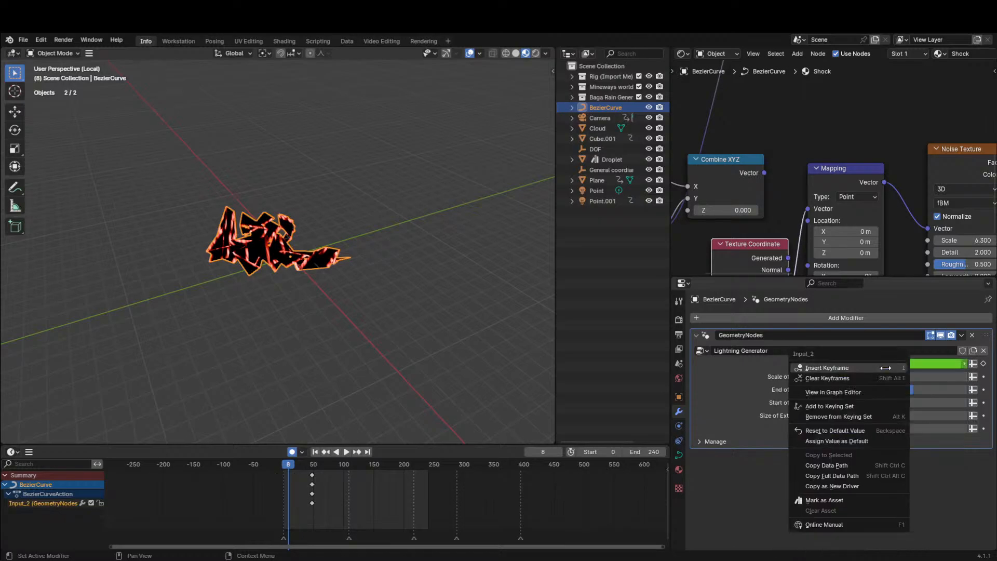
click(884, 379)
drag(887, 403, 954, 398)
Examine the curve's Shock material in rendered and material preview shading from several angles.
middle_drag(389, 354, 598, 332)
click(678, 469)
scroll(818, 450, down, 1)
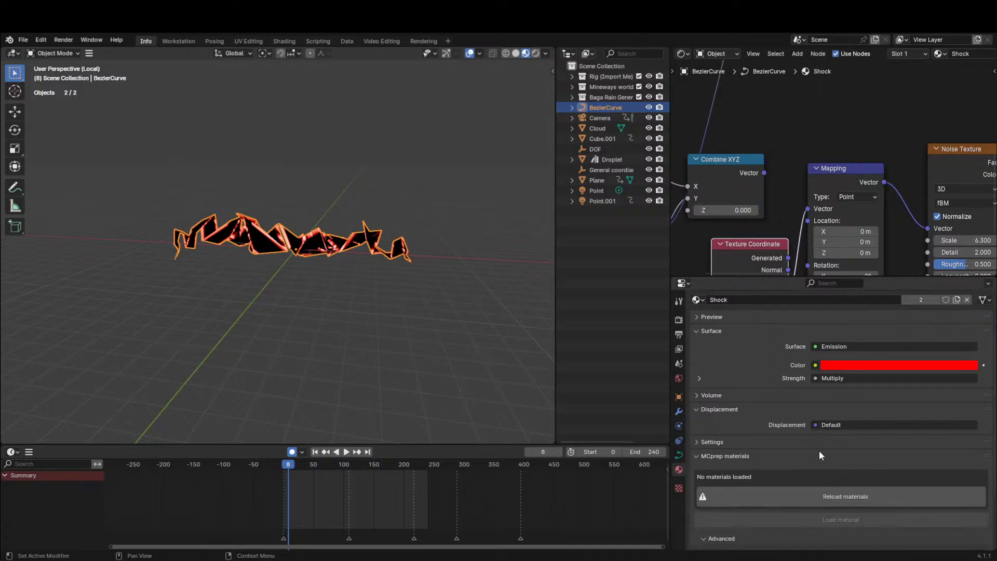
click(535, 53)
middle_drag(481, 111, 421, 214)
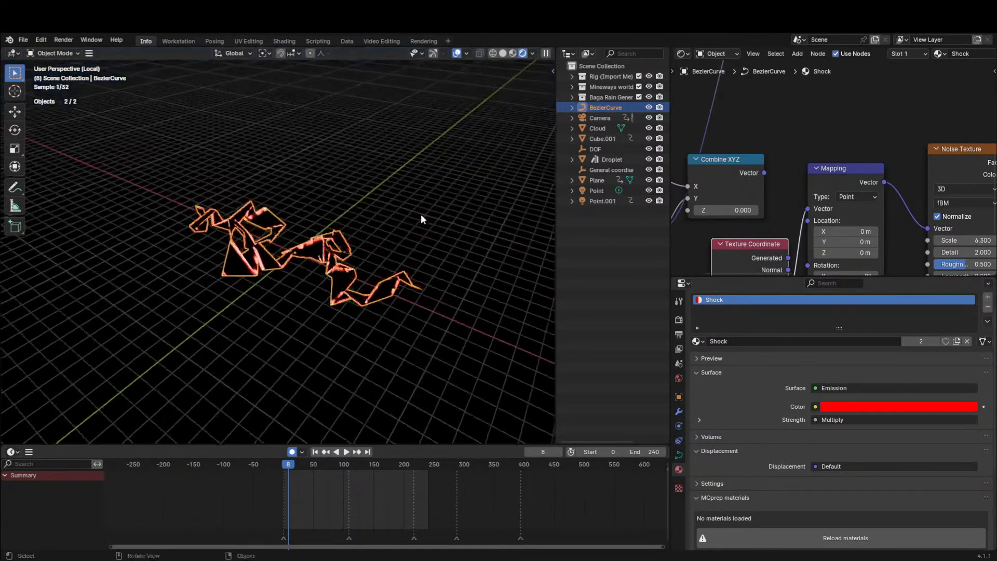
click(512, 53)
middle_drag(390, 275, 276, 260)
Cut the link feeding the Multiply value into the Emission node's strength in the Shock material.
click(277, 299)
key(a)
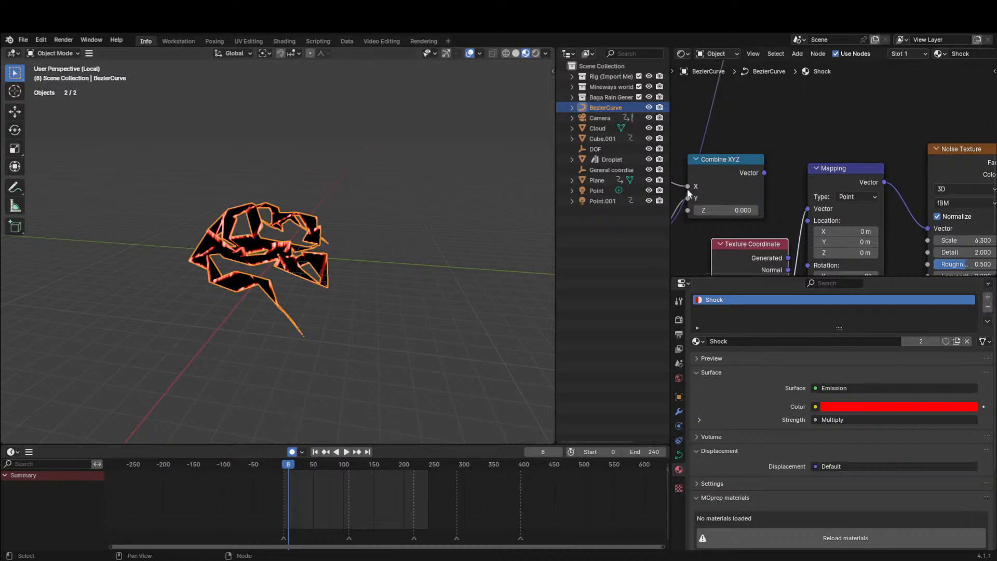
scroll(845, 171, down, 8)
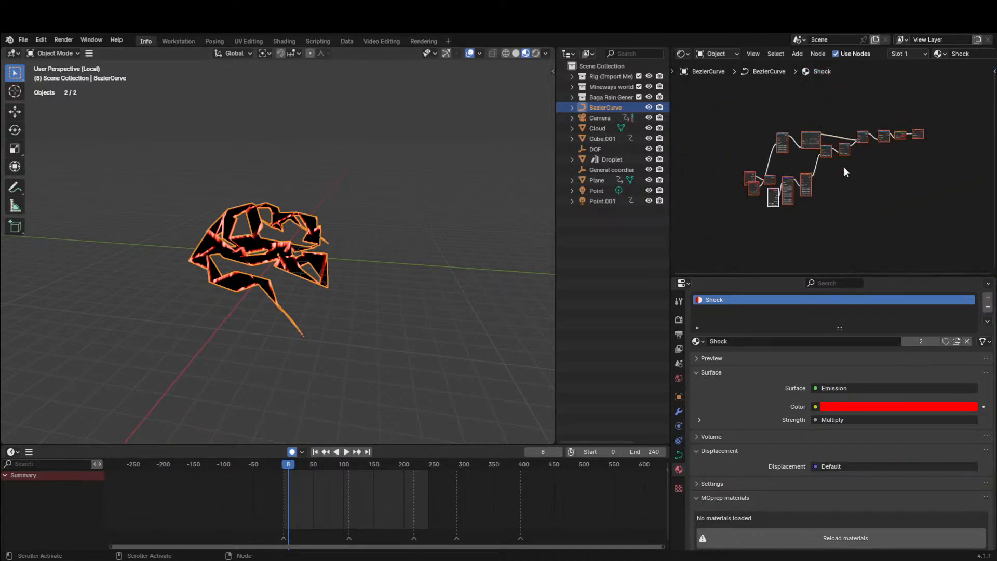
scroll(844, 167, up, 6)
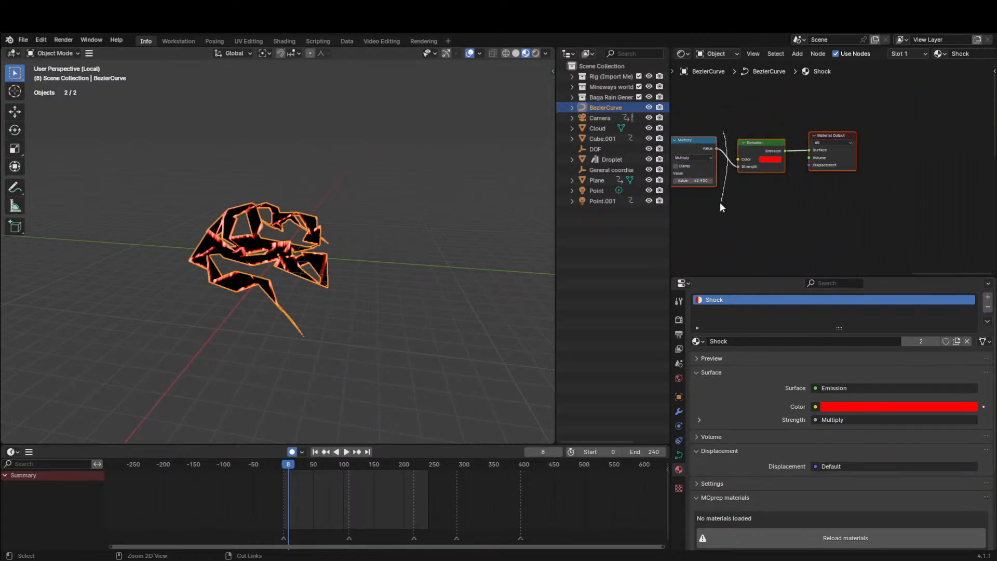
ctrl+right_drag(720, 204, 721, 208)
mouse_move(399, 239)
middle_down()
mouse_move(314, 245)
mouse_move(422, 229)
middle_up()
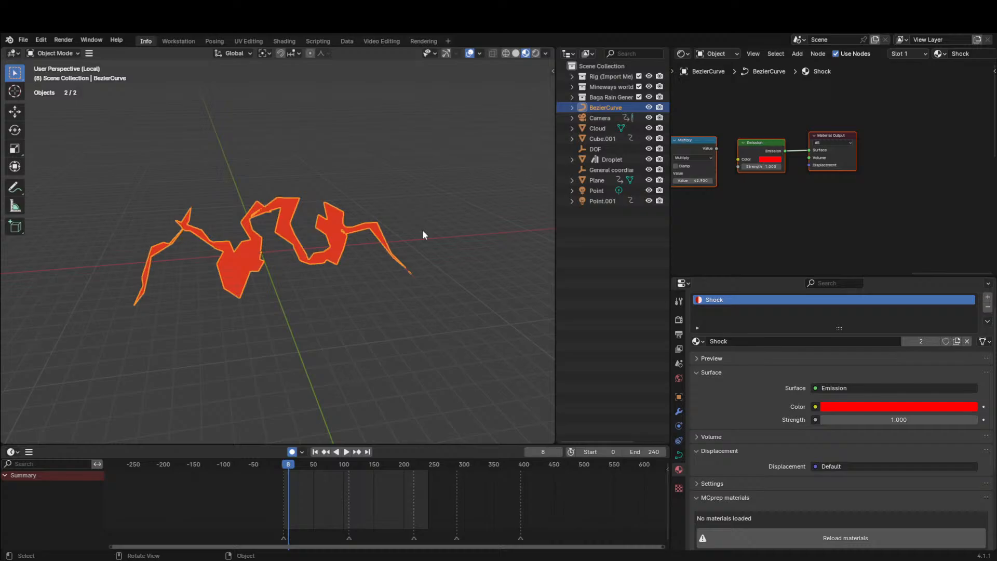
Set the Emission node's color to a saturated blue and its strength to 121.6.
click(769, 161)
click(796, 80)
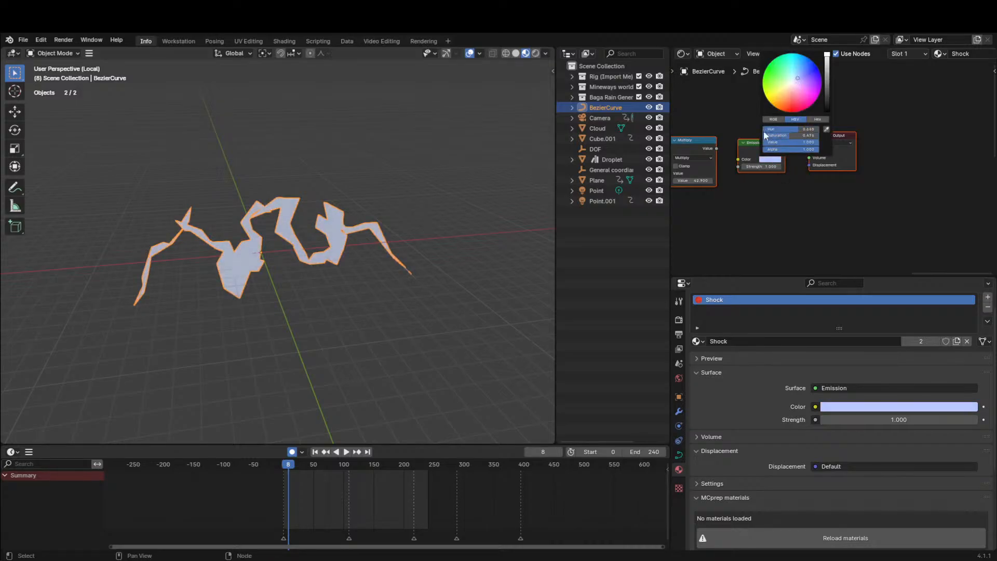
drag(759, 166, 777, 167)
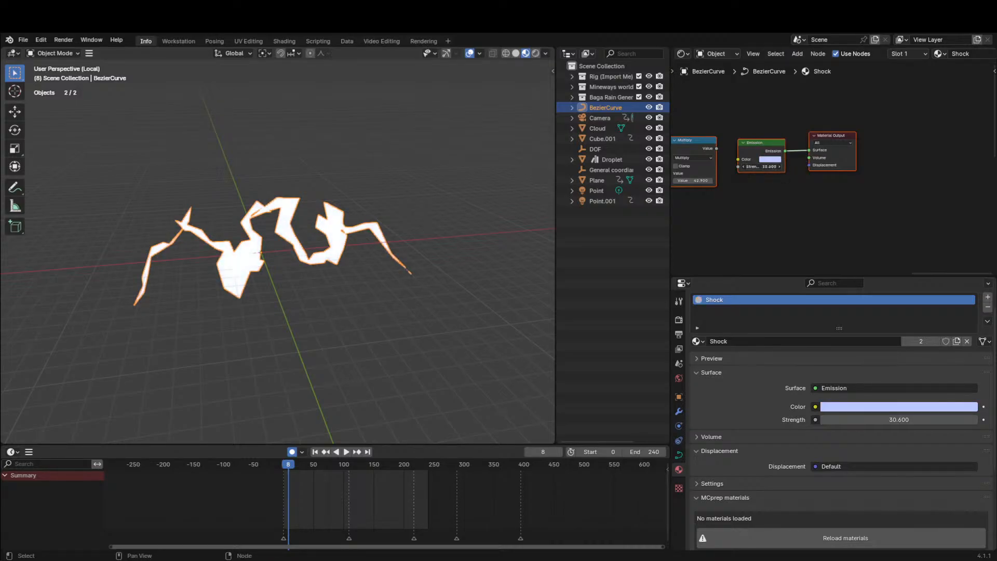
click(770, 161)
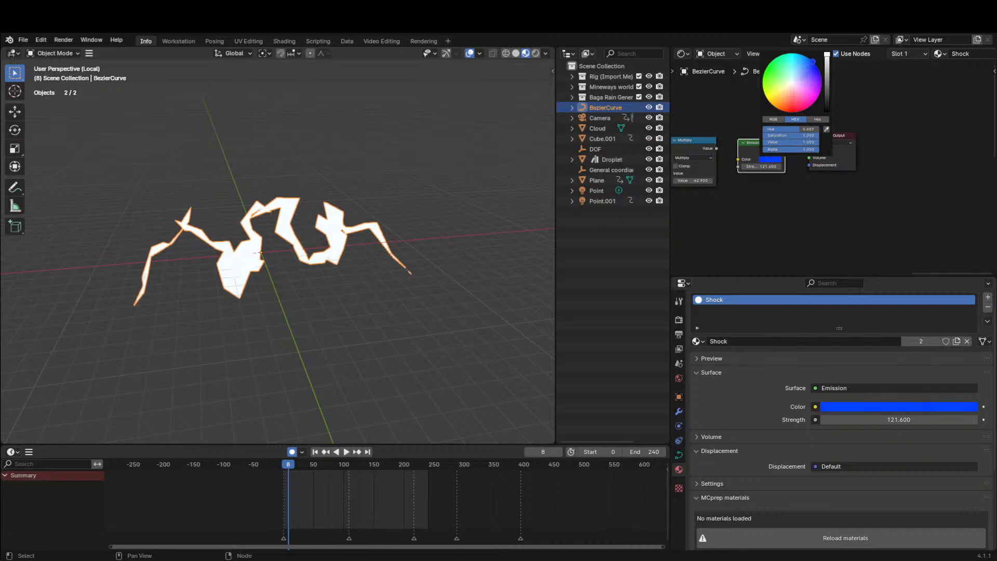
Delete the lightning curve's surplus control points in Edit Mode to simplify its path.
scroll(363, 254, down, 6)
middle_drag(353, 249, 255, 272)
key(Tab)
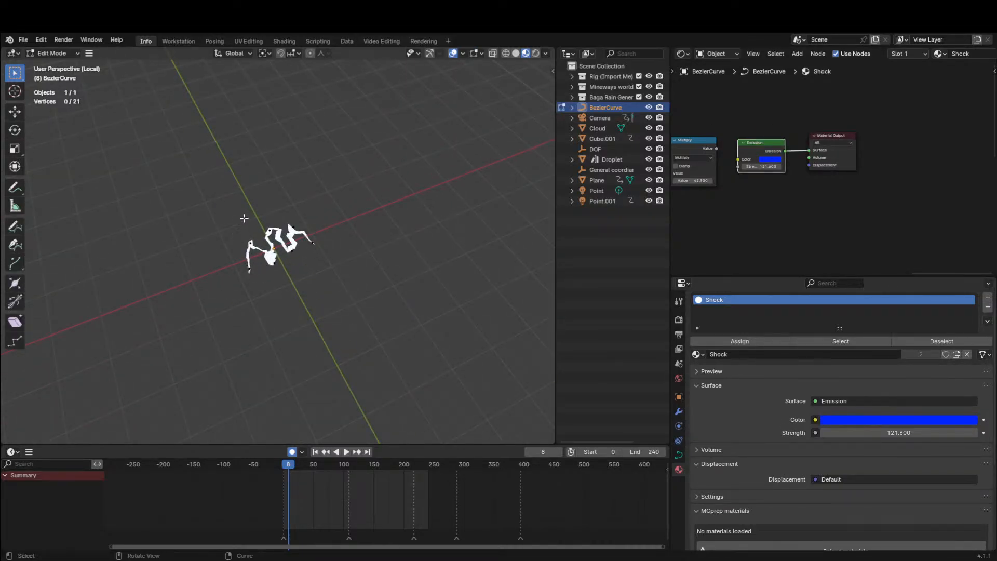
key(x)
click(281, 269)
key(x)
key(Escape)
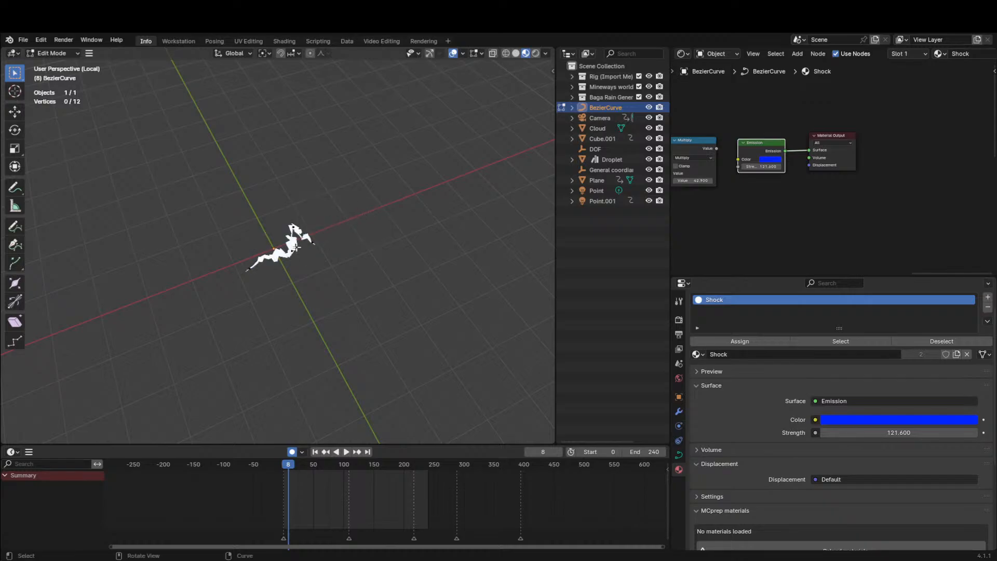
Move the curve's far end point and its neighbouring control point outward to stretch the bolt into a longer path.
key(g)
click(409, 208)
click(293, 225)
key(g)
click(323, 212)
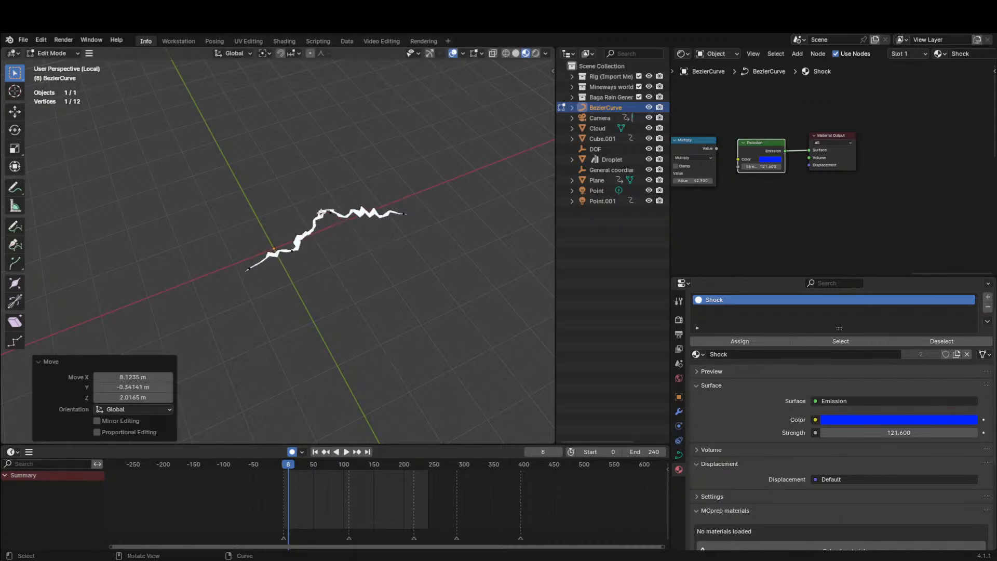
click(323, 215)
Rotate the whole lightning curve -90° about the global Y axis so the bolt stands upright.
middle_drag(323, 224, 401, 254)
key(Tab)
text(rx)
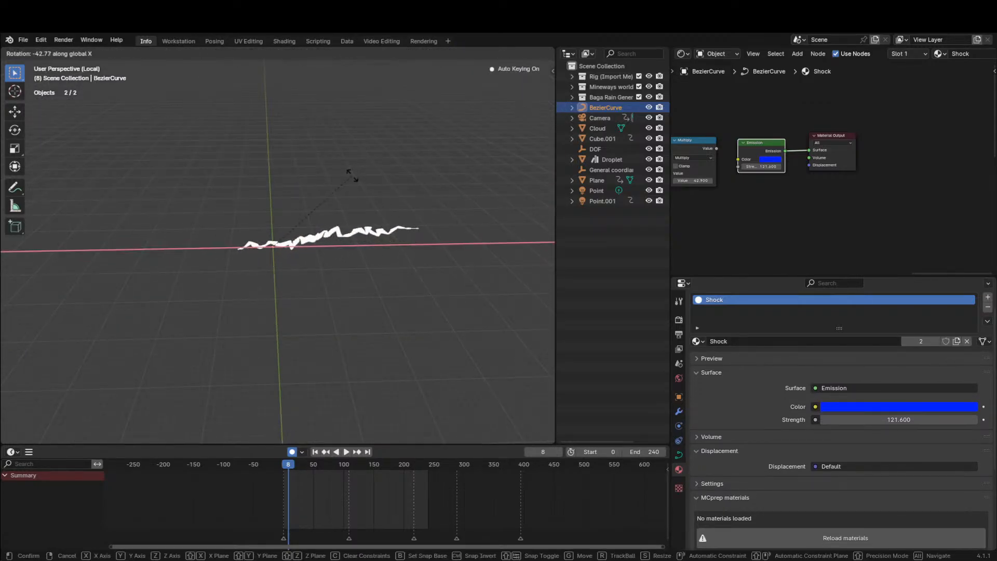
text(90y)
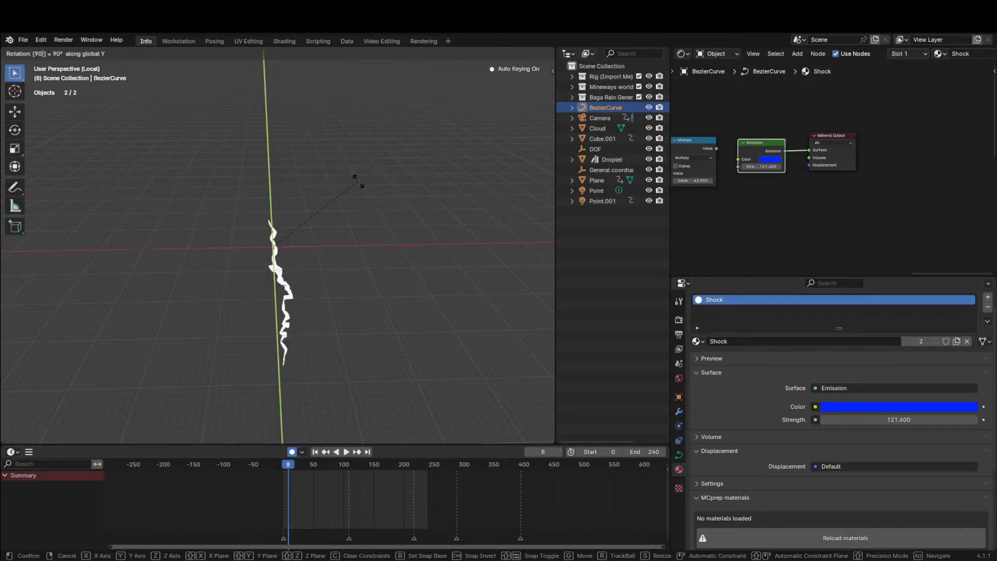
text(-)
click(359, 180)
middle_drag(359, 180, 444, 153)
key(g)
key(z)
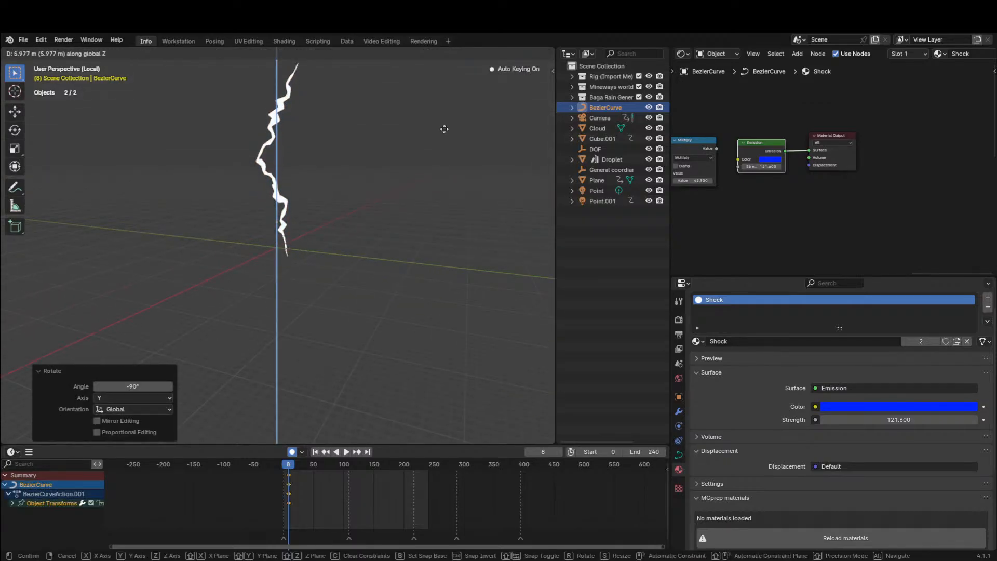
right_click(445, 129)
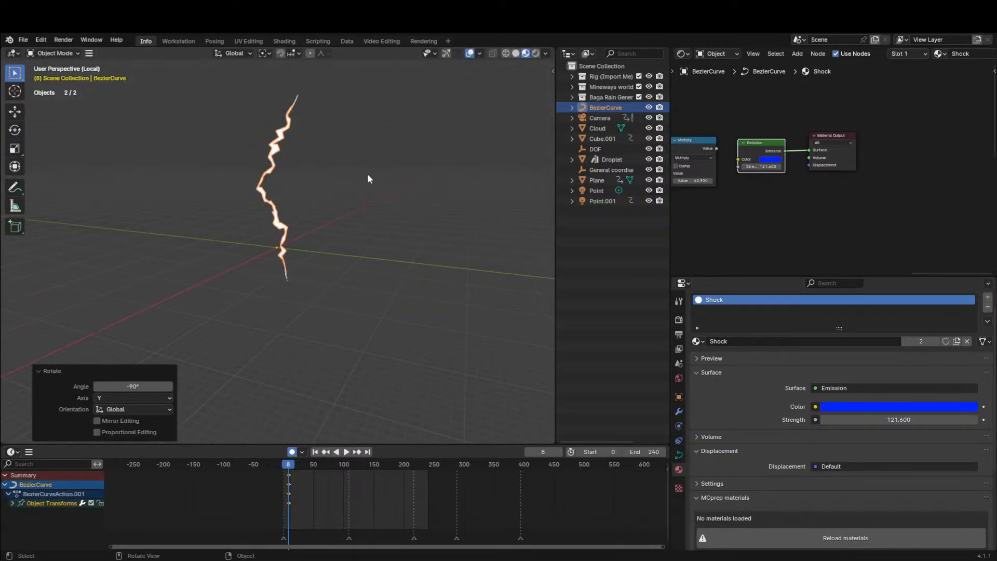
Edit the curve from the camera view, moving its two middle control points apart to bend the bolt into a zigzag.
key(KP_0)
key(Tab)
scroll(367, 330, down, 2)
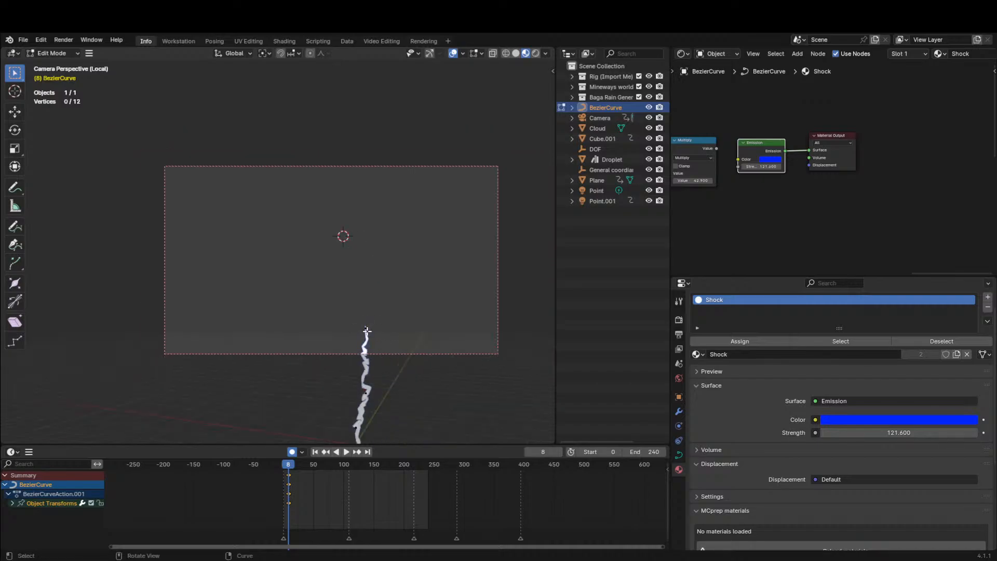
click(356, 332)
key(g)
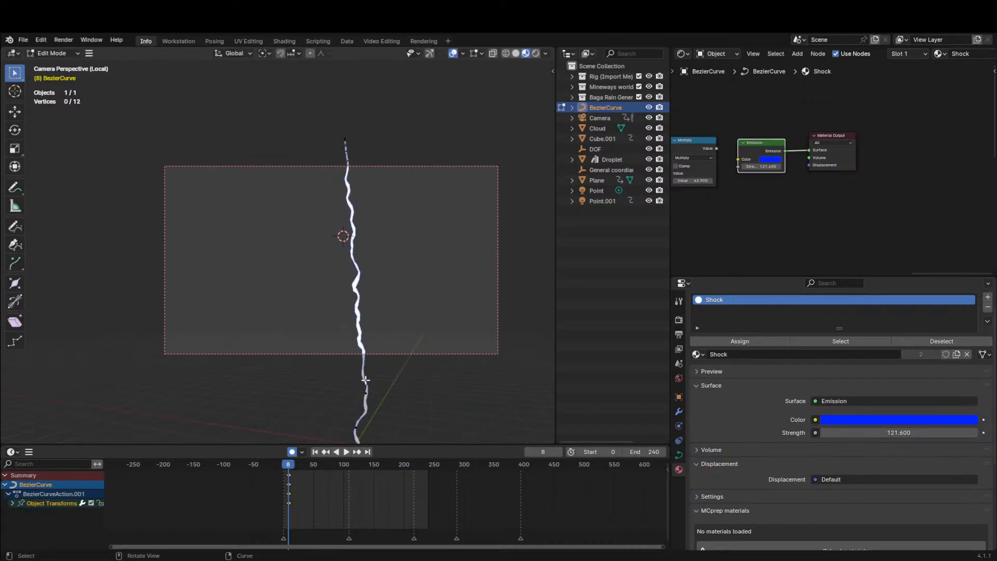
click(299, 214)
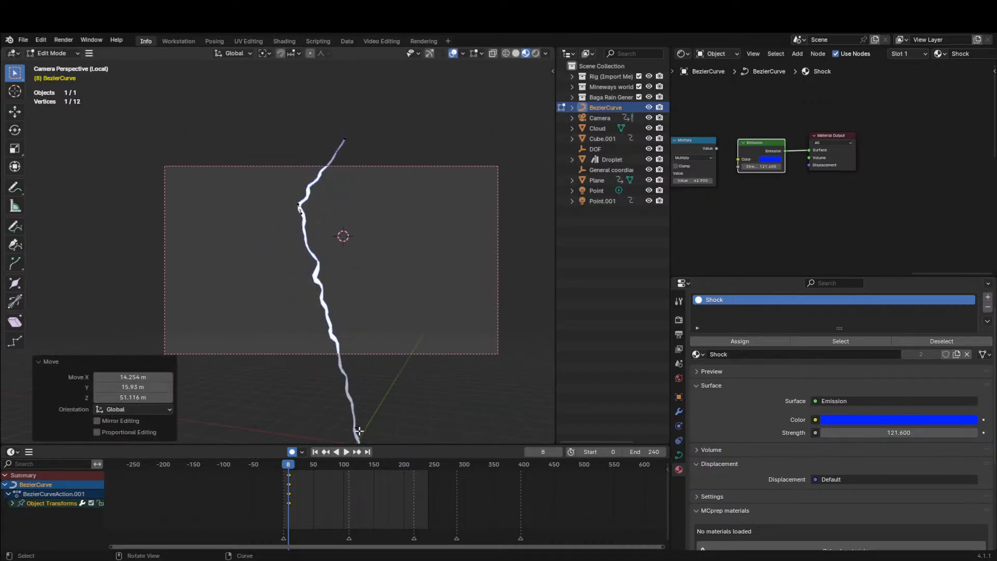
key(g)
click(404, 379)
Rotate the bolt's lowest control point and scale its handles up by about 3.09.
scroll(338, 383, down, 2)
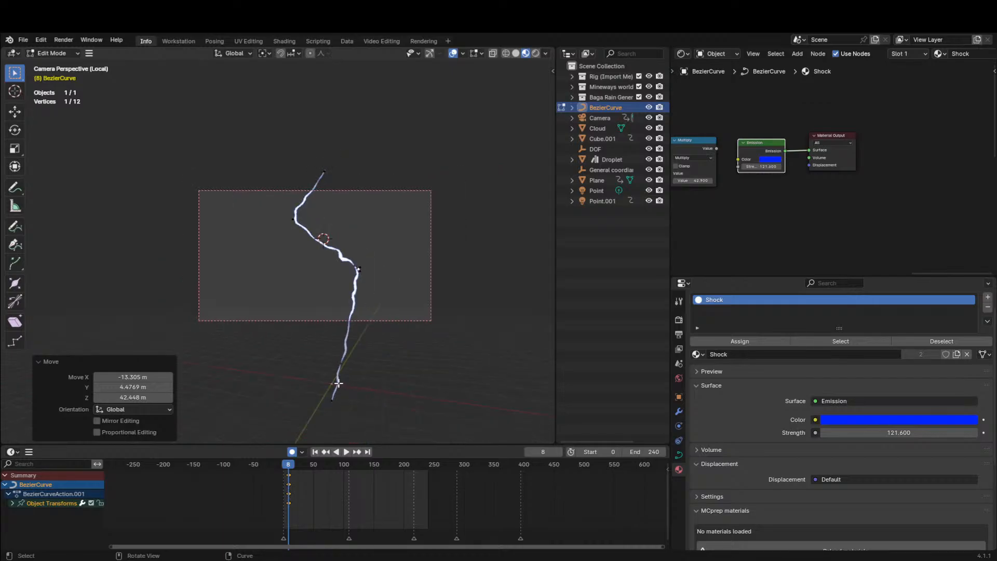
key(r)
click(374, 384)
key(s)
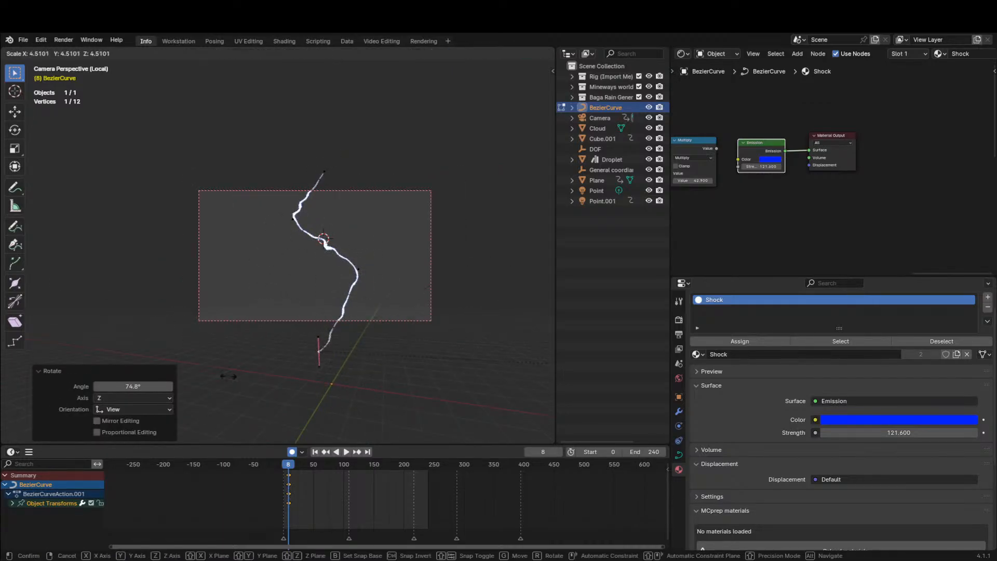
click(466, 408)
key(ctrl+z)
key(ctrl+z)
key(ctrl+z)
key(ctrl+z)
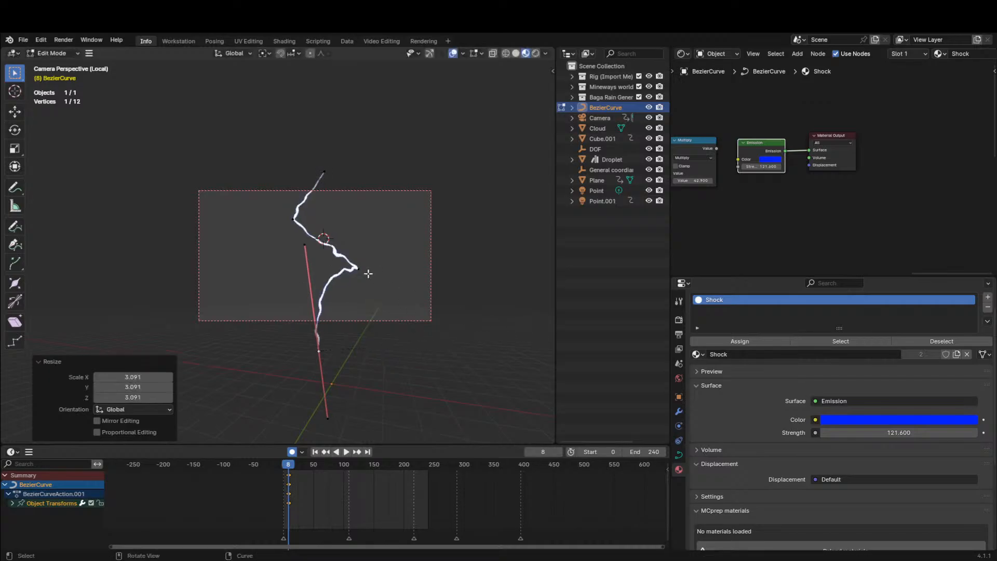
Raise the bolt's right-hand bend to nearly the height of its left-hand bend.
click(353, 267)
key(g)
click(338, 216)
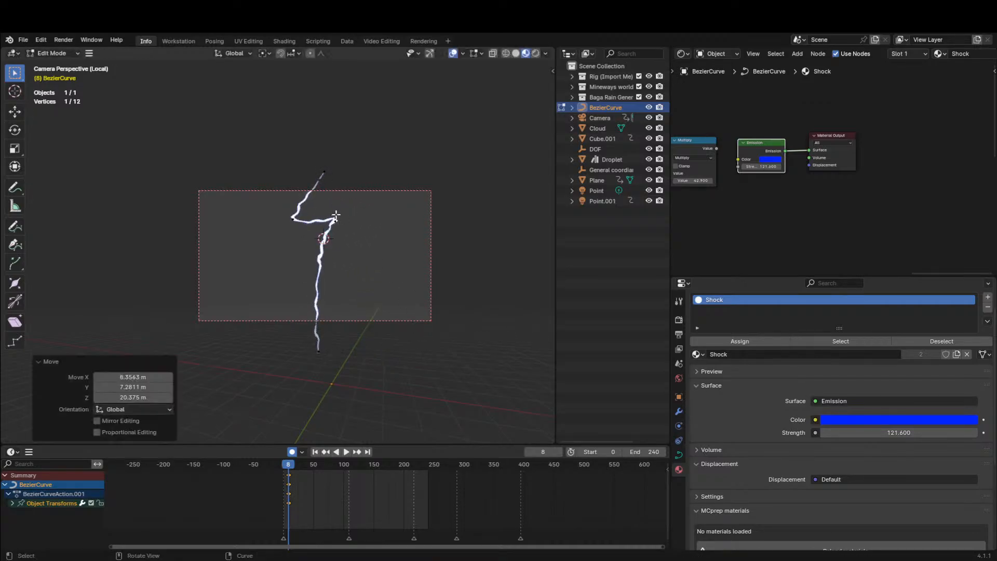
click(280, 219)
key(g)
right_click(282, 220)
Set the handle type of all control points to Vector and pull the left-hand bend farther outward.
scroll(284, 219, up, 2)
key(a)
key(v)
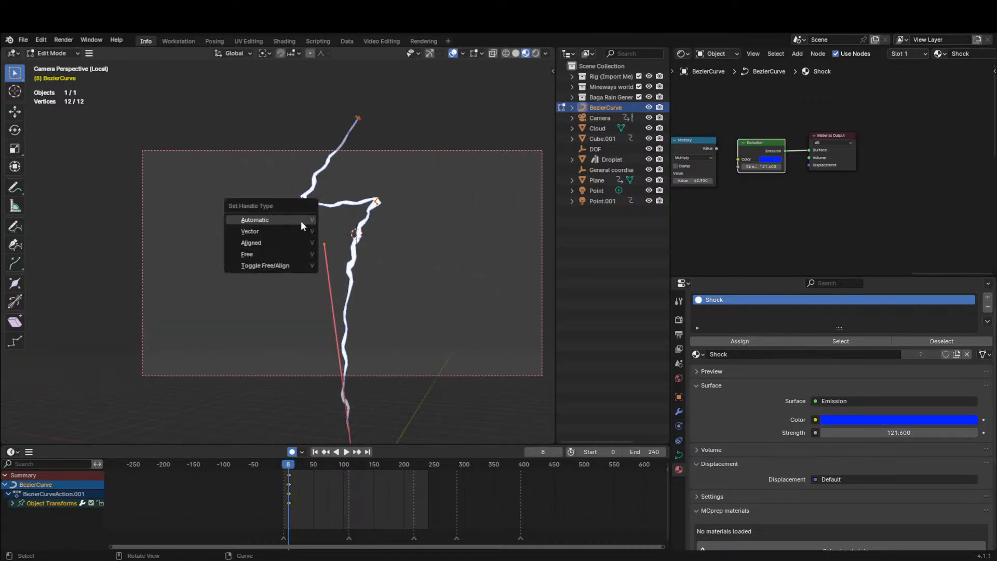
click(290, 234)
drag(314, 200, 239, 207)
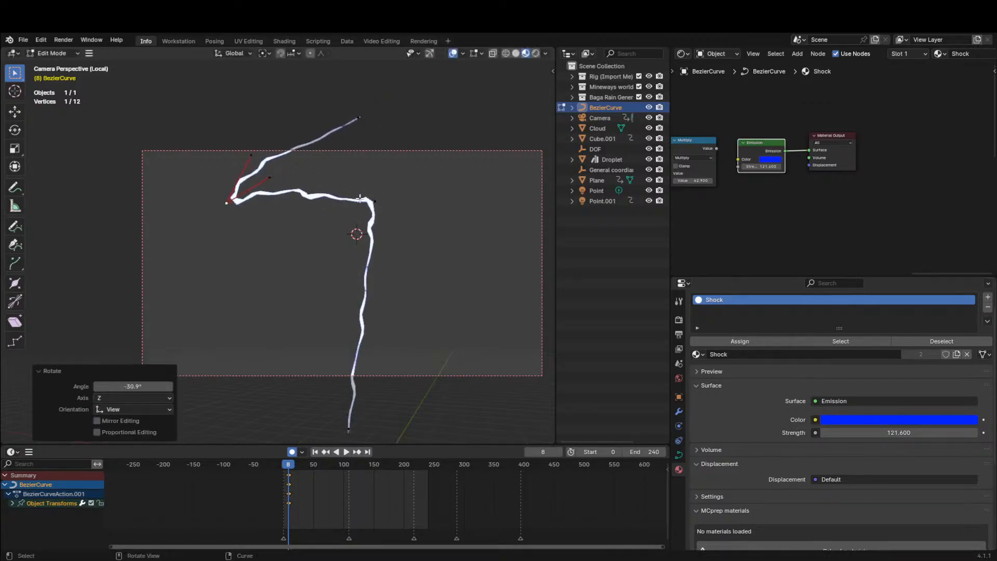
Rotate and shift the bolt's right-hand bend inward, and move the left-hand bend slightly inward and down.
click(375, 202)
key(r)
click(383, 258)
key(g)
click(352, 256)
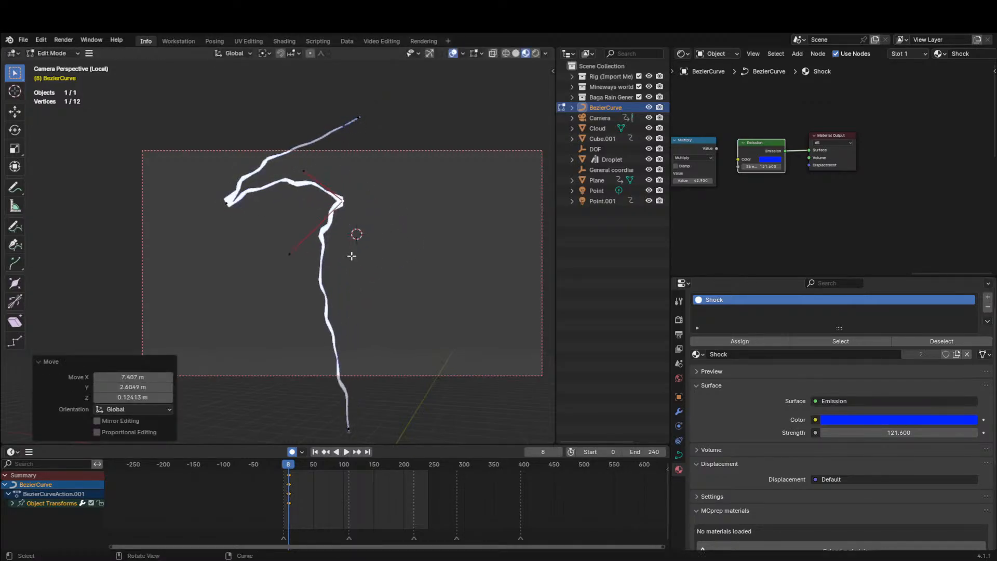
click(232, 205)
key(g)
click(301, 233)
Rotate the right-hand bend's handles about -33.6° and move its upper handle downward to sharpen the corner.
click(345, 204)
key(r)
click(346, 145)
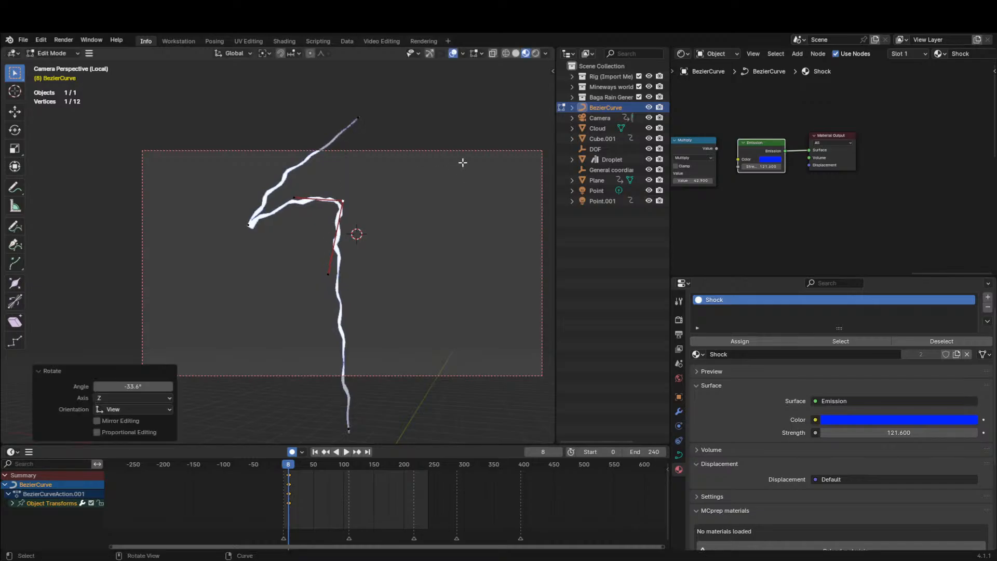
key(s)
key(x)
right_click(377, 221)
click(293, 194)
key(g)
click(341, 237)
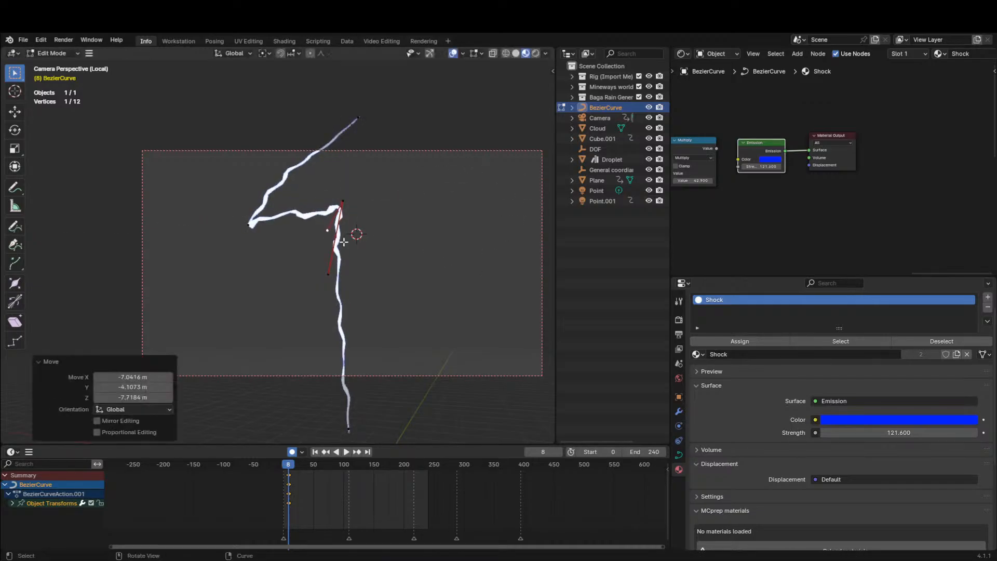
Leave curve editing and local view, and show the bolt in the full scene with rendered shading.
click(331, 258)
key(Tab)
key(KP_Divide)
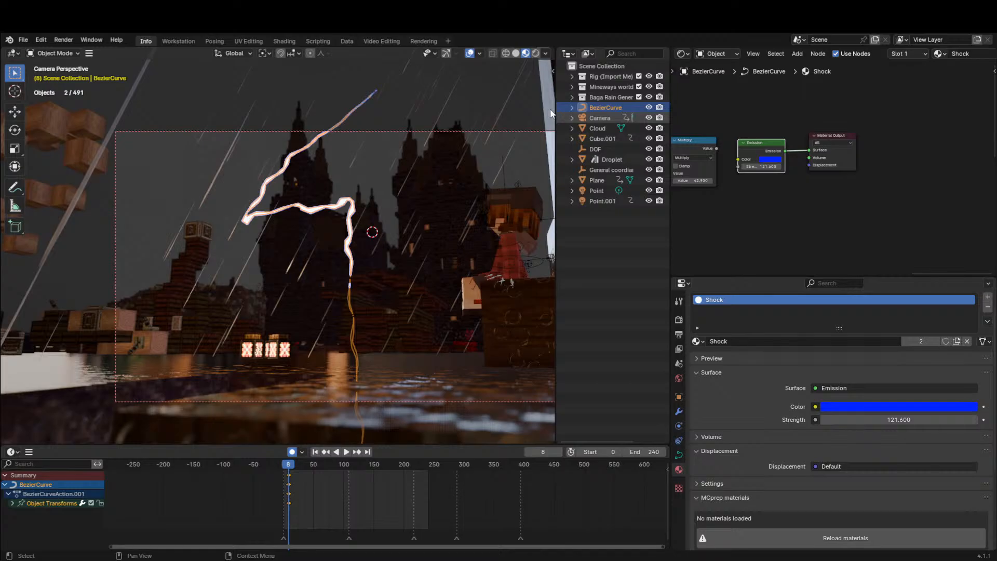
click(535, 53)
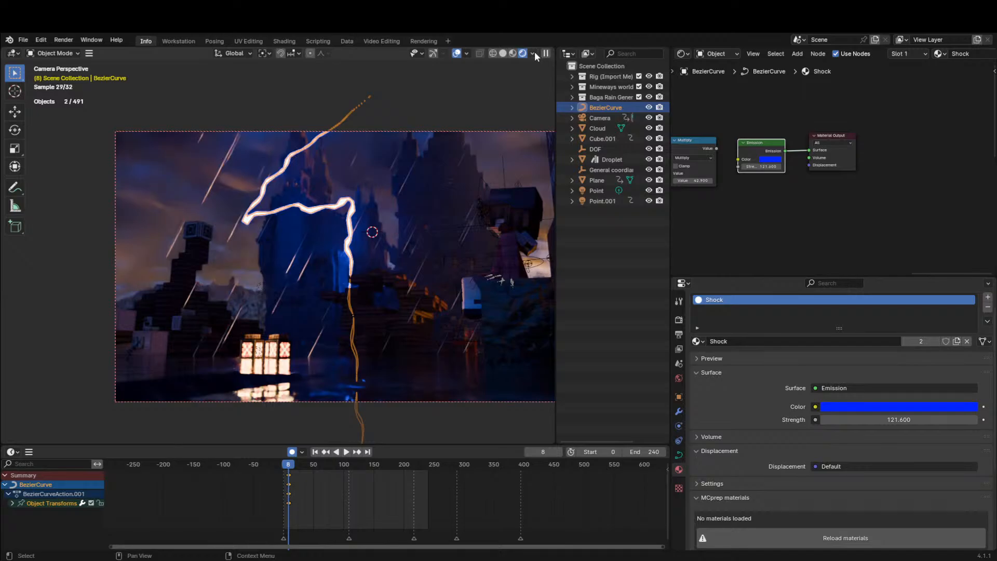
Move the bolt's lowest control point up and toward the lanterns, near the camera frame's bottom edge.
key(Tab)
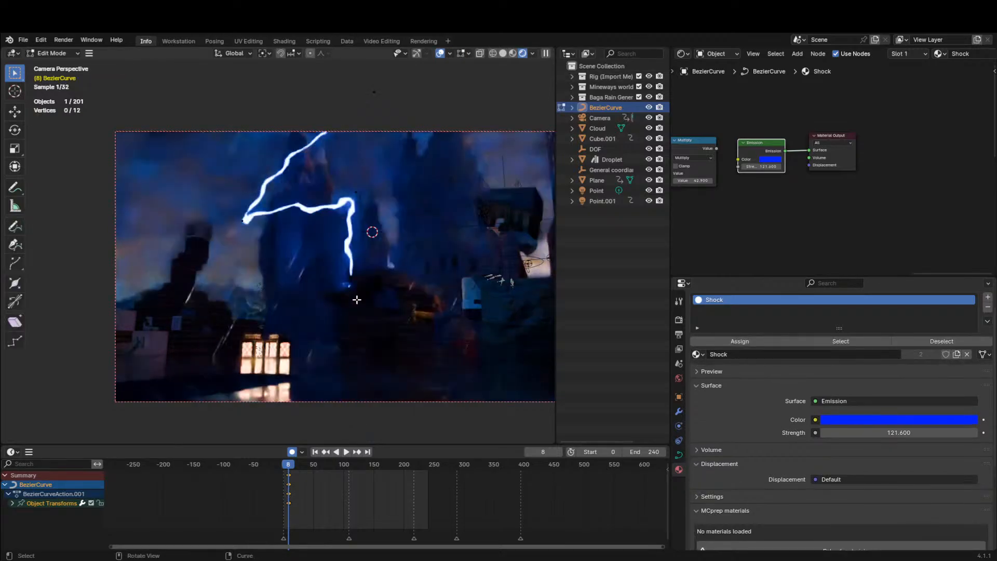
key(Tab)
key(Tab)
scroll(370, 367, down, 2)
click(316, 411)
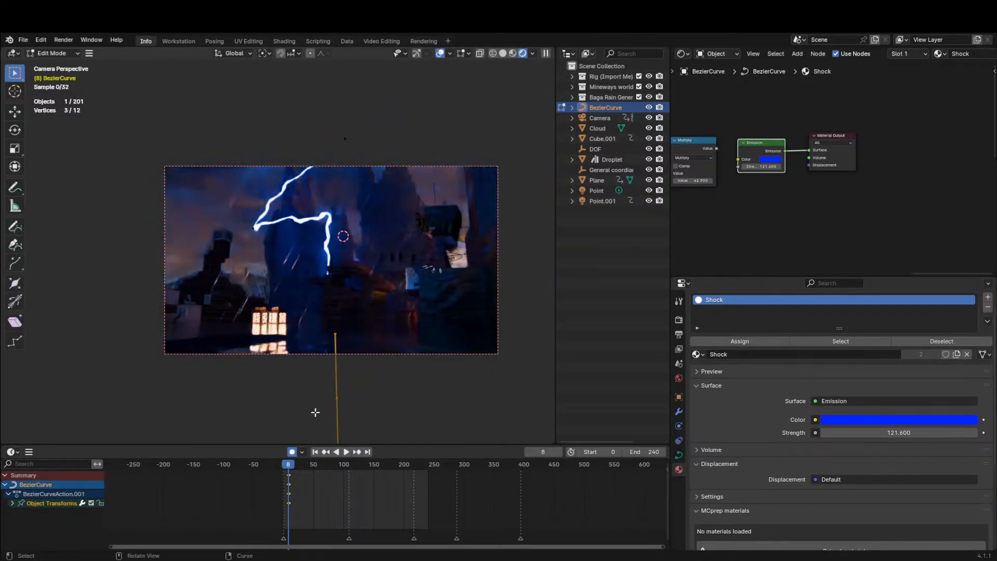
key(g)
click(273, 343)
Subdivide the whole lightning curve and move the new point on its lower segment outward to the left.
key(a)
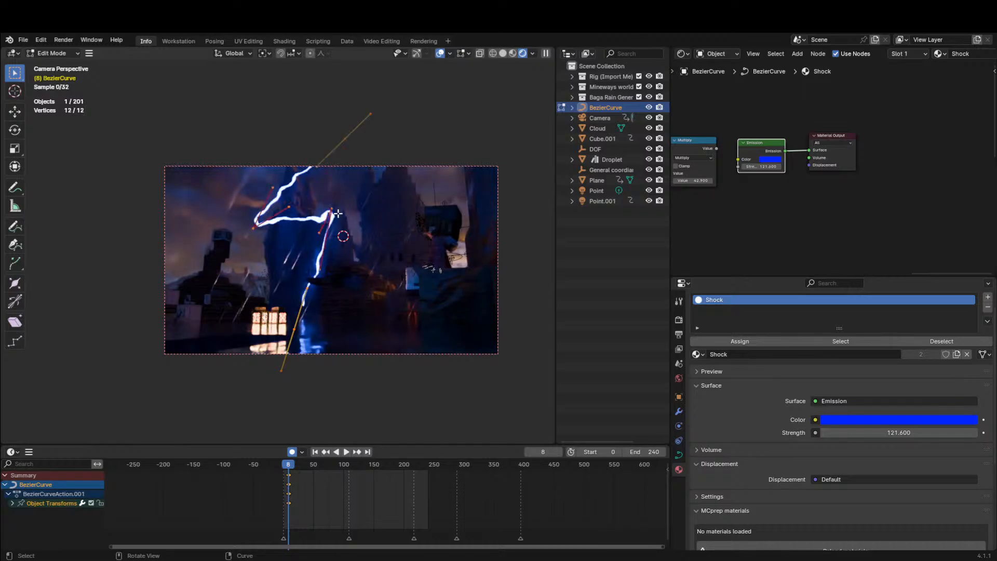
right_click(331, 261)
click(331, 262)
click(320, 269)
key(g)
click(290, 265)
Move the bolt's lower end point across toward the right-hand tower and rotate its handles about 118°.
key(g)
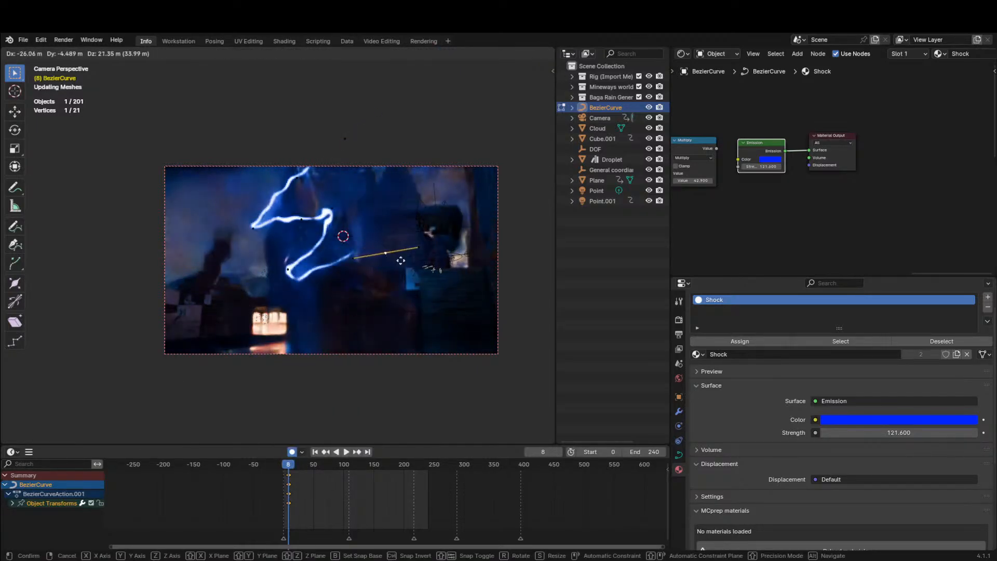
click(400, 263)
key(r)
click(221, 262)
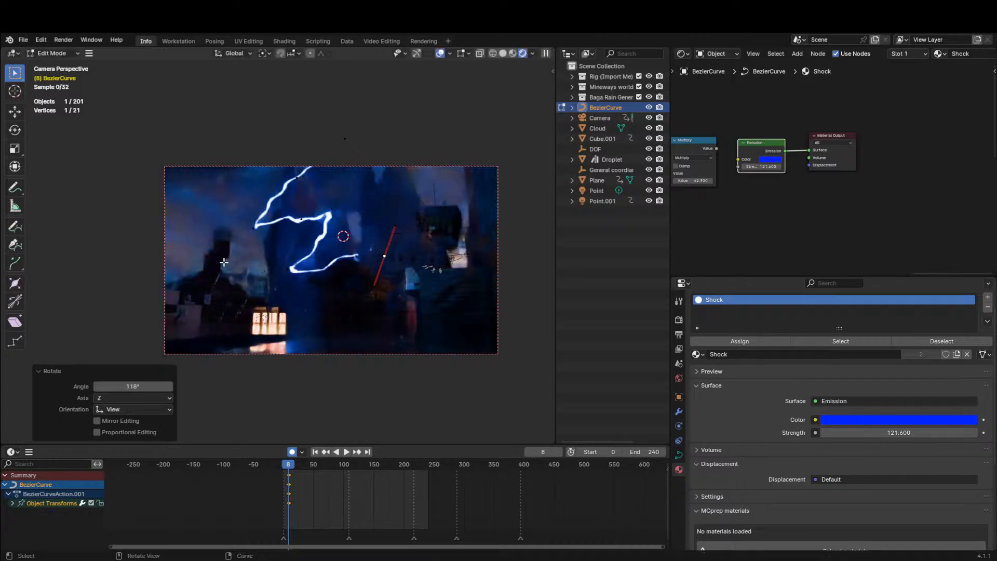
Move the control point between the bolt's top end and left-hand bend up above the camera frame.
click(287, 271)
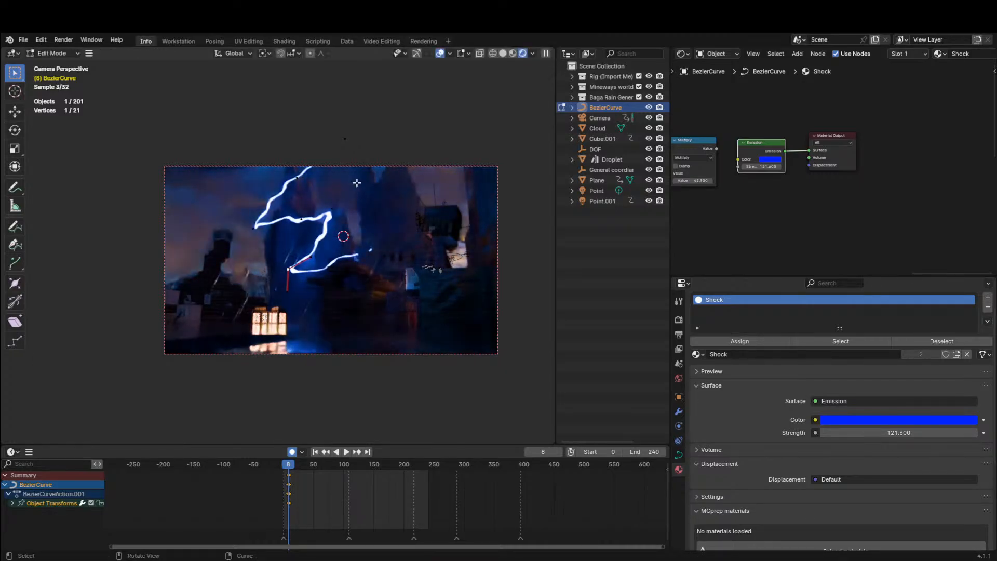
key(g)
click(290, 123)
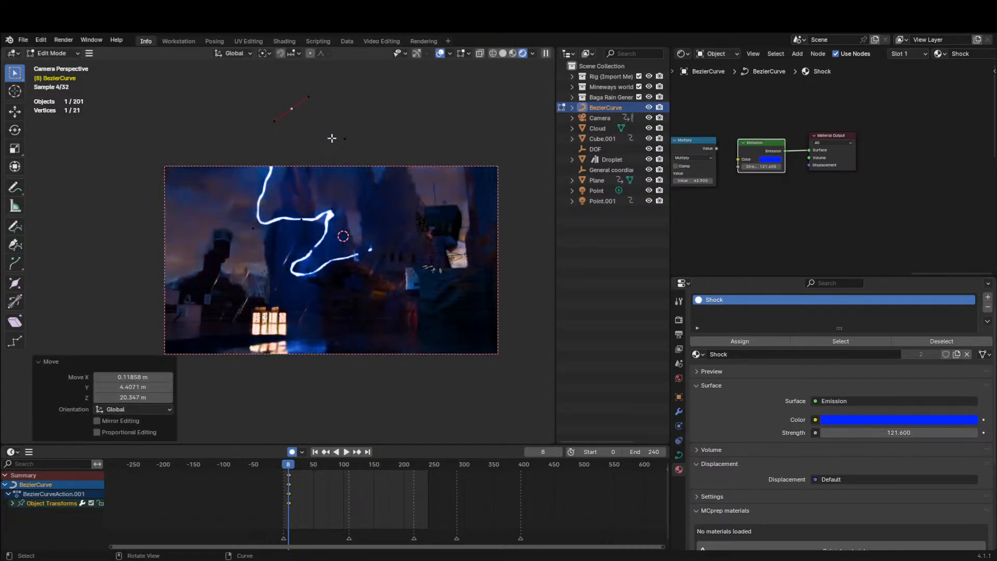
Delete the selected control point above the camera frame and move the bolt's left-hand bend point up above the frame.
click(335, 137)
key(x)
click(334, 138)
click(252, 228)
key(g)
click(290, 147)
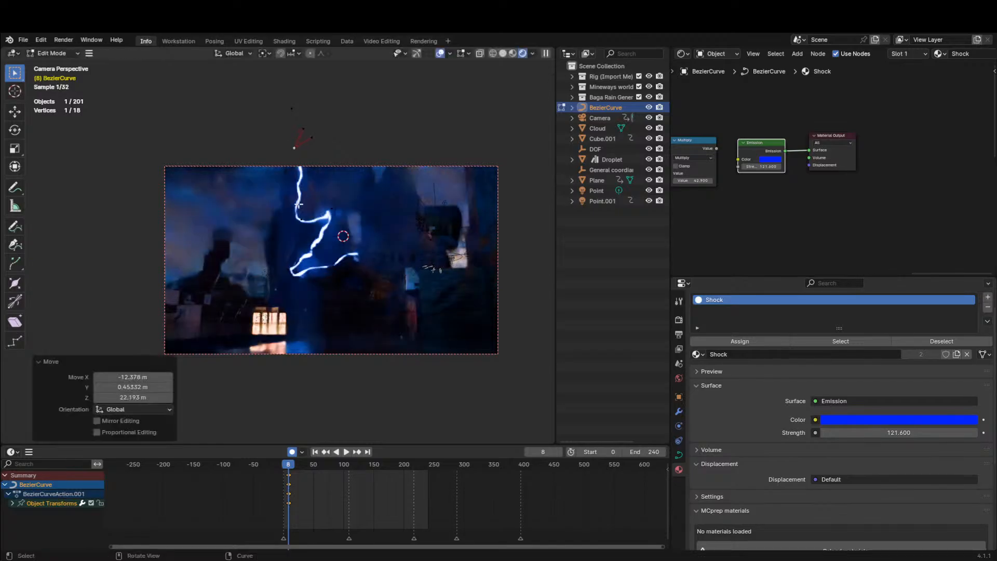
Move the bolt's next bend point up and its lower bend point up toward the right-hand tower, then leave curve editing.
click(300, 220)
key(g)
click(332, 180)
click(298, 260)
key(g)
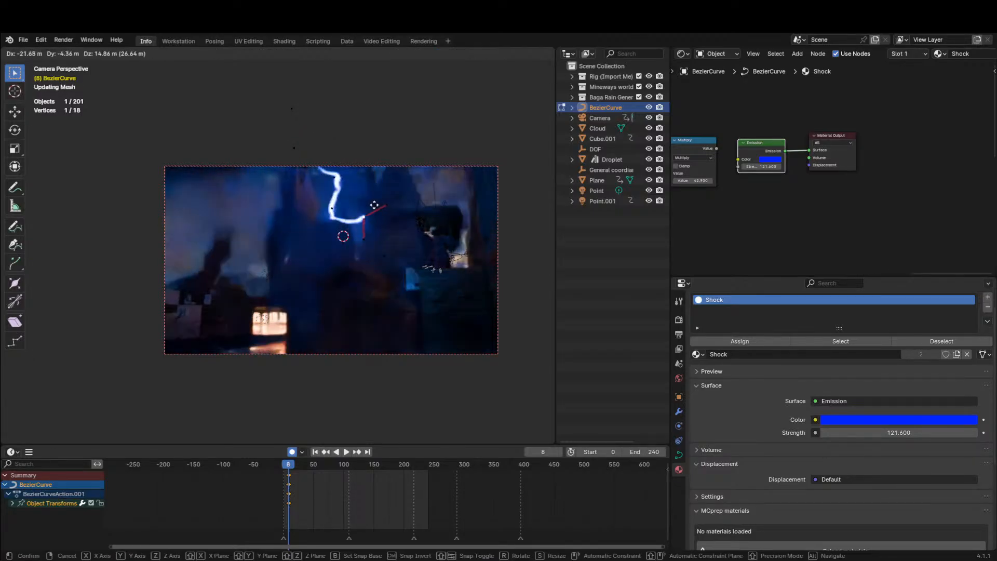
click(368, 200)
key(Tab)
Move the whole lightning bolt within the scene and position it between the castle towers in the camera view.
middle_drag(377, 201, 290, 257)
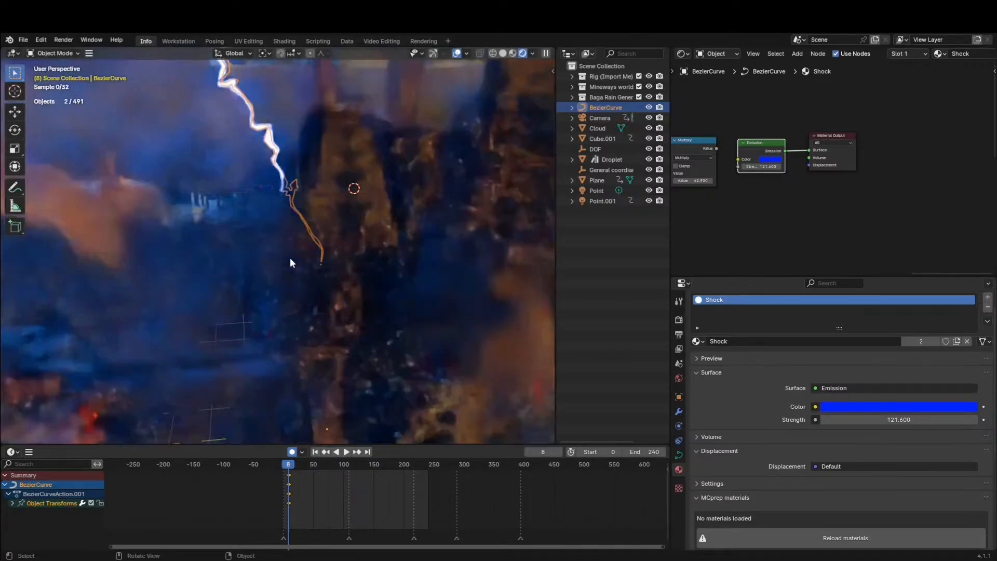
scroll(289, 257, down, 5)
key(g)
click(389, 251)
key(KP_0)
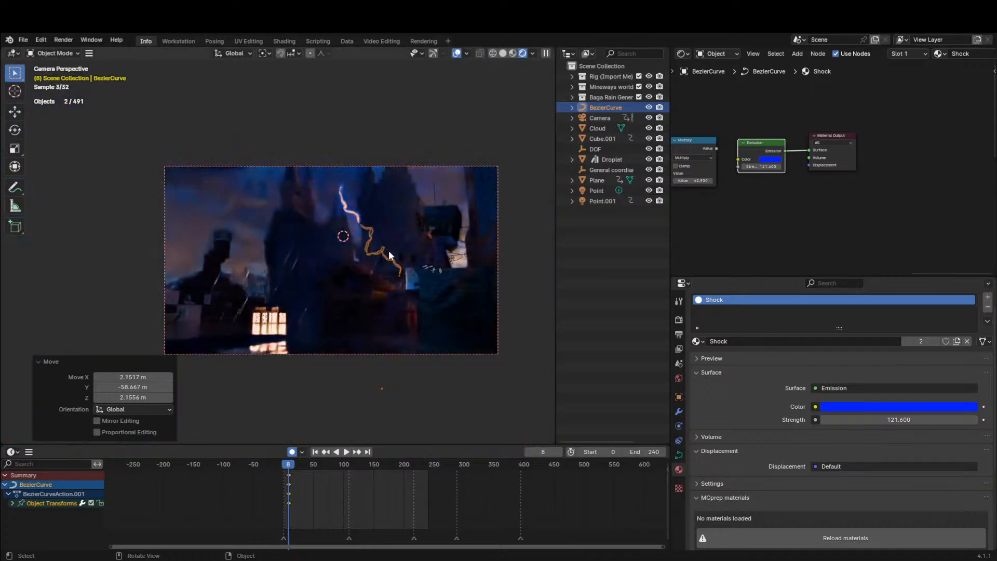
key(g)
click(338, 230)
click(408, 106)
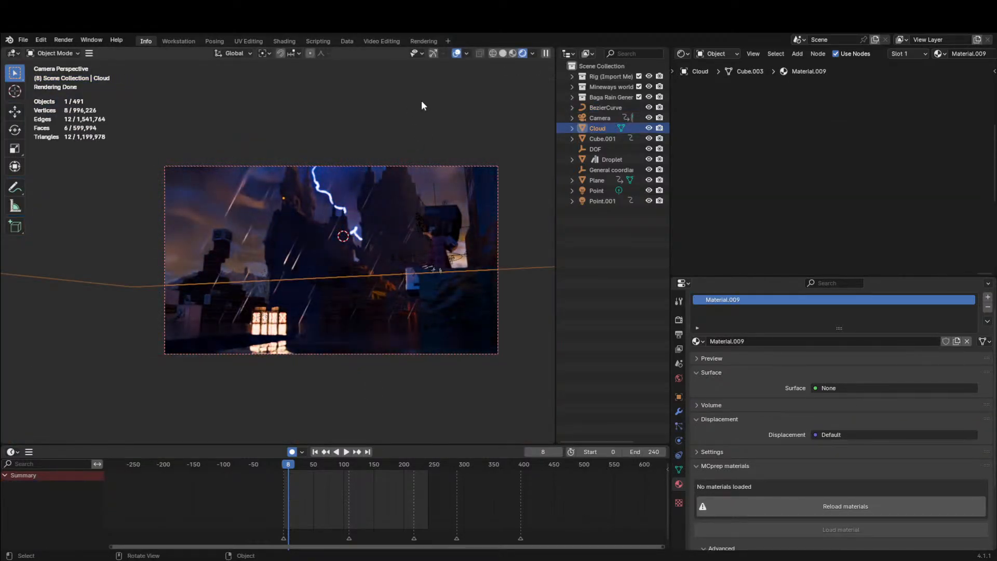
Delete the selected control point from the lightning curve.
click(356, 233)
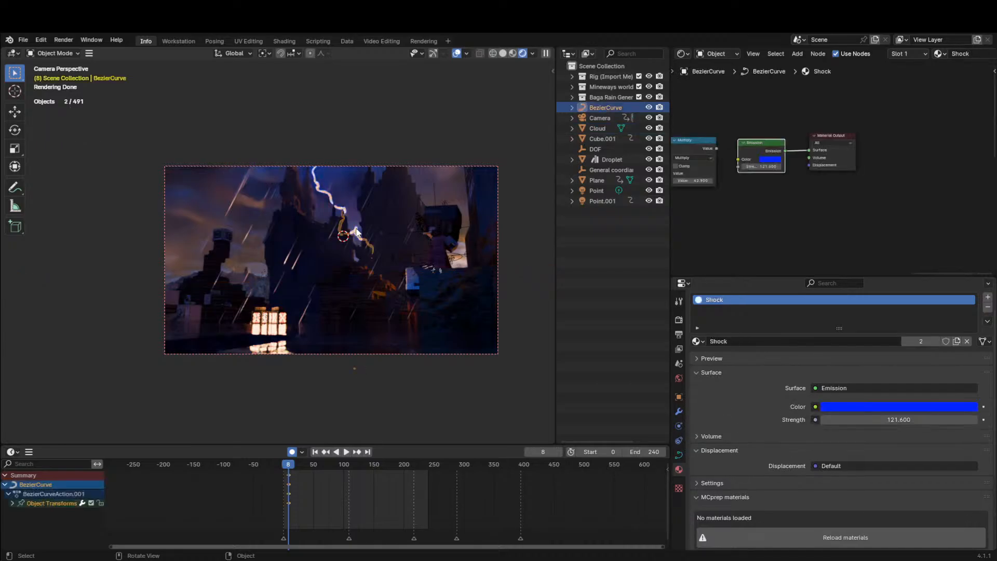
key(Tab)
key(x)
click(332, 222)
Move the bolt's middle control point slightly up and to the right, then return to Object Mode.
scroll(363, 228, up, 2)
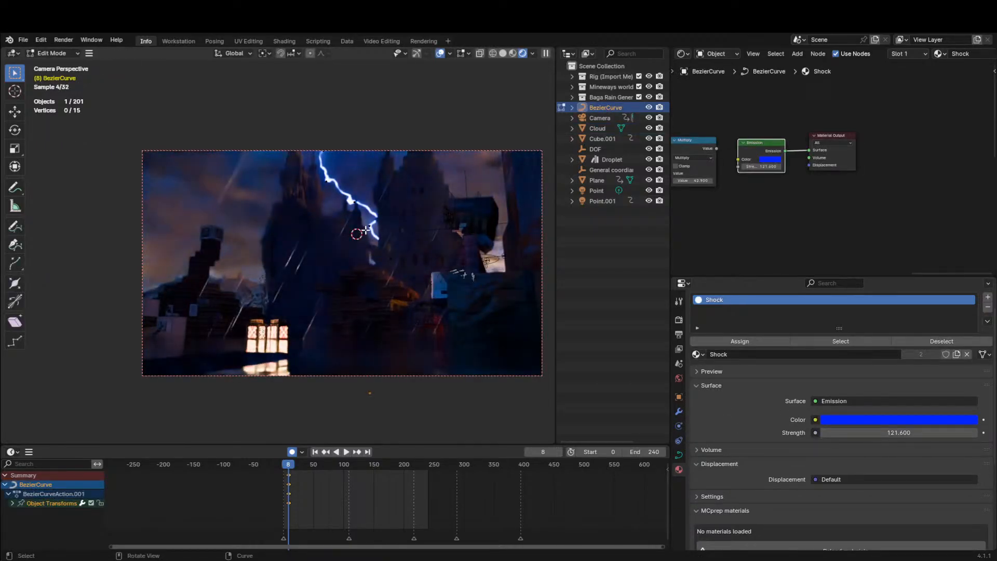
click(351, 200)
key(g)
click(357, 195)
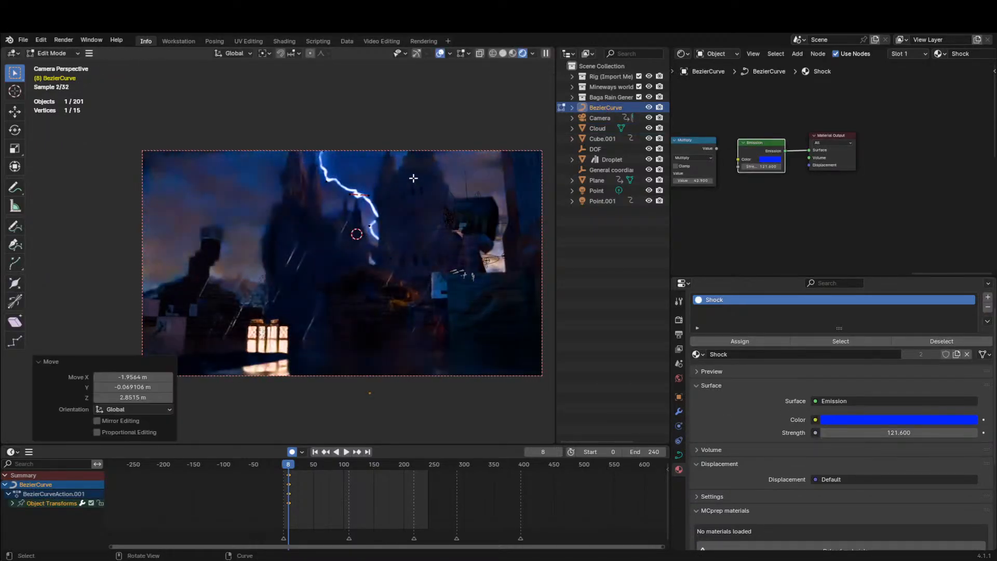
key(Tab)
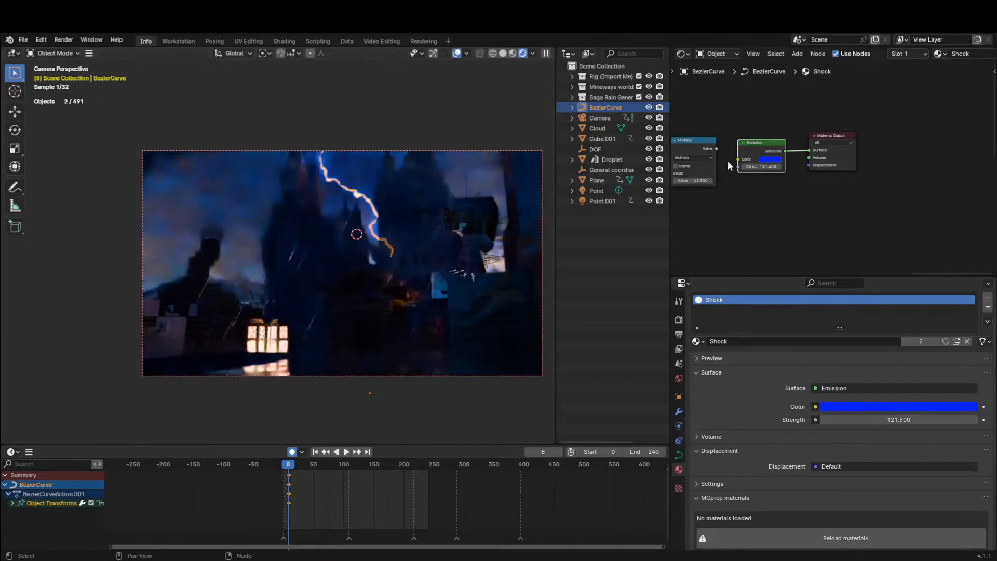
Isolate the lightning bolt in solid shading and switch the node editor to its geometry nodes.
click(503, 53)
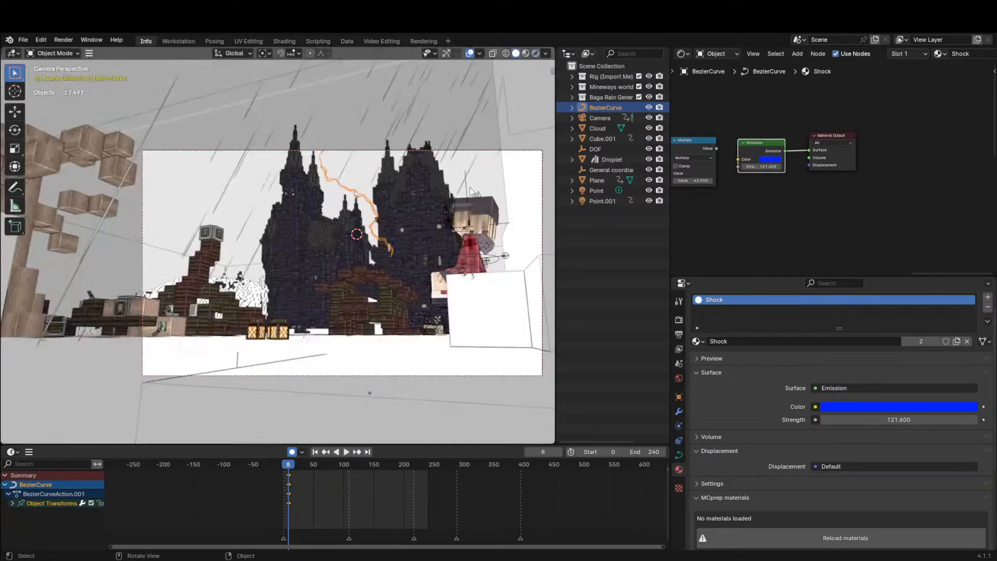
key(slash)
click(687, 54)
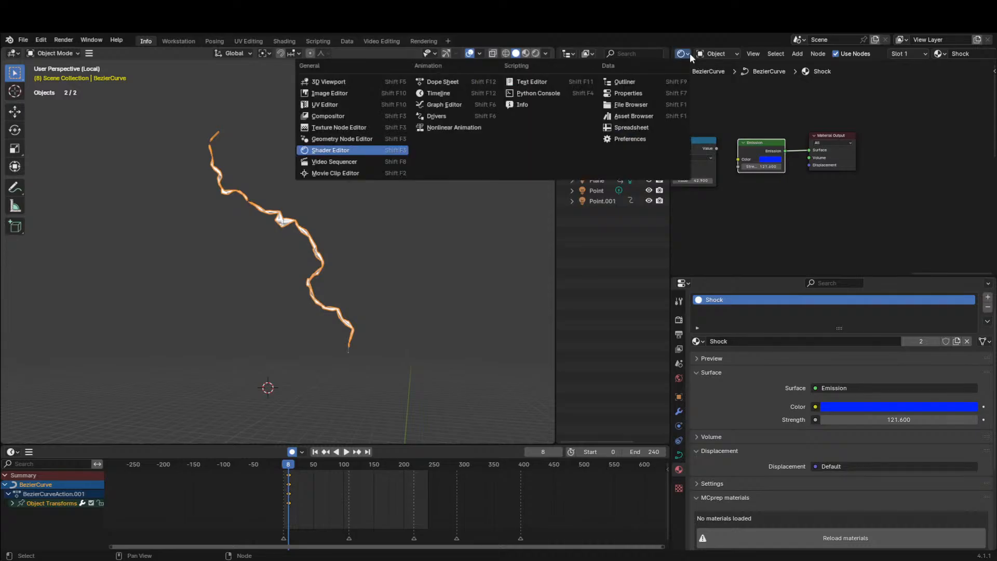
click(343, 138)
Examine the Scene Time, Group Input and Curve Shrinker nodes in the Lightning Generator tree.
scroll(799, 182, down, 10)
scroll(815, 207, up, 10)
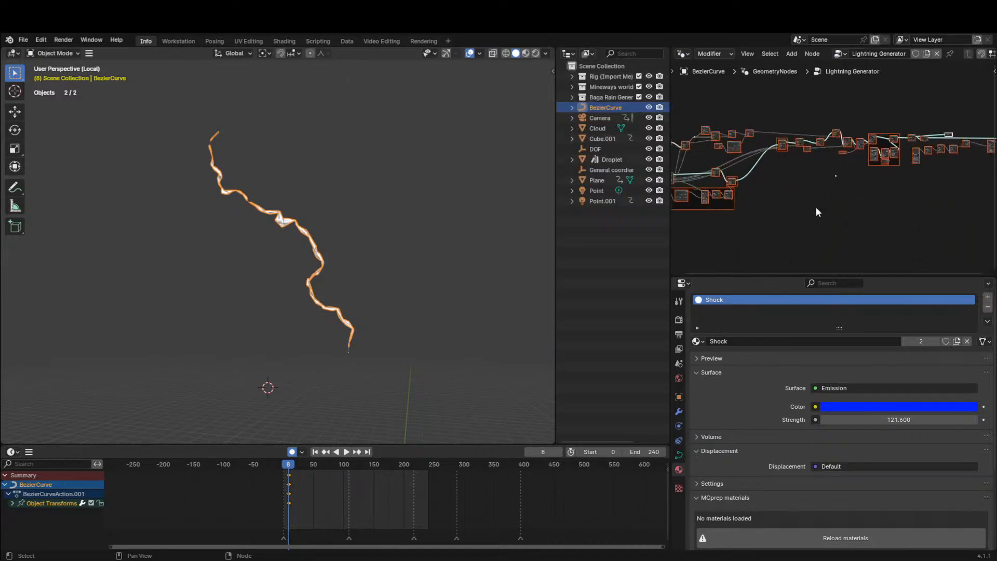
scroll(790, 181, up, 5)
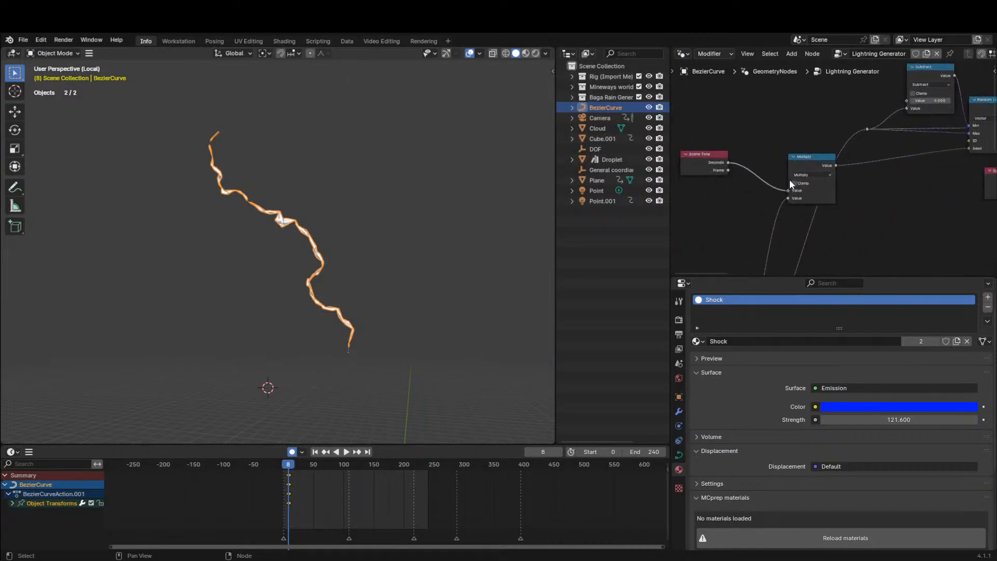
scroll(792, 182, down, 7)
middle_drag(844, 202, 714, 178)
middle_drag(812, 180, 878, 129)
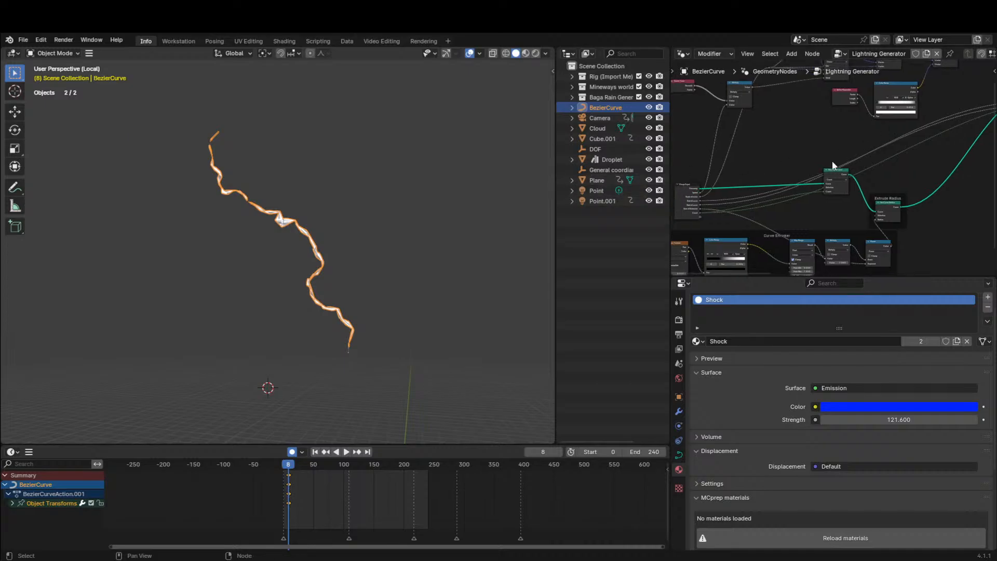
scroll(811, 155, up, 4)
scroll(765, 169, down, 2)
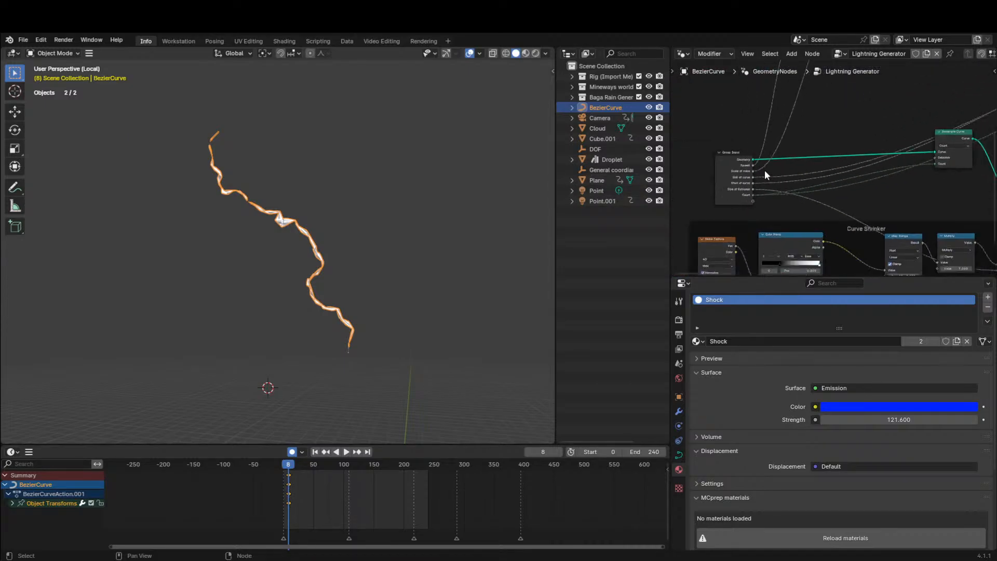
middle_drag(765, 170, 739, 100)
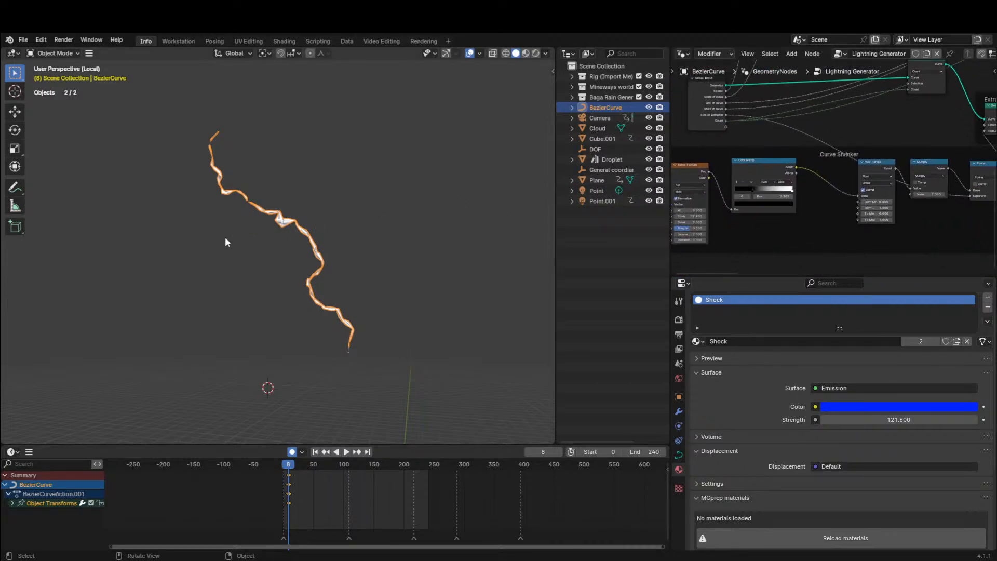
middle_drag(899, 211, 820, 224)
scroll(837, 214, up, 2)
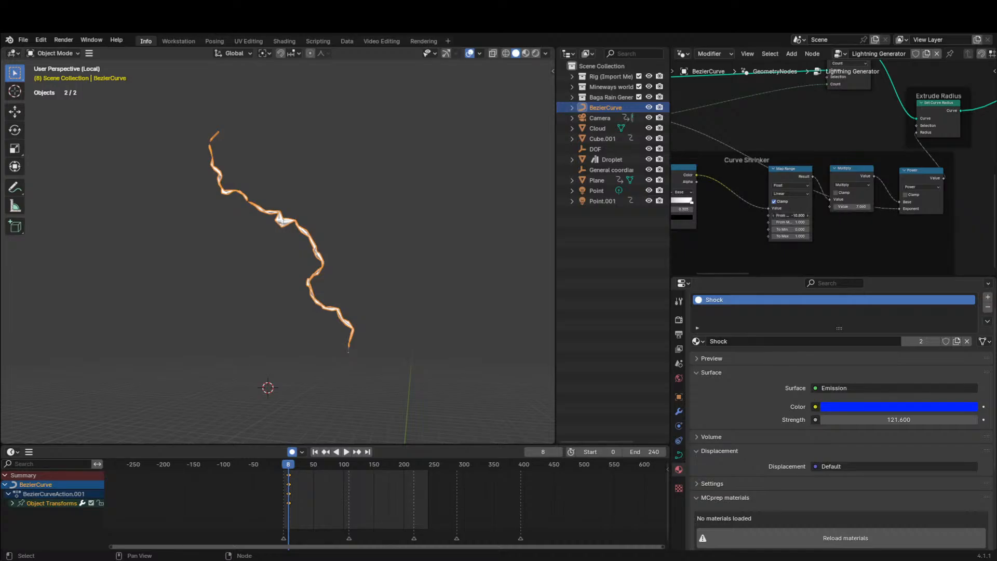
Show the bolt's modifier settings and examine the Curve Shrinker, Extrude Radius and Curve Mapping nodes.
click(678, 412)
scroll(924, 208, down, 2)
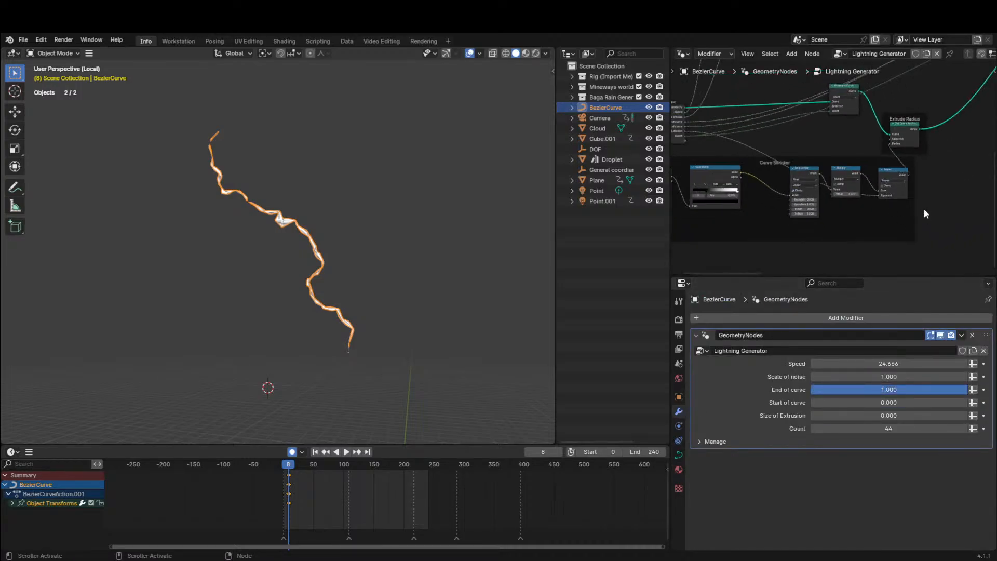
middle_drag(924, 208, 987, 207)
scroll(834, 220, up, 3)
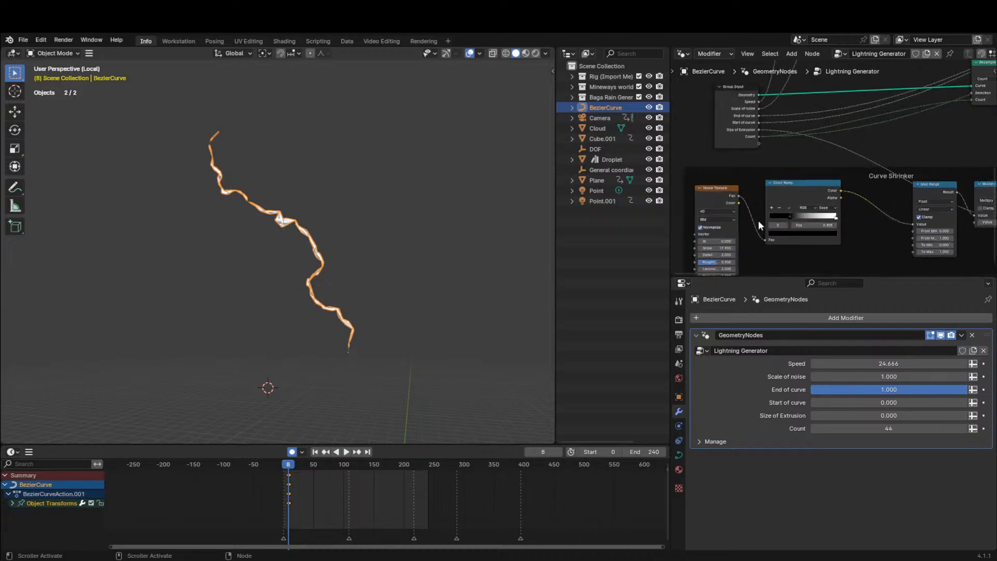
middle_drag(908, 181, 766, 198)
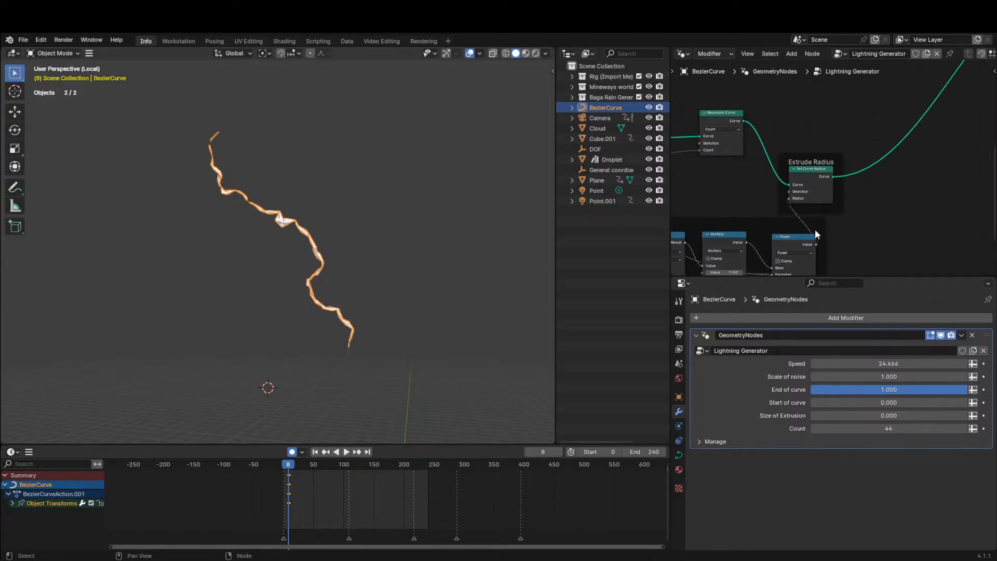
middle_drag(814, 229, 881, 65)
scroll(784, 204, up, 2)
scroll(891, 151, down, 1)
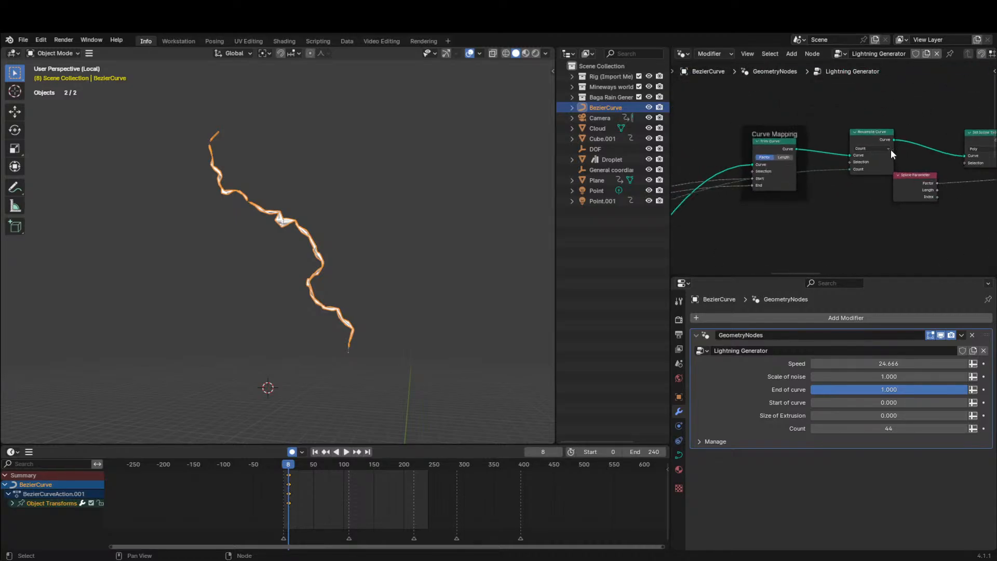
Examine the Lightning Generator nodes from Curve Mapping through to the noise and math chain beyond the Group Output.
scroll(840, 187, up, 1)
middle_drag(883, 156, 705, 182)
scroll(839, 188, up, 1)
drag(746, 209, 848, 211)
middle_drag(848, 212, 720, 198)
middle_drag(865, 189, 740, 200)
scroll(738, 207, down, 4)
middle_drag(901, 215, 757, 204)
scroll(758, 204, up, 3)
middle_drag(844, 183, 796, 193)
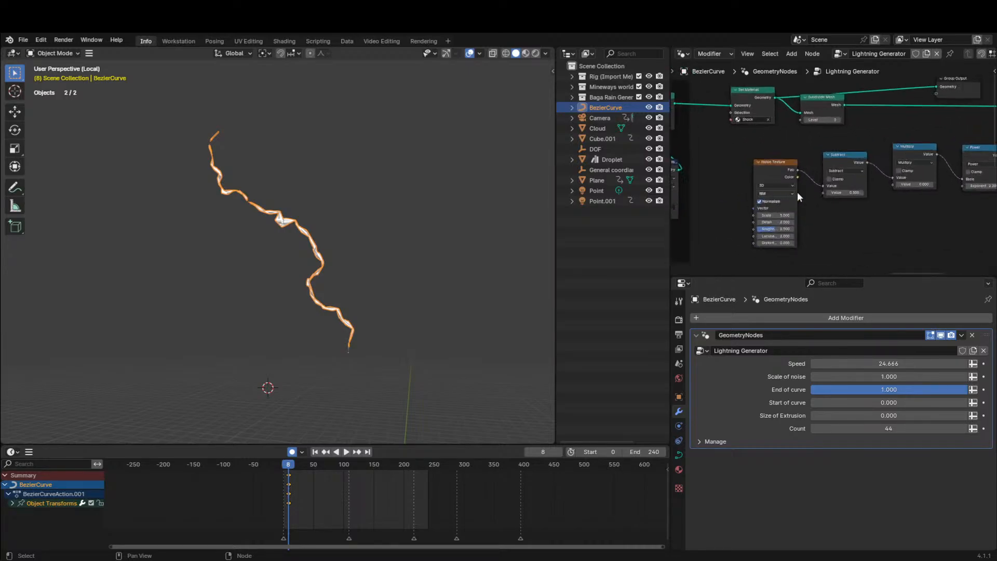
middle_drag(857, 203, 730, 212)
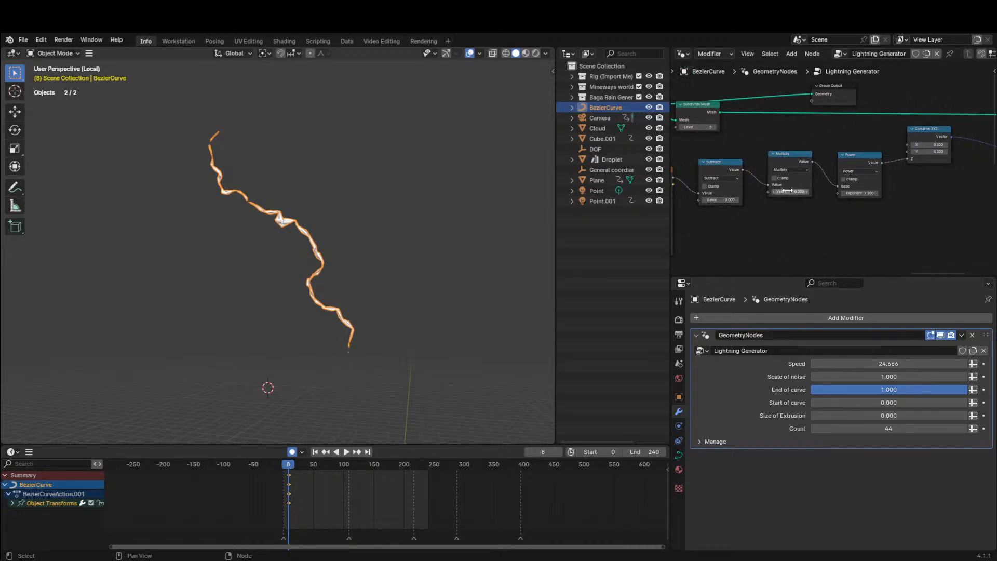
scroll(848, 208, down, 4)
middle_drag(810, 160, 702, 210)
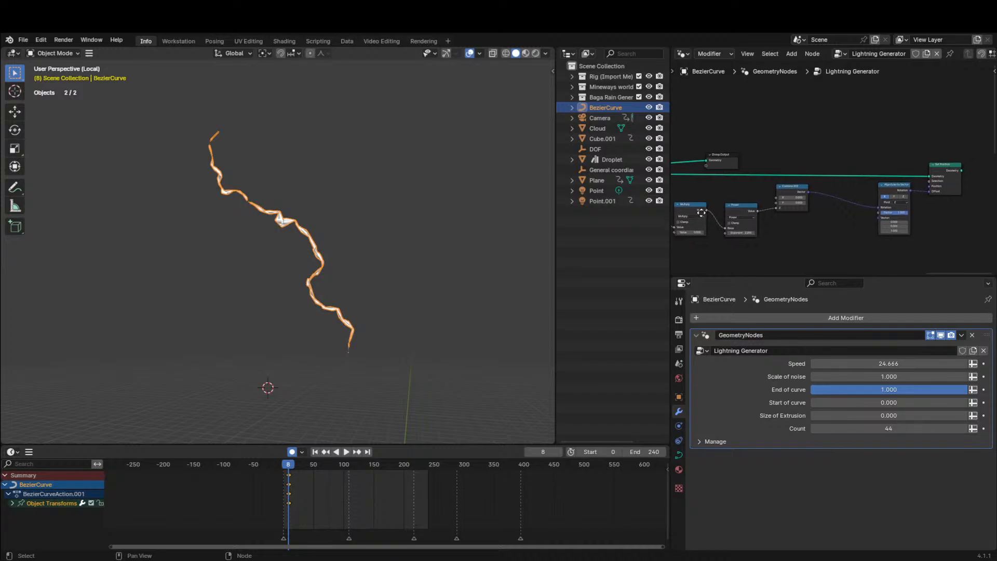
Delete the unused noise, math and offset node chain beyond Set Material, keeping the Group Output.
middle_drag(845, 191, 959, 180)
scroll(774, 195, down, 4)
key(b)
drag(733, 246, 764, 171)
key(b)
drag(861, 219, 981, 177)
key(x)
Move the Group Output node close to the Set Material node.
middle_drag(774, 193, 850, 181)
key(b)
drag(894, 178, 946, 202)
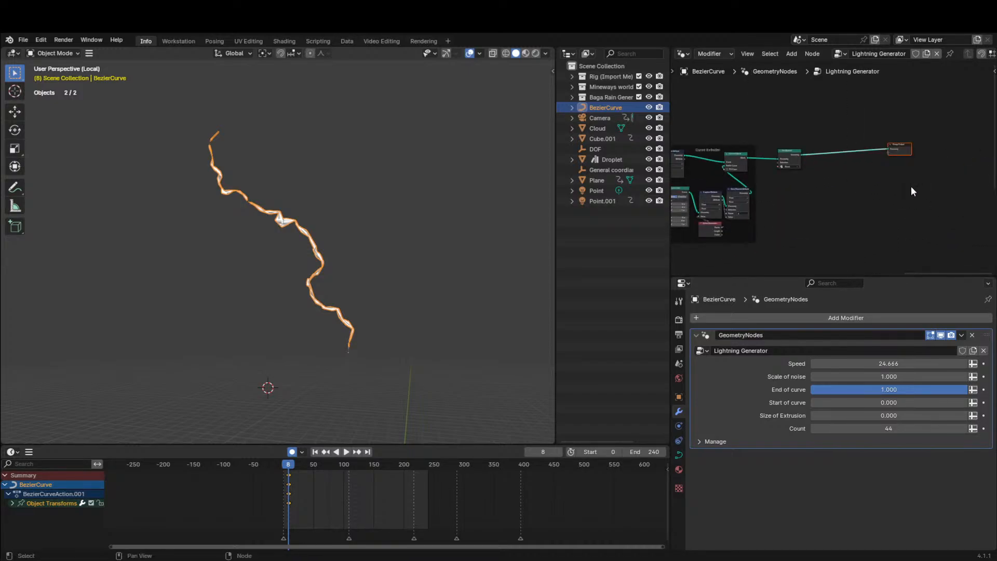
key(g)
click(832, 182)
Try lowering the Curve Line's start Z to about -3.4 m in the Curve Extruder frame.
scroll(811, 182, up, 7)
middle_drag(744, 157, 781, 144)
click(846, 170)
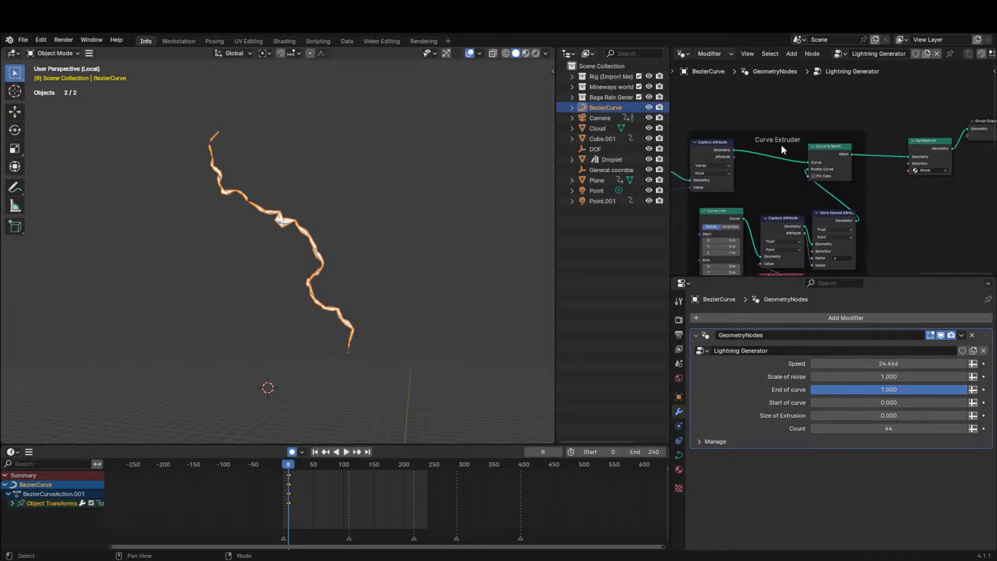
scroll(775, 203, up, 4)
middle_drag(769, 254, 800, 205)
click(711, 189)
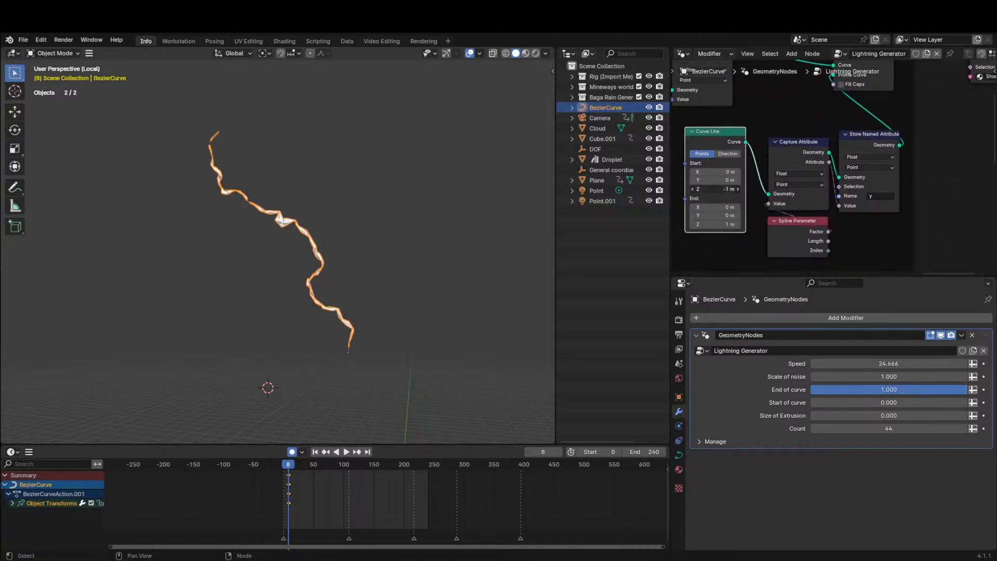
mouse_move(712, 189)
mouse_down()
mouse_move(670, 189)
mouse_move(710, 189)
mouse_move(700, 189)
mouse_up()
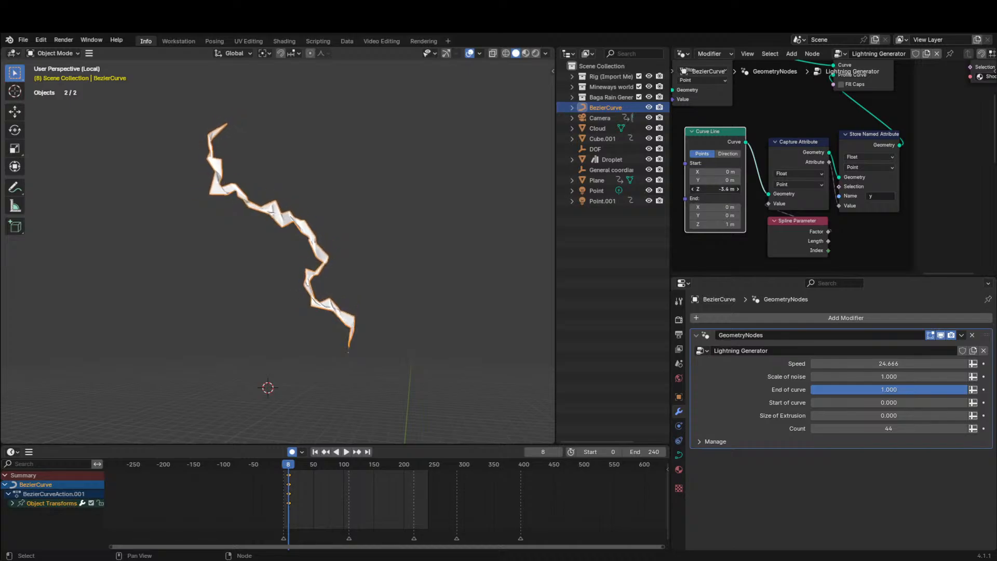
right_click(712, 189)
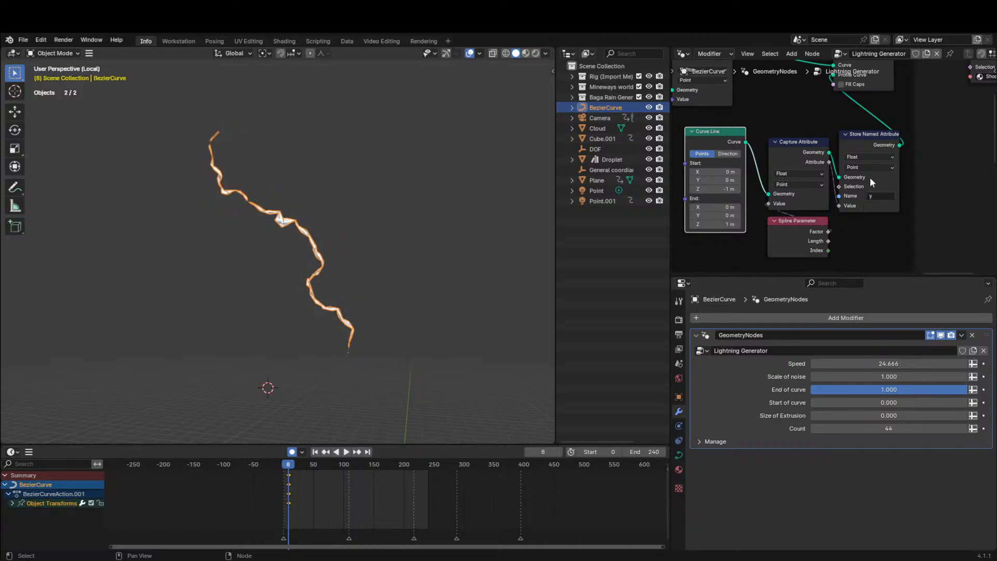
Examine the Curve Line, Set Curve Radius and Curve Shrinker nodes for what controls the bolt's thickness.
middle_drag(859, 151, 899, 158)
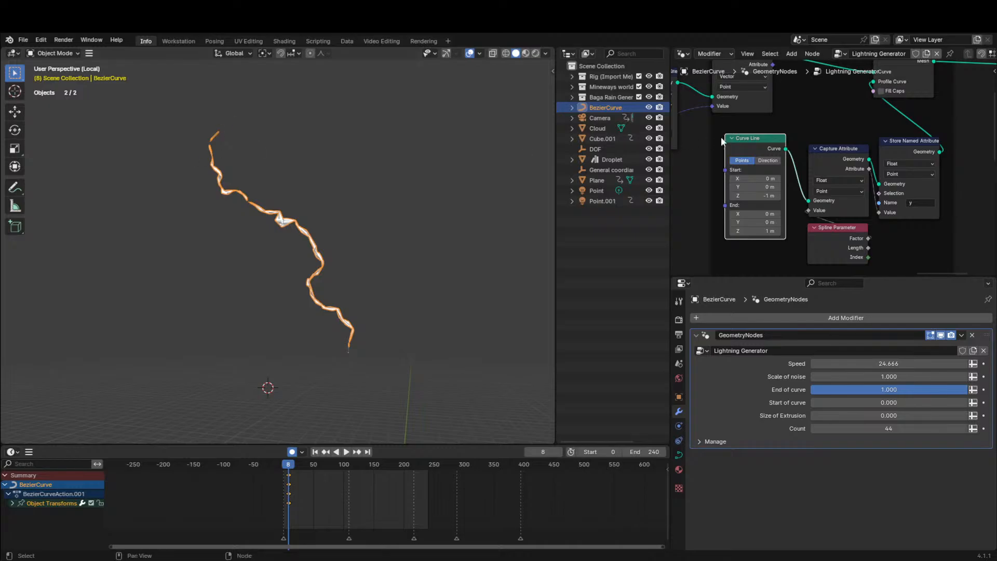
middle_drag(721, 138, 780, 136)
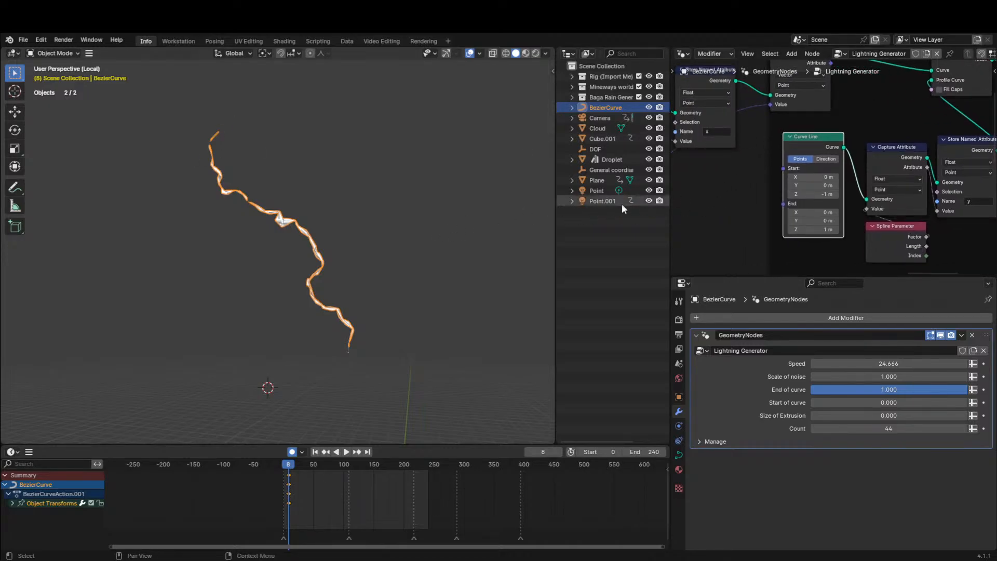
middle_drag(731, 204, 910, 231)
scroll(831, 207, down, 2)
middle_drag(790, 202, 924, 188)
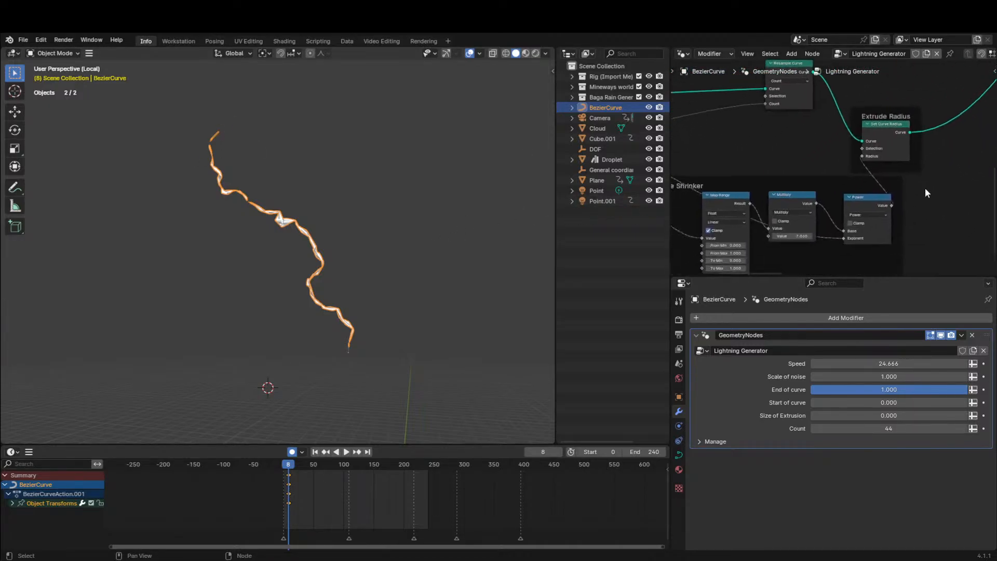
scroll(828, 213, up, 1)
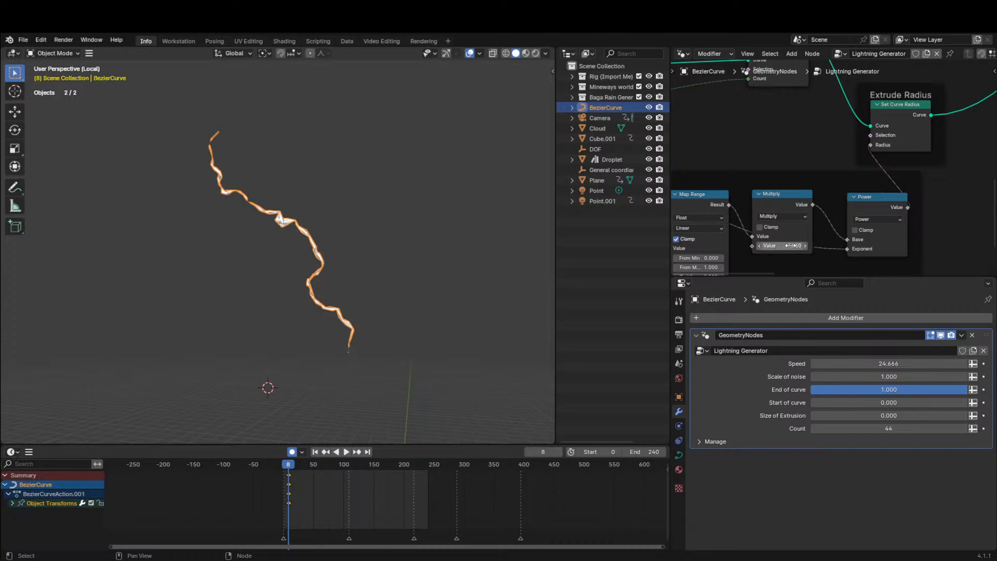
Try increasing the Lightning Generator's Size of Extrusion.
middle_drag(722, 232, 885, 237)
scroll(912, 215, down, 2)
drag(889, 415, 957, 416)
right_click(957, 416)
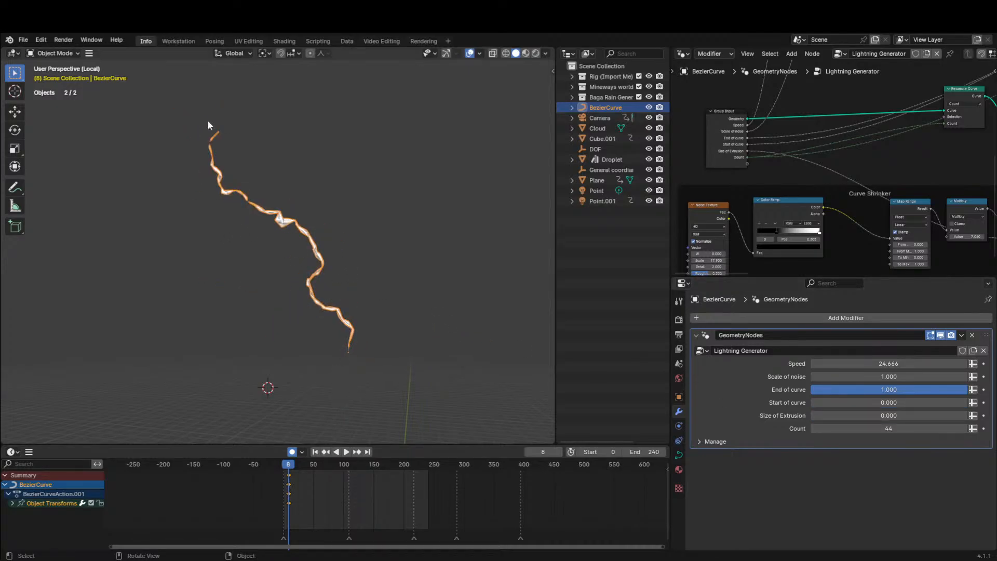
Examine the Curve Shrinker nodes from the Noise Texture through Map Range, Multiply and Power against the bolt's shape.
middle_drag(207, 124, 396, 214)
scroll(790, 187, down, 3)
middle_drag(790, 187, 681, 164)
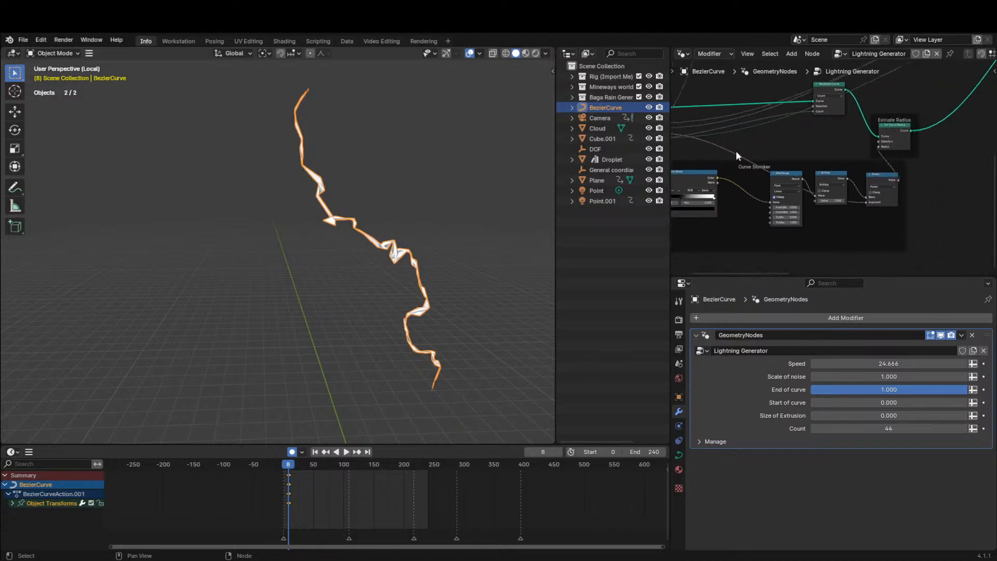
middle_drag(845, 136, 803, 157)
middle_drag(683, 165, 847, 145)
scroll(847, 144, up, 2)
middle_drag(779, 179, 757, 157)
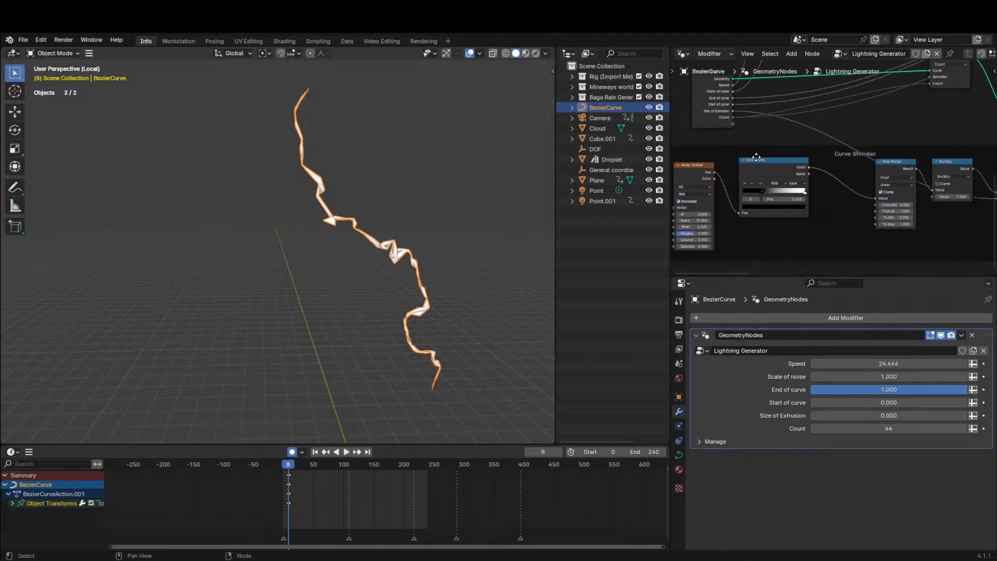
middle_drag(852, 176, 748, 180)
scroll(867, 210, up, 2)
scroll(868, 210, down, 3)
middle_drag(869, 210, 952, 211)
scroll(817, 223, down, 2)
scroll(917, 170, up, 3)
Inspect the Set Spline Type, Set Position, Capture Attribute and Store Named Attribute nodes further along the tree.
middle_drag(917, 171, 794, 157)
scroll(820, 166, up, 2)
mouse_move(824, 186)
mouse_down()
mouse_move(849, 188)
mouse_move(827, 196)
mouse_up()
middle_drag(850, 181, 695, 191)
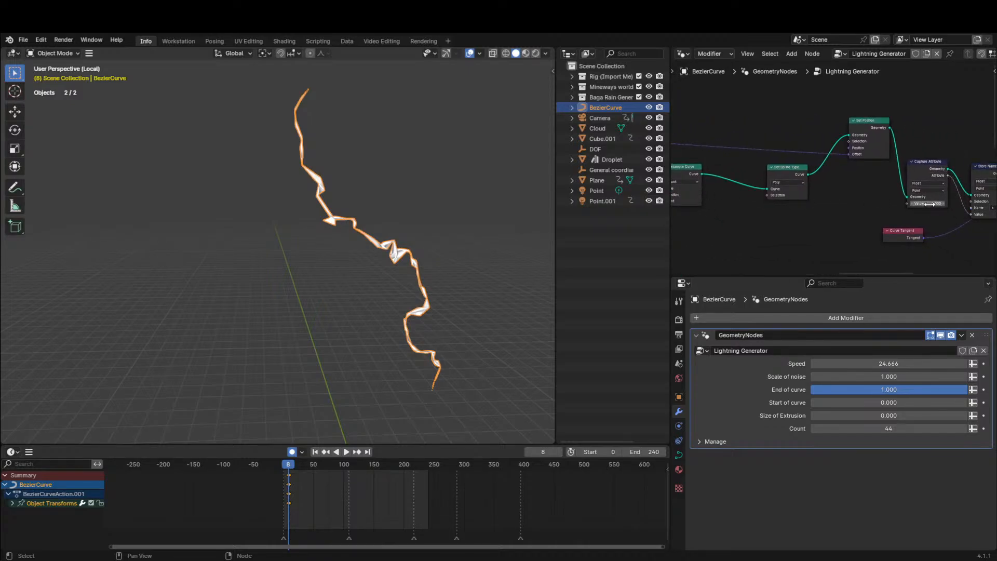
middle_drag(893, 187, 829, 207)
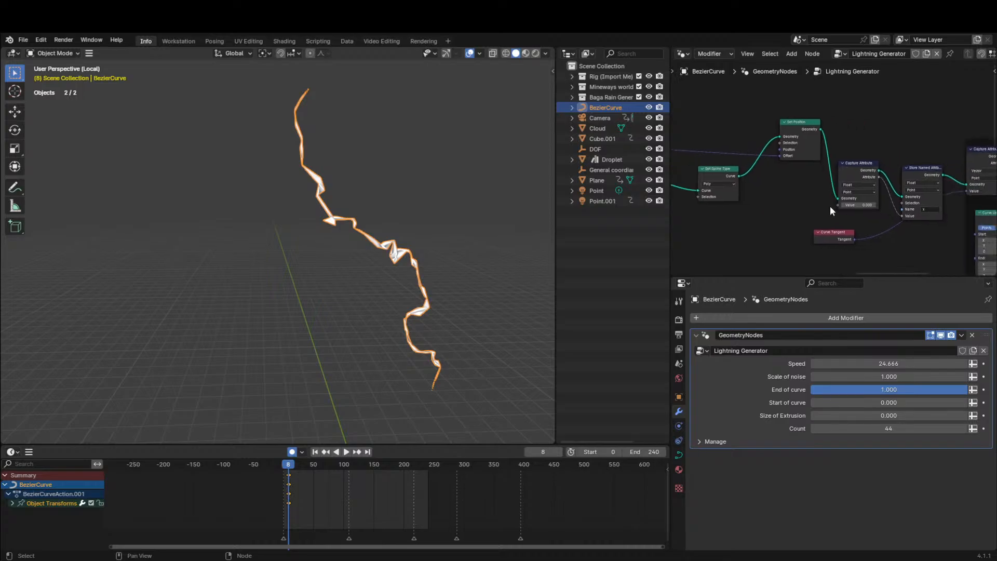
mouse_move(836, 198)
mouse_down()
mouse_move(900, 192)
mouse_move(831, 202)
mouse_move(838, 198)
mouse_up()
scroll(856, 199, up, 2)
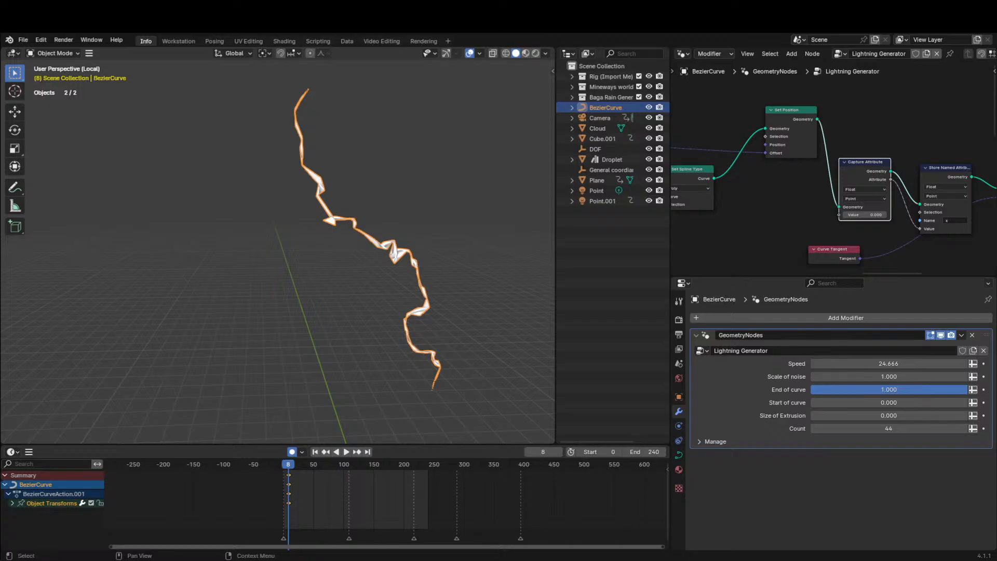
Check the bolt's control points in Edit Mode and try varying the Lightning Generator's End of curve value.
middle_drag(391, 281, 467, 285)
key(Tab)
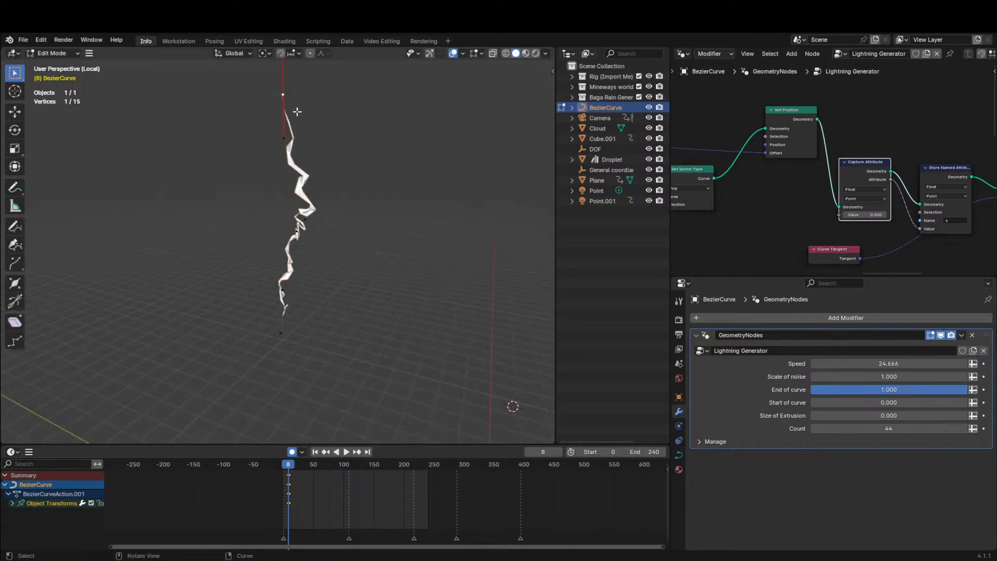
middle_drag(297, 112, 230, 118)
key(Tab)
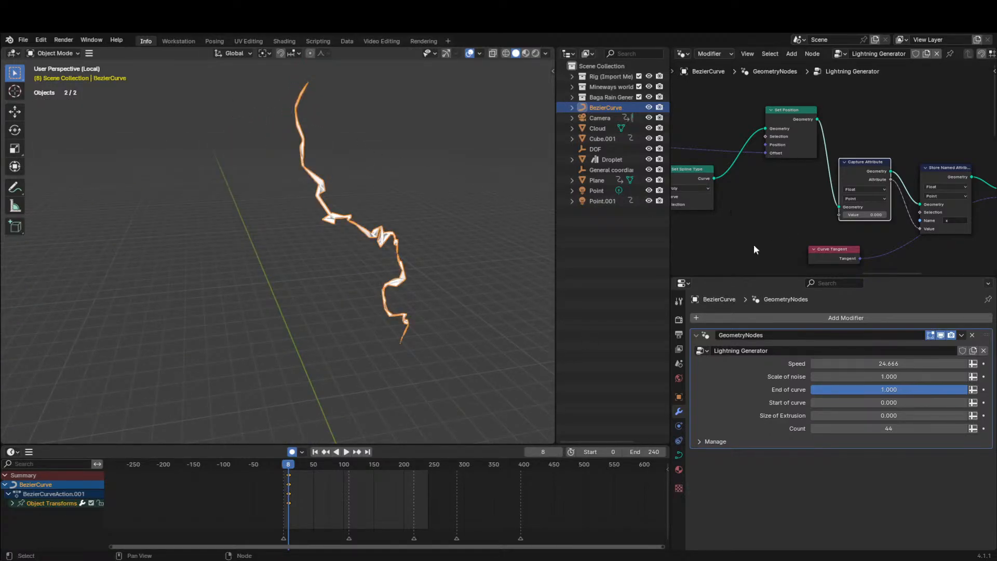
mouse_move(841, 389)
mouse_down()
mouse_move(751, 388)
mouse_move(846, 389)
mouse_up()
mouse_move(966, 388)
mouse_down()
mouse_move(821, 388)
mouse_move(965, 384)
mouse_up()
Remove a stop from the B-Spline Color Ramp feeding the noise Multiply node and slide the first white stop to the ramp's start.
scroll(795, 217, down, 12)
middle_drag(793, 218, 935, 126)
scroll(806, 126, up, 4)
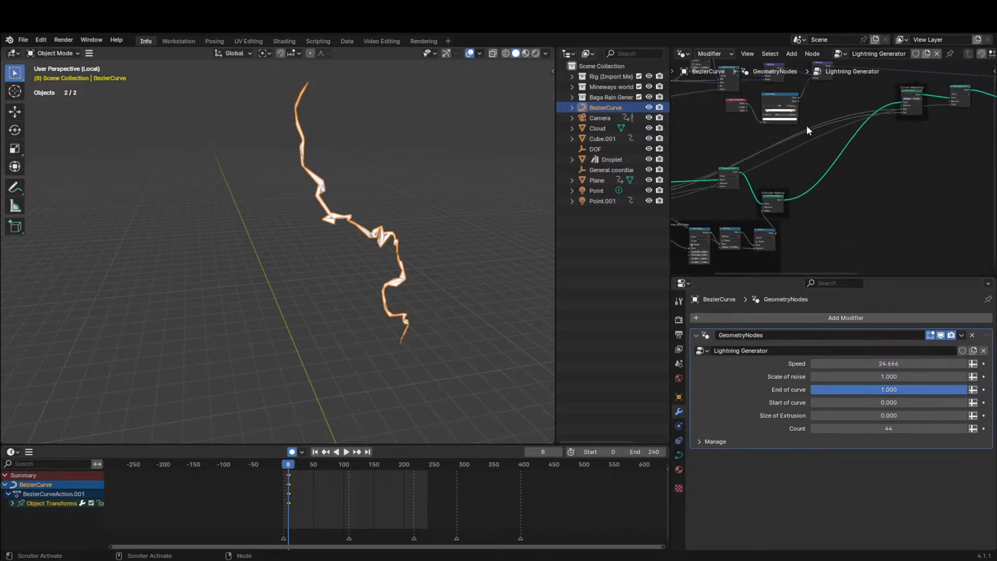
middle_drag(797, 125, 792, 199)
scroll(793, 199, up, 3)
scroll(793, 199, up, 3)
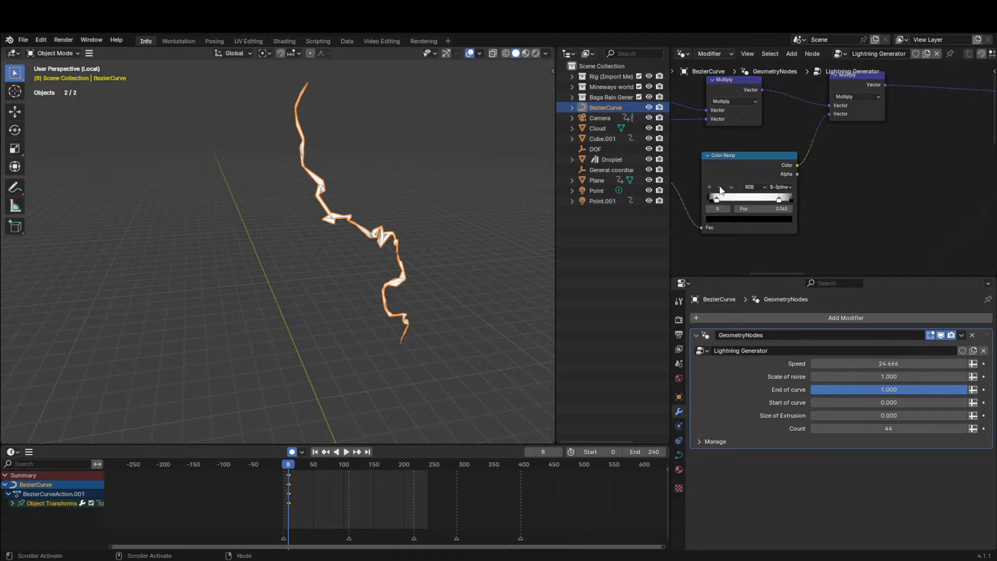
click(720, 187)
drag(717, 200, 697, 195)
Try moving the black stop of the Curve Shrinker's Color Ramp toward the white end.
scroll(696, 195, down, 8)
middle_drag(719, 220, 822, 124)
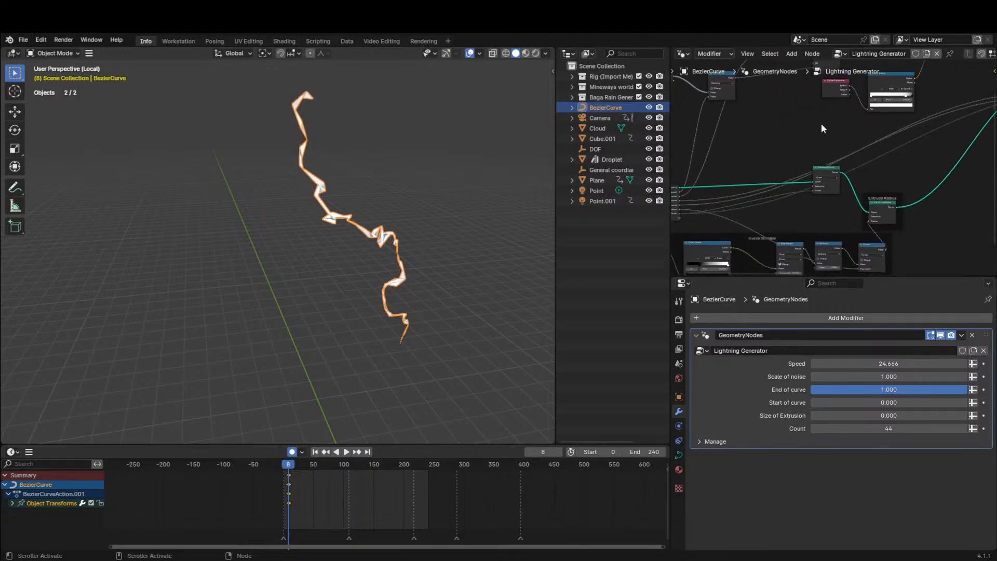
scroll(810, 208, up, 2)
middle_drag(808, 206, 895, 146)
scroll(832, 165, up, 3)
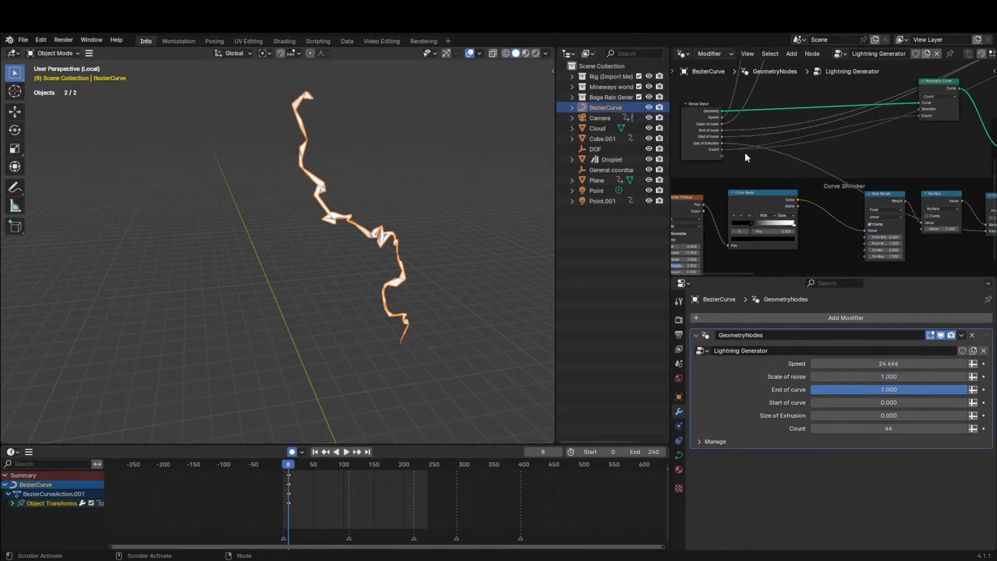
click(718, 142)
middle_drag(914, 227, 885, 220)
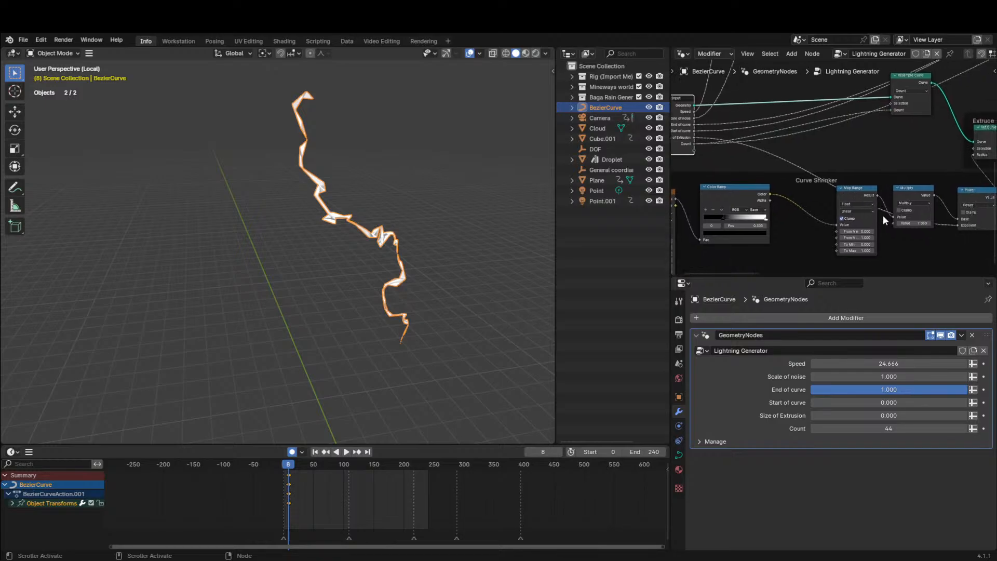
middle_drag(724, 218, 788, 204)
drag(772, 203, 795, 205)
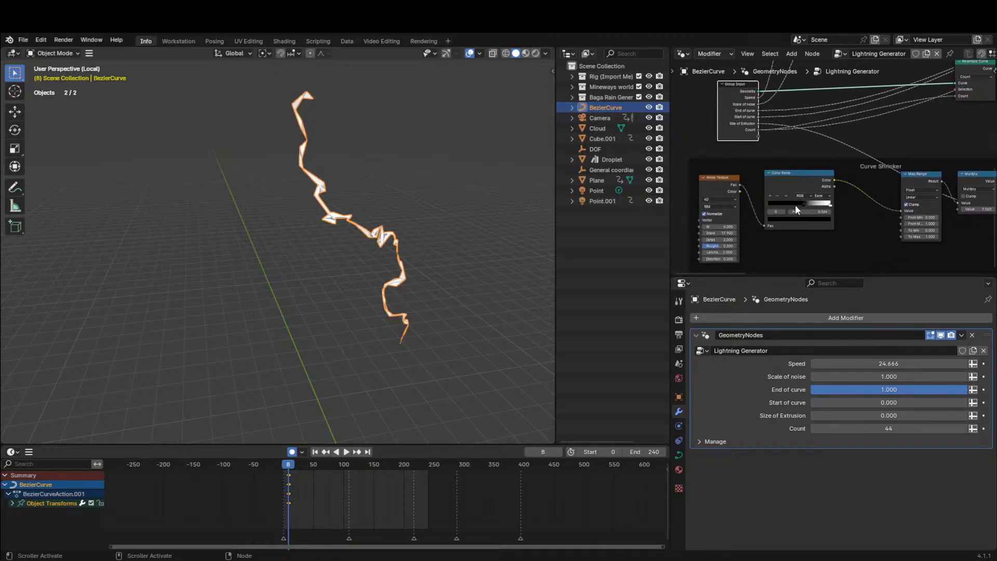
middle_drag(916, 217, 886, 181)
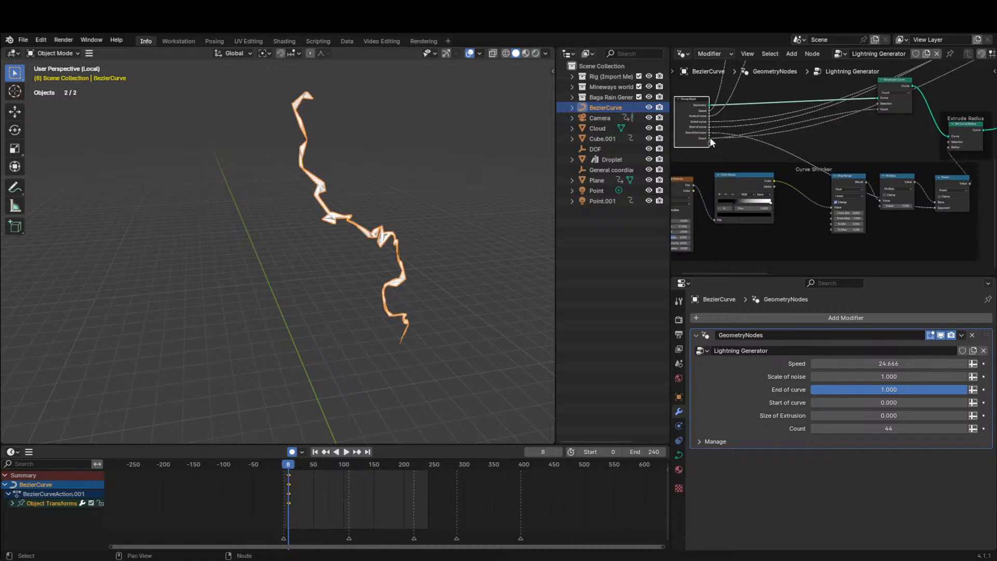
Connect the Curve Shrinker's Multiply output directly to the Set Curve Radius node's Radius, bypassing the Power node.
click(905, 210)
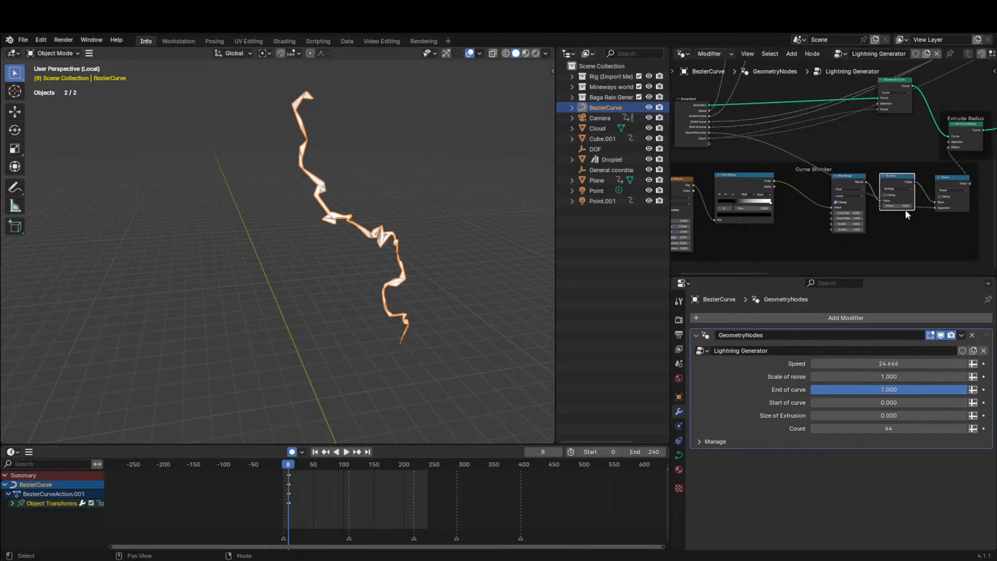
drag(941, 159, 948, 148)
middle_drag(778, 220, 837, 197)
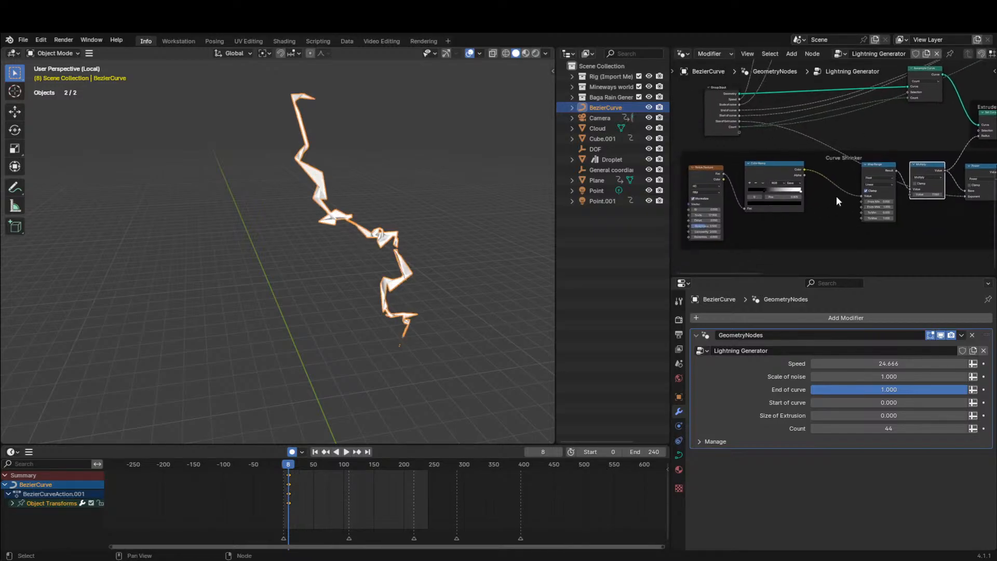
drag(767, 190, 762, 189)
Add a Spline Parameter node below the Curve Shrinker frame.
key(shift+a)
text(fac)
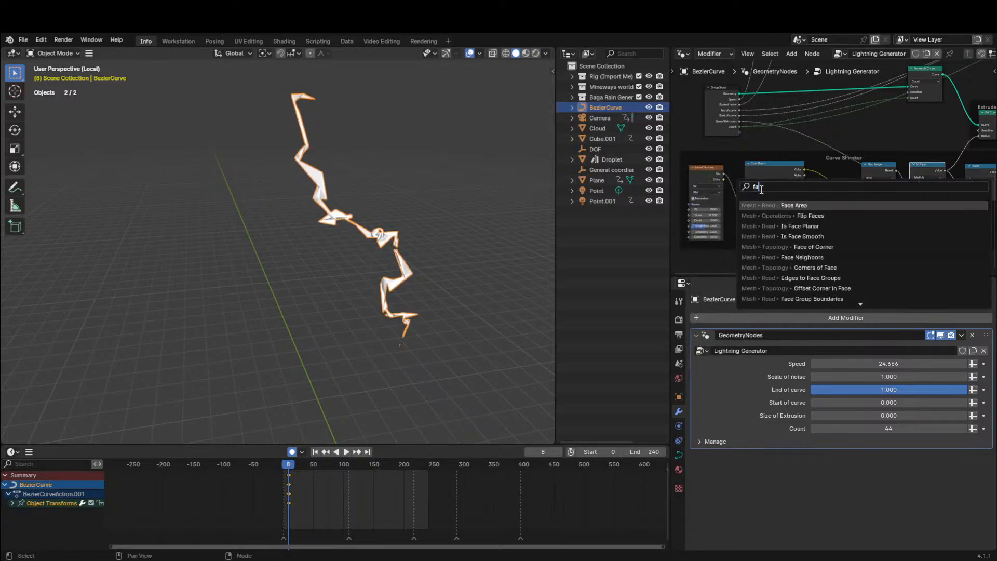
key(Escape)
scroll(774, 156, down, 2)
key(shift+a)
text(sp)
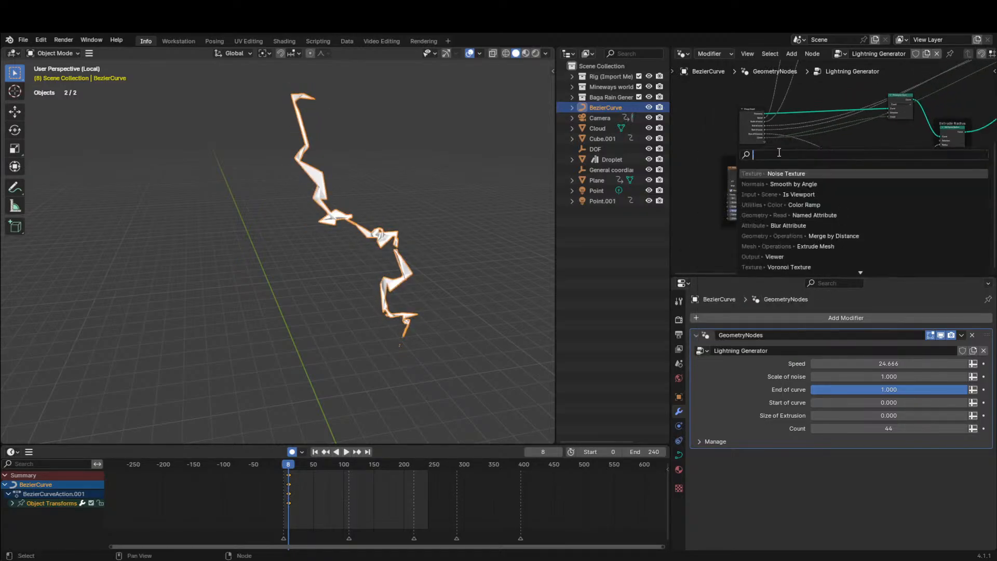
text(line par)
key(Return)
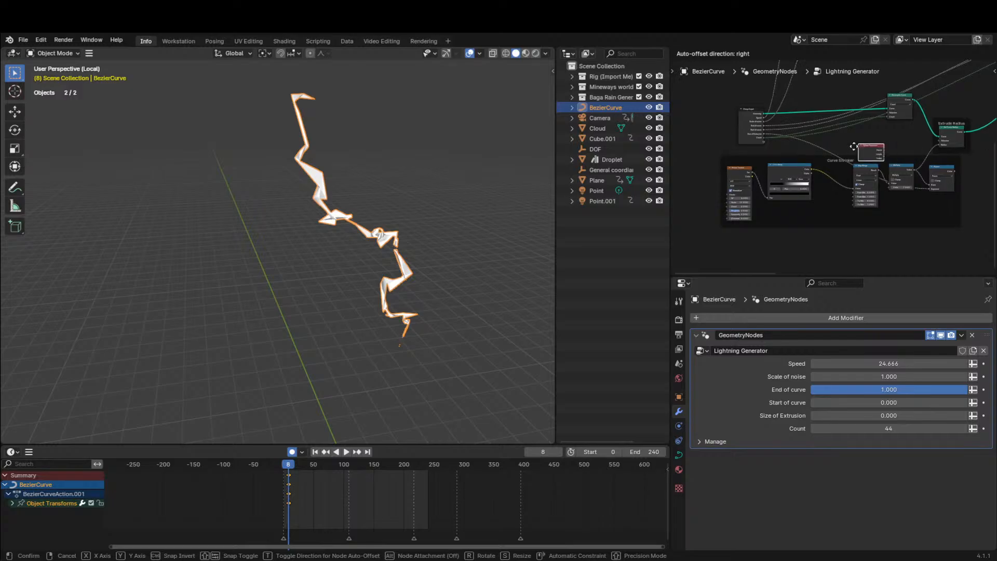
click(827, 242)
Duplicate the Multiply node onto the link to Set Curve Radius and connect the Spline Parameter's Factor to its second value.
scroll(887, 186, up, 4)
middle_drag(889, 188, 839, 139)
scroll(858, 179, up, 2)
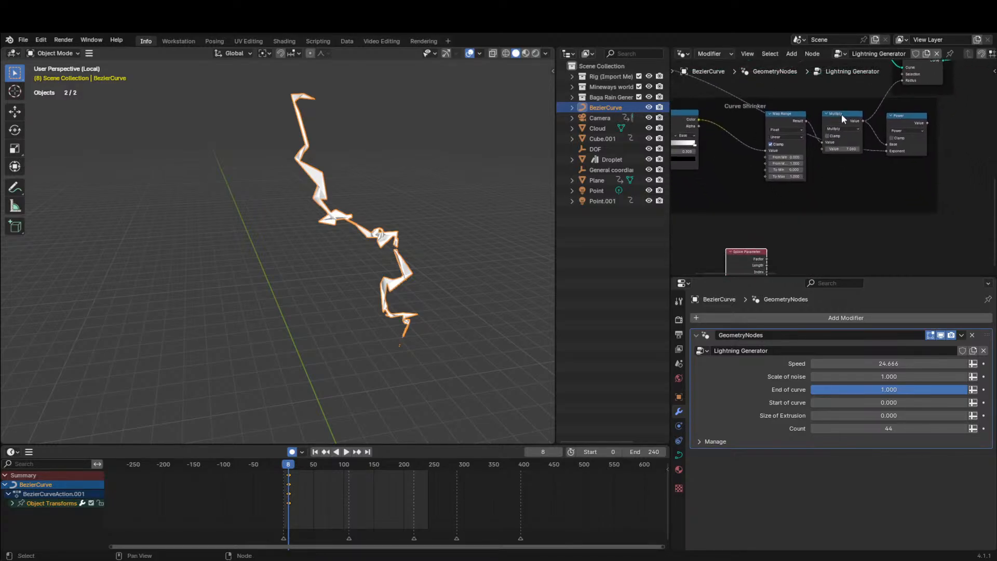
drag(839, 114, 819, 122)
key(shift+d)
click(874, 118)
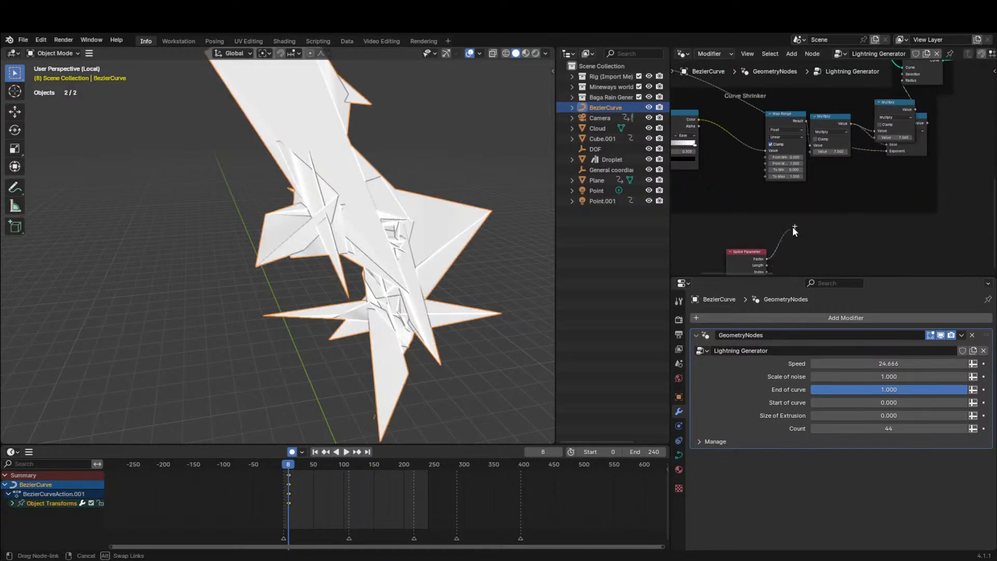
drag(875, 136, 877, 137)
scroll(867, 112, up, 1)
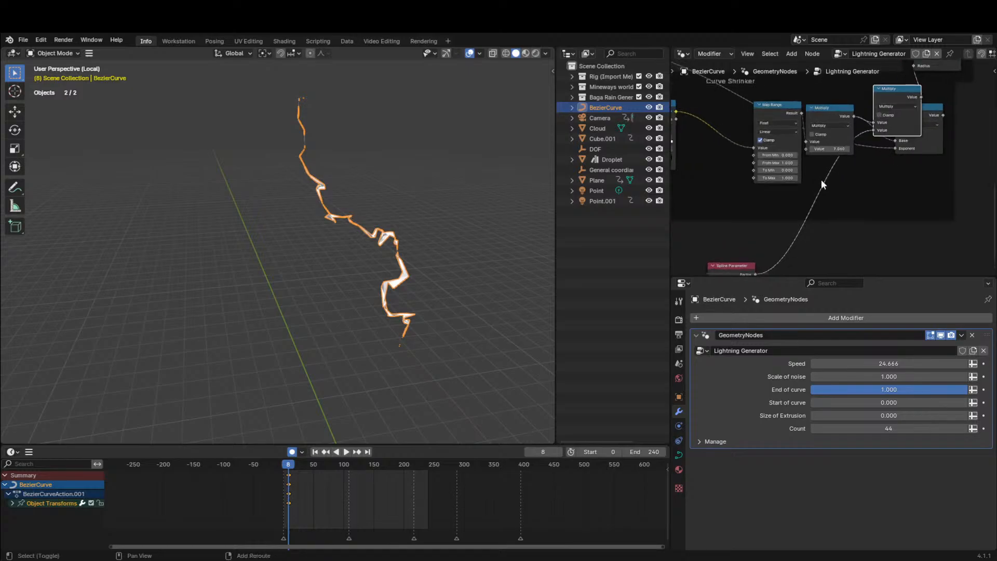
Insert a Color Ramp on the Spline Parameter's Factor link and flip it to run from white to black.
key(shift+a)
text(ramp)
click(804, 199)
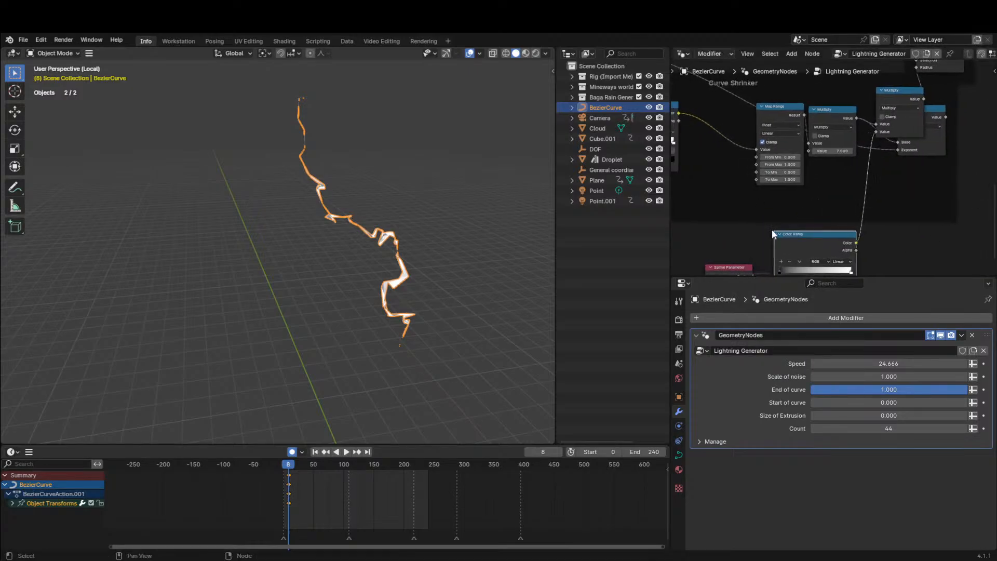
click(774, 175)
drag(810, 171, 859, 153)
Insert a duplicate Multiply node after the new Color Ramp, raise its value, and route the Power node into the final Multiply.
key(shift+a)
text(r)
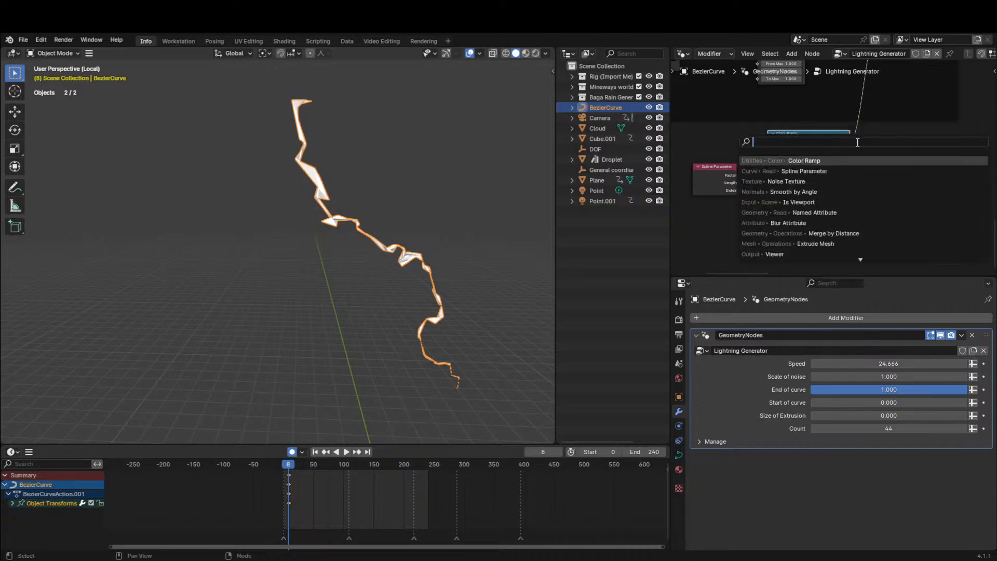
key(Escape)
middle_drag(877, 116, 853, 192)
key(shift+d)
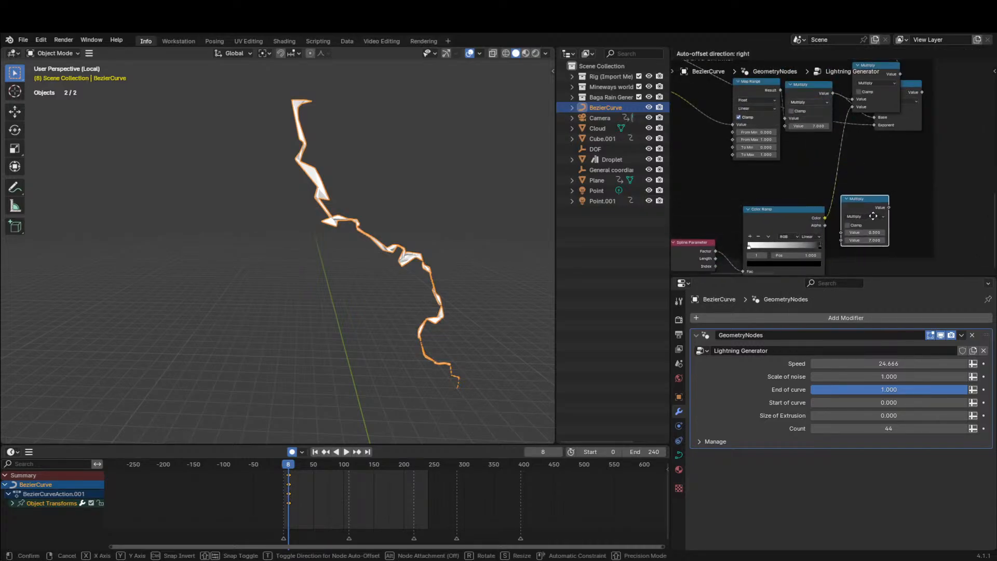
click(864, 189)
drag(876, 221, 846, 221)
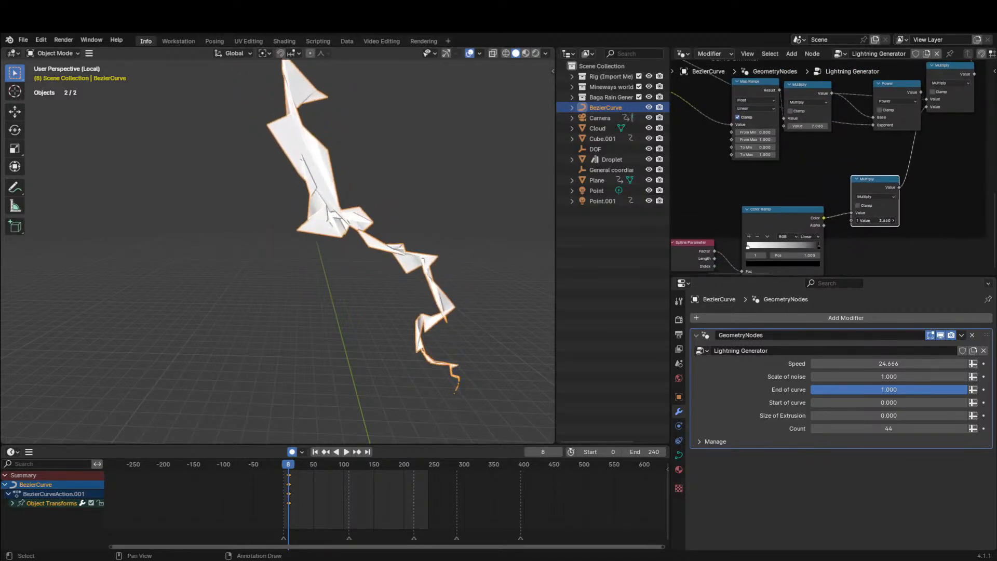
Try adjusting the Map Range node's From Min value in the Curve Shrinker frame.
middle_drag(425, 133, 454, 135)
middle_drag(769, 156, 932, 193)
mouse_move(914, 165)
mouse_down()
mouse_move(935, 165)
mouse_move(910, 165)
mouse_move(922, 164)
mouse_up()
right_click(934, 164)
right_click(922, 164)
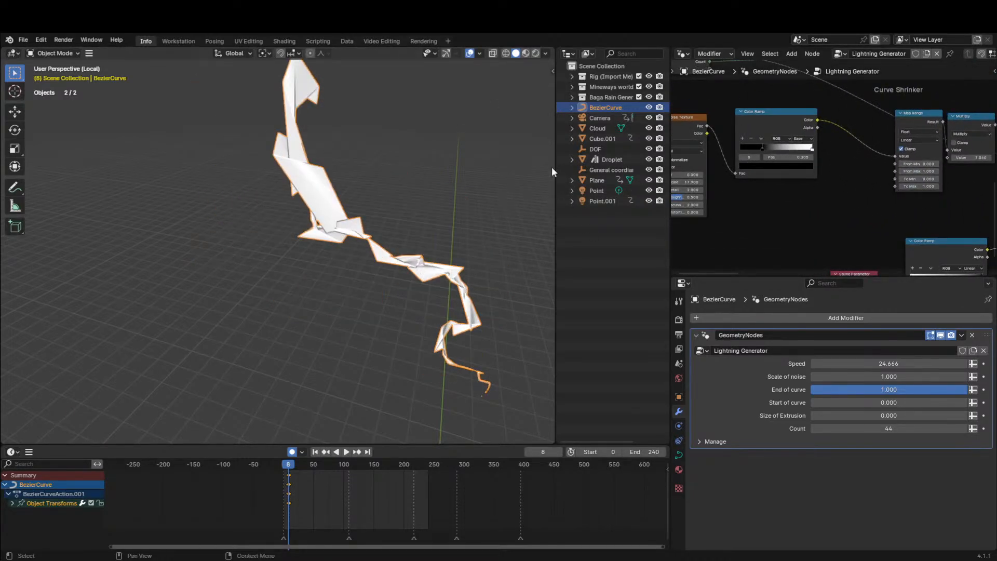
Switch the viewport to Rendered shading and leave local view to show the full scene through the camera.
click(538, 53)
click(423, 171)
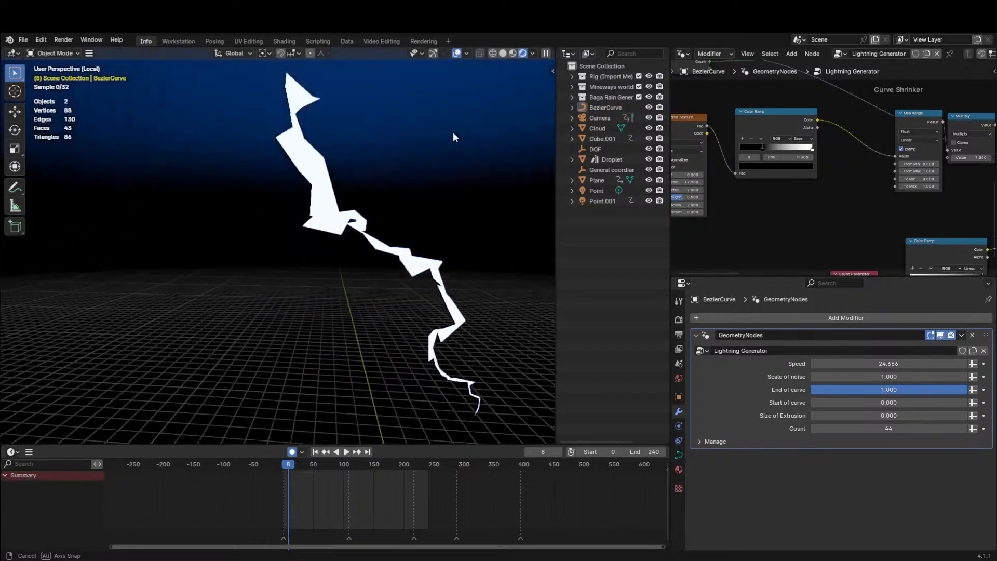
key(KP_Divide)
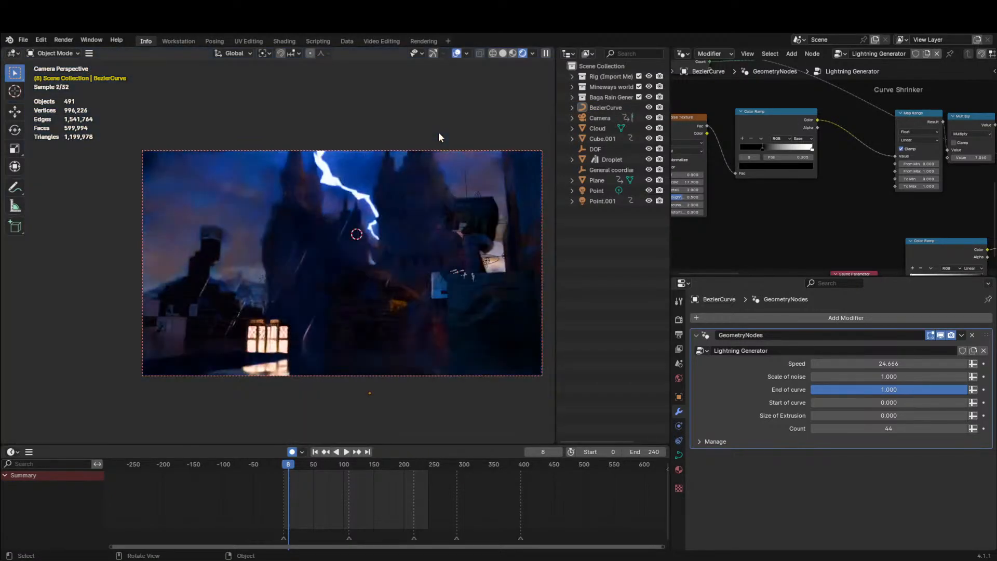
Set the value of the Multiply node after the Spline Parameter's Color Ramp to 2.
middle_drag(875, 152, 745, 65)
scroll(744, 65, up, 1)
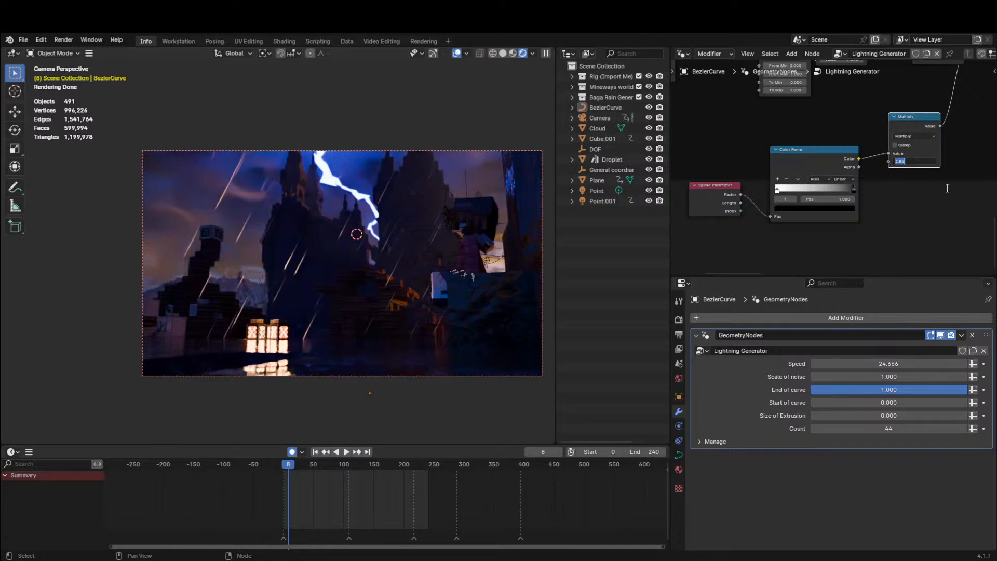
key(Return)
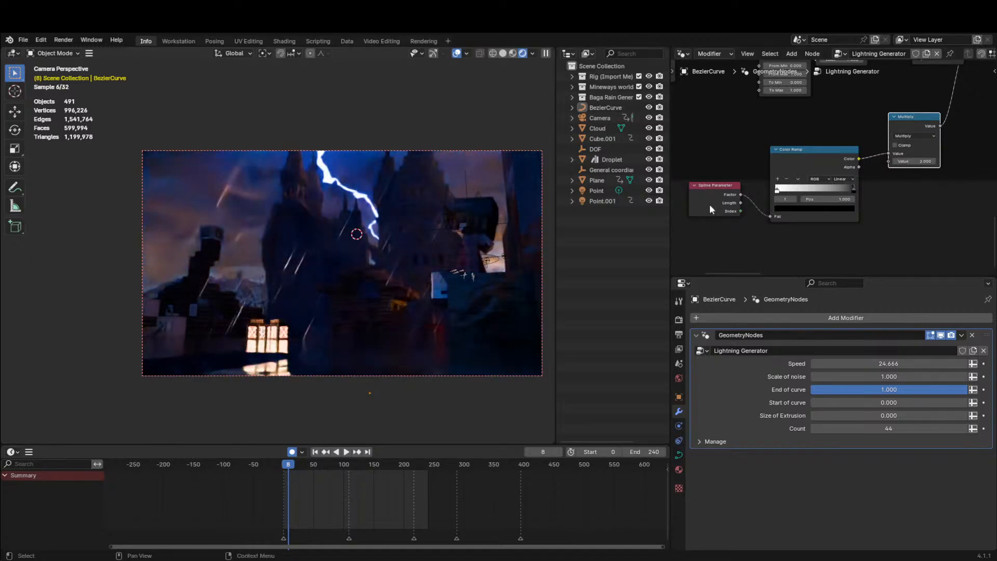
Select the lightning bolt and set its Shock material's Emission strength to 1000.
click(338, 181)
click(338, 180)
click(336, 182)
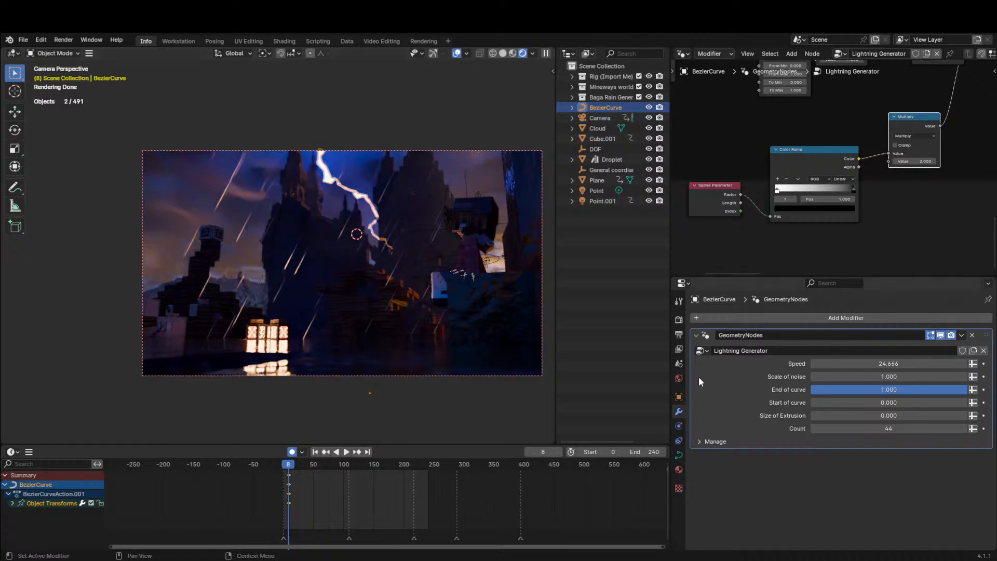
click(678, 470)
click(881, 441)
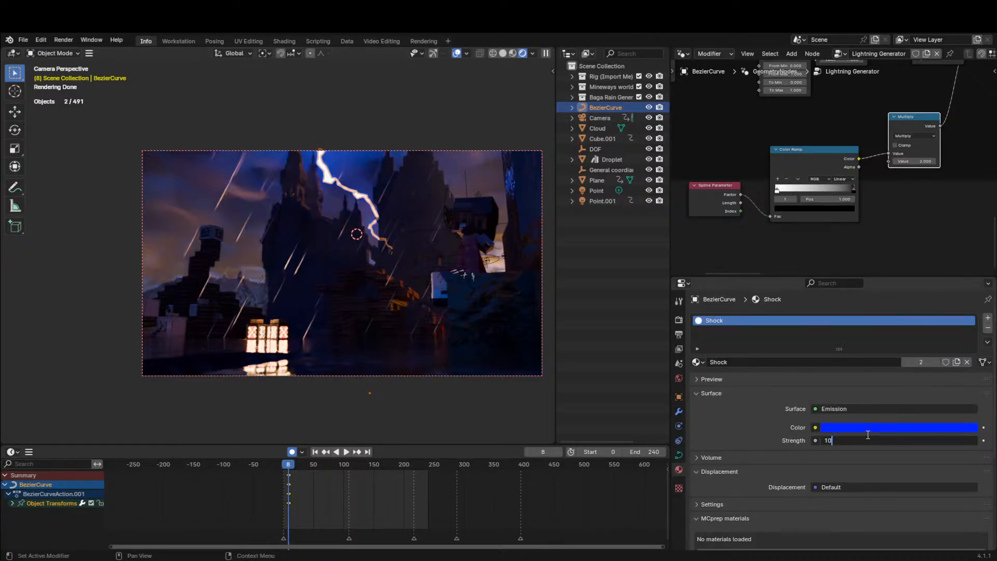
text(1000)
key(Return)
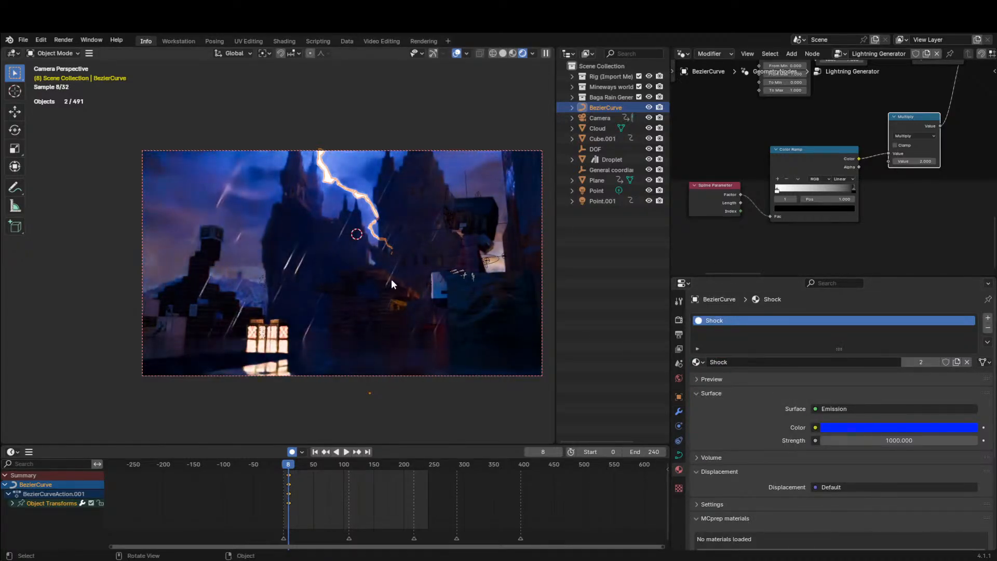
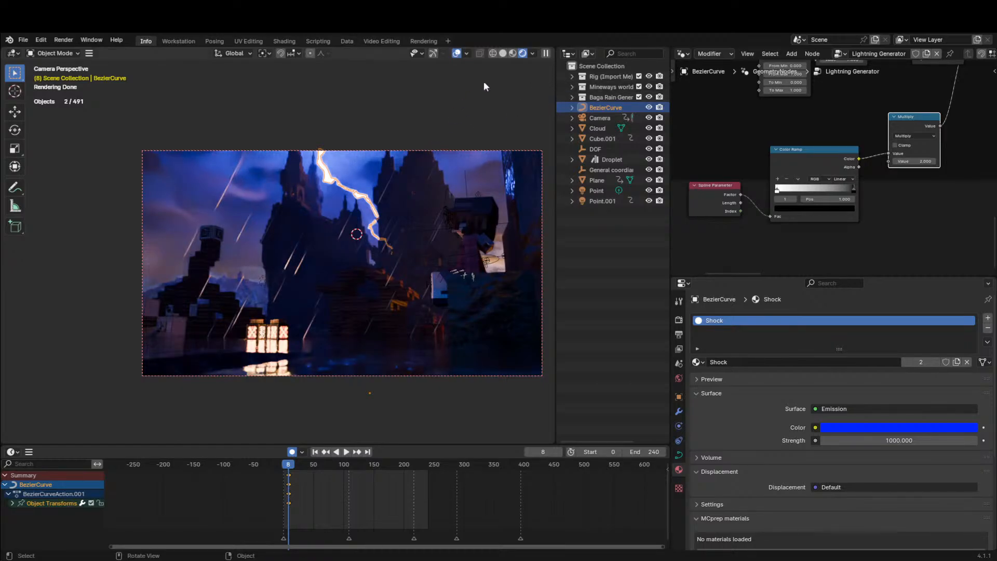
In solid shading, select the lightning curve and move its topmost control point higher above the castle.
click(503, 53)
mouse_move(427, 125)
middle_down()
mouse_move(338, 193)
mouse_move(275, 168)
middle_up()
click(263, 175)
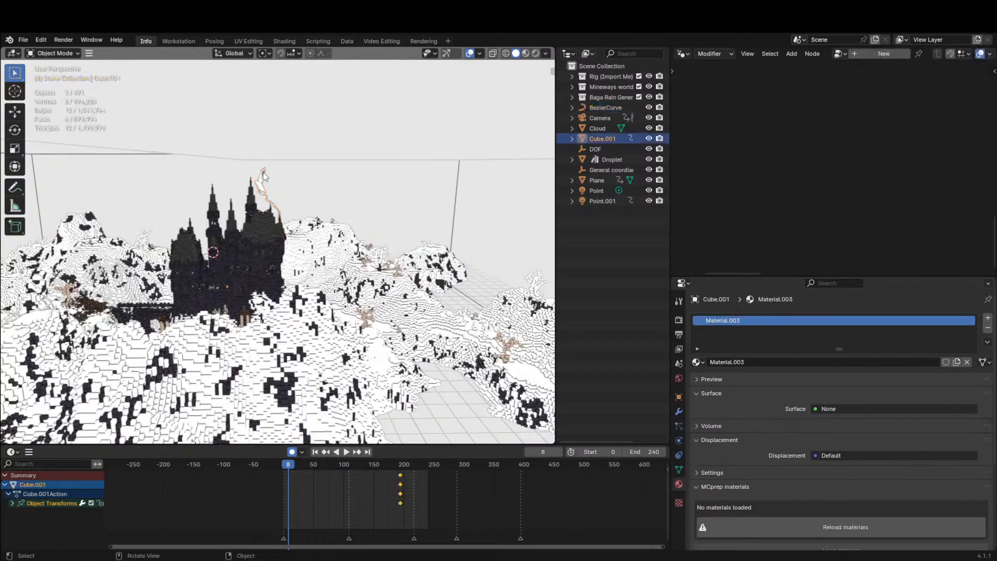
key(Tab)
key(Tab)
click(263, 172)
key(Tab)
click(264, 168)
key(g)
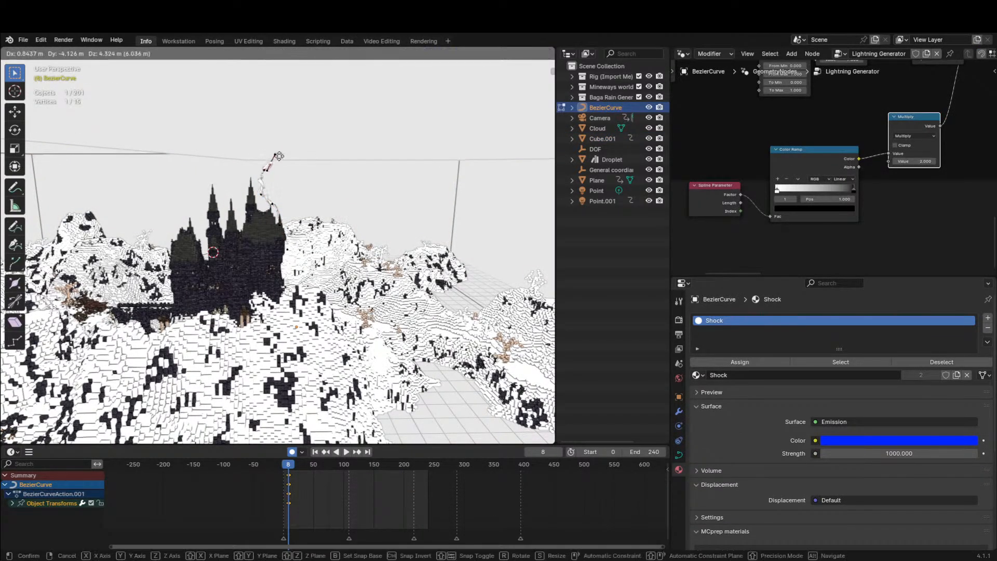
click(280, 151)
Extrude several more control points from the top end of the lightning curve, zigzagging across the sky.
middle_drag(283, 111, 312, 138)
key(e)
click(451, 131)
key(e)
click(383, 113)
middle_drag(383, 113, 273, 130)
key(e)
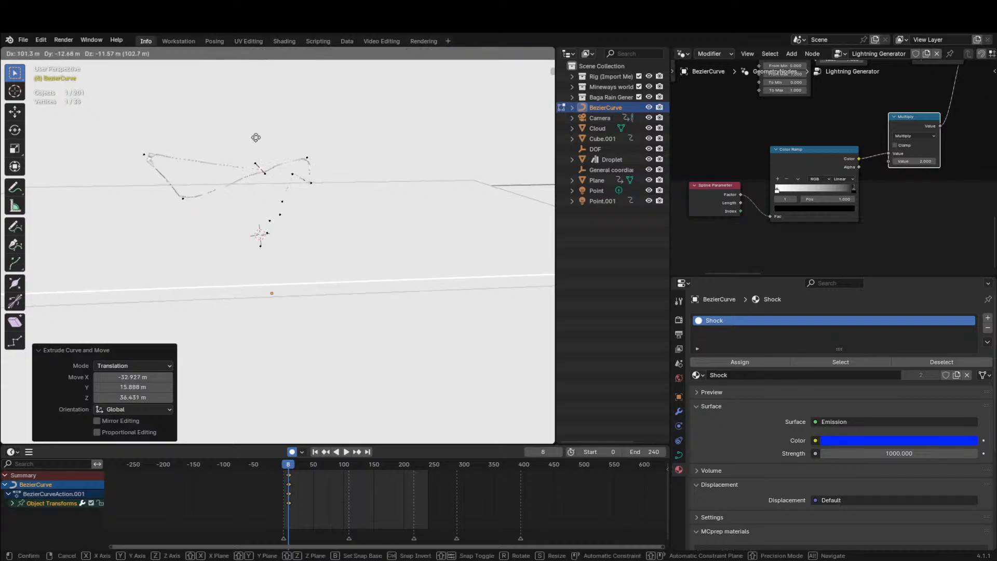
click(452, 130)
In the rendered camera view, move the curve's point at the far left of the sky about -18.6 m X, -1.7 m Y and 22.5 m Z.
key(Tab)
key(KP_0)
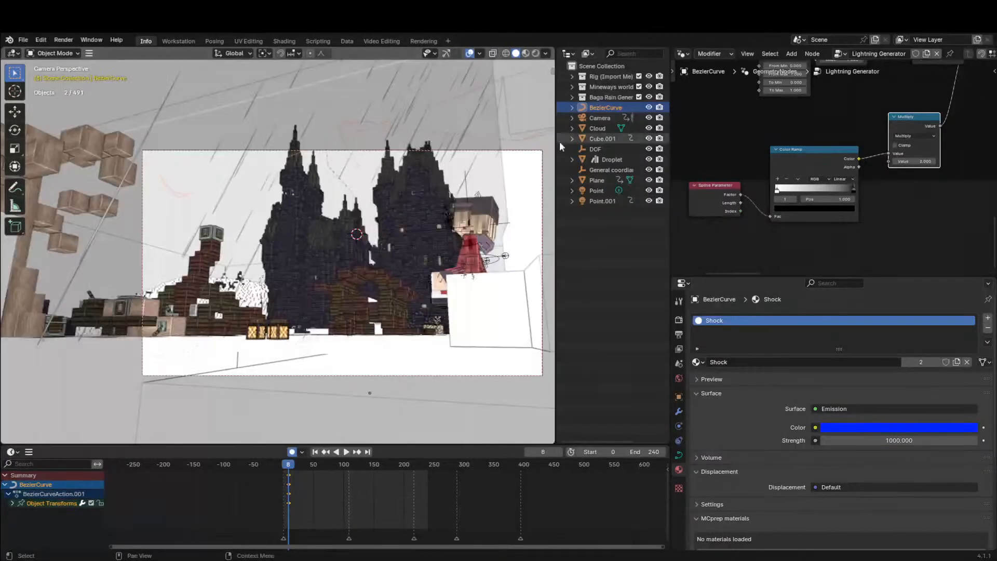
click(535, 53)
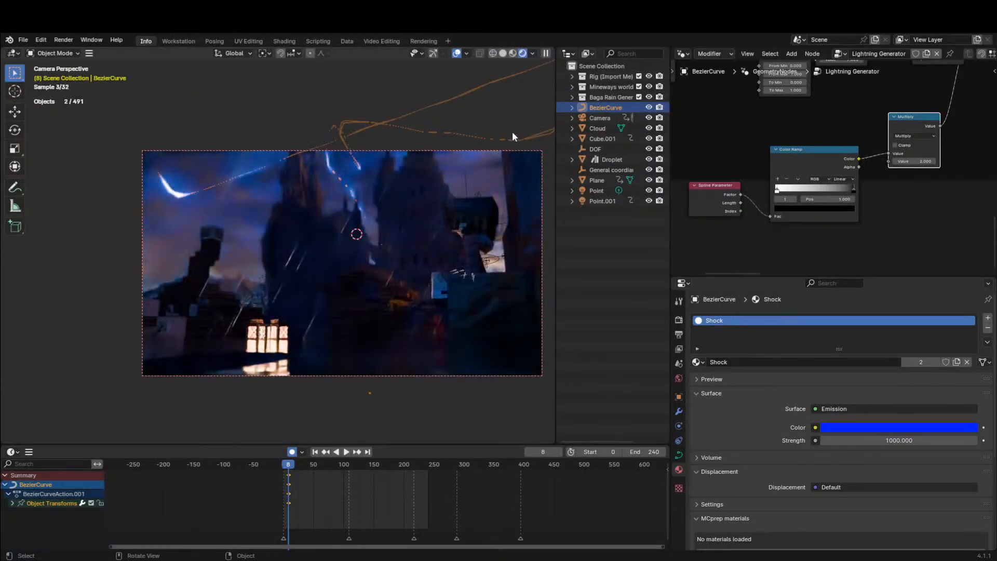
key(Tab)
key(g)
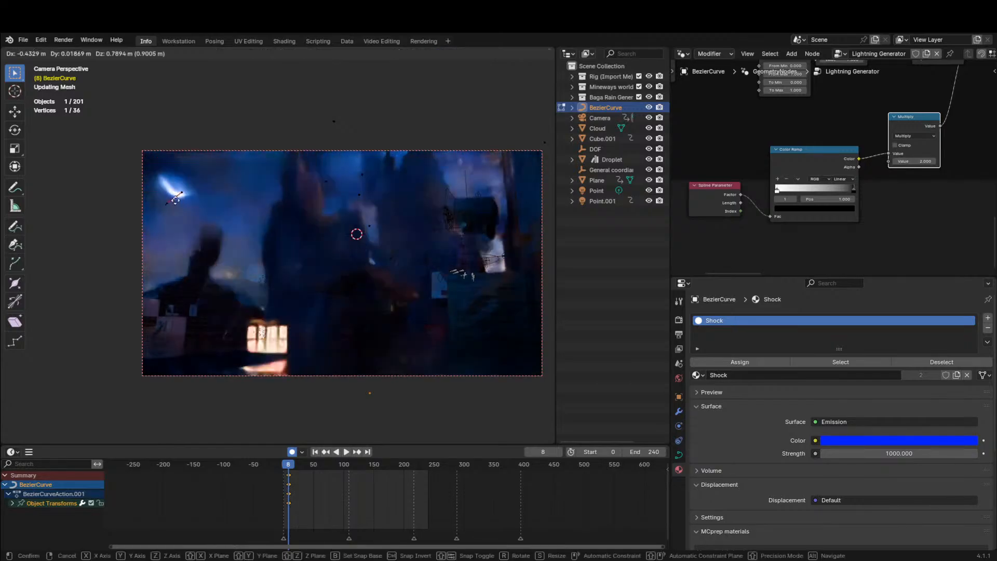
click(198, 172)
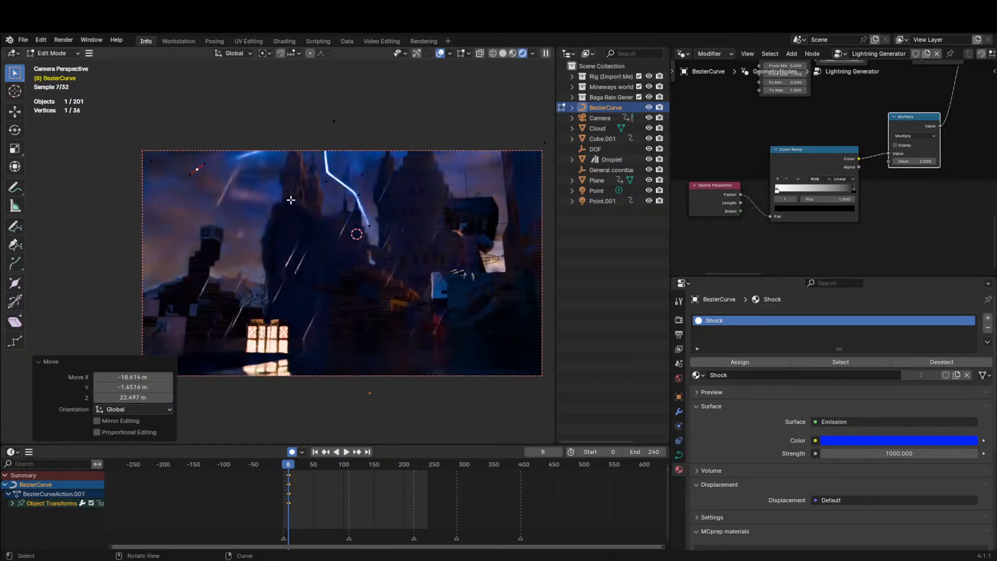
key(Tab)
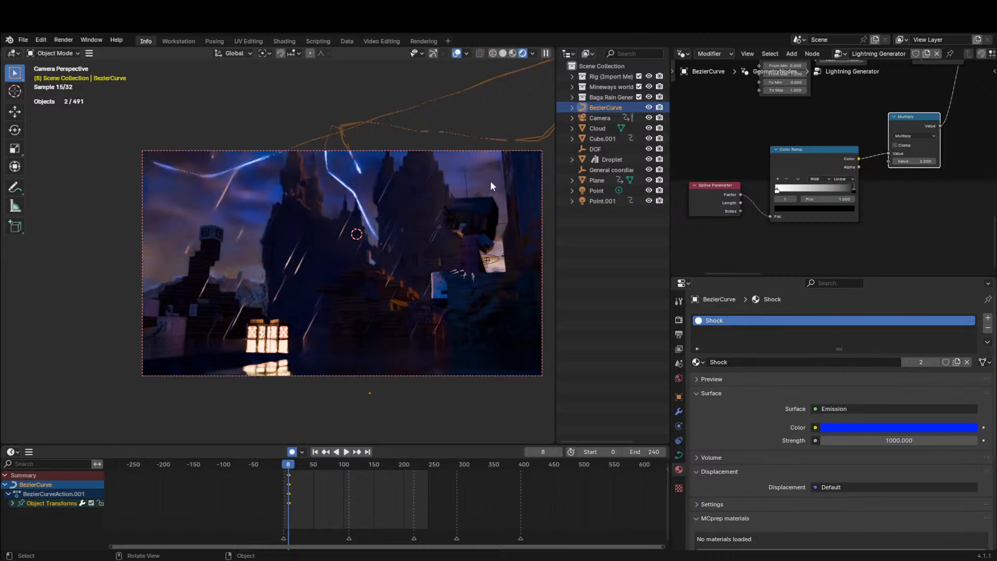
Move the curve's control point between the castle towers about -18.2 m X, -4.5 m Y and 8.4 m Z.
key(Tab)
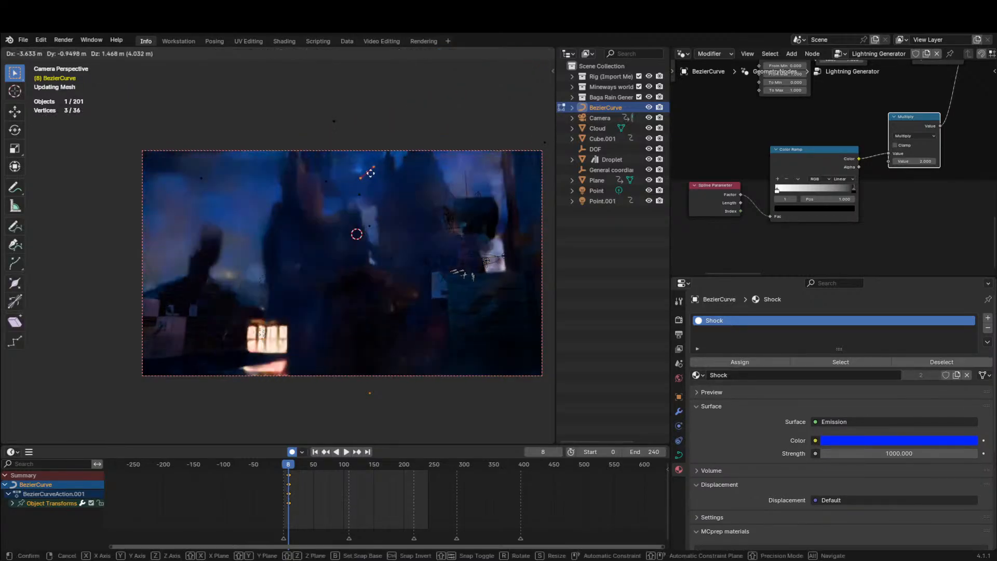
key(g)
click(394, 159)
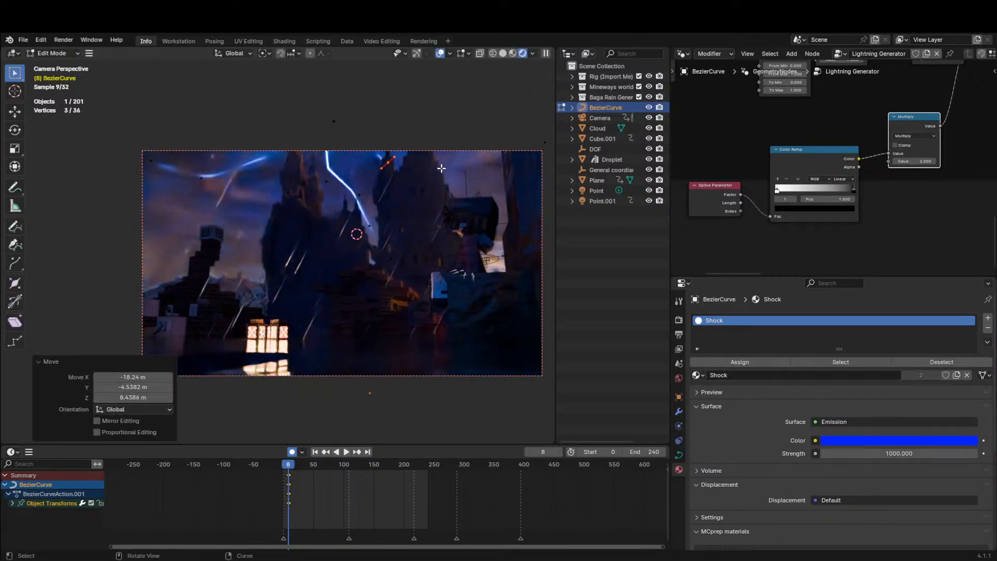
key(Tab)
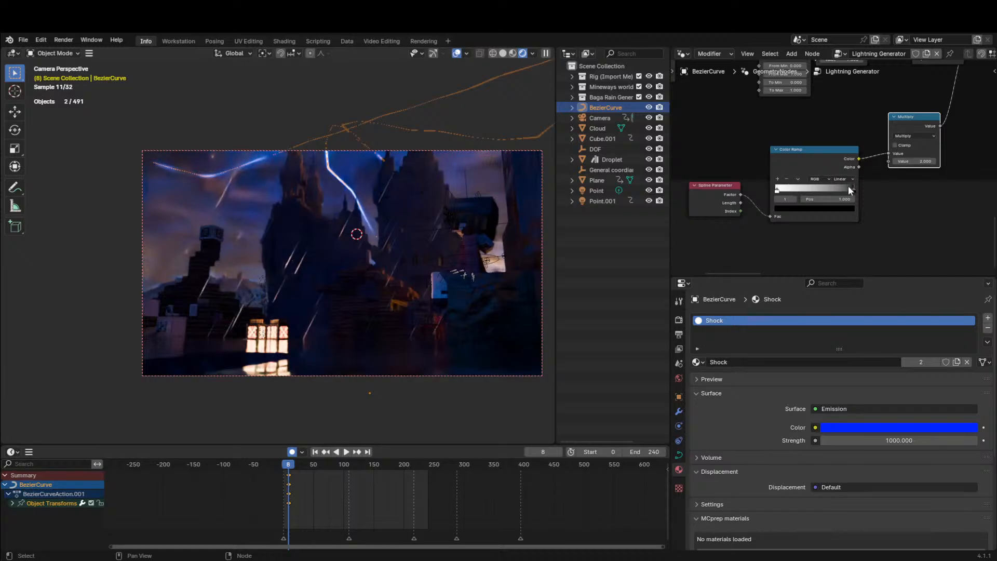
Shift the white stop of the Color Ramp fed by Spline Parameter close to the black stop at the gradient's end.
drag(777, 190, 846, 192)
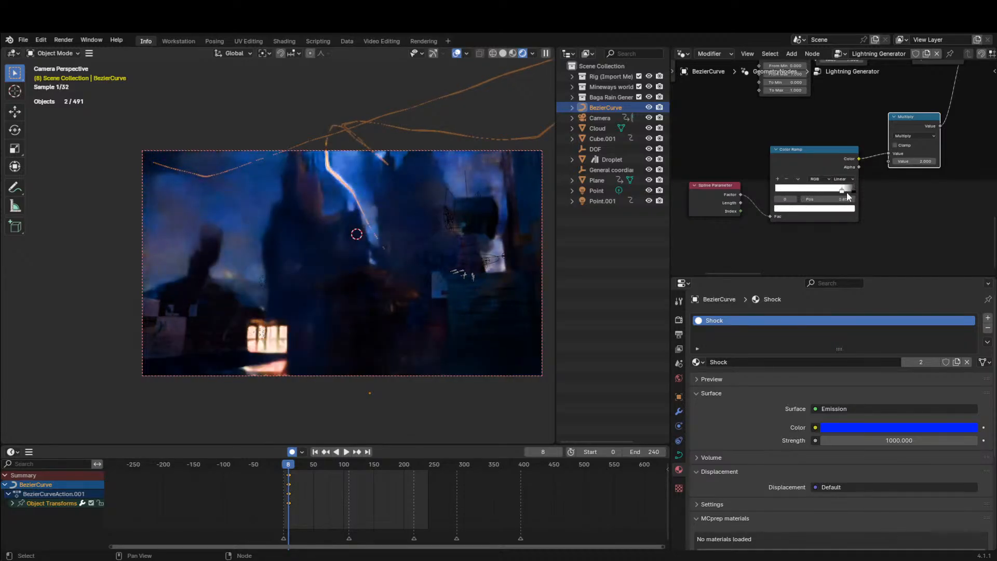
Examine the Lightning Generator node tree, from the Color Ramp through Extrude Radius and Curve Shrinker back to the Group Input.
middle_drag(766, 164, 744, 264)
middle_drag(838, 181, 995, 193)
middle_drag(696, 188, 750, 191)
mouse_move(719, 200)
mouse_down()
mouse_move(742, 199)
mouse_move(719, 203)
mouse_up()
scroll(720, 205, down, 6)
middle_drag(757, 213, 681, 133)
scroll(779, 165, up, 6)
middle_drag(854, 184, 849, 98)
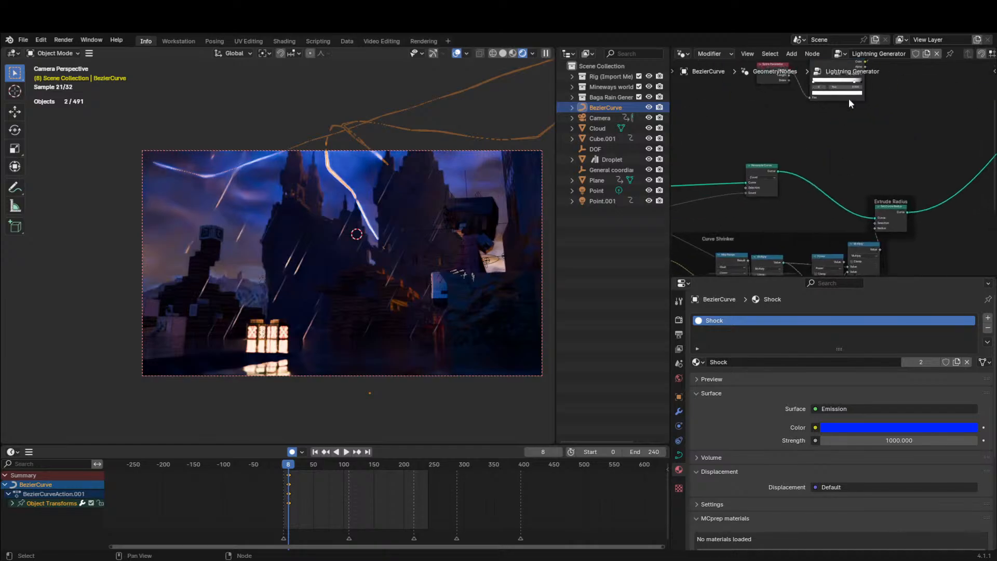
scroll(848, 178, up, 4)
scroll(723, 179, up, 2)
middle_drag(725, 180, 721, 95)
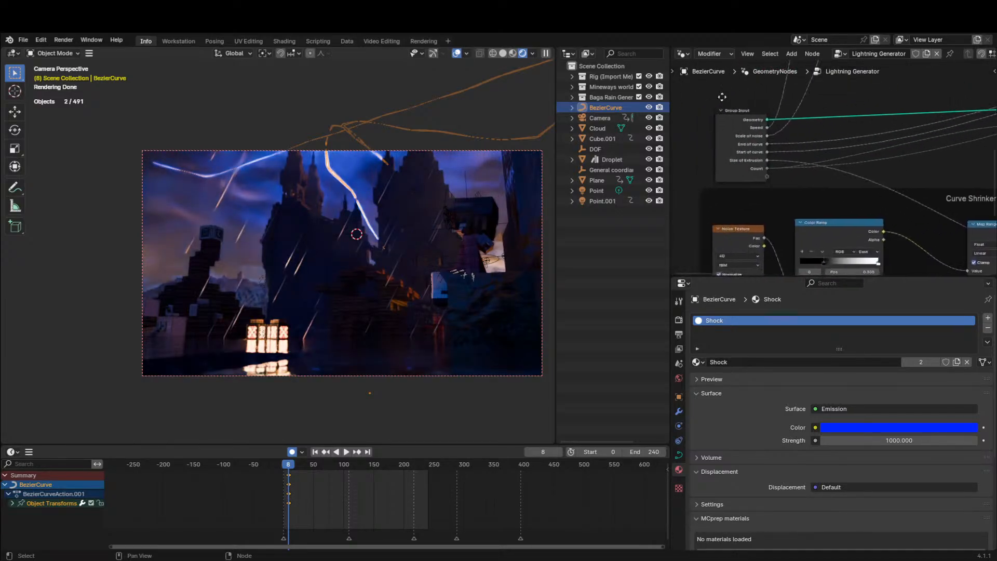
Set the Lightning Generator modifier's Count to 148 and hide the viewport overlays.
click(680, 319)
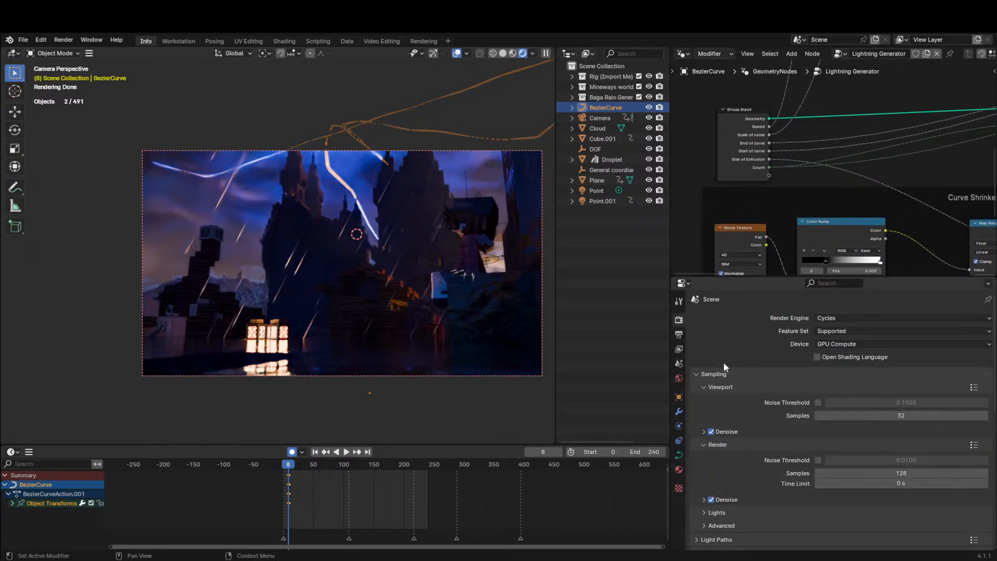
click(679, 412)
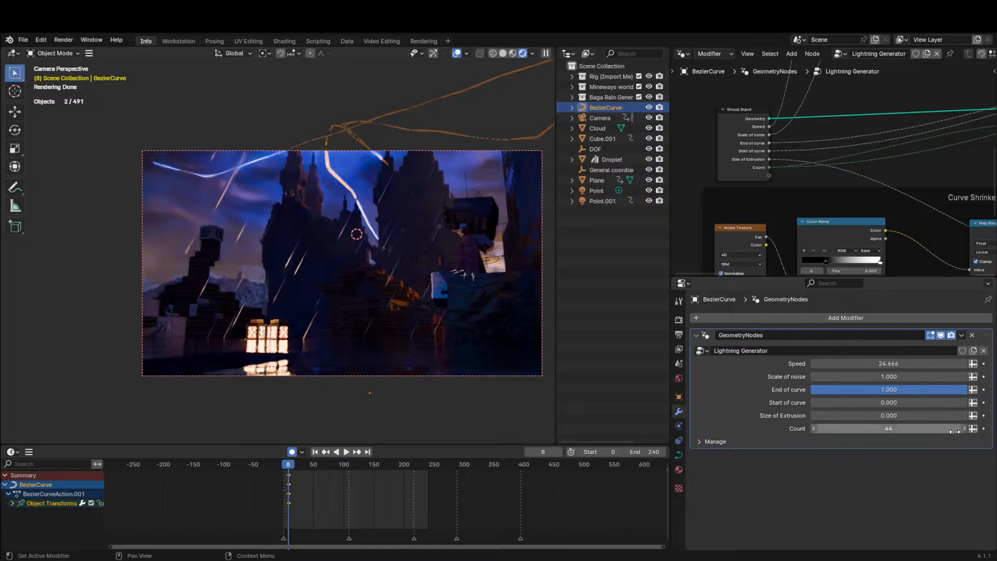
click(963, 431)
drag(964, 430, 996, 430)
click(456, 54)
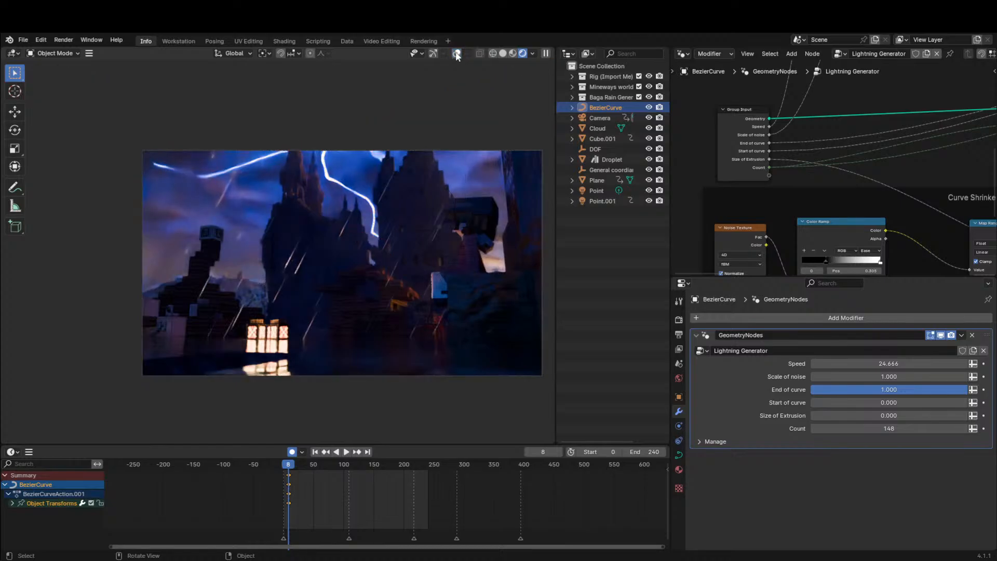
With overlays shown, move the curve's left sky control point about -13.1 m X, -2.8 m Y and 8.3 m Z.
key(Tab)
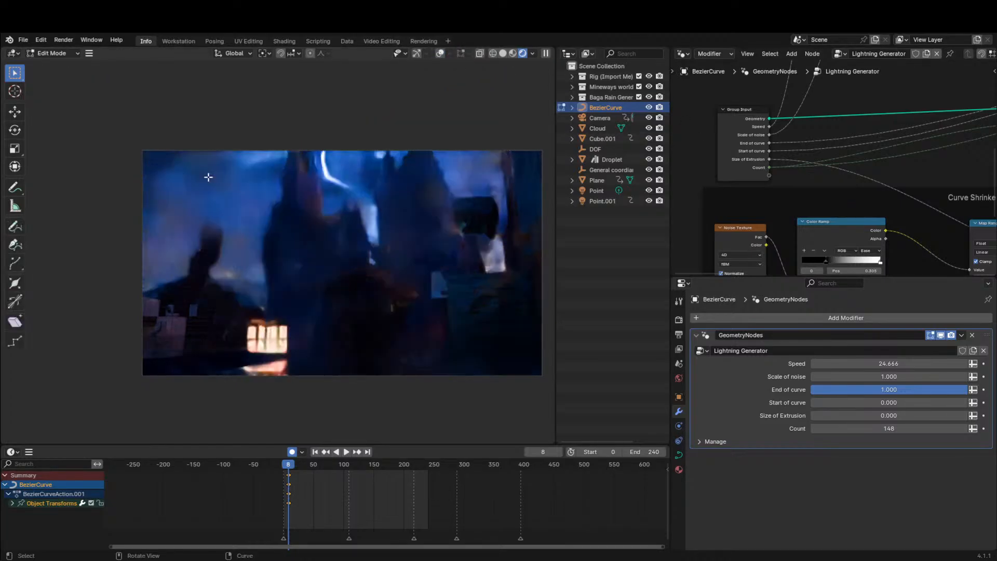
click(441, 54)
click(202, 180)
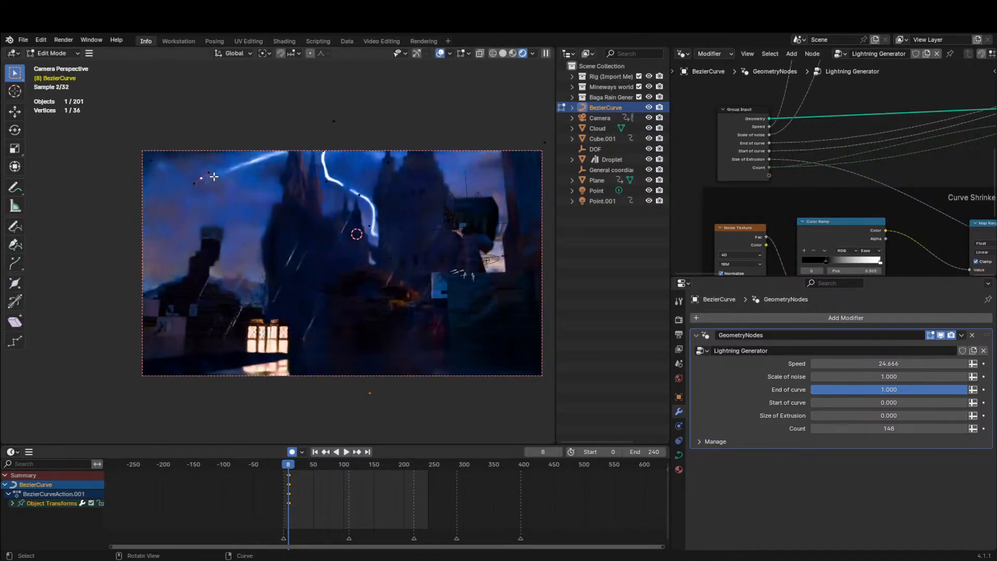
key(g)
click(238, 163)
Move the same point about -15 m X, -83.7 m Y and -1.7 m Z from a free view, then adjust it beside the left tower in camera view.
middle_drag(243, 174, 368, 203)
scroll(368, 203, down, 8)
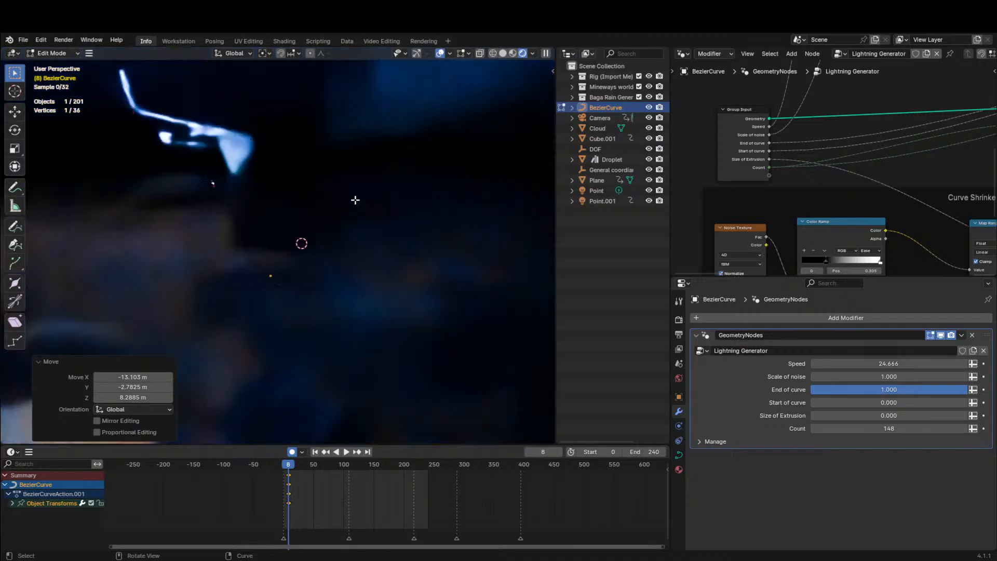
key(g)
click(285, 206)
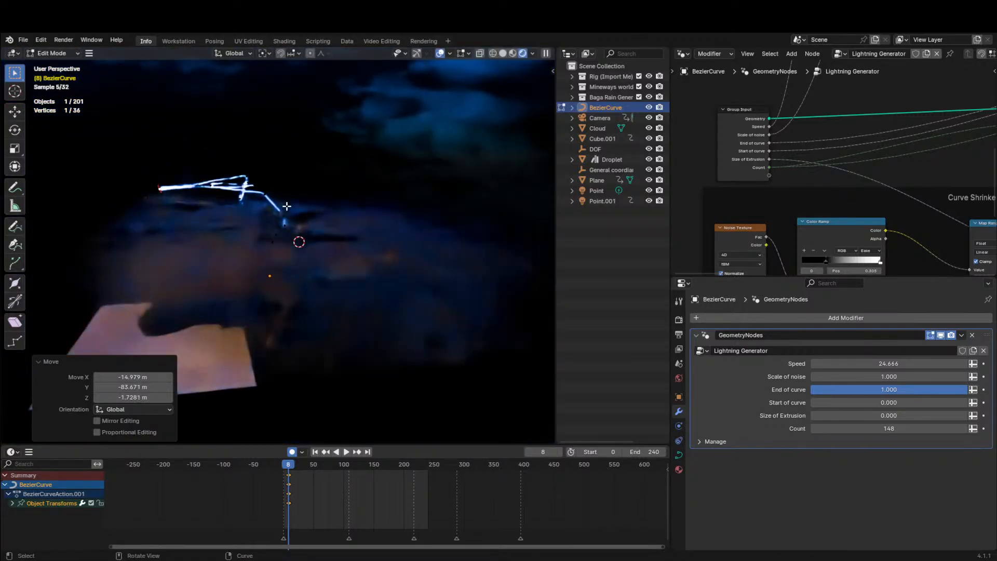
scroll(285, 206, up, 6)
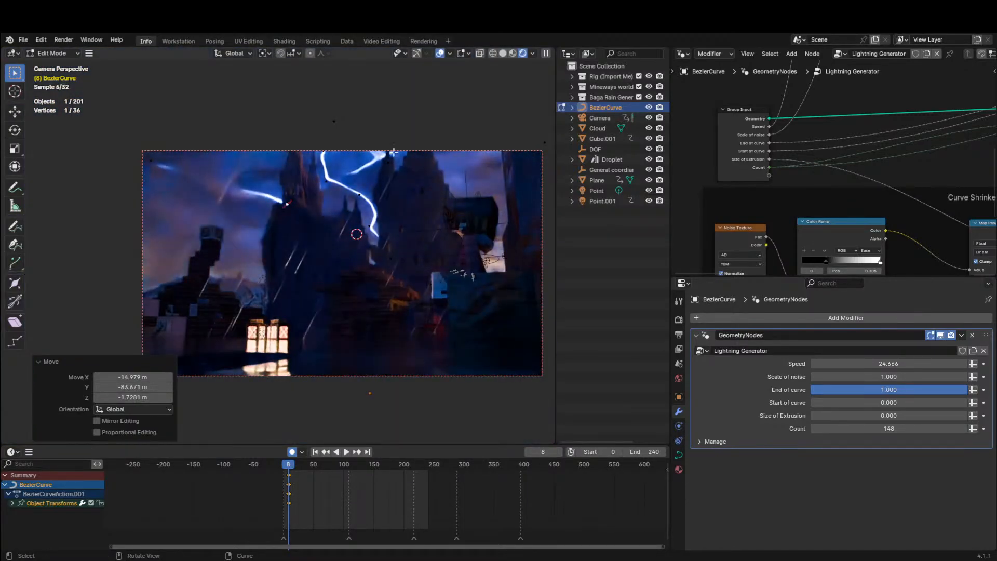
key(g)
click(338, 183)
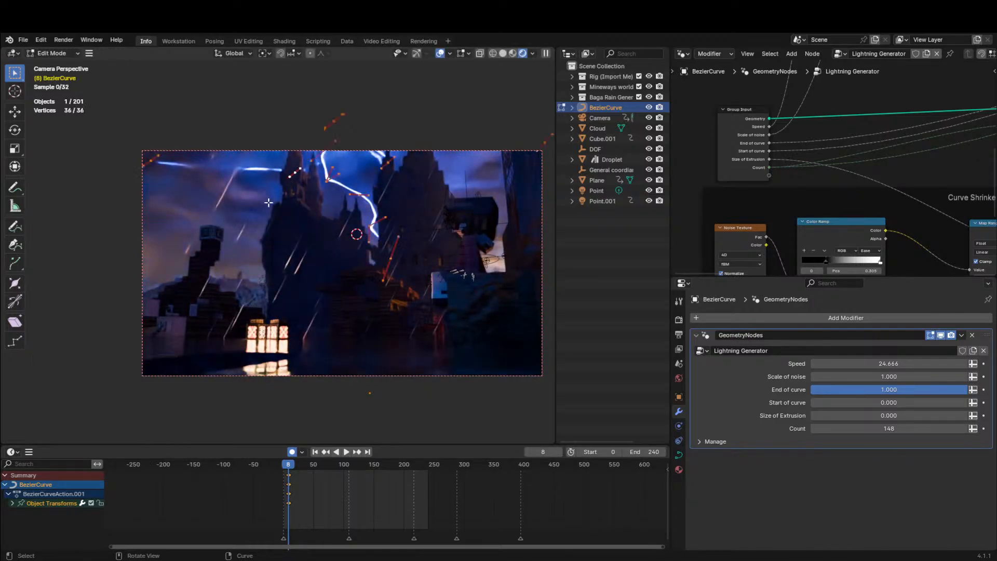
Move the curve's leftmost end point onto the upper edge of the camera frame and finish editing the curve.
scroll(342, 180, down, 2)
key(g)
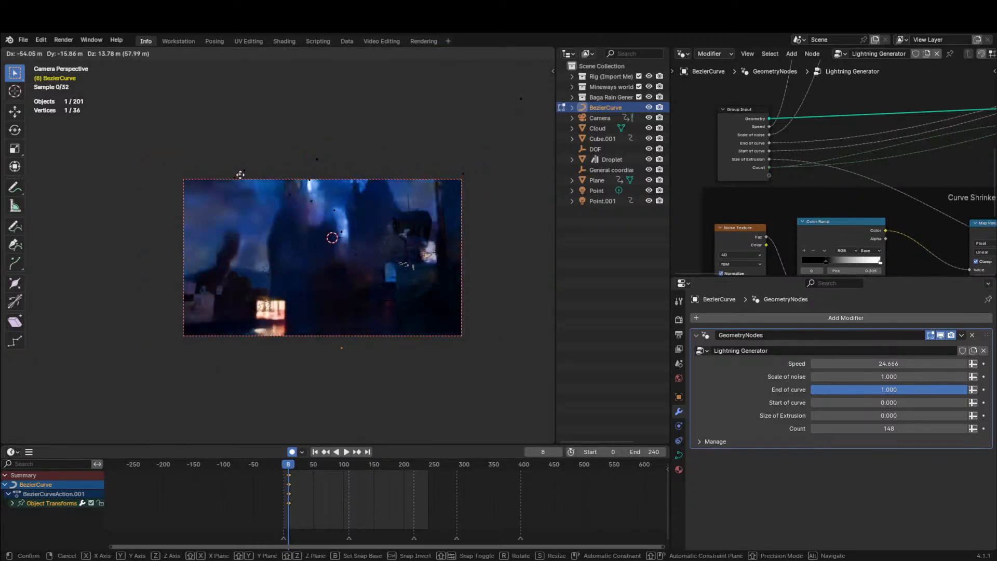
click(241, 179)
key(Tab)
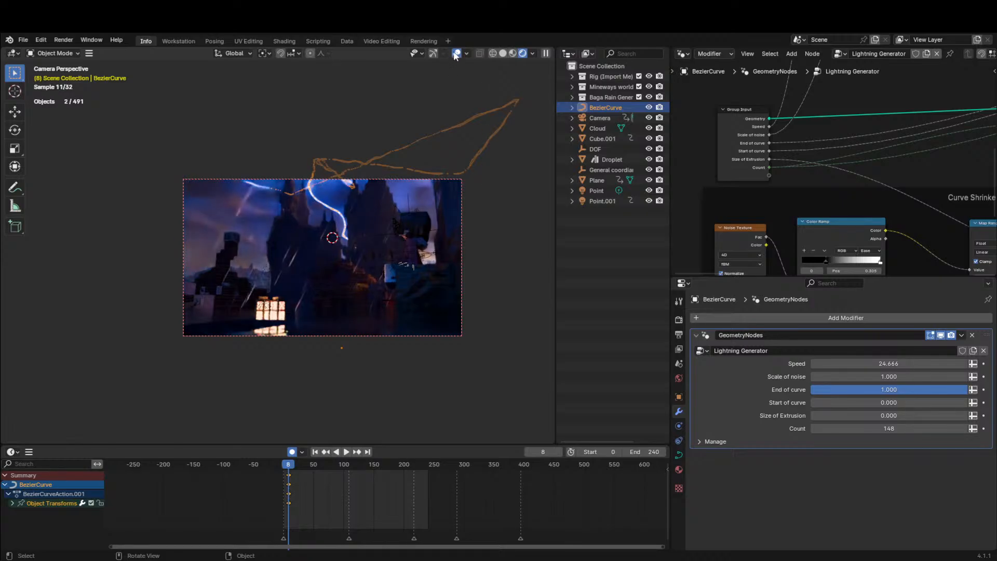
Hide the viewport overlays and save the Blender file.
click(456, 54)
key(ctrl+s)
scroll(374, 239, up, 3)
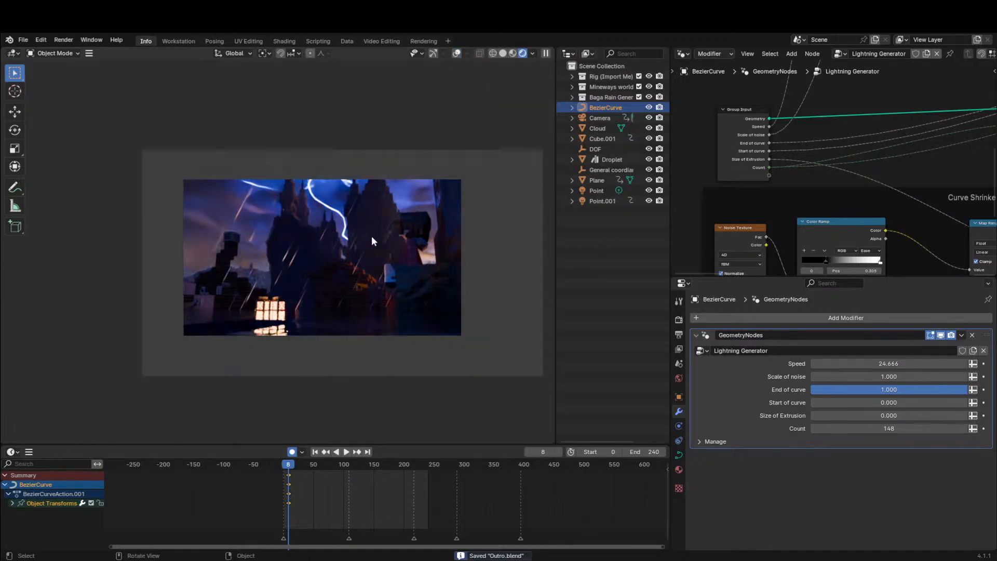
Set the Lightning Generator modifier's Scale of noise to 2.
mouse_move(893, 430)
mouse_down()
mouse_move(818, 429)
mouse_move(893, 430)
mouse_move(903, 415)
mouse_move(934, 416)
mouse_move(885, 416)
mouse_up()
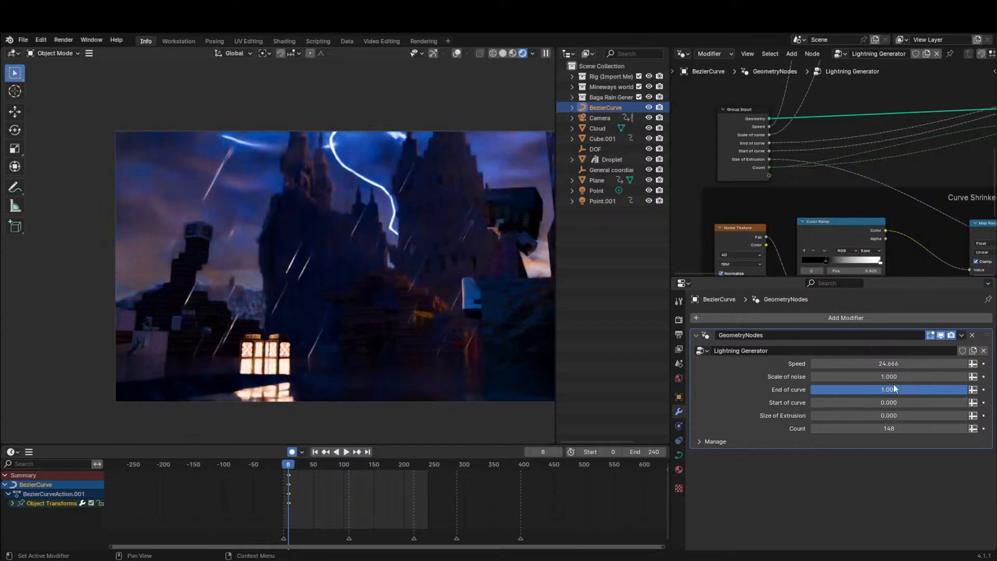
mouse_move(889, 376)
mouse_down()
mouse_move(911, 376)
mouse_move(889, 376)
mouse_up()
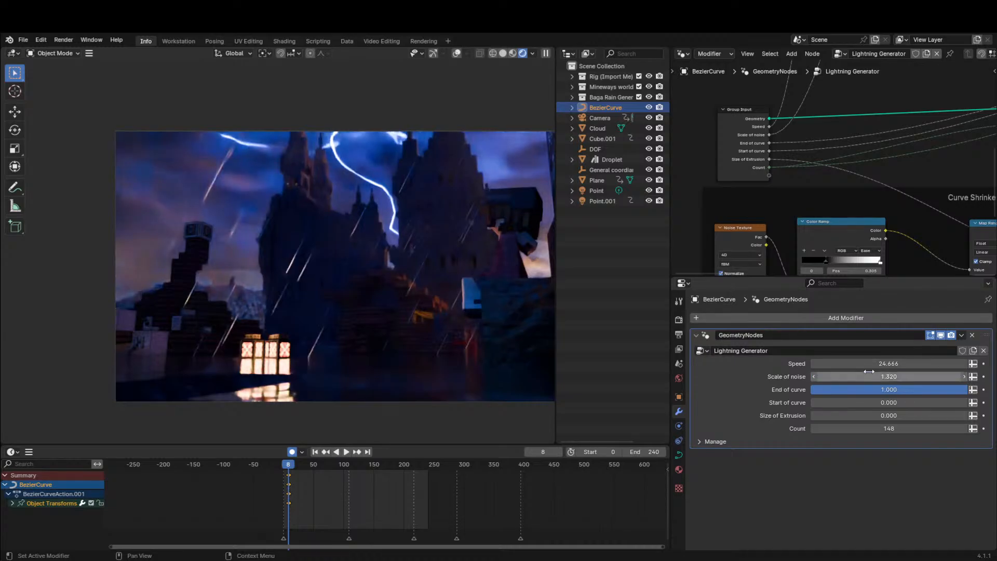
double_click(872, 375)
text(2)
key(Return)
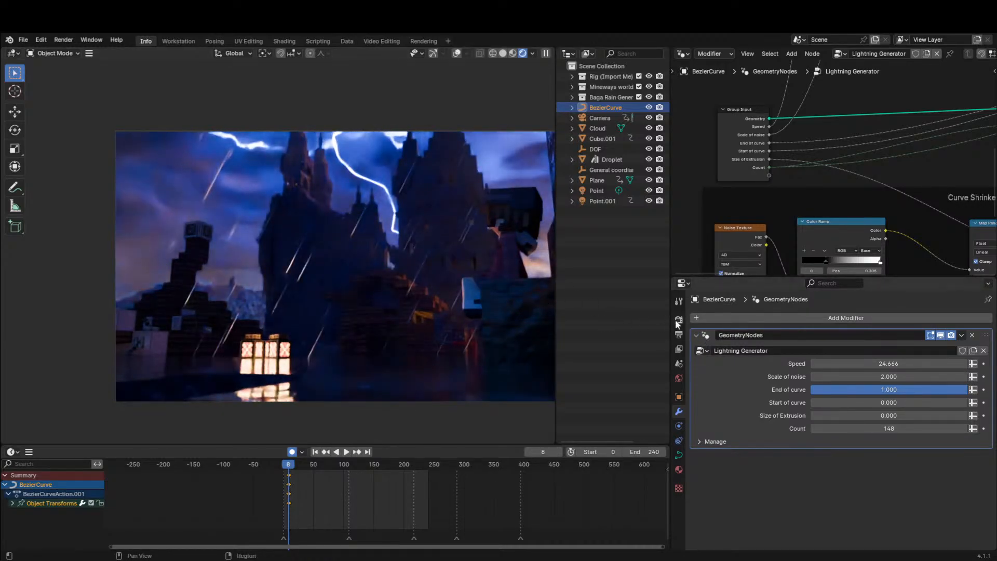
Try raising the maximum Volume bounces to 39 in the Cycles light path settings.
click(679, 319)
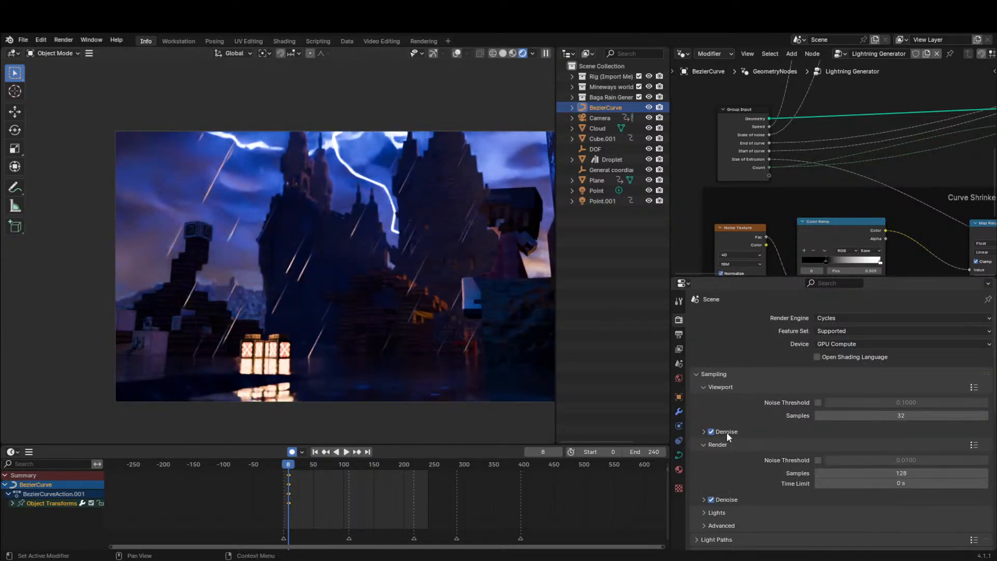
click(722, 388)
click(719, 400)
click(720, 440)
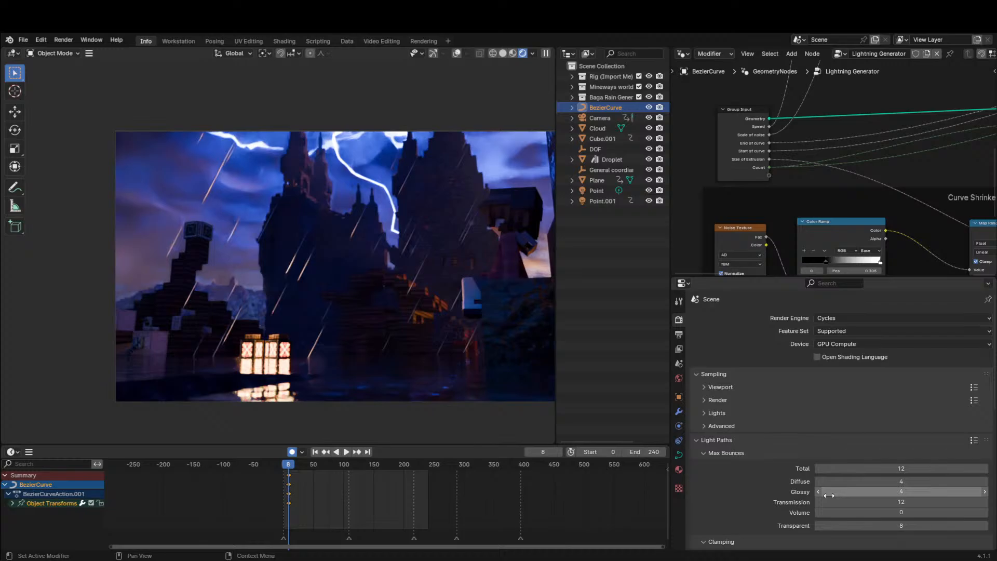
click(984, 513)
right_click(984, 514)
click(926, 493)
click(984, 513)
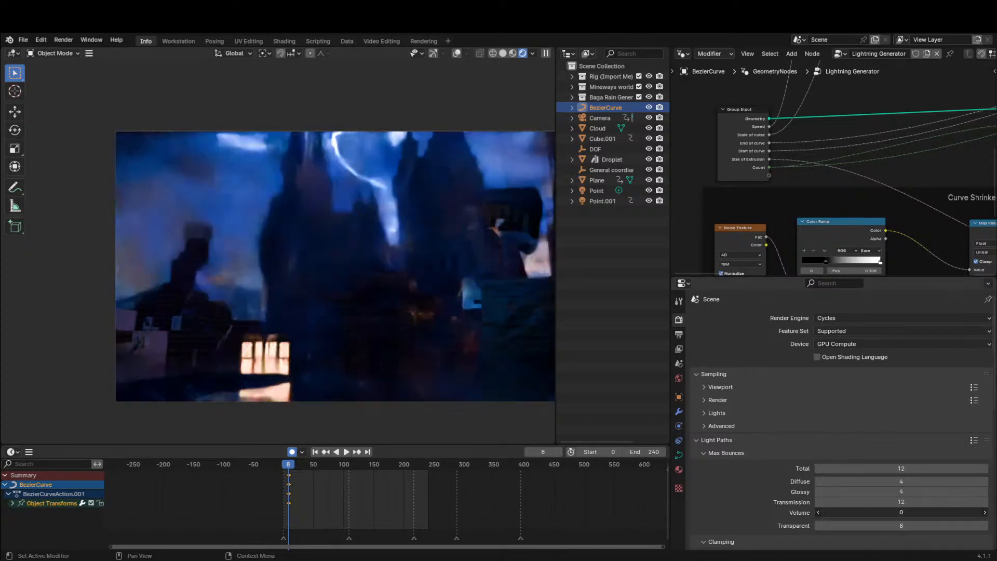
drag(971, 514, 981, 521)
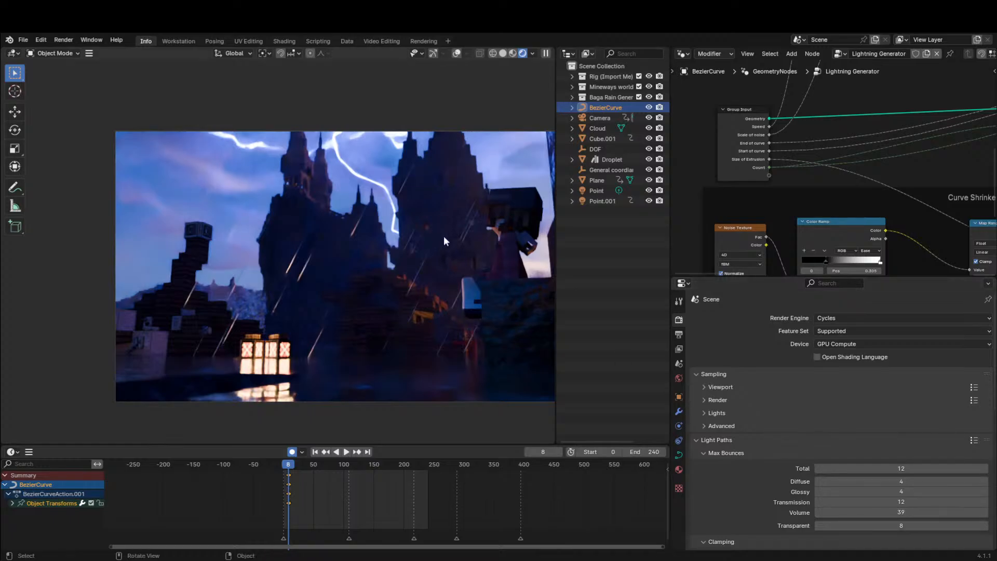
Hide the lightning curve in the viewport and set the maximum Volume bounces to 0.
key(h)
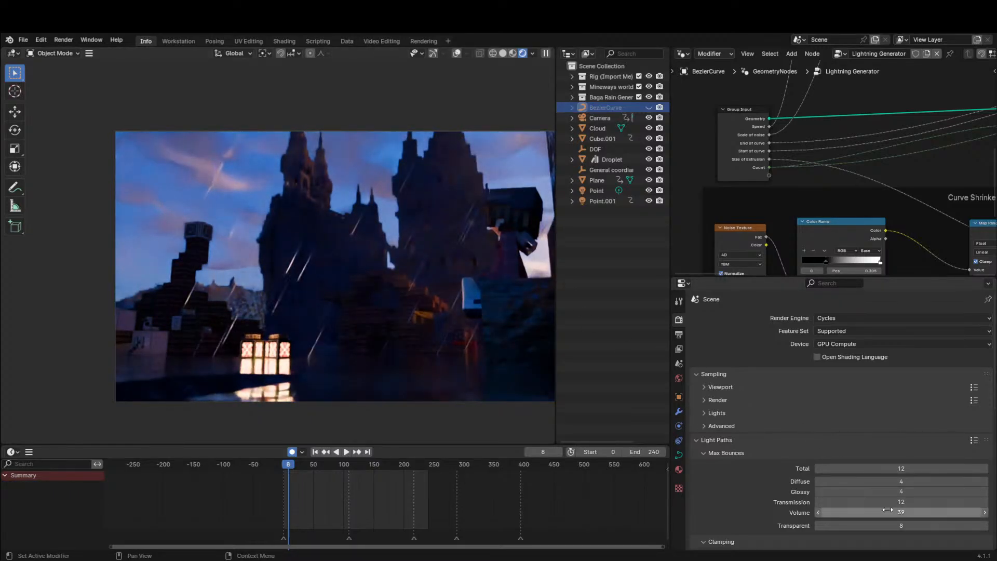
drag(899, 513, 855, 509)
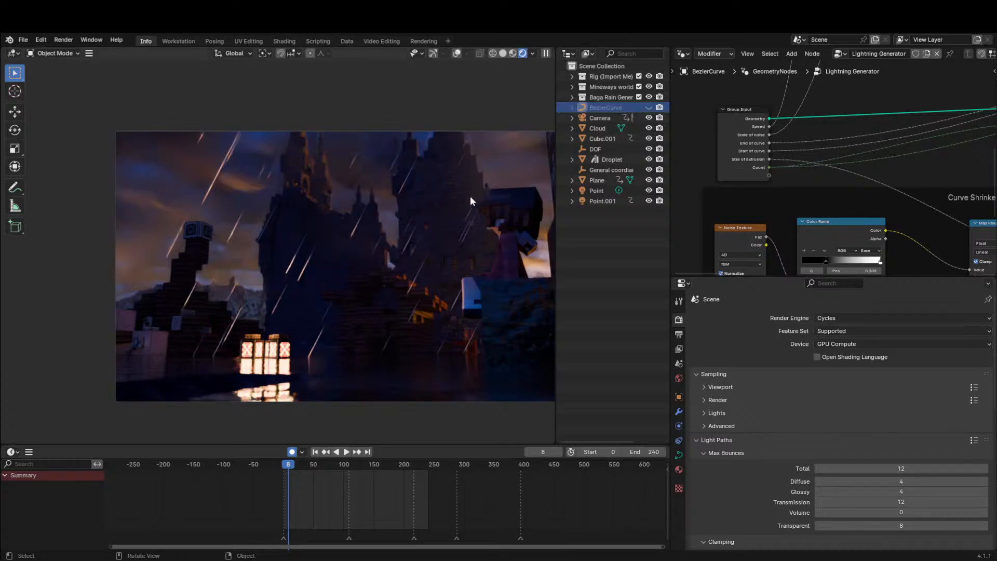
Unhide the lightning curve in the viewport and rename the BezierCurve object as Thunder.
key(alt+h)
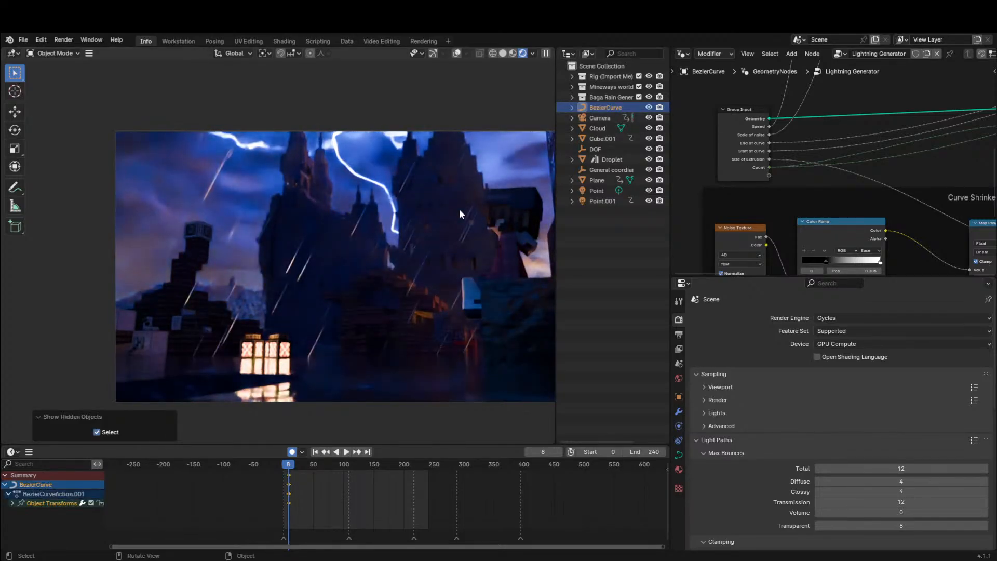
key(ctrl+z)
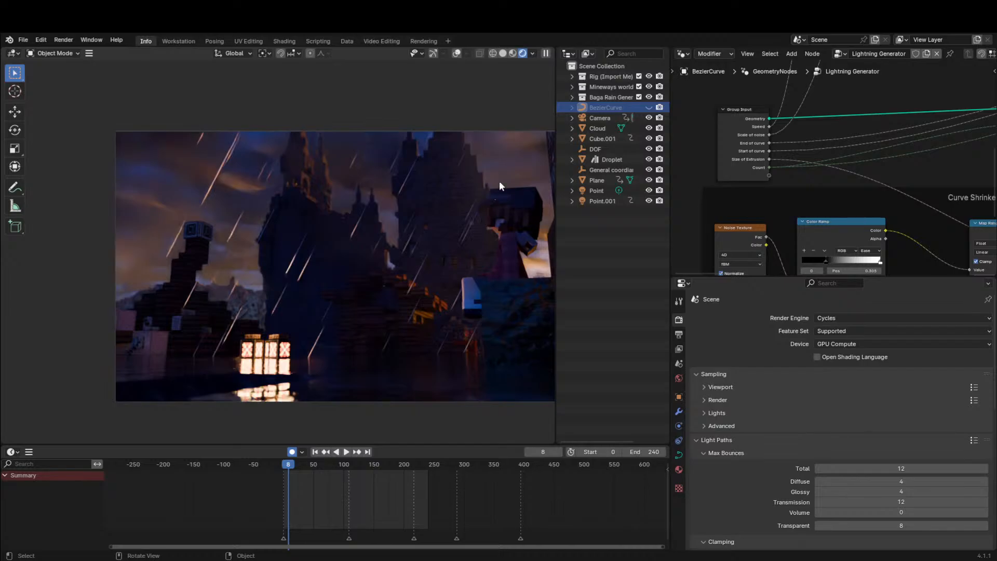
click(649, 107)
double_click(593, 109)
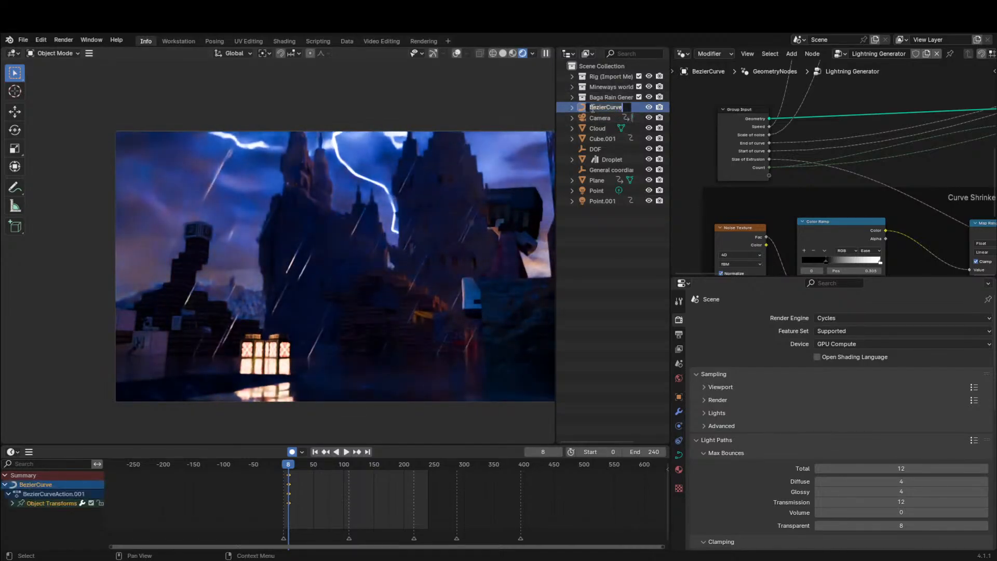
text(Lighnight)
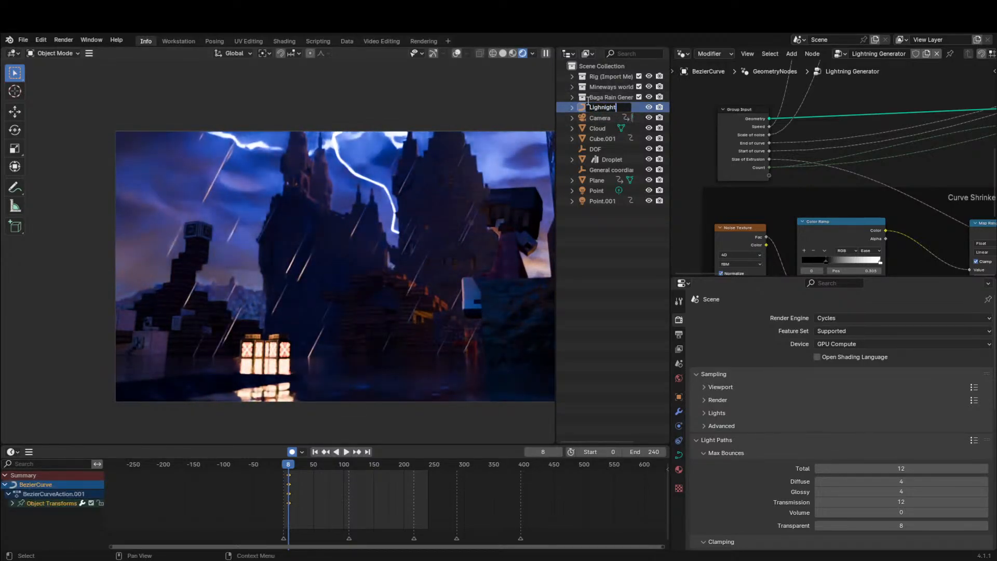
key(Return)
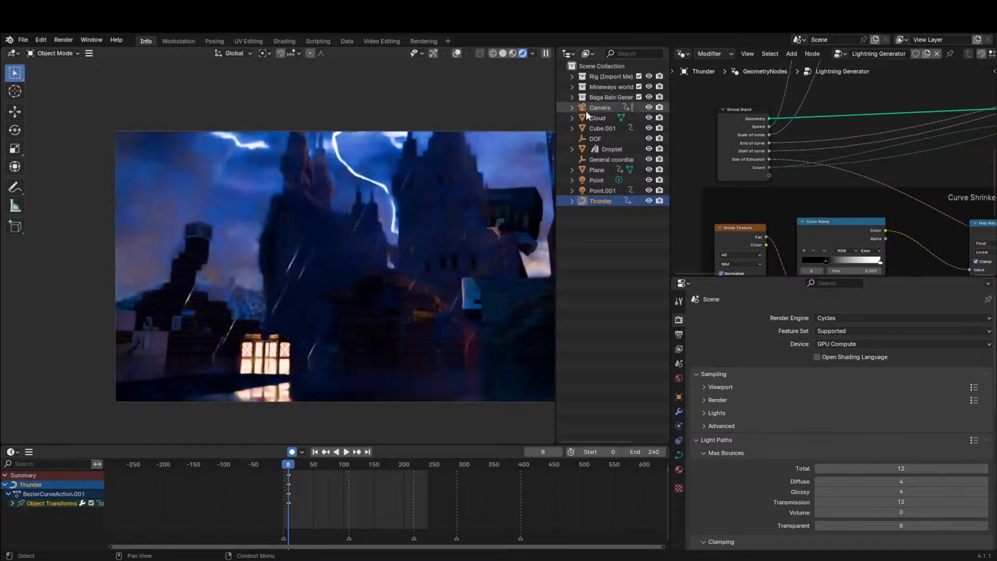
Keyframe the Lightning Generator modifier's End of curve at 1.000 on frame 8.
click(680, 476)
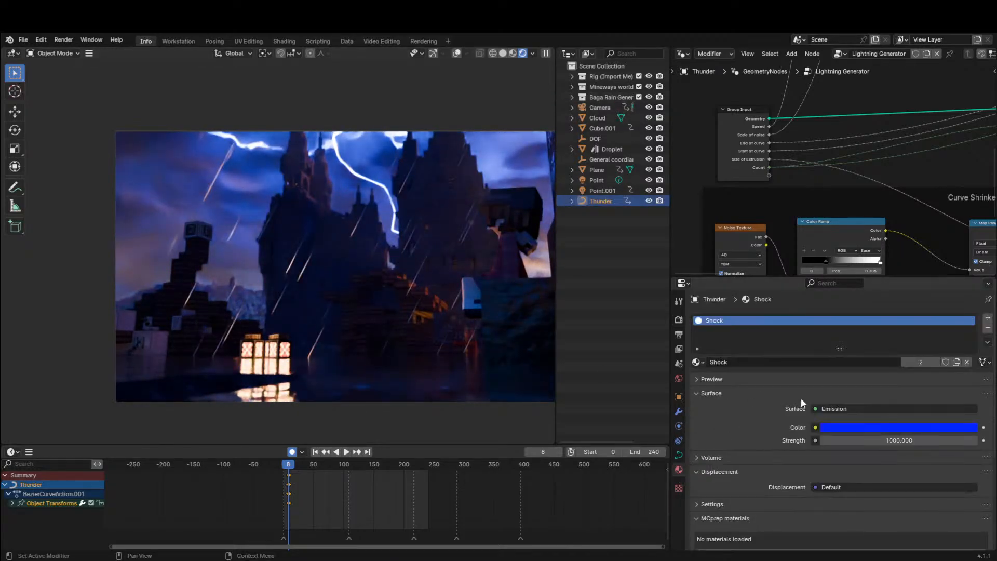
click(679, 319)
click(679, 336)
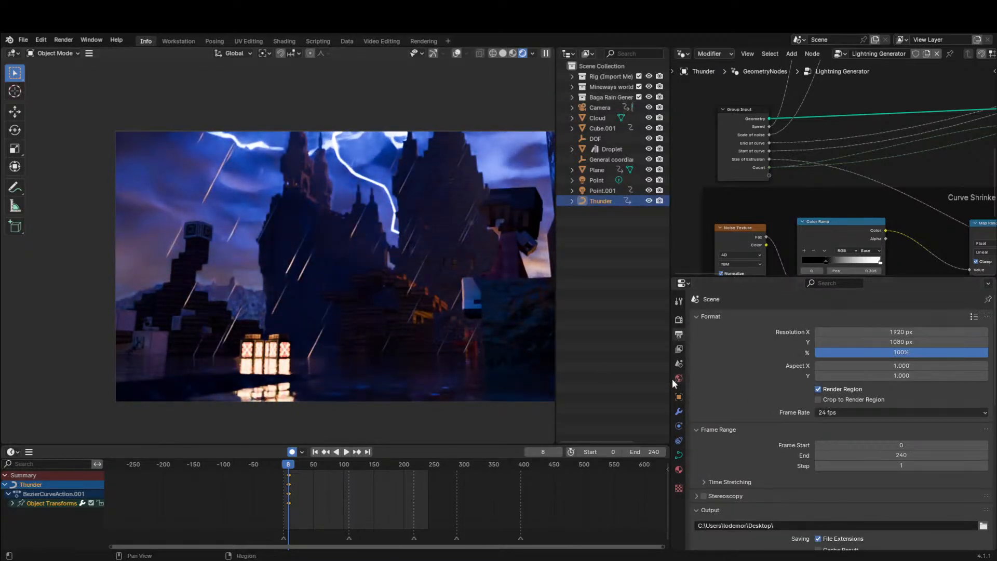
click(678, 349)
click(679, 363)
click(679, 397)
click(679, 412)
click(678, 426)
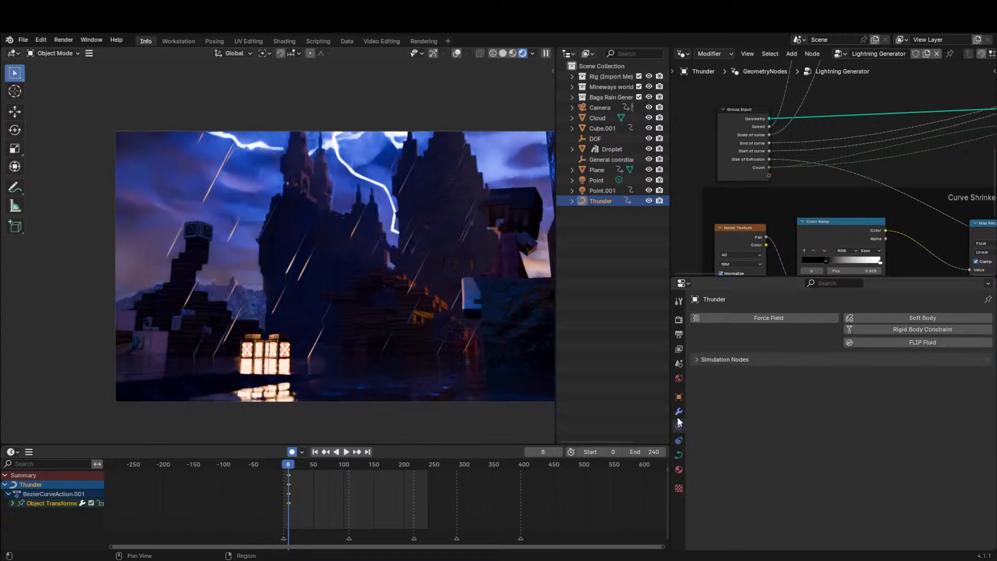
click(679, 411)
key(i)
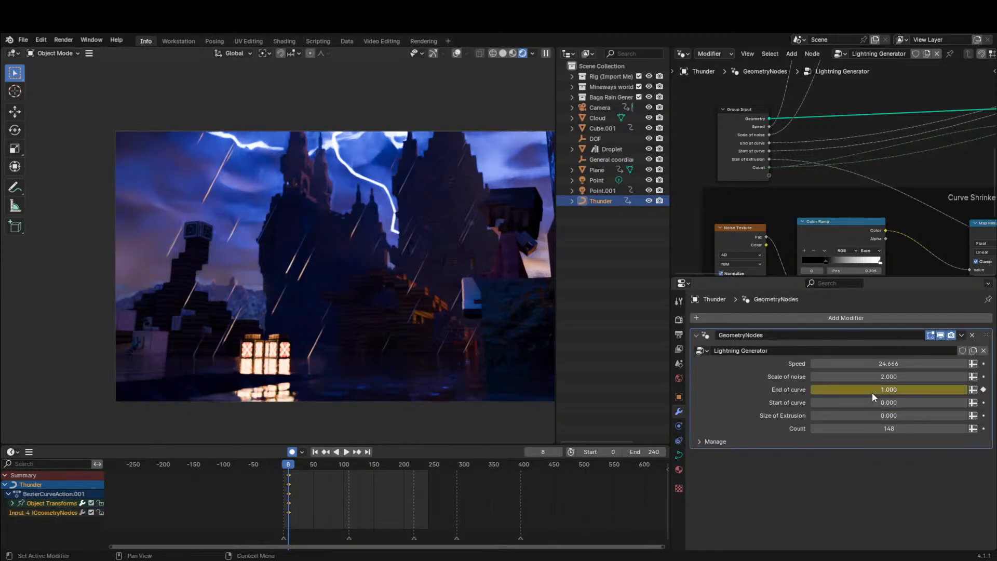
Reset End of curve to 0 on frame 7 and keyframe it there.
key(Left)
key(BackSpace)
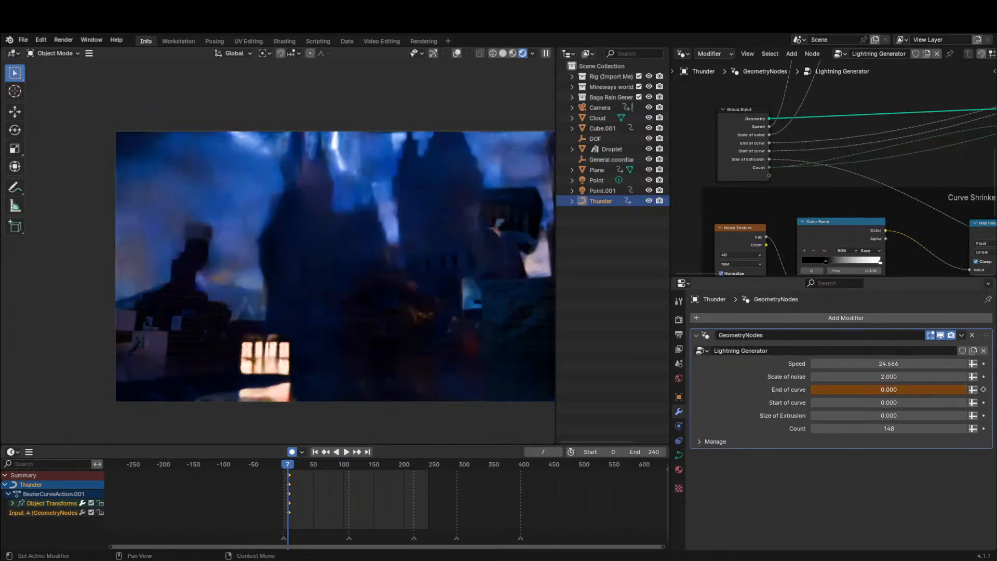
key(i)
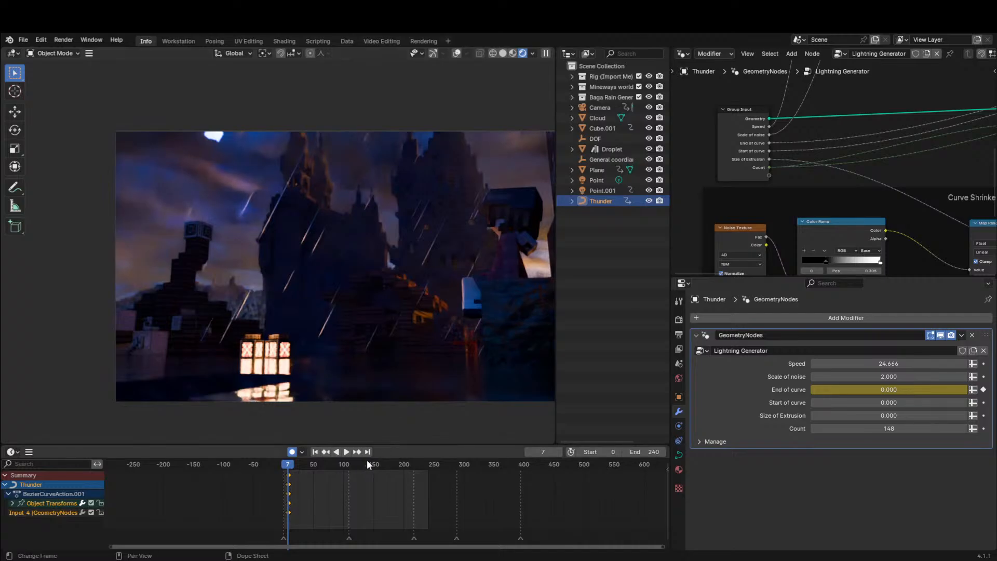
mouse_move(834, 403)
mouse_down()
mouse_move(847, 403)
mouse_move(831, 402)
mouse_up()
right_click(830, 402)
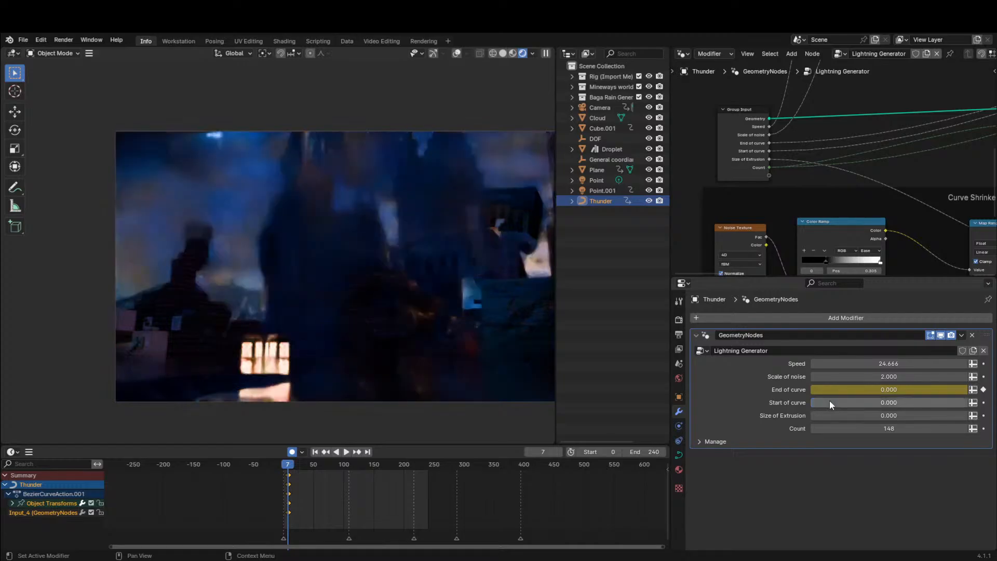
Show the viewport overlays and move the lightning curve's starting point up out of the camera frame.
click(452, 58)
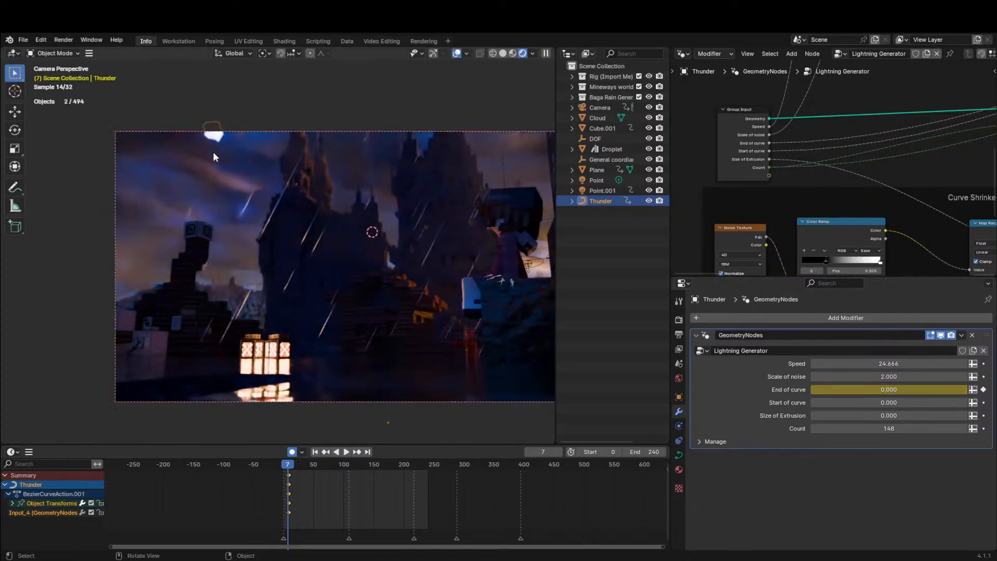
key(Tab)
key(g)
click(170, 71)
key(Tab)
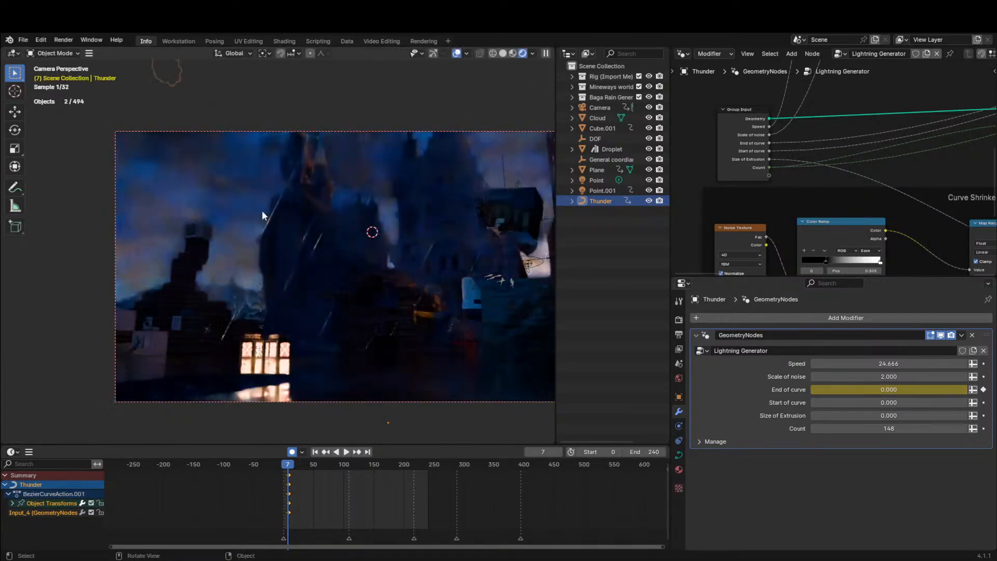
Shift the bolt's frame 8 keyframes one frame on, to frame 9.
scroll(296, 485, up, 5)
key(Right)
middle_drag(303, 491, 413, 490)
scroll(405, 489, up, 4)
scroll(404, 486, up, 5)
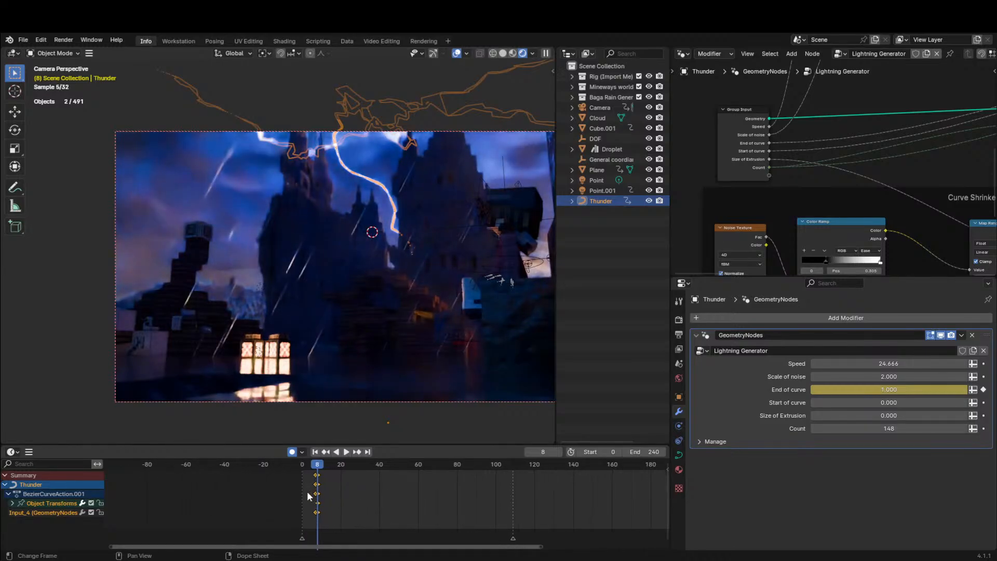
click(320, 489)
scroll(320, 489, up, 7)
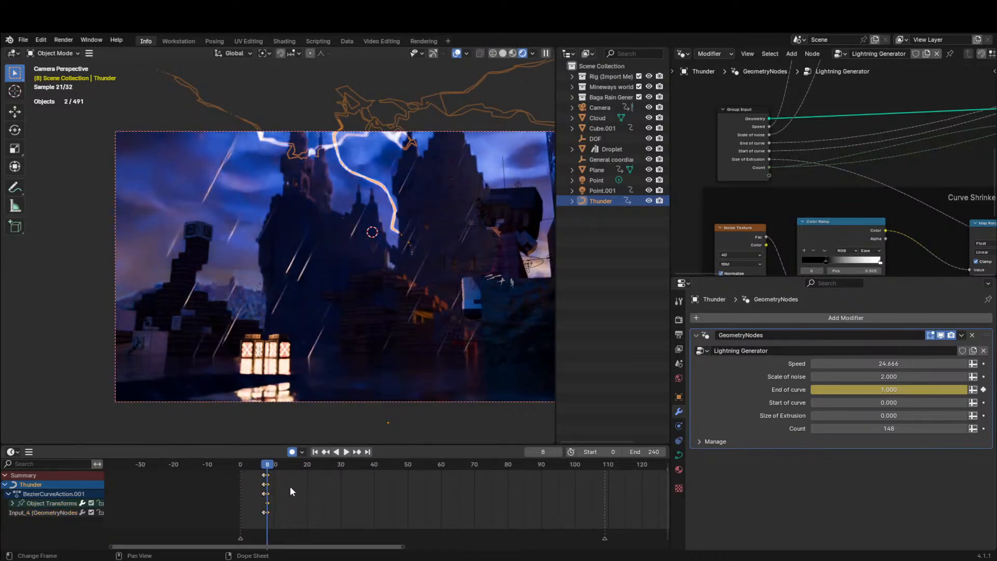
scroll(294, 492, up, 1)
key(g)
key(2)
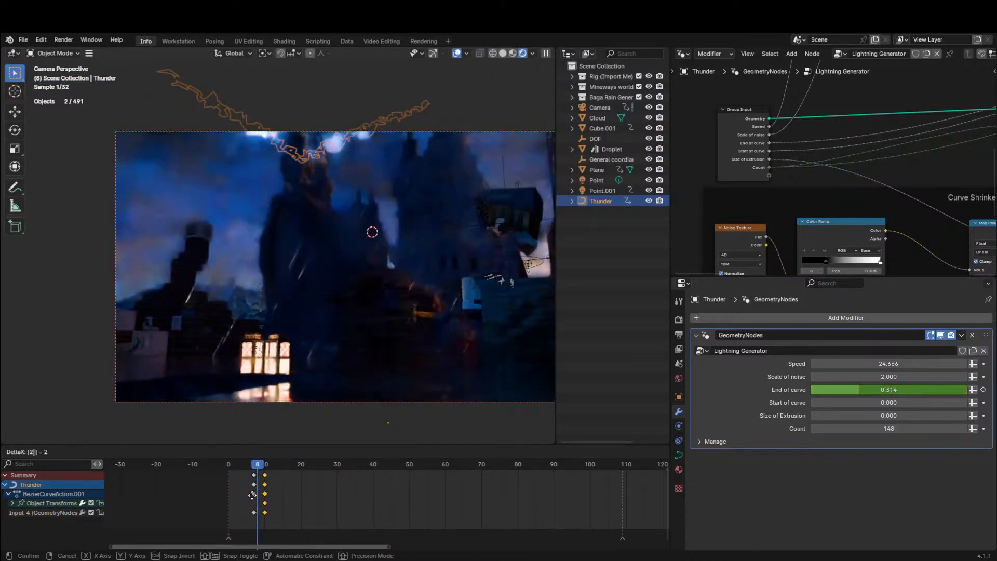
right_click(252, 494)
key(g)
click(260, 498)
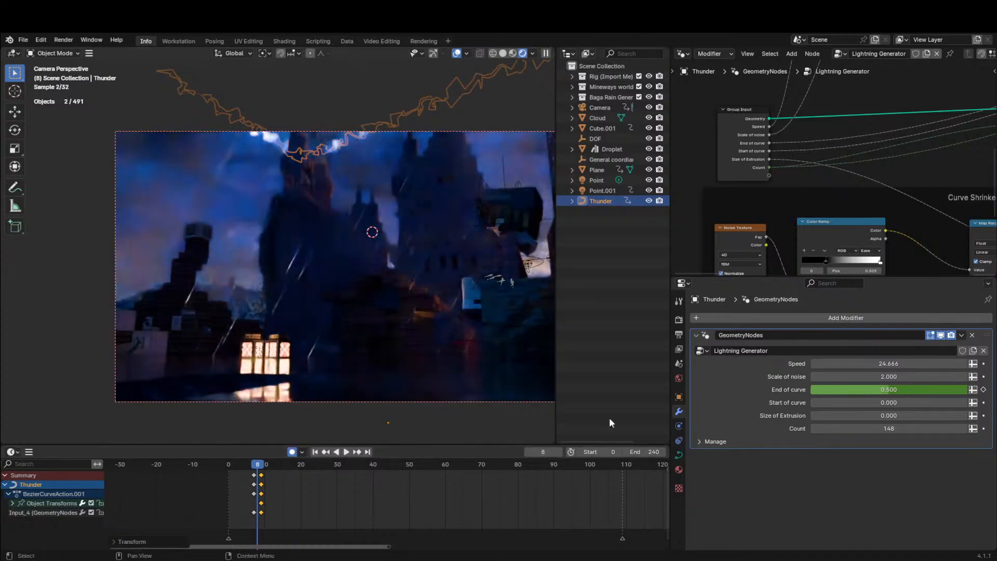
Switch the Resample Curve node's mode to Length and set the length to 4 m.
scroll(849, 265, down, 7)
scroll(883, 125, up, 6)
middle_drag(982, 136, 939, 195)
scroll(939, 194, up, 3)
click(943, 167)
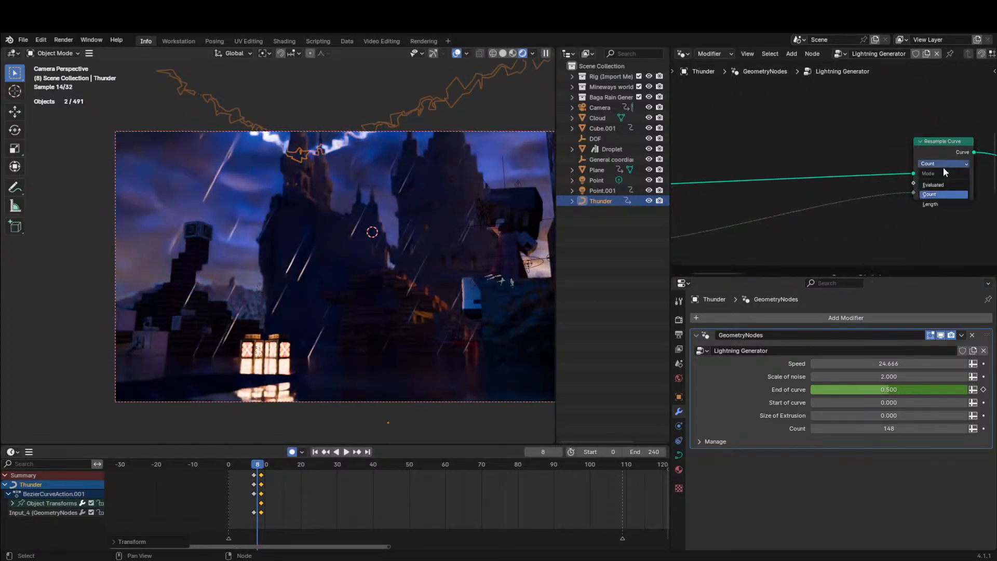
click(937, 204)
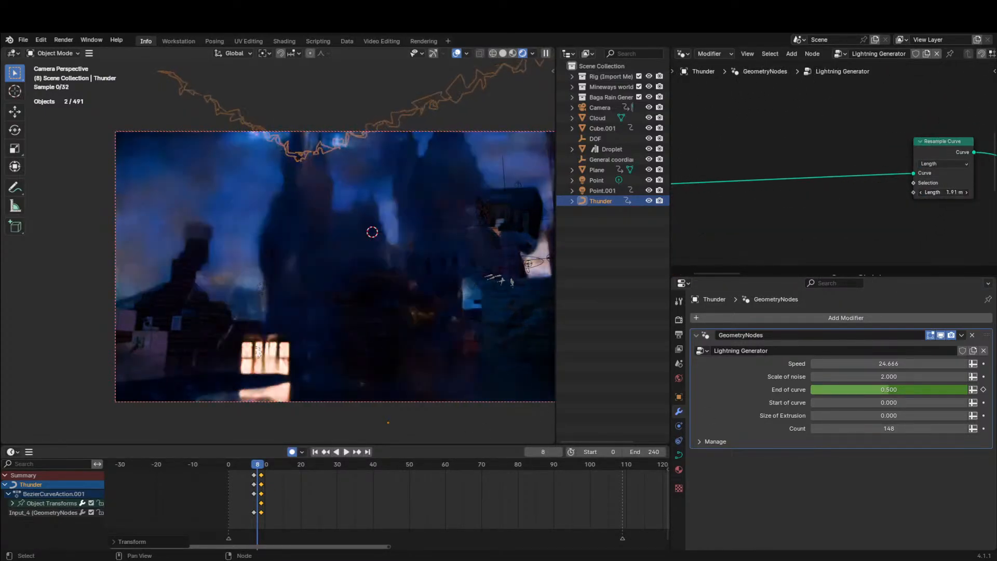
mouse_move(943, 193)
mouse_down()
mouse_move(994, 192)
mouse_move(952, 192)
mouse_up()
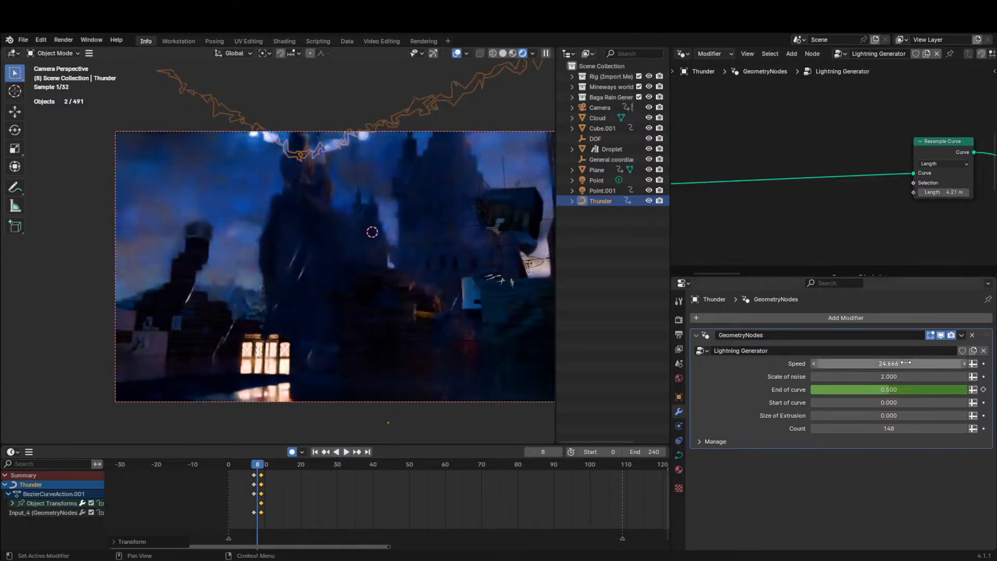
click(936, 190)
text(4)
key(Return)
Set the Lightning Generator modifier's Scale of noise to 1.
click(902, 377)
text(1)
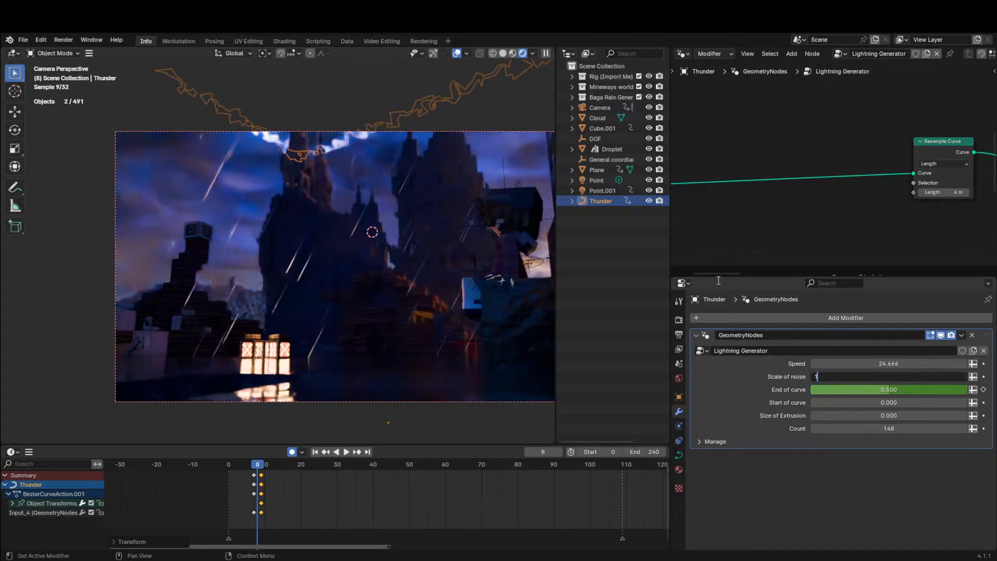
key(Return)
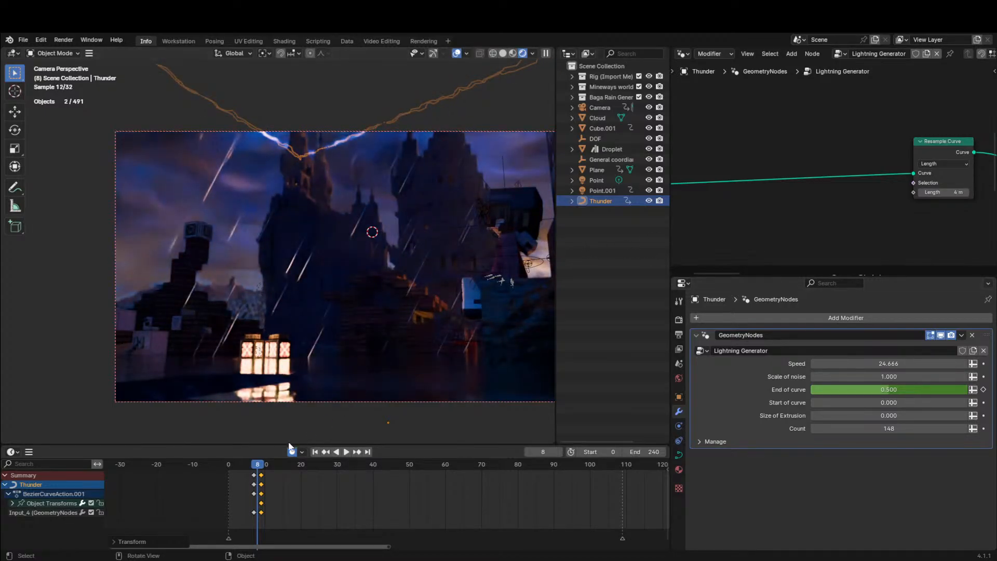
On frame 9, subdivide the whole lightning curve, then rotate a new point near its start and move it about 4.5 m down.
key(Right)
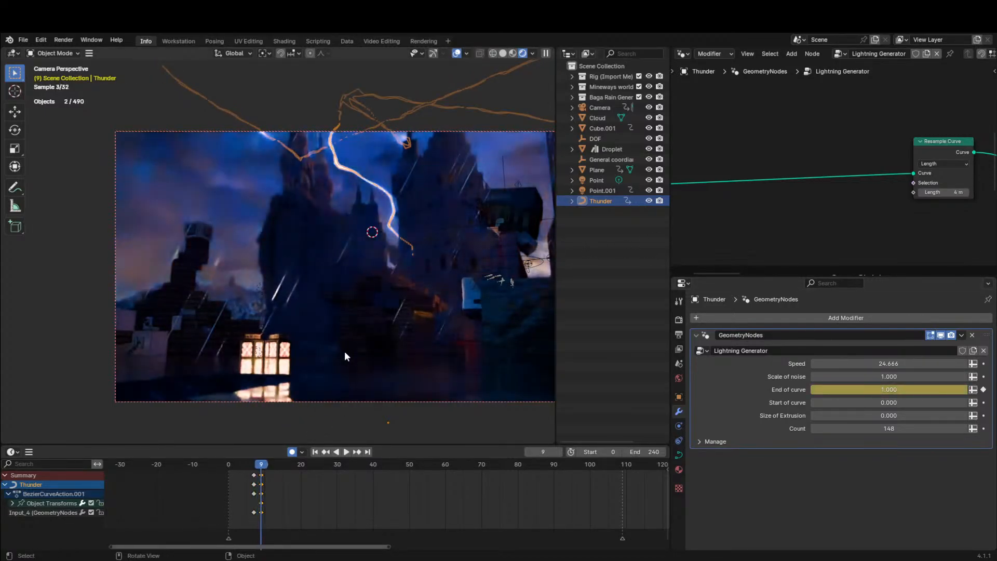
scroll(295, 152, down, 3)
key(Tab)
right_click(266, 187)
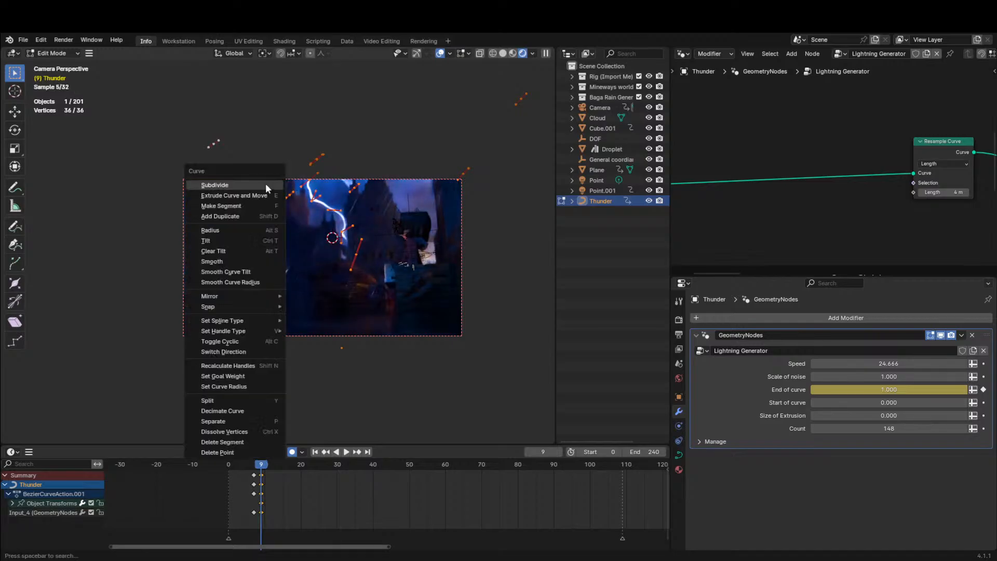
click(266, 188)
click(251, 169)
key(r)
click(265, 196)
key(g)
click(262, 204)
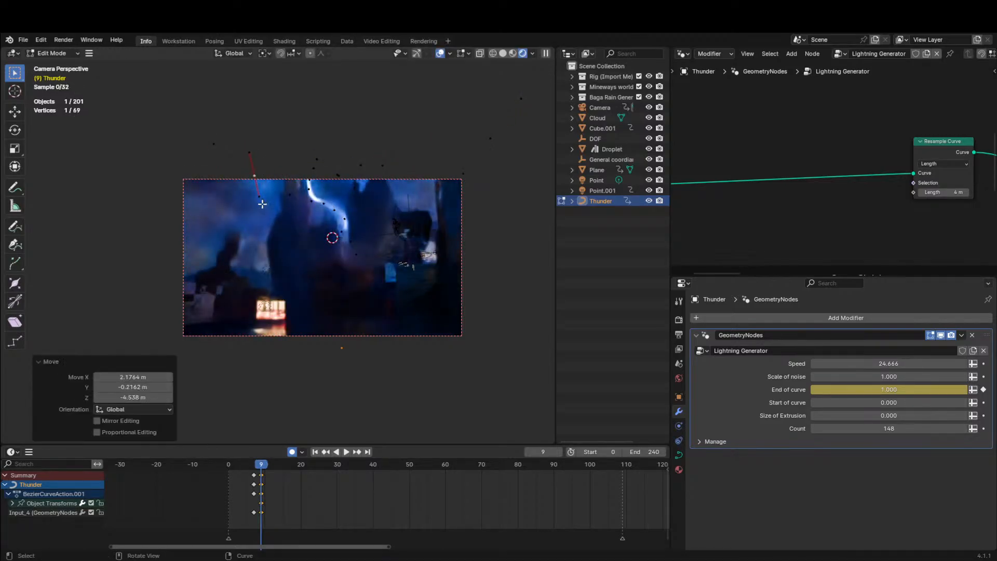
Extrude the lightning curve's lower endpoint down past the castle and out of the camera frame.
click(366, 172)
click(362, 272)
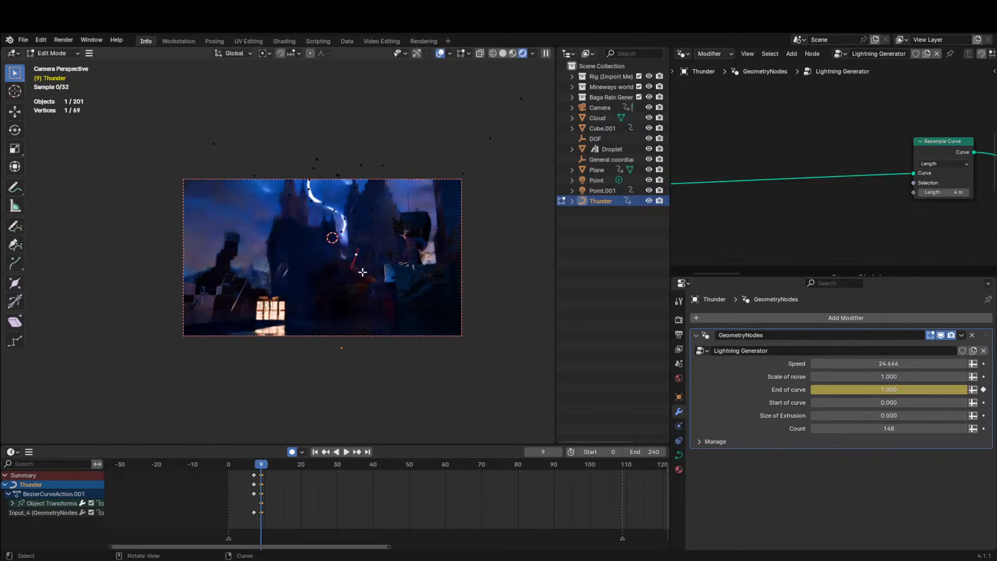
key(e)
click(377, 292)
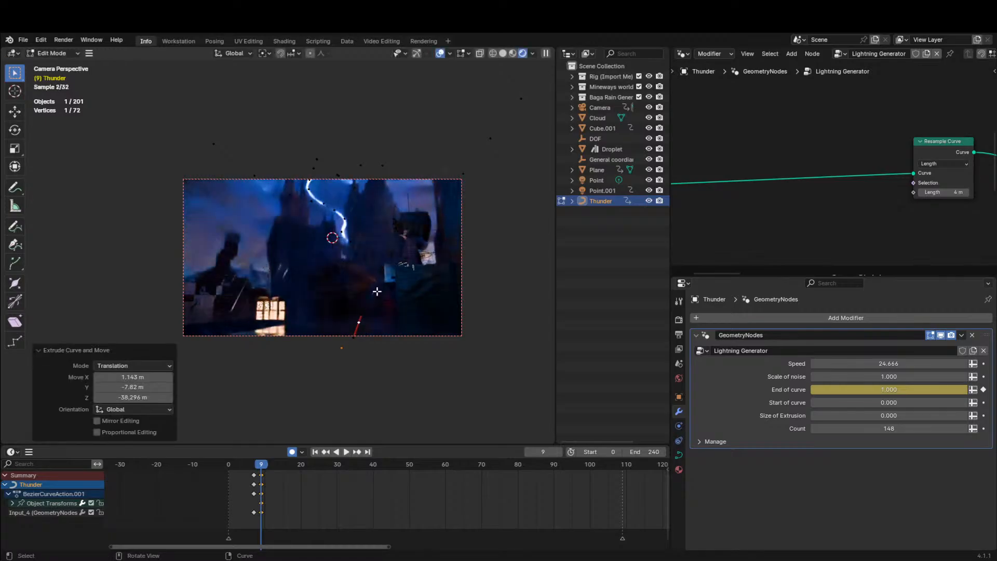
key(Tab)
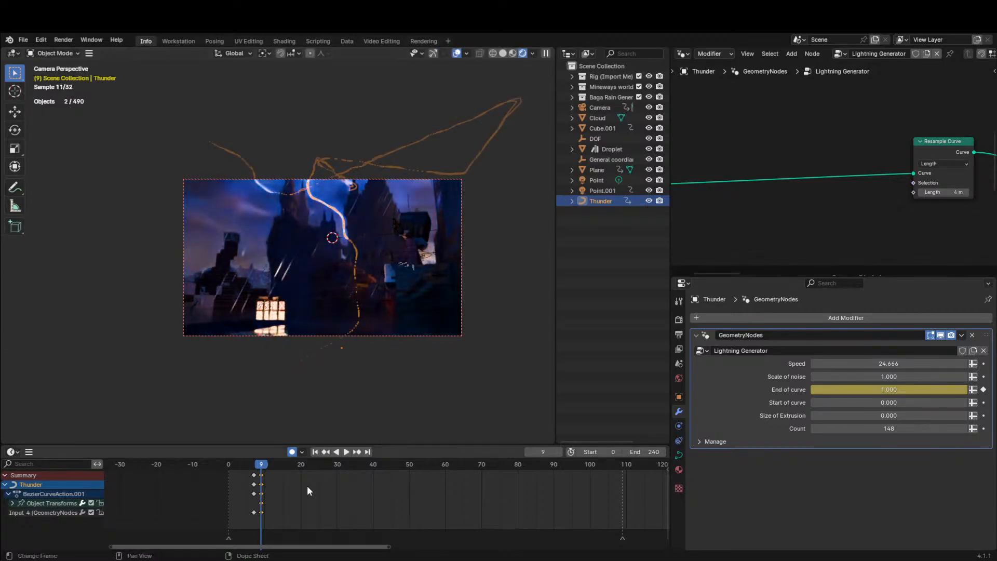
Move the bolt's end keyframes to frame 10 and set all its keyframes to Linear interpolation.
click(258, 465)
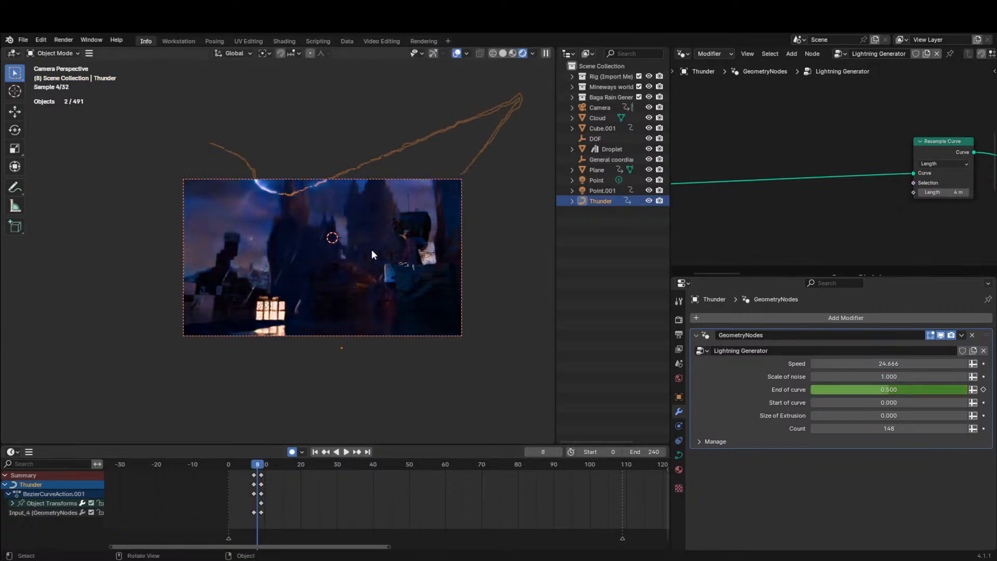
key(Right)
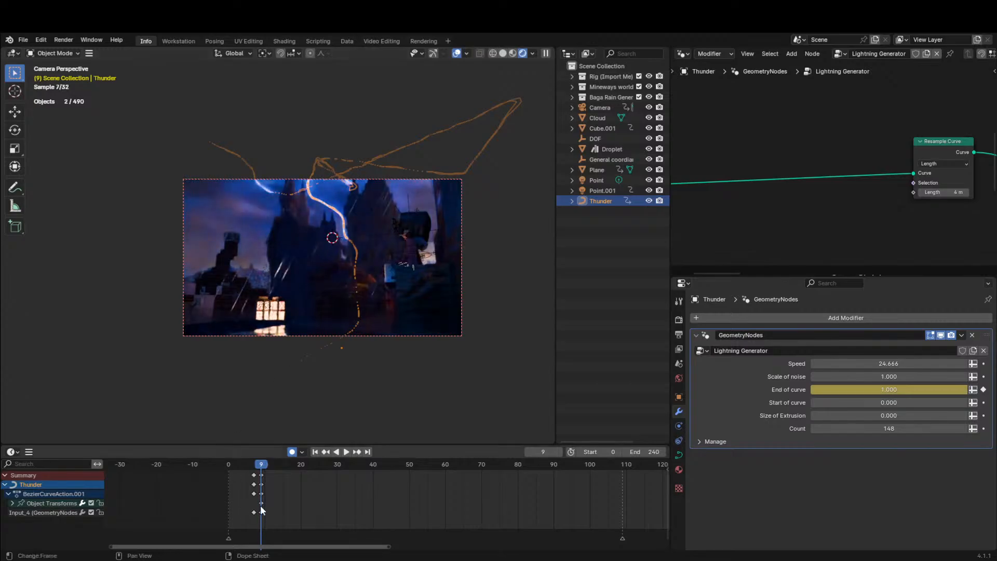
drag(262, 493, 266, 493)
key(a)
key(t)
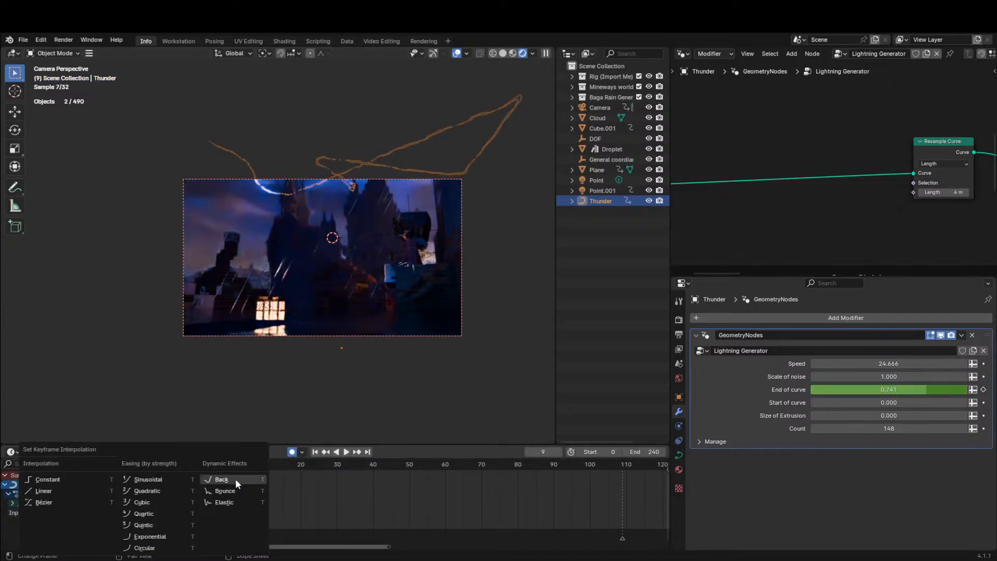
click(111, 492)
Preview the bolt's growth around frames 9 and 10 in the camera view.
key(space)
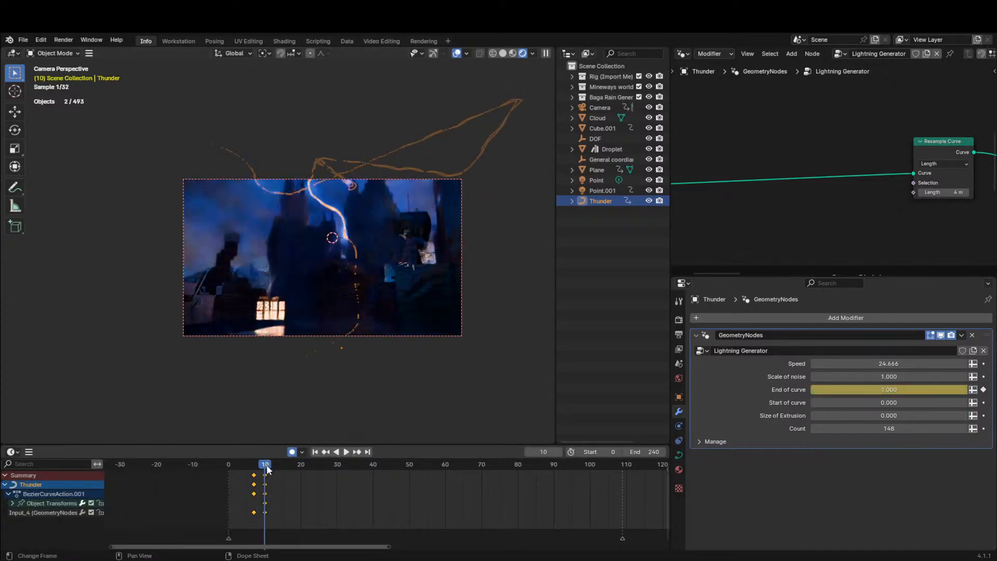
key(space)
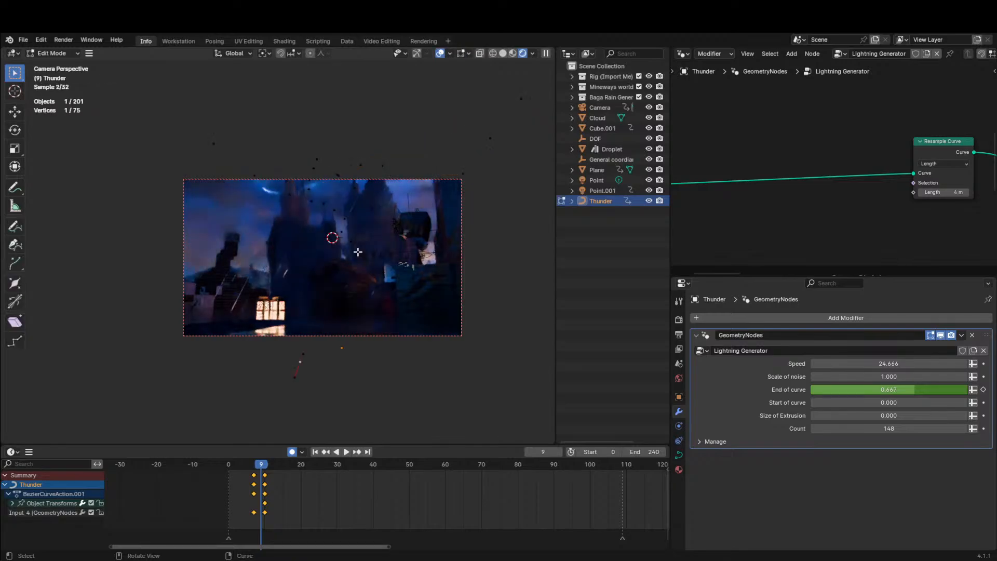
scroll(358, 251, up, 3)
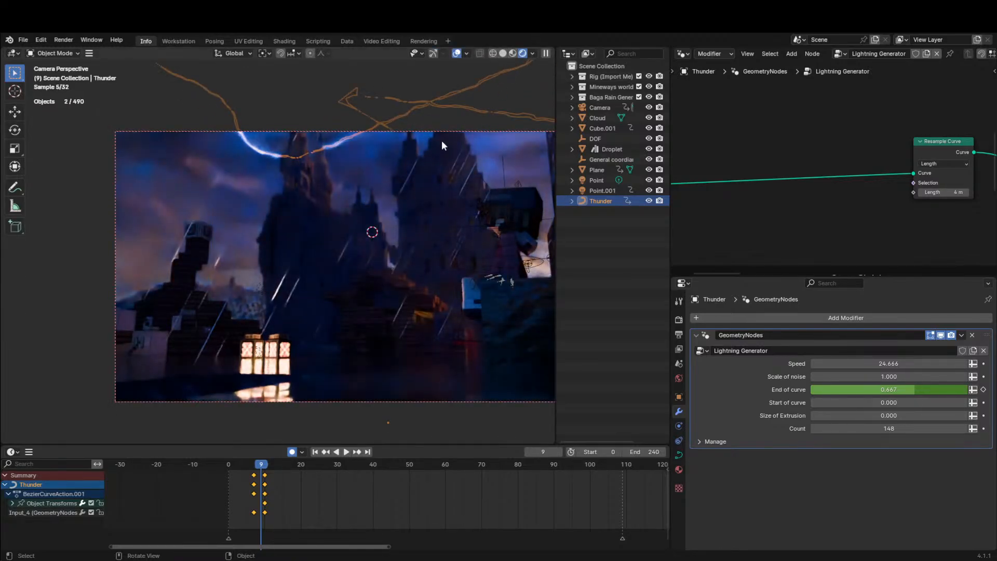
Advance the animation to frame 10 and hide the viewport overlays to check the lightning bolt in the camera view.
key(Right)
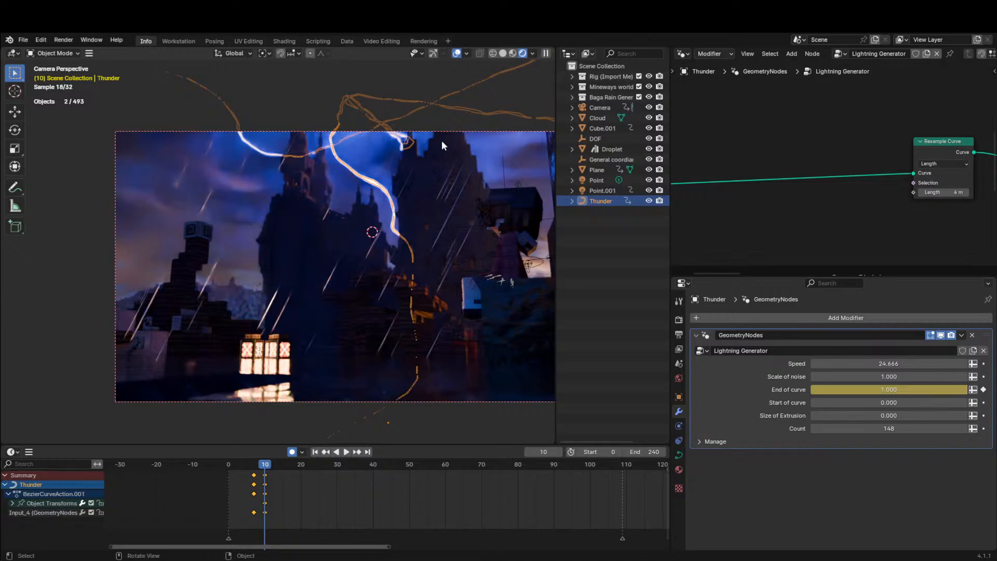
click(456, 53)
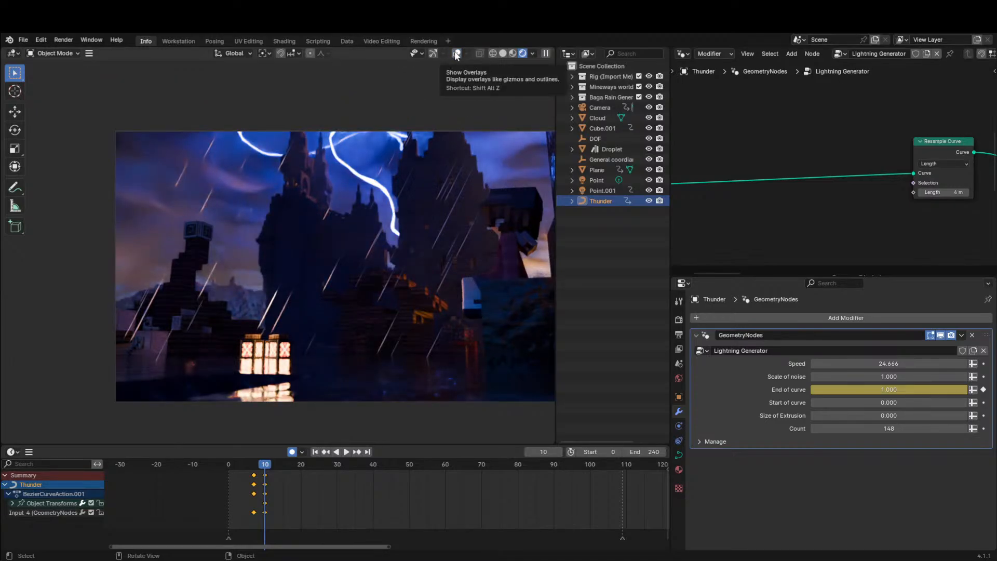
click(457, 53)
click(456, 54)
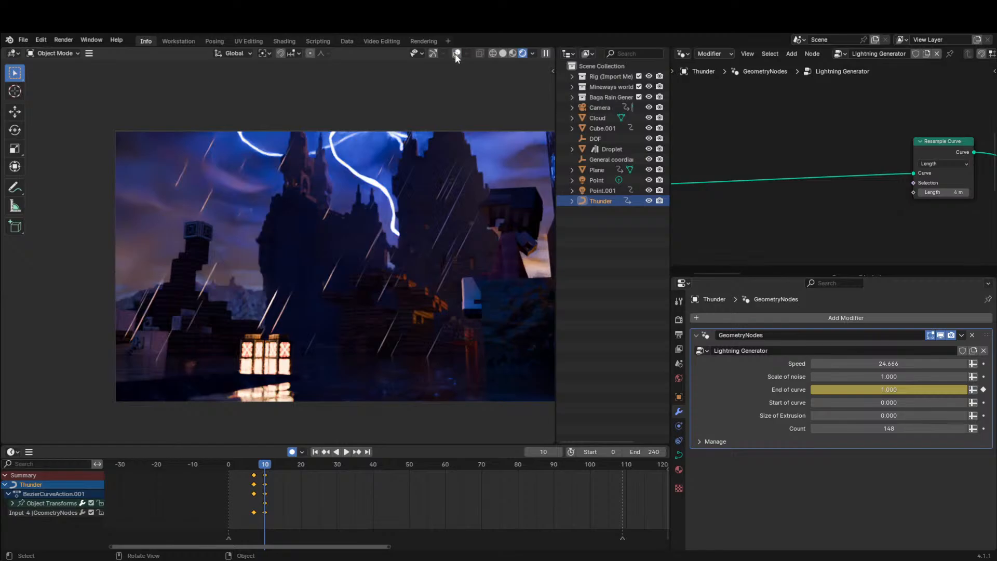
Save the file, then render frame 10 with the viewport in Solid shading and view it in the Rendering workspace.
key(ctrl+s)
click(505, 53)
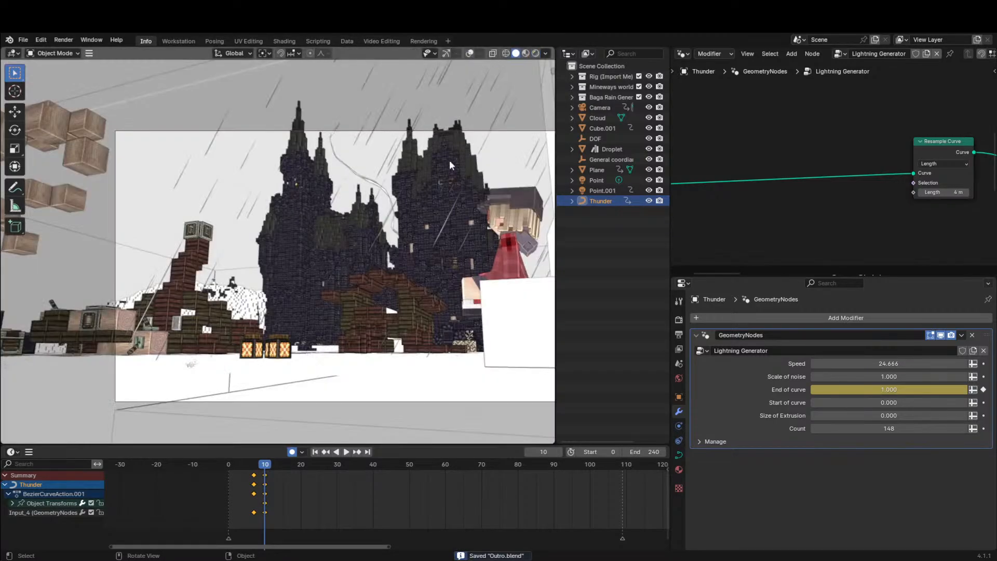
key(F12)
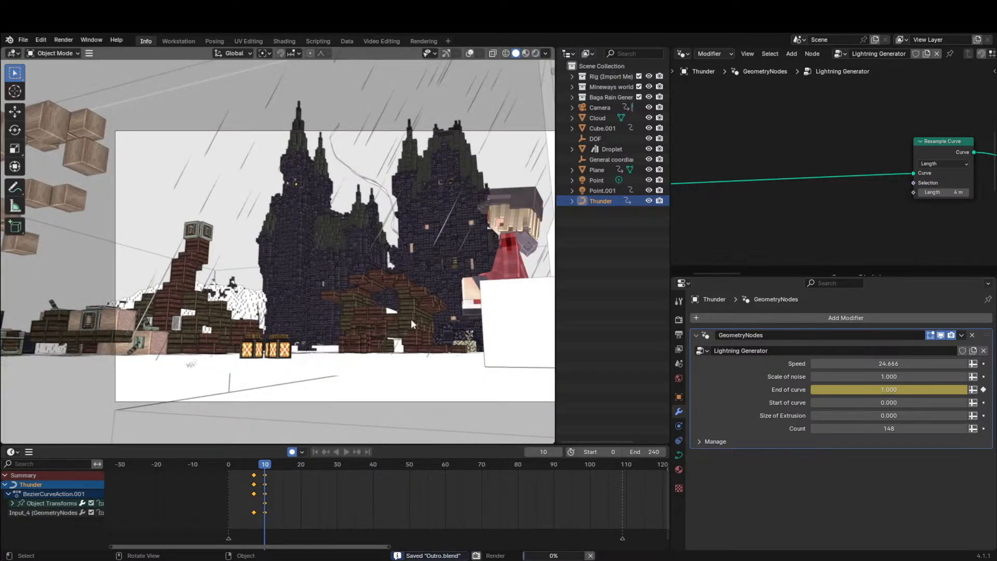
click(425, 41)
scroll(428, 269, down, 1)
scroll(429, 267, up, 1)
middle_drag(439, 263, 471, 260)
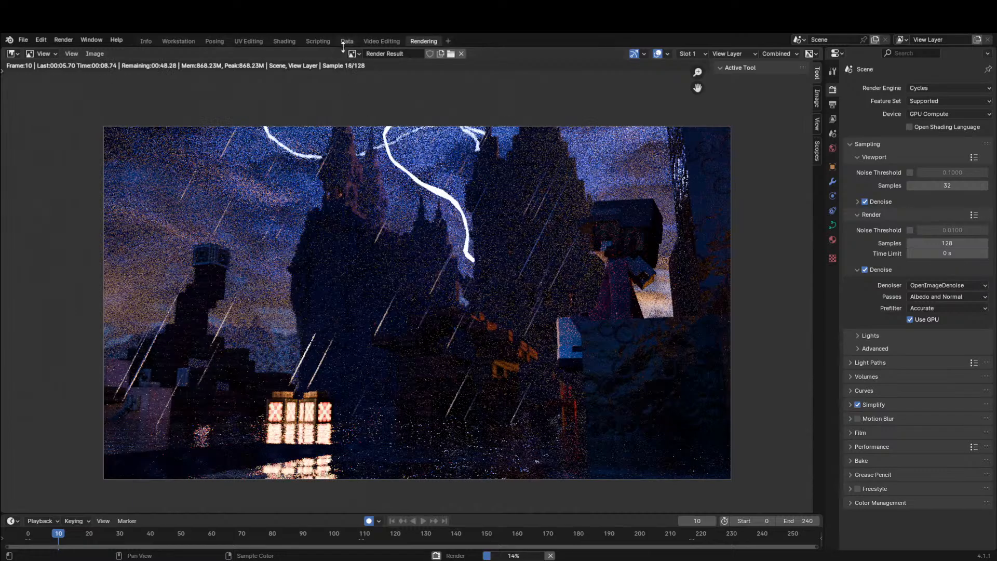
Add a Compositing workspace from the General presets.
click(449, 41)
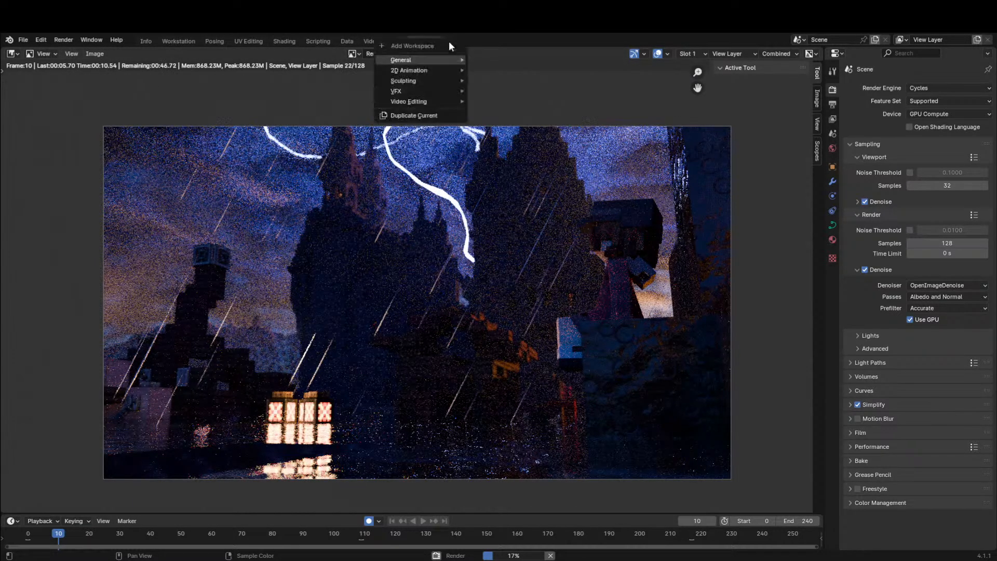
mouse_move(443, 61)
click(501, 70)
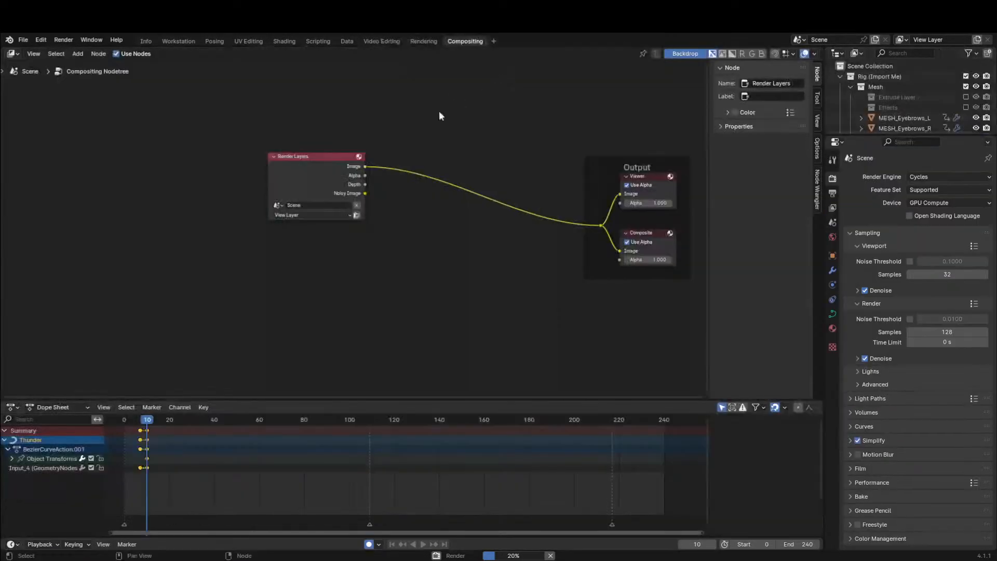
Insert a Glare node between Render Layers and the Output nodes and set its type to Fog Glow.
key(shift+a)
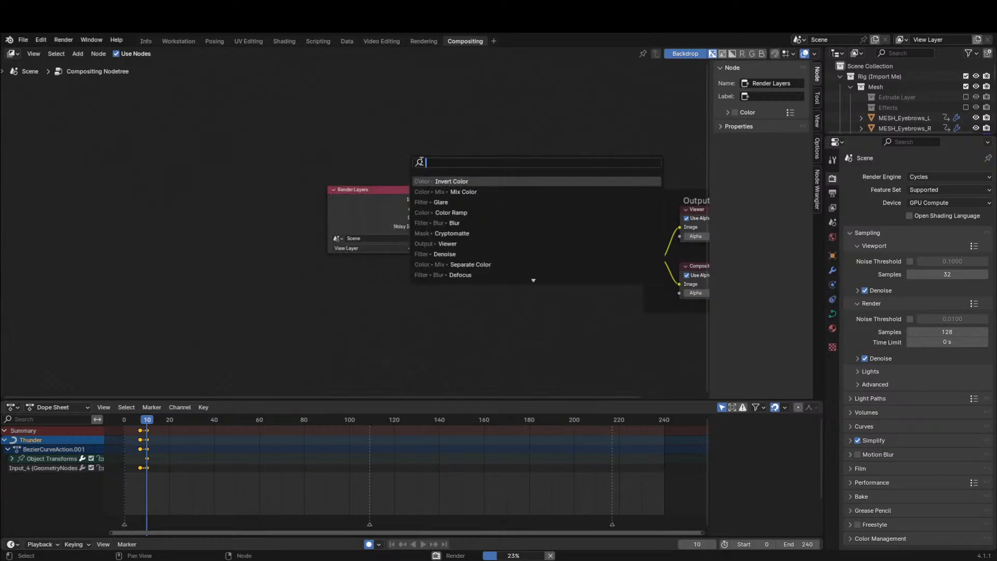
text(glare)
key(Return)
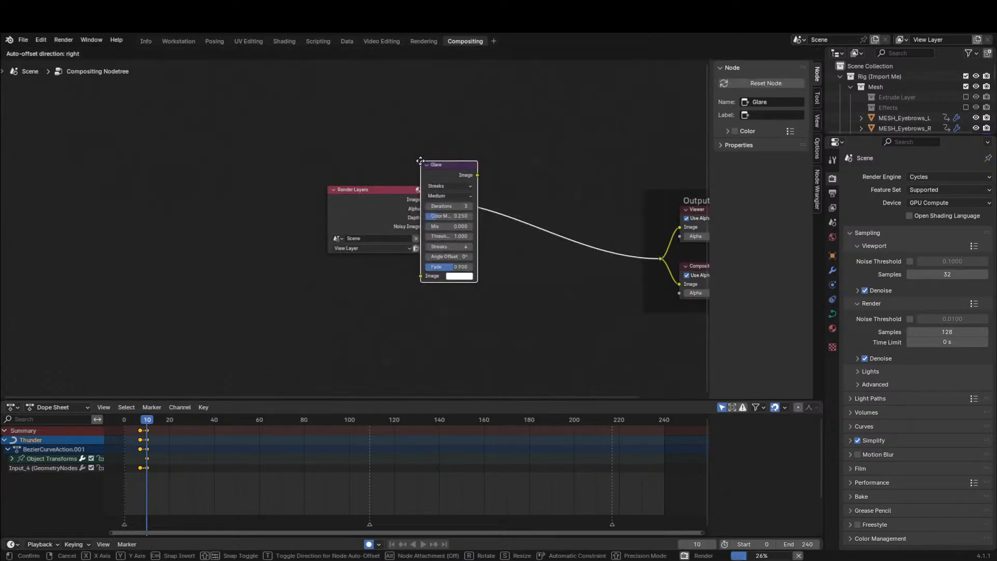
click(445, 136)
click(512, 206)
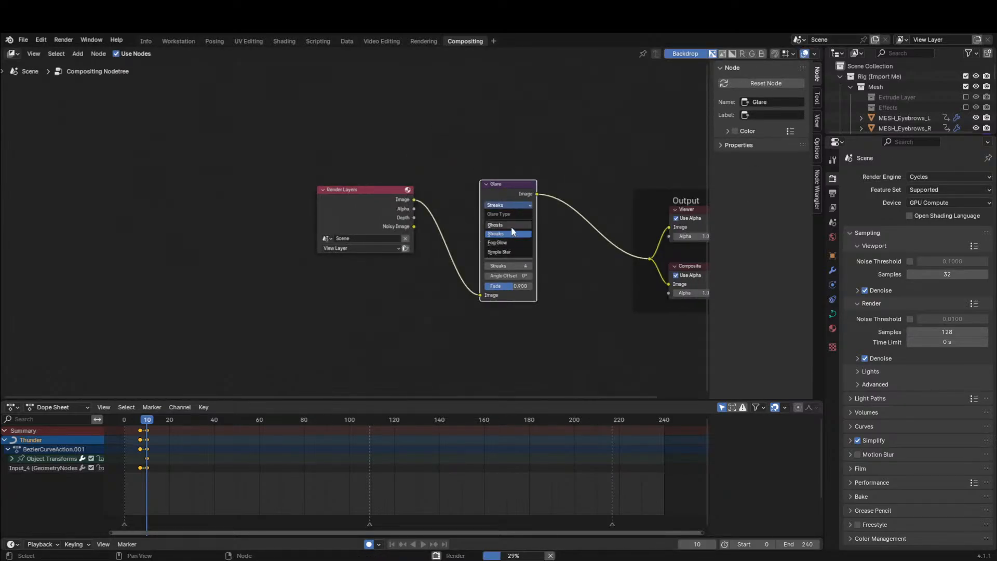
click(509, 242)
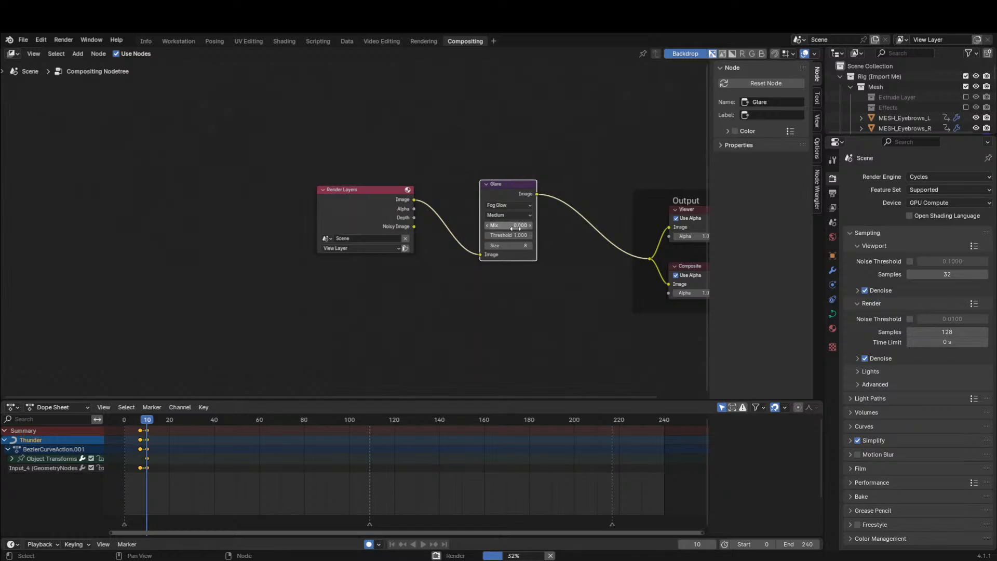
Hide the node sidebar and turn the Outliner area into an Image Editor showing the Render Result.
key(n)
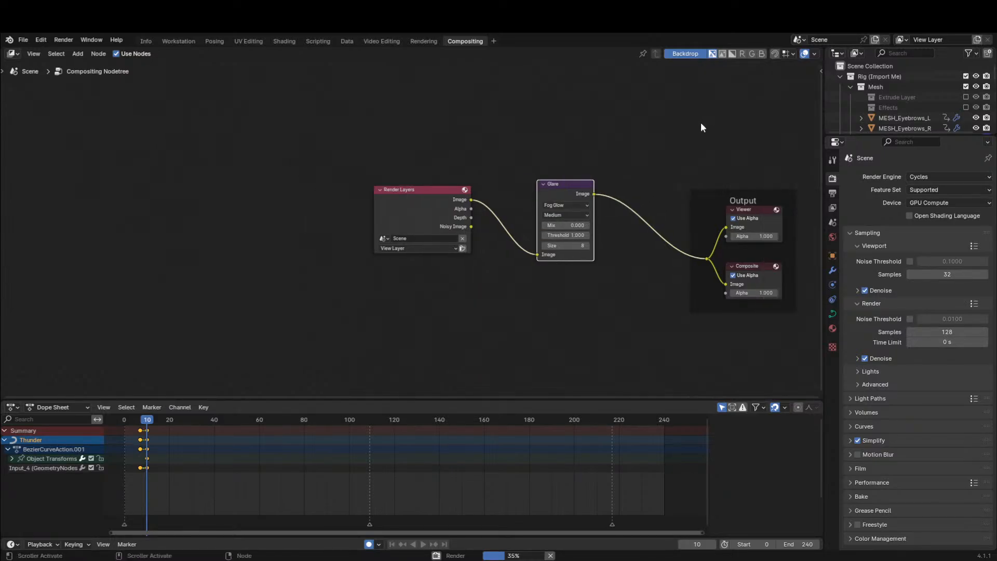
click(836, 55)
click(591, 116)
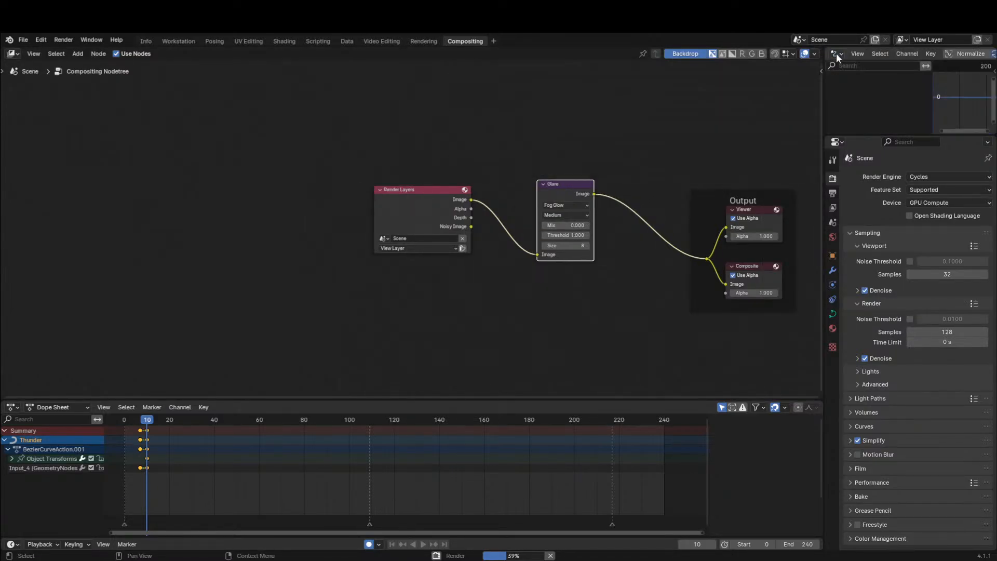
click(839, 54)
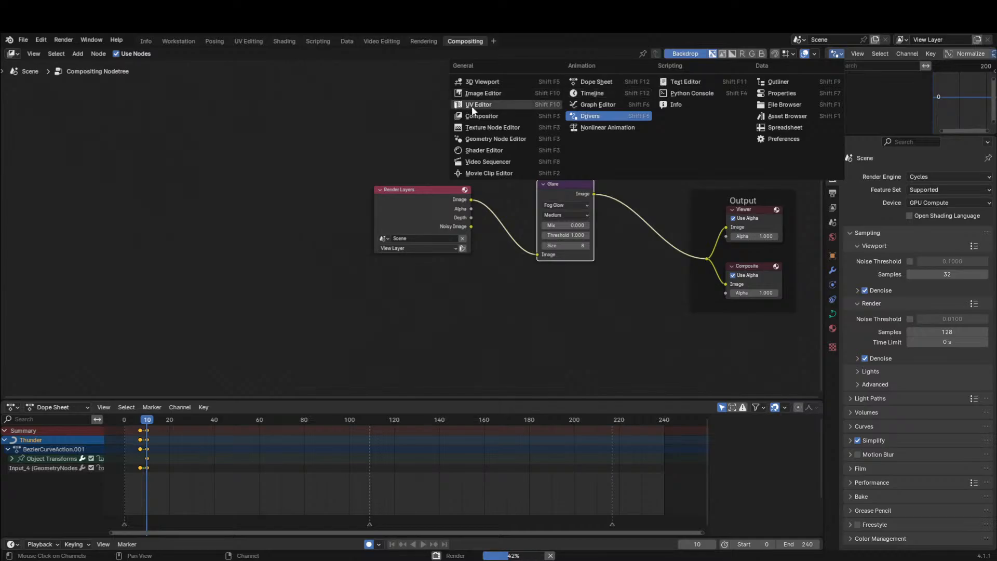
click(480, 94)
click(946, 53)
text(reb)
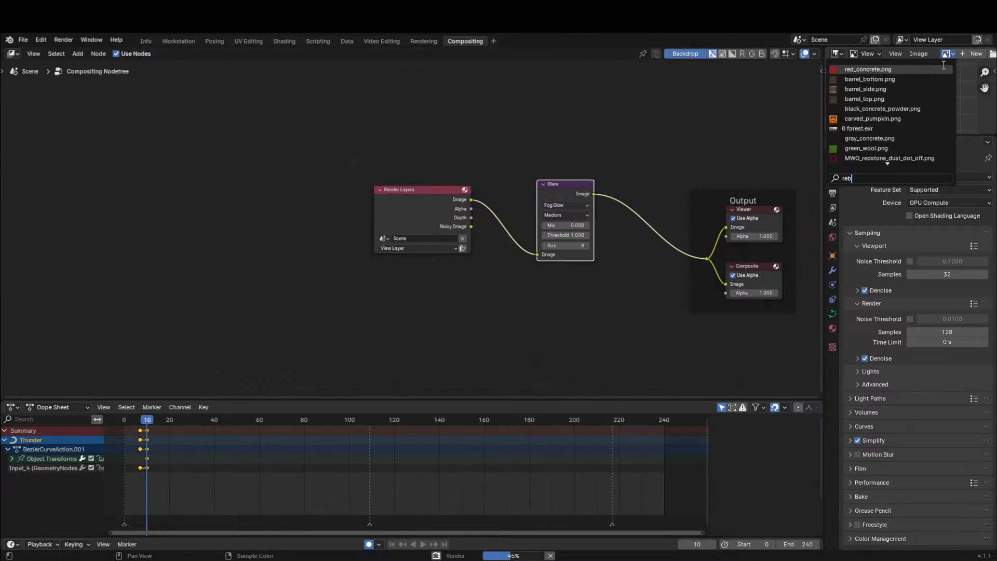
key(BackSpace)
text(nder)
key(Return)
Enlarge the Image Editor area downward and sideways so the whole render fits in it.
drag(928, 136, 859, 384)
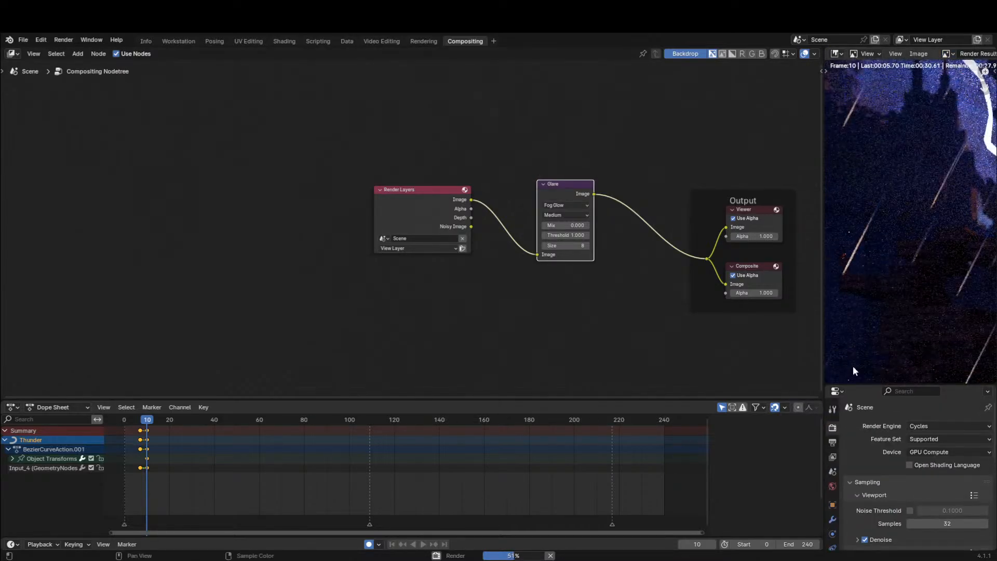
drag(823, 229, 639, 229)
scroll(762, 228, down, 3)
scroll(787, 254, up, 2)
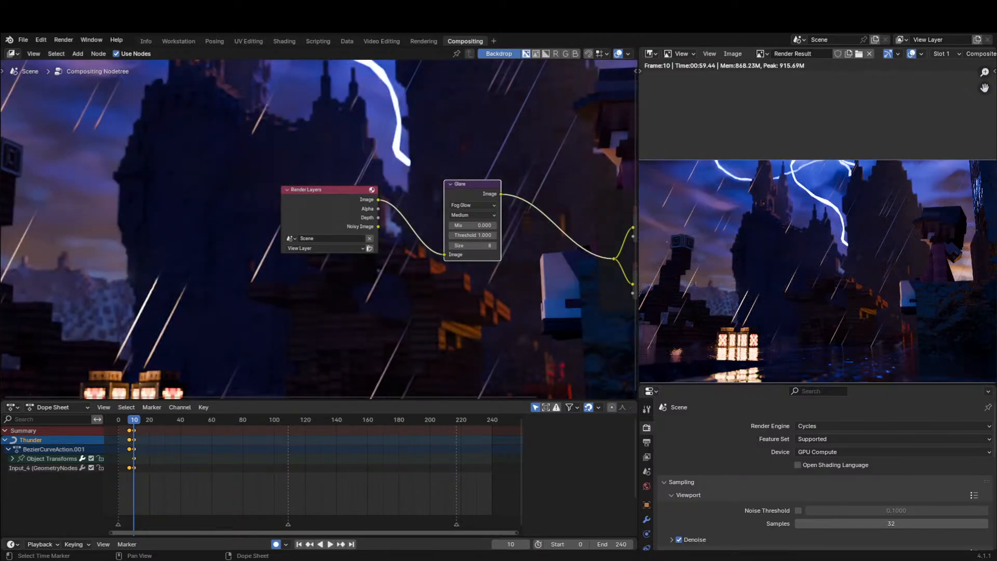
Try the Glare node's threshold at 0 and compare the glow across the rendered scene.
scroll(356, 210, down, 2)
drag(441, 235, 434, 234)
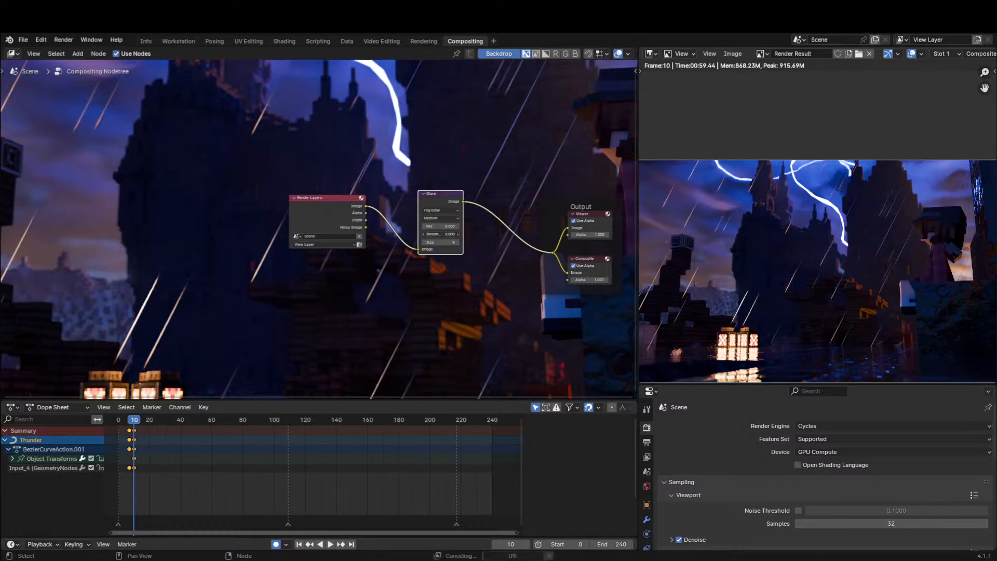
scroll(390, 195, down, 2)
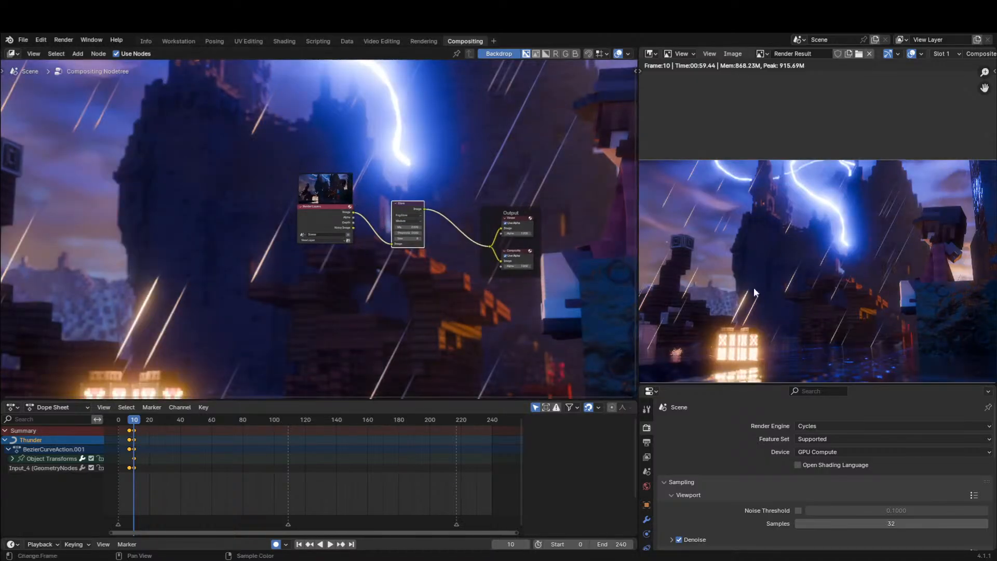
scroll(816, 294, down, 3)
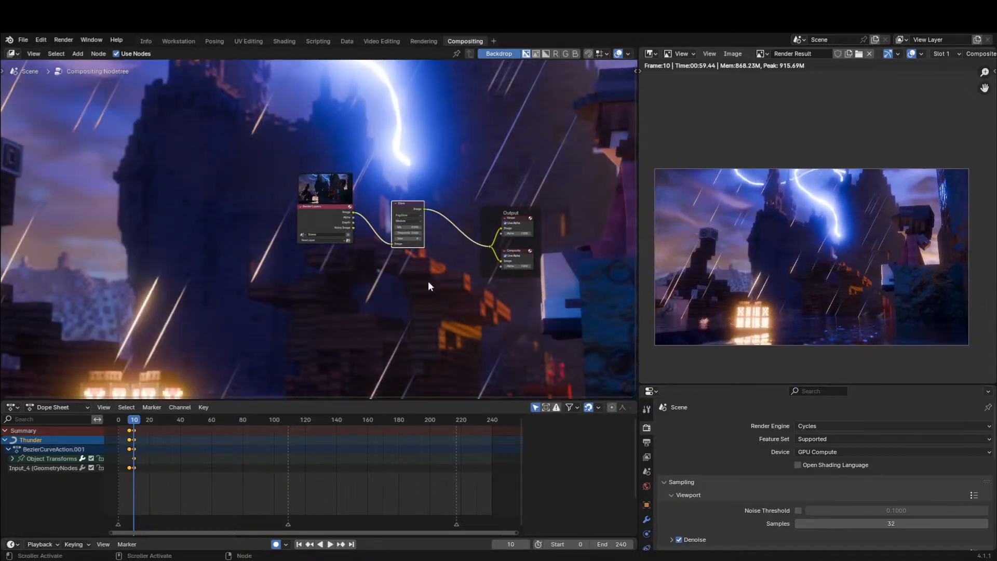
scroll(436, 260, up, 2)
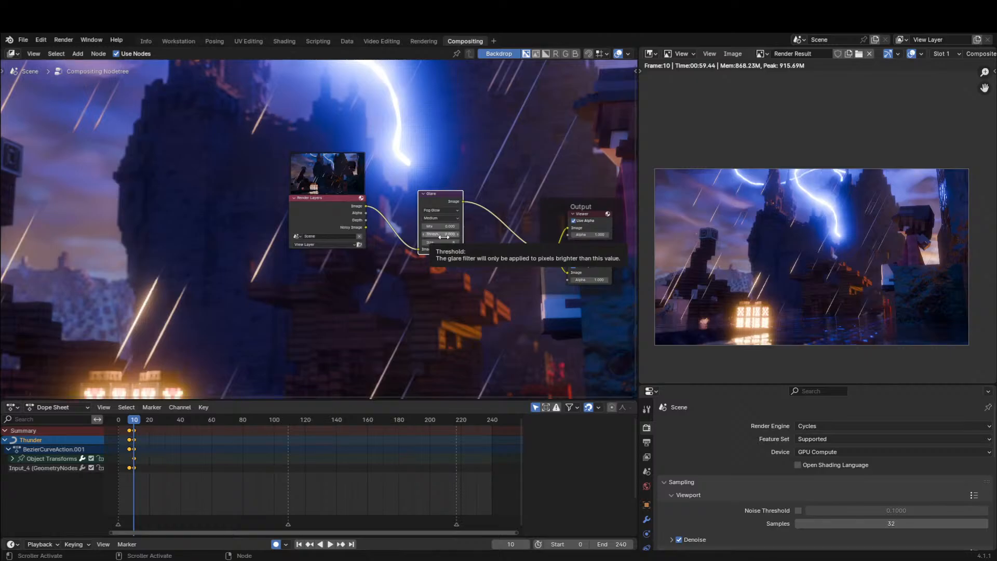
Set the Glare node's threshold back to 1.
double_click(444, 234)
text(1)
key(Return)
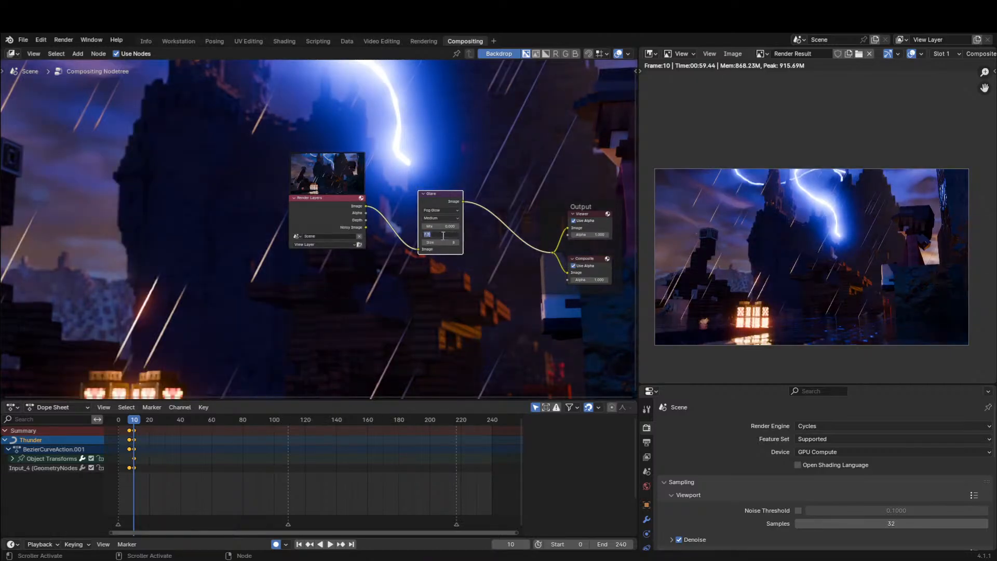
key(Return)
key(Return)
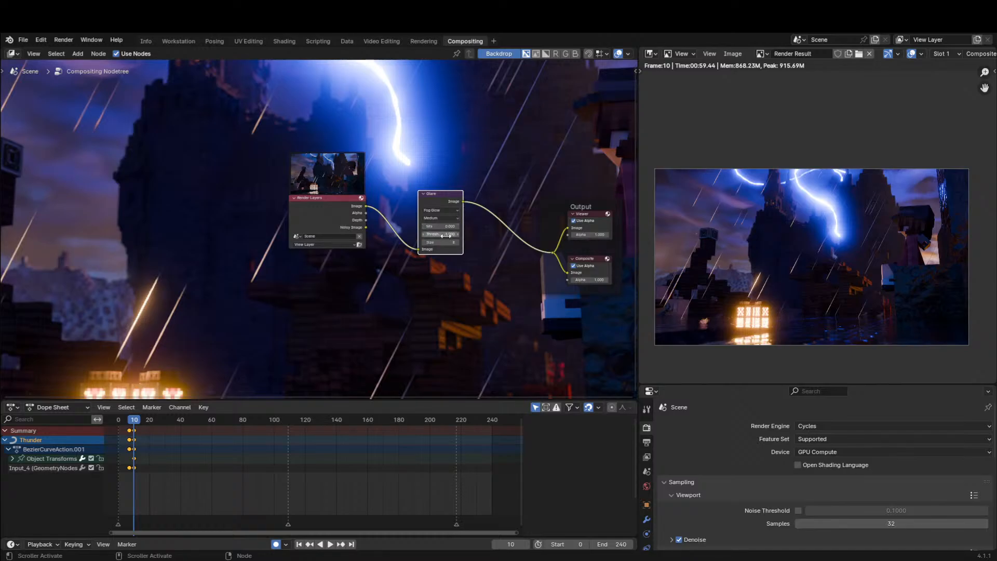
Raise the Glare node's threshold to 100 while checking the glow around the lightning bolt.
drag(445, 236, 475, 234)
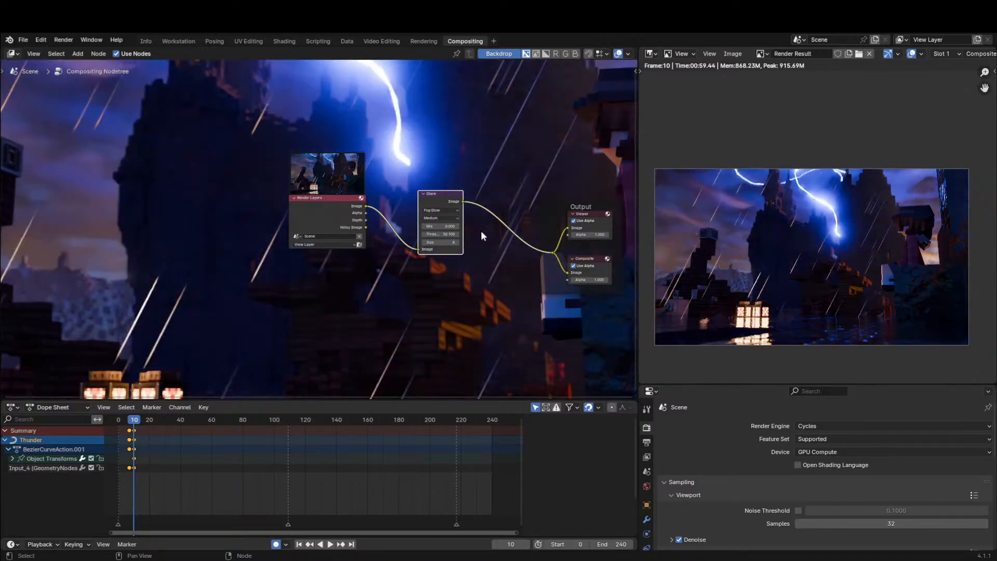
scroll(717, 252, up, 1)
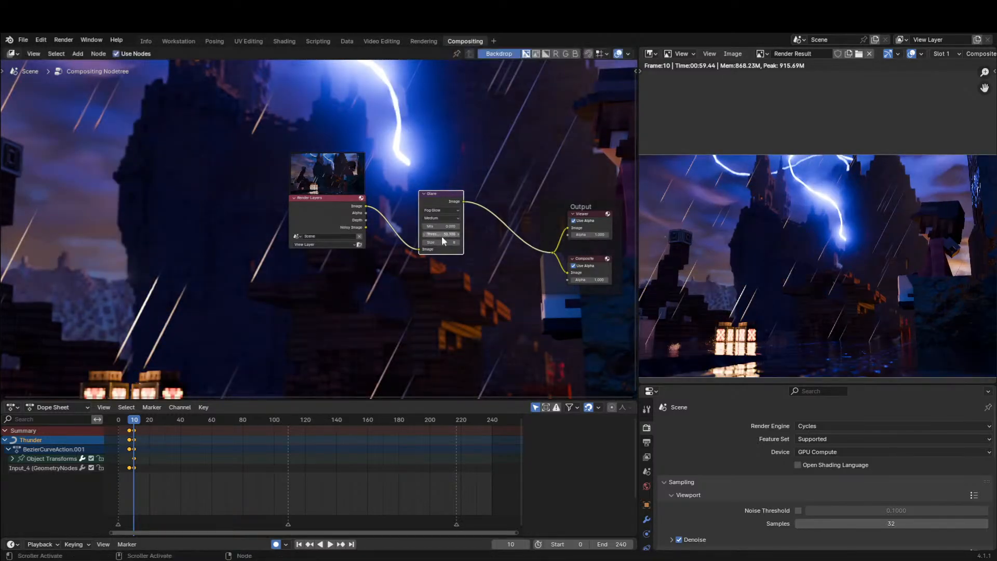
drag(442, 236, 473, 236)
scroll(830, 207, up, 1)
scroll(831, 208, up, 1)
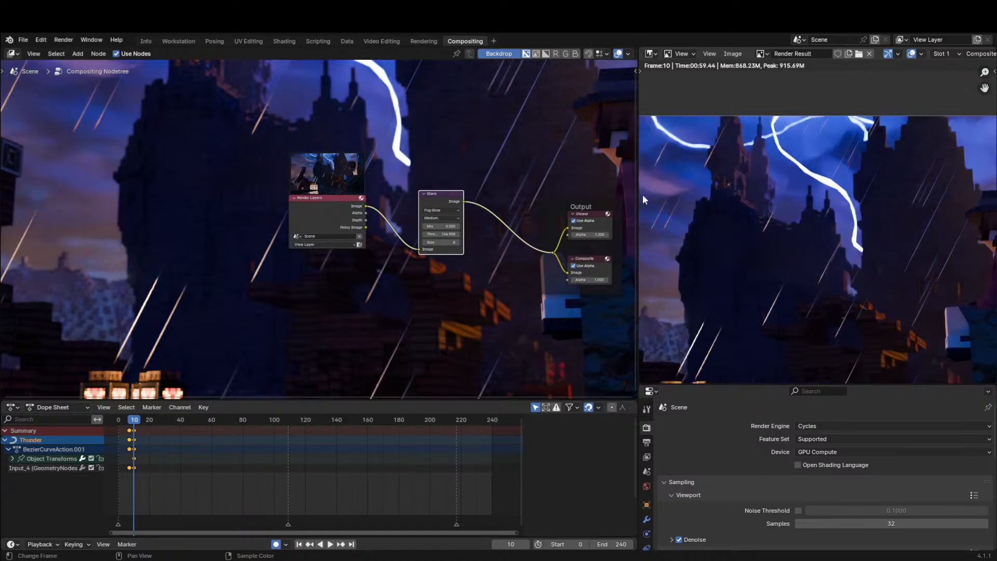
scroll(469, 235, up, 1)
click(469, 235)
key(Return)
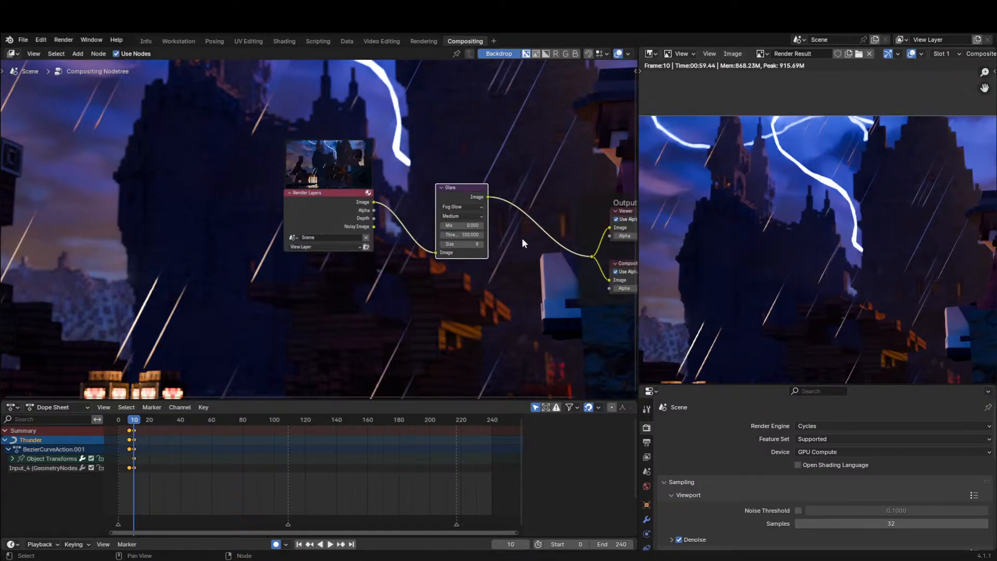
Examine the composited render up close and as a whole, checking the lightning bolt, castle and lanterns.
scroll(777, 214, down, 1)
scroll(778, 227, down, 1)
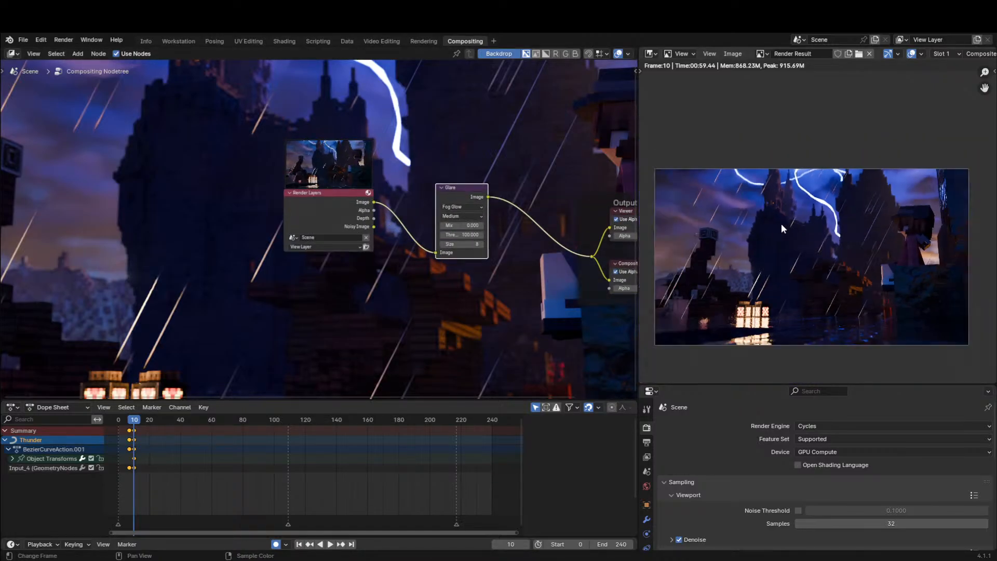
scroll(748, 242, up, 6)
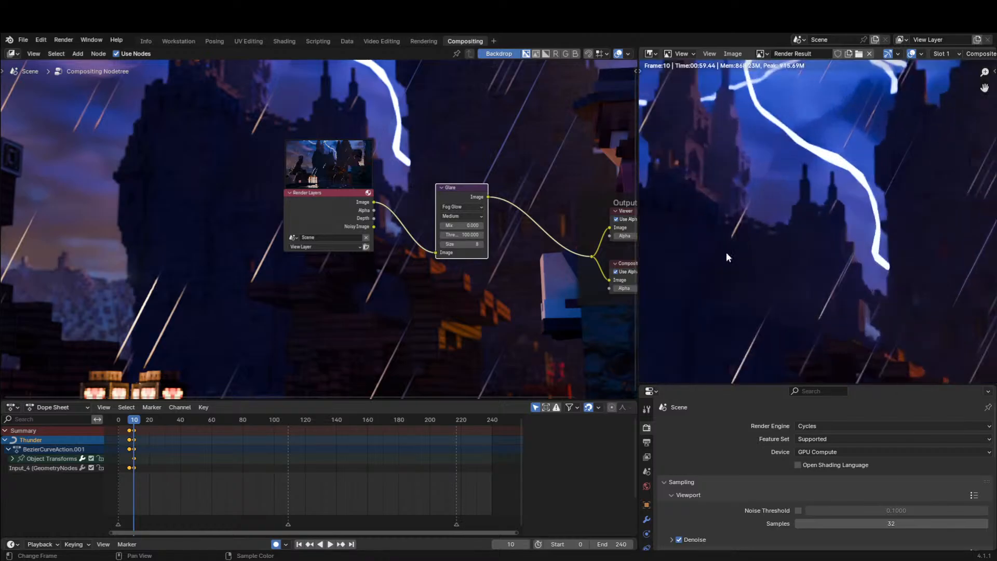
scroll(796, 234, down, 6)
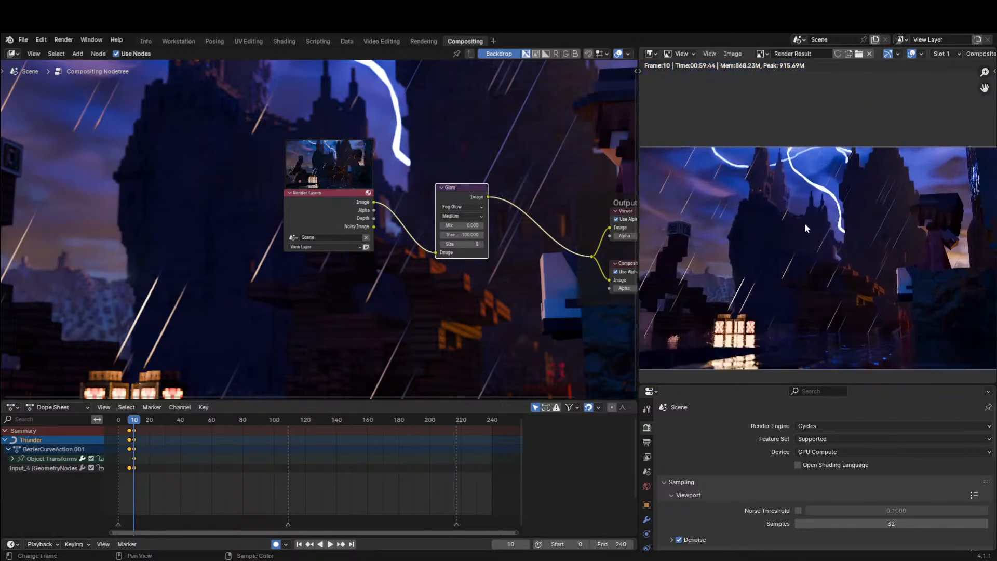
middle_drag(811, 216, 819, 228)
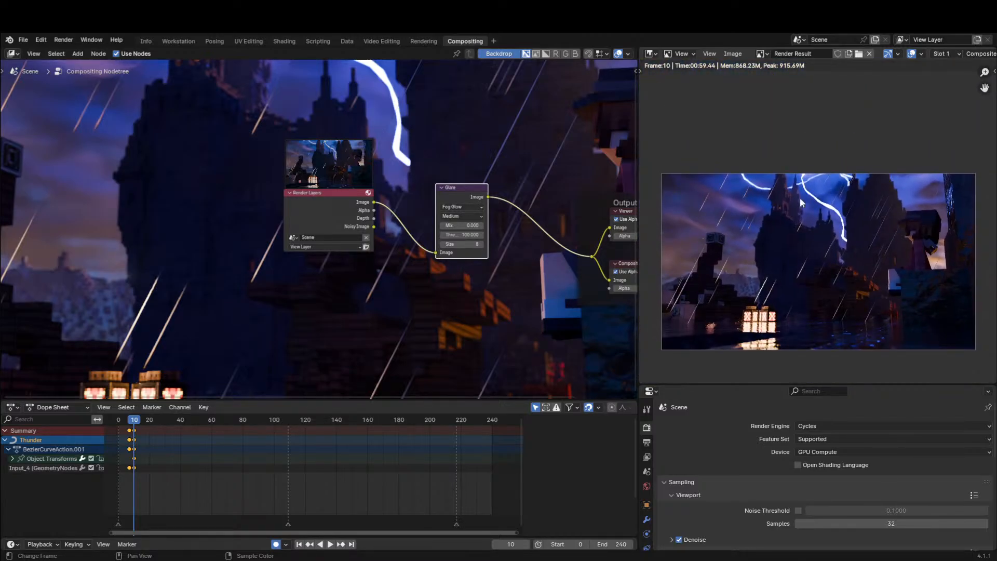
scroll(912, 330, up, 1)
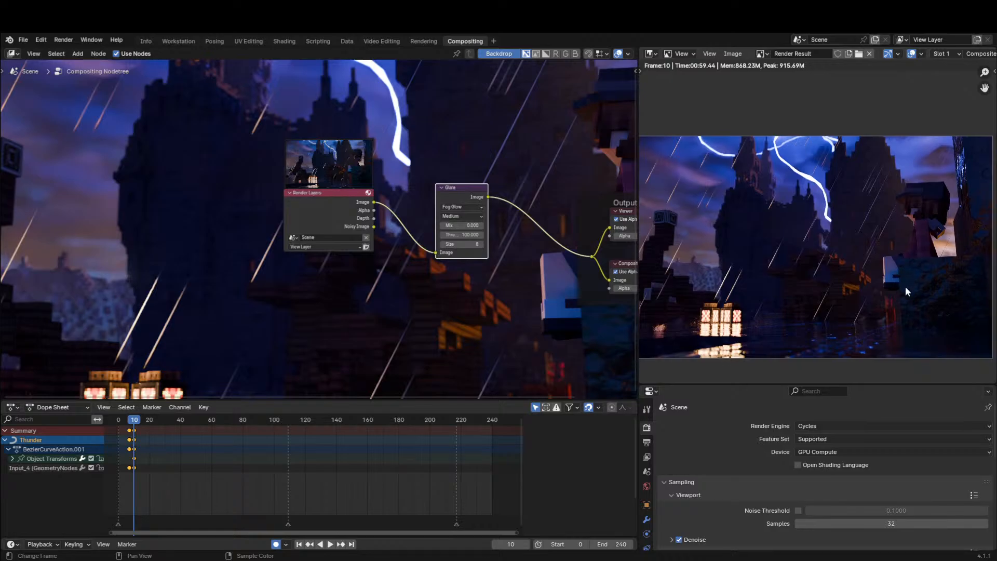
scroll(904, 326, down, 1)
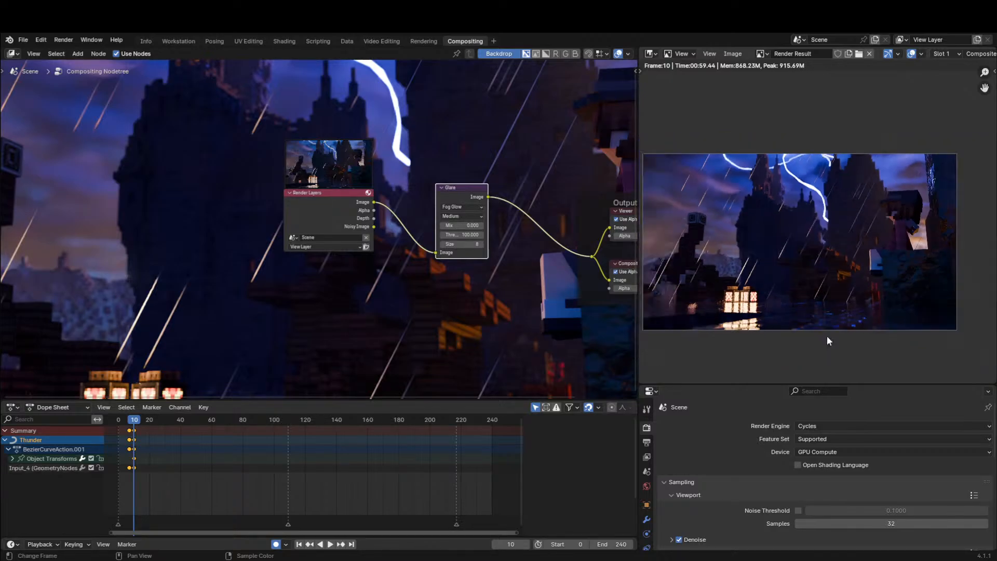
scroll(821, 306, down, 1)
scroll(819, 303, up, 1)
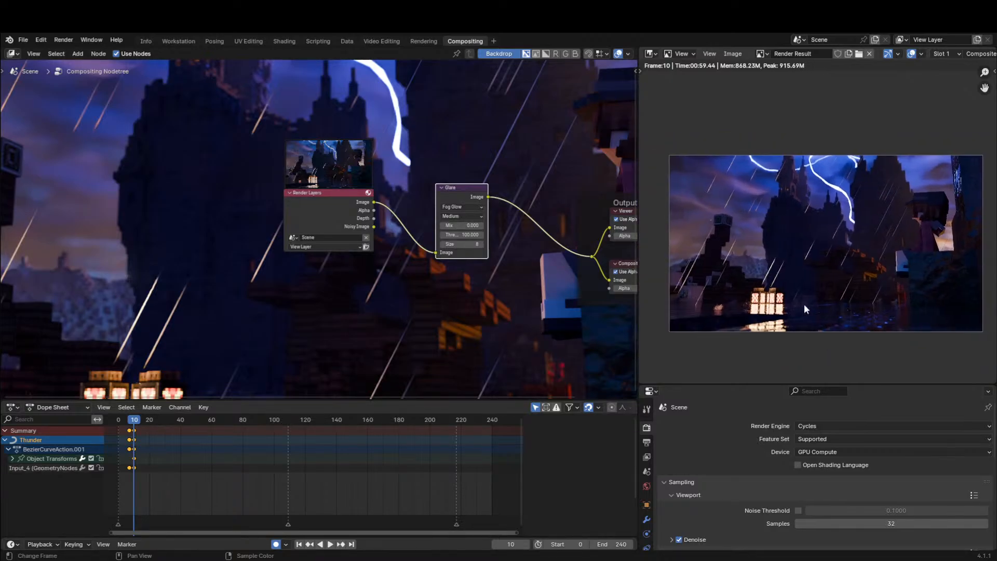
Enlarge the render result view and examine the view layer's Noisy Image pass around the lightning bolt and water.
drag(638, 287, 575, 286)
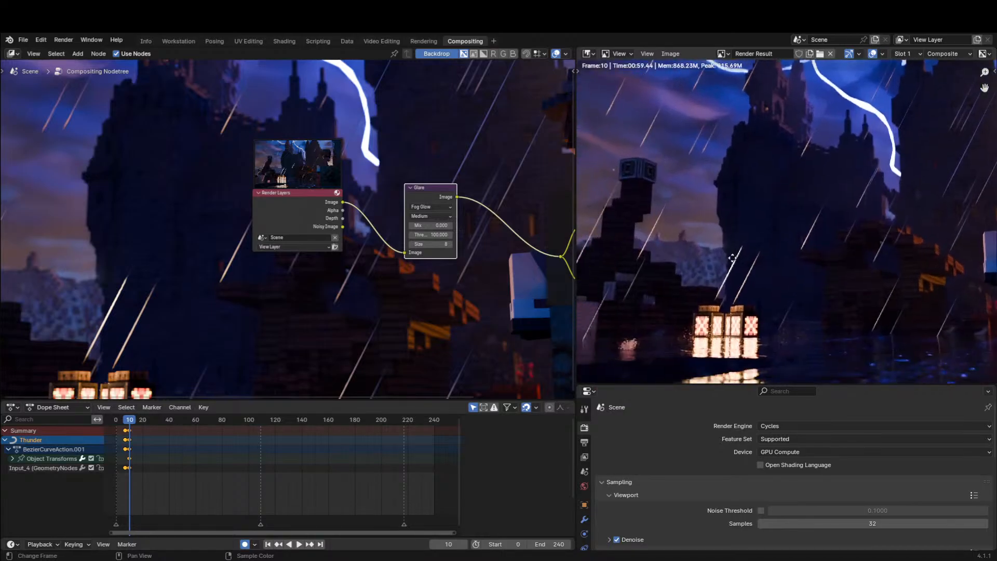
scroll(730, 240, up, 1)
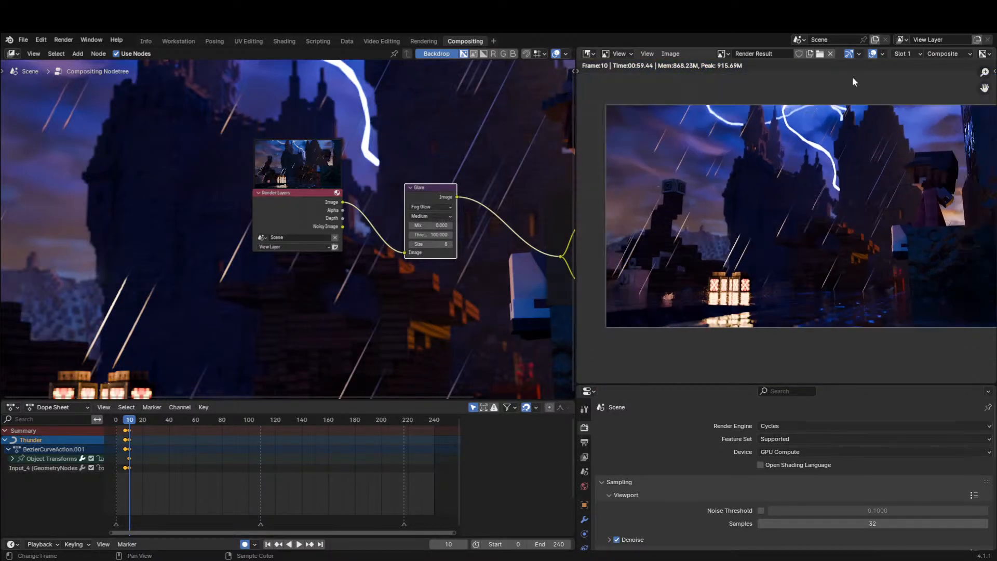
click(939, 54)
click(929, 73)
click(955, 54)
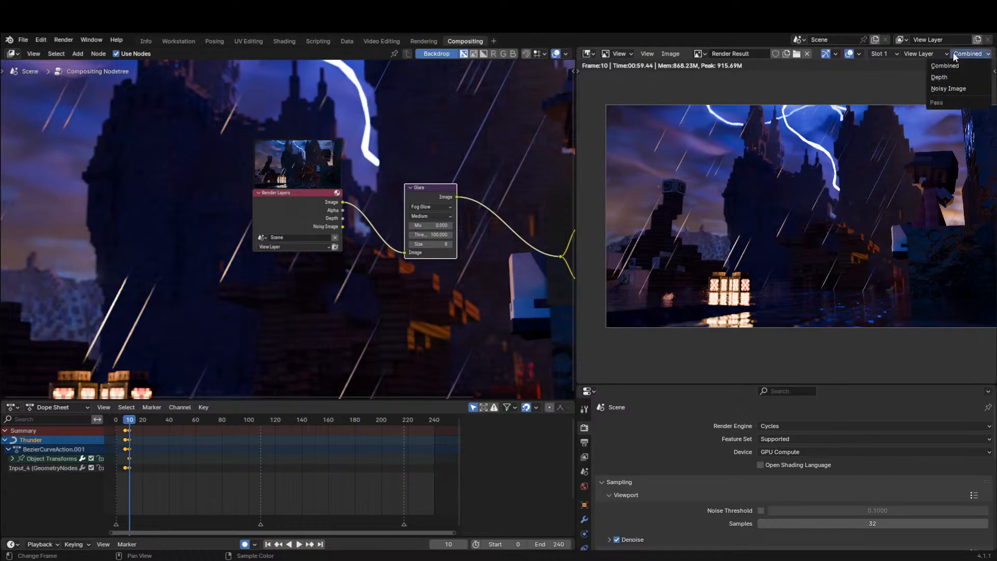
click(958, 58)
click(960, 56)
click(938, 88)
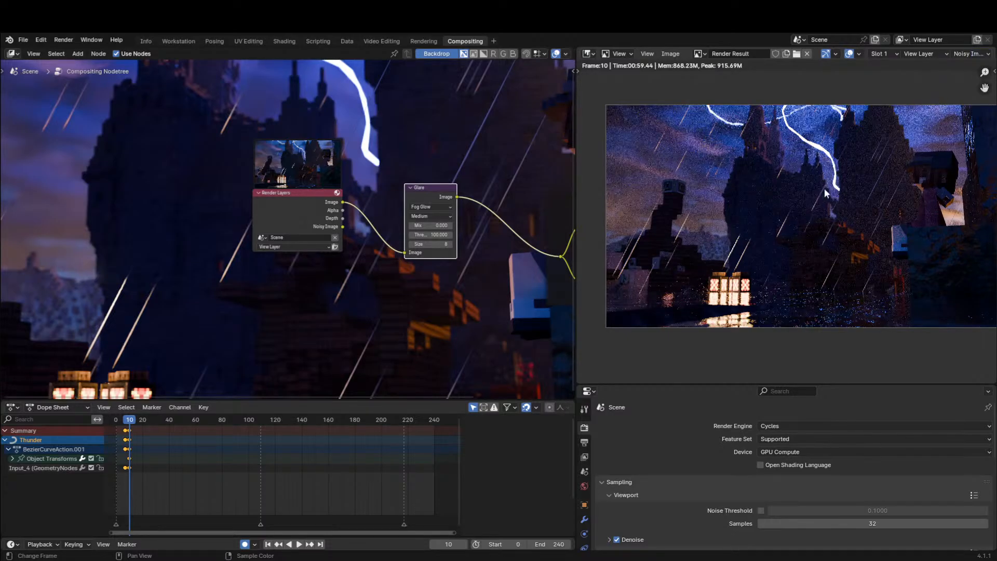
scroll(824, 187, up, 1)
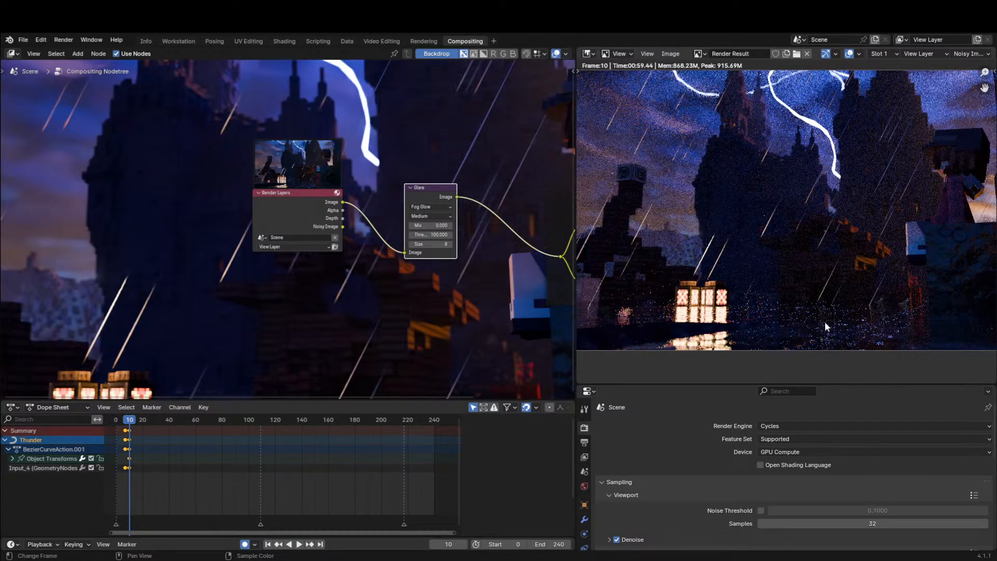
scroll(883, 319, up, 1)
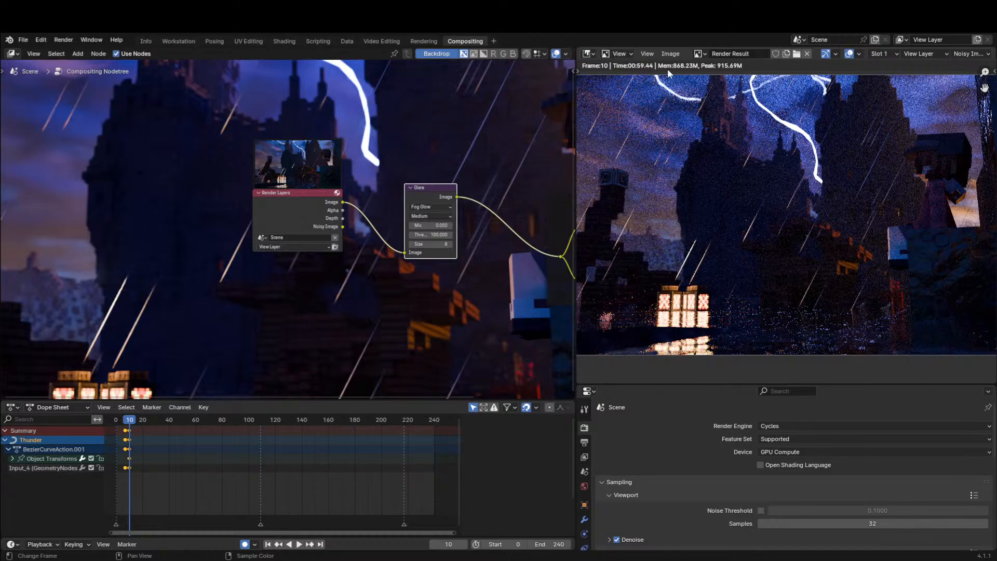
Set the render samples to 256 by entering 128*2.
scroll(802, 458, down, 5)
click(882, 415)
text(128)
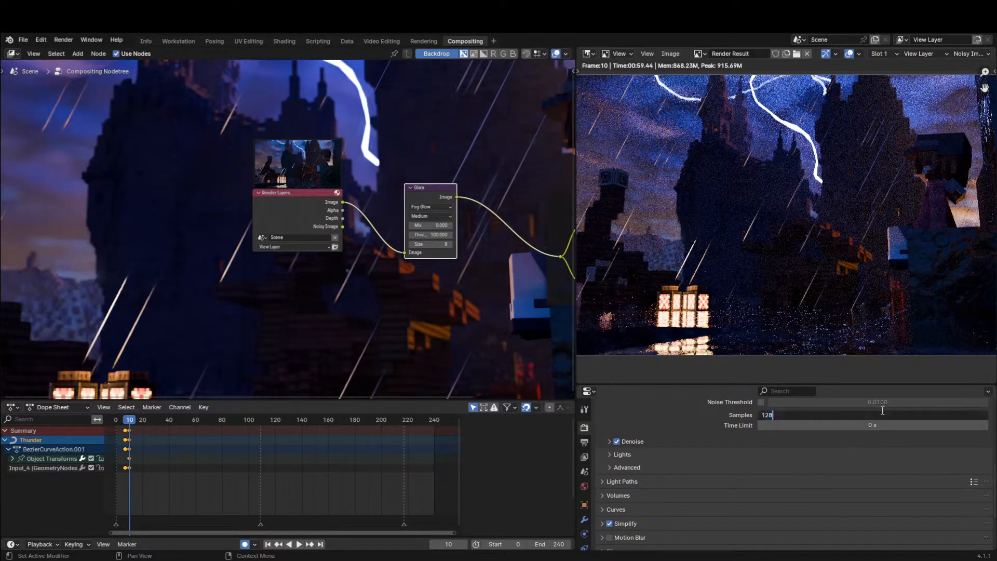
text(*2)
key(Return)
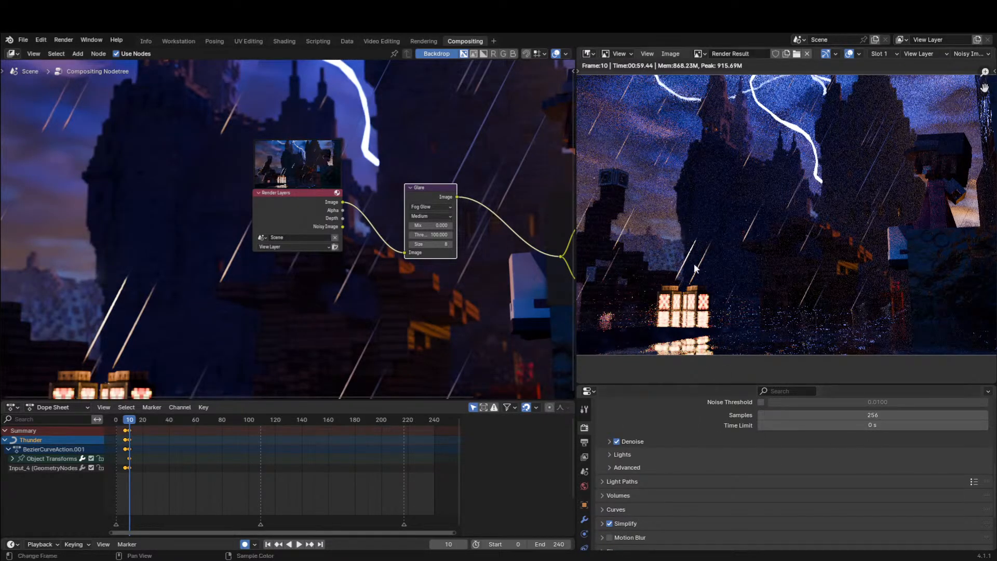
Switch the render result view back to the Composite output and bring the whole node chain into view.
key(Home)
middle_drag(431, 211, 363, 223)
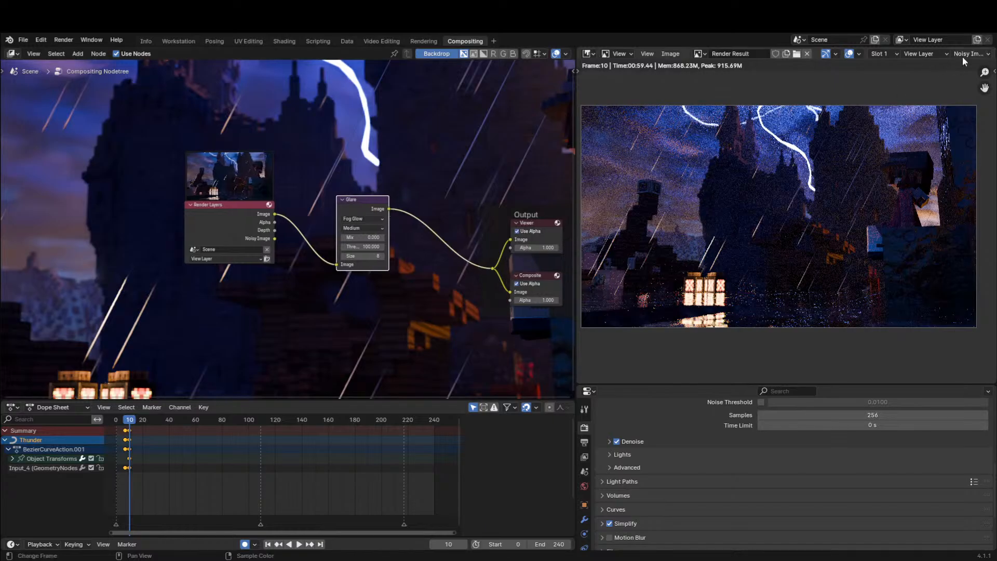
click(909, 66)
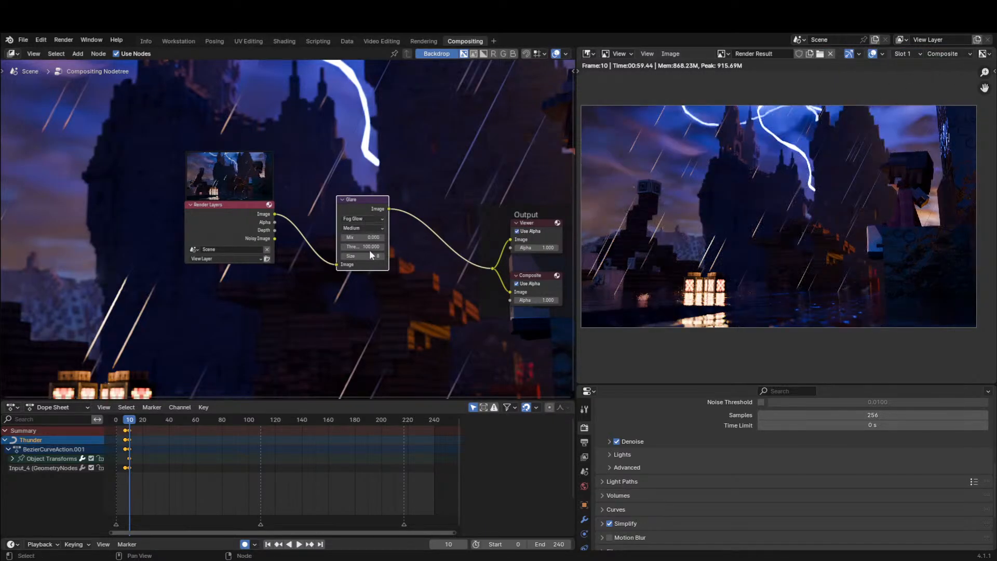
Set the Glare node's threshold to 1 and move the node slightly closer to the output nodes.
drag(369, 247, 327, 244)
key(g)
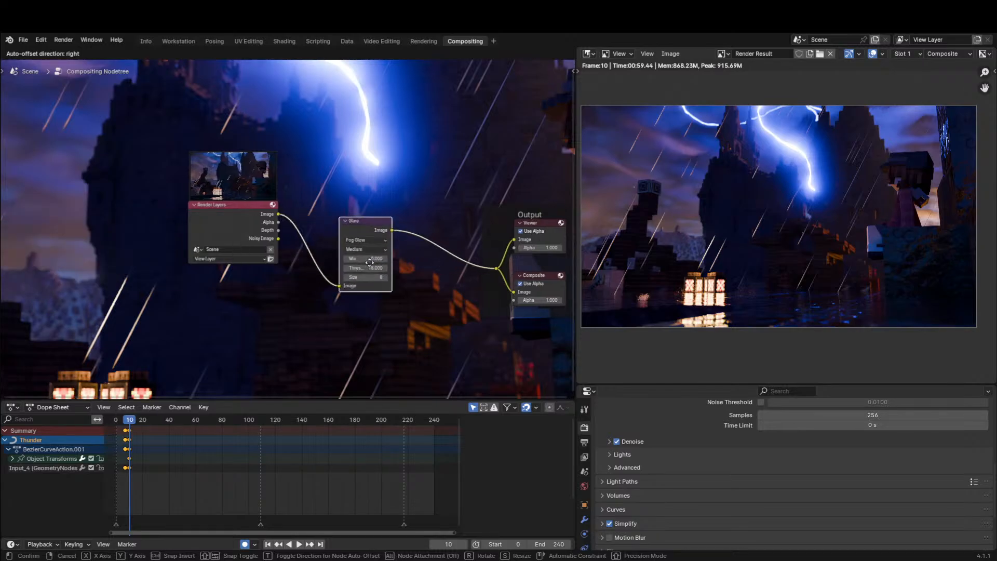
click(388, 259)
double_click(391, 266)
text(1)
key(Return)
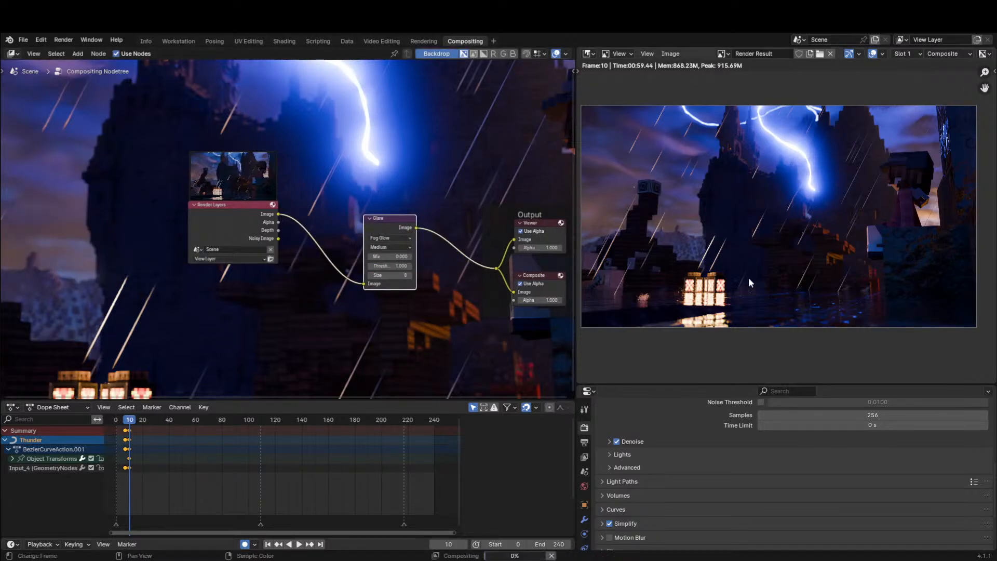
Set the Glare node to High quality with size 9 and try its mix at -1.
scroll(689, 301, up, 1)
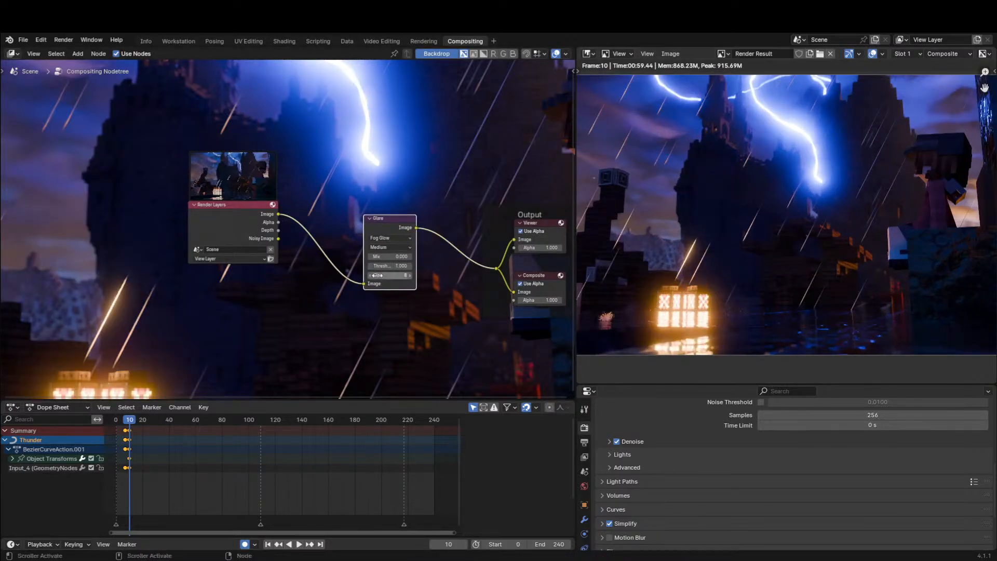
drag(387, 275, 376, 257)
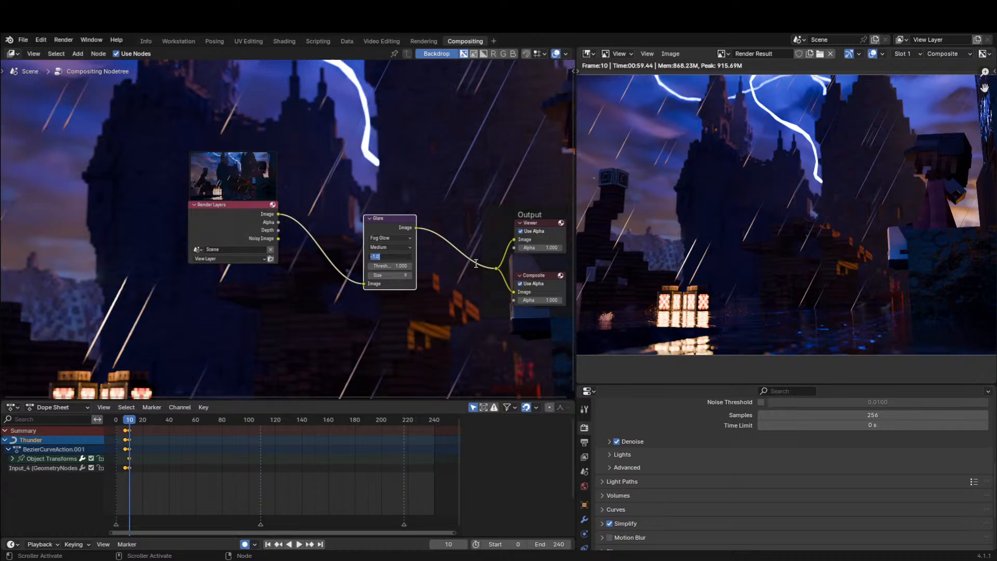
click(475, 264)
click(391, 265)
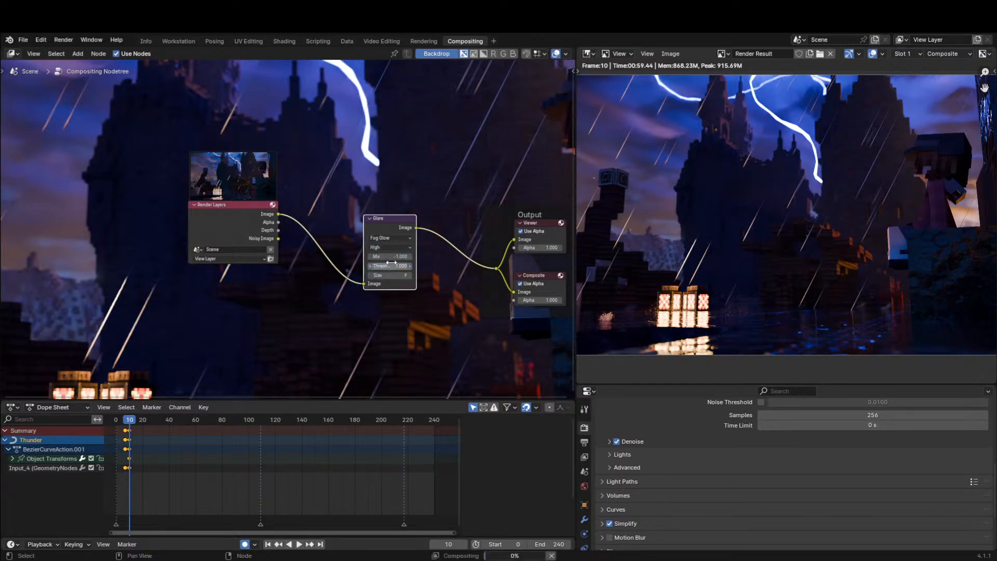
Set the Glare node's mix to -0.9 and check the glow across the composited render, up close and as a whole.
drag(394, 257, 408, 257)
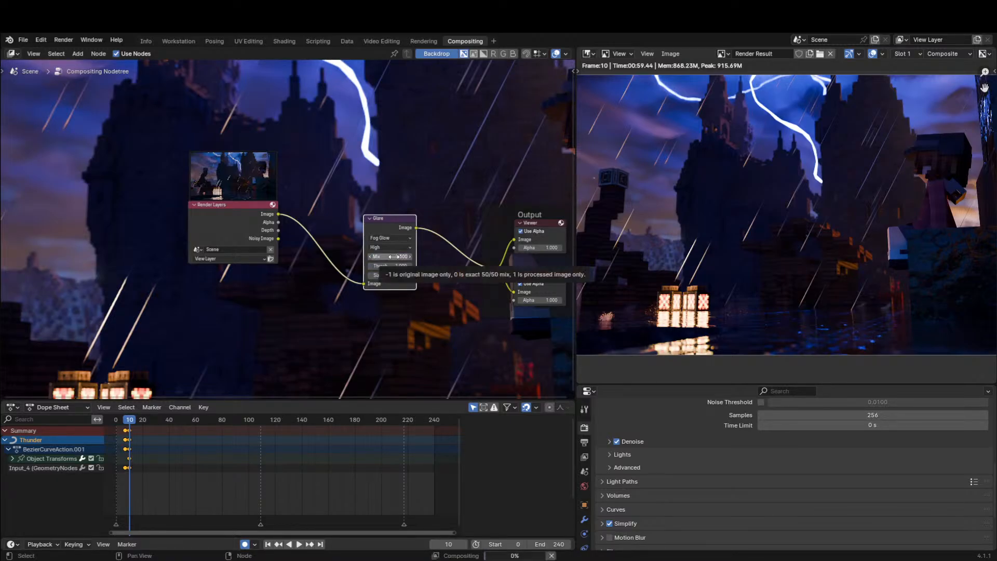
click(408, 257)
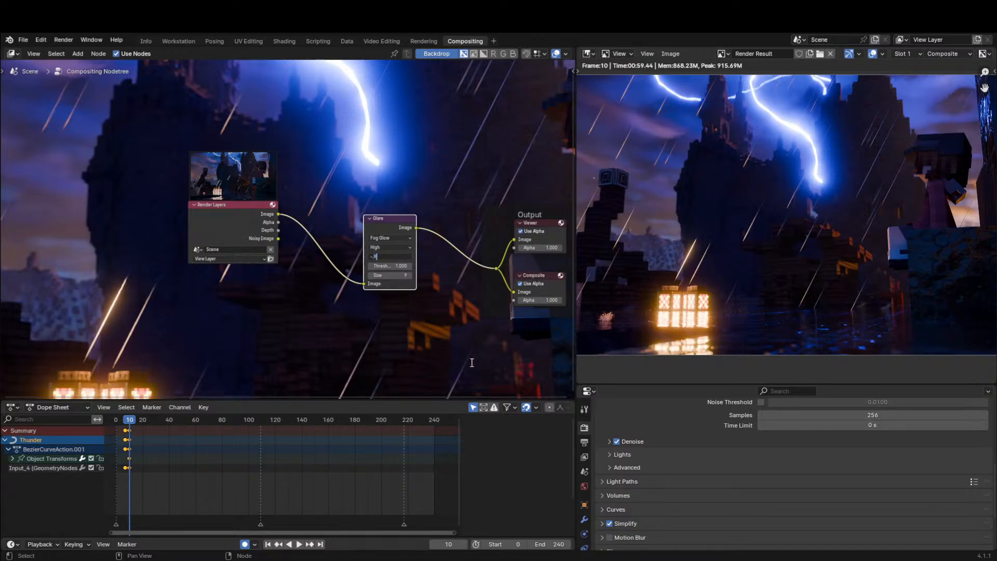
text(-.9)
key(Return)
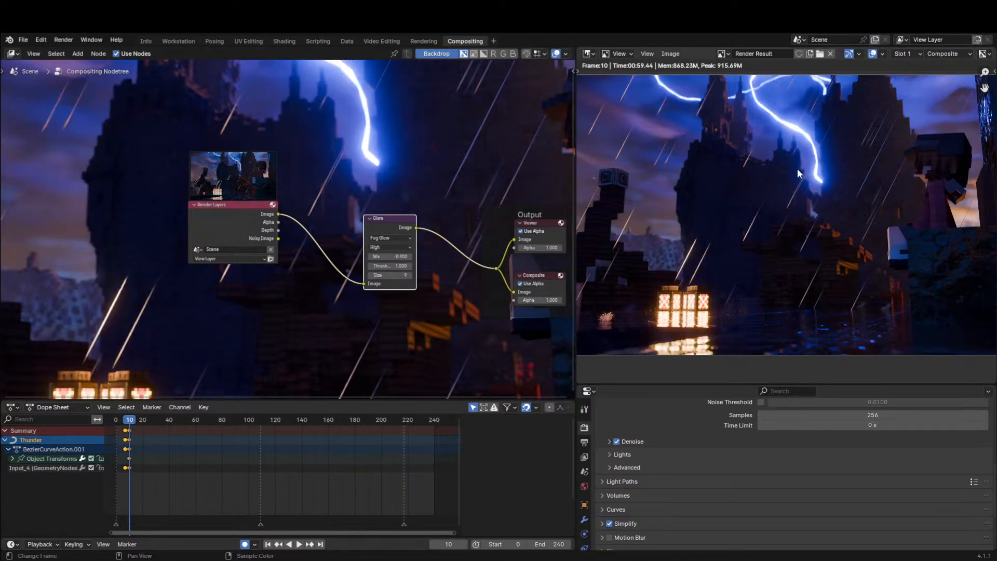
scroll(799, 174, down, 2)
scroll(909, 172, up, 1)
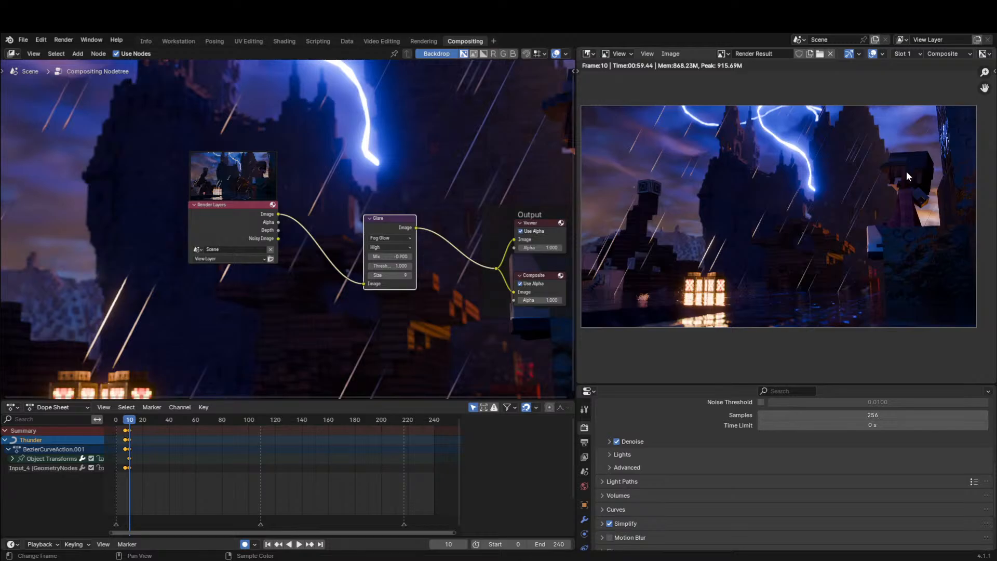
scroll(793, 220, up, 4)
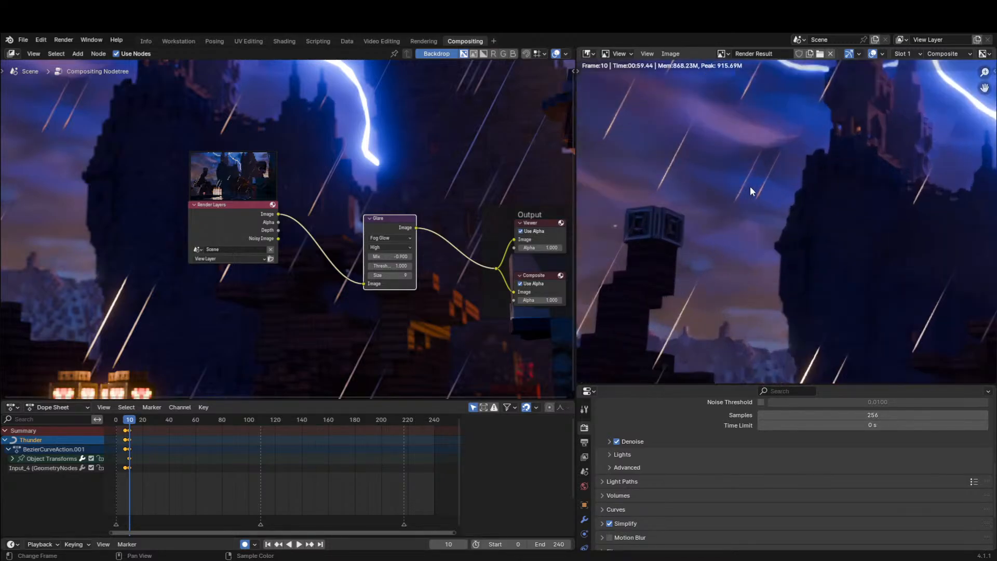
scroll(750, 186, down, 5)
middle_drag(792, 208, 786, 204)
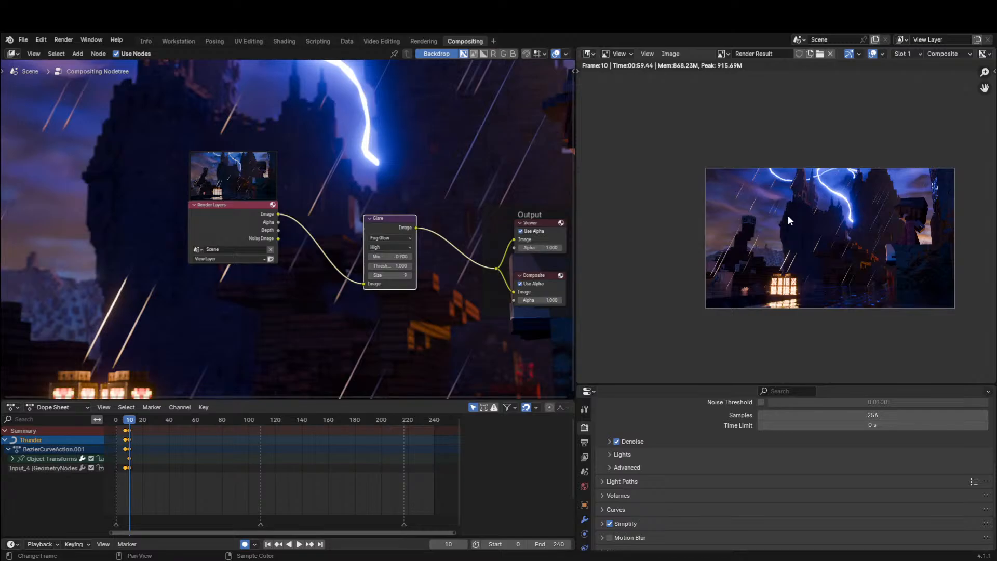
scroll(787, 235, up, 2)
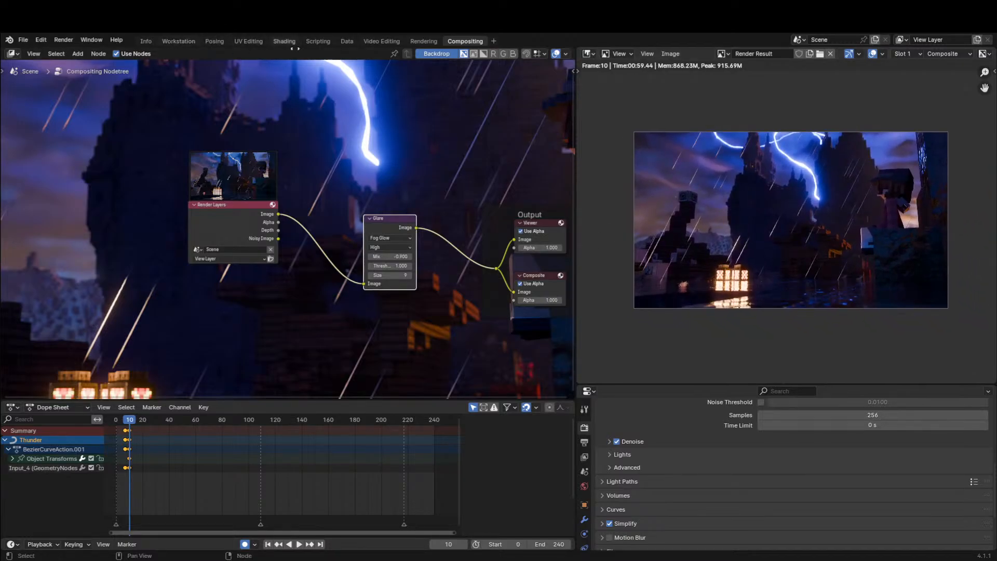
Return to the Info workspace and examine the wet ground and water reflections in rendered shading, finishing in the camera view.
click(146, 41)
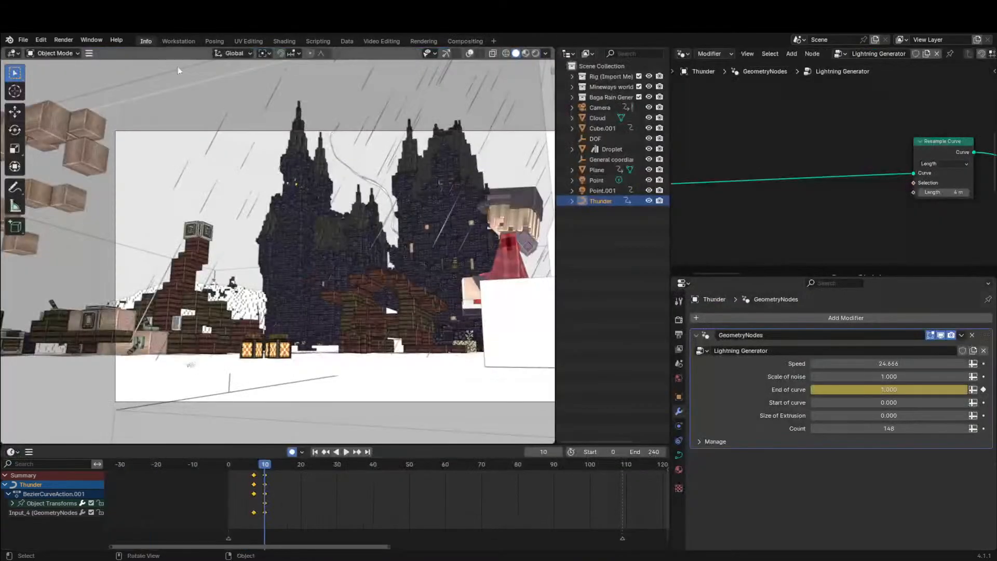
key(shift+grave)
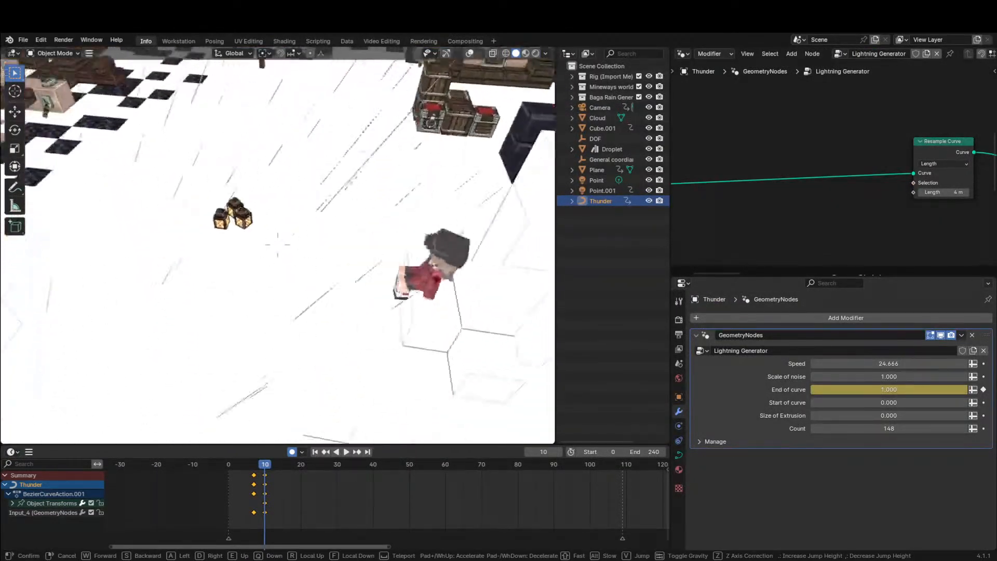
click(535, 53)
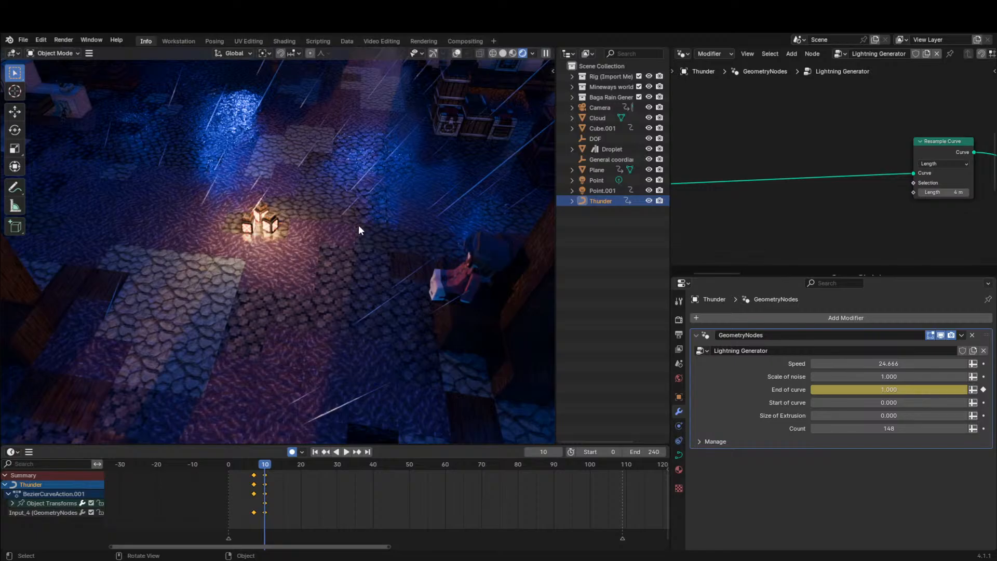
key(shift+grave)
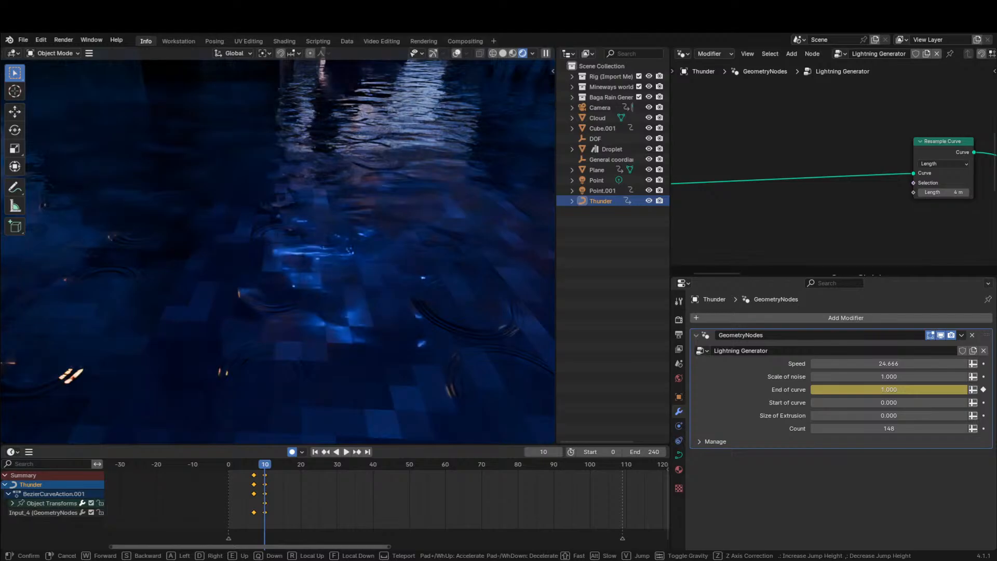
click(359, 226)
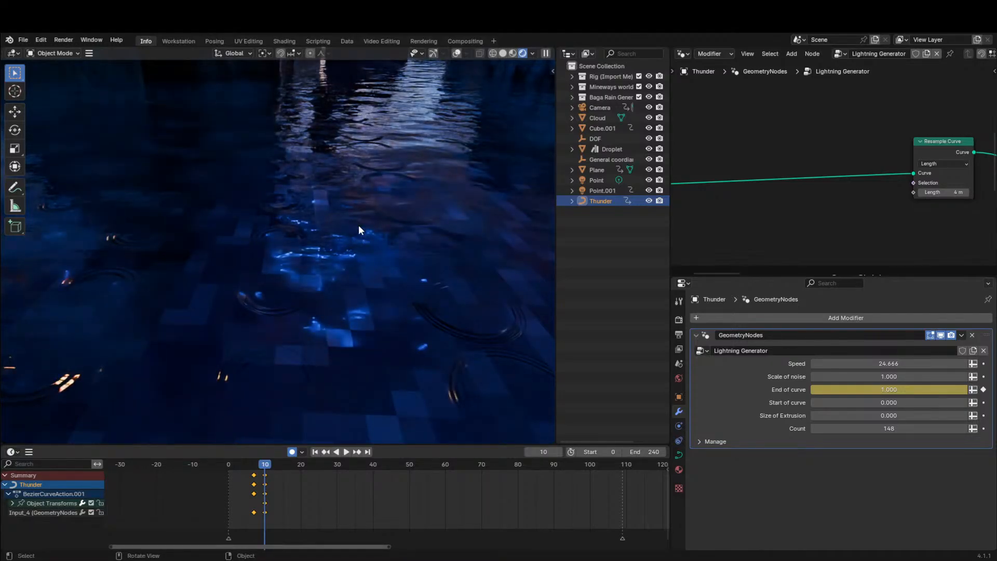
click(441, 353)
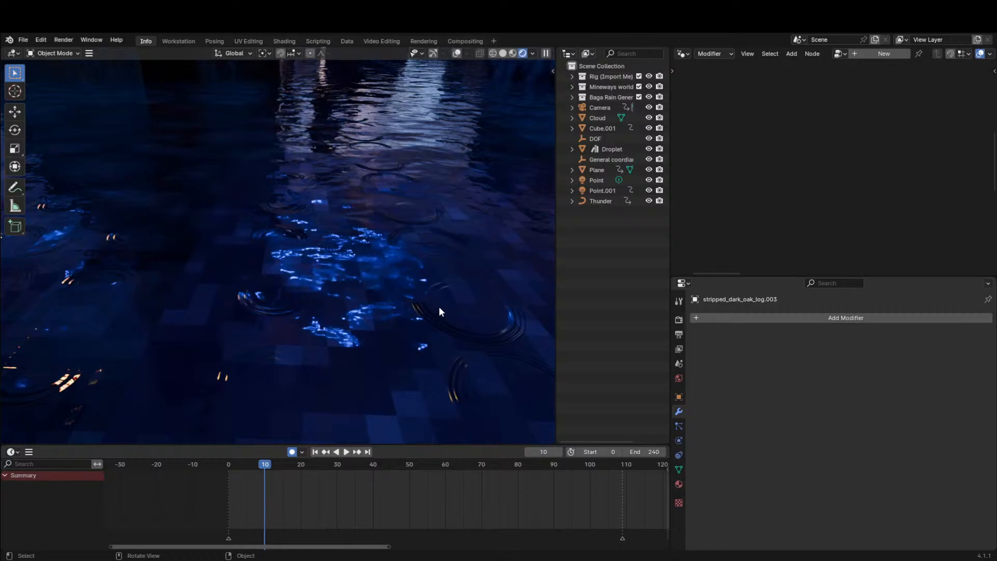
key(shift+grave)
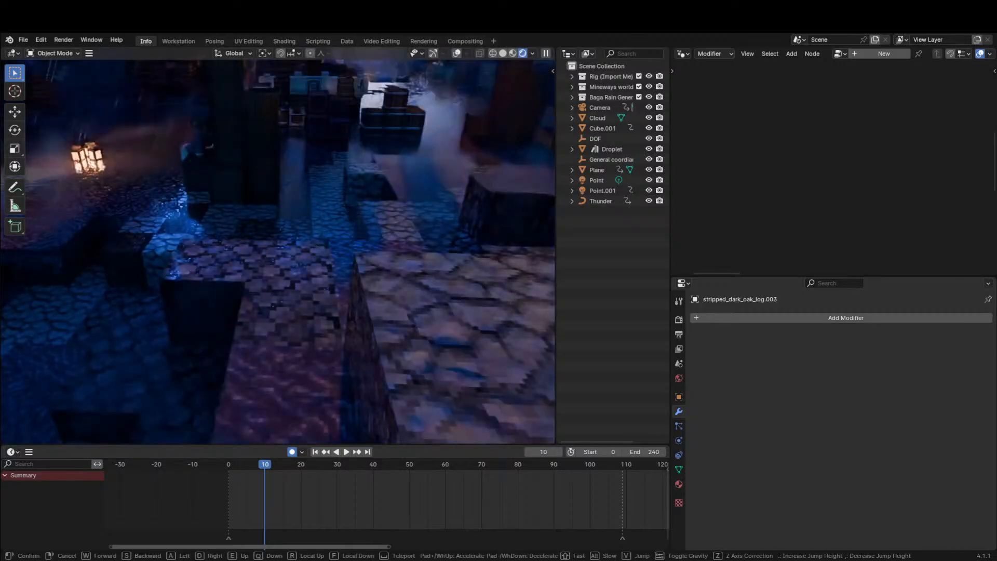
key(Escape)
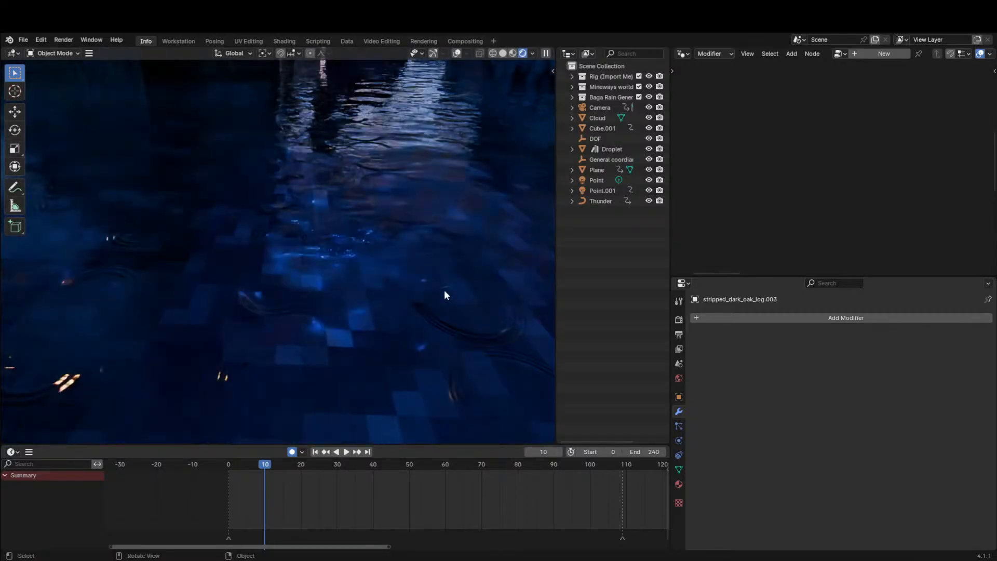
key(KP_0)
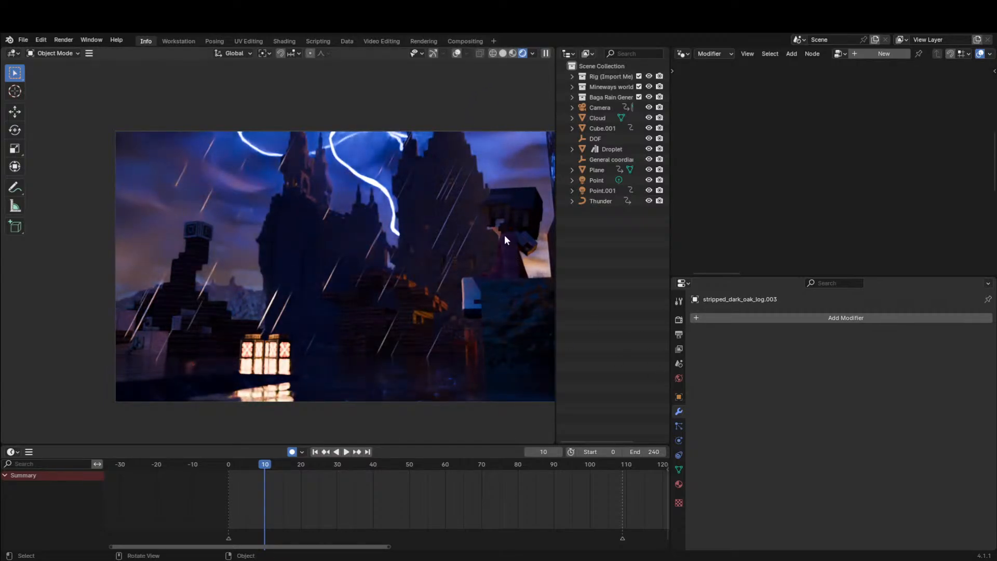
Show the viewport overlays, select the camera and inspect its depth of field settings, with the viewport back in rendered shading.
click(501, 53)
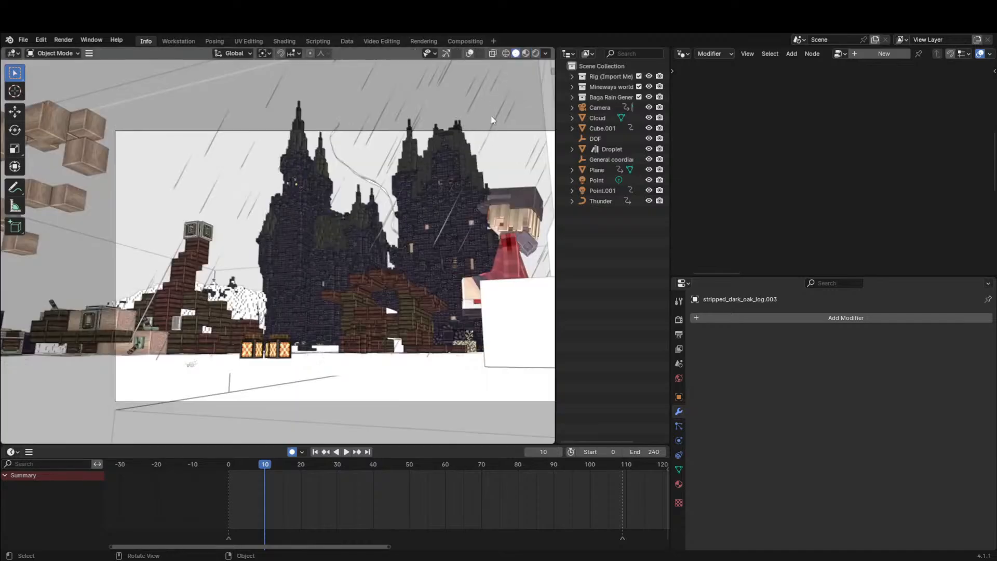
click(496, 134)
click(477, 52)
click(469, 54)
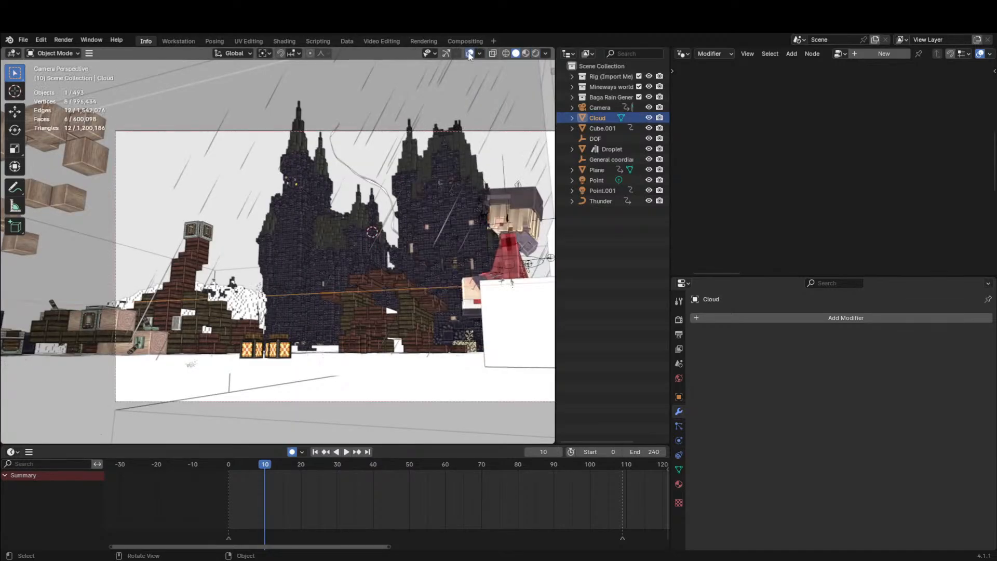
click(462, 137)
click(679, 440)
scroll(779, 441, down, 5)
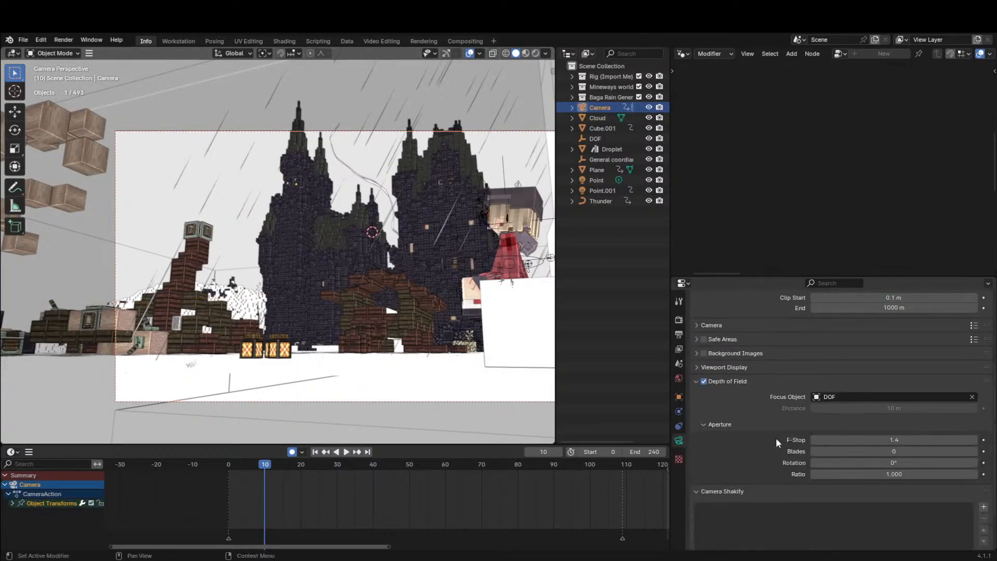
click(536, 54)
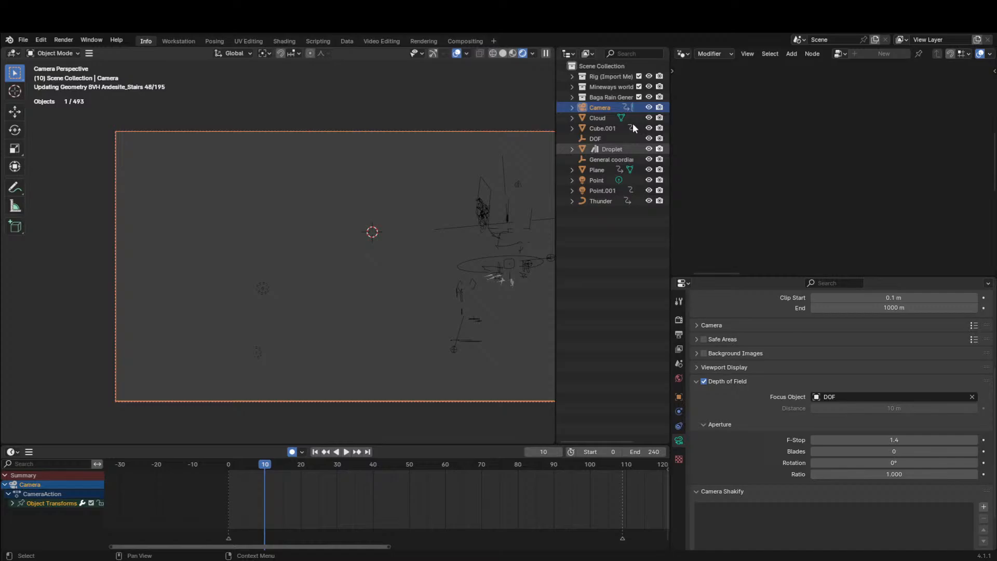
Set the camera's depth of field F-Stop to 1.0.
click(918, 440)
text(1)
key(Return)
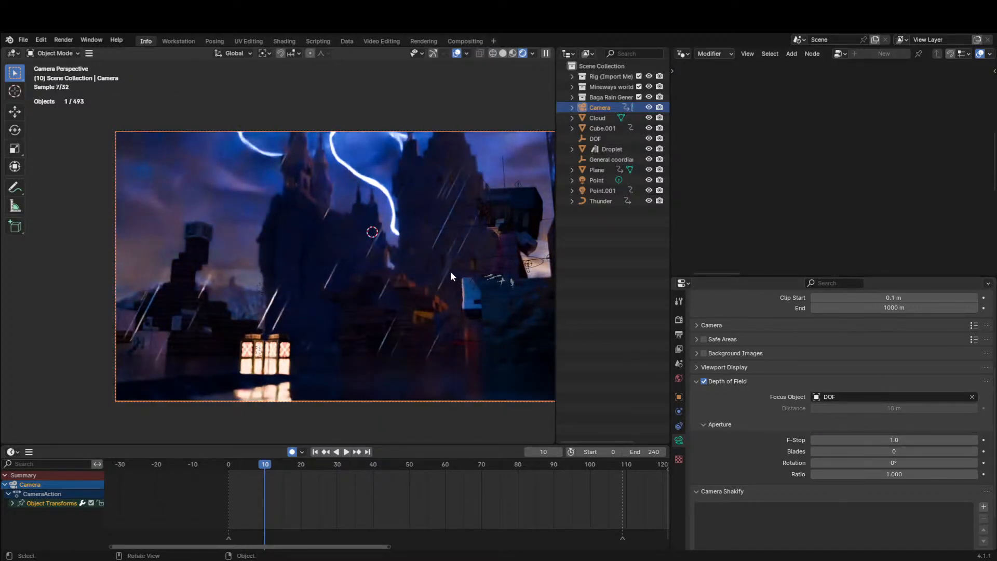
Select the point light near the lantern and move it up beside the head of the seated character.
click(259, 352)
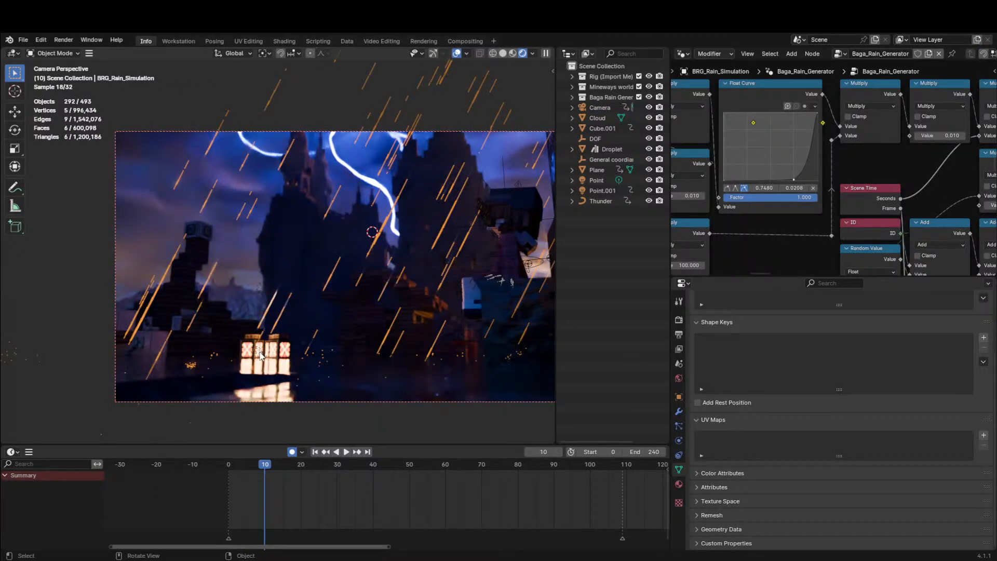
click(260, 352)
key(g)
click(279, 320)
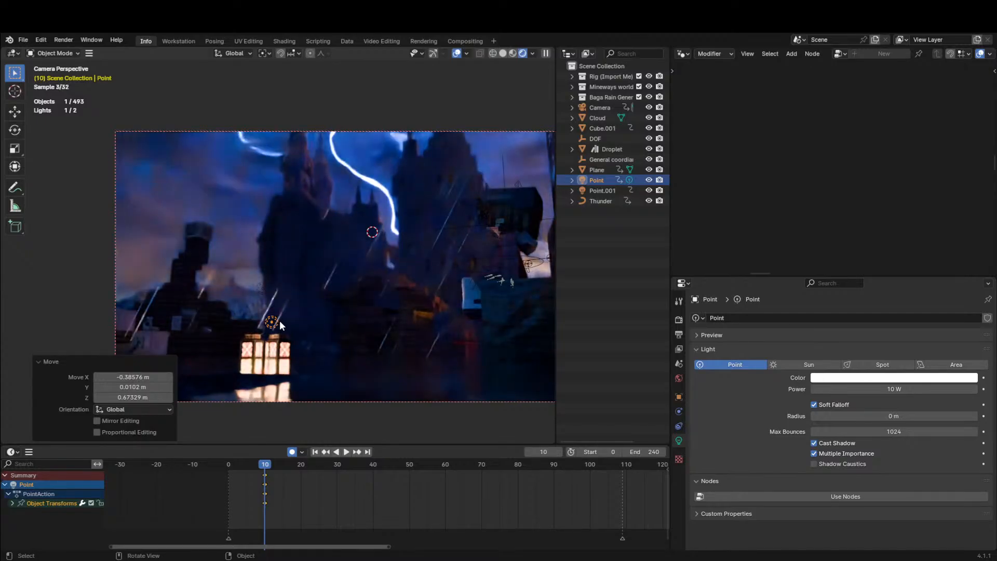
key(g)
click(544, 188)
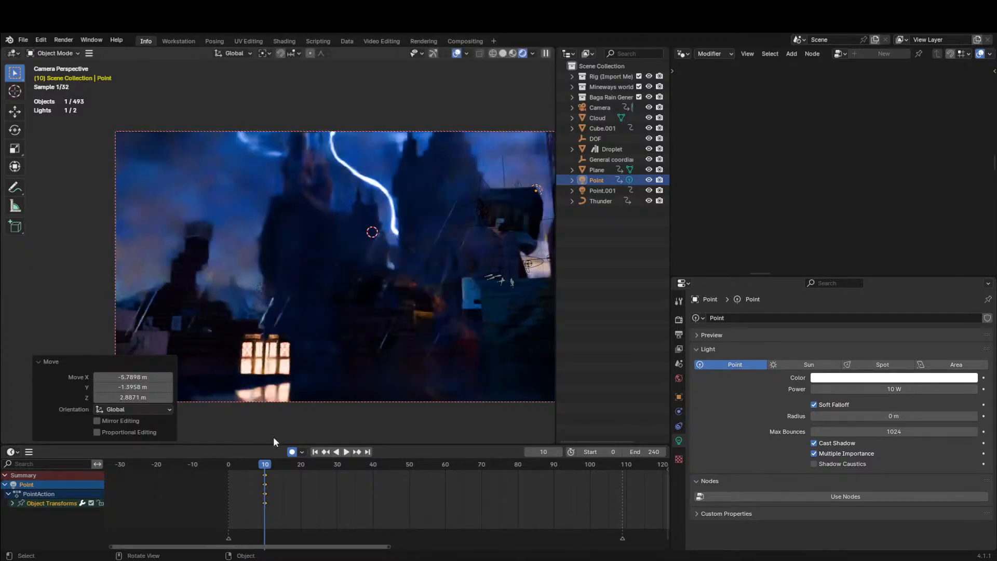
Raise the point light's power to 100000 W and shift the light slightly down beside the character.
click(848, 389)
text(2)
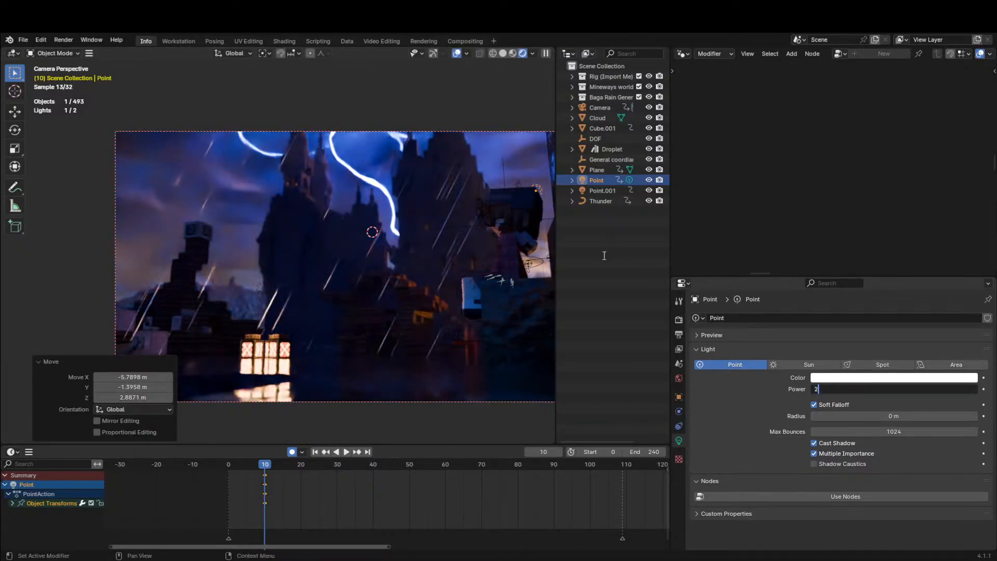
text(000)
key(Return)
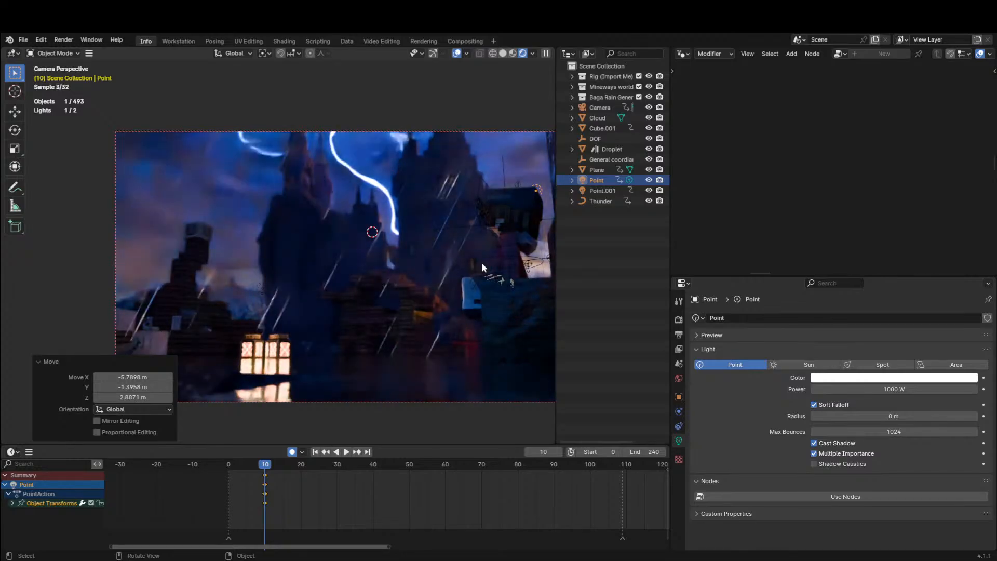
drag(882, 389, 906, 389)
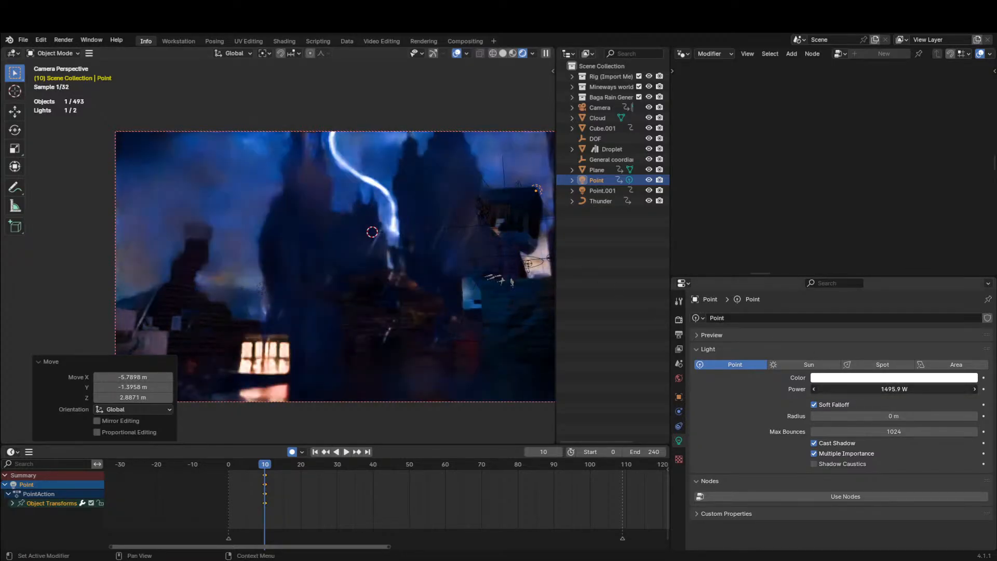
click(894, 389)
text(100000)
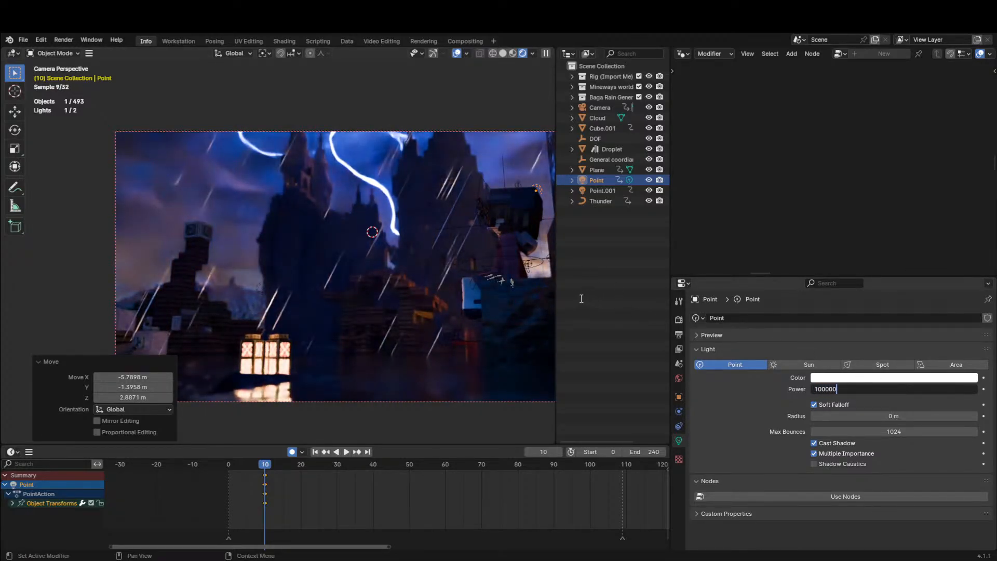
key(Return)
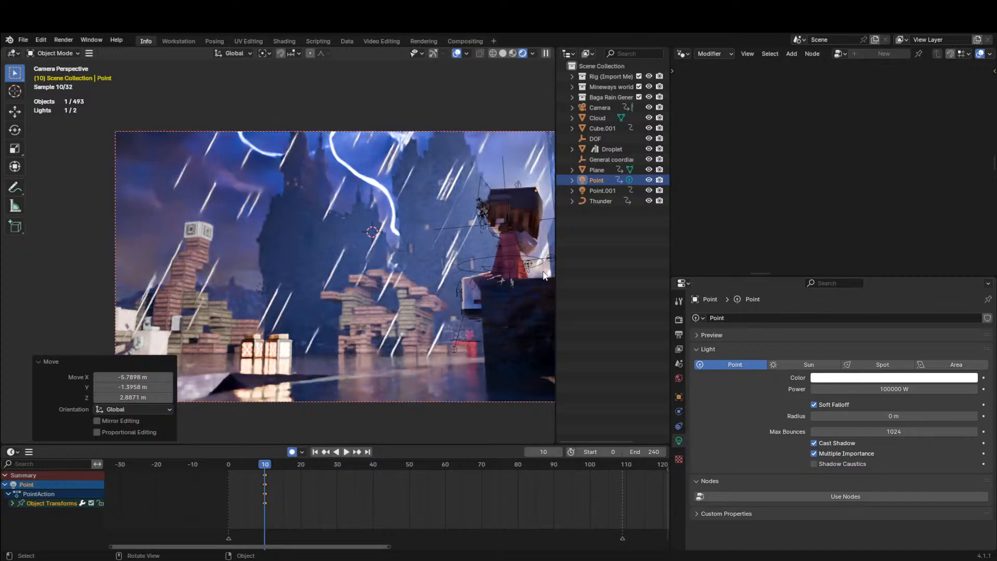
key(g)
click(9, 289)
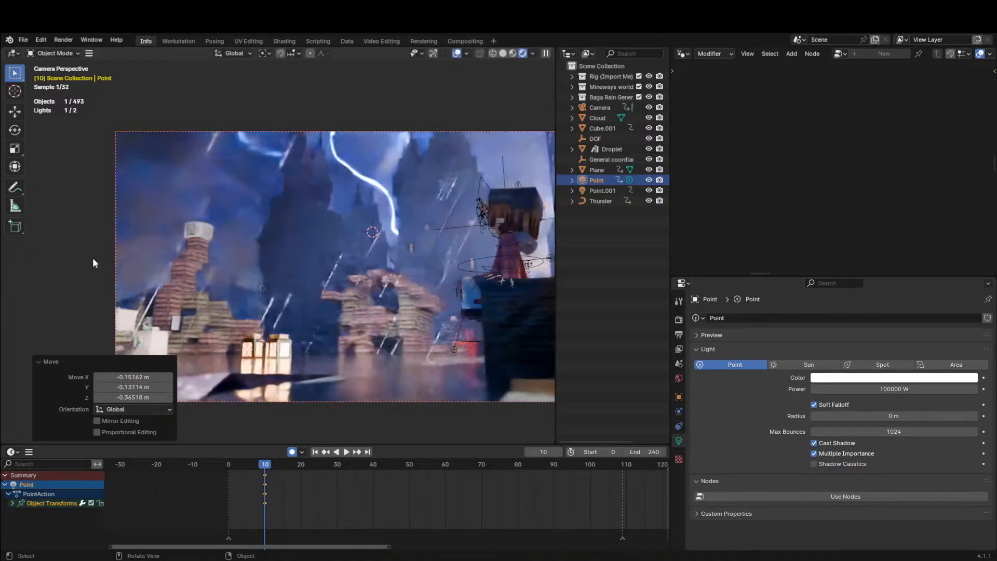
Restrict the point light through Light Linking to the Rig (Import Me) collection.
click(678, 410)
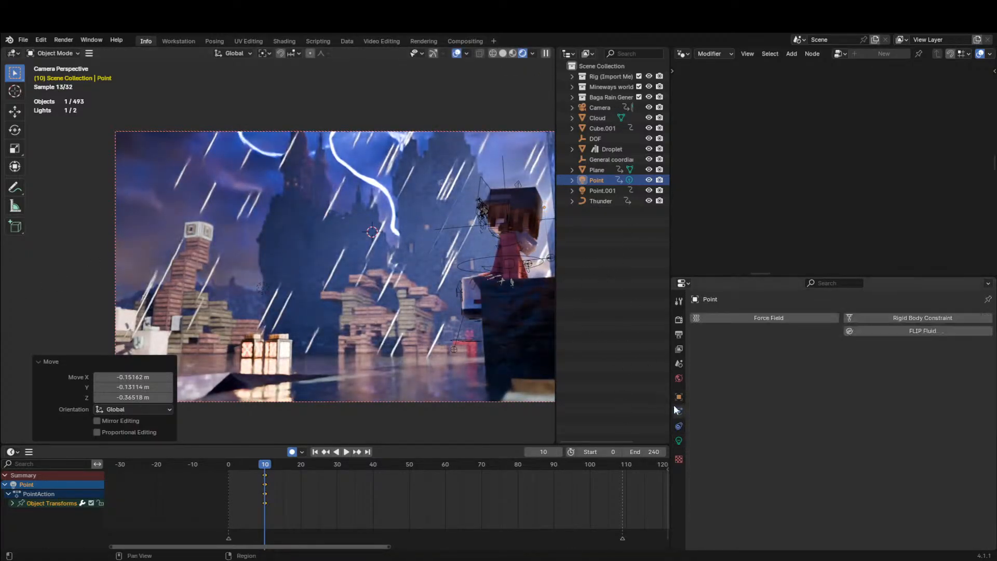
click(678, 397)
scroll(782, 491, down, 5)
click(754, 447)
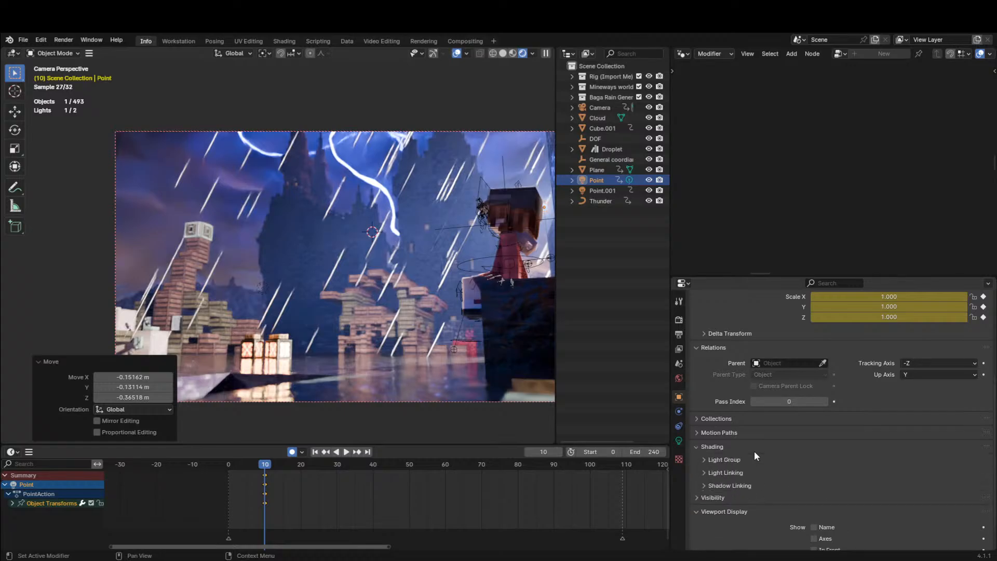
click(748, 473)
click(701, 488)
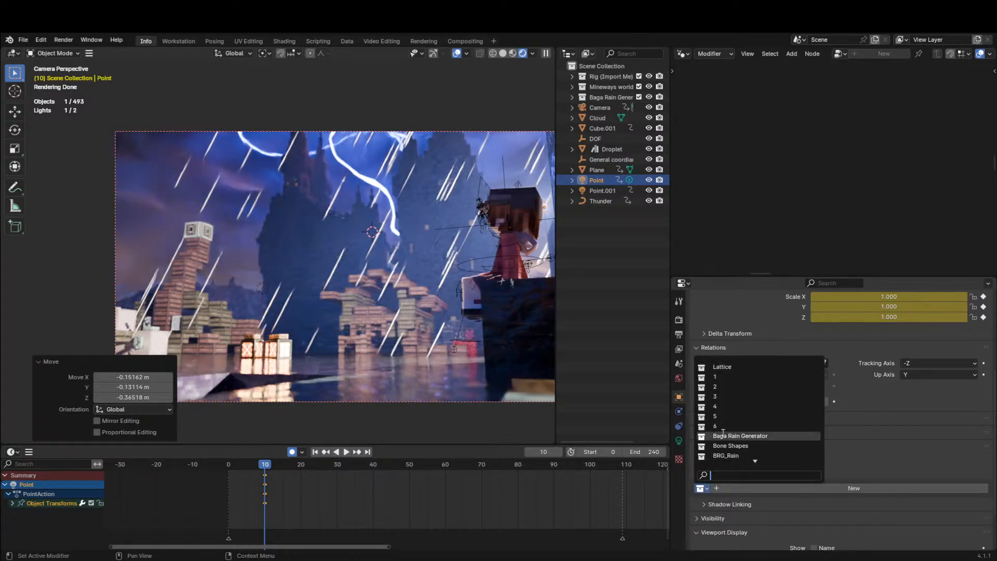
text(rig)
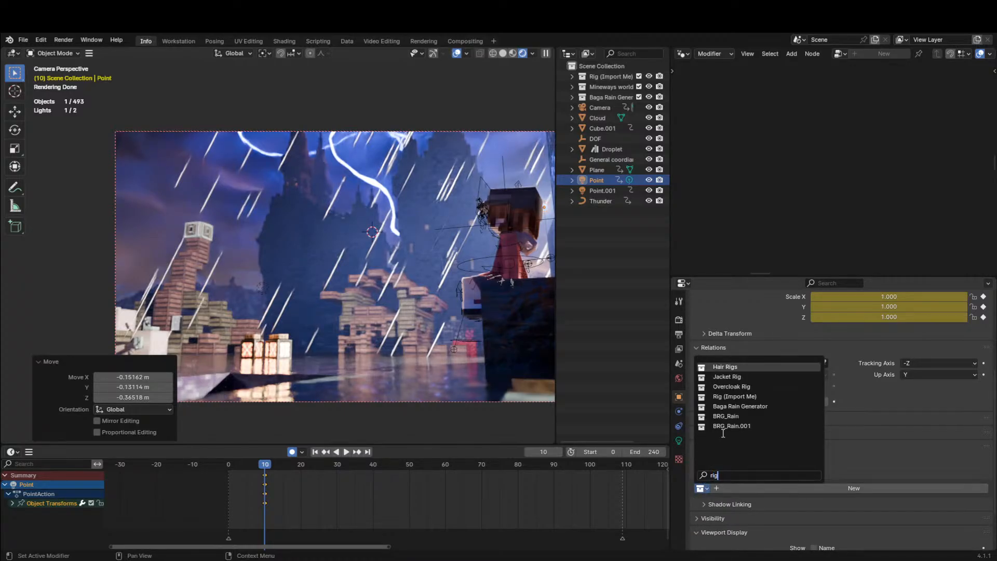
key(Down)
key(Down)
key(Down)
key(Return)
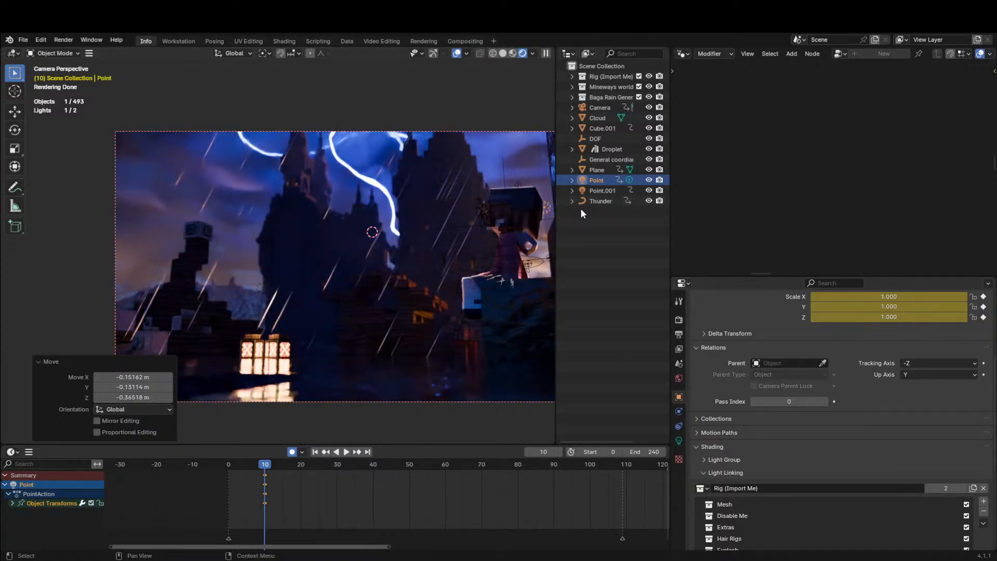
Tint the point light a soft bluish violet.
click(679, 441)
click(893, 377)
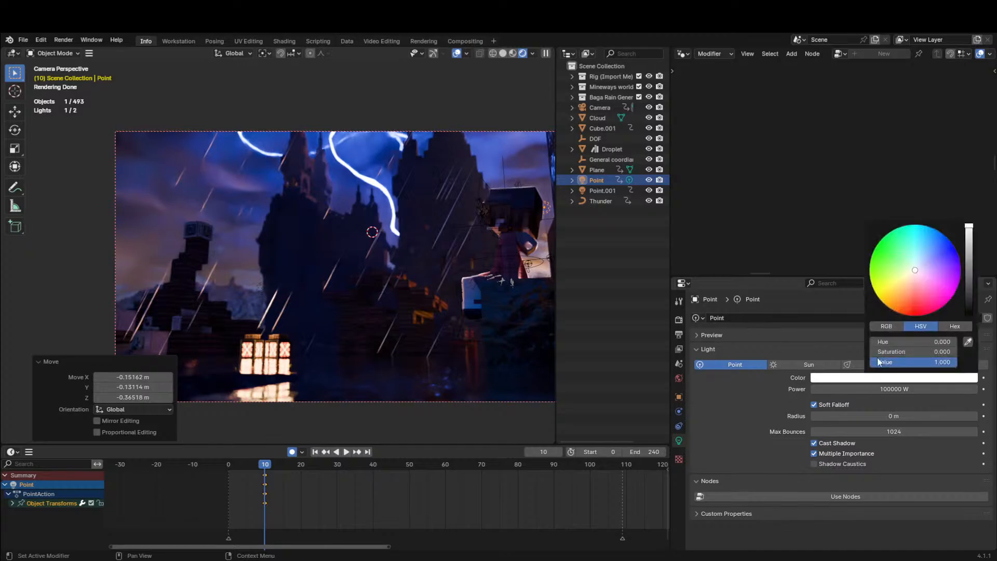
click(932, 260)
mouse_move(934, 257)
mouse_down()
mouse_move(958, 254)
mouse_move(914, 270)
mouse_move(929, 258)
mouse_up()
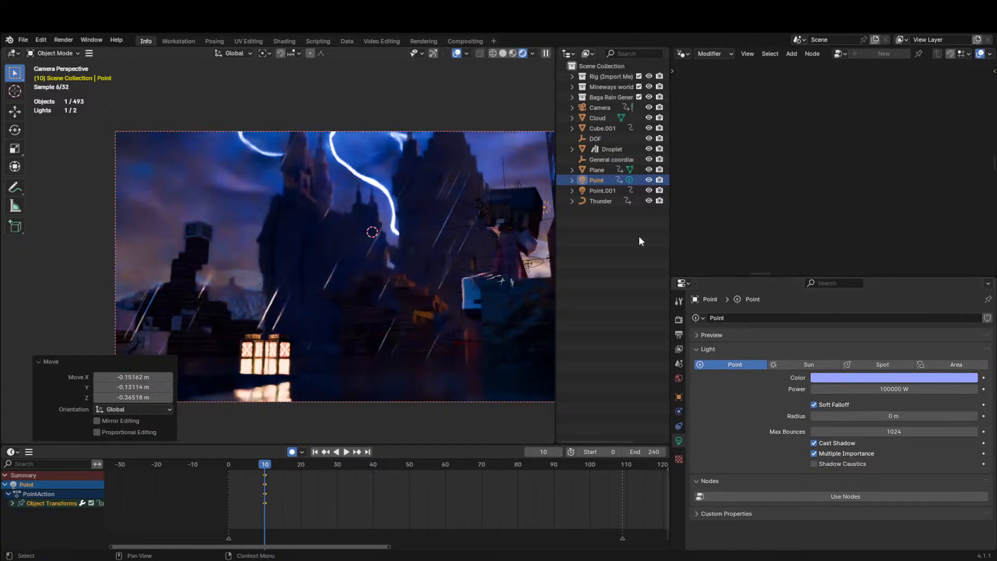
Set the point light's Max Bounces to 0, with the viewport back in the camera view.
mouse_move(540, 249)
middle_down()
mouse_move(502, 265)
mouse_move(723, 340)
middle_up()
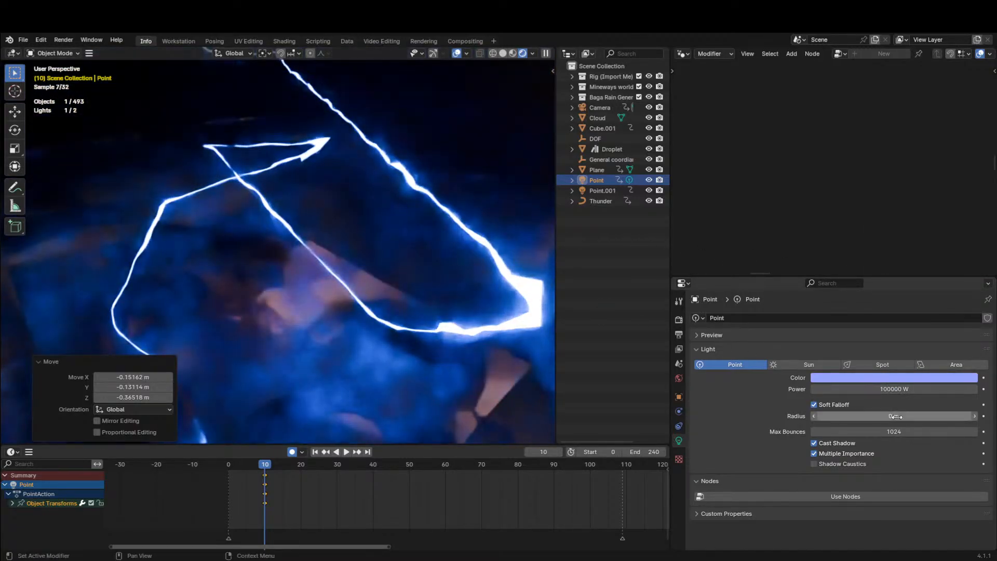
click(826, 431)
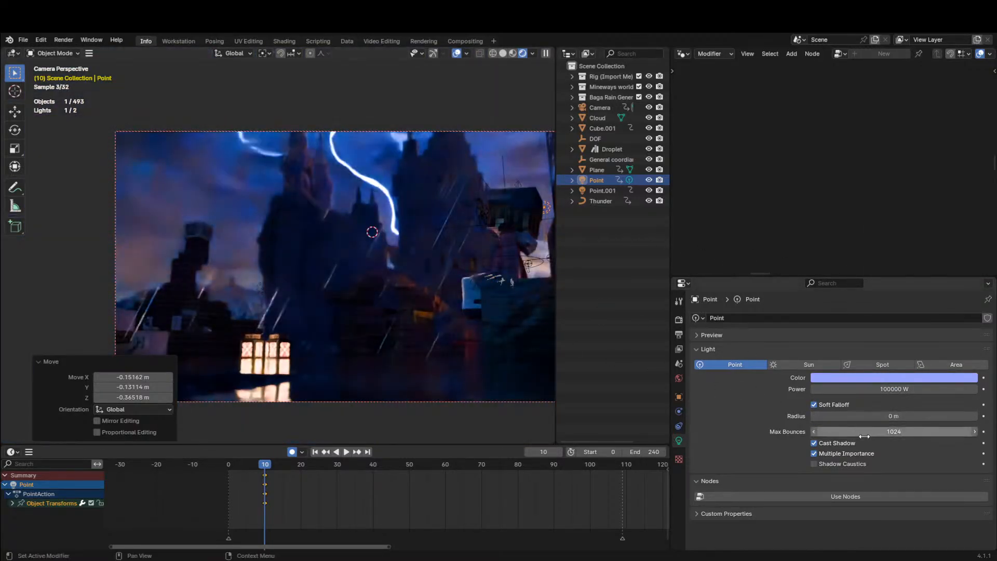
text(0)
key(Return)
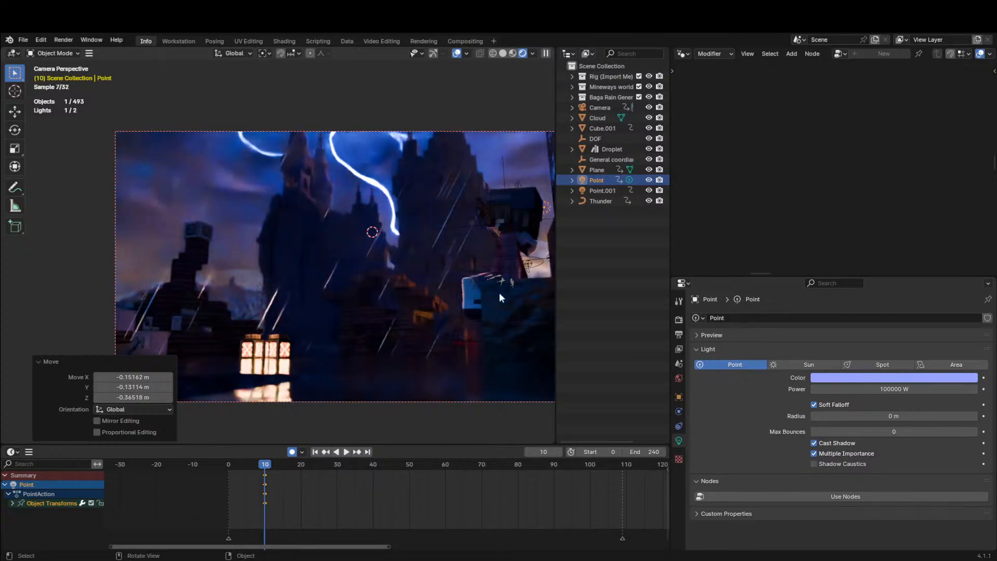
Select the Thunder curve, insert a keyframe at frame 11 and scale the curve to 0 there.
click(346, 165)
key(Right)
text(i)
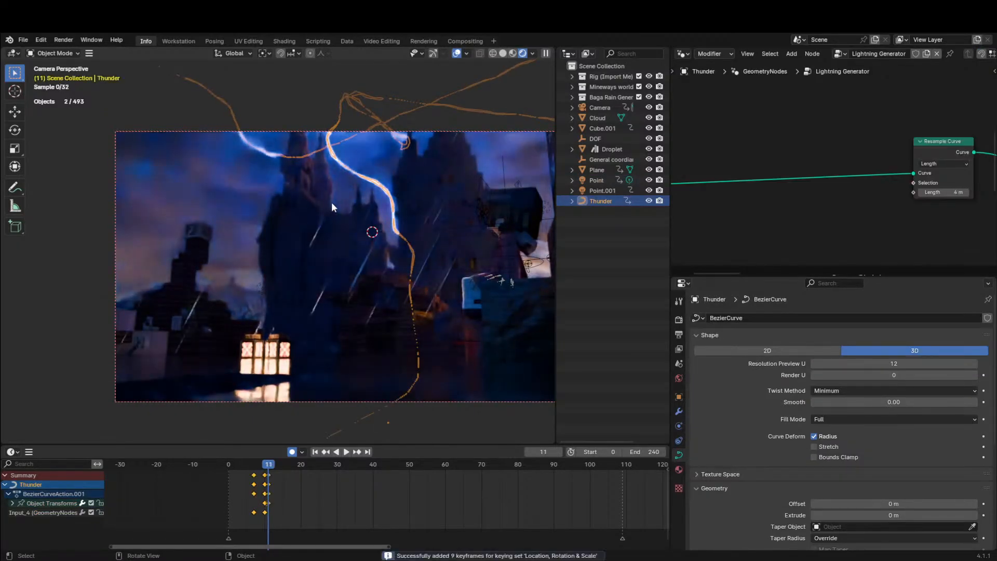
text(s0)
key(Return)
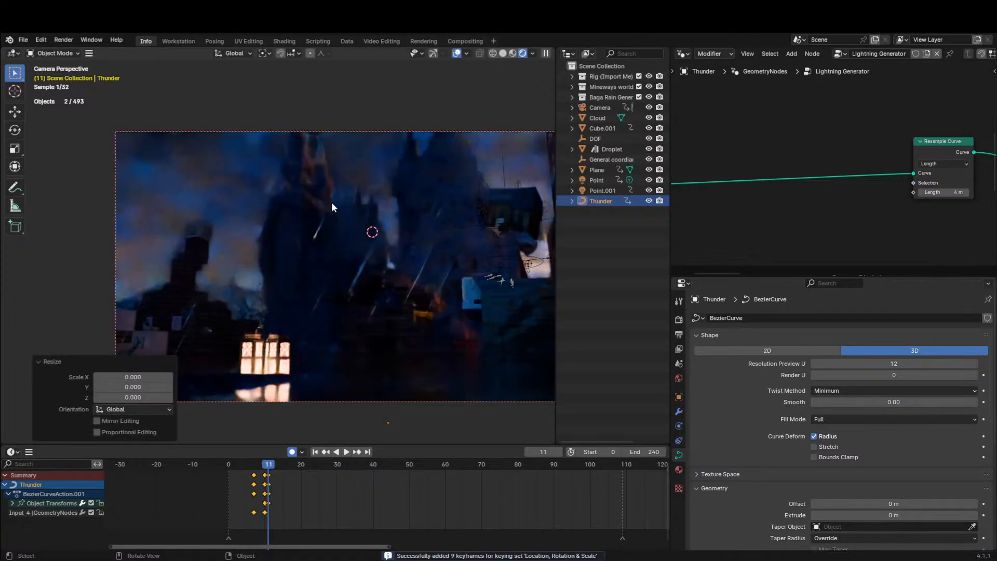
Scale the Thunder curve to 0 at frame 6 with auto keying on.
key(Left)
key(Left)
key(Left)
key(Left)
text(s)
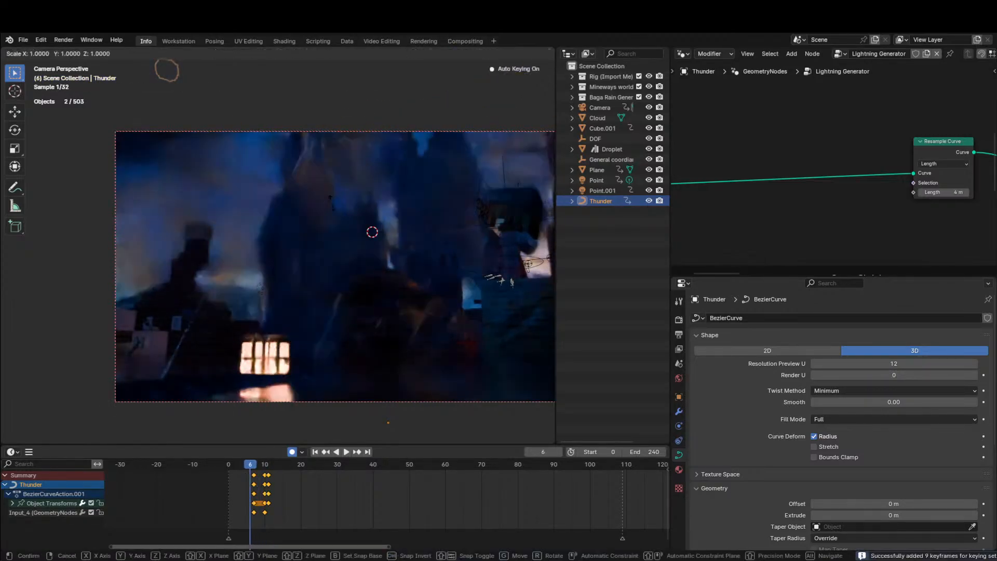
text(0)
key(Return)
key(Left)
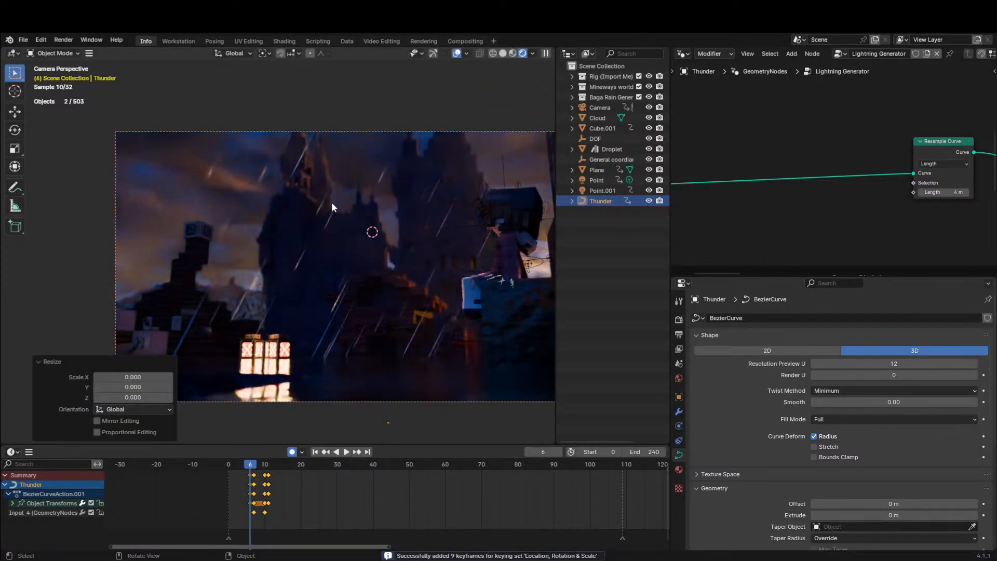
Save the file, switch the viewport to solid shading and render frame 6.
key(ctrl+s)
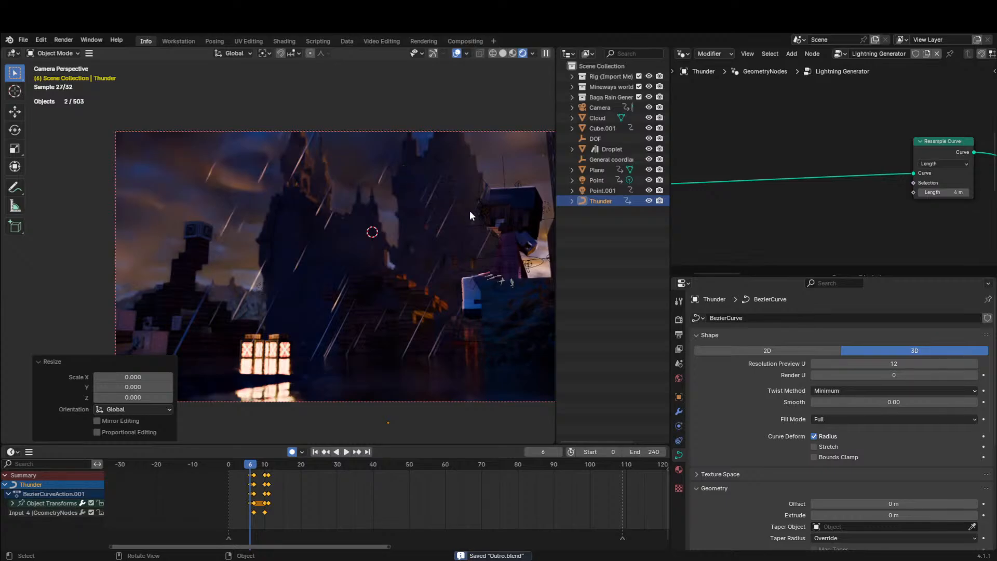
click(503, 54)
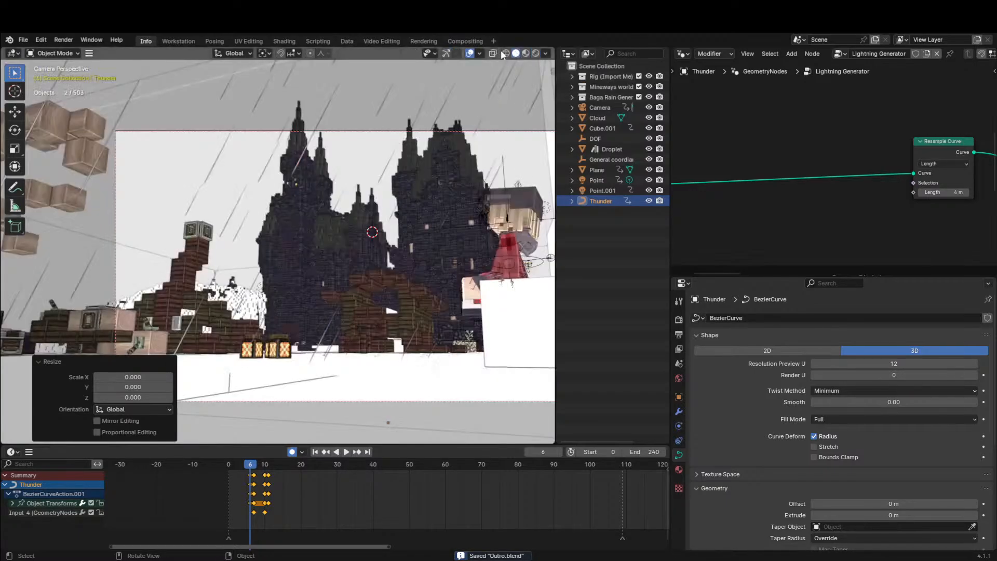
key(ctrl+F12)
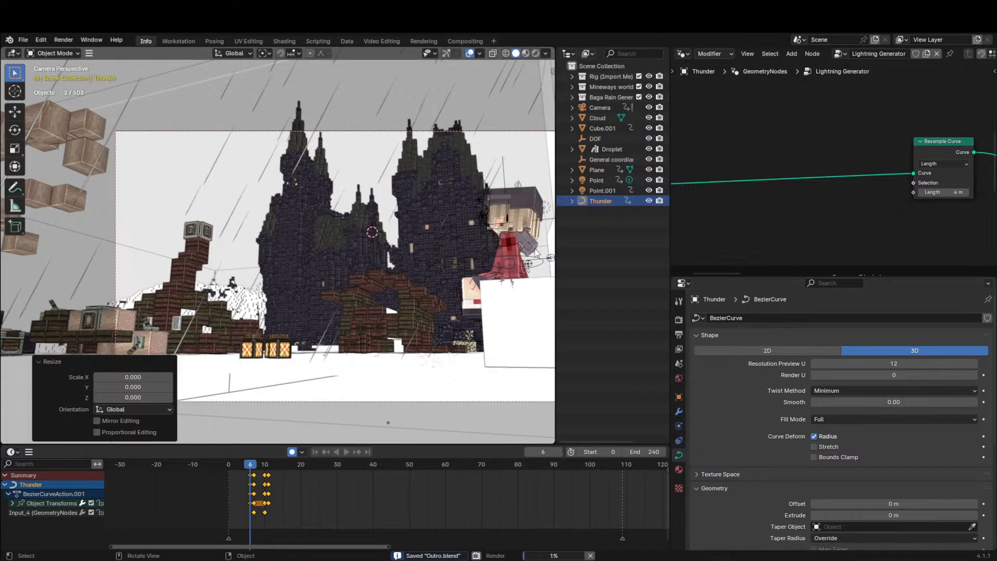
Follow the render in the Compositing and Rendering workspaces and examine the finished frame up close and as a whole.
click(464, 40)
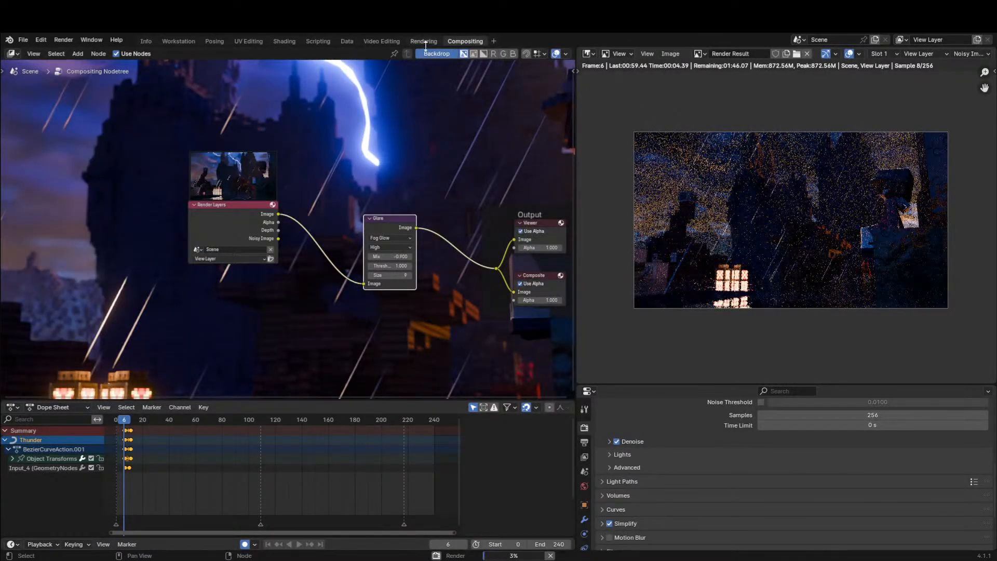
click(423, 41)
scroll(491, 283, down, 2)
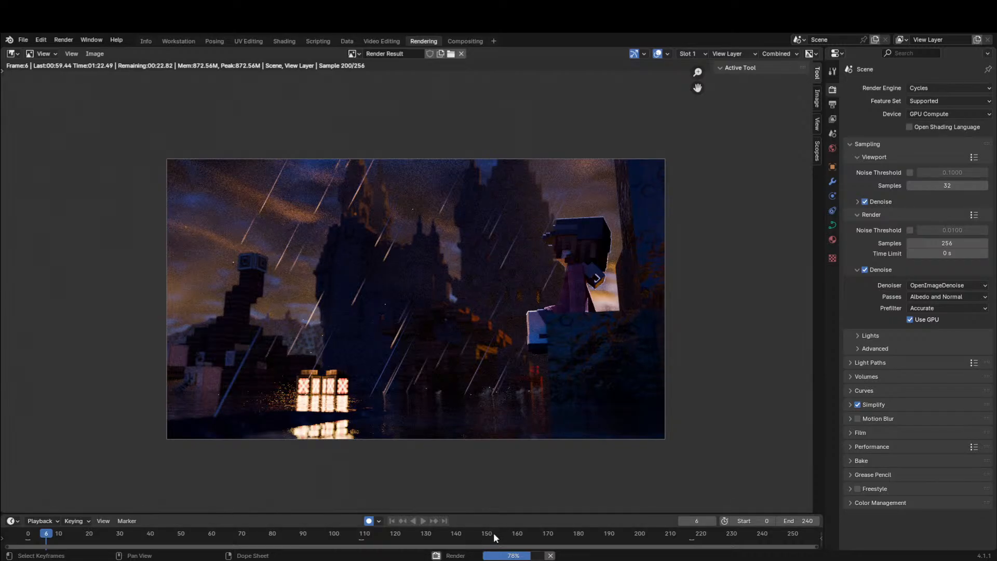
scroll(463, 226, down, 2)
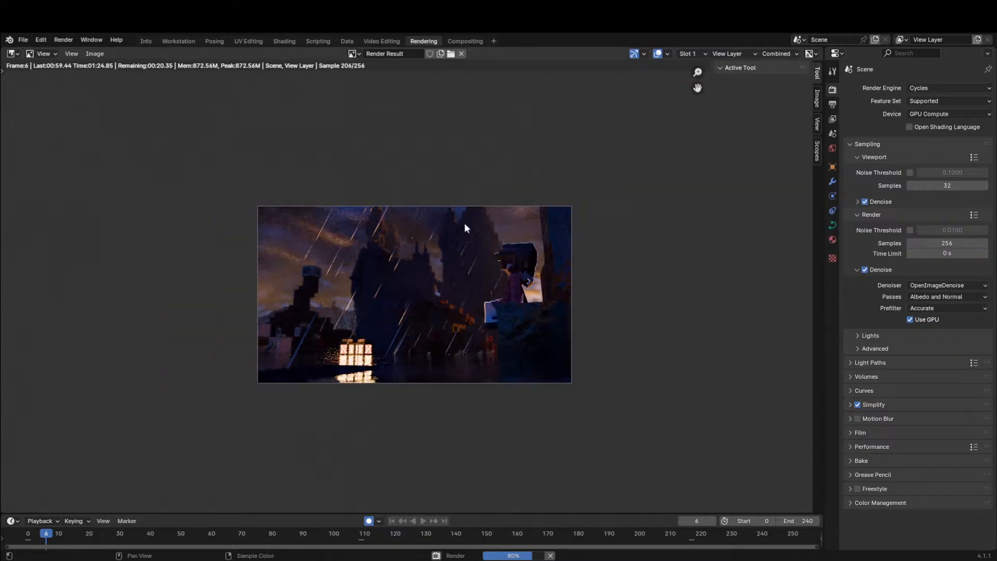
scroll(463, 226, up, 2)
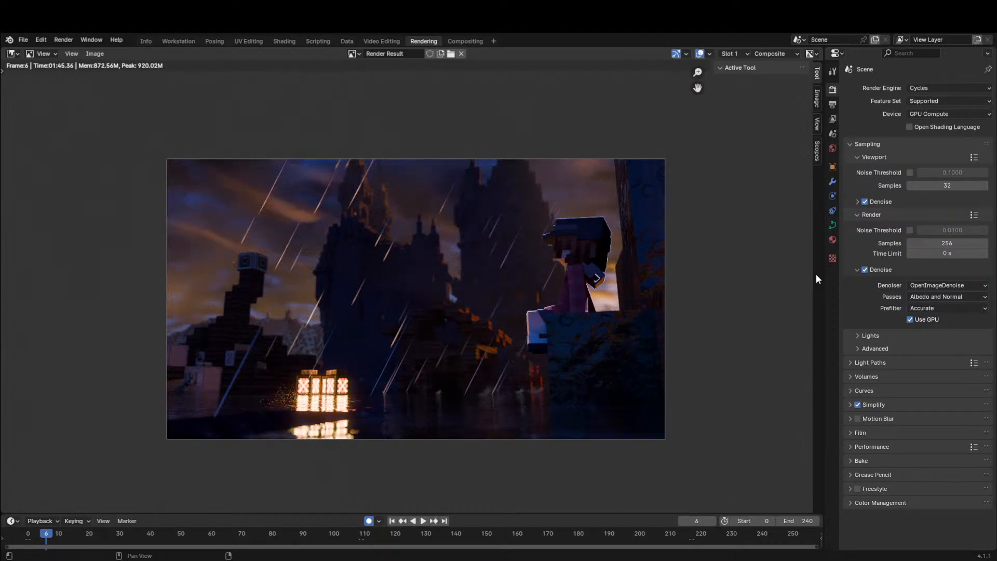
middle_drag(592, 212, 638, 209)
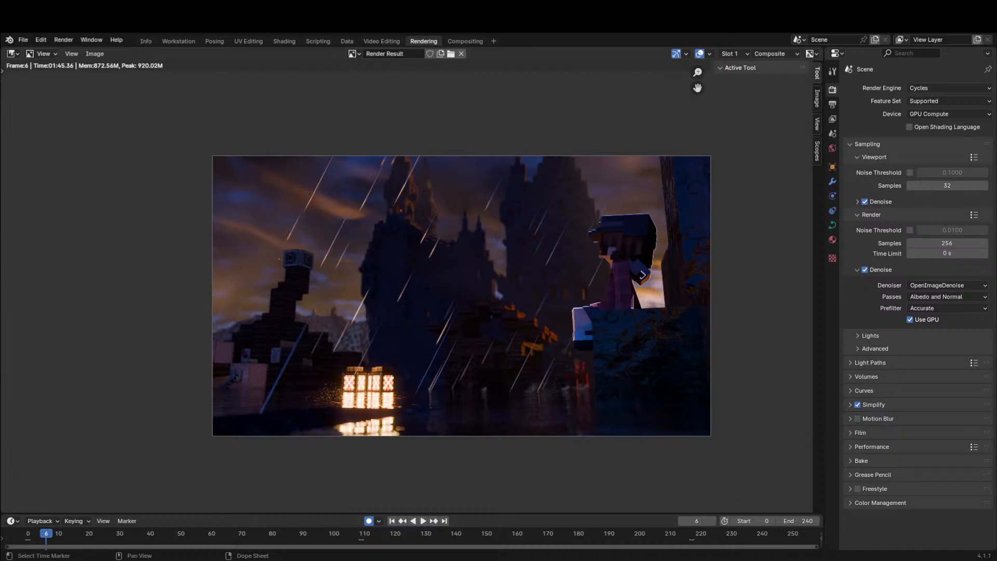
scroll(522, 348, down, 1)
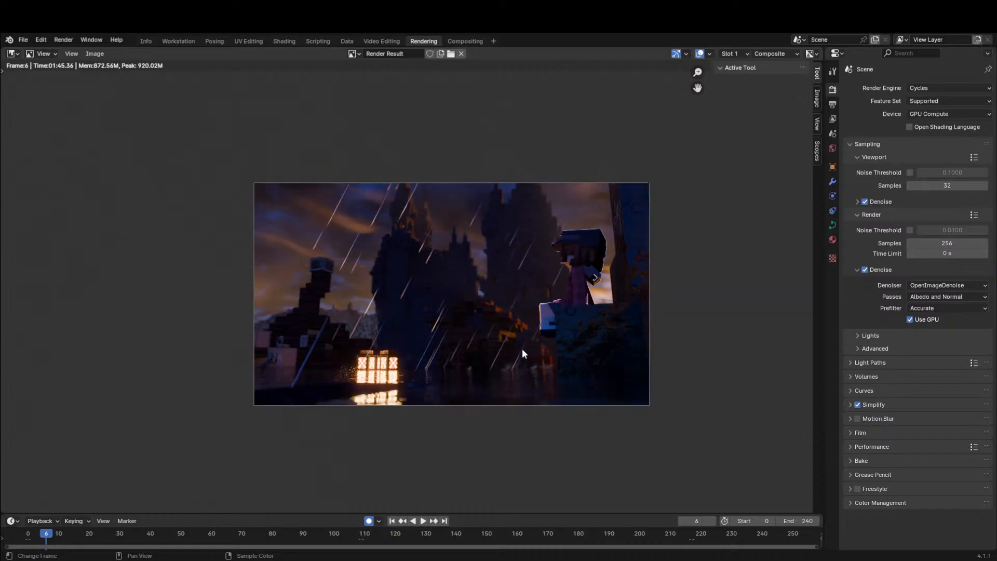
scroll(502, 350, up, 2)
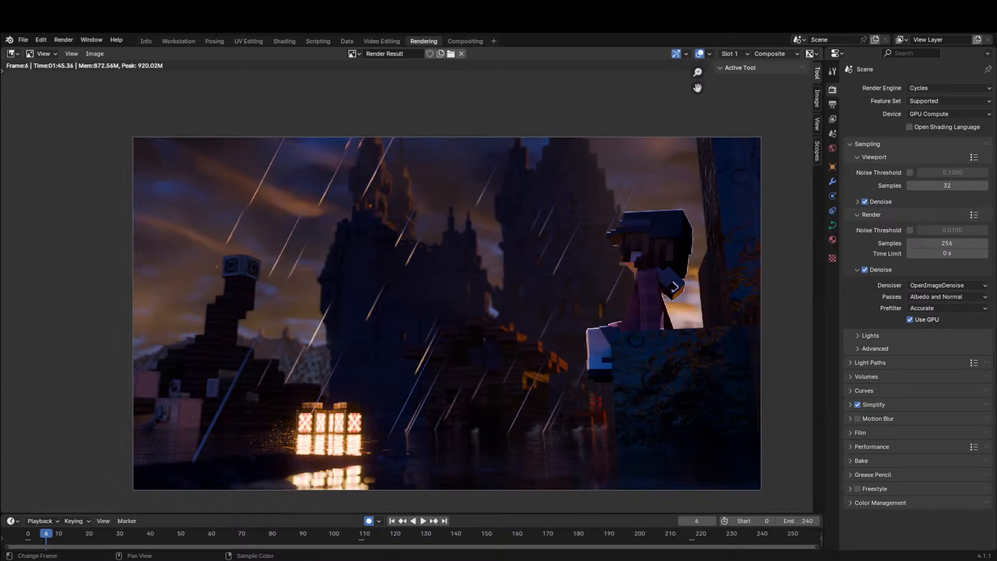
middle_drag(738, 441, 722, 436)
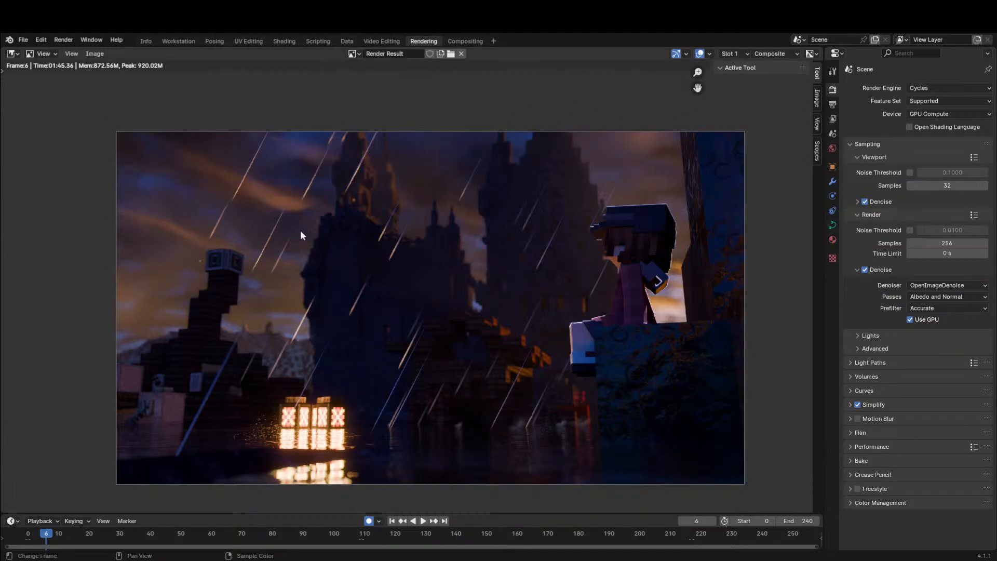
Return to the Info workspace, frame the scene from outside, select the Cloud box and use rendered viewport shading.
click(146, 41)
key(KP_Decimal)
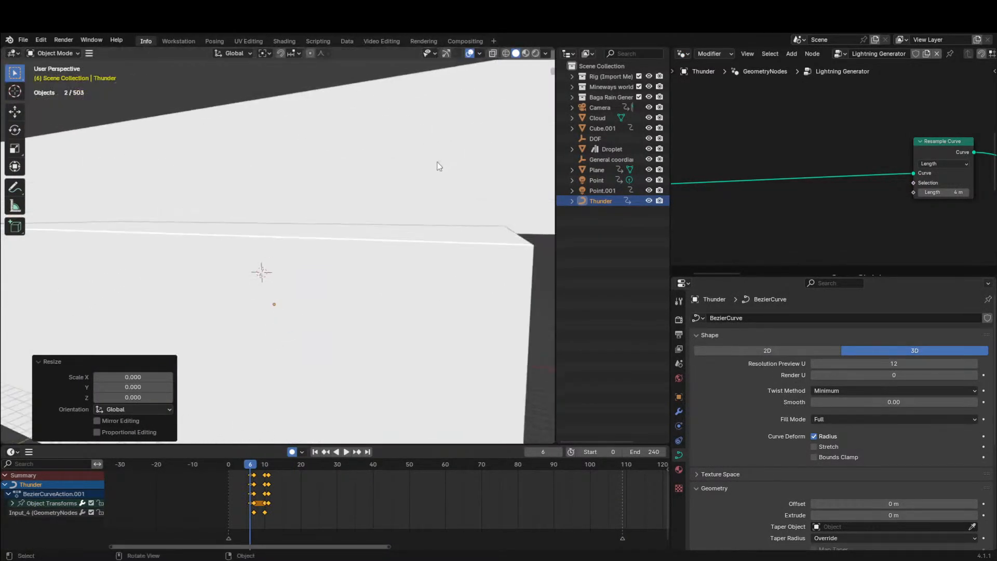
scroll(439, 166, down, 6)
click(418, 231)
click(535, 53)
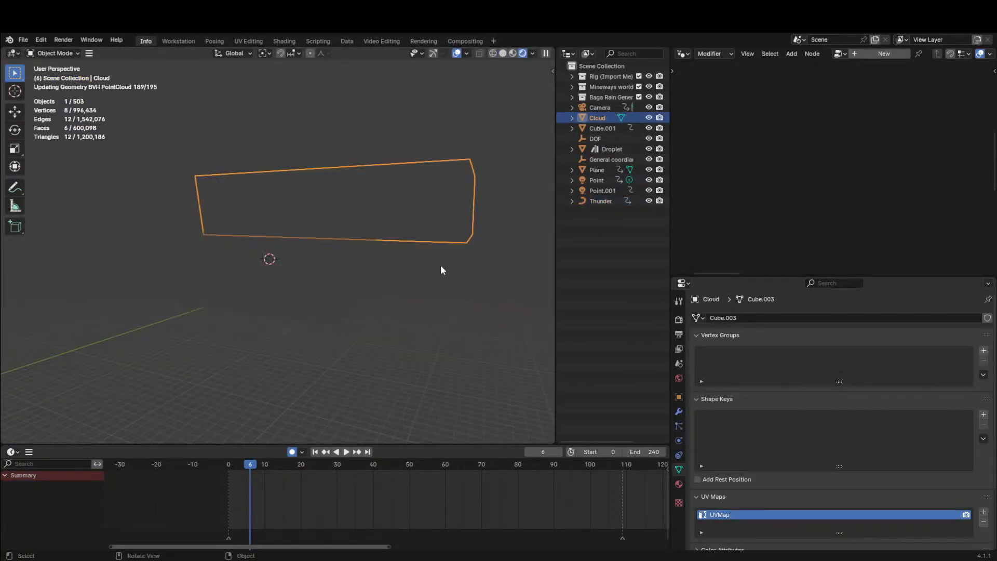
Hide the Cloud and Cube.001 volume boxes in the viewport and look through the camera.
shift+click(404, 276)
shift+click(393, 274)
click(398, 279)
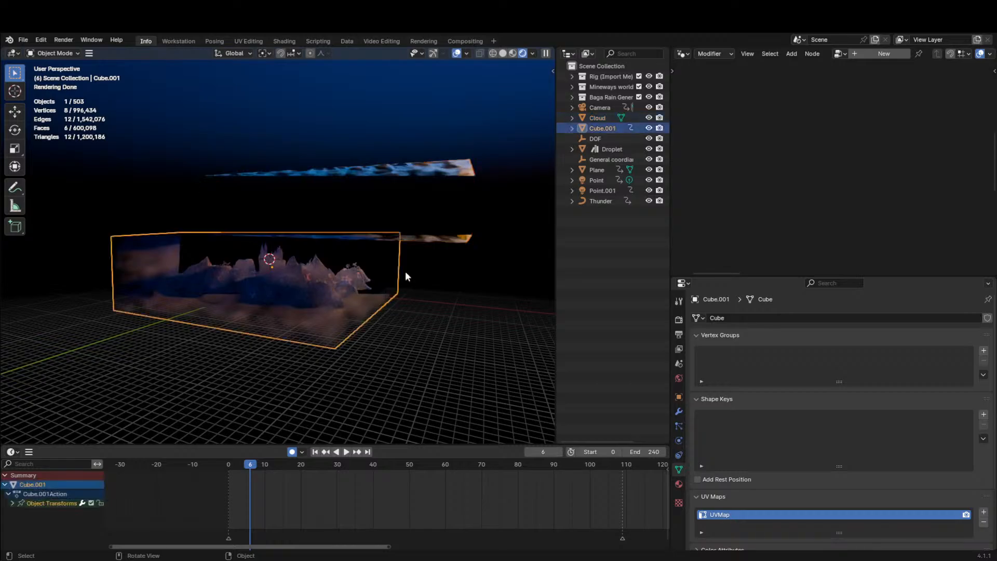
shift+click(441, 220)
key(h)
key(KP_0)
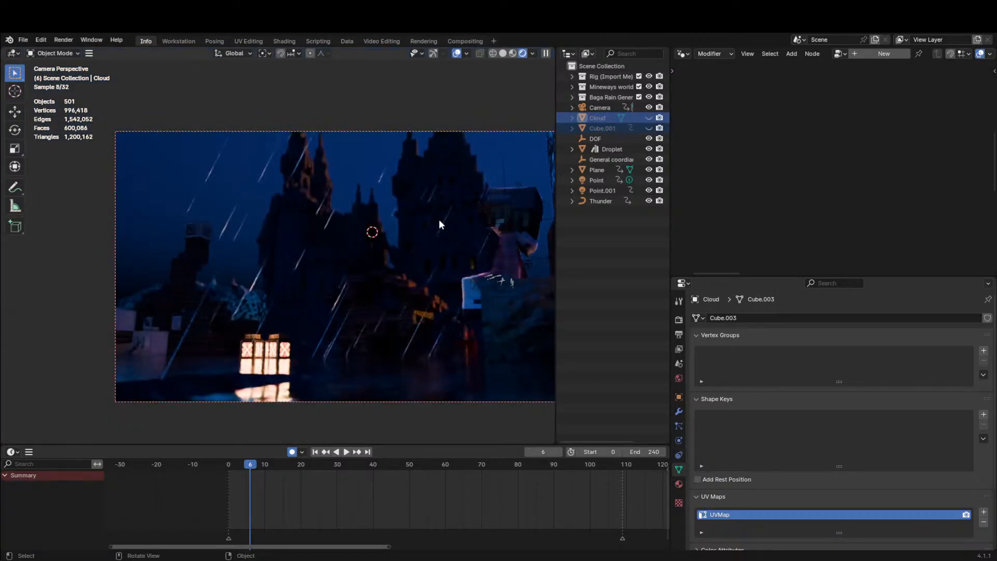
scroll(431, 224, down, 1)
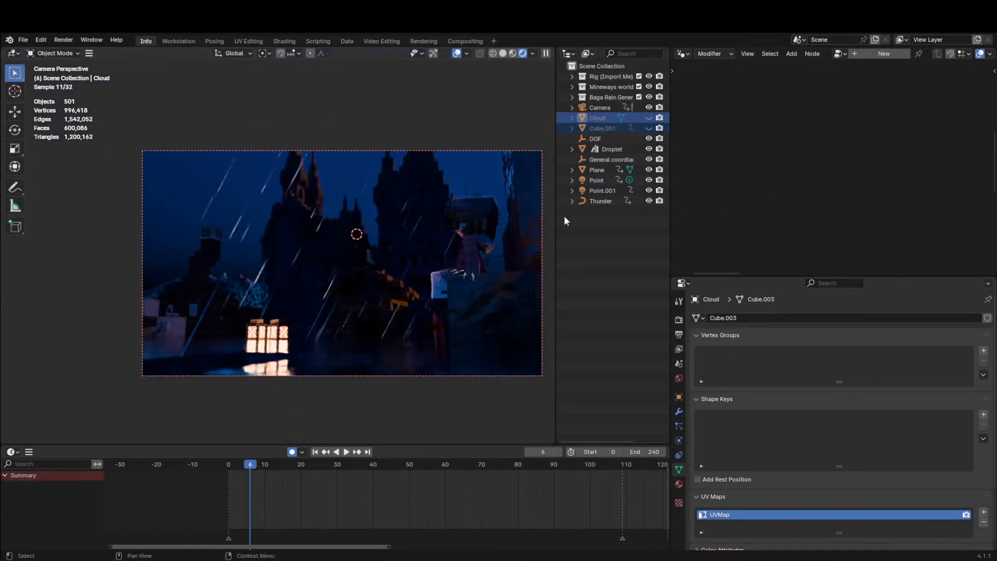
Turn the geometry node editor into a Shader Editor and show all of the World nodes.
click(685, 54)
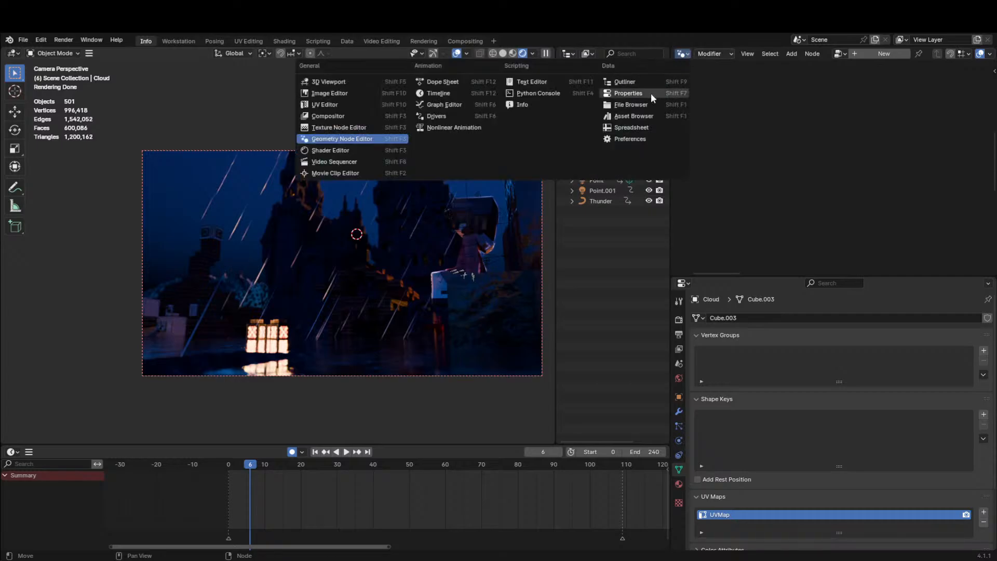
click(685, 54)
click(685, 55)
key(s)
middle_drag(717, 137, 770, 146)
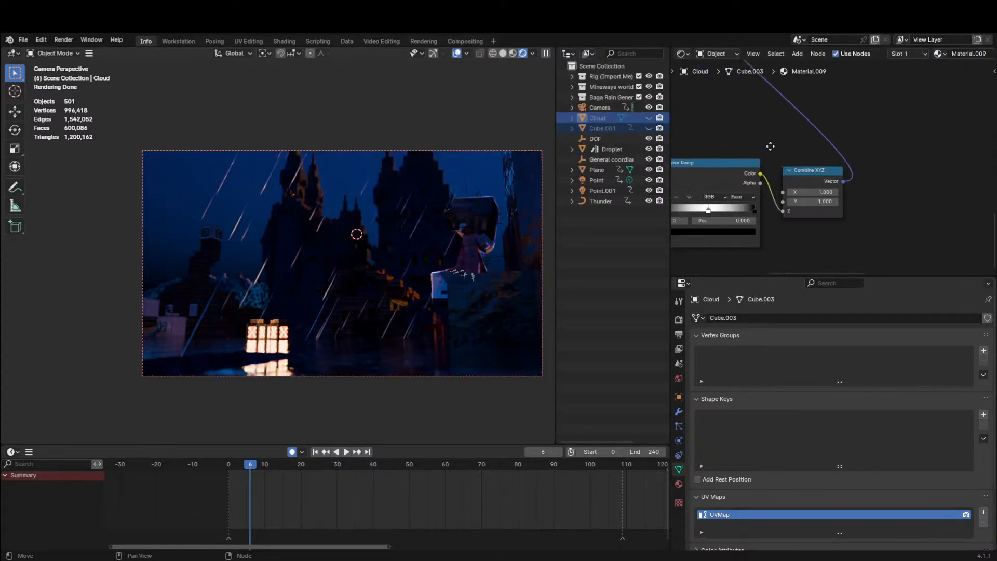
click(716, 54)
click(716, 89)
key(Home)
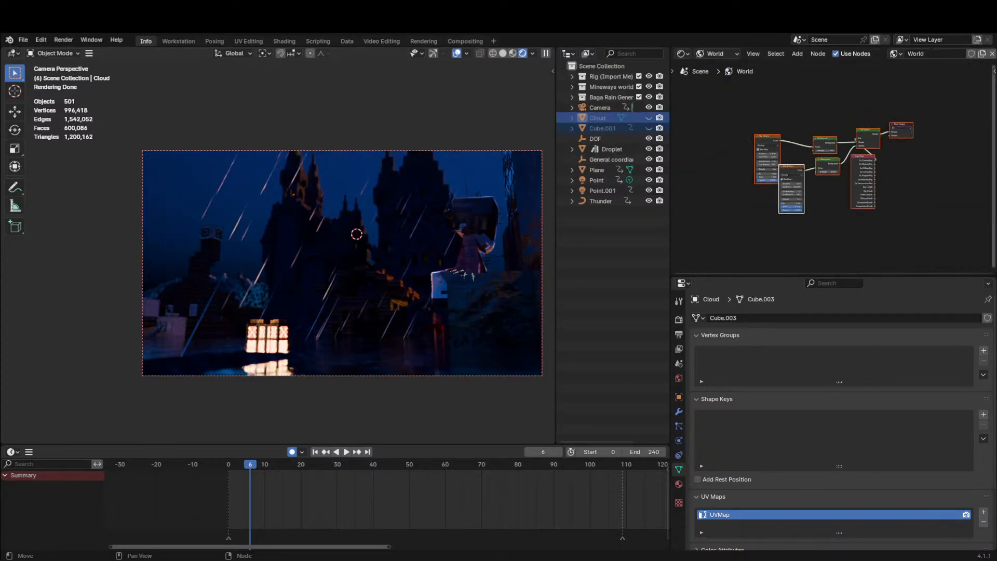
Connect the upper Background directly to the World Output surface, inspect the sky around the castle, and reconnect the Mix Shader.
scroll(896, 197, up, 3)
scroll(841, 109, up, 2)
drag(828, 120, 924, 102)
middle_drag(408, 197, 407, 218)
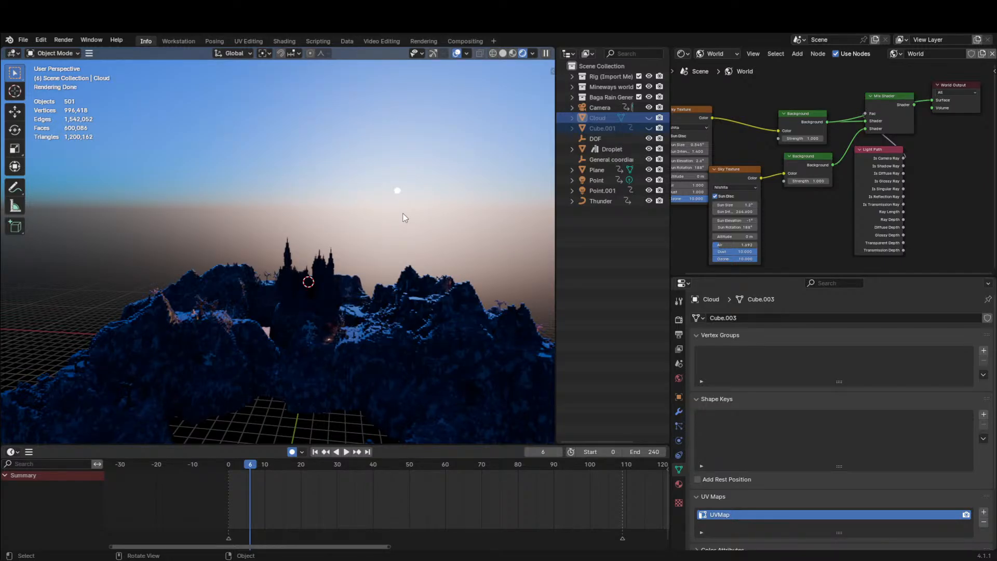
key(KP_0)
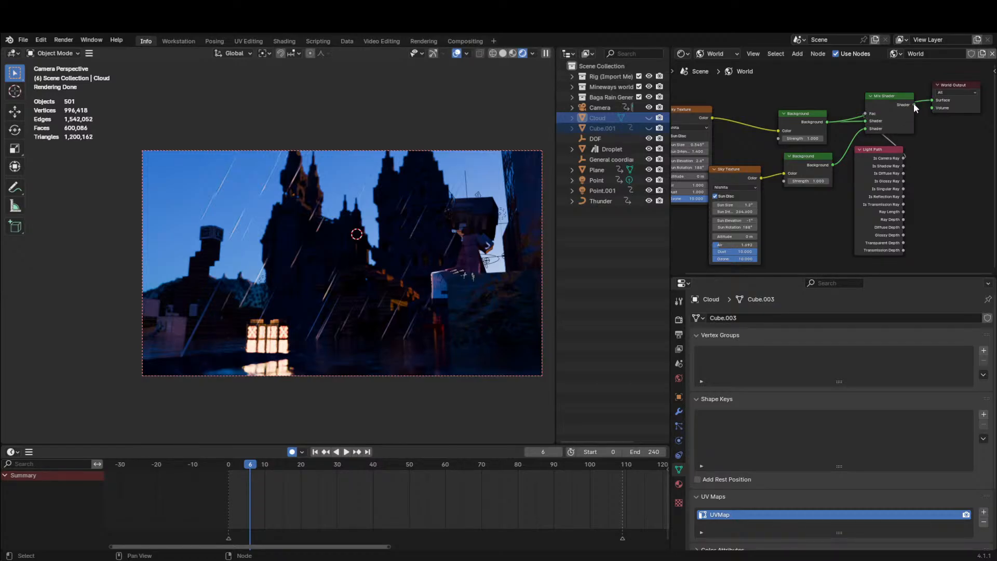
drag(914, 103, 932, 100)
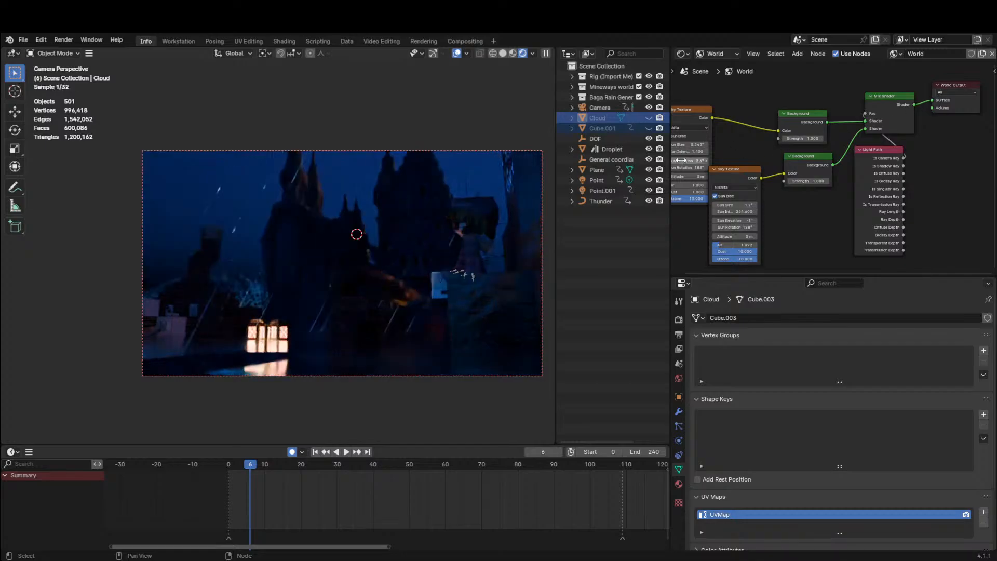
Compare the two world skies by alternately connecting the upper and lower Background nodes to the World Output surface.
drag(829, 122, 931, 101)
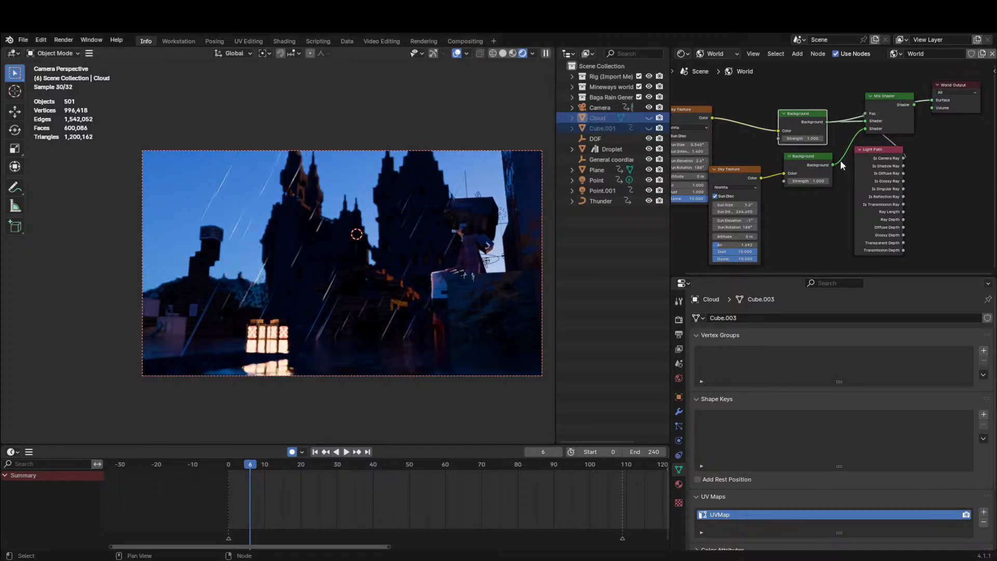
drag(834, 163, 931, 102)
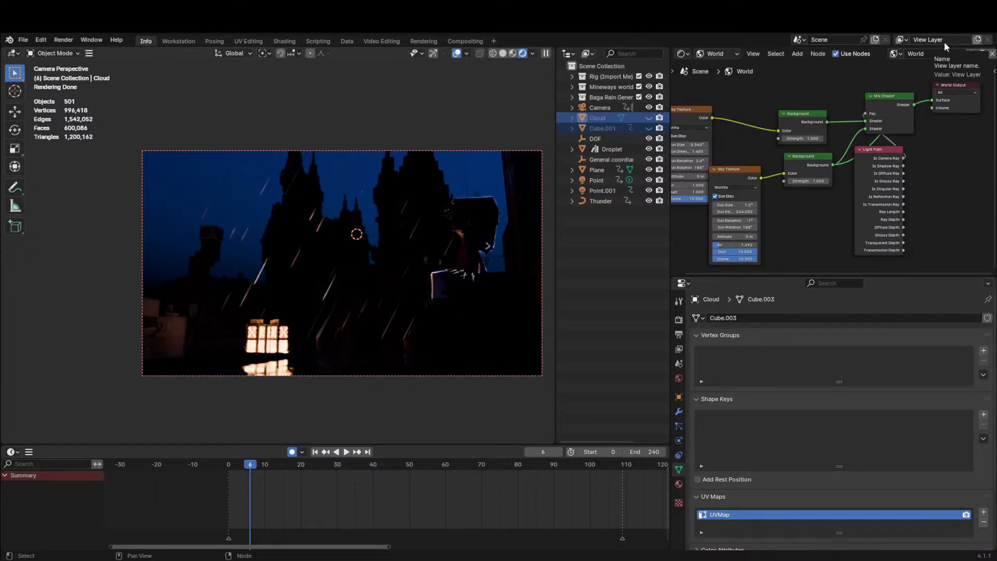
drag(826, 122, 932, 97)
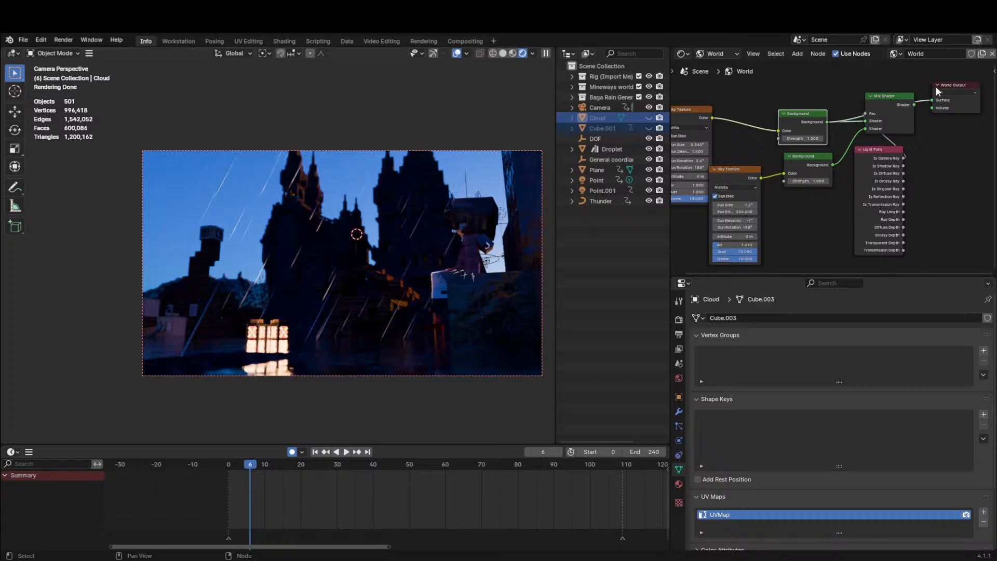
drag(832, 165, 928, 102)
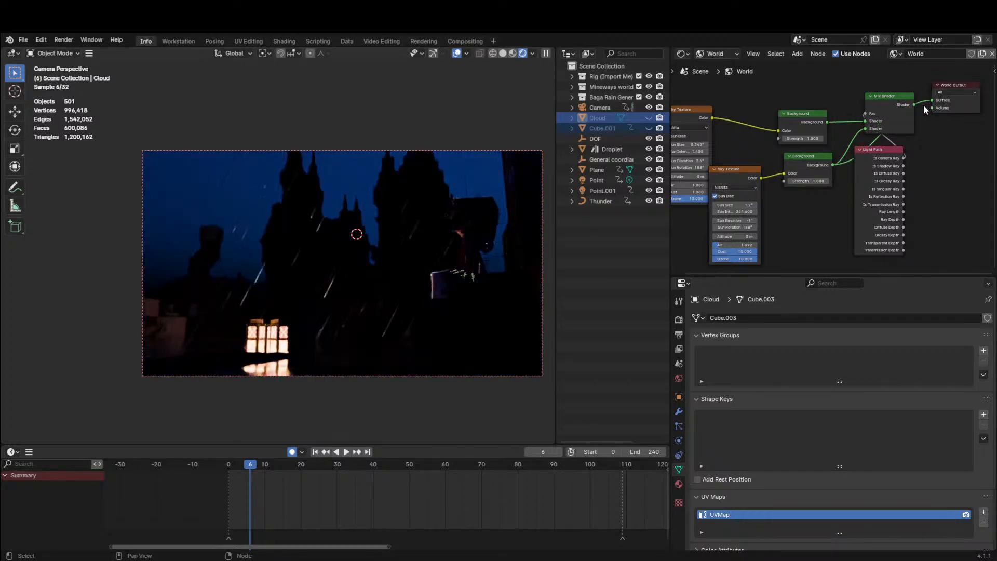
drag(827, 121, 935, 100)
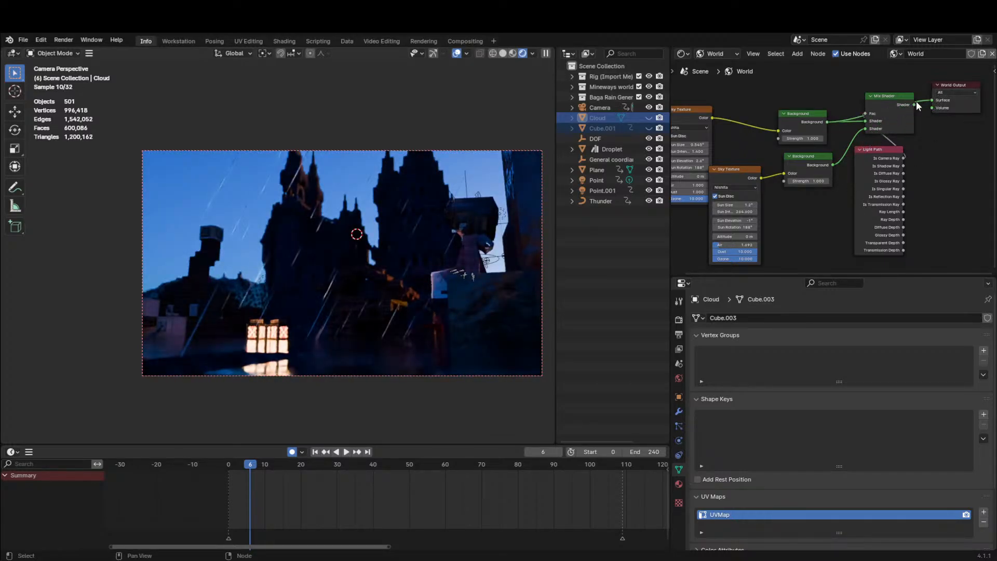
Move the Light Path node below the Background nodes and reconnect the Mix Shader to the World Output surface.
drag(890, 153, 837, 203)
middle_drag(837, 203, 816, 197)
scroll(817, 197, up, 2)
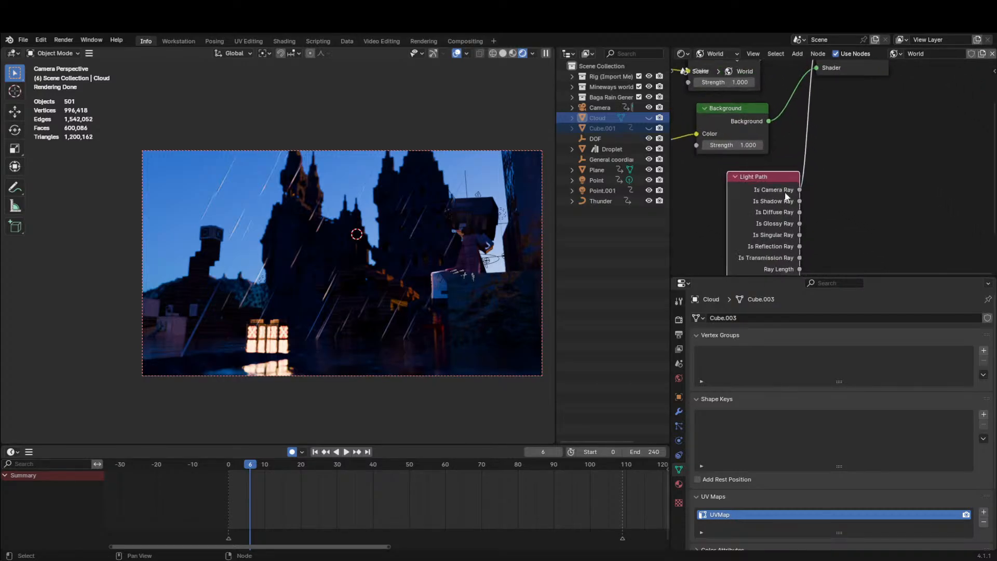
middle_drag(780, 163, 721, 228)
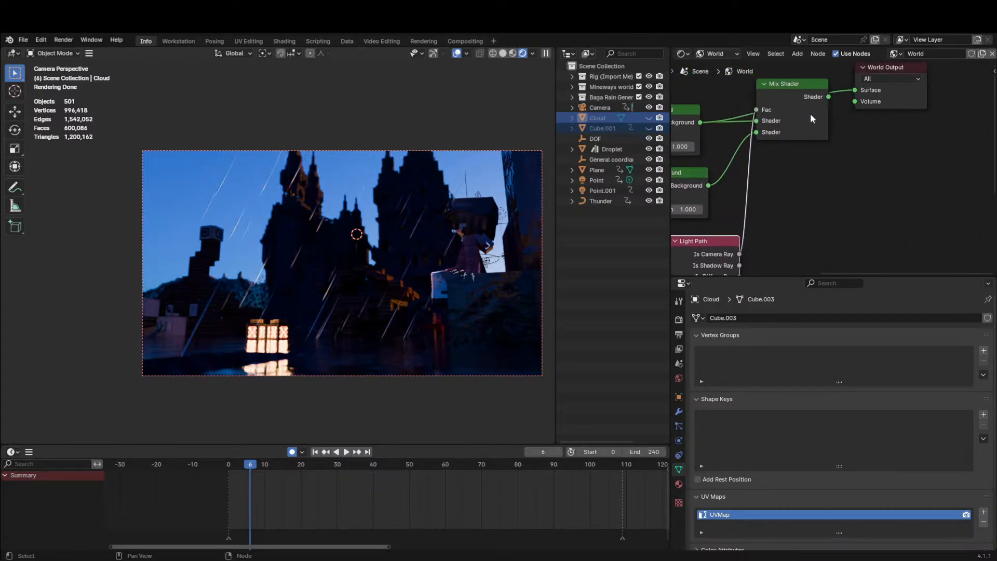
middle_drag(774, 158, 789, 166)
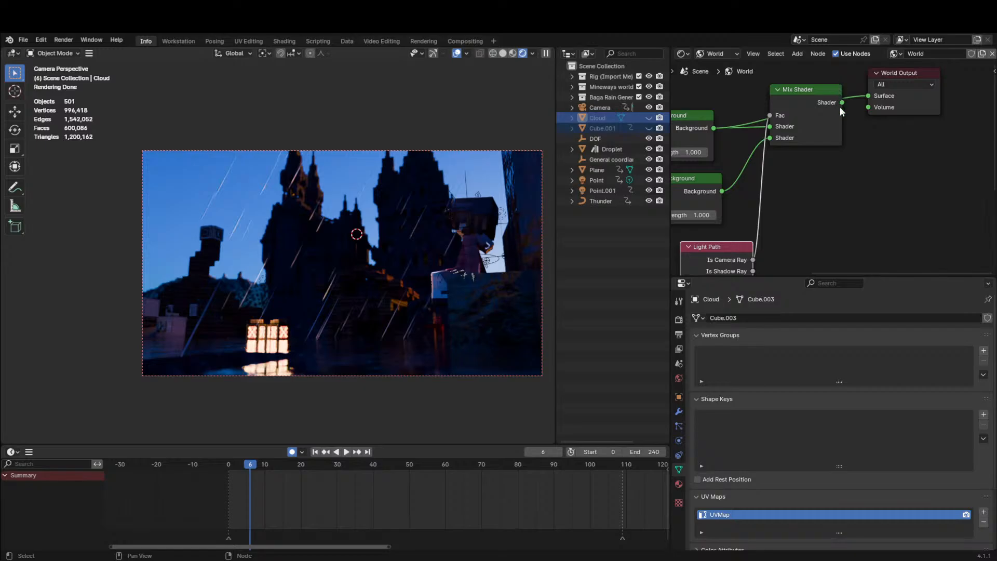
drag(842, 103, 870, 96)
scroll(784, 214, down, 2)
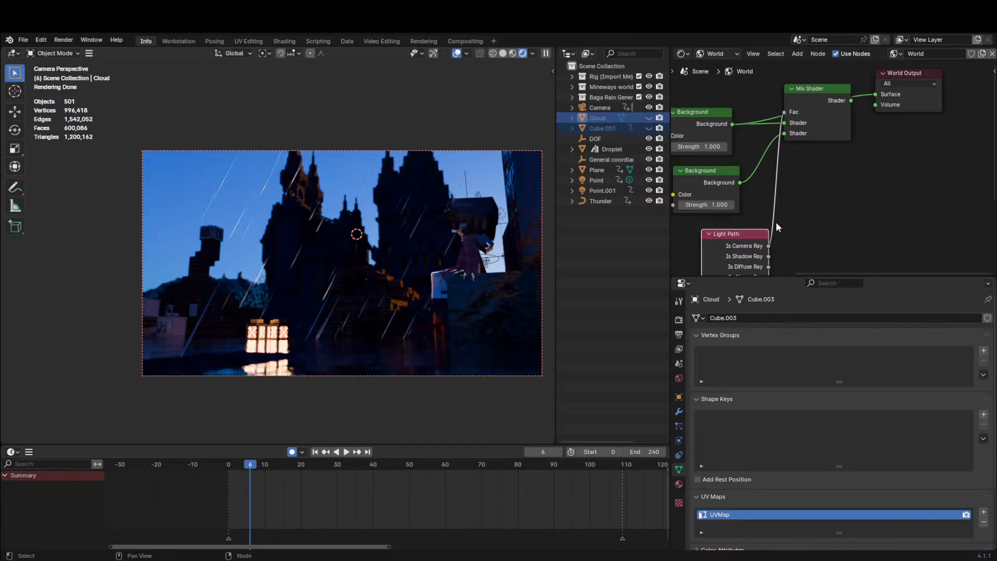
drag(851, 100, 873, 92)
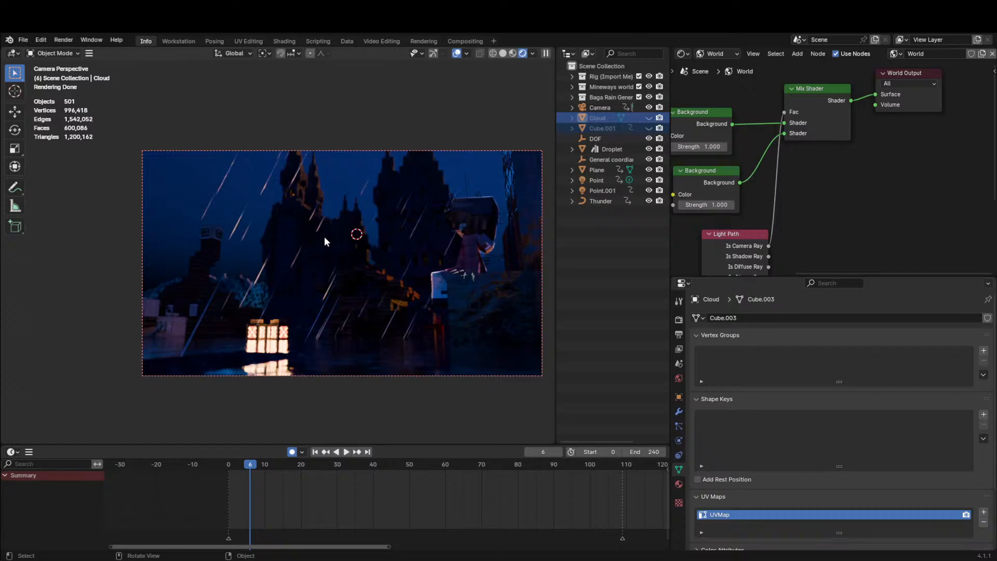
Unhide and select the Cube.001 fog box and show its object material in the Shader Editor.
click(648, 127)
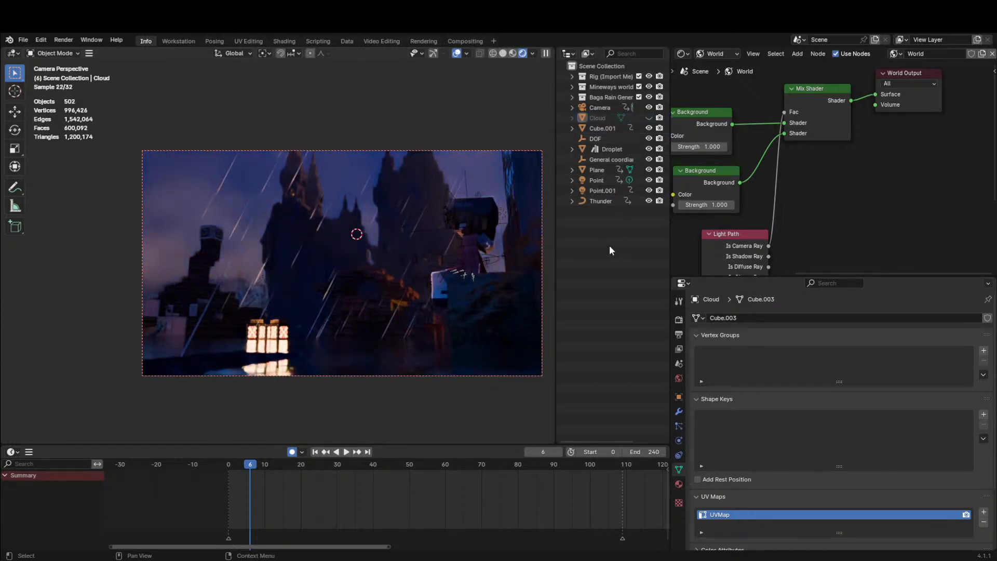
click(598, 128)
scroll(799, 161, down, 2)
click(716, 53)
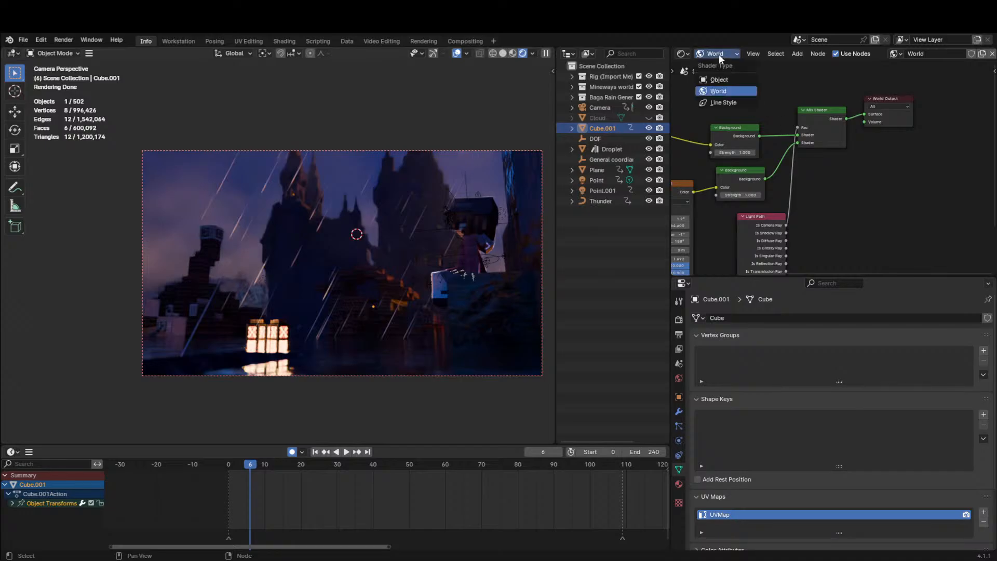
click(718, 74)
Move the Texture Coordinate, Mapping, Noise Texture and Color Ramp nodes closer to the fog's volume shaders.
scroll(757, 160, down, 4)
drag(722, 132, 823, 208)
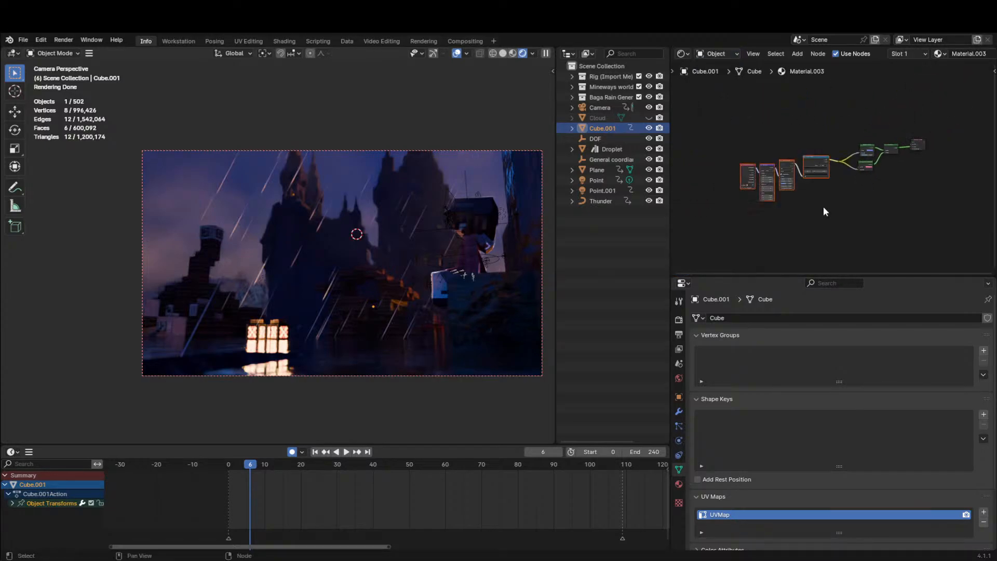
key(g)
right_click(849, 182)
key(b)
right_click(849, 154)
key(g)
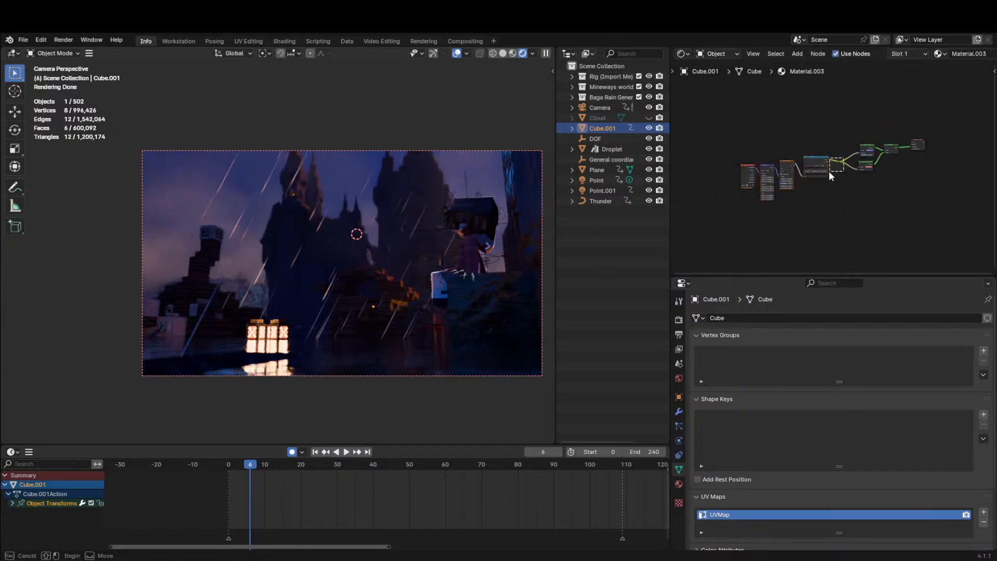
click(752, 192)
scroll(831, 200, up, 3)
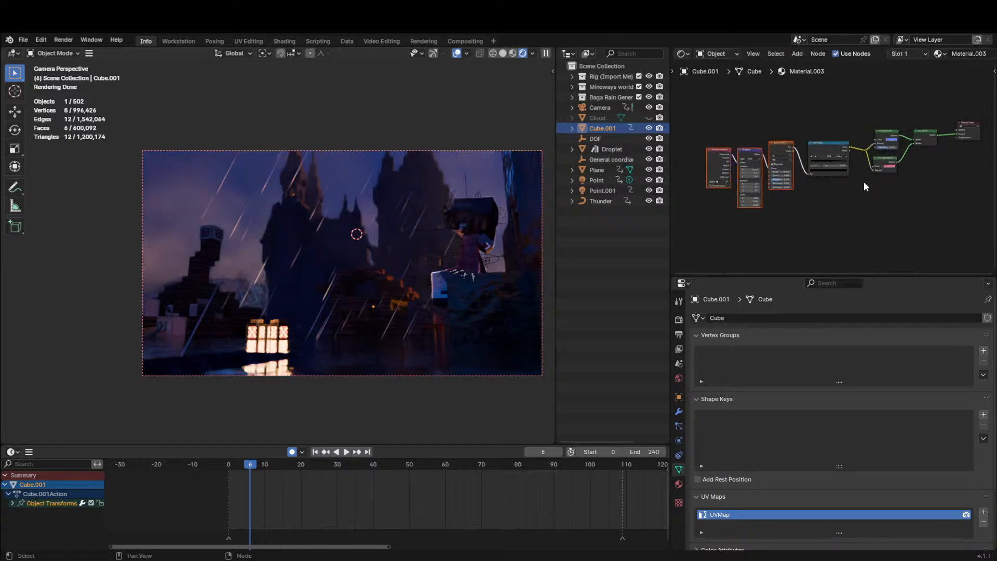
Widen the node editor and move the volume shaders, Add Shader and Material Output closer to the Color Ramp.
drag(671, 145, 572, 156)
scroll(764, 183, up, 2)
drag(818, 63, 993, 228)
key(g)
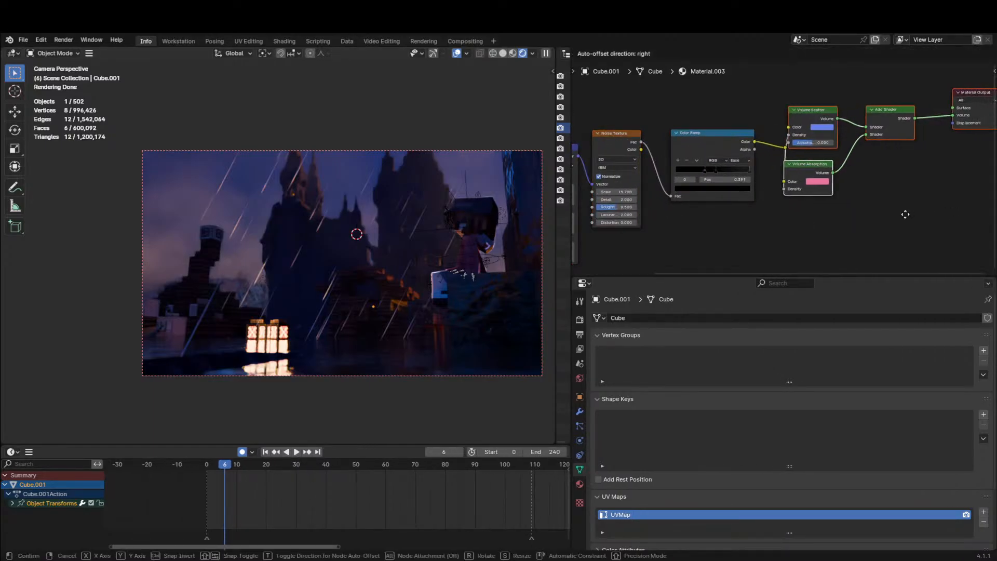
click(855, 171)
drag(842, 75, 981, 196)
key(g)
click(967, 193)
shift+middle_drag(216, 219, 250, 217)
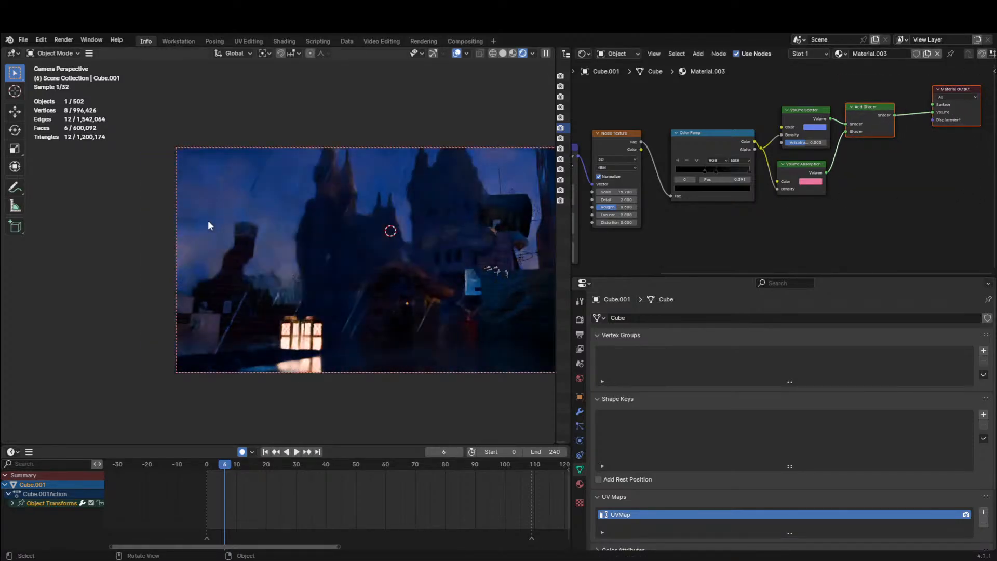
Mute and unmute the Volume Absorption and Volume Scatter nodes to compare their effect on the fog.
click(804, 166)
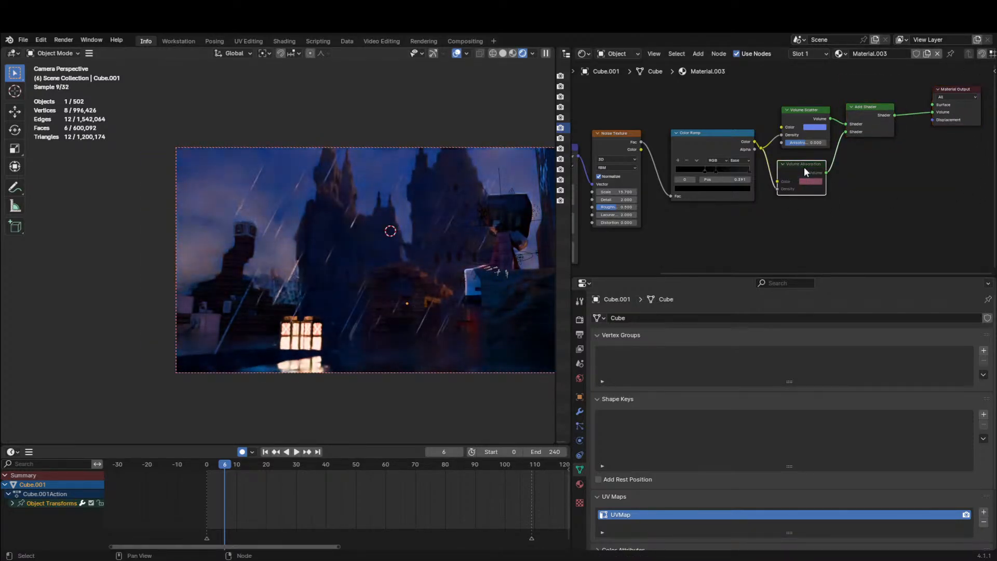
click(815, 111)
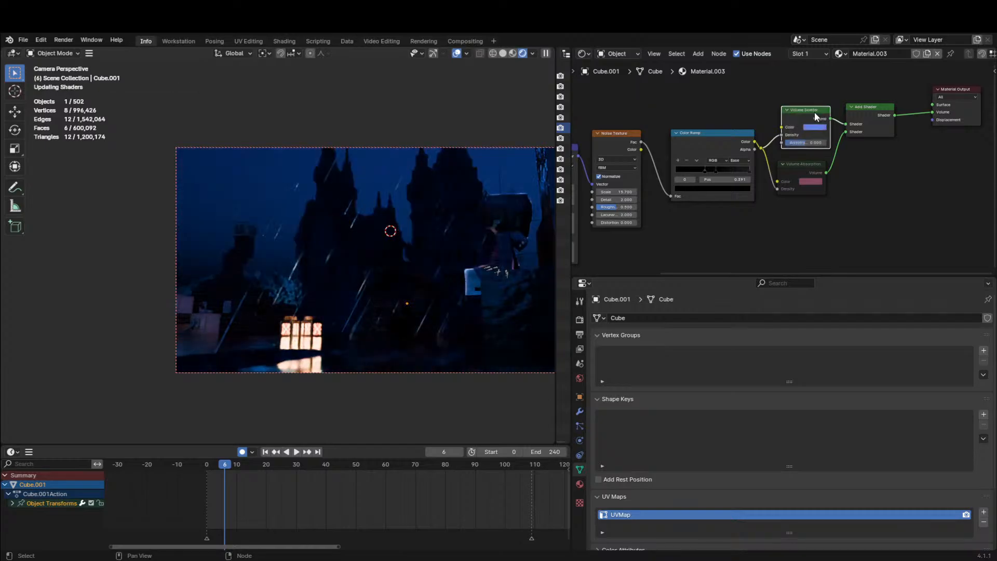
click(805, 172)
key(m)
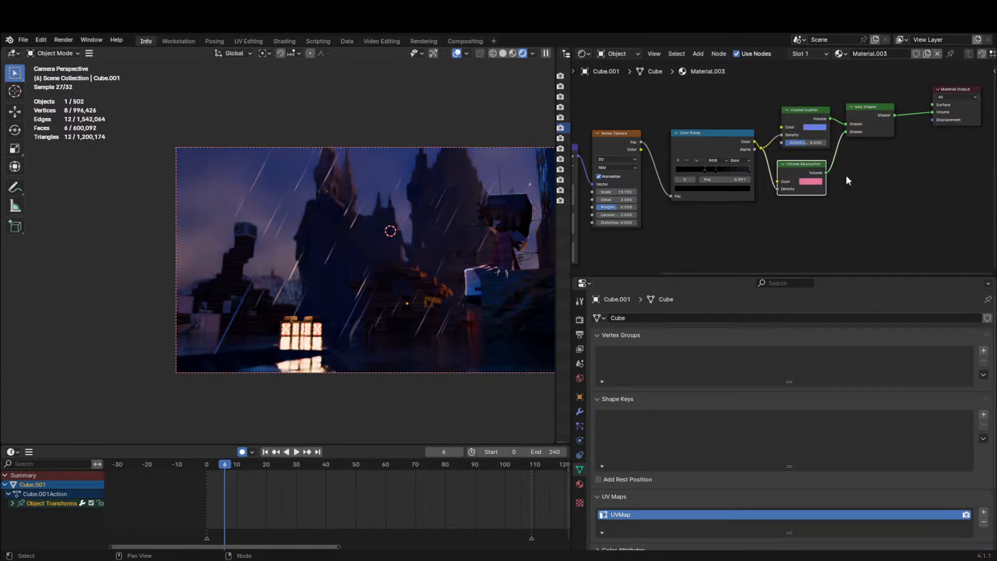
Examine the Volume Scatter colour, the Volume Absorption node and the complete fog material node tree.
scroll(846, 175, up, 1)
click(814, 106)
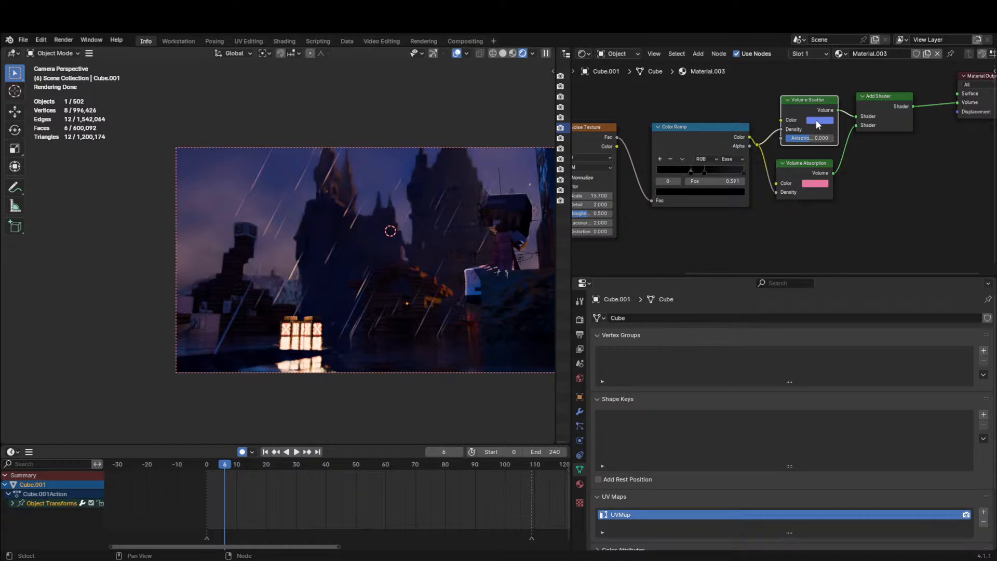
click(817, 121)
click(816, 119)
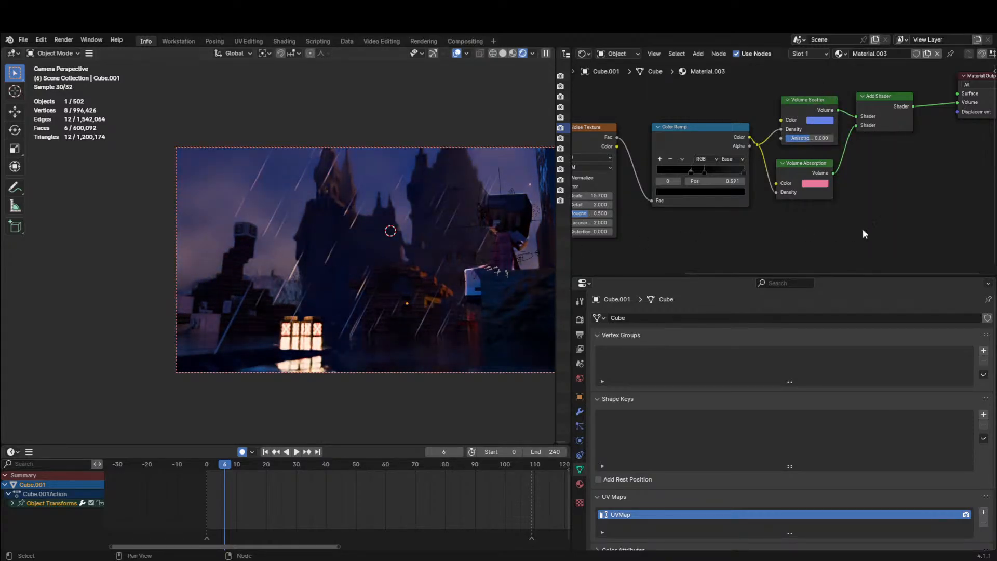
click(824, 173)
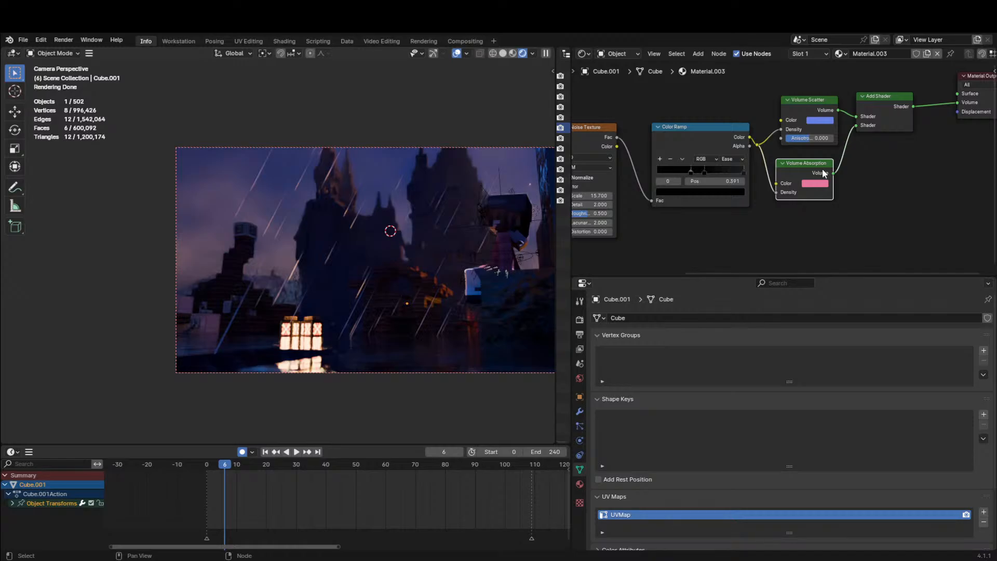
scroll(769, 198, down, 4)
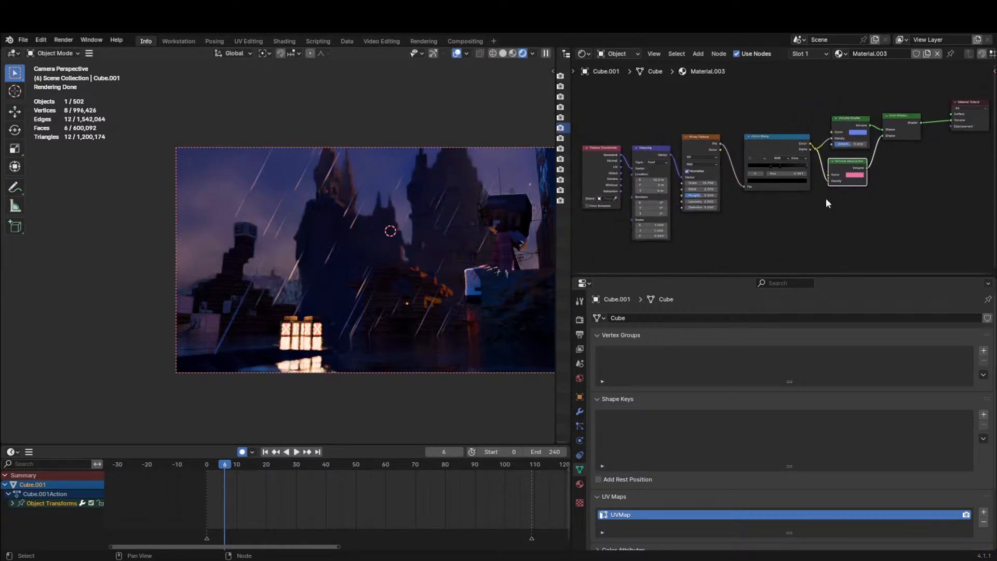
Move the fog material's Material Output node closer to the Add Shader and check the complete node tree full-screen.
key(b)
drag(935, 93, 964, 125)
key(g)
click(947, 128)
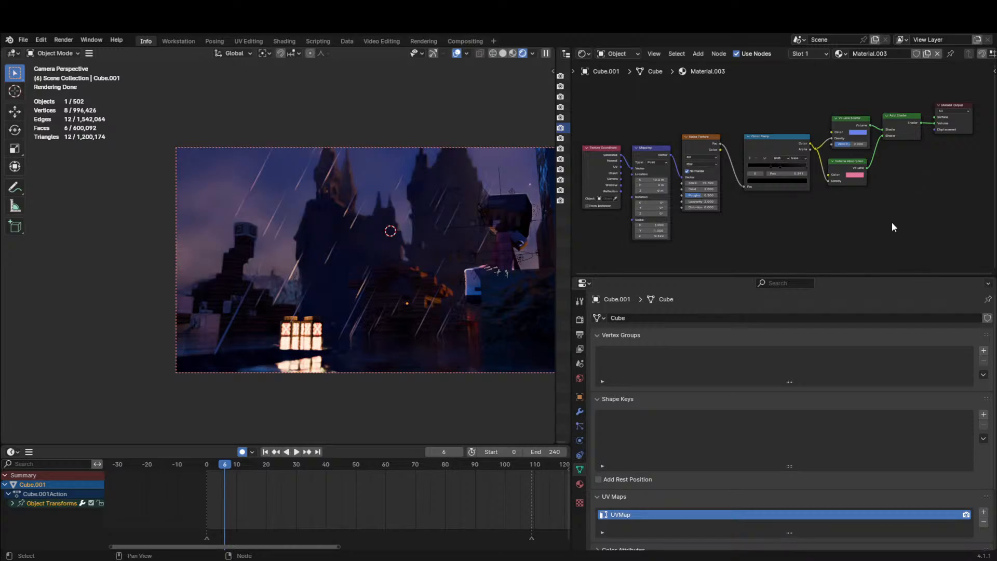
key(ctrl+space)
key(Home)
scroll(621, 300, down, 2)
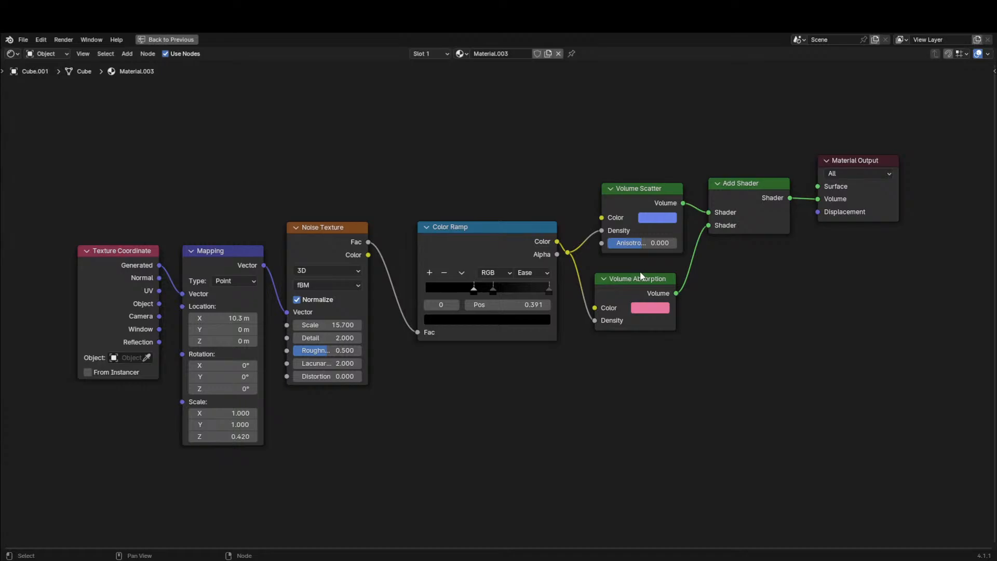
key(ctrl+space)
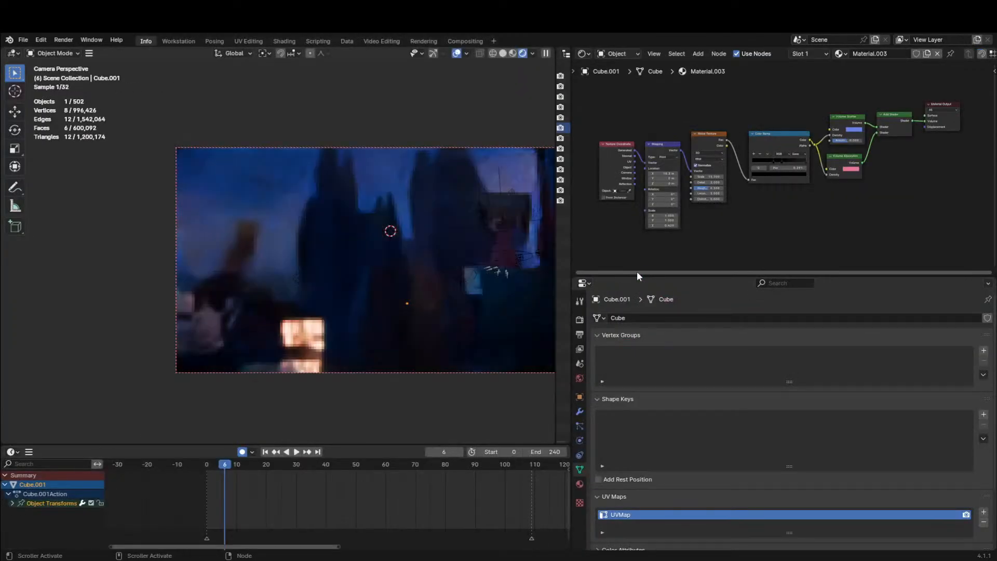
Widen the Outliner, then make the hidden Cloud object visible and select it.
drag(556, 200, 777, 220)
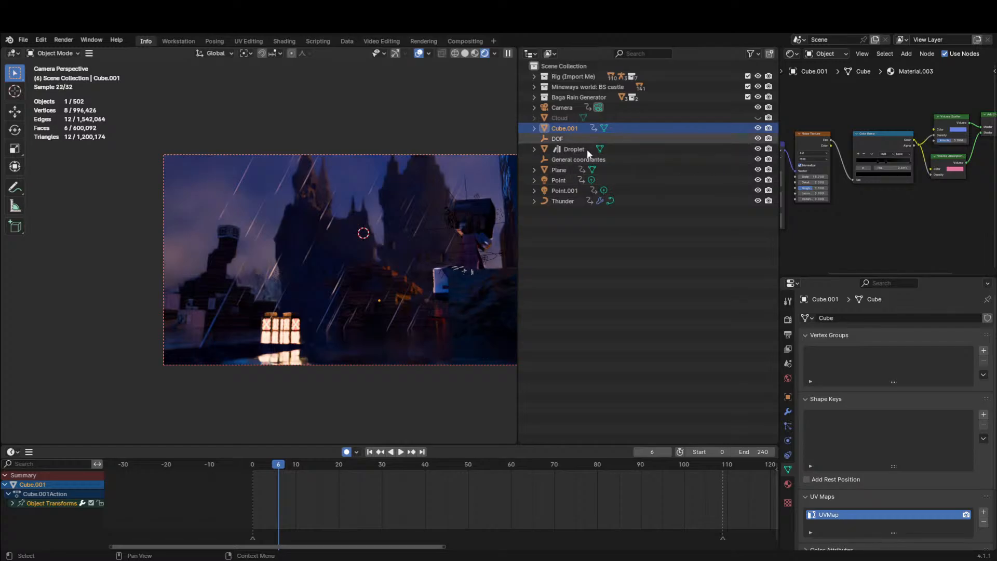
click(563, 119)
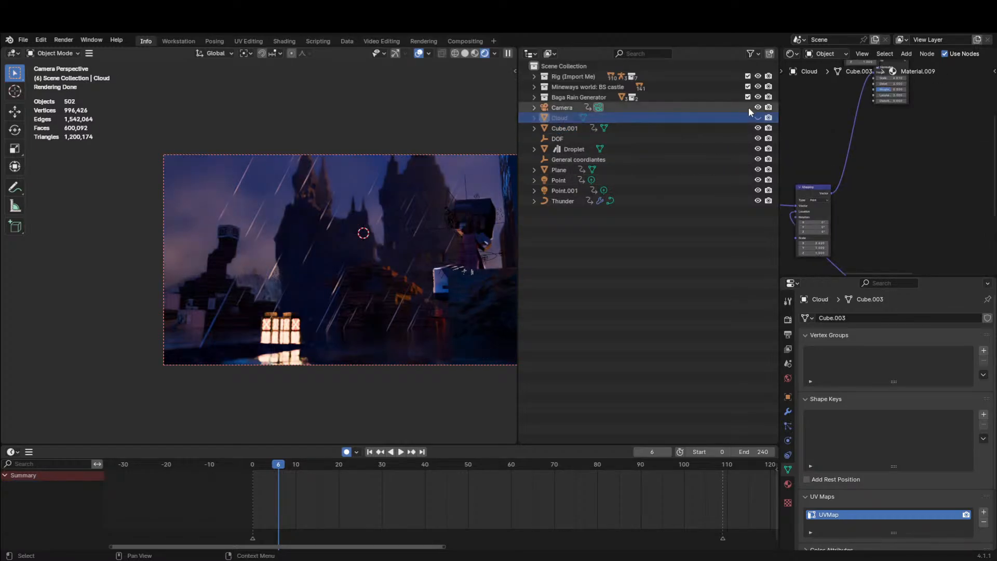
click(759, 118)
click(560, 117)
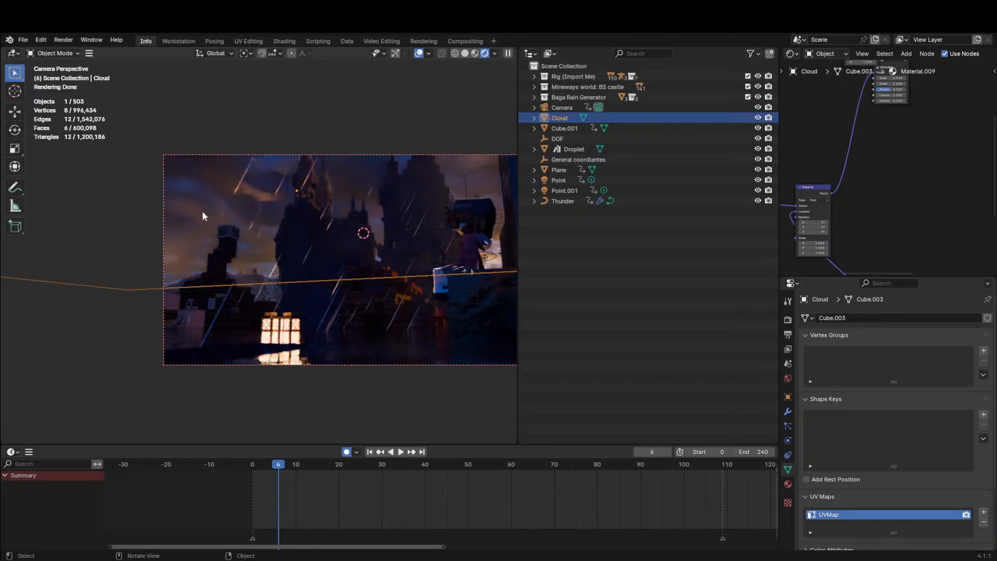
Inspect the Cloud volume from outside the camera and return to the camera view.
middle_drag(426, 225, 269, 322)
click(287, 276)
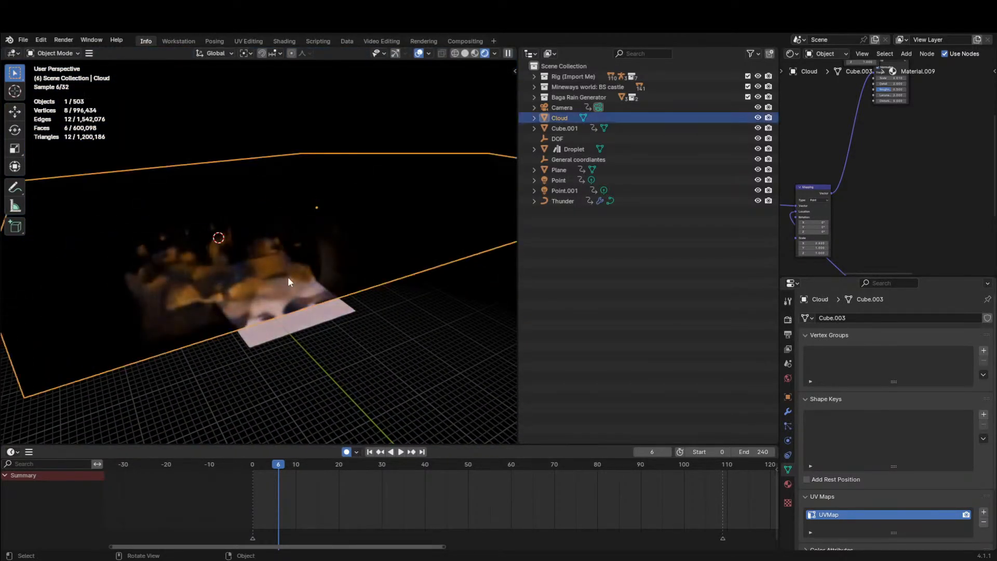
middle_drag(288, 276, 363, 248)
key(KP_0)
Move the bottom chain of nodes in the Cloud material closer to its Texture Coordinate and Mapping nodes.
scroll(875, 192, down, 6)
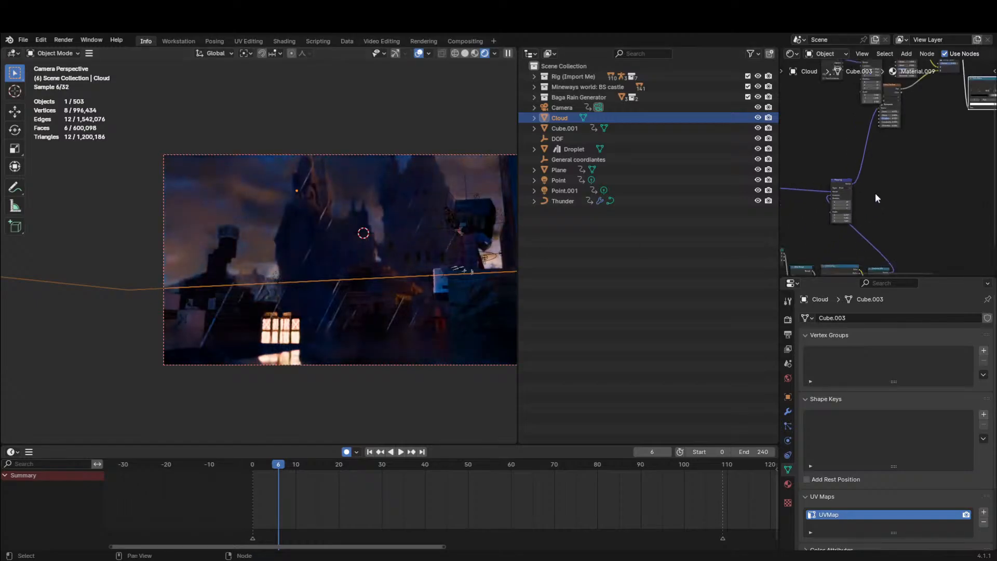
scroll(912, 182, up, 1)
drag(798, 142, 925, 268)
key(g)
click(814, 212)
key(g)
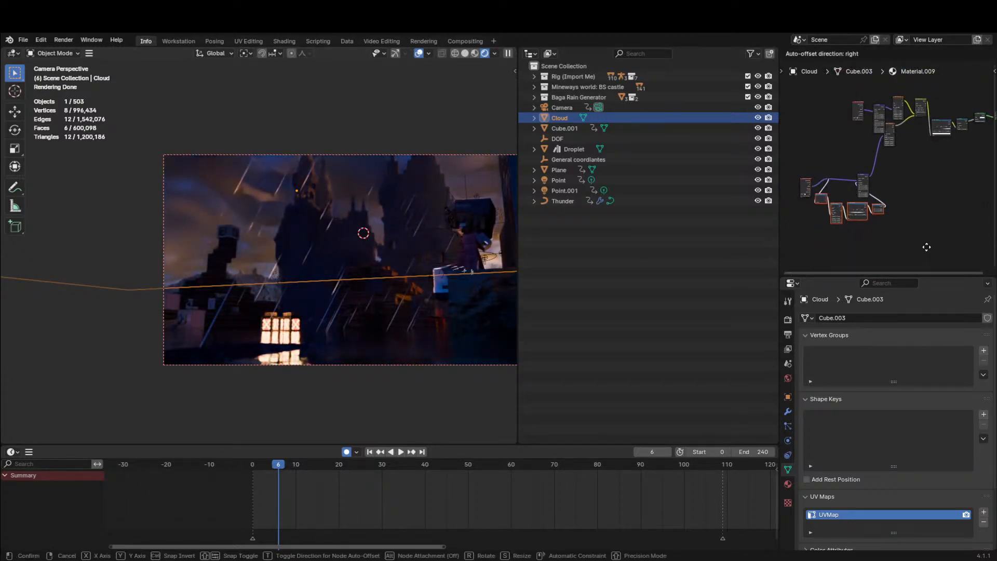
click(930, 185)
Move the whole lower node branch, including its Texture Coordinate and Mapping nodes, up beneath the upper noise branch.
key(b)
drag(901, 98, 834, 224)
click(854, 162)
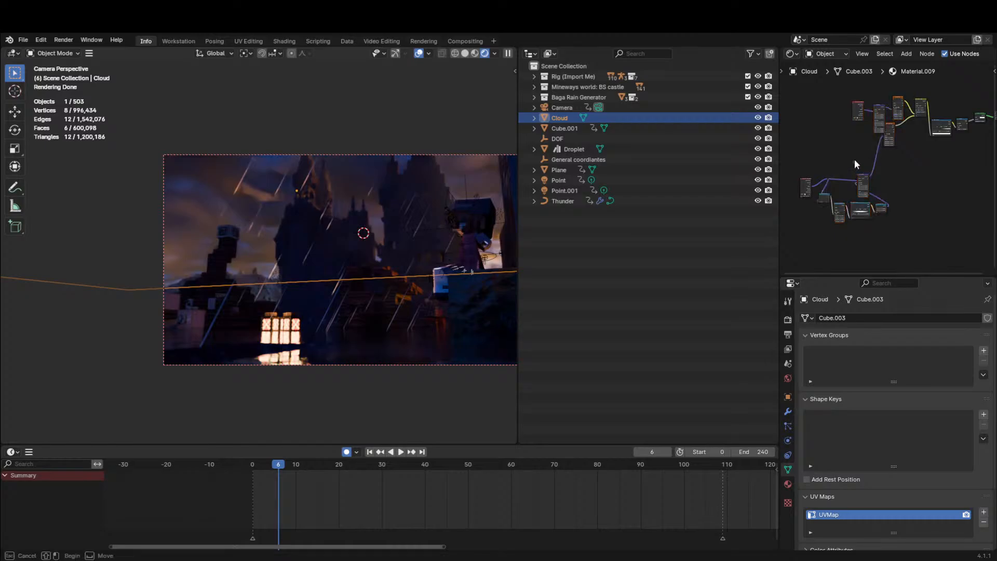
drag(834, 150, 848, 164)
key(b)
drag(920, 167, 810, 207)
key(g)
click(828, 170)
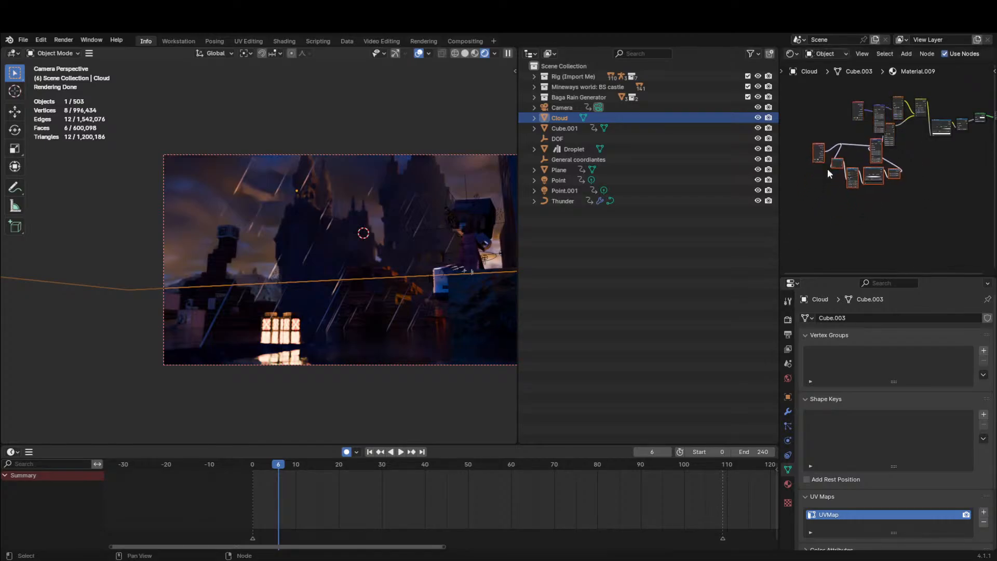
click(912, 193)
scroll(908, 191, up, 2)
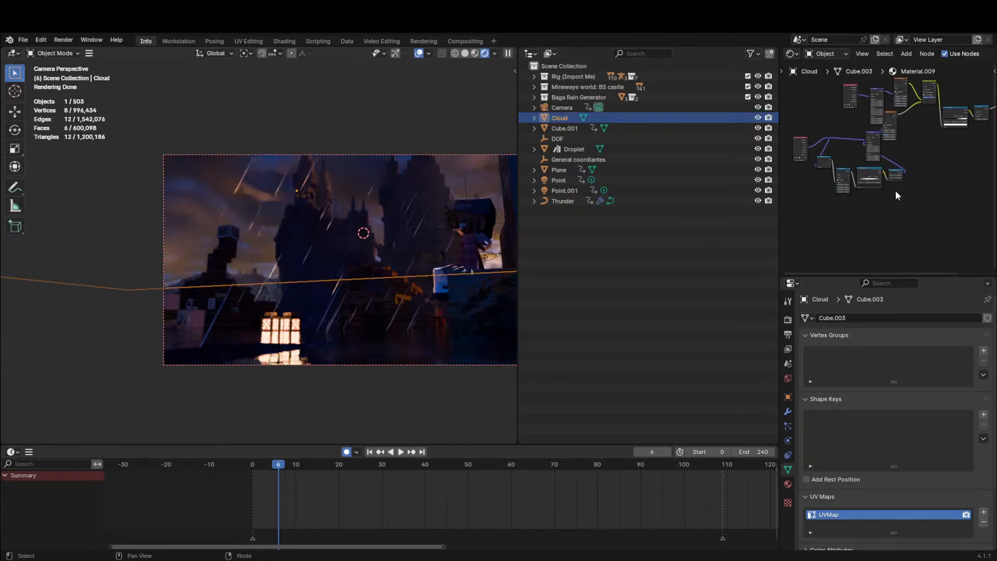
Tidy the lower branch's nodes and align its Noise Texture beneath the upper Noise Texture.
scroll(830, 171, up, 3)
drag(817, 195, 819, 198)
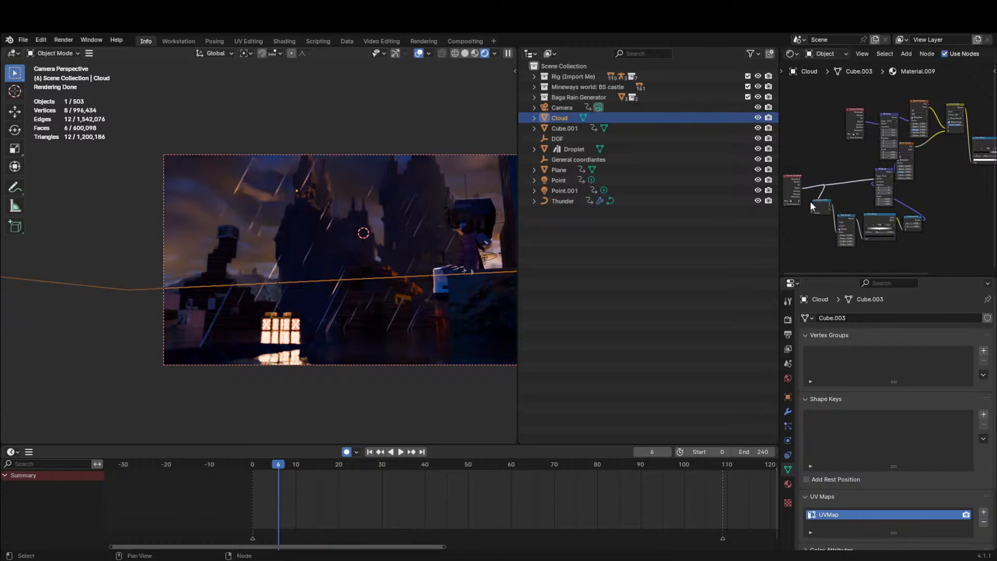
scroll(825, 198, up, 2)
middle_drag(826, 198, 942, 189)
drag(939, 184, 909, 196)
middle_drag(901, 194, 879, 227)
drag(833, 148, 860, 150)
scroll(892, 173, down, 4)
middle_drag(910, 172, 870, 165)
Move the Color Ramp, Multiply, Volume Scatter and Material Output nodes farther away from the Linear Light node.
key(b)
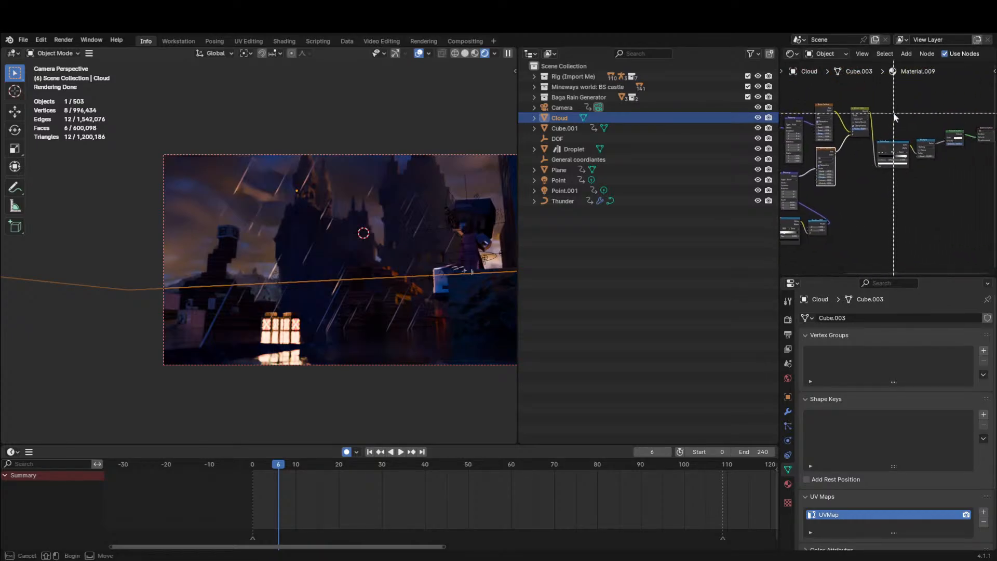
drag(894, 116, 984, 177)
middle_drag(954, 177, 890, 180)
key(g)
right_click(950, 164)
drag(826, 118, 927, 192)
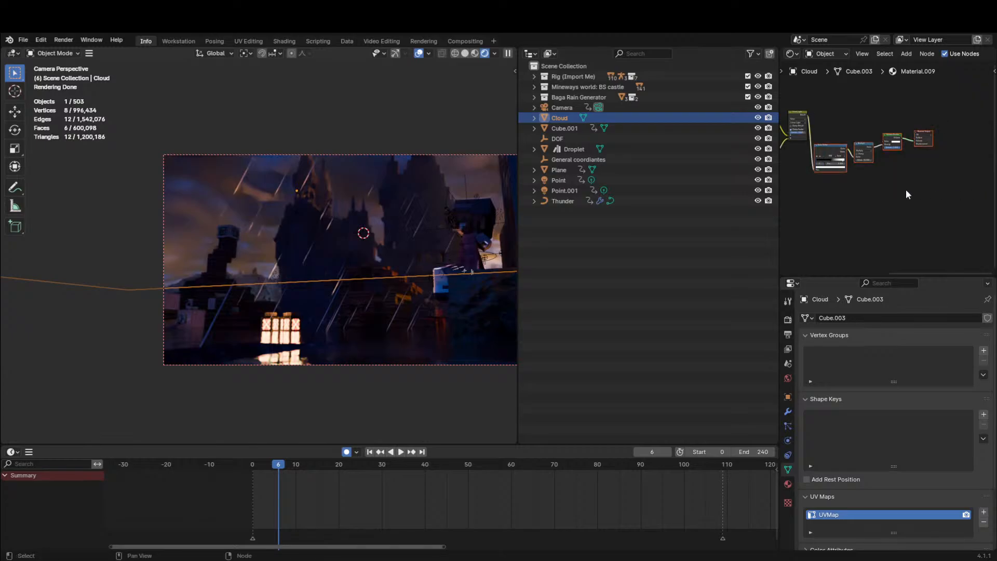
key(g)
click(955, 168)
Widen the node editor to bring the Cloud material's Color Ramp, Multiply and Volume Scatter nodes into full view.
scroll(893, 167, up, 3)
middle_drag(891, 168, 840, 204)
click(895, 129)
drag(779, 190, 681, 187)
scroll(846, 168, up, 5)
scroll(859, 169, up, 1)
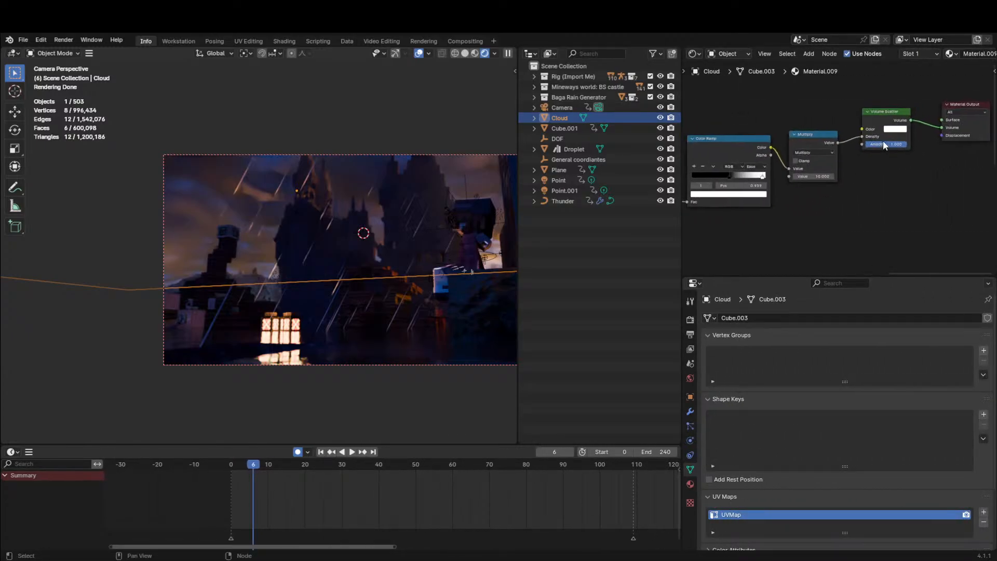
scroll(882, 140, up, 1)
Examine the Cloud material's Volume Scatter, Multiply, Color Ramp and Linear Light nodes one after another.
click(882, 110)
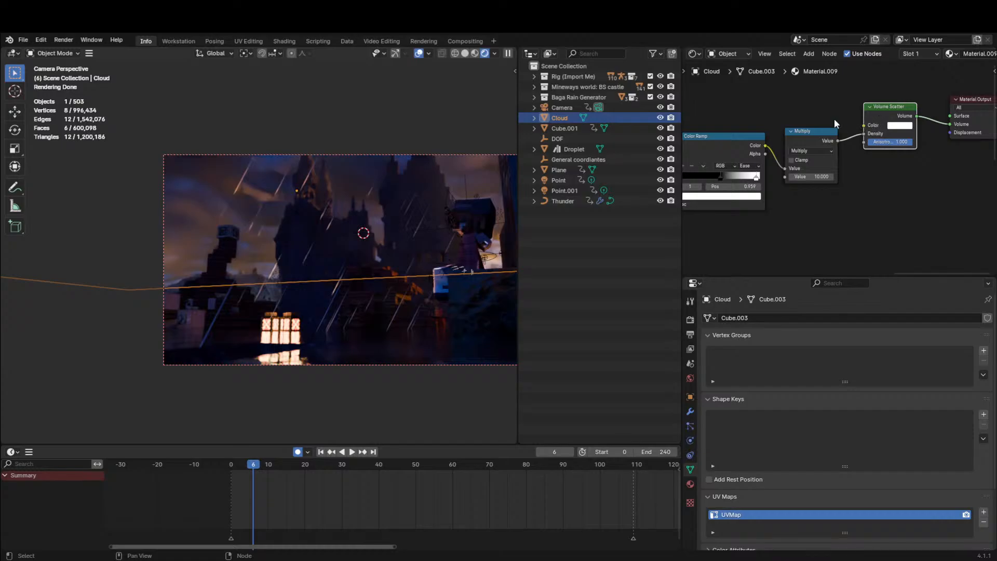
middle_drag(811, 128, 829, 134)
click(830, 143)
middle_drag(769, 151, 804, 157)
click(755, 159)
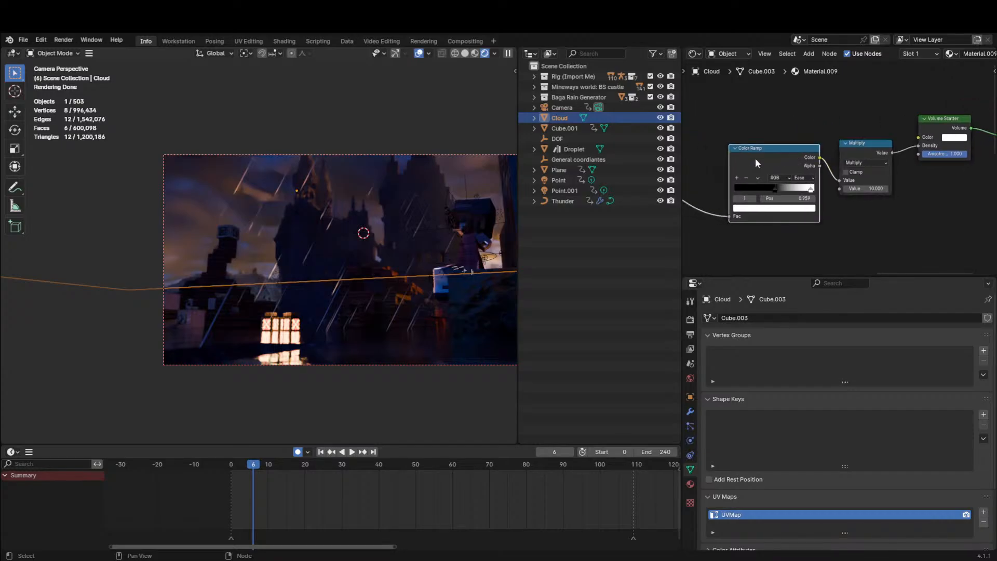
scroll(804, 164, down, 2)
middle_drag(737, 160, 854, 178)
click(757, 131)
middle_drag(773, 133, 855, 124)
drag(776, 101, 872, 304)
scroll(834, 202, down, 5)
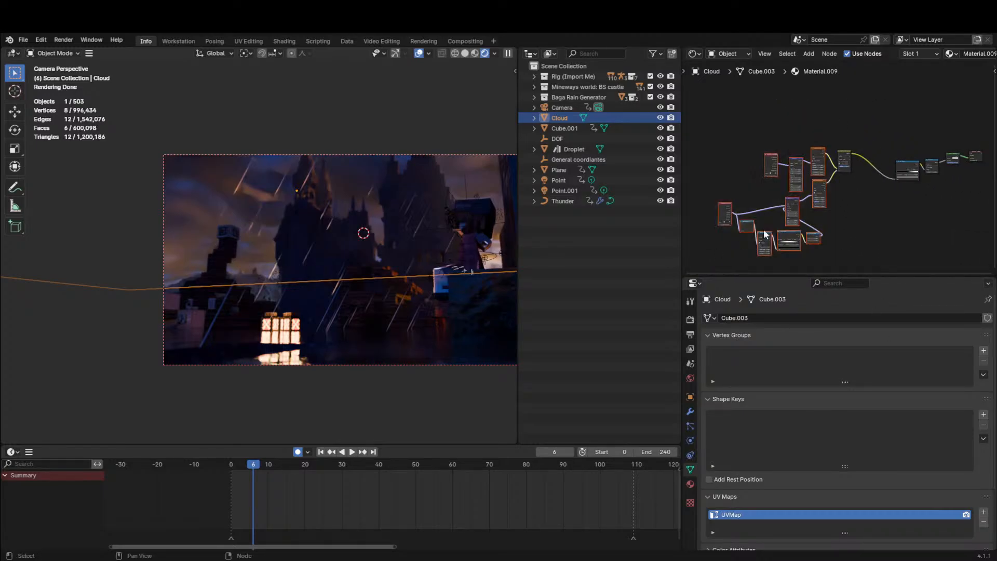
key(g)
right_click(781, 211)
shift+drag(856, 123, 804, 197)
key(g)
right_click(845, 182)
Isolate the Cloud object in local view and look at its volume from below.
middle_drag(407, 194, 437, 164)
key(KP_Divide)
scroll(824, 216, up, 1)
click(824, 219)
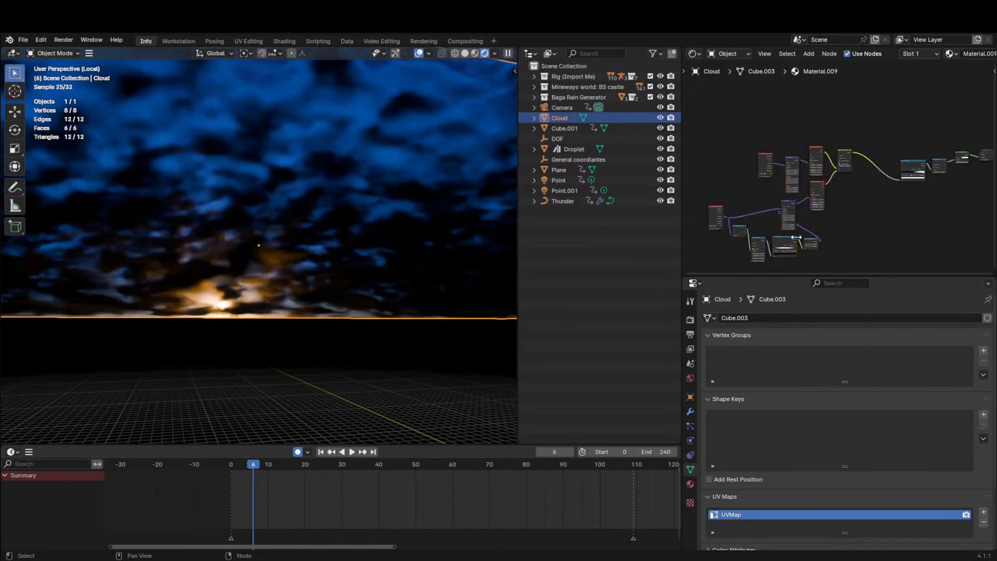
Compare the clouds with the Linear Light node's Factor at 1.000 and at 0.000.
scroll(841, 179, up, 10)
mouse_move(854, 148)
mouse_down()
mouse_move(833, 148)
mouse_move(869, 148)
mouse_up()
middle_drag(317, 180, 334, 184)
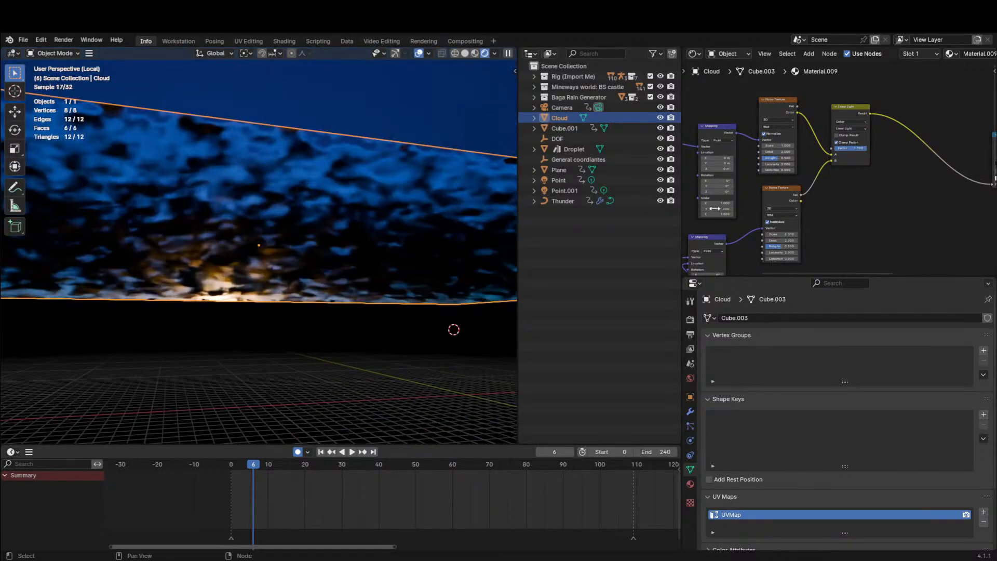
drag(779, 202, 778, 201)
right_click(778, 201)
drag(857, 148, 826, 148)
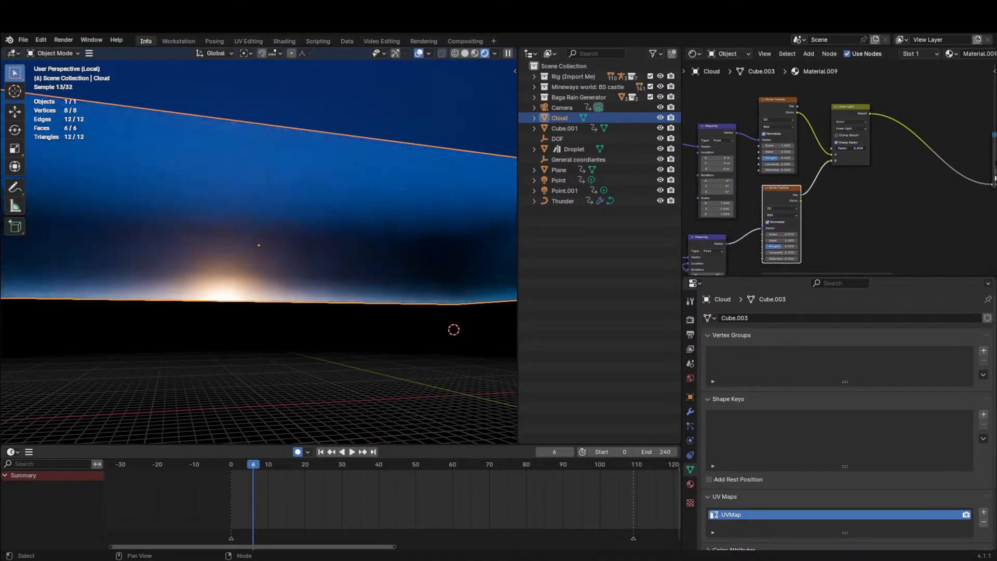
middle_drag(396, 210, 303, 141)
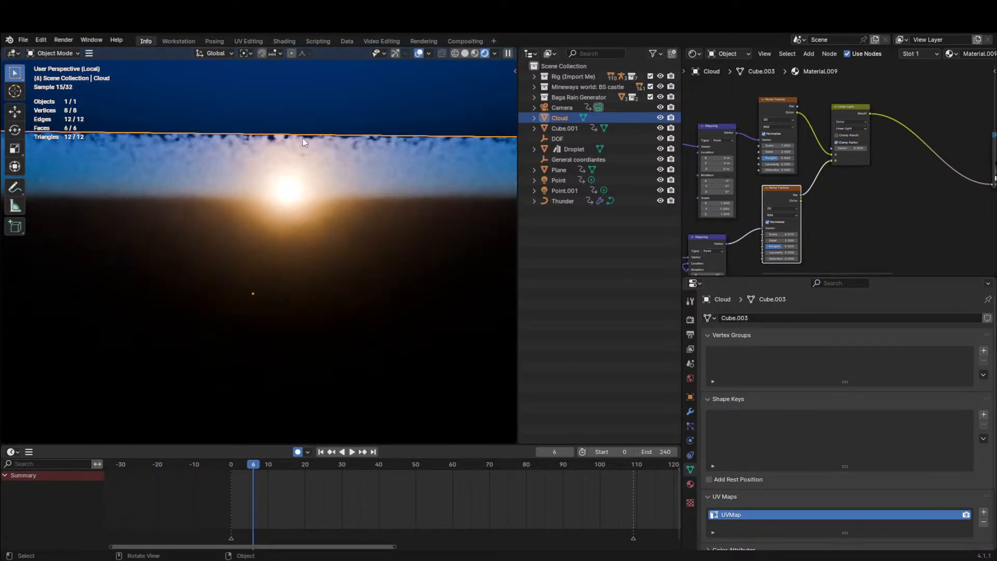
Lower the upper Noise Texture's Scale and raise the Linear Light Factor to blend both noises in the clouds.
scroll(759, 156, up, 1)
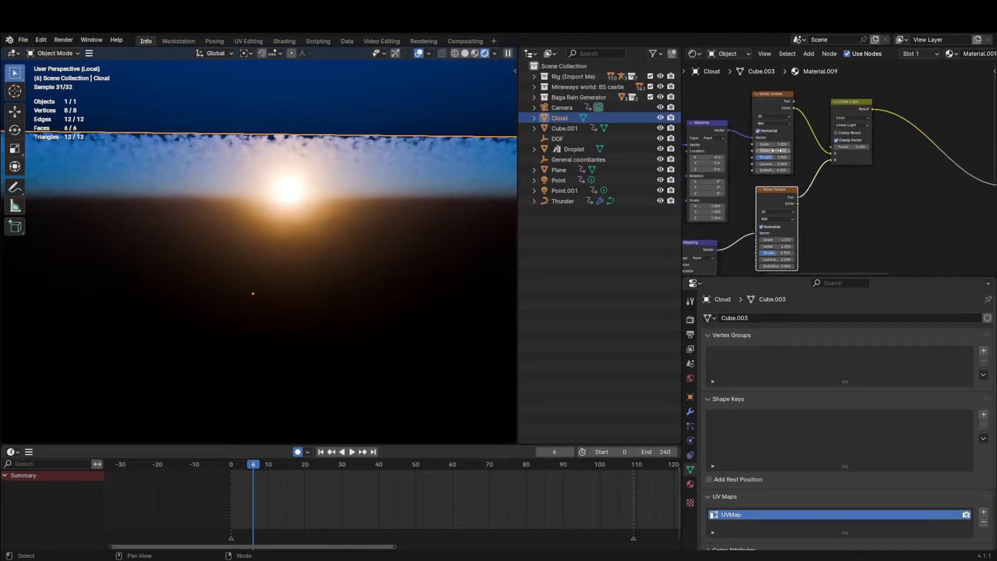
drag(776, 145, 726, 144)
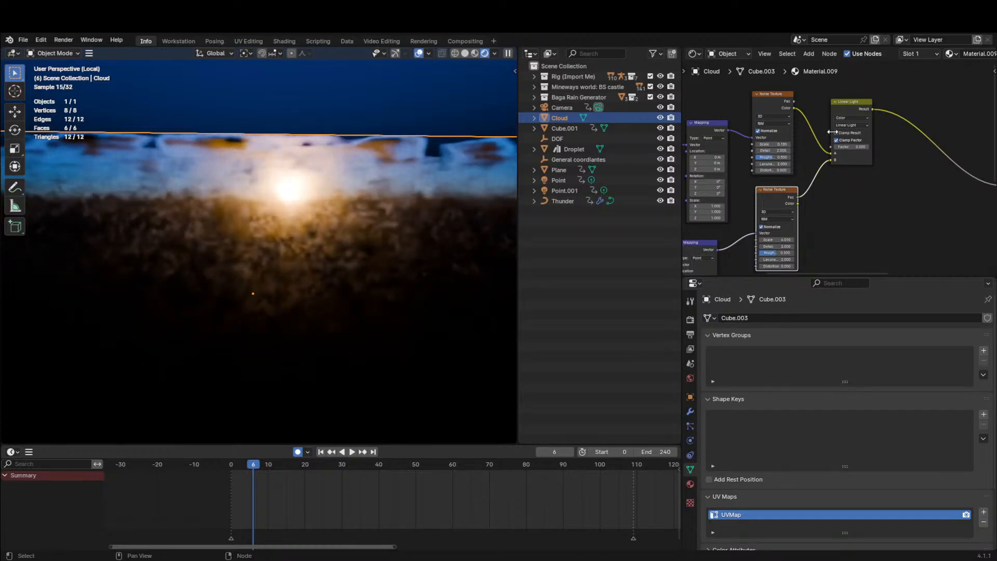
drag(852, 147, 880, 147)
scroll(337, 161, down, 5)
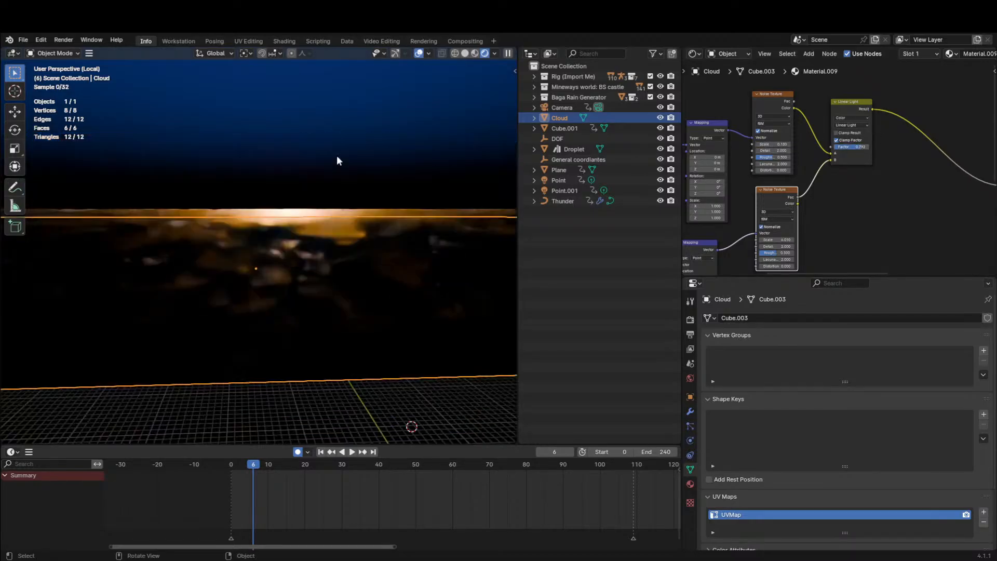
middle_drag(336, 161, 357, 120)
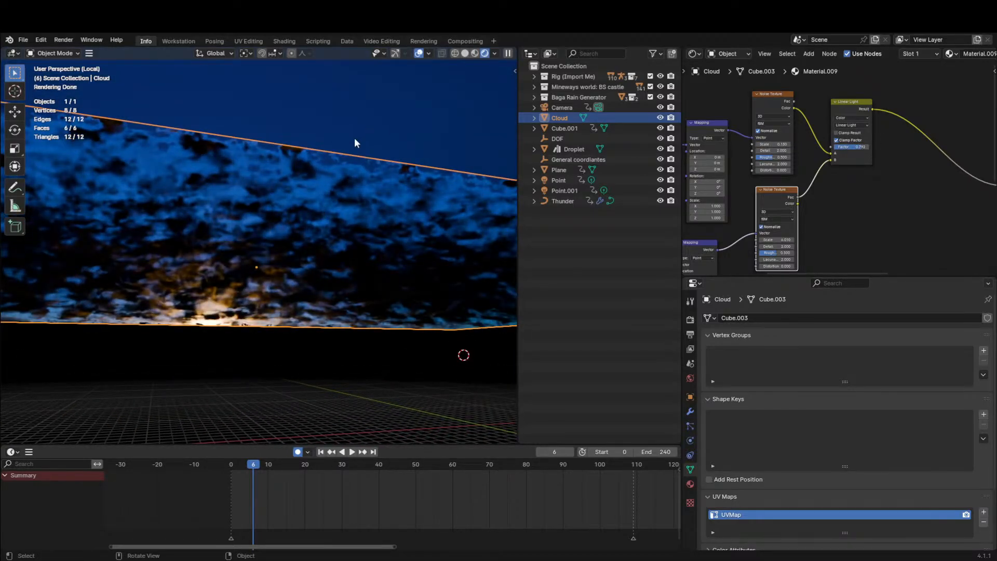
middle_drag(494, 170, 426, 206)
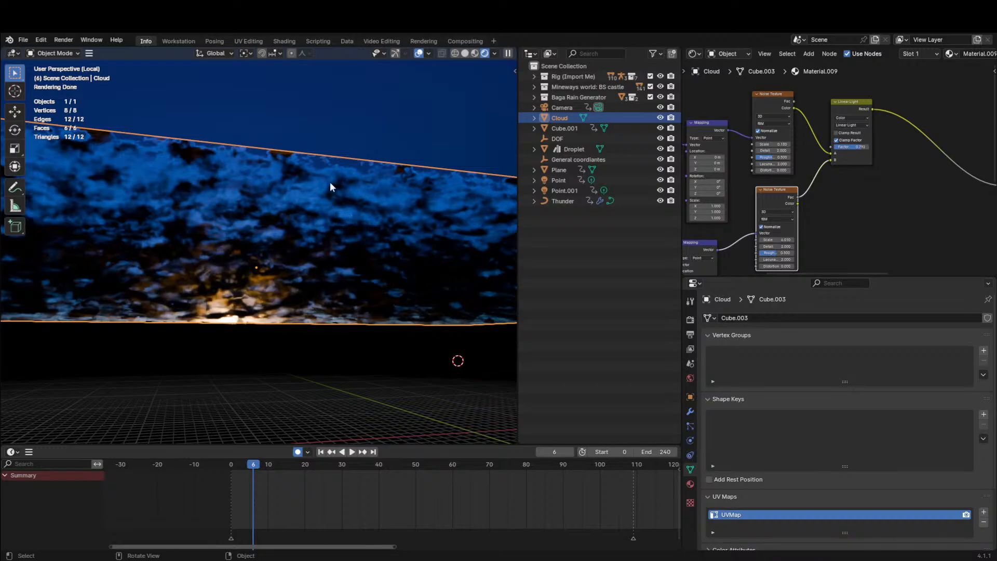
Examine the Cloud material's noise branches and its shader end up to the Material Output.
scroll(825, 123, down, 8)
drag(887, 110, 661, 307)
scroll(769, 207, down, 2)
middle_drag(770, 205, 794, 180)
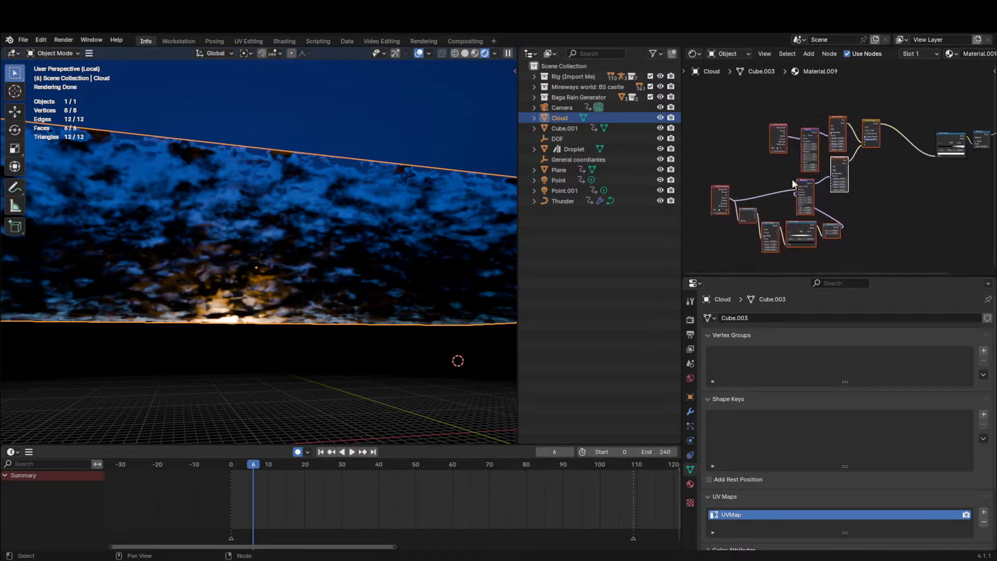
click(924, 200)
middle_drag(921, 200, 801, 229)
drag(807, 222, 958, 126)
scroll(859, 189, up, 7)
middle_drag(914, 155, 835, 222)
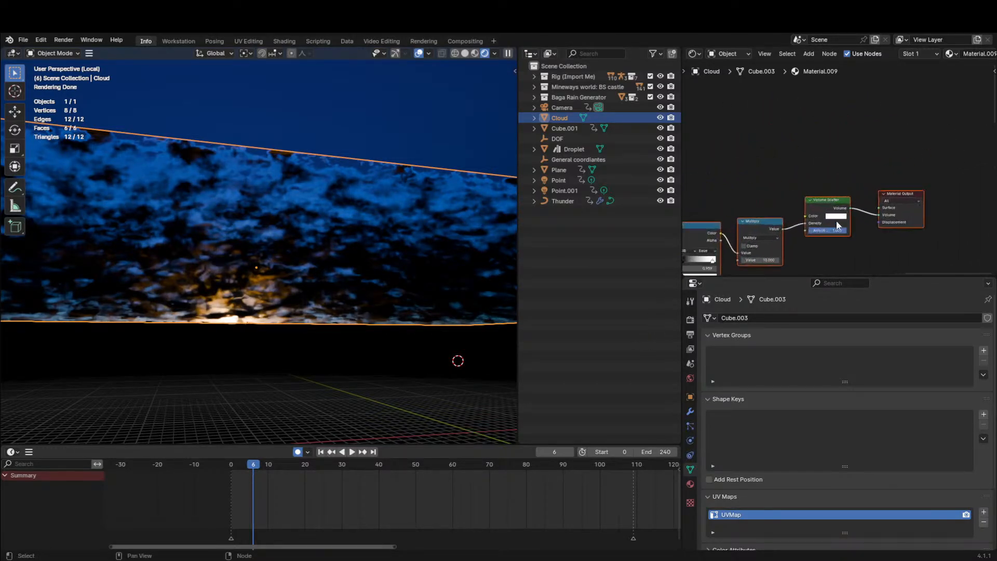
Compare the clouds with the Volume Scatter Anisotropy at 0.000 and at 1.000.
click(832, 204)
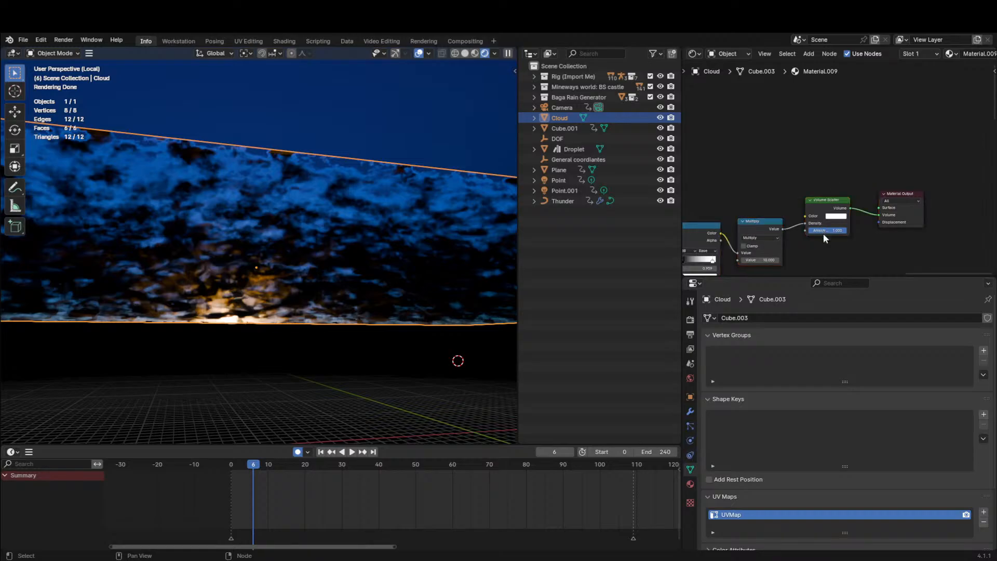
drag(824, 231, 807, 231)
middle_drag(375, 235, 363, 236)
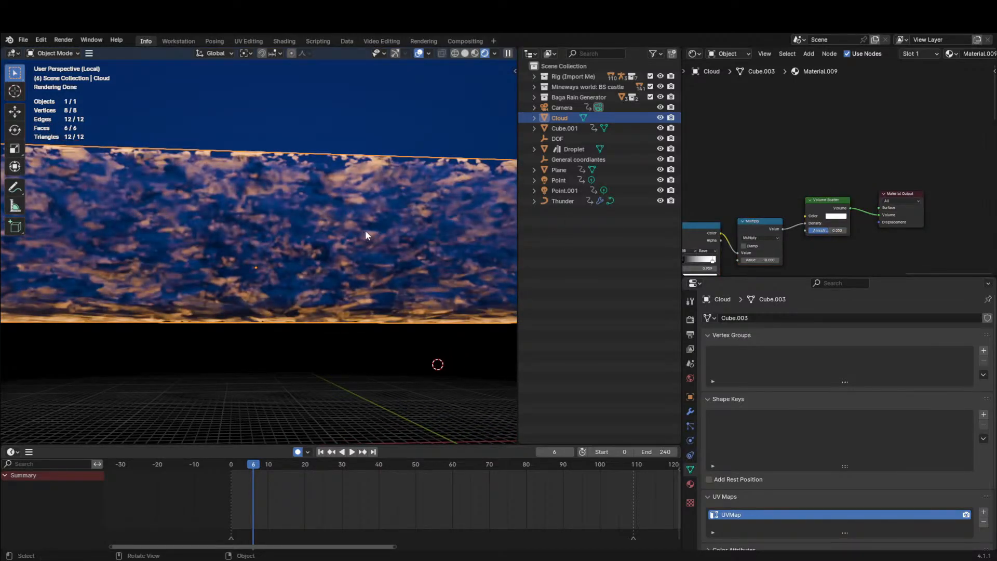
drag(820, 235, 856, 231)
right_click(846, 232)
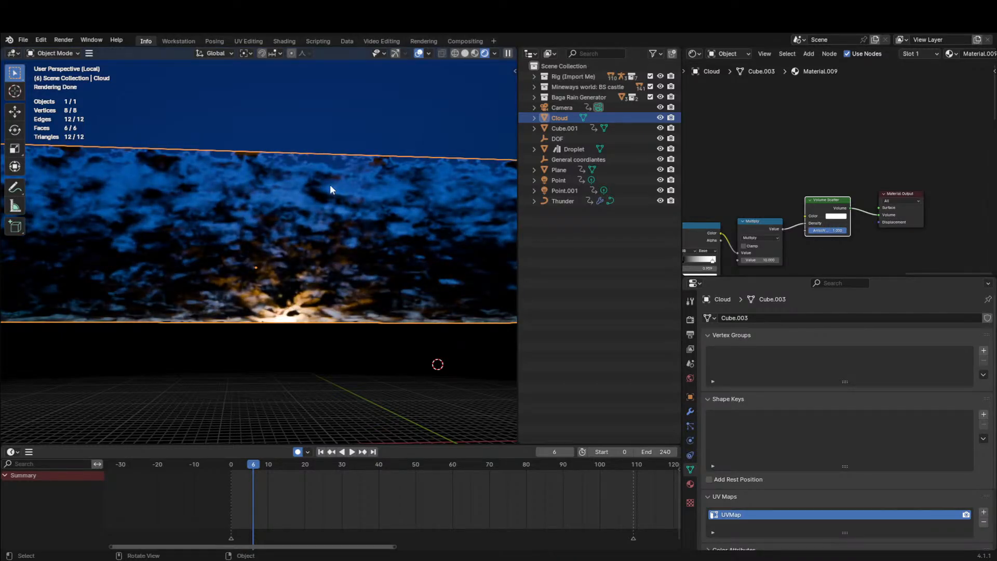
Leave local view, return to the camera view and select the stripped dark oak log object.
key(KP_Divide)
key(KP_0)
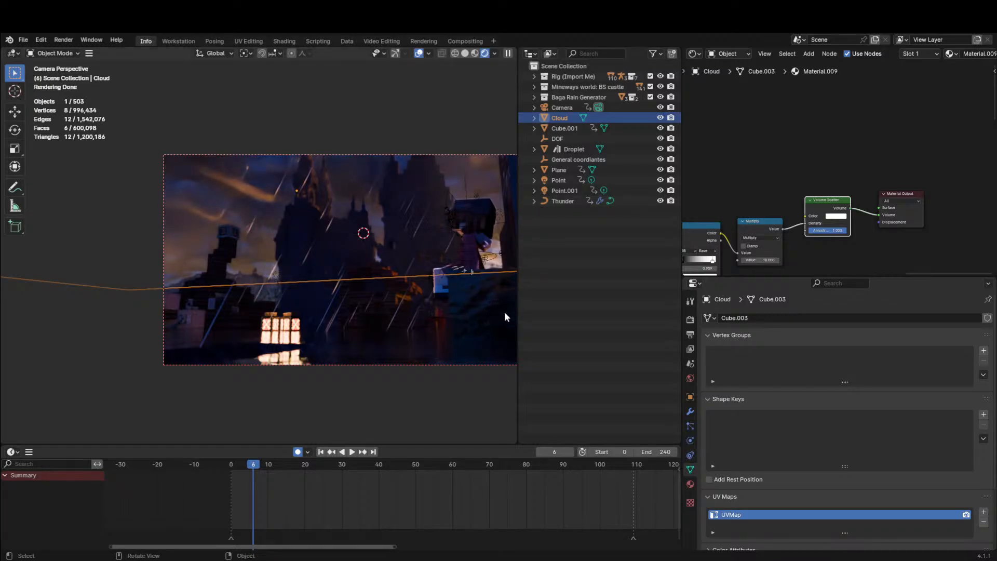
click(438, 351)
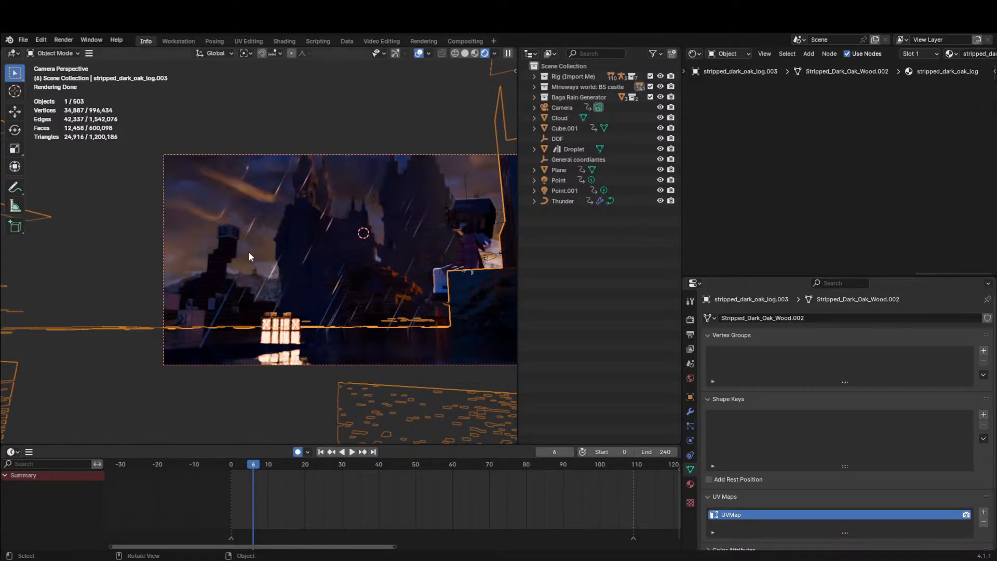
Look over the MCprep tools and the Baga Rain Generator's Add Rain and Add Rain Shader options.
key(n)
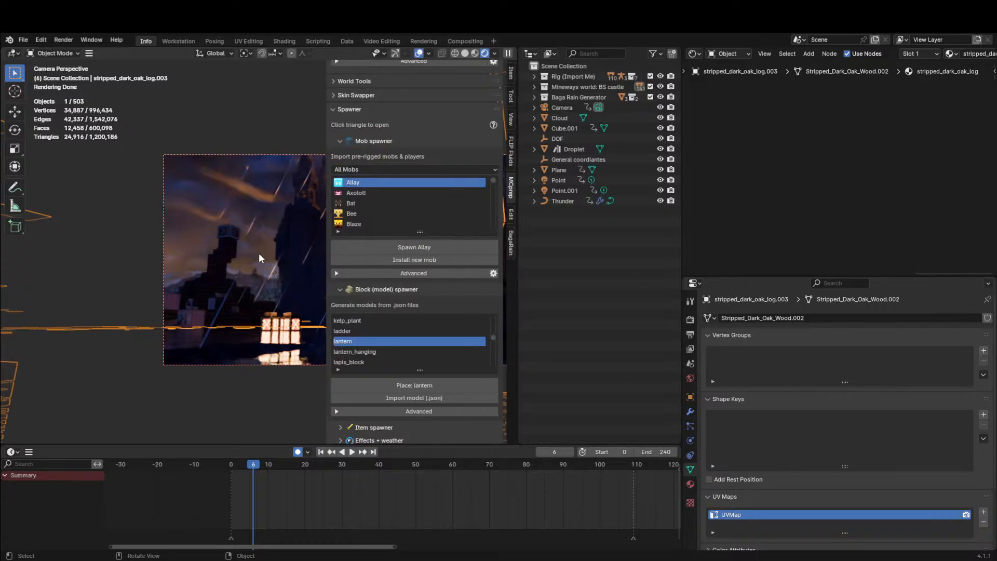
click(467, 109)
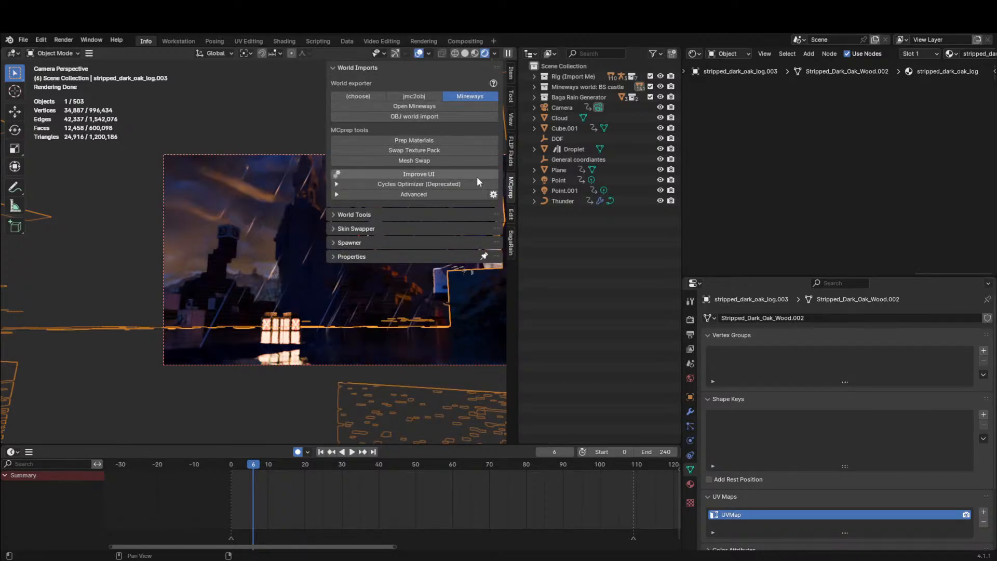
click(512, 238)
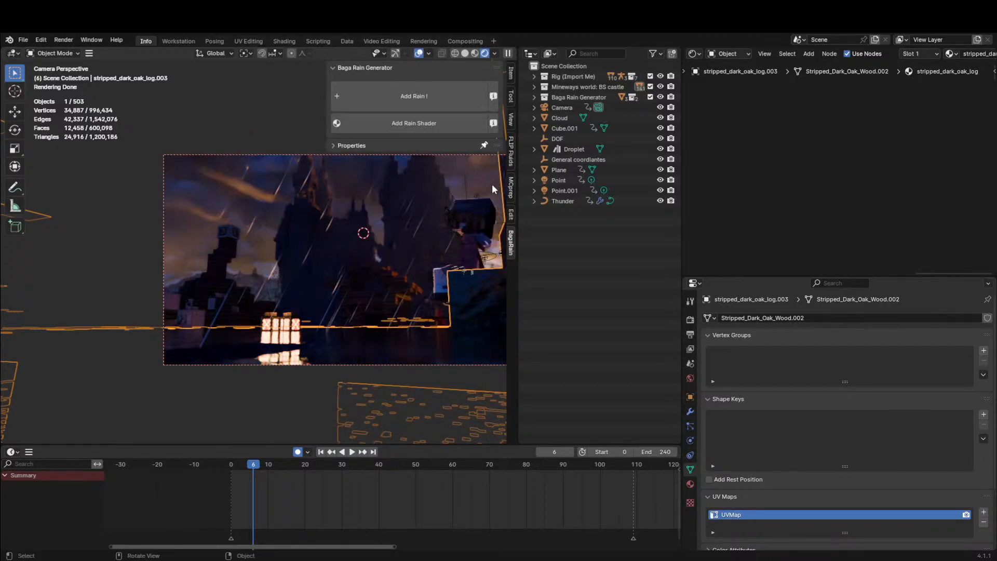
click(368, 67)
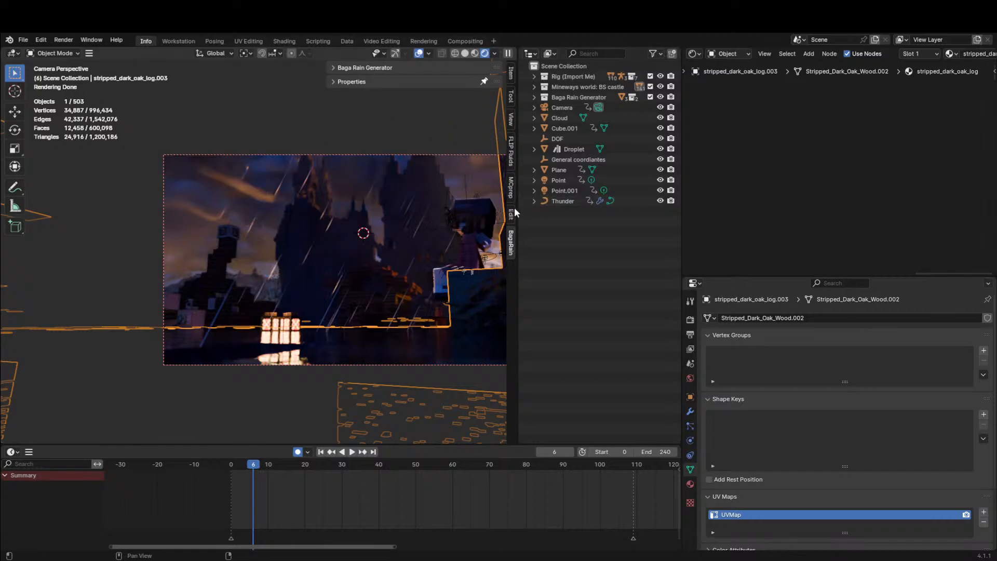
Select the point light behind the character's head and examine its light settings and its effect in the camera view.
scroll(479, 205, up, 2)
shift+middle_drag(479, 204, 304, 241)
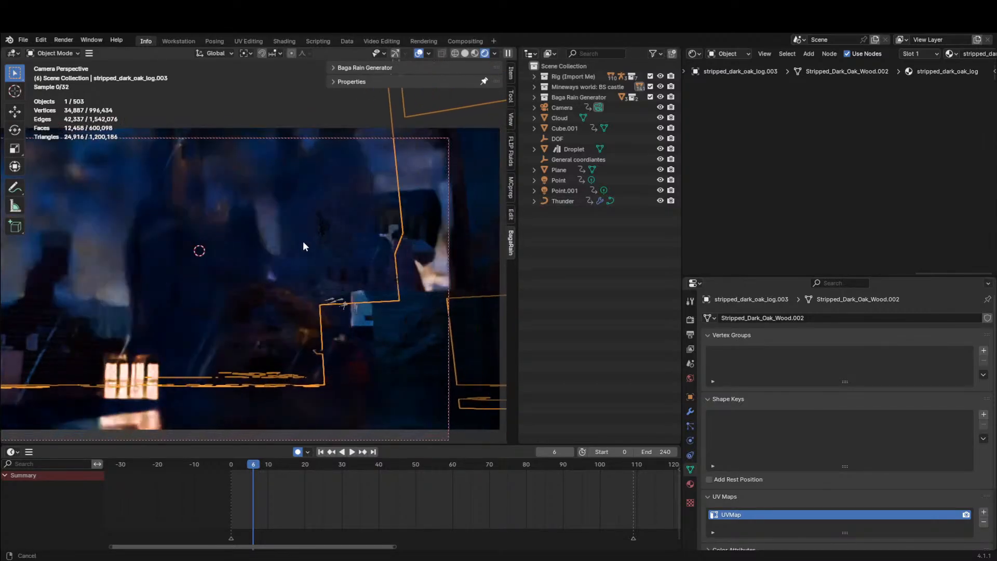
scroll(311, 243, up, 2)
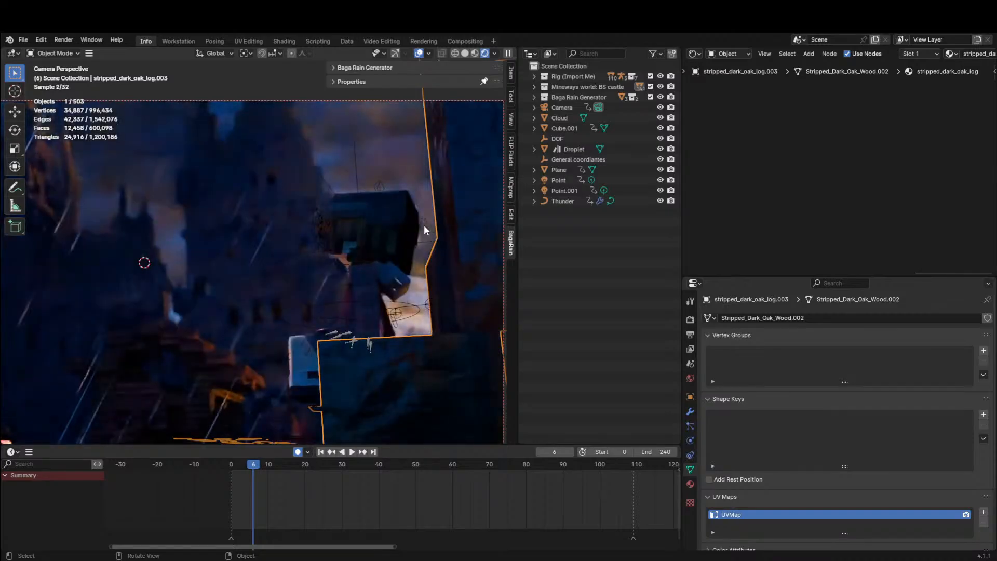
click(425, 223)
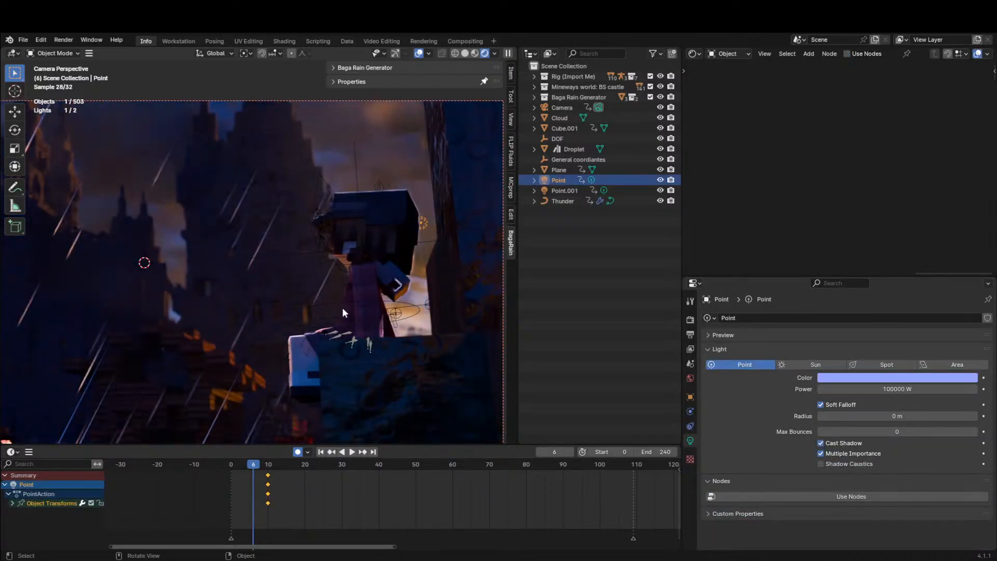
scroll(409, 267, down, 4)
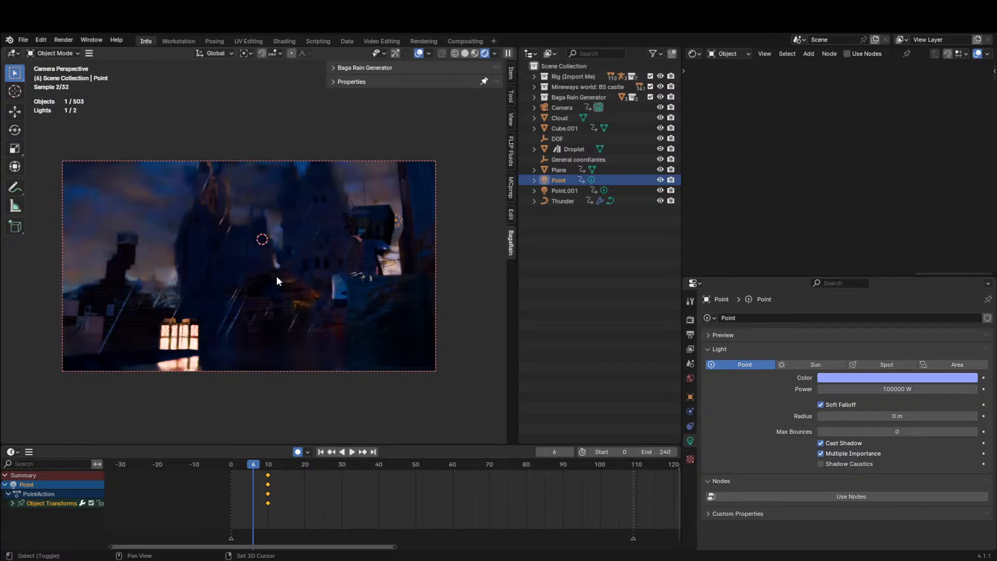
shift+middle_drag(276, 277, 299, 275)
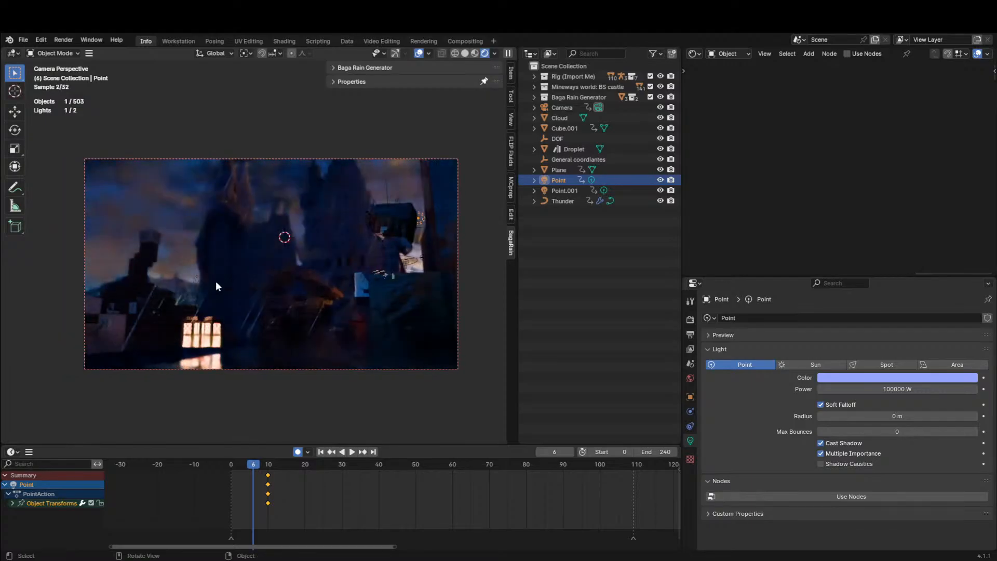
Select the orange point light above the lanterns, try moving it, and examine its light settings and effect on the scene.
click(193, 285)
key(g)
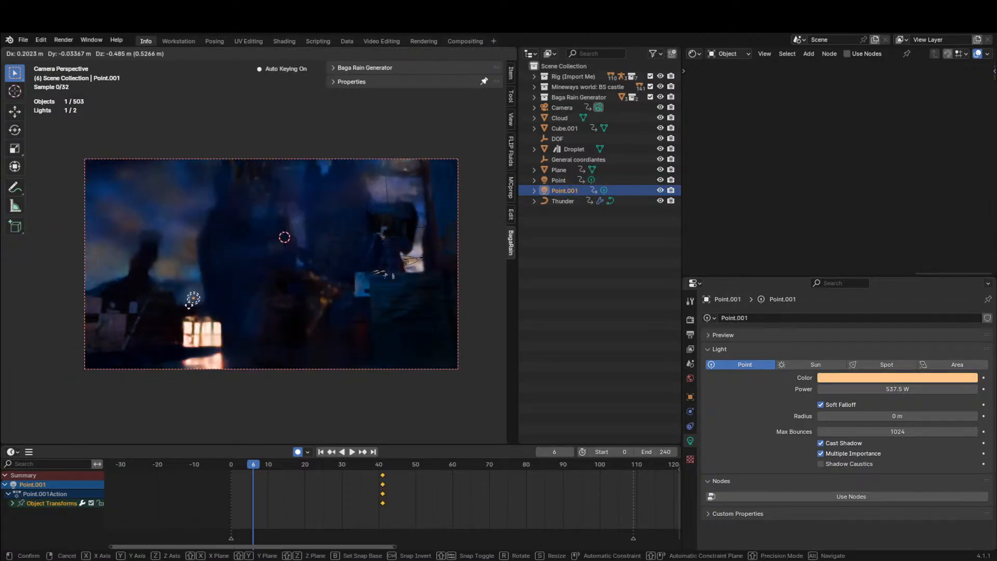
click(248, 296)
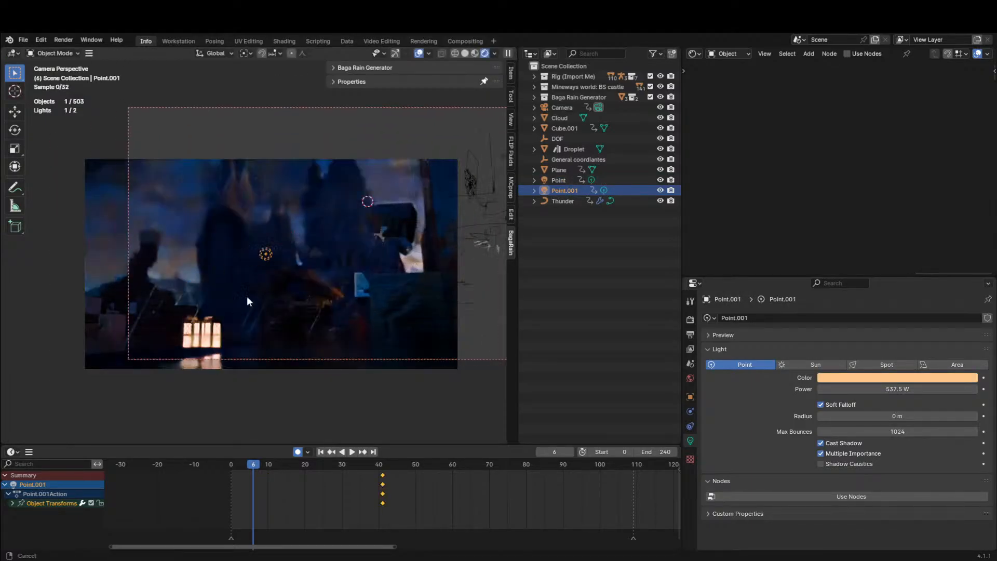
scroll(247, 296, up, 4)
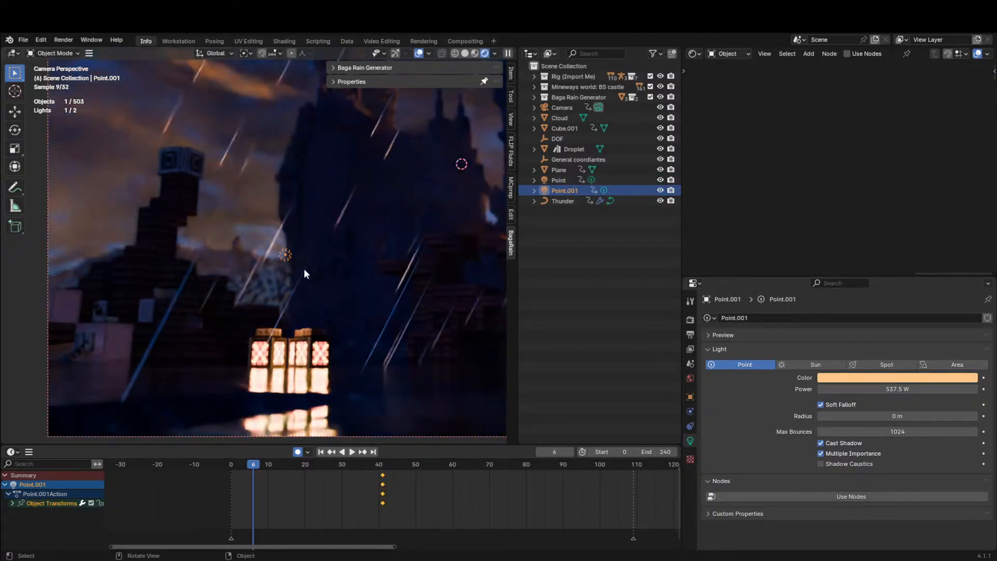
scroll(311, 358, down, 1)
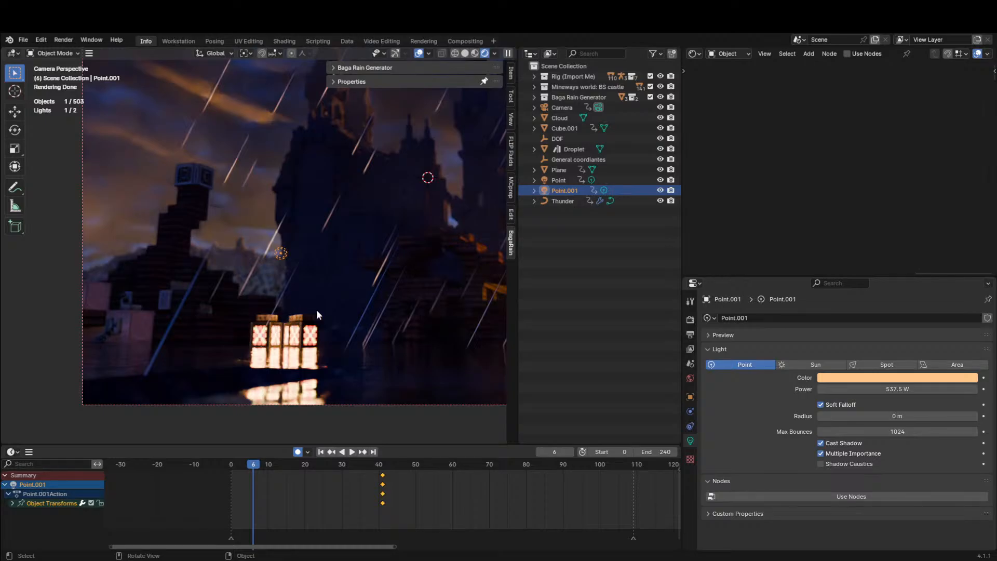
middle_drag(339, 324, 304, 325)
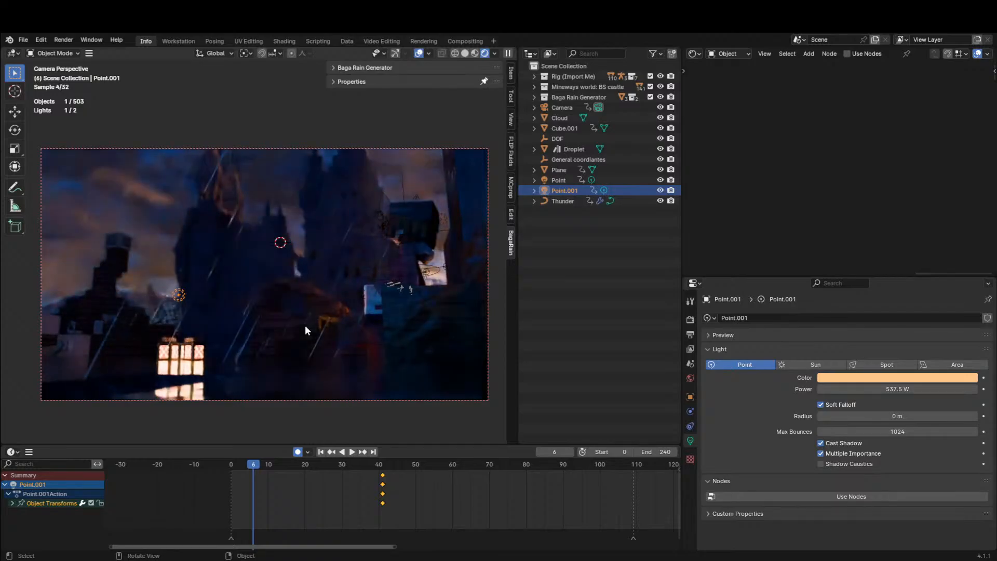
Show the render result in the Compositing workspace, save the project, and open the image options for saving the render.
click(462, 40)
click(669, 54)
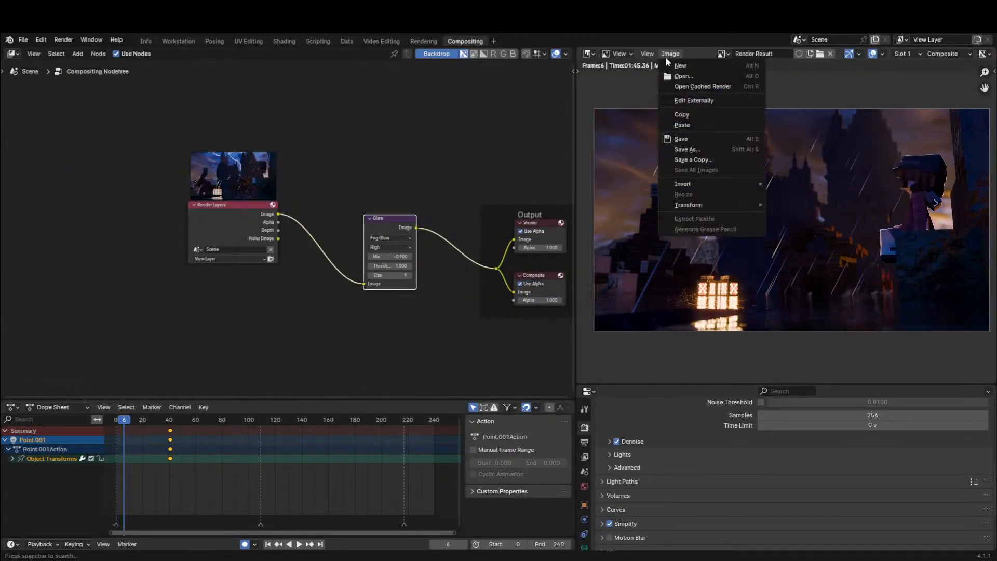
key(ctrl+s)
click(670, 53)
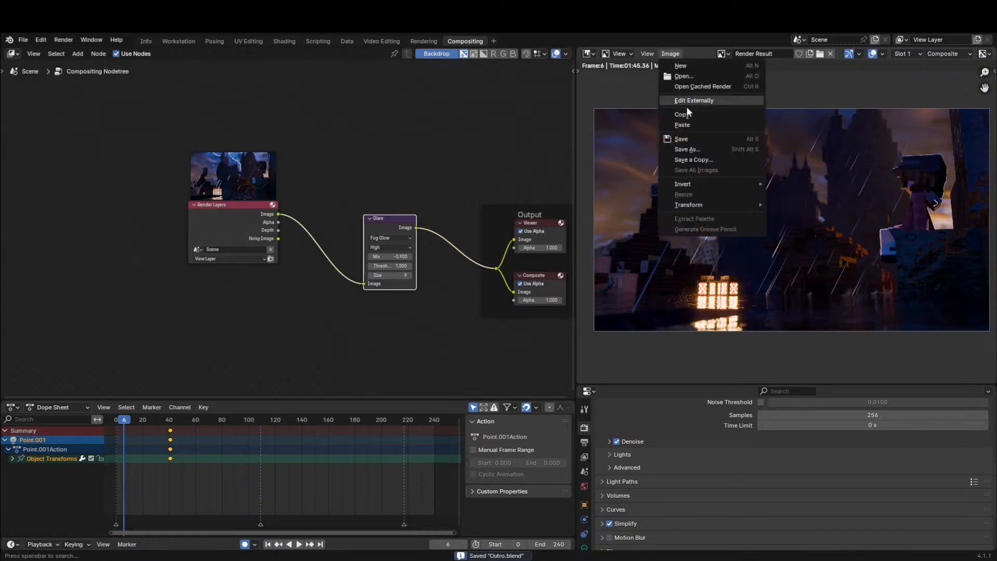
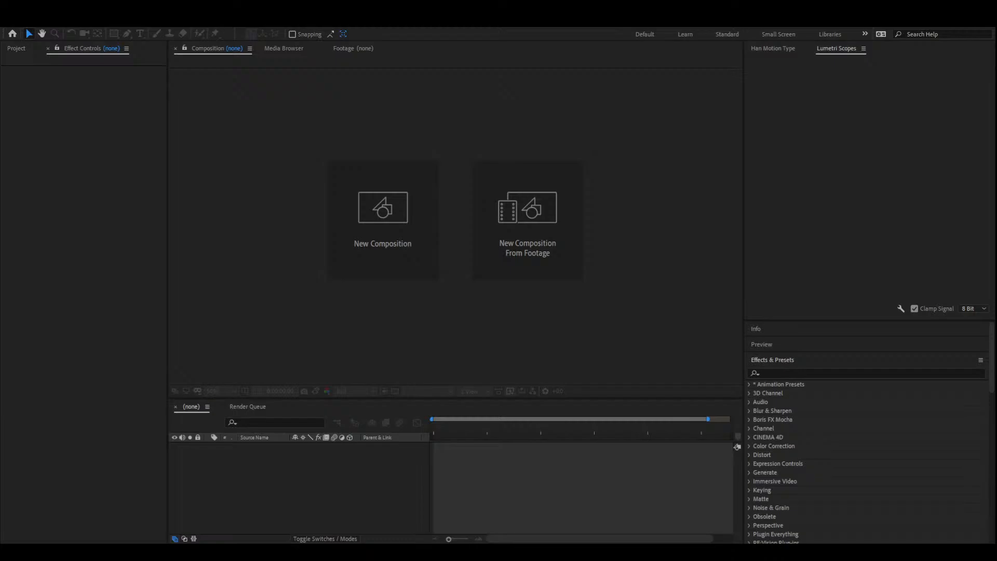
In After Effects, import the render NOv.png and create a 1920 x 1080 composition from it.
click(71, 356)
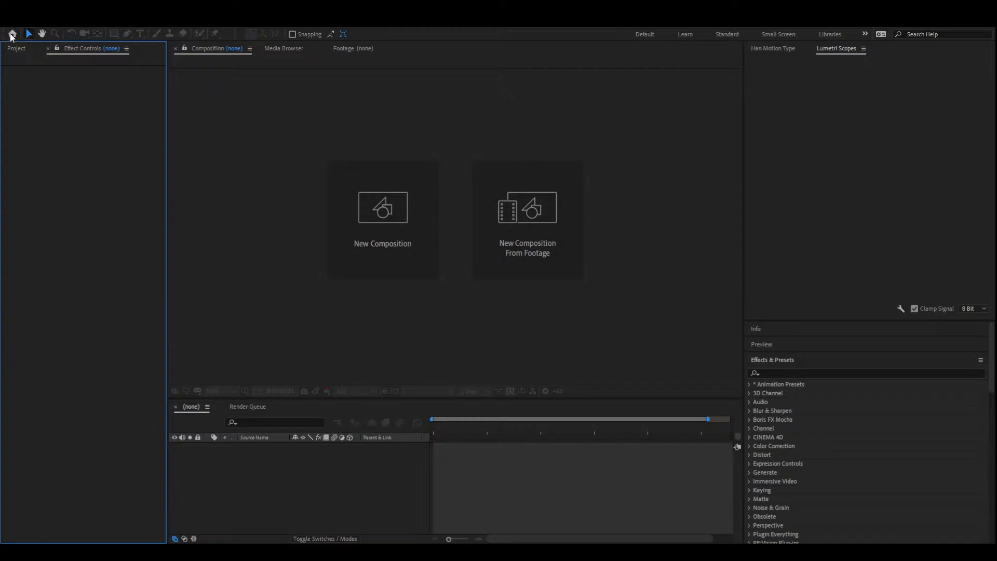
key(ctrl+0)
click(392, 239)
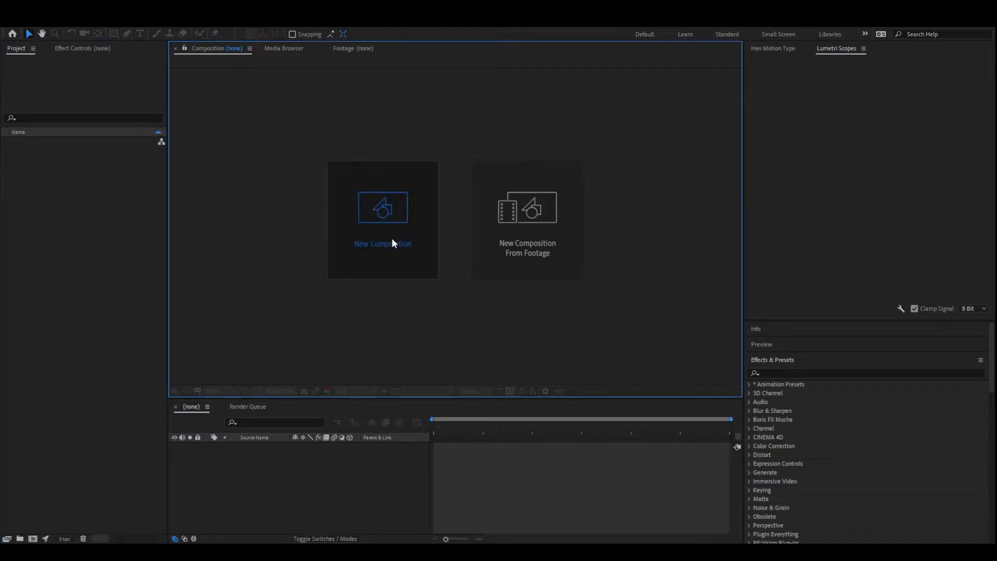
key(Escape)
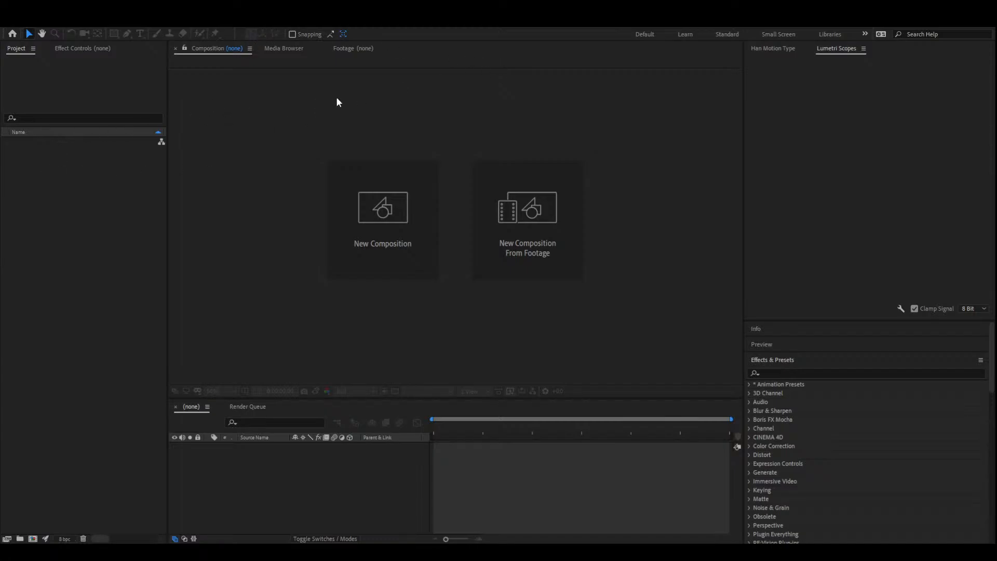
double_click(92, 142)
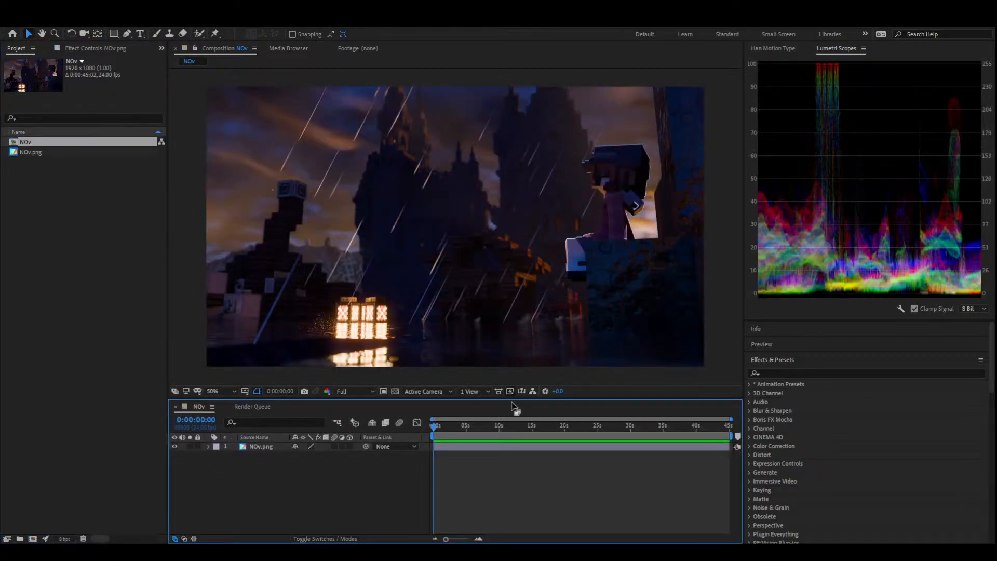
Find the Magic Bullet Looks effect and apply it to the NOv.png layer.
click(783, 373)
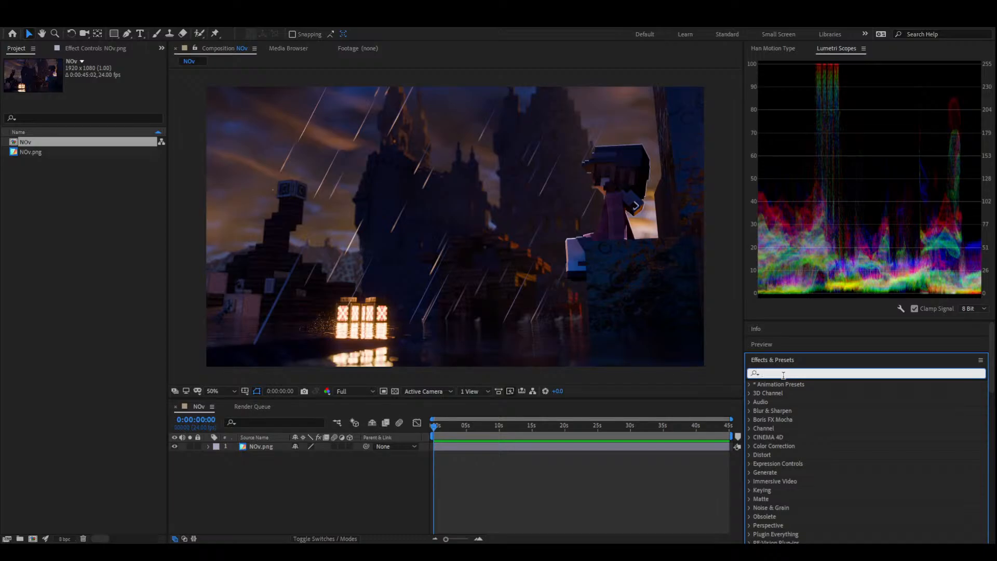
text(looks)
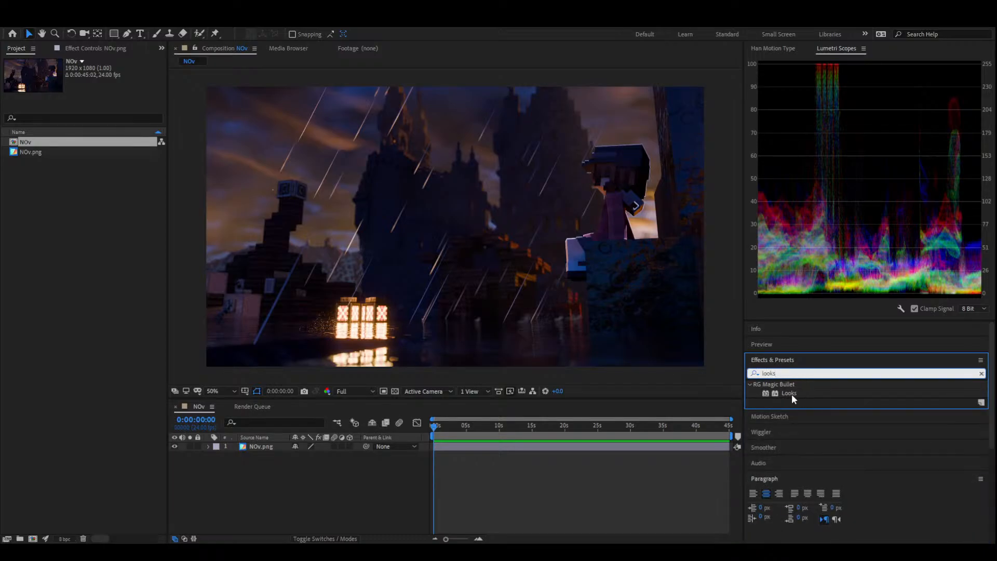
drag(786, 394, 669, 448)
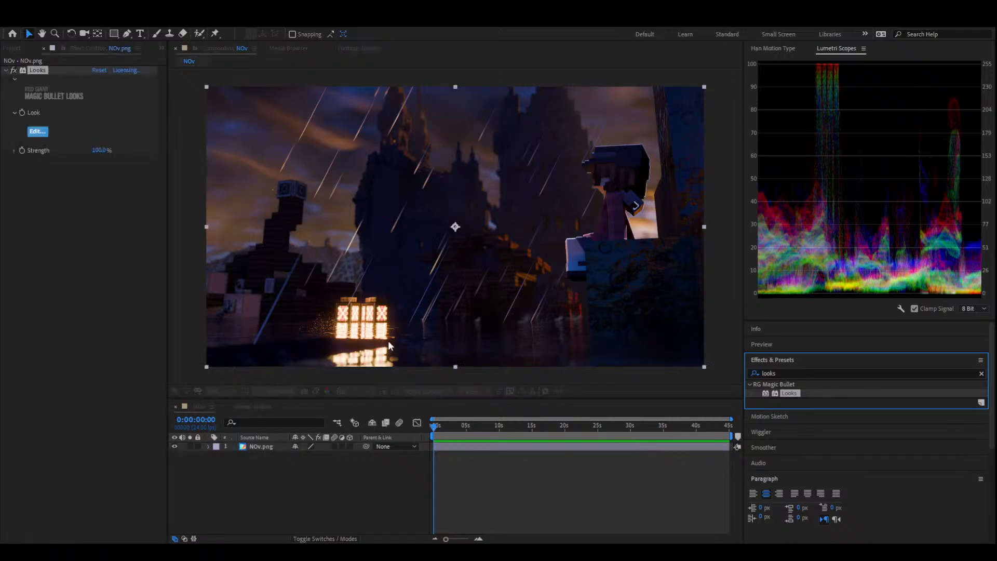
click(603, 304)
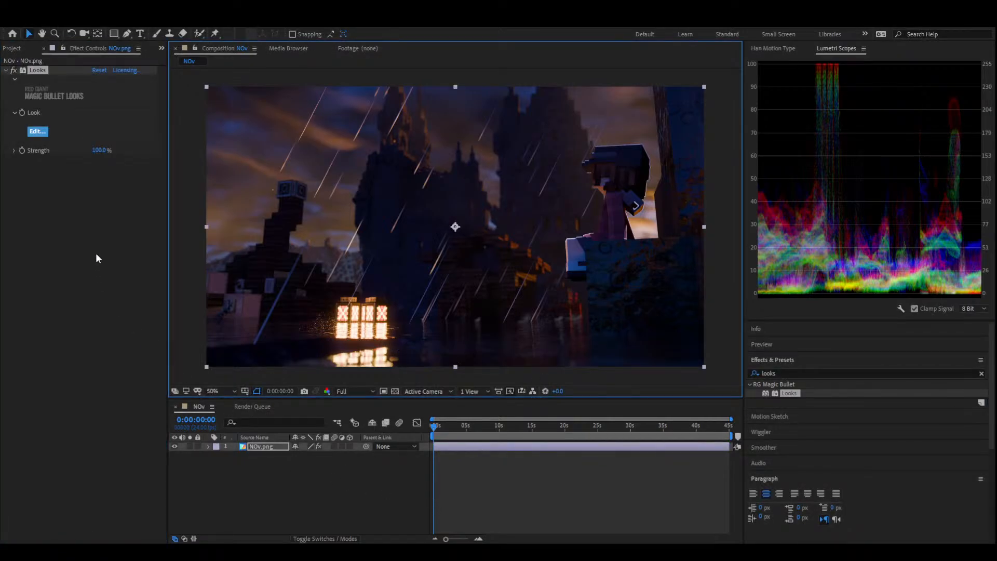
Compare the looks Night Rain, Desert Look, Furina, Lakeside, Sunset and Sharp Nether look, and apply a muted, desaturated look to the layer.
click(37, 132)
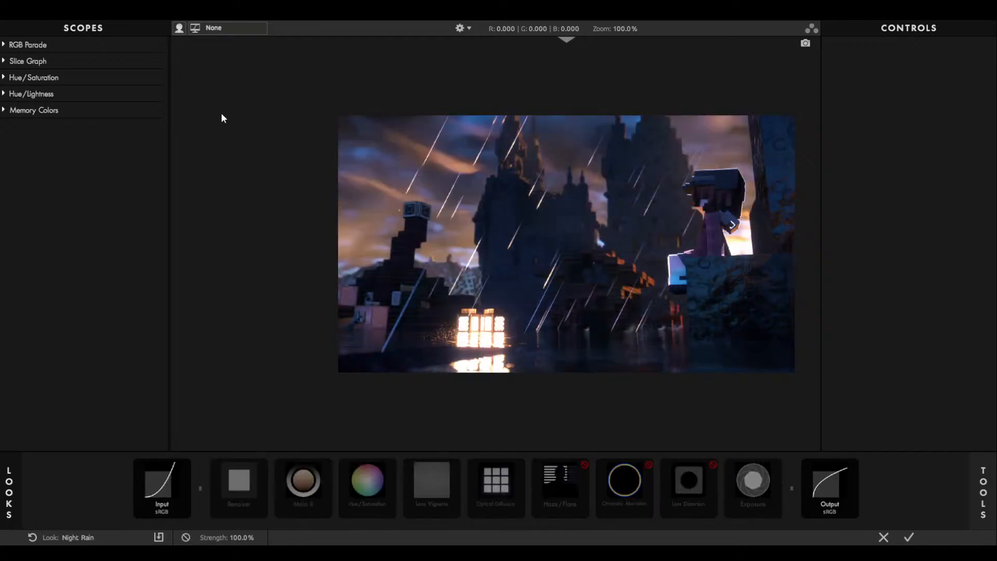
click(143, 84)
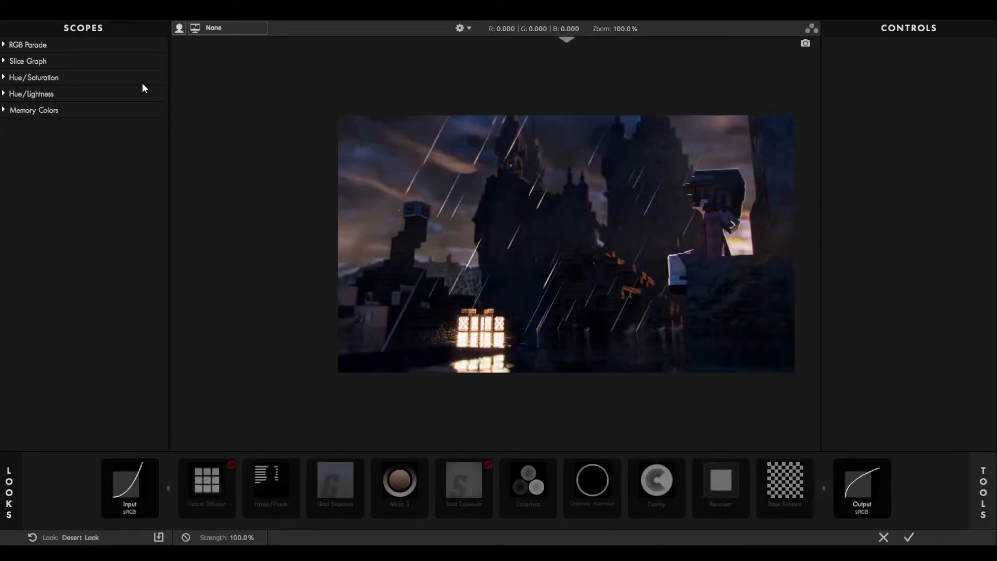
click(206, 70)
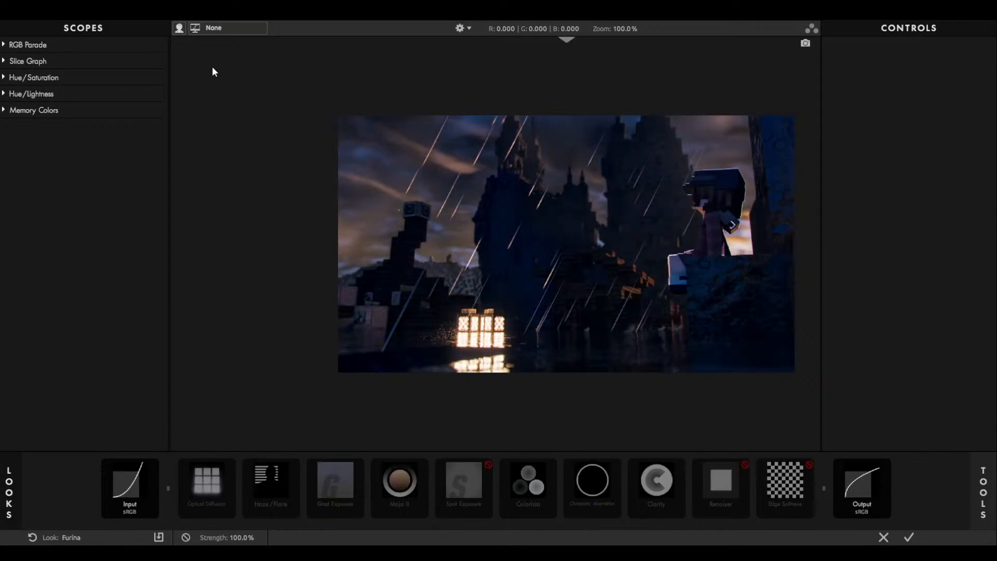
click(270, 65)
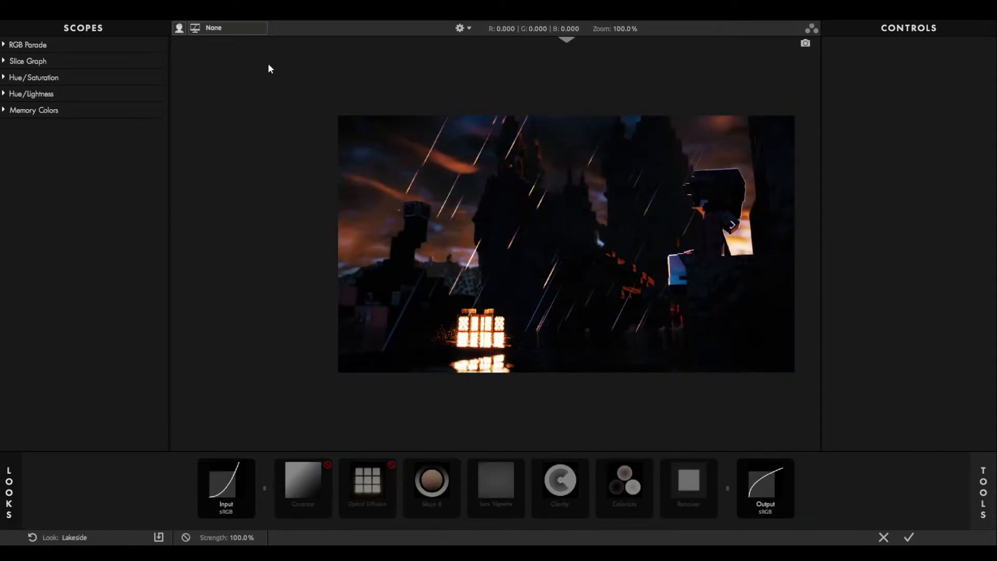
click(261, 125)
click(256, 177)
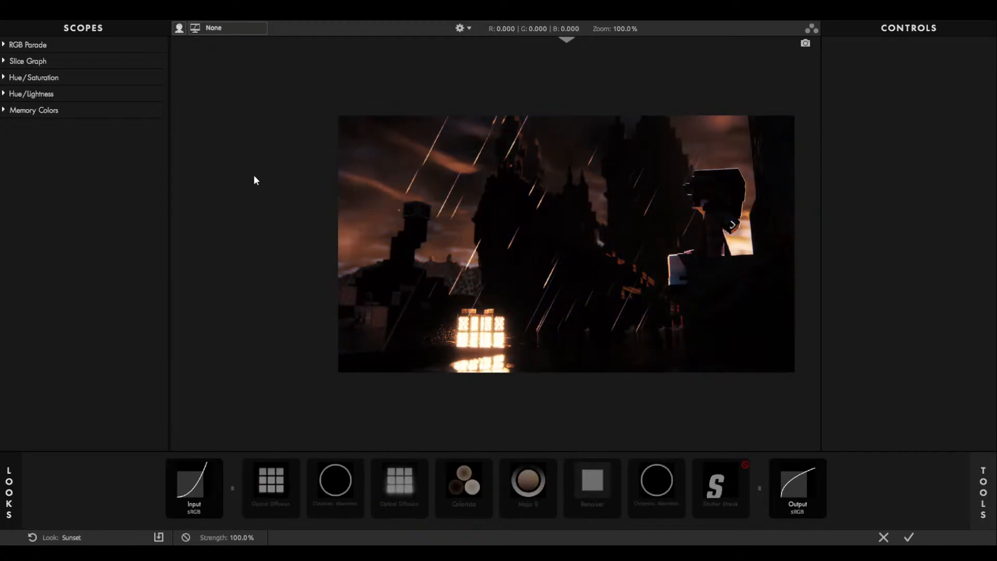
click(215, 165)
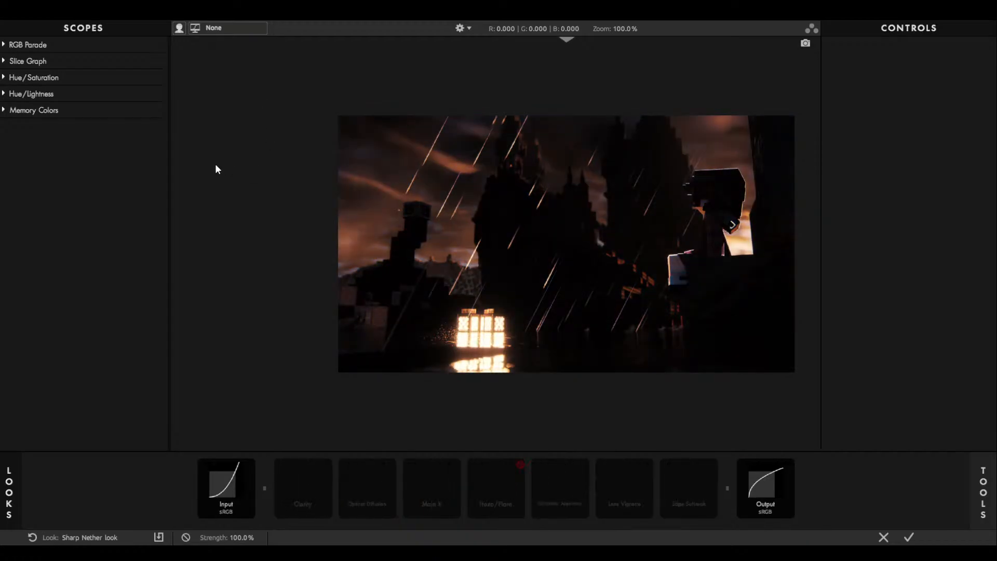
click(125, 168)
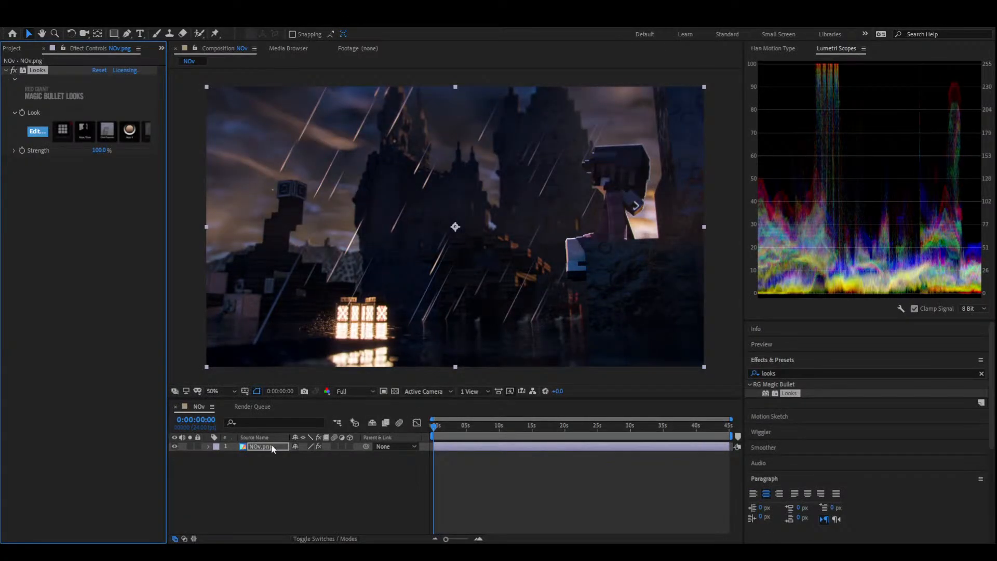
Toggle the Looks effect off and on to compare the image before and after grading.
click(13, 70)
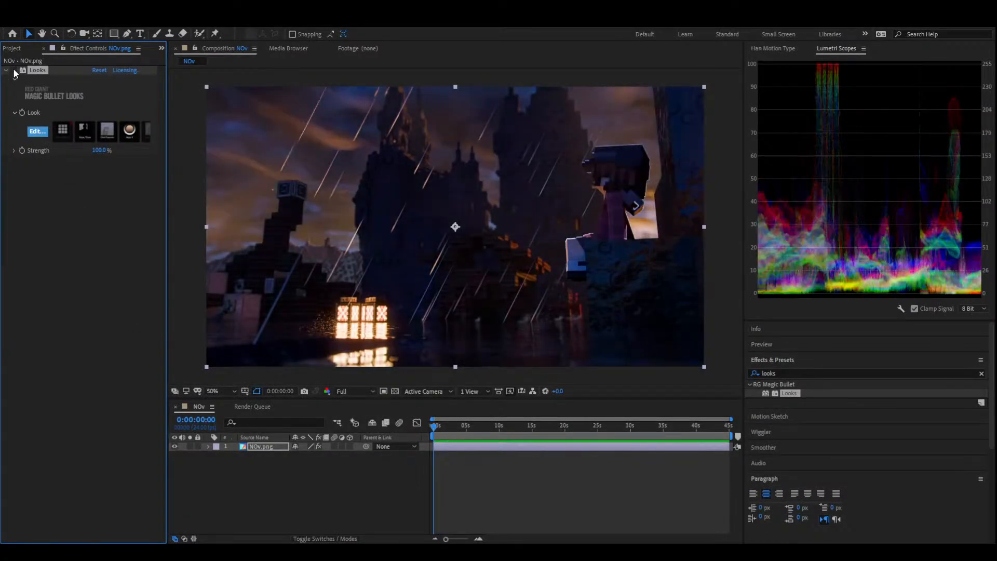
click(13, 71)
click(14, 70)
click(13, 70)
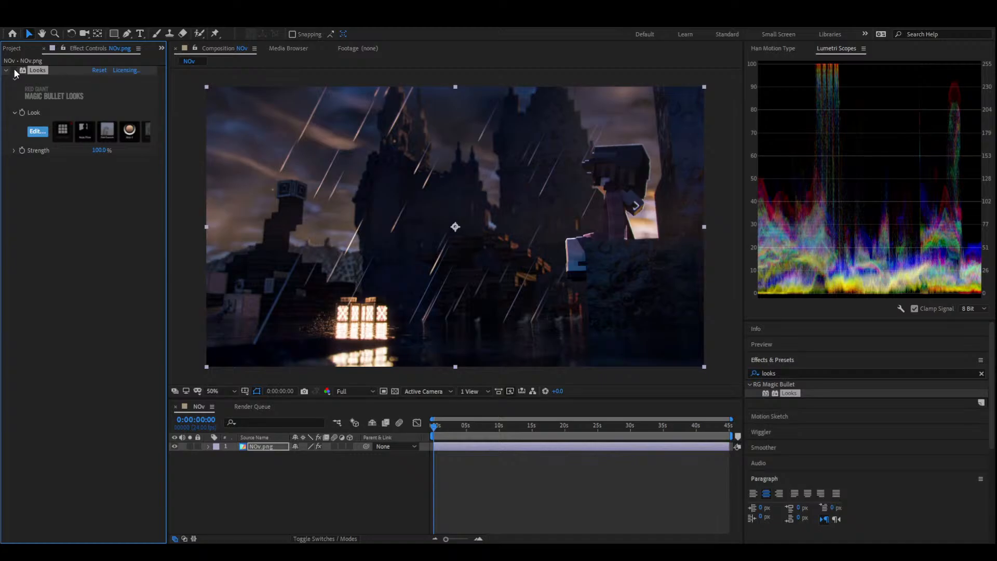
click(13, 70)
click(13, 70)
Create an adjustment layer above NOv.png, find the CC Rainfall effect and apply it to that adjustment layer.
click(372, 492)
click(809, 372)
key(ctrl+a)
text(rain)
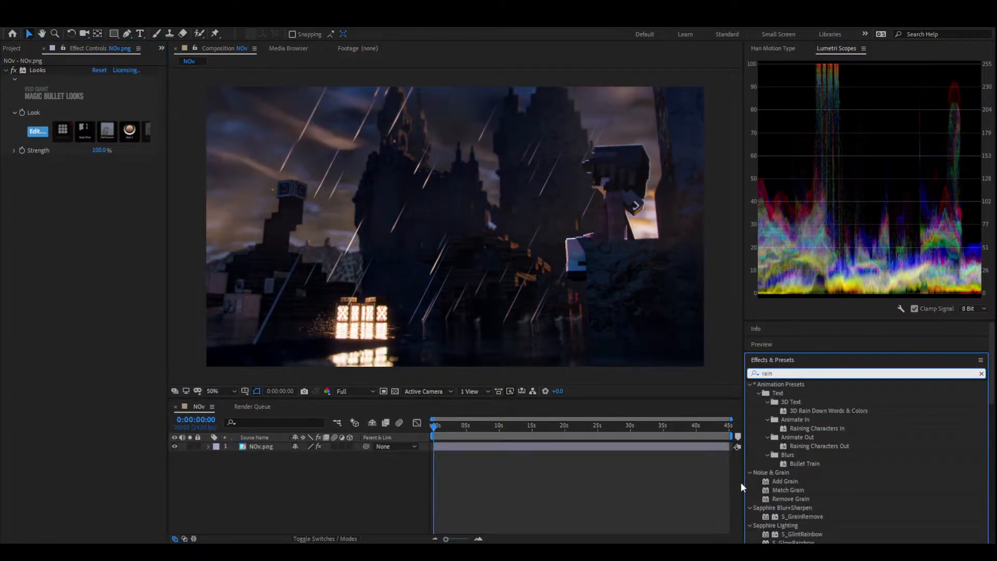
click(304, 454)
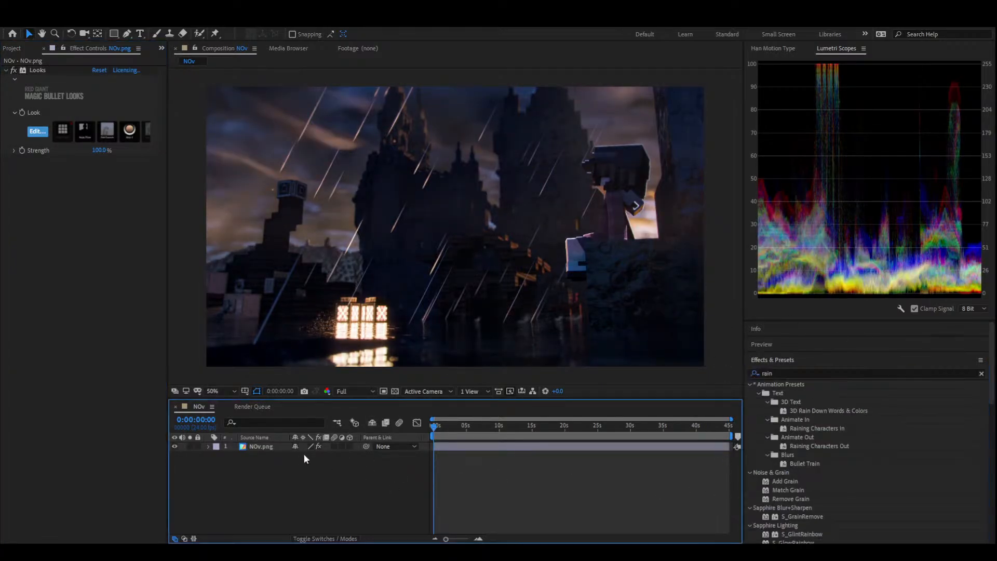
key(ctrl+alt+y)
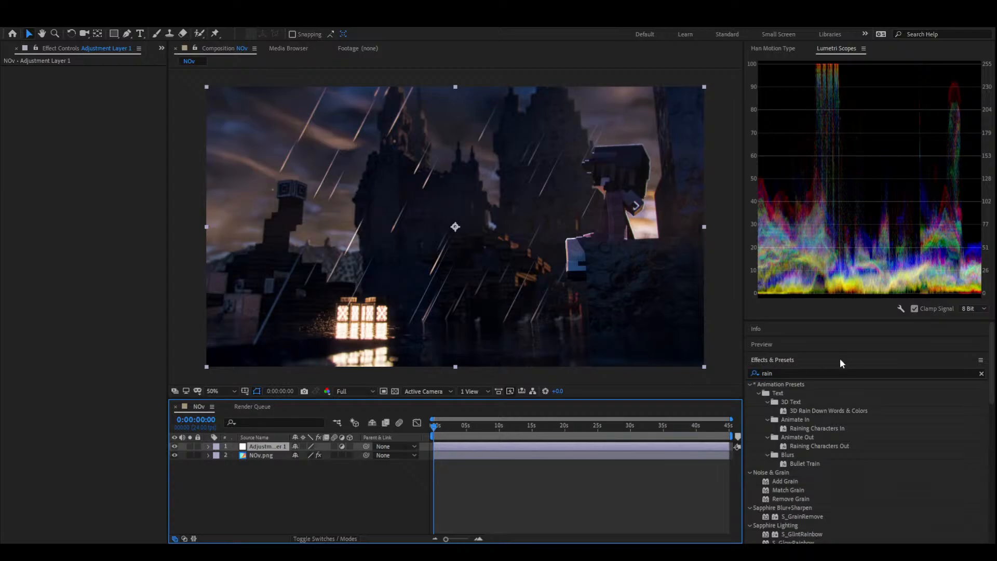
click(823, 374)
scroll(809, 370, down, 3)
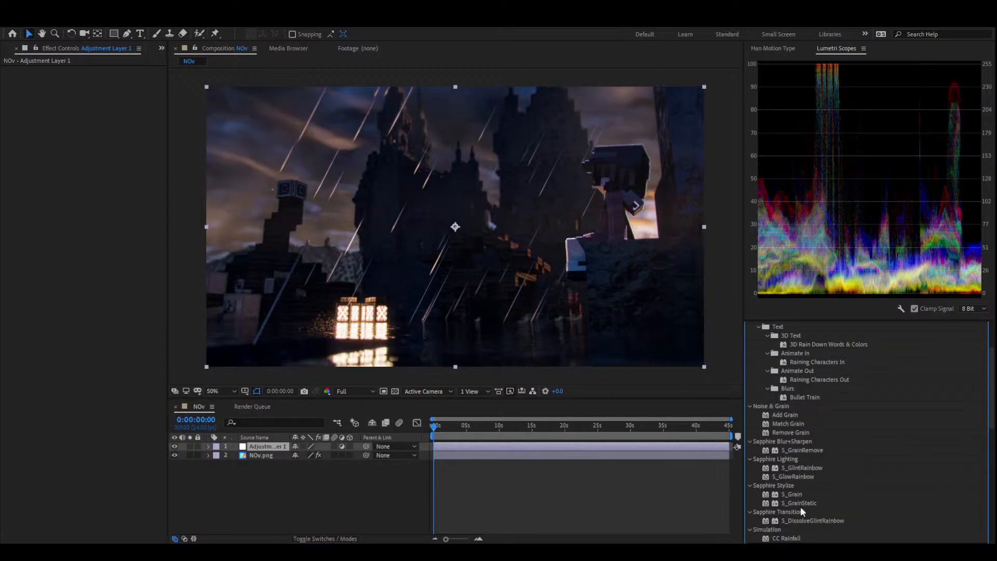
drag(787, 538, 266, 446)
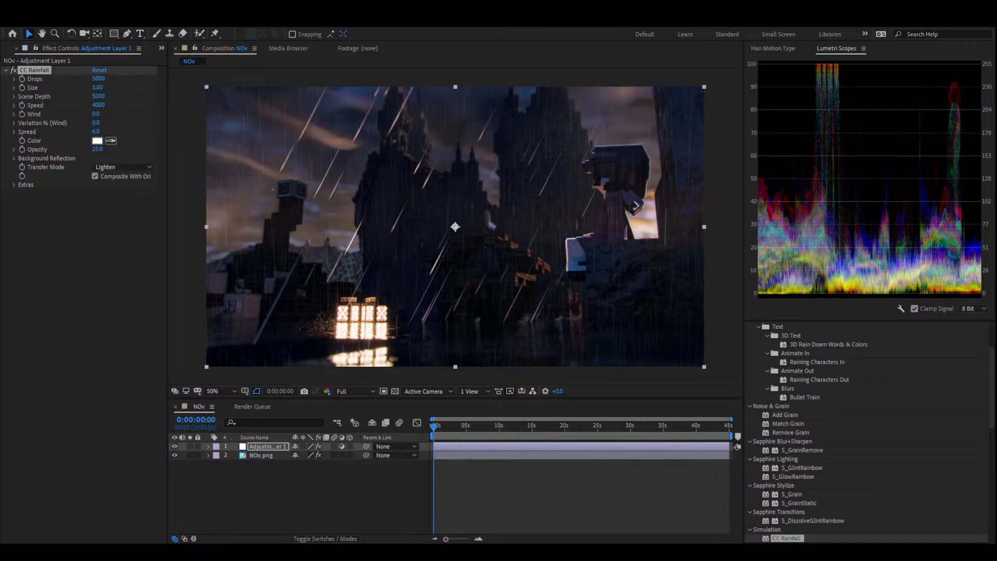
Set the CC Rainfall opacity to 29 and its transfer mode to Composite.
click(72, 151)
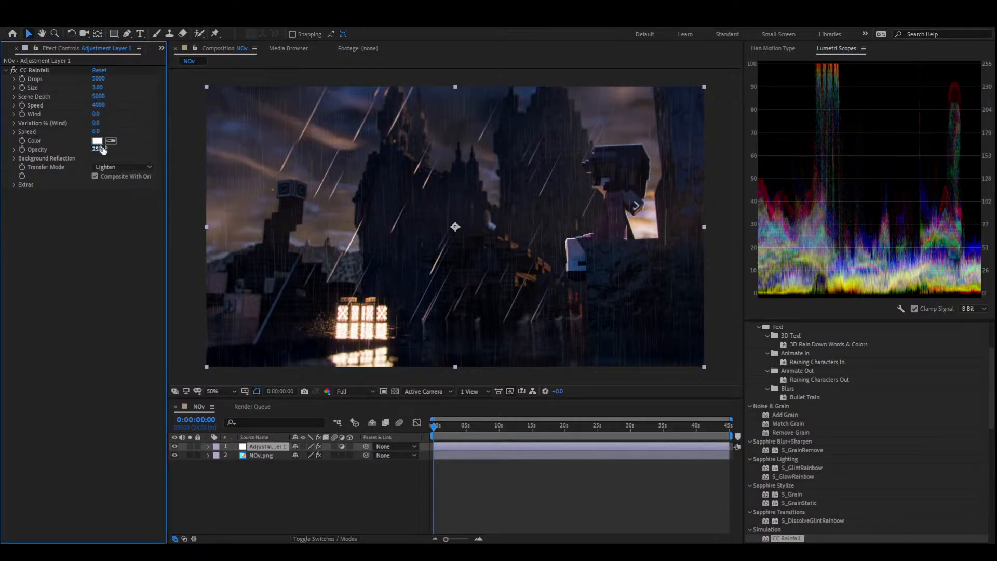
drag(99, 150, 102, 147)
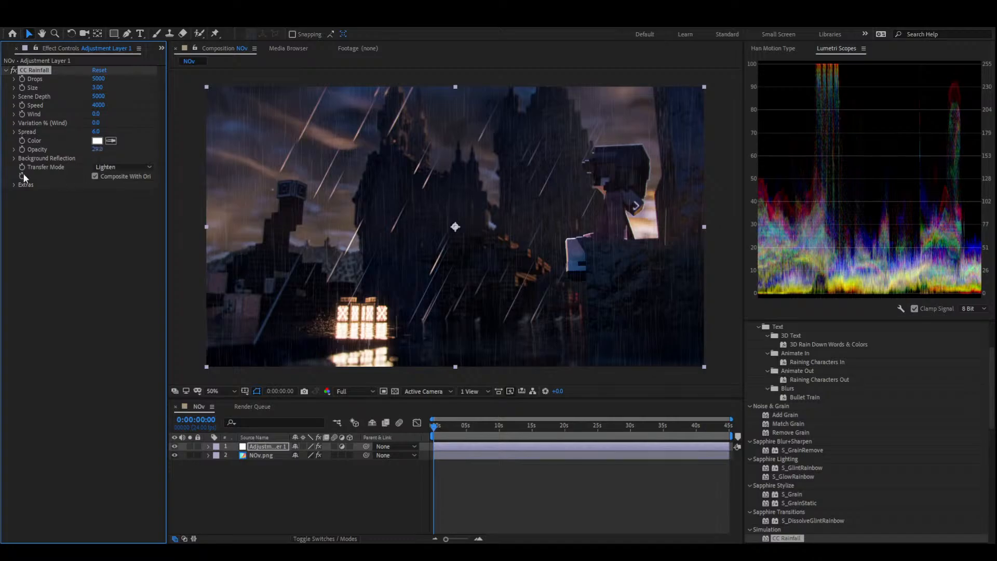
click(104, 167)
click(106, 174)
text(0)
key(Return)
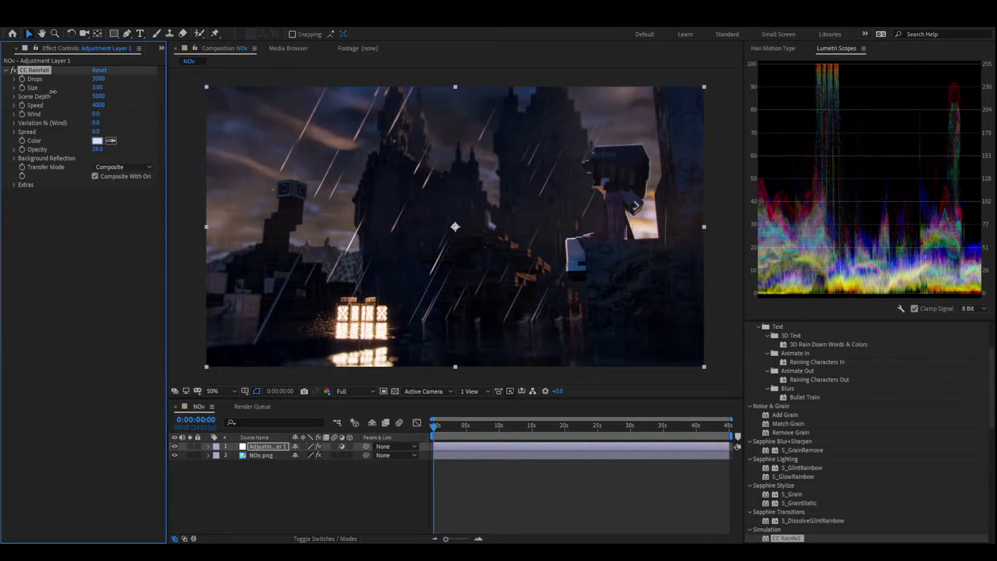
Set the CC Rainfall effect to 700 drops, a speed of 5070 and a wind of -2690.
drag(37, 92, 41, 92)
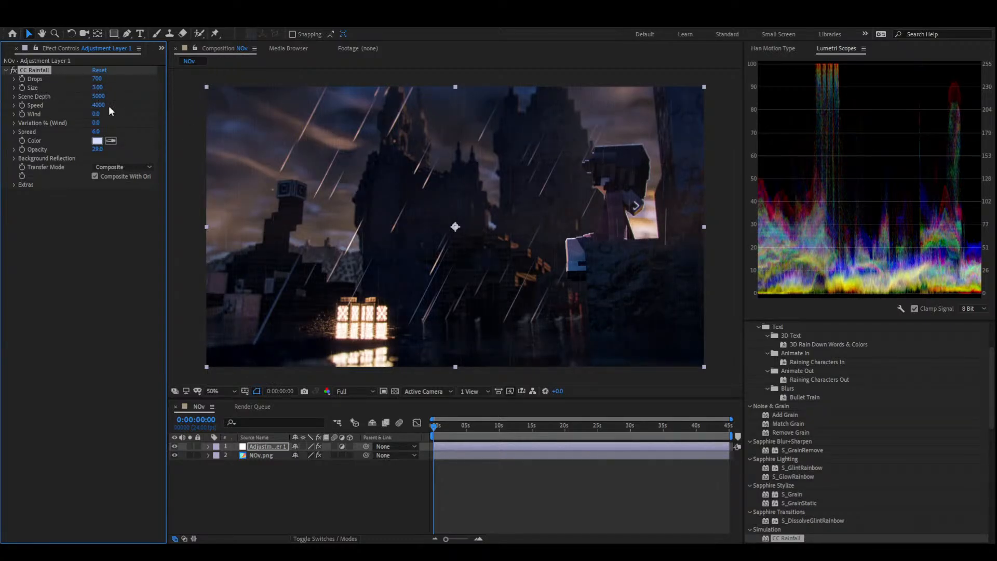
mouse_move(97, 105)
mouse_down()
mouse_move(134, 111)
mouse_move(170, 146)
mouse_move(203, 150)
mouse_move(2, 115)
mouse_up()
drag(102, 114, 64, 121)
Move the Looks effect from the NOv.png layer onto a new adjustment layer placed above the rainfall adjustment layer.
click(268, 454)
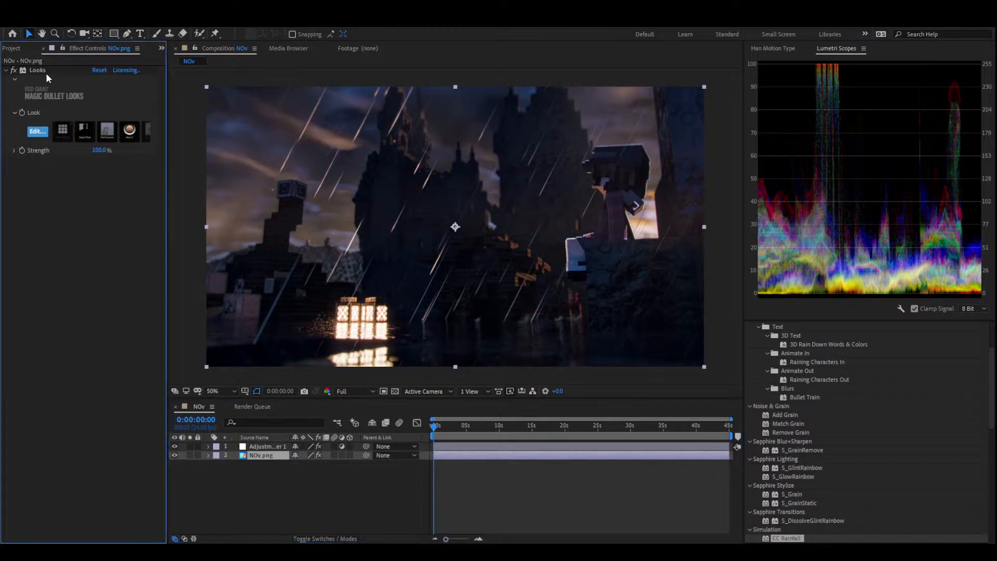
key(Delete)
click(201, 437)
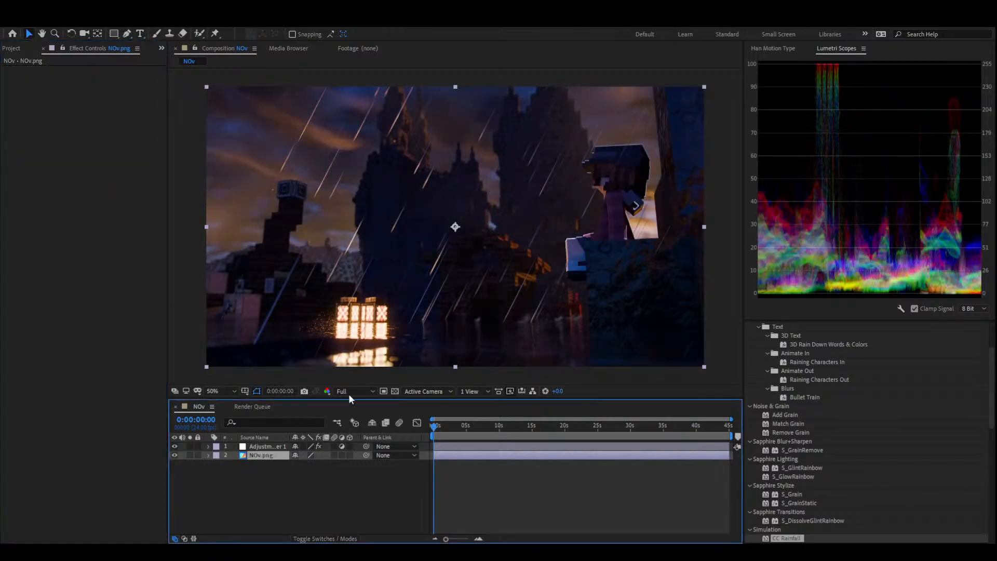
key(ctrl+alt+y)
click(279, 446)
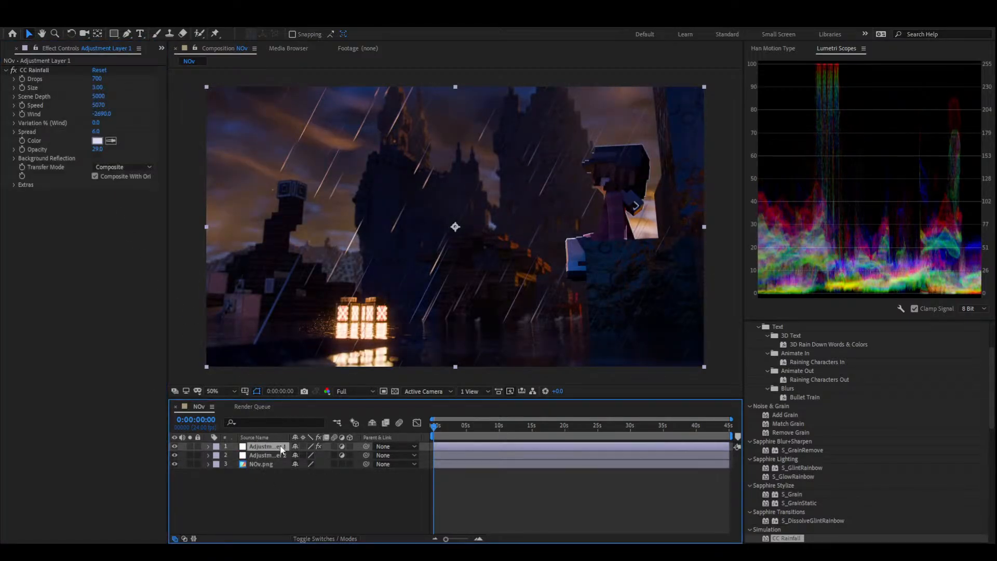
drag(279, 445, 276, 457)
click(271, 447)
click(55, 267)
key(ctrl+v)
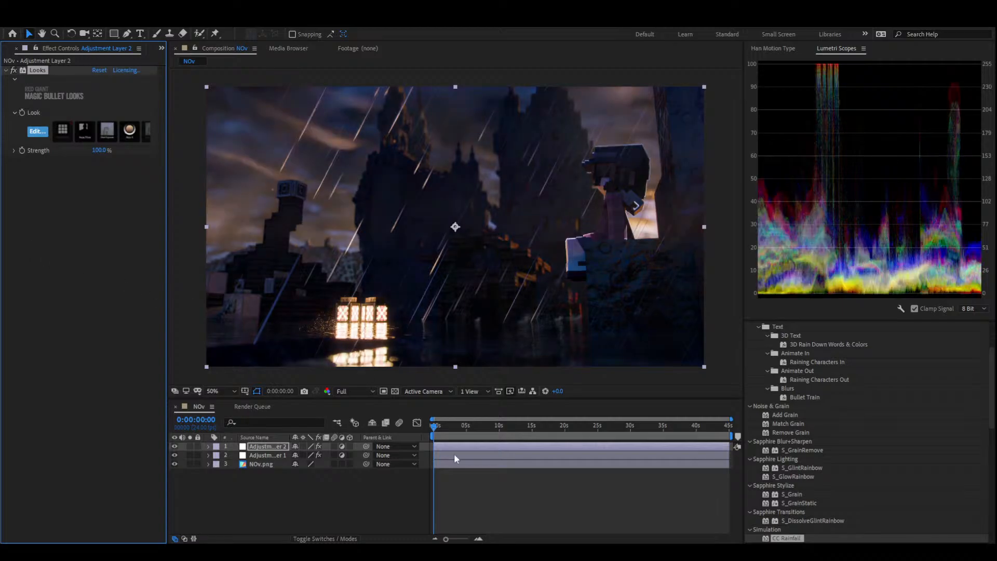
Play a preview of the composition to check the animated rain under the Looks grade.
click(458, 486)
key(space)
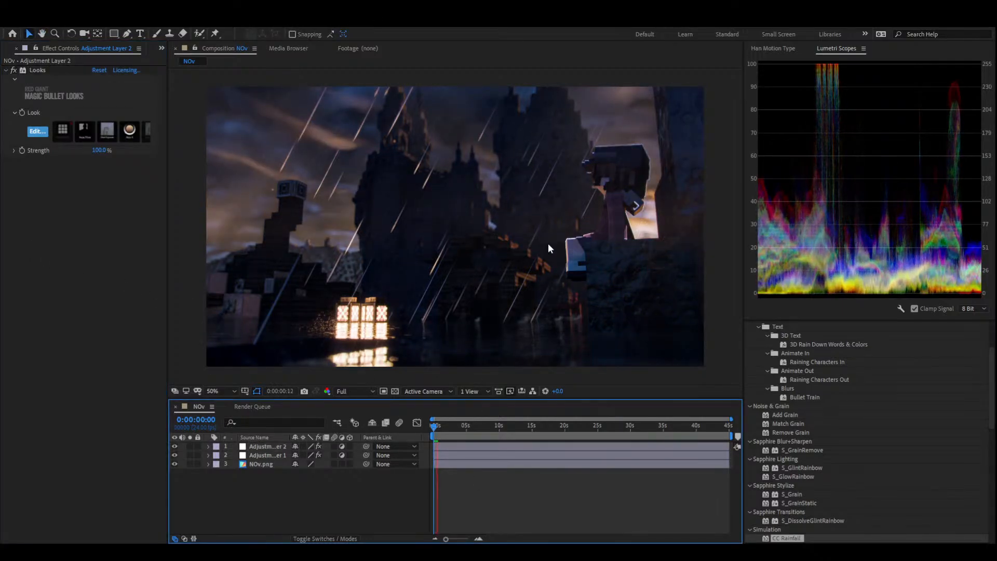
key(space)
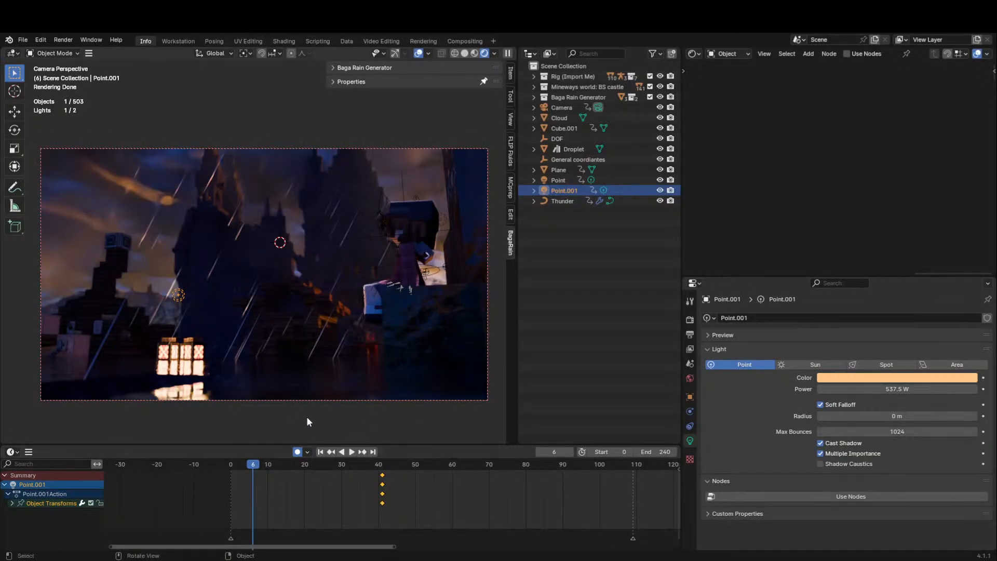
In Blender, advance the animation to frame 10 in solid view and check the lightning in rendered view.
click(468, 52)
key(space)
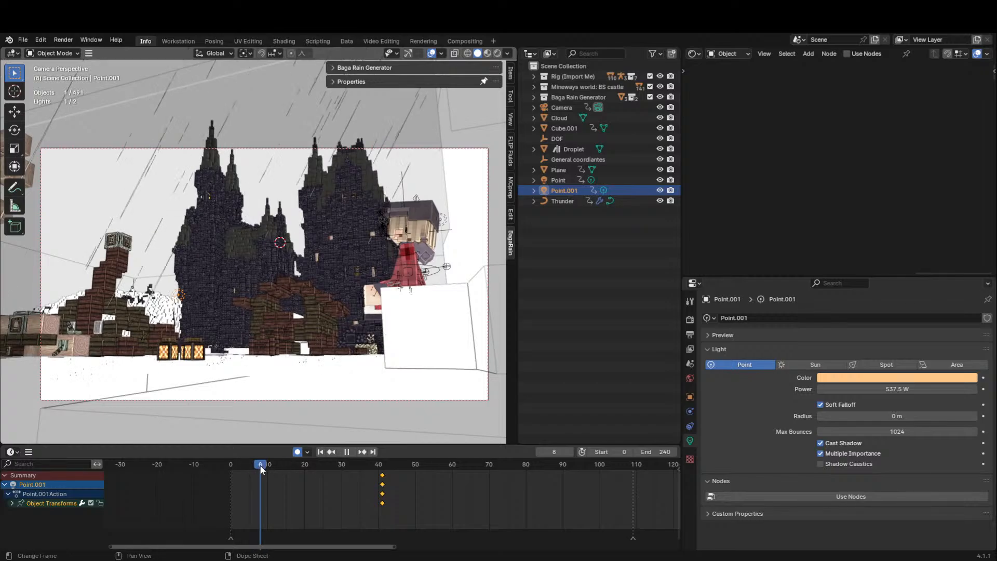
key(space)
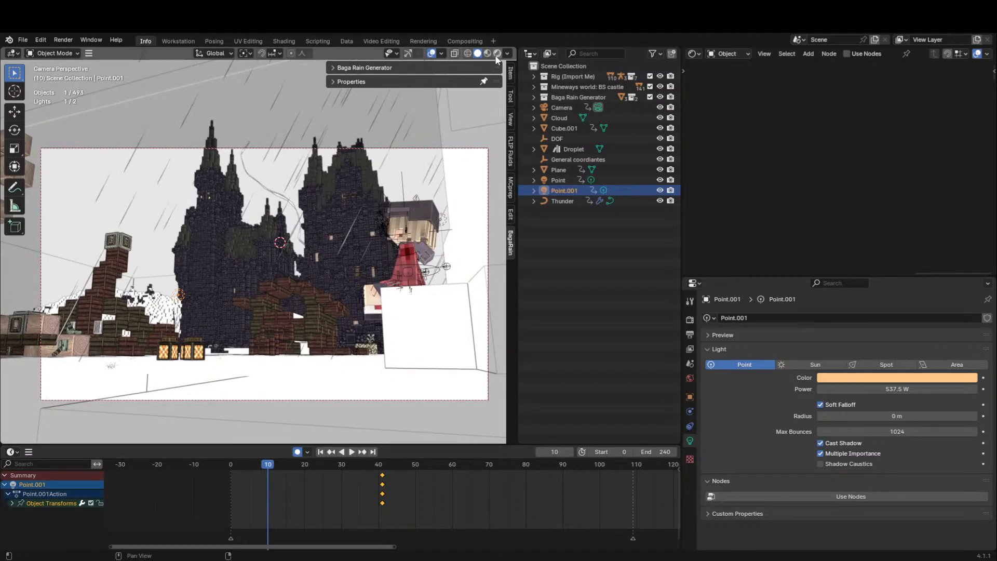
click(497, 53)
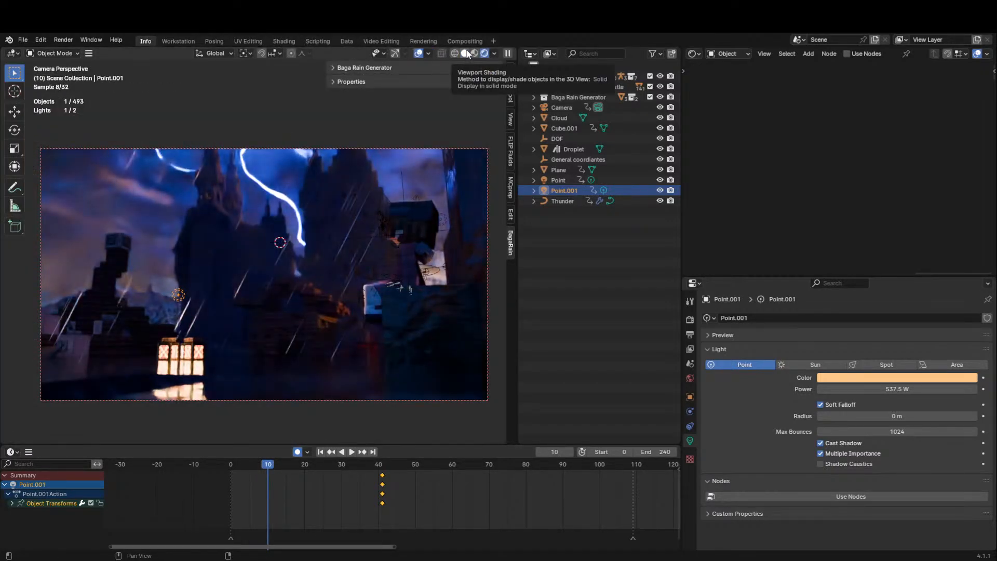
click(468, 52)
Render frame 10 with the compositor's glare and save the image as NOV lightning.png.
click(465, 41)
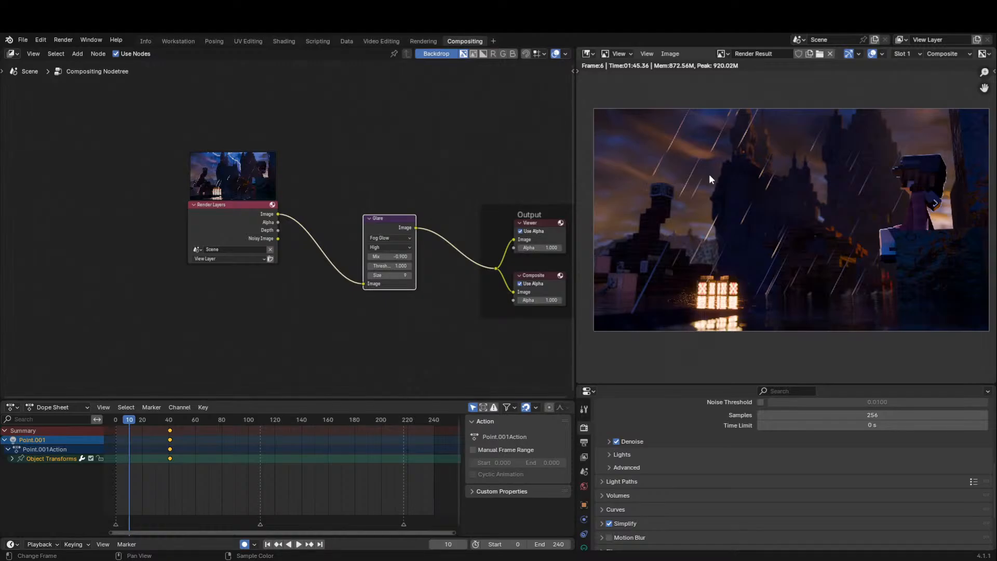
key(F12)
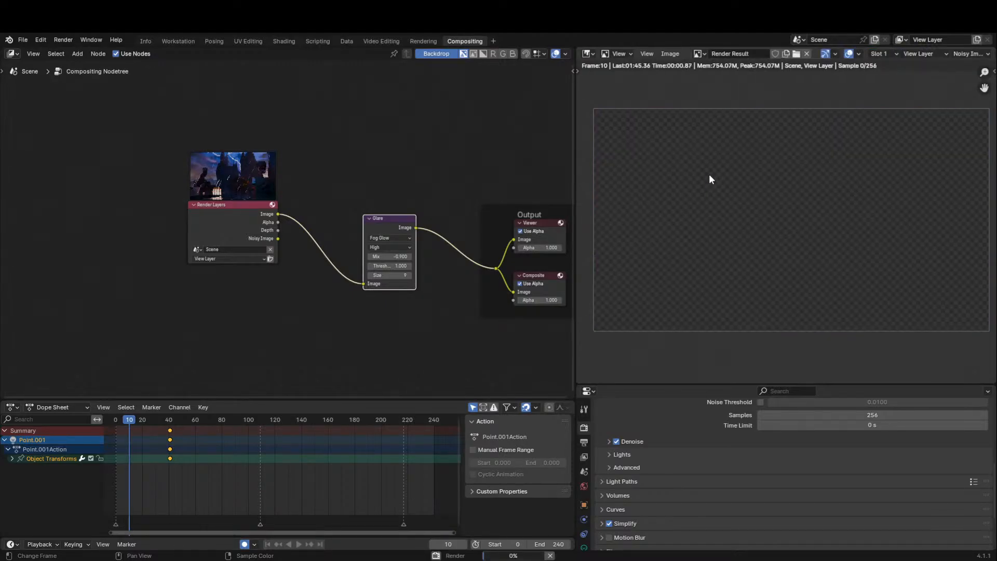
scroll(752, 202, up, 1)
middle_drag(752, 201, 757, 216)
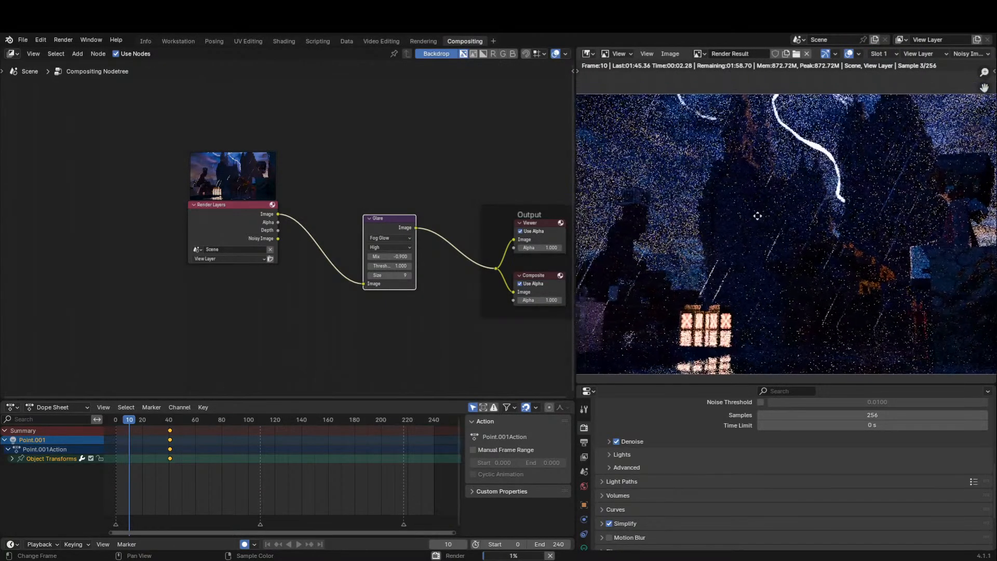
scroll(760, 215, down, 1)
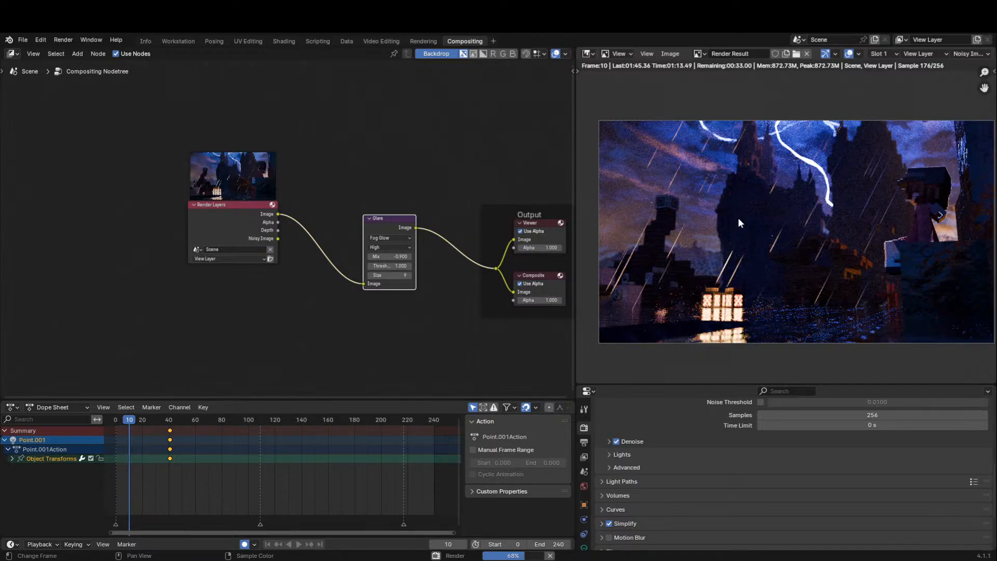
scroll(738, 219, up, 4)
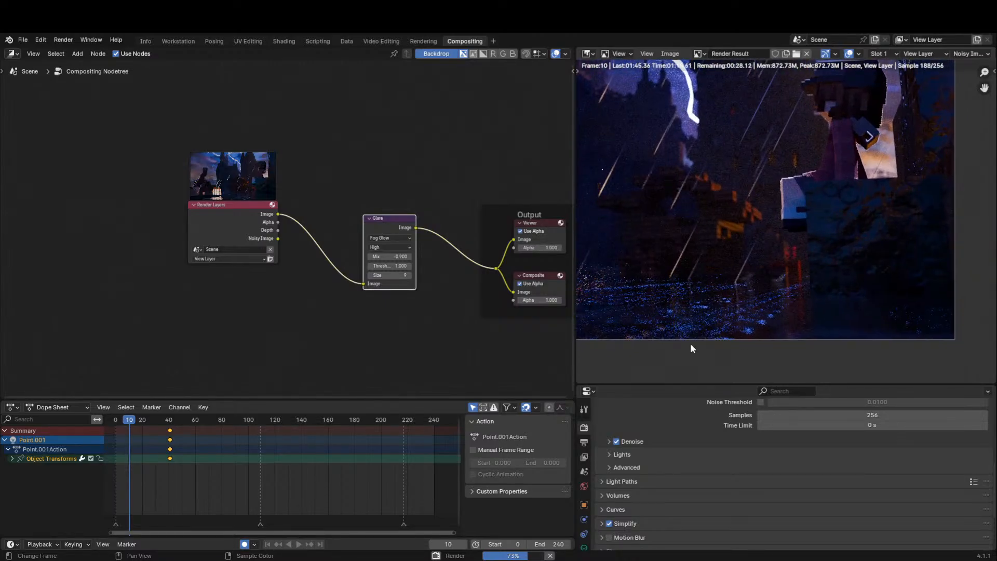
middle_drag(690, 342, 775, 297)
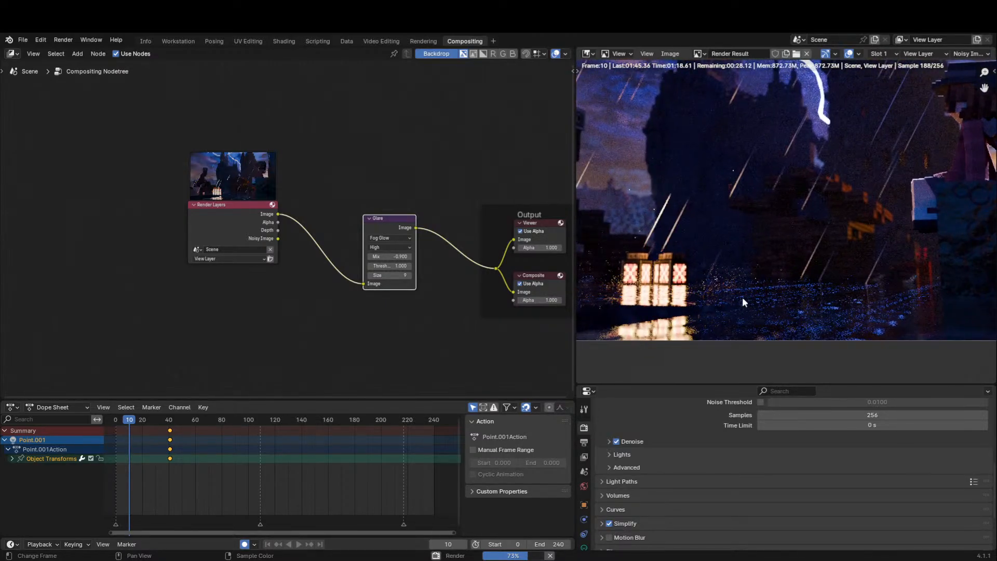
scroll(843, 295, down, 3)
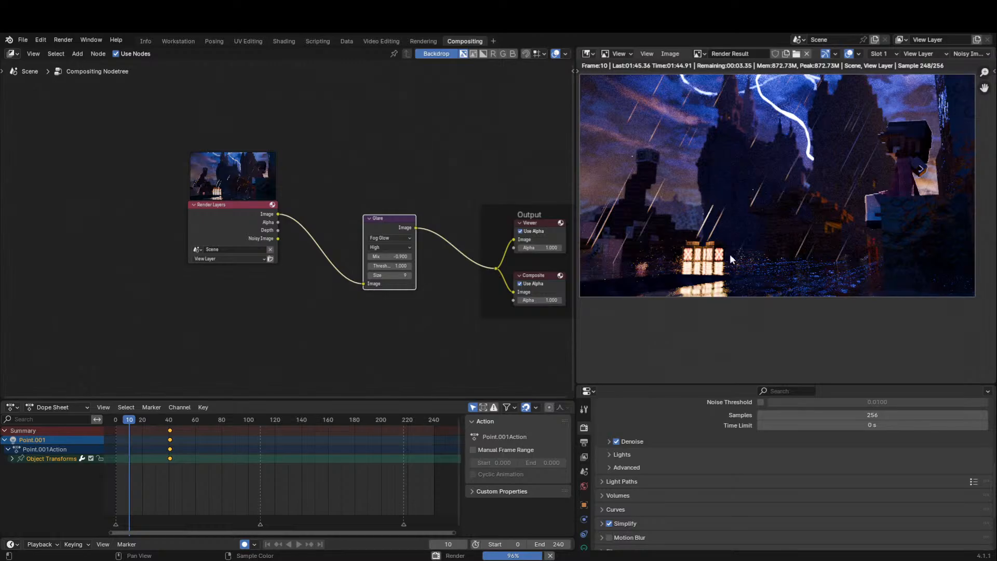
middle_drag(730, 254, 754, 294)
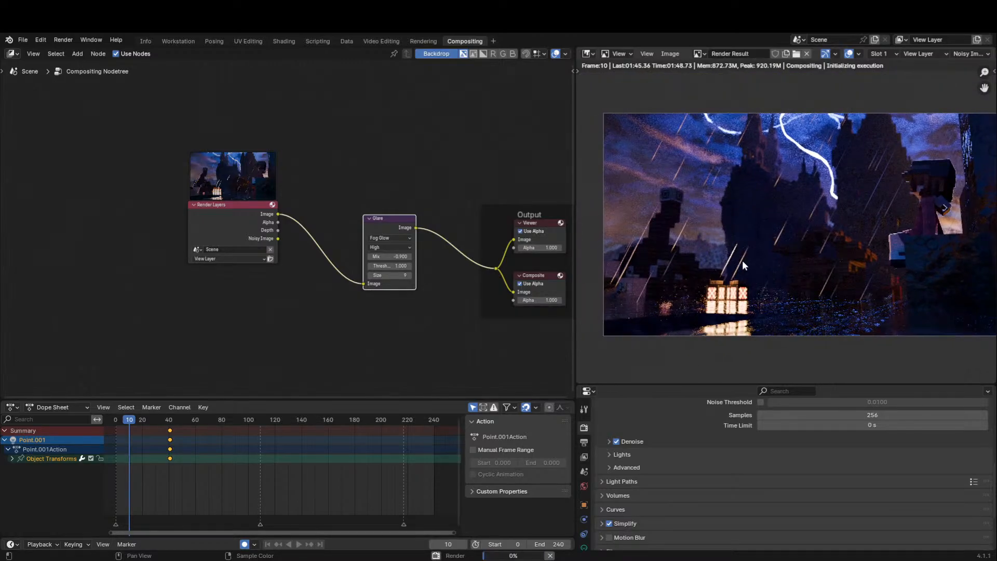
mouse_move(767, 188)
middle_down()
mouse_move(744, 198)
mouse_move(769, 182)
middle_up()
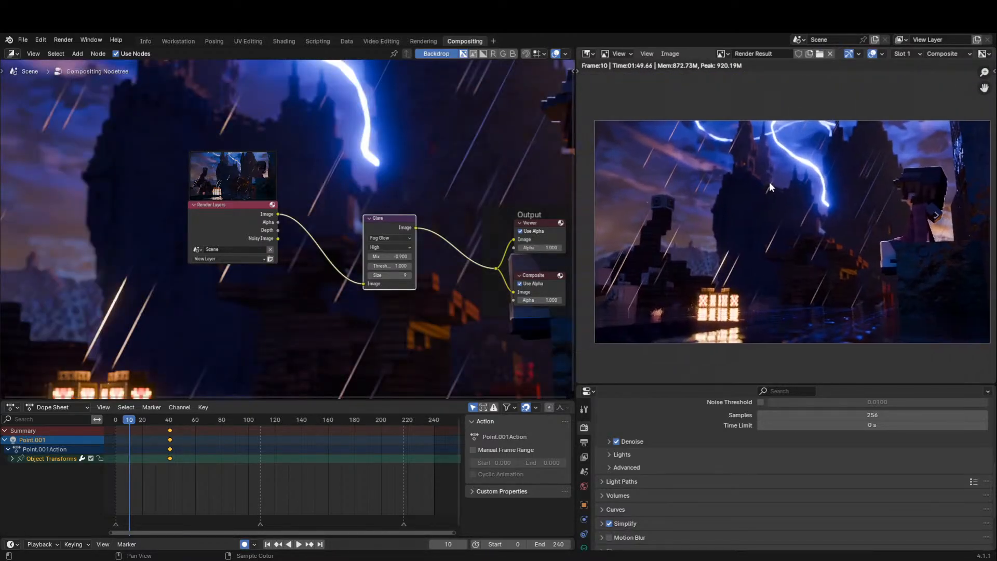
click(681, 54)
click(677, 154)
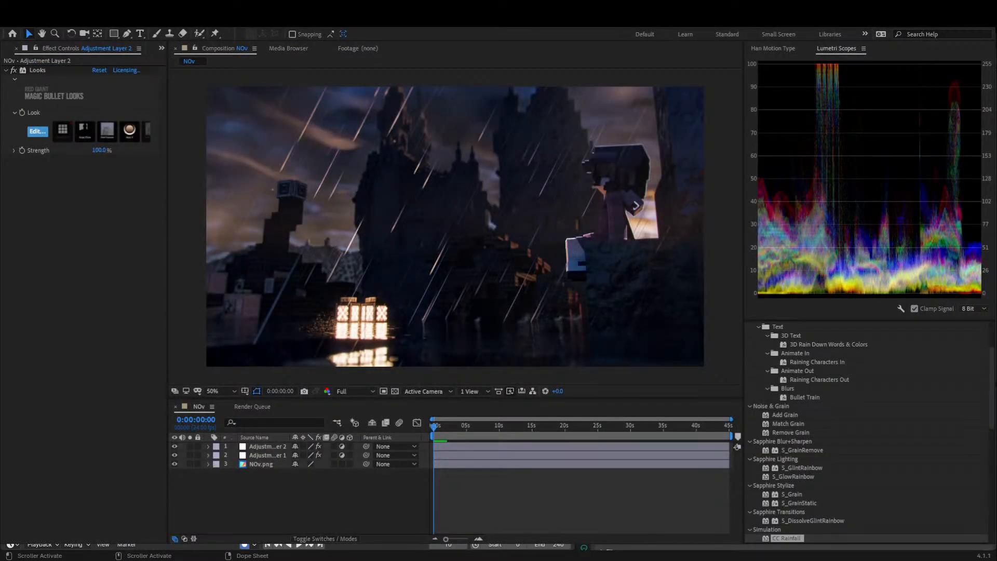
In After Effects, import NOV lightning.png and place it directly above the NOv.png layer in the composition.
click(69, 239)
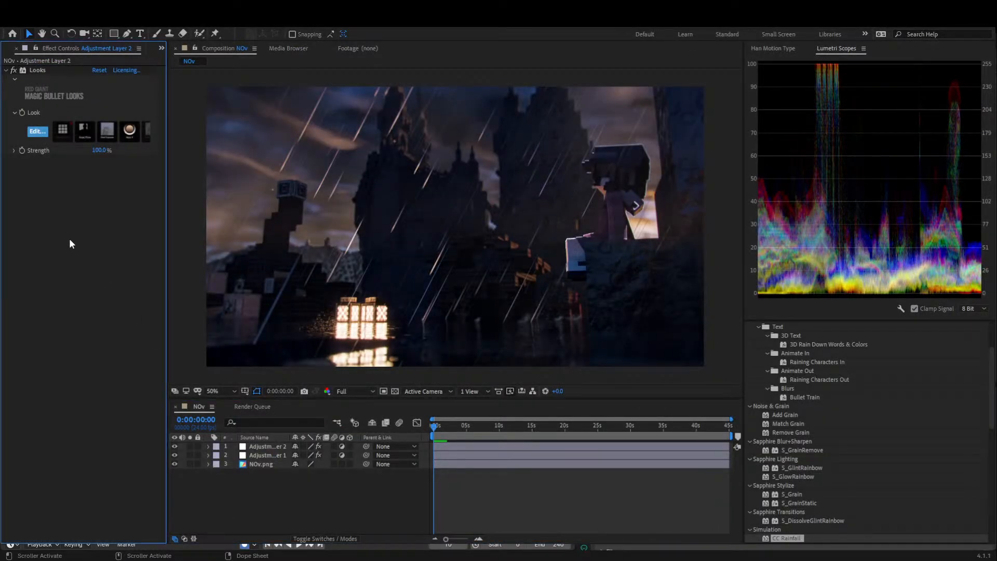
click(6, 49)
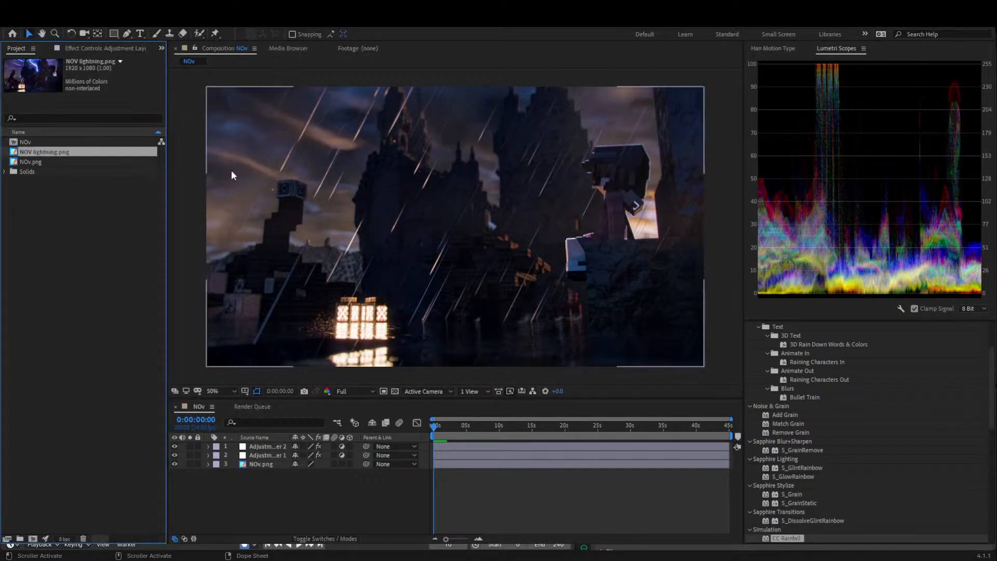
drag(32, 153, 319, 464)
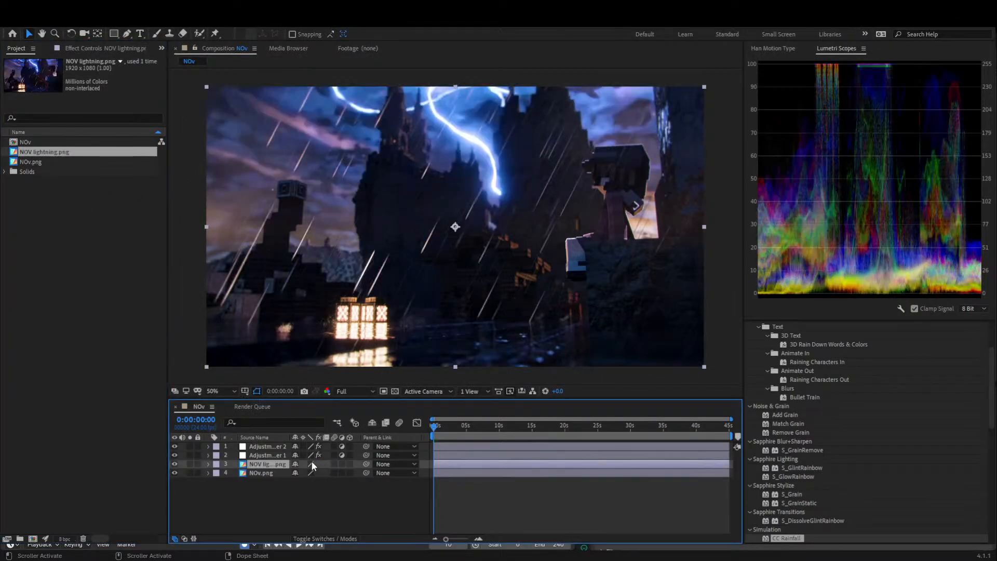
Toggle the NOV lightning.png layer's visibility repeatedly to preview the lightning flash against the base image.
click(175, 464)
click(175, 463)
click(175, 463)
click(175, 463)
click(175, 463)
click(175, 463)
click(175, 463)
click(175, 463)
drag(521, 325, 523, 306)
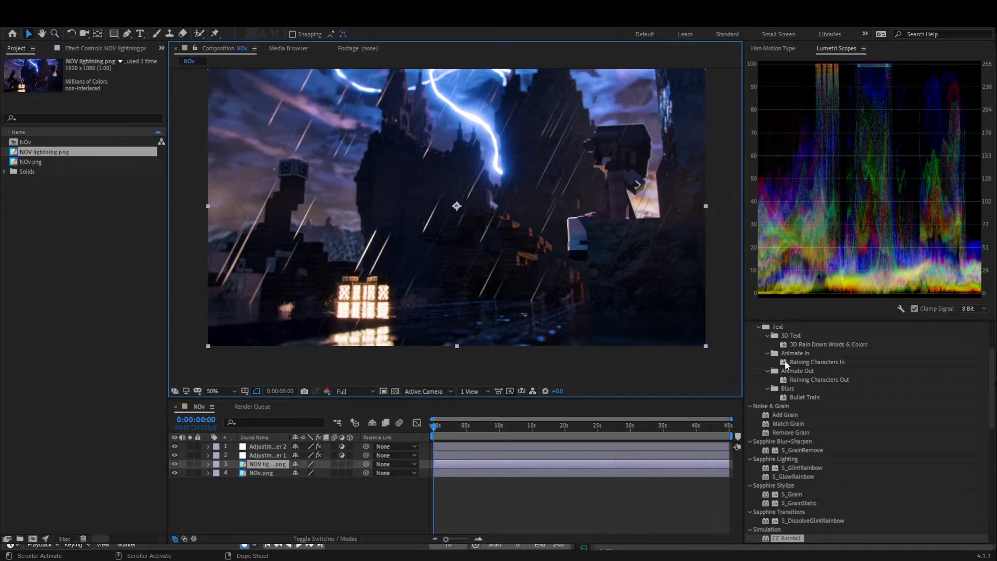
Find the Brightness & Contrast effect and apply it to the NOV lightning.png layer.
scroll(796, 358, up, 3)
double_click(818, 373)
text(contrast)
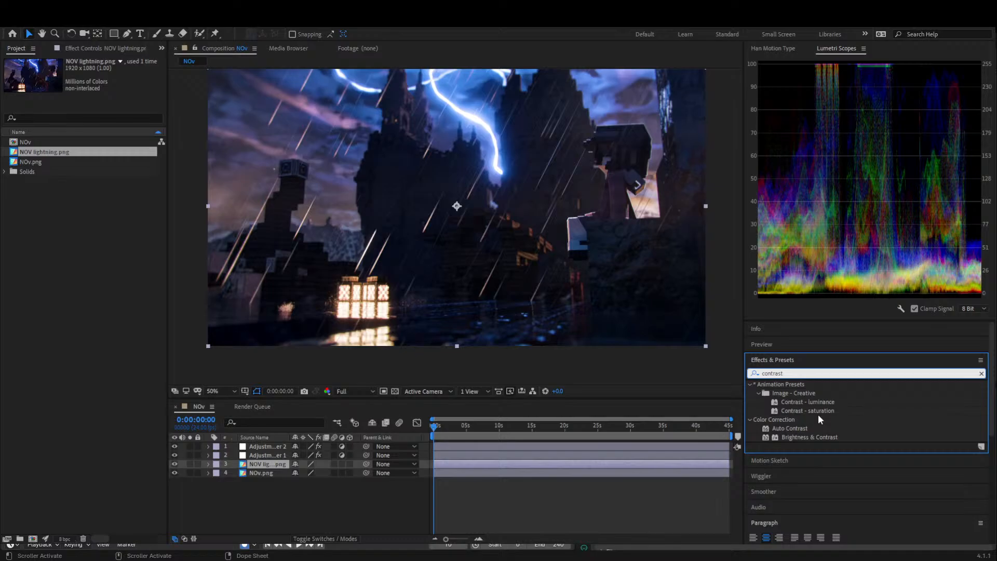
drag(809, 436, 590, 457)
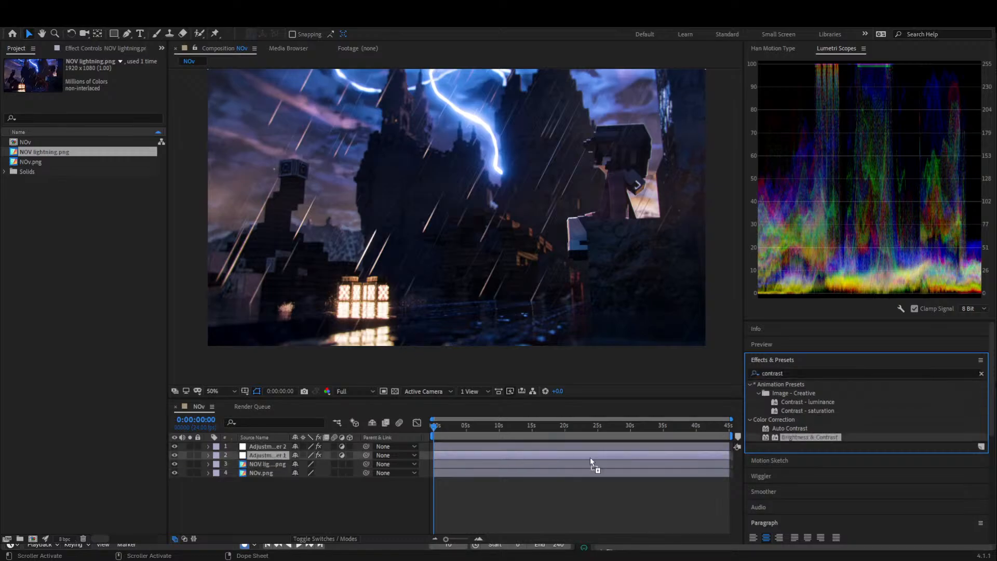
drag(253, 460, 252, 462)
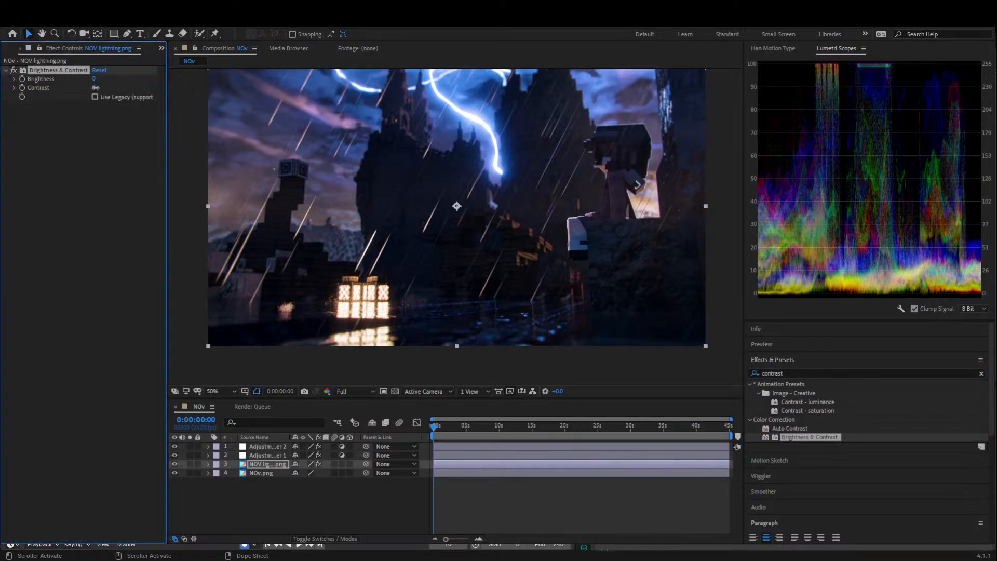
Try brightening the NOV lightning.png layer with Use Legacy enabled, Brightness 69 and Contrast 70.
drag(94, 88, 148, 82)
click(265, 510)
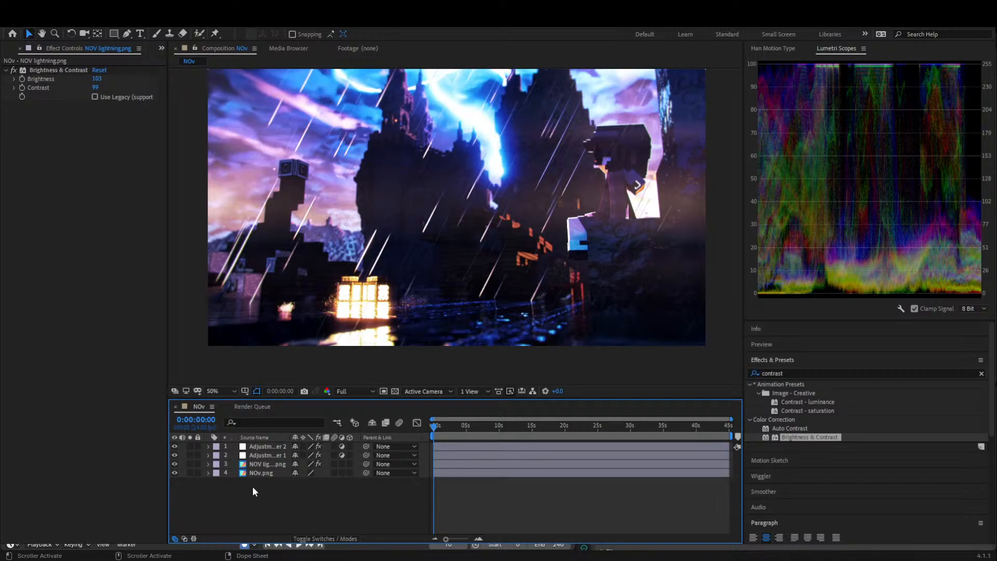
click(100, 86)
click(95, 97)
click(95, 97)
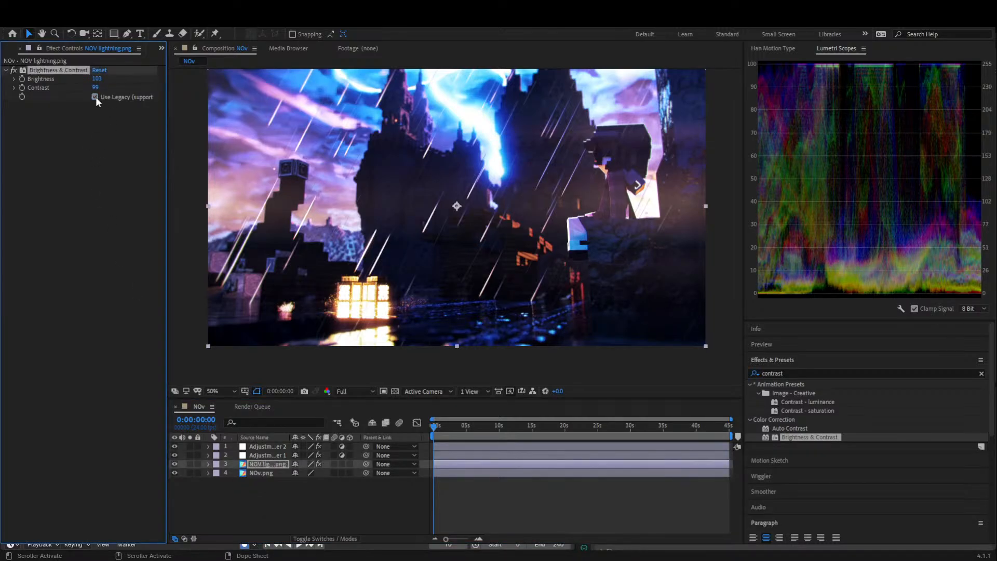
mouse_move(95, 88)
mouse_down()
mouse_move(68, 94)
mouse_move(104, 99)
mouse_up()
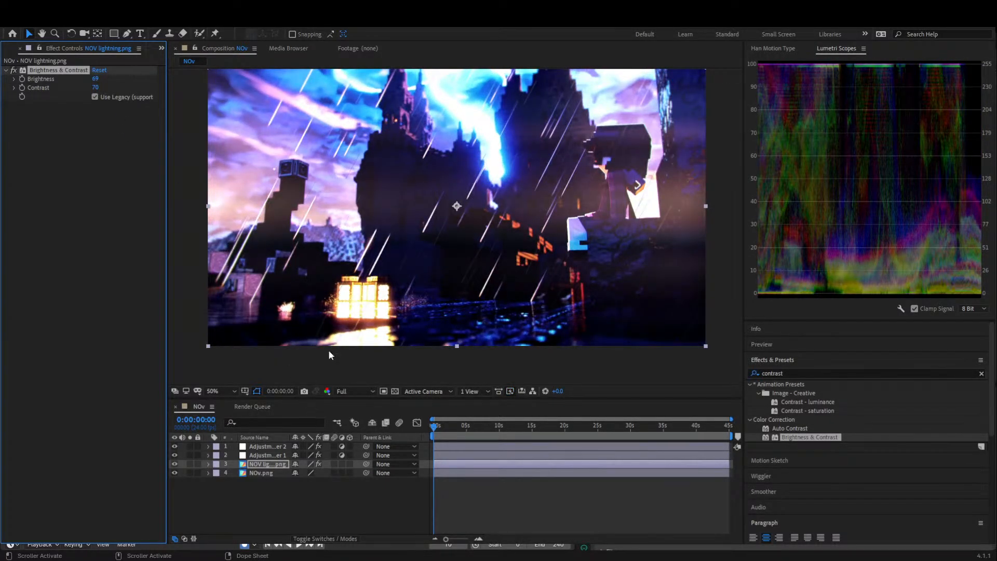
Toggle the NOV lightning.png layer's visibility to compare the brightened flash with the base image.
click(175, 463)
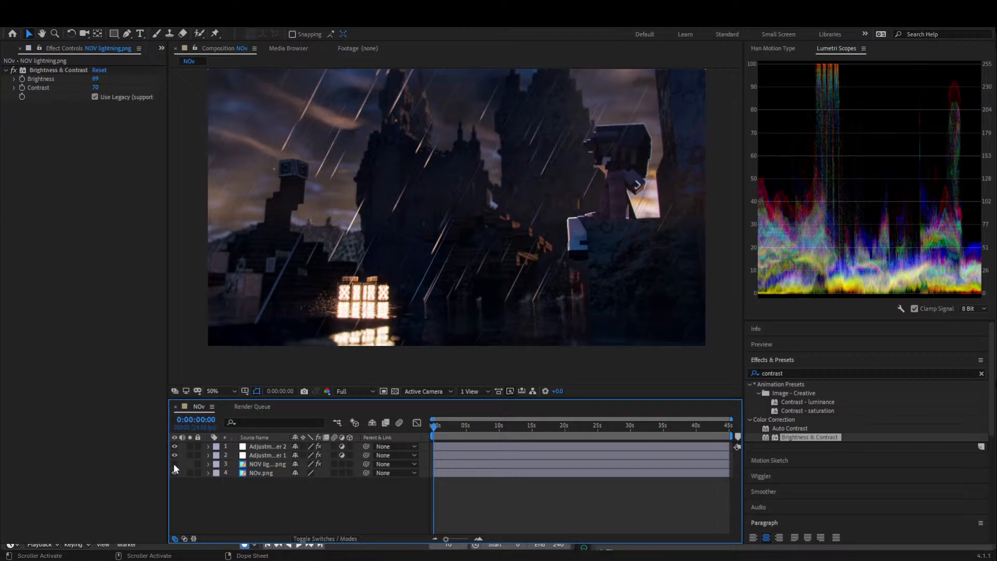
click(174, 463)
click(174, 464)
click(174, 463)
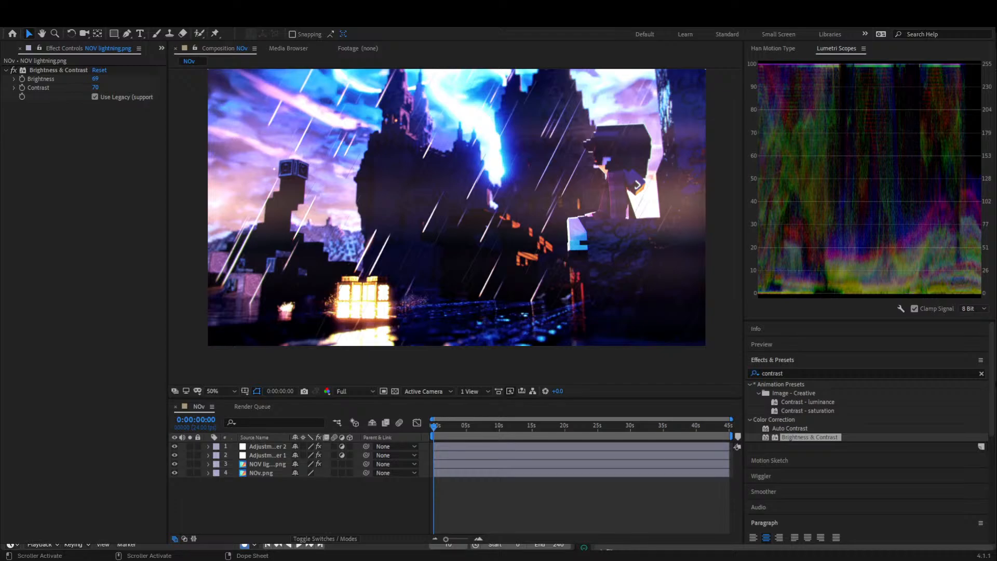
Delete the Brightness & Contrast effect from the NOV lightning.png layer.
click(447, 501)
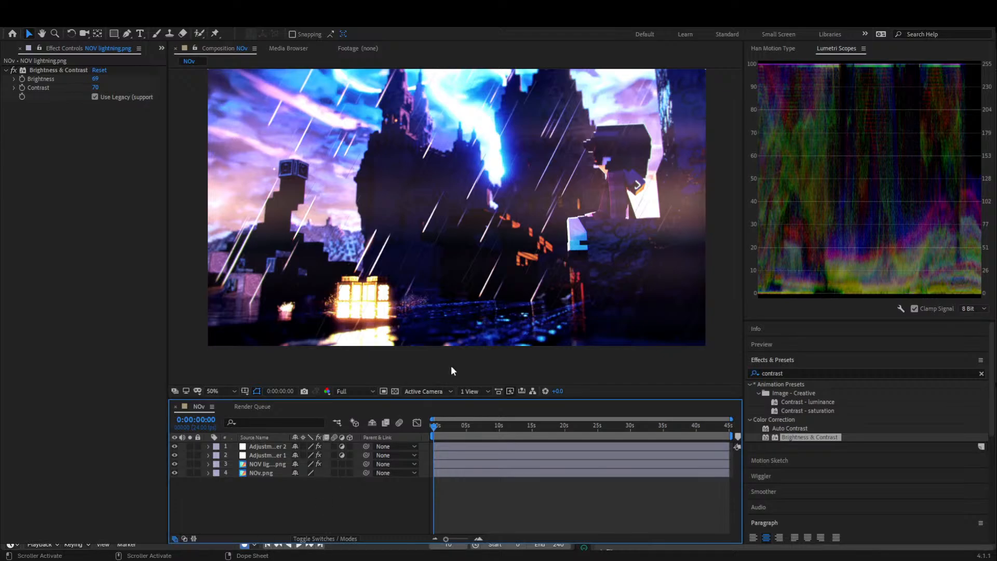
click(14, 71)
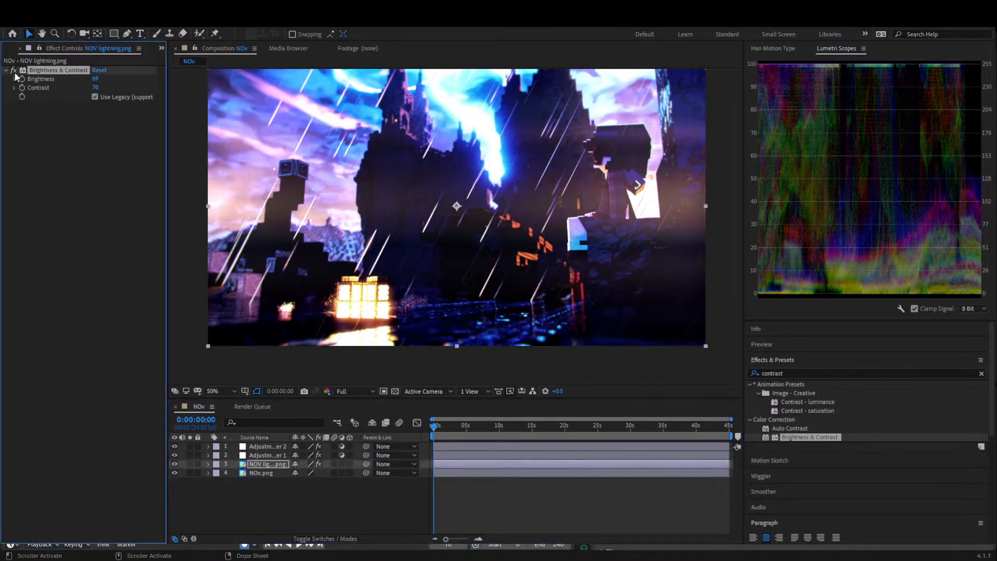
key(Delete)
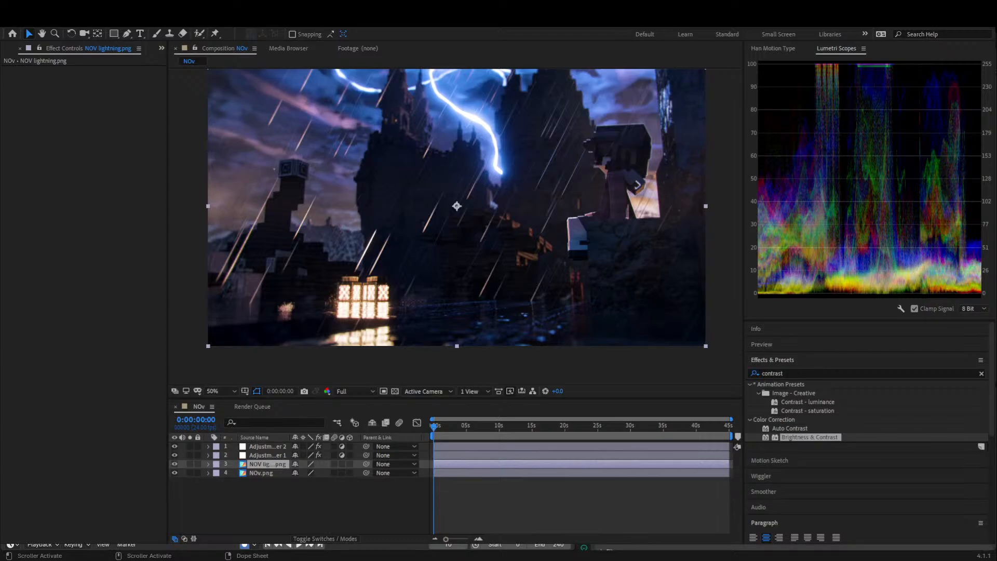
Check the layers' effects and toggle the Looks effect on Adjustment Layer 2 to compare the image with and without grading.
click(261, 473)
click(263, 465)
click(257, 455)
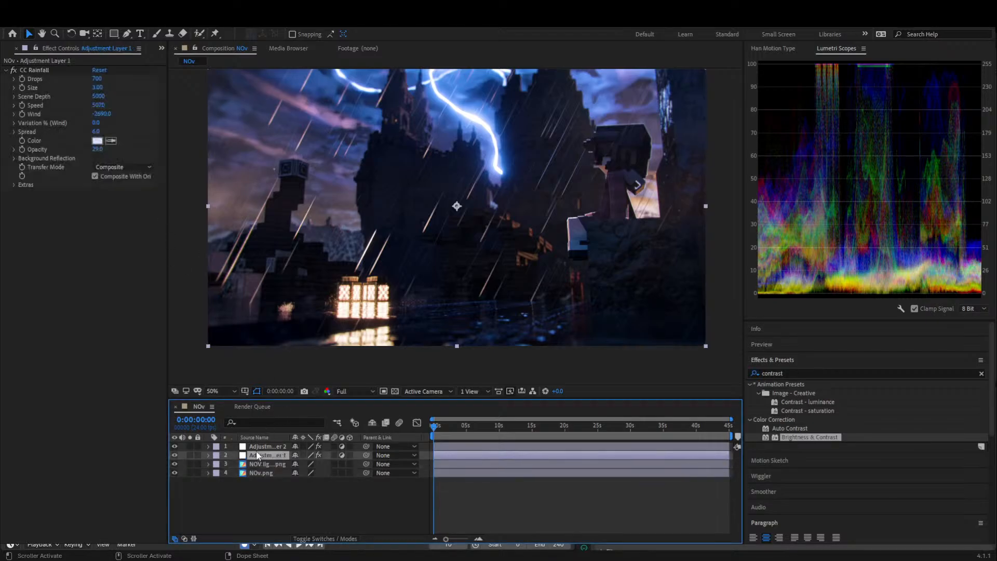
click(258, 448)
click(15, 70)
click(15, 70)
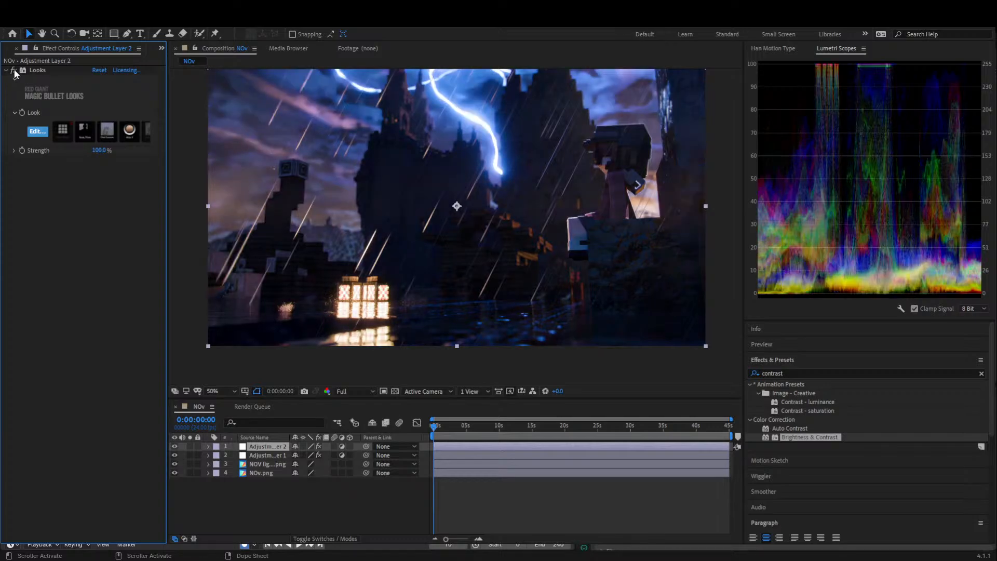
click(15, 70)
click(14, 70)
click(14, 70)
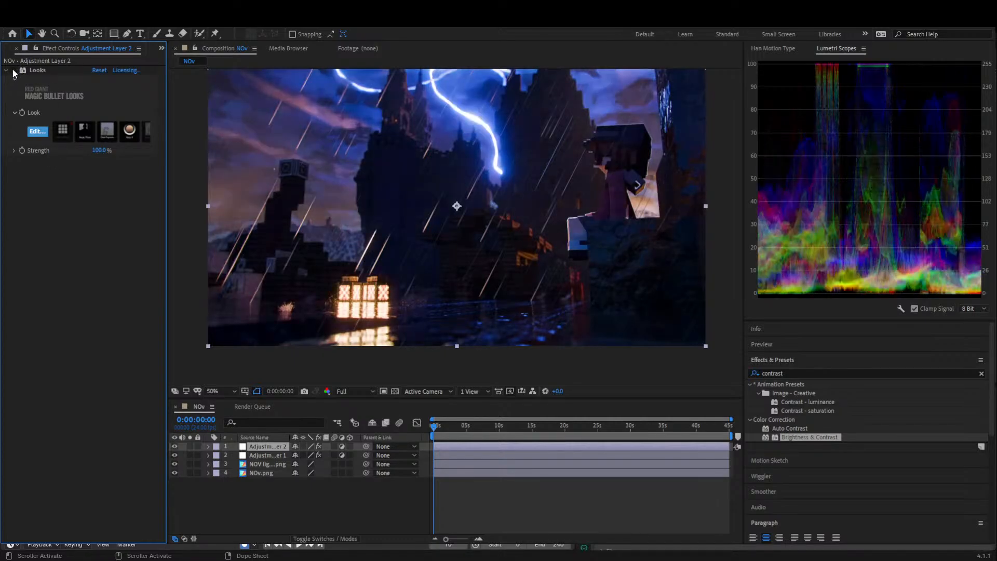
click(13, 71)
click(13, 70)
click(14, 70)
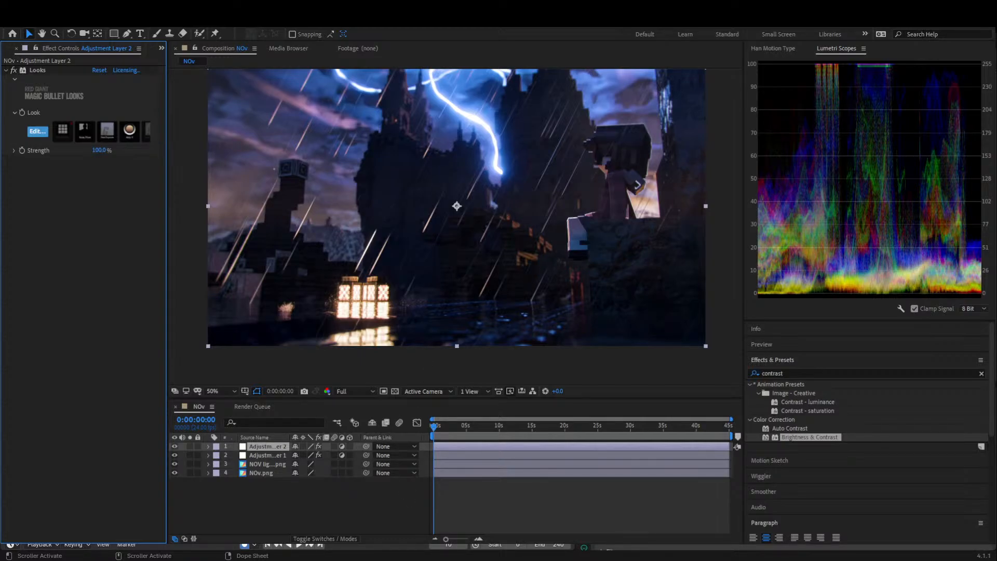
Switch to Blender, preview the animation and insert Location, Rotation & Scale keyframes for the selected pose bones.
click(417, 555)
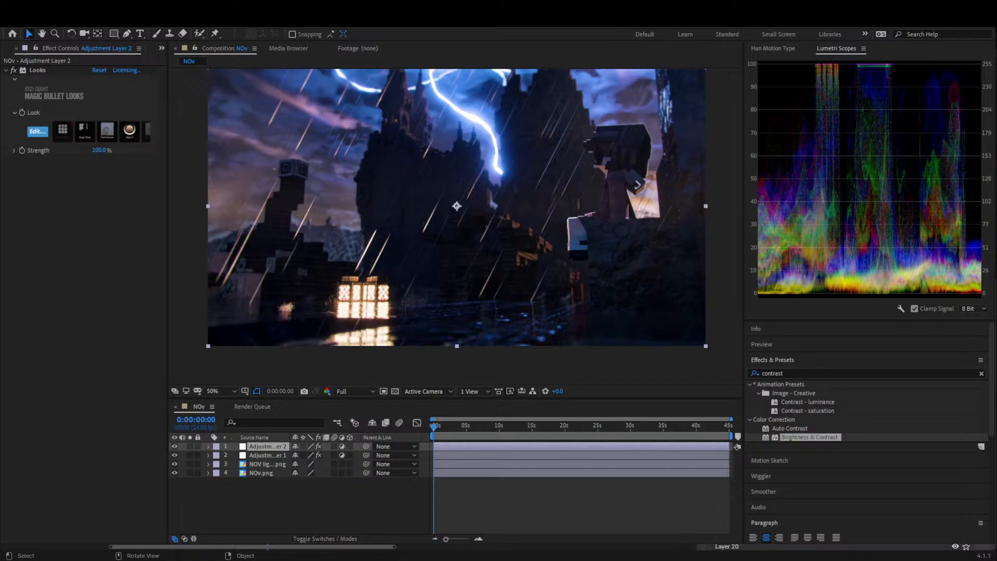
key(space)
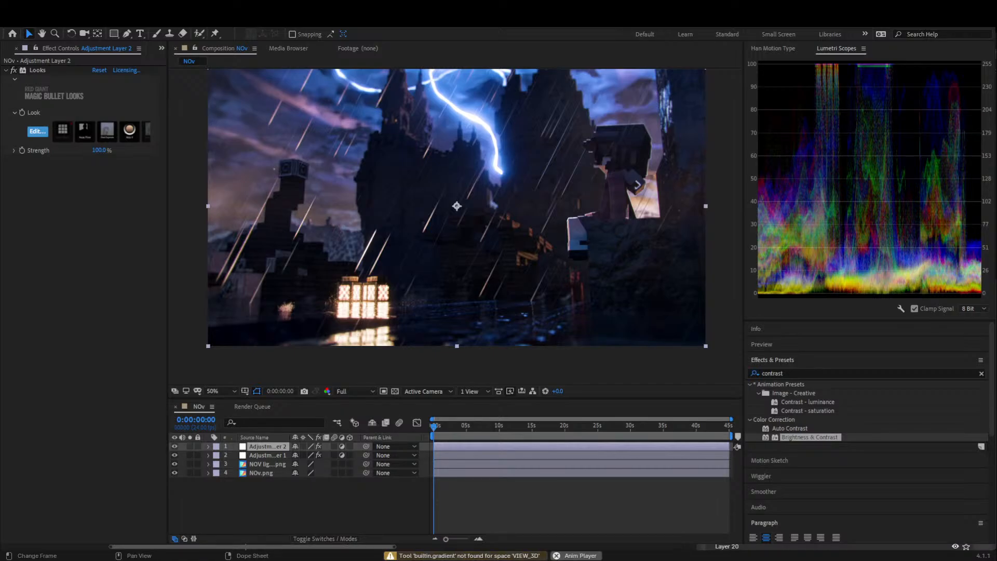
key(space)
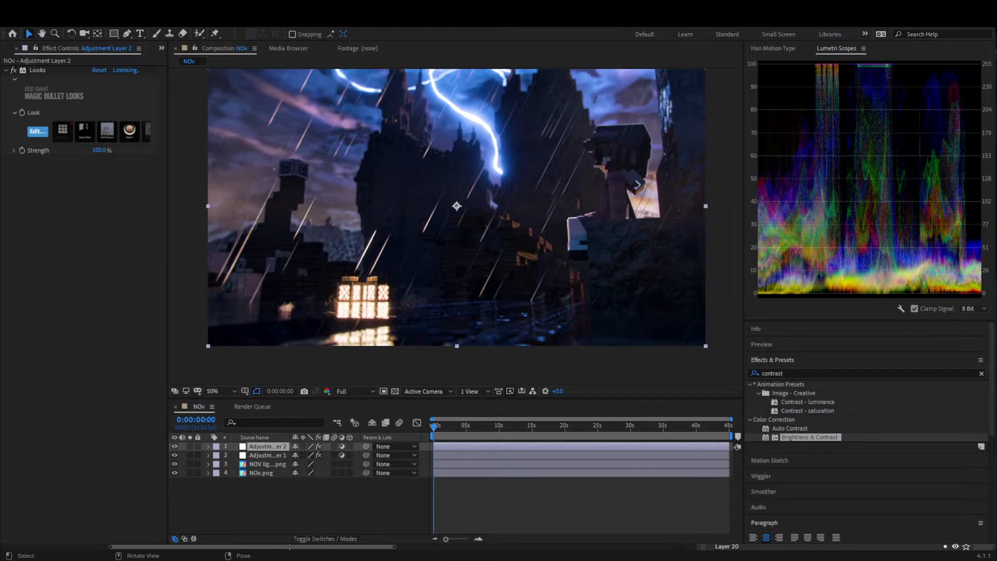
key(i)
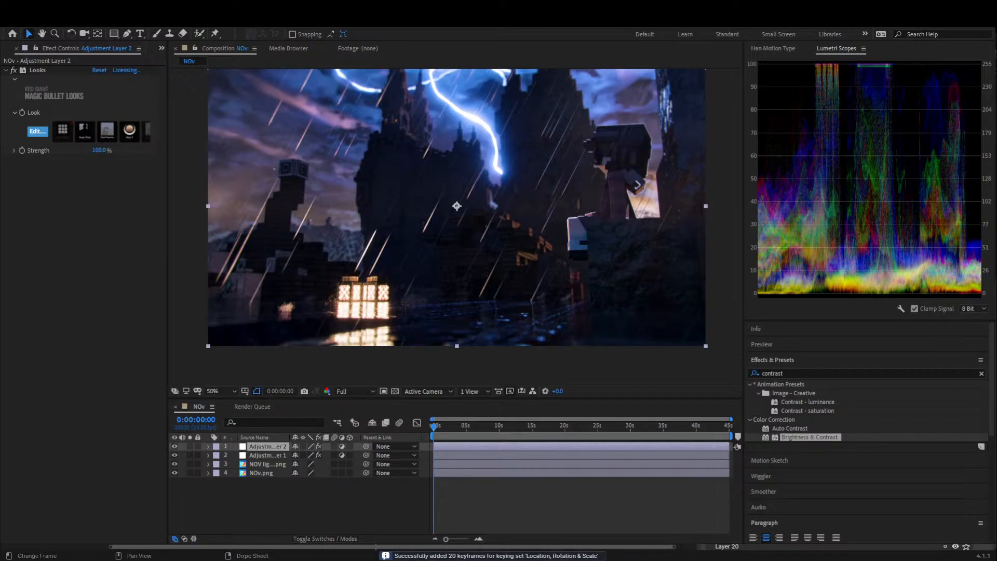
Move and rotate the rig's bones into a new pose.
key(g)
key(g)
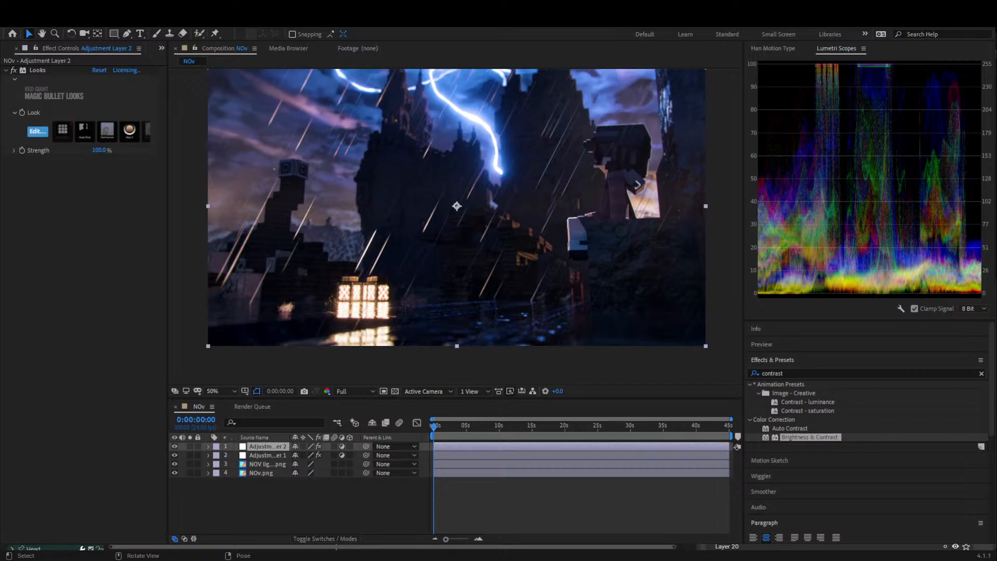
key(r)
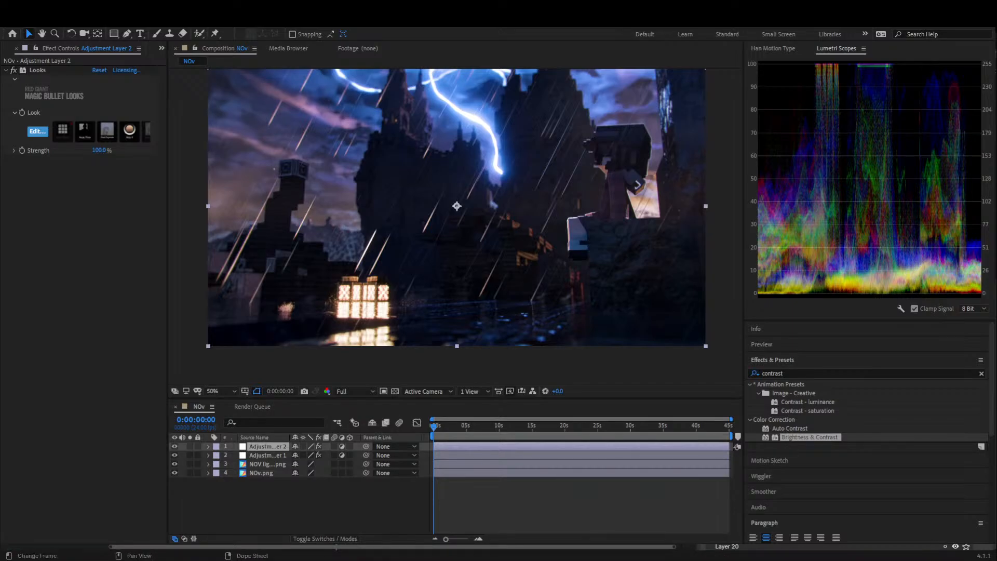
Shift the selected keyframes in time twice, playing back the animation after each adjustment to check the timing.
key(g)
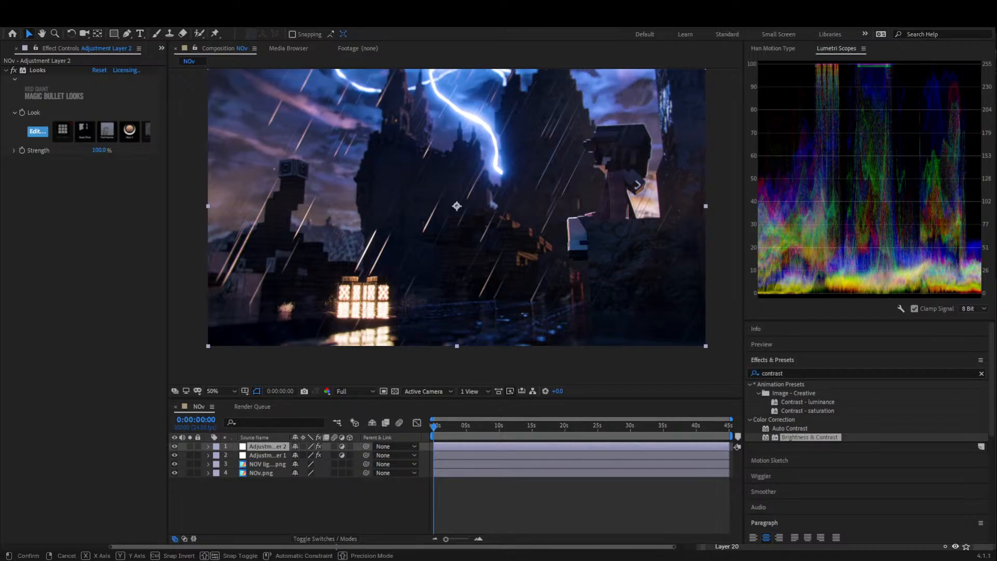
key(Return)
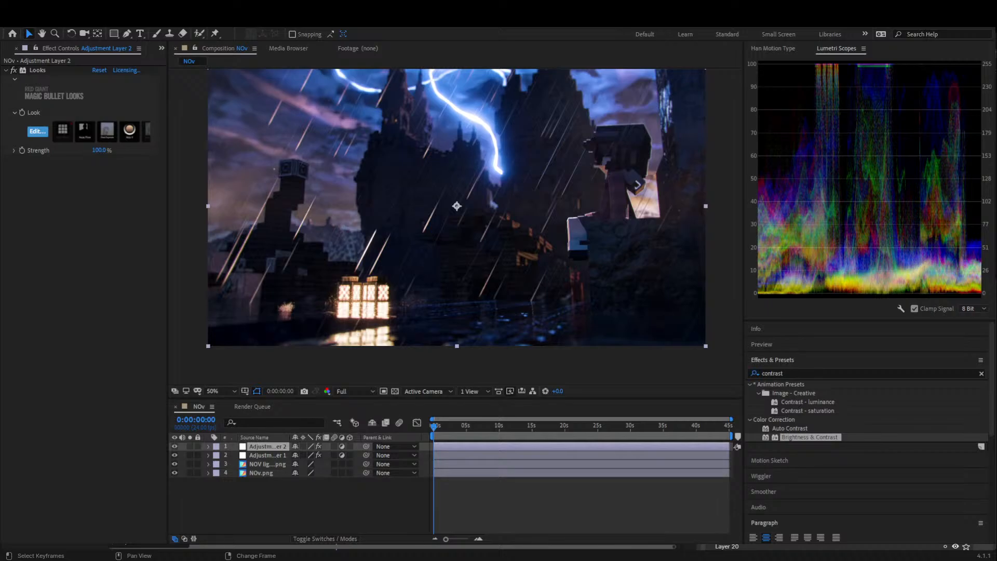
key(space)
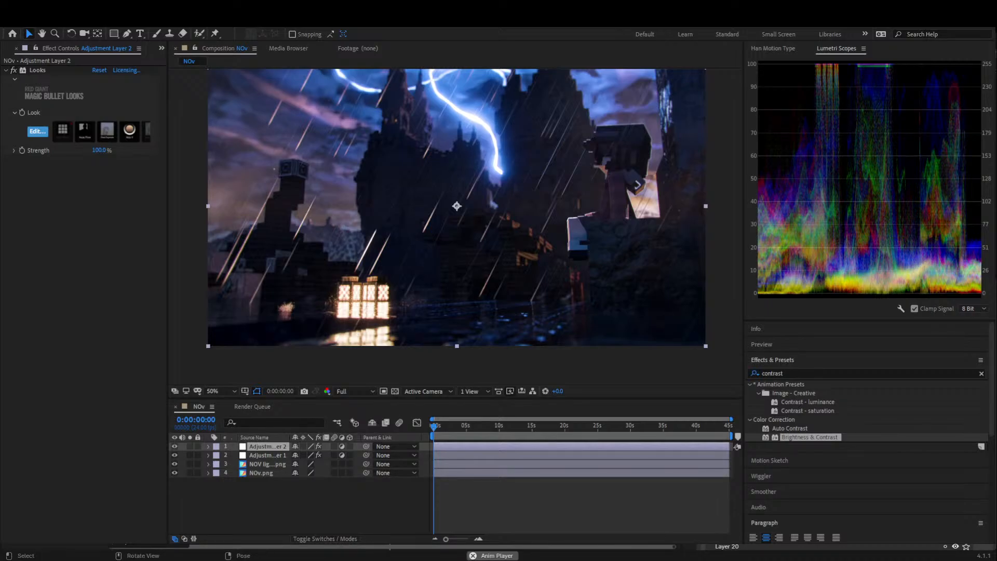
key(space)
key(g)
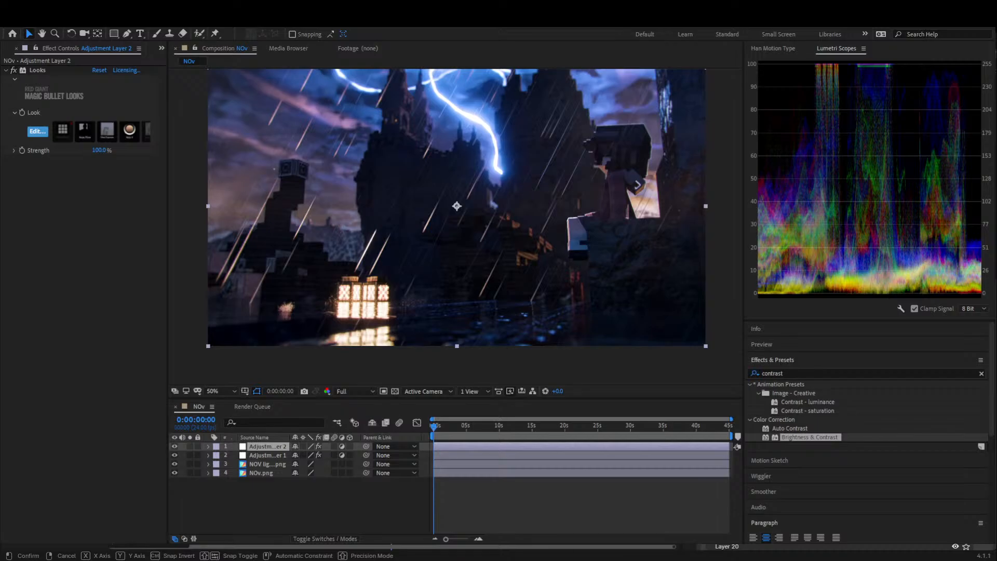
key(Return)
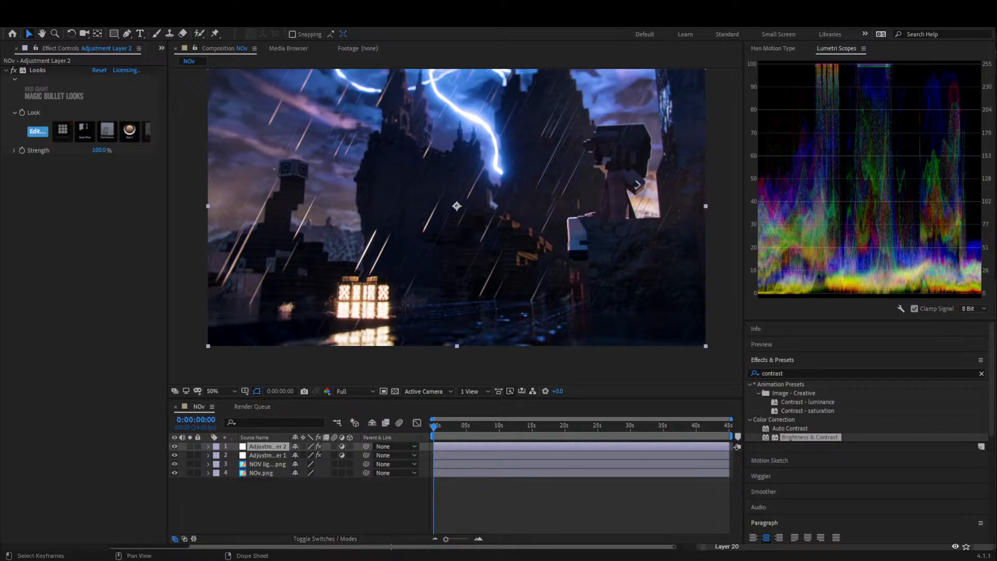
key(space)
key(space)
Box-select a group of keyframes, reposition it in time and play back the animation.
key(b)
key(g)
key(Return)
key(g)
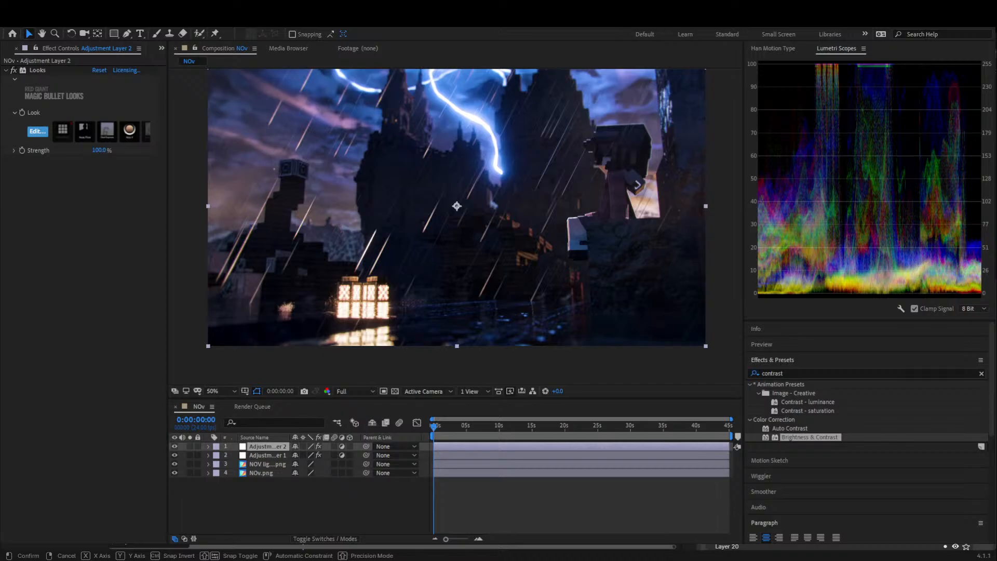
key(Return)
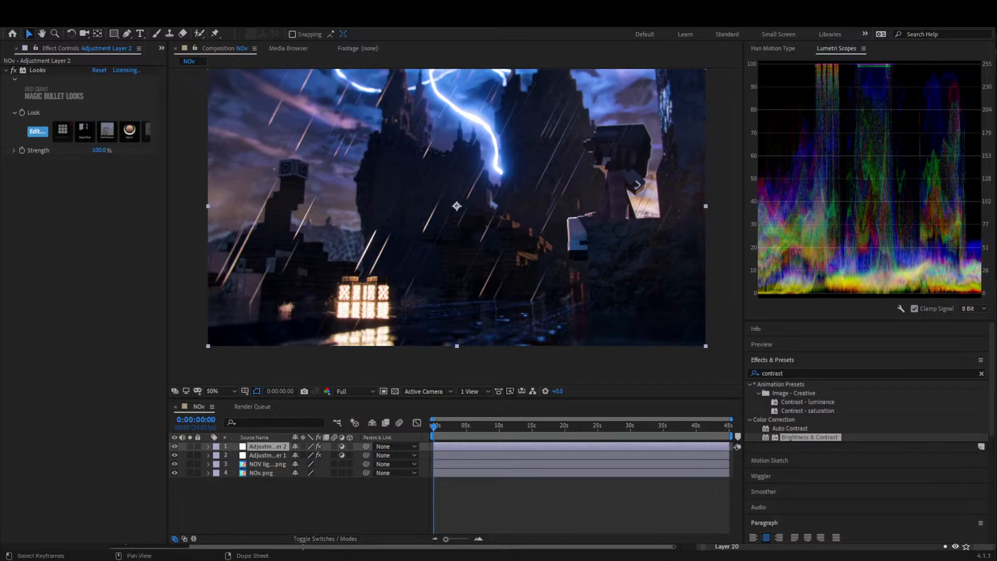
key(space)
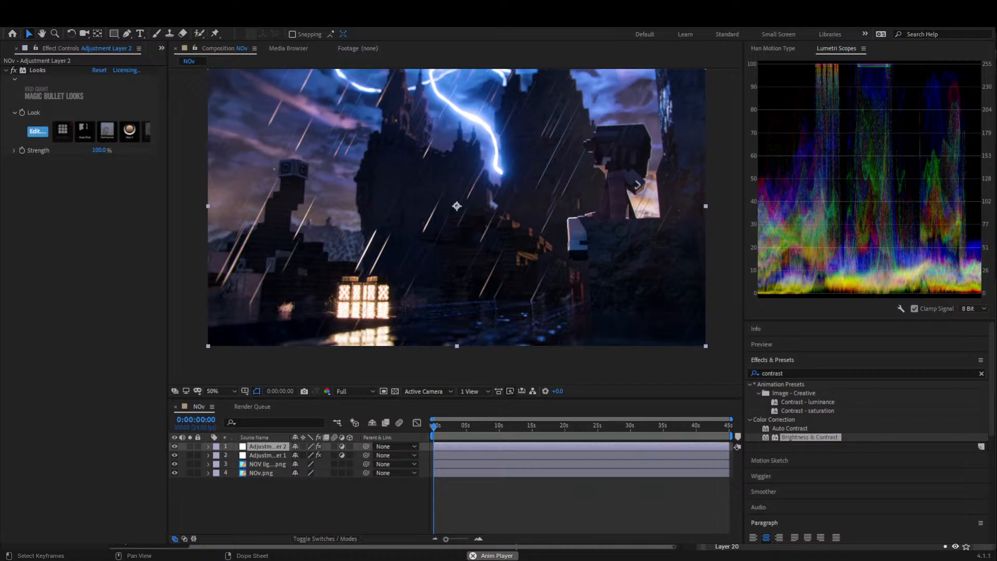
key(space)
Switch to the Graph Editor, adjust the selected F-curve keyframes, scale them along Y and play back the motion.
key(ctrl+Tab)
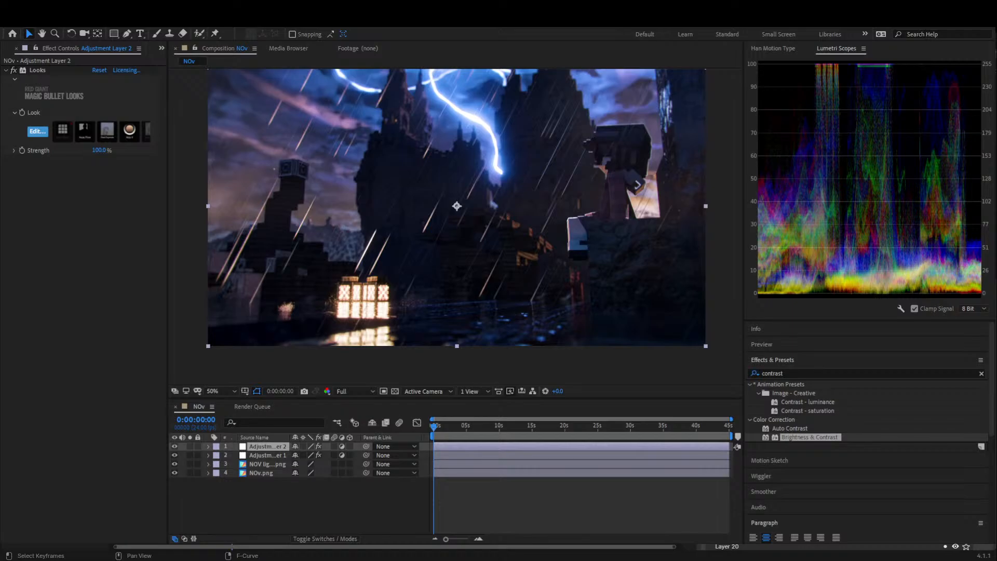
key(g)
key(g)
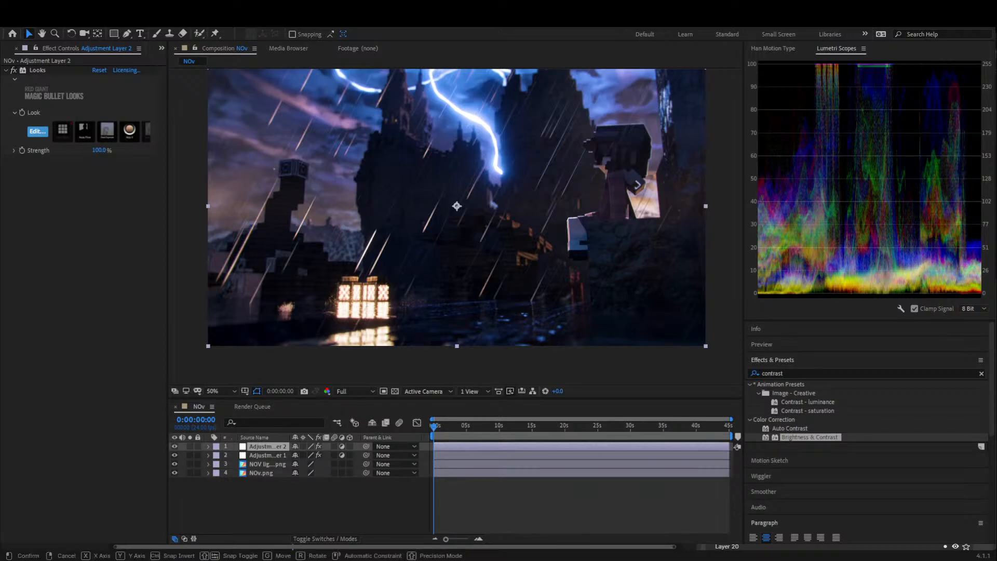
key(s)
key(y)
key(Return)
key(space)
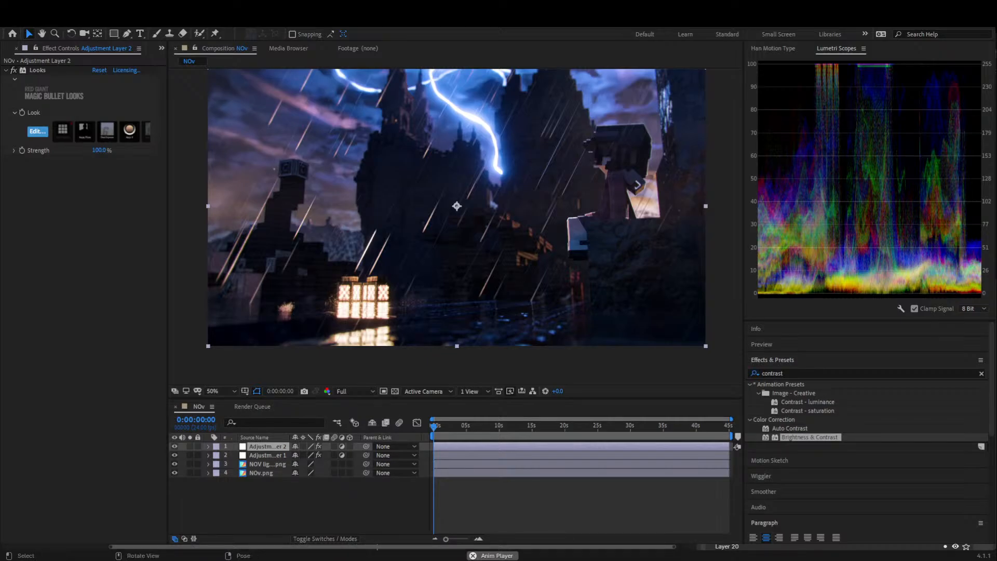
key(space)
Move the selected keyframes again in two passes, checking the motion in playback between them.
key(g)
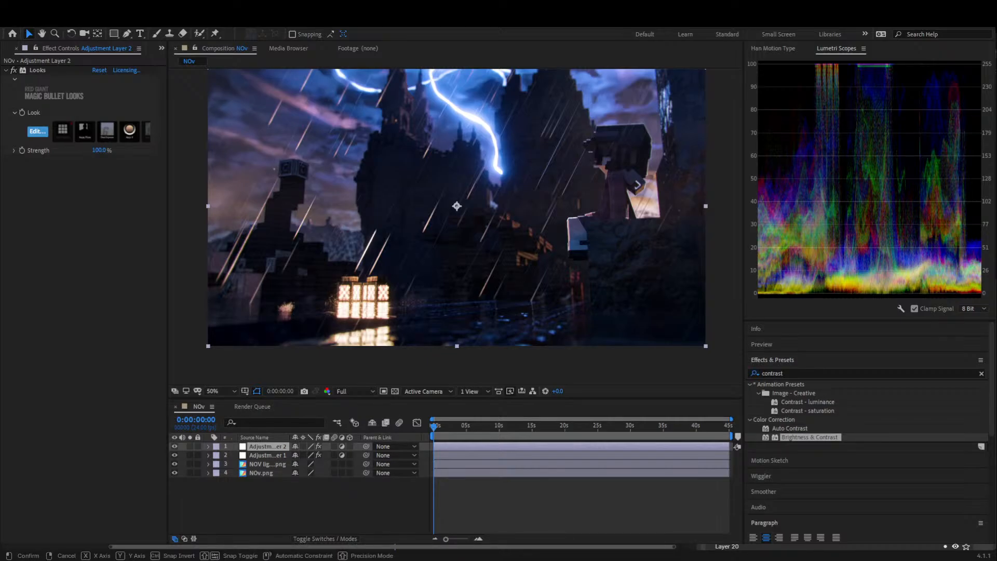
key(Return)
key(space)
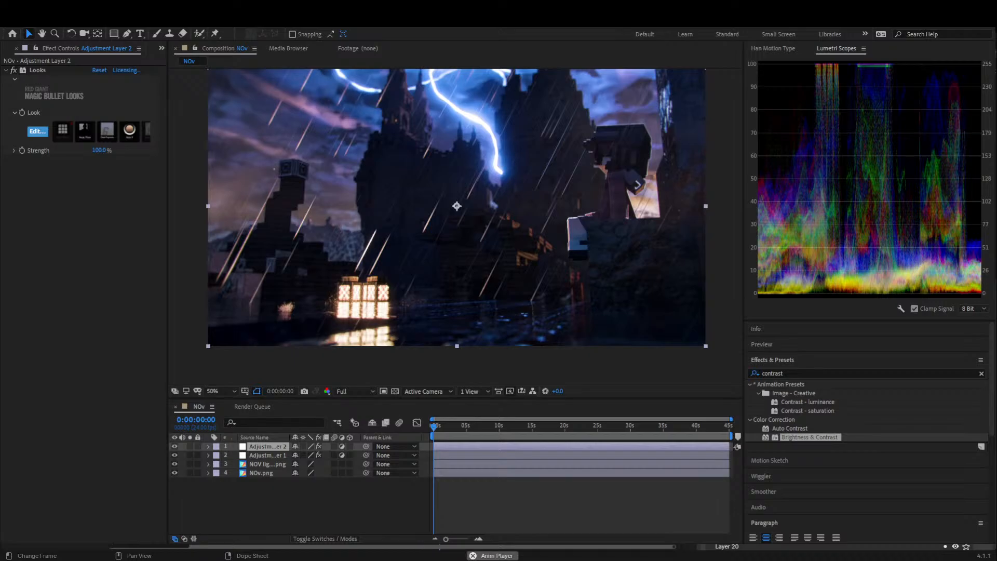
key(g)
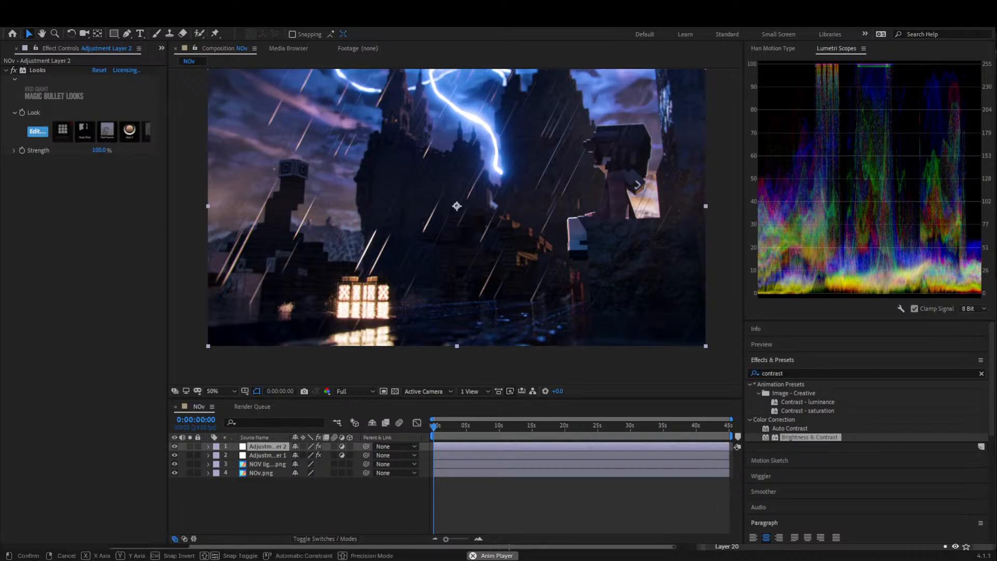
key(Return)
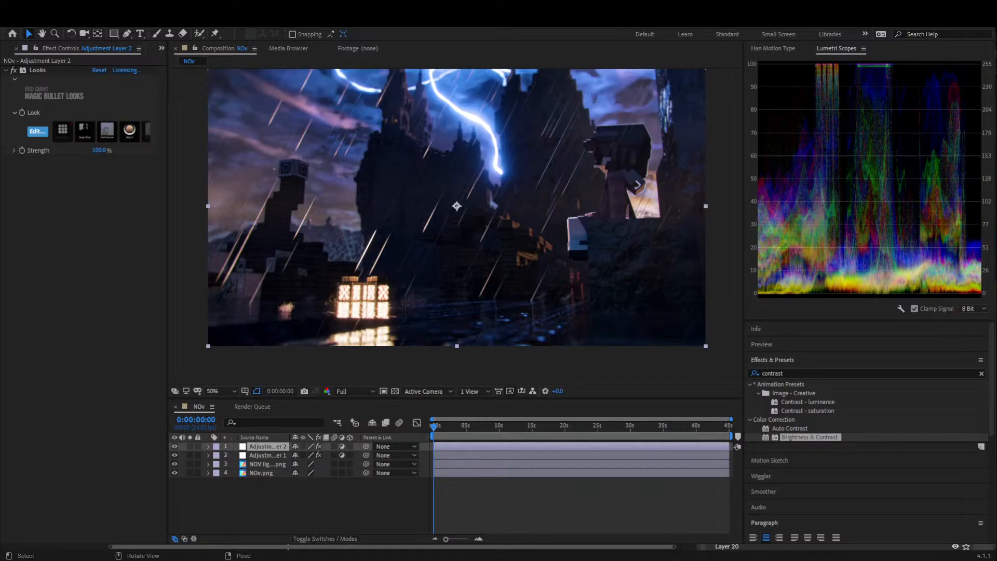
Rotate the selected bones and insert Location, Rotation & Scale keyframes for them.
key(r)
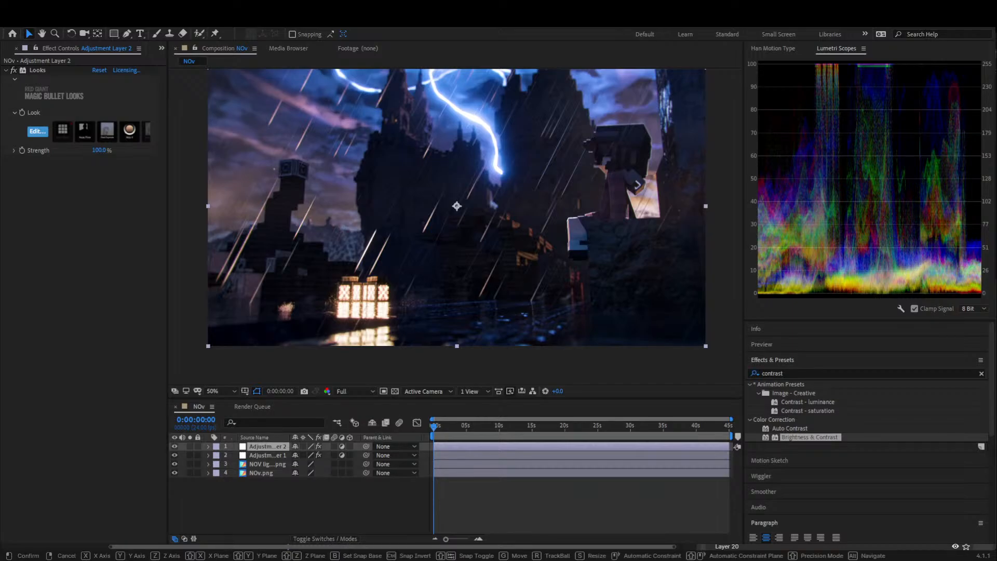
key(i)
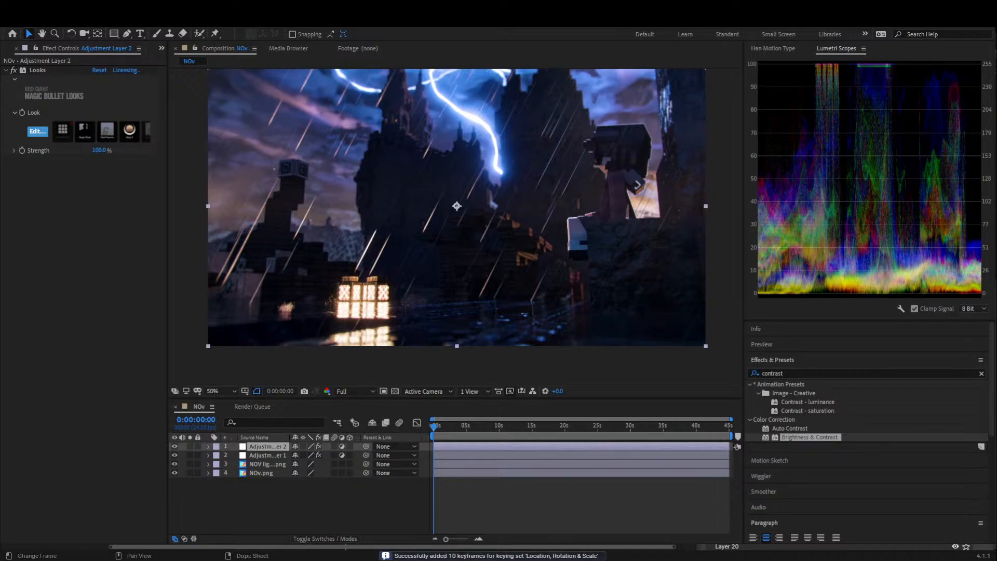
Rotate the selected bones freely, shift the selected keyframes in time and play back the animation.
key(r)
key(r)
key(Return)
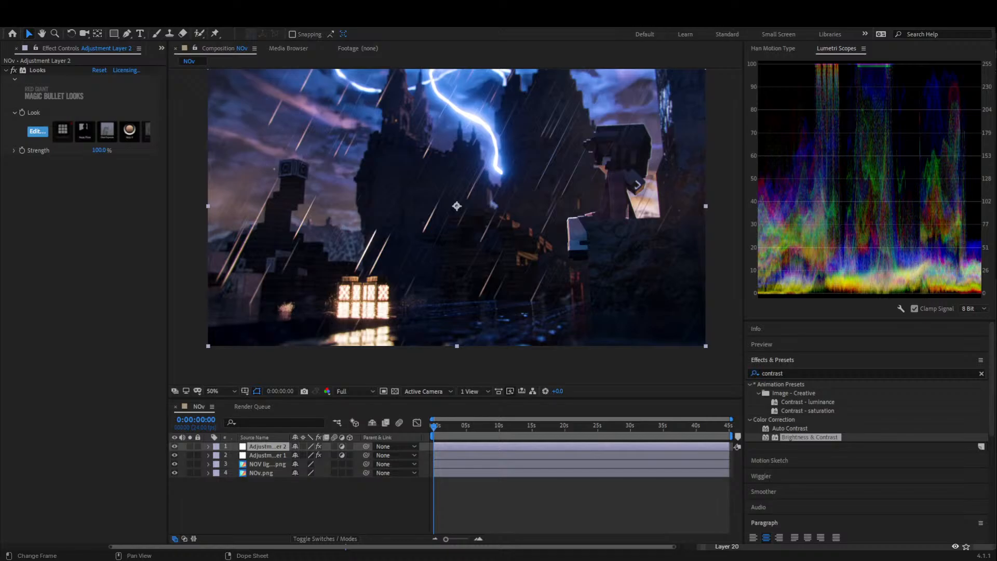
key(r)
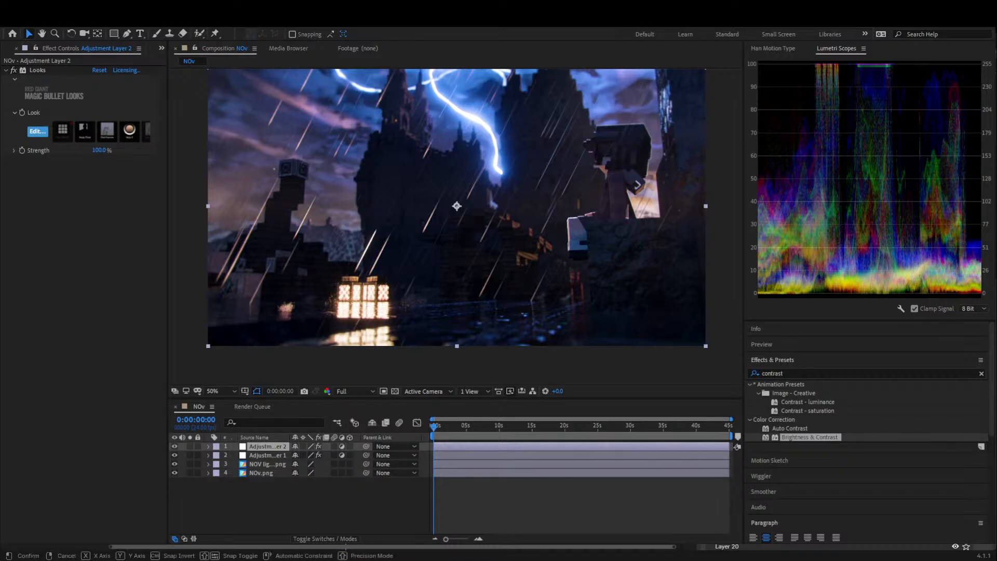
key(Return)
key(space)
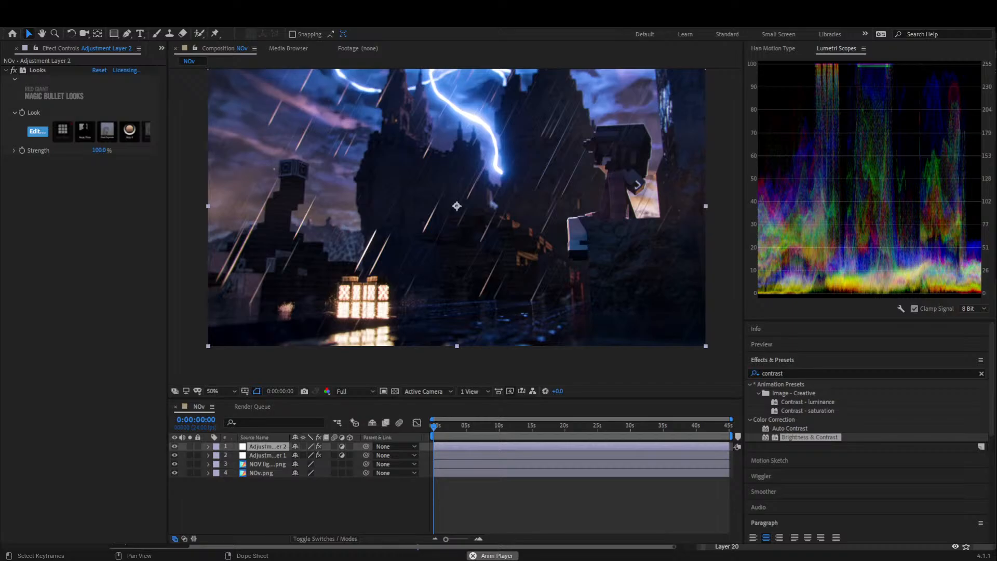
Scale the selected keyframes and check the motion in playback.
key(s)
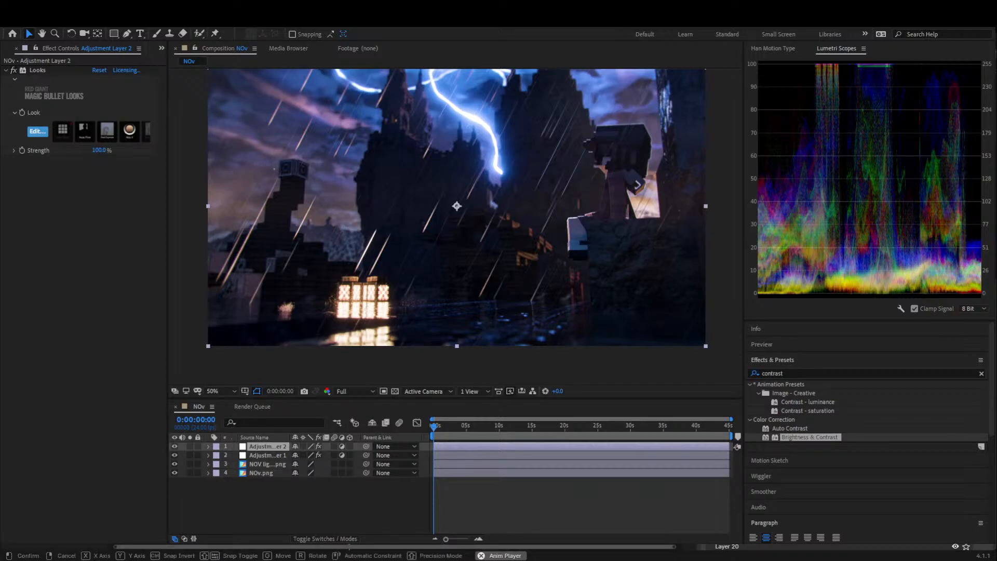
key(Return)
key(space)
key(space)
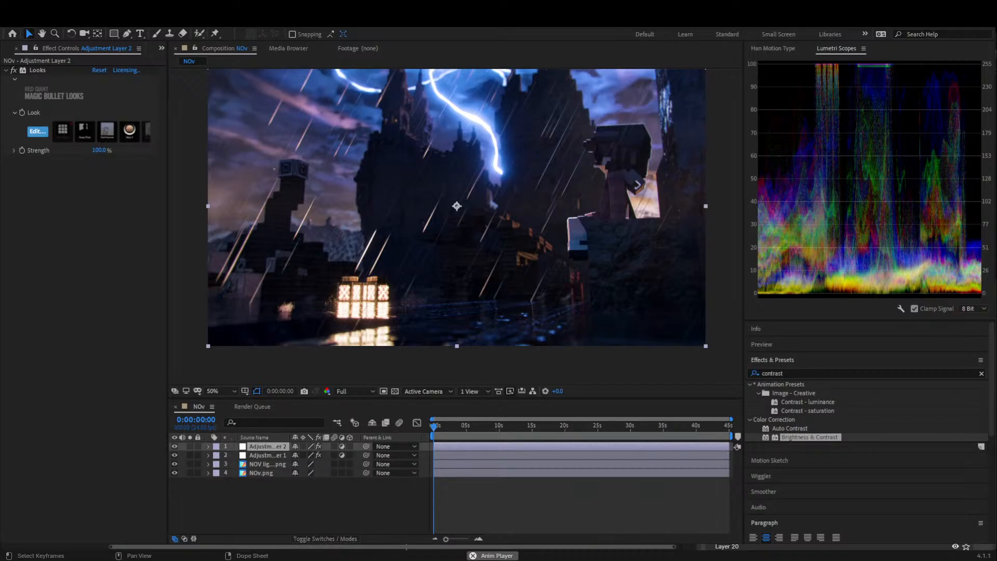
key(space)
Move the selected keyframes to a new time and play back the result.
key(g)
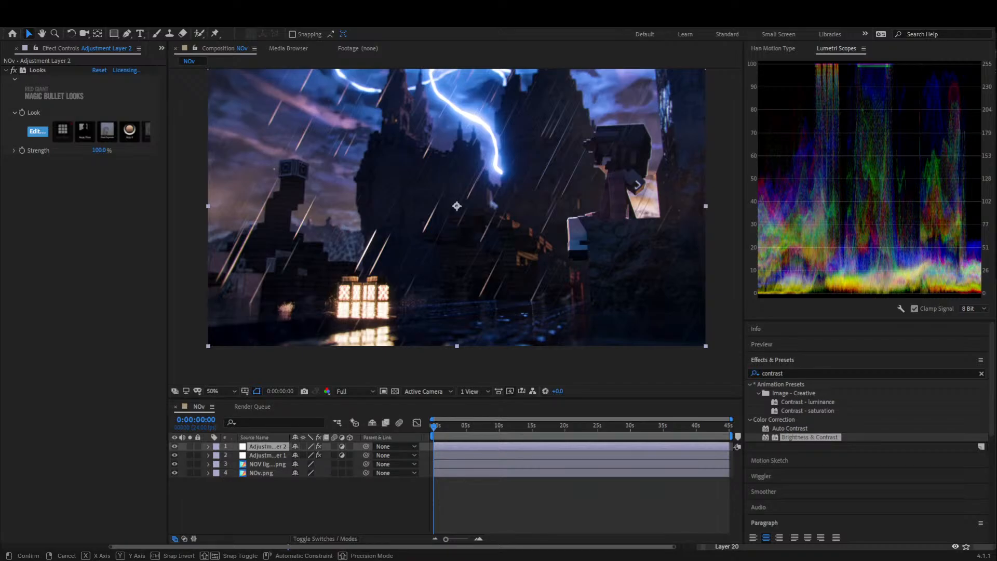
key(Return)
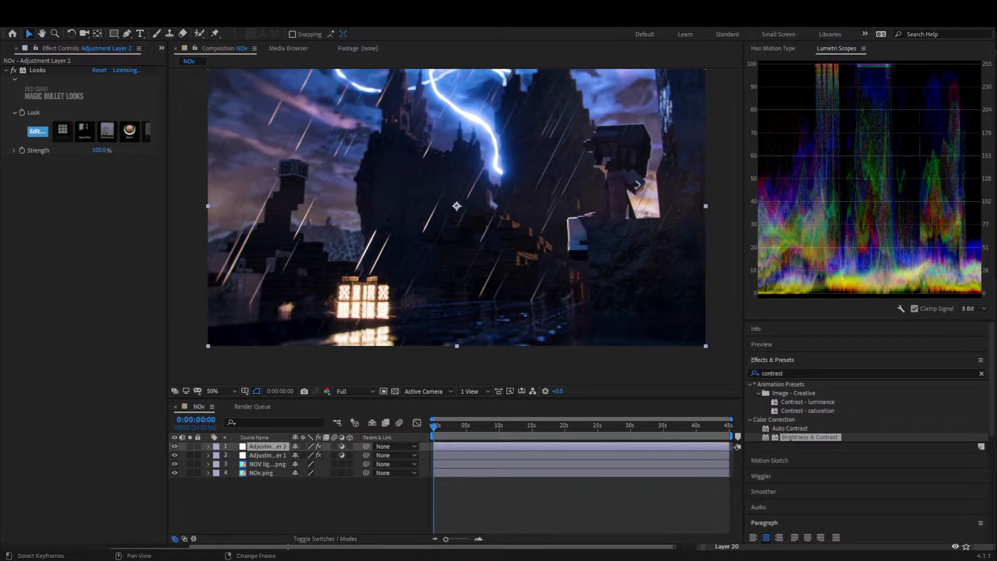
key(space)
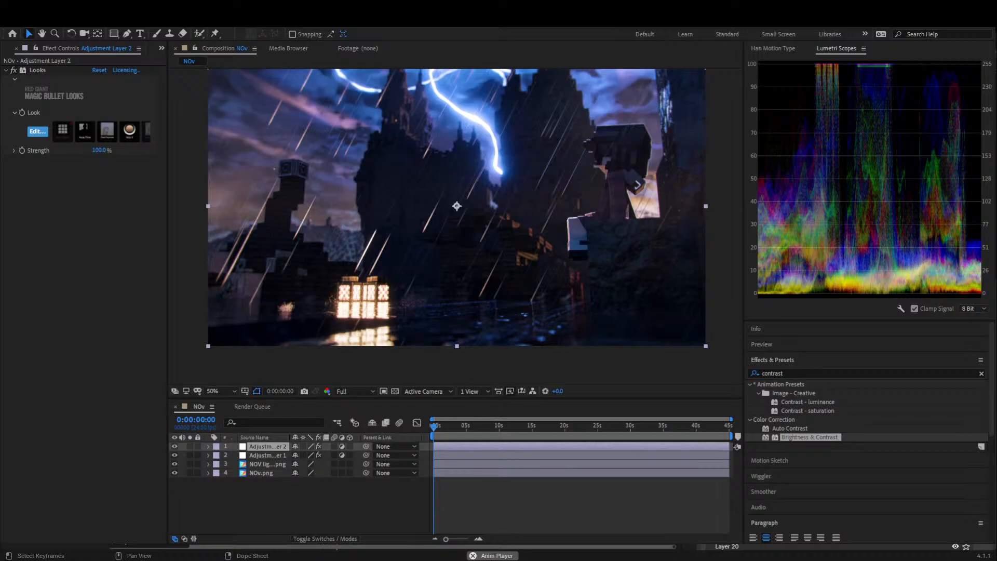
Scale the selected F-curve keyframes in two passes and play back the motion.
key(g)
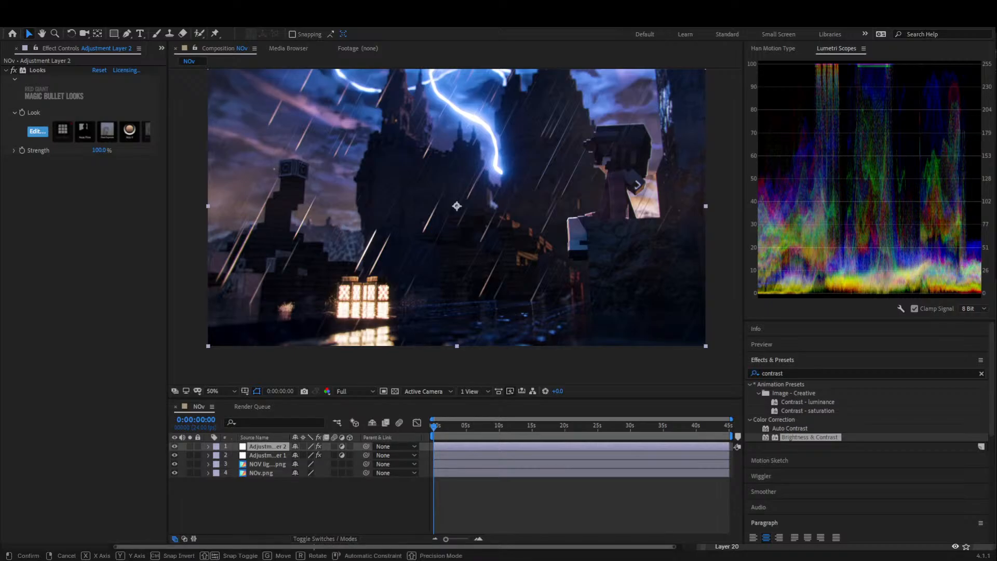
key(Return)
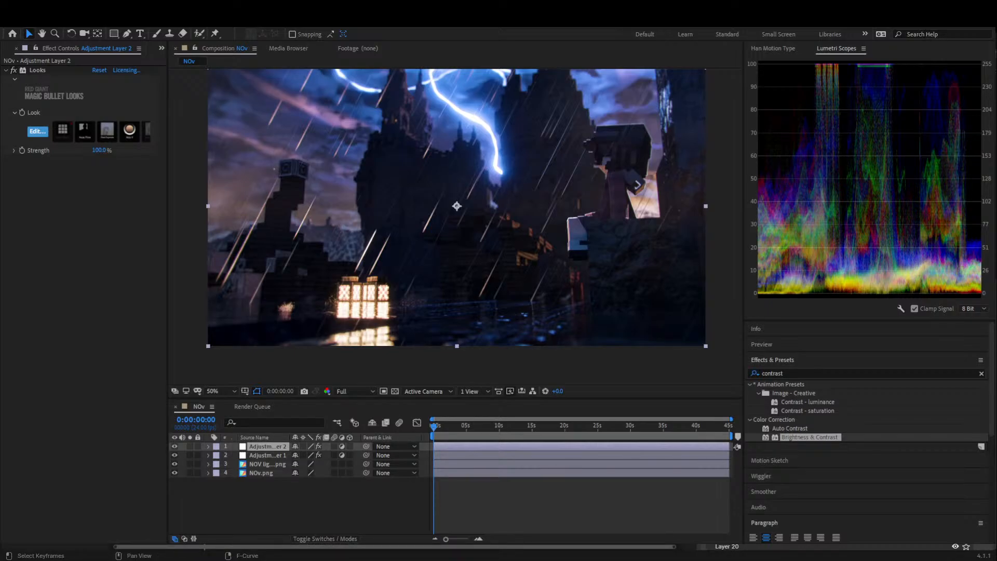
key(g)
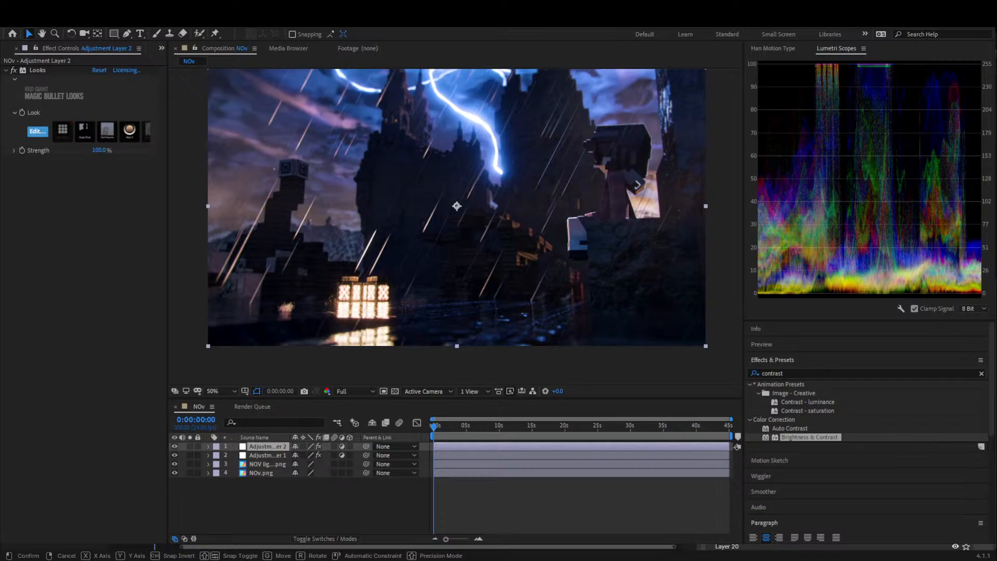
key(Return)
key(space)
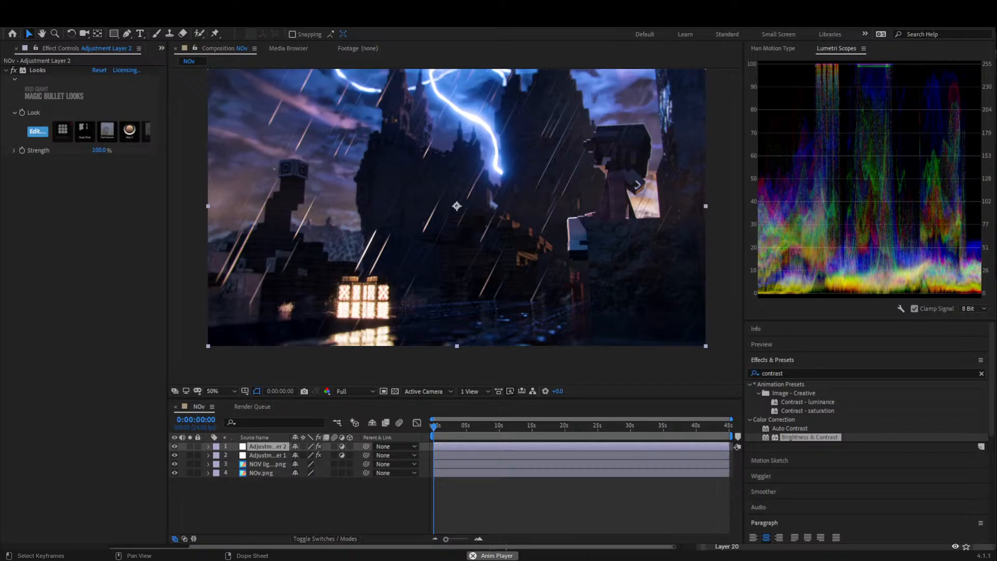
Reposition the selected keyframes in three passes during playback to refine the timing.
key(g)
key(Return)
key(g)
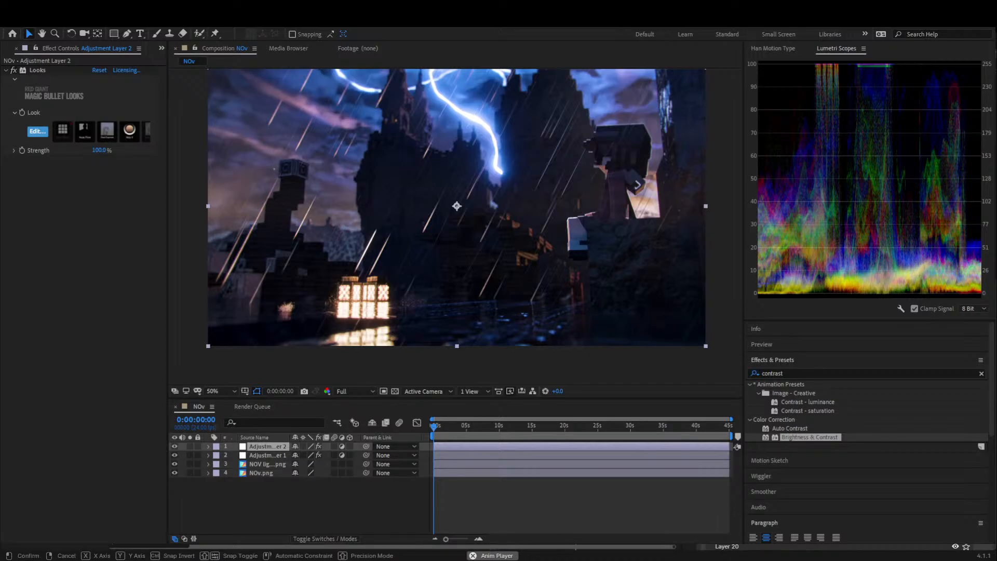
key(Return)
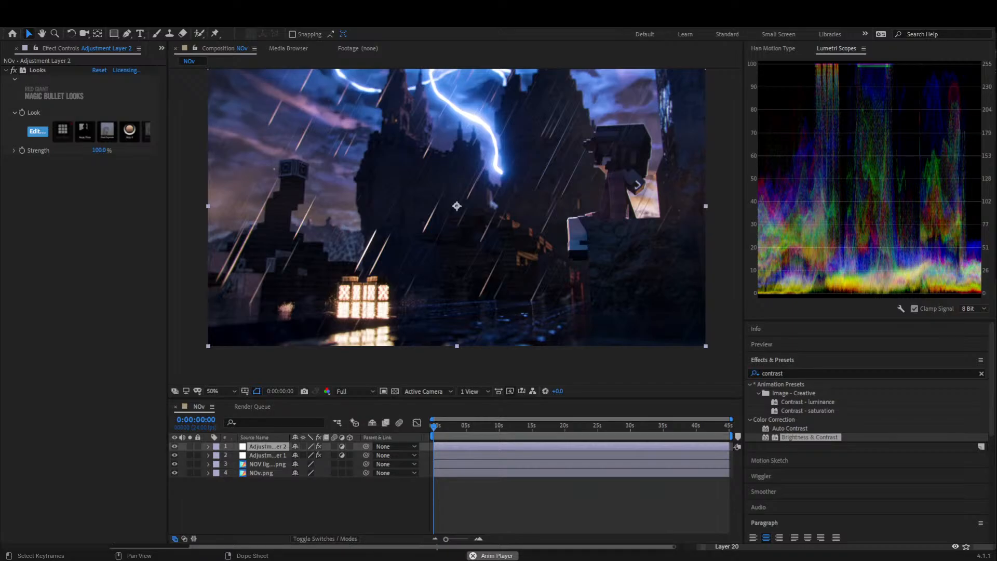
key(g)
key(Return)
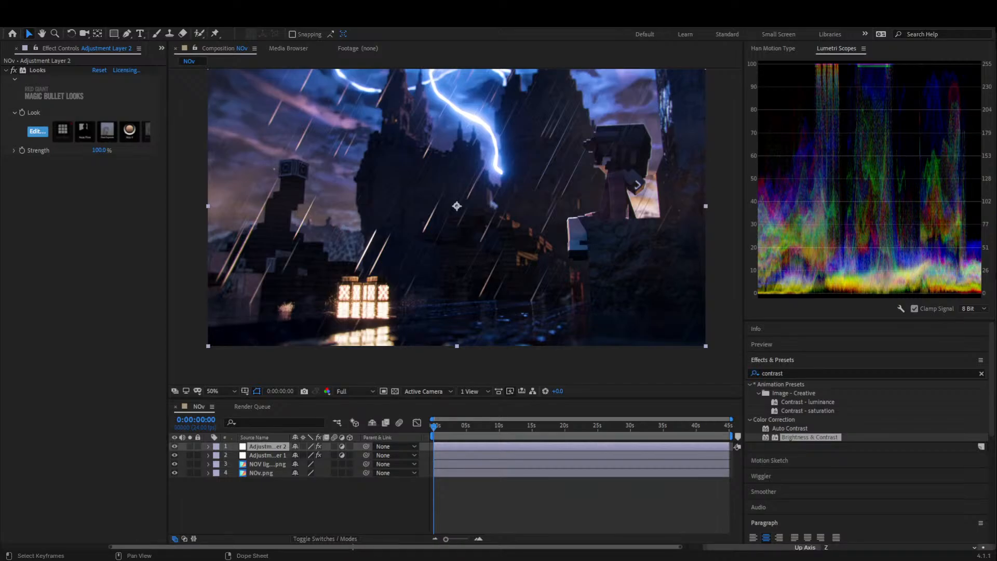
Play the scene through the camera view and examine the motion of the character's hair up close.
key(r)
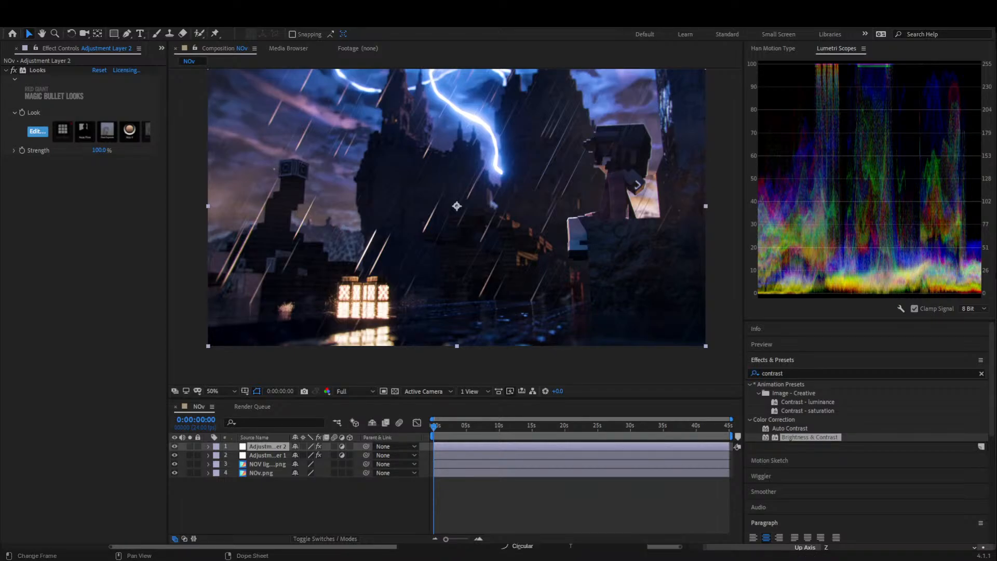
key(space)
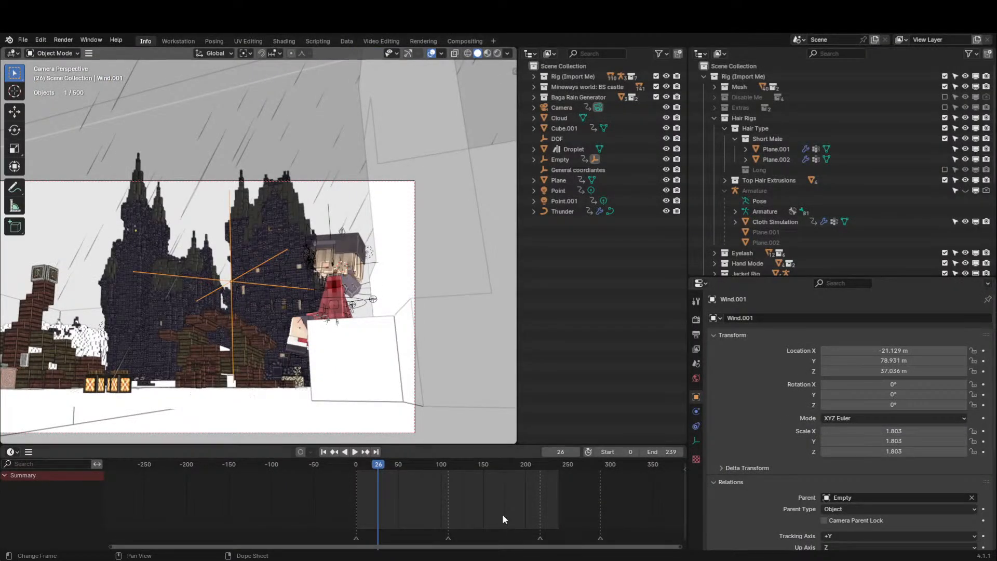
middle_drag(418, 477, 402, 476)
scroll(395, 473, up, 2)
scroll(316, 313, up, 1)
shift+middle_drag(315, 311, 375, 254)
key(space)
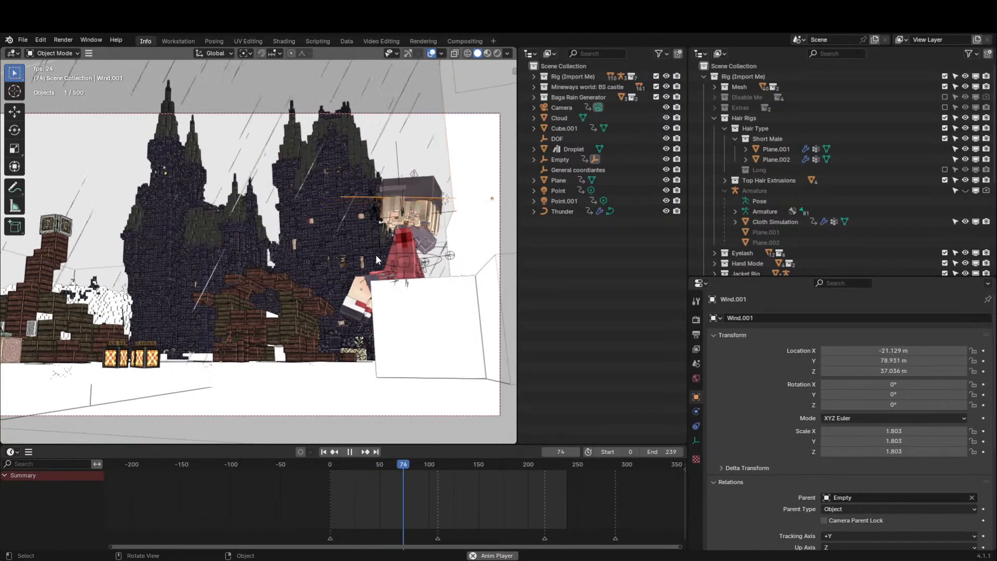
scroll(376, 255, up, 2)
shift+middle_drag(416, 216, 289, 307)
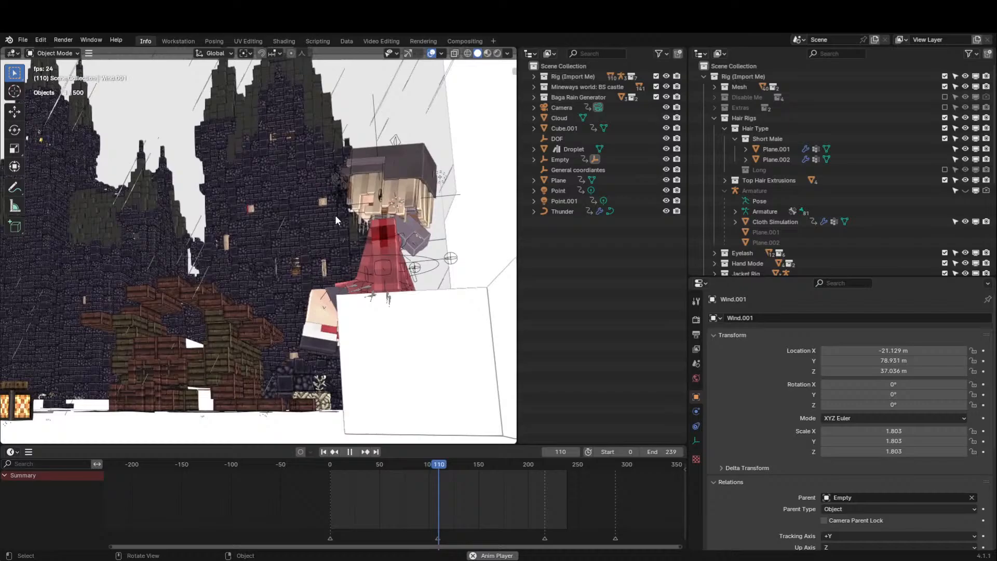
scroll(285, 288, up, 2)
scroll(290, 289, up, 2)
scroll(307, 309, up, 3)
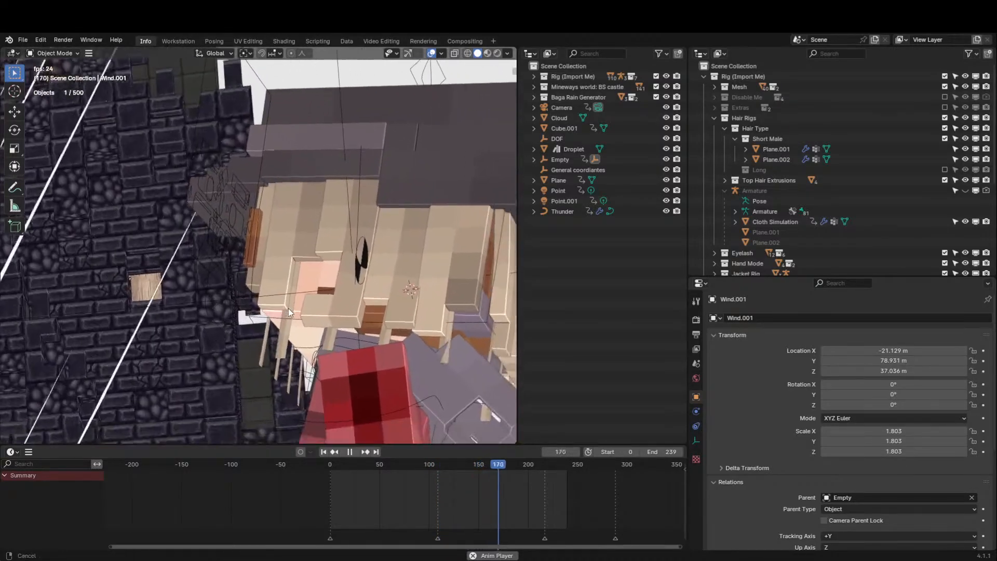
Select the Cloth Simulation hair mesh and widen the 3D viewport around the full camera frame.
click(281, 334)
scroll(281, 334, down, 6)
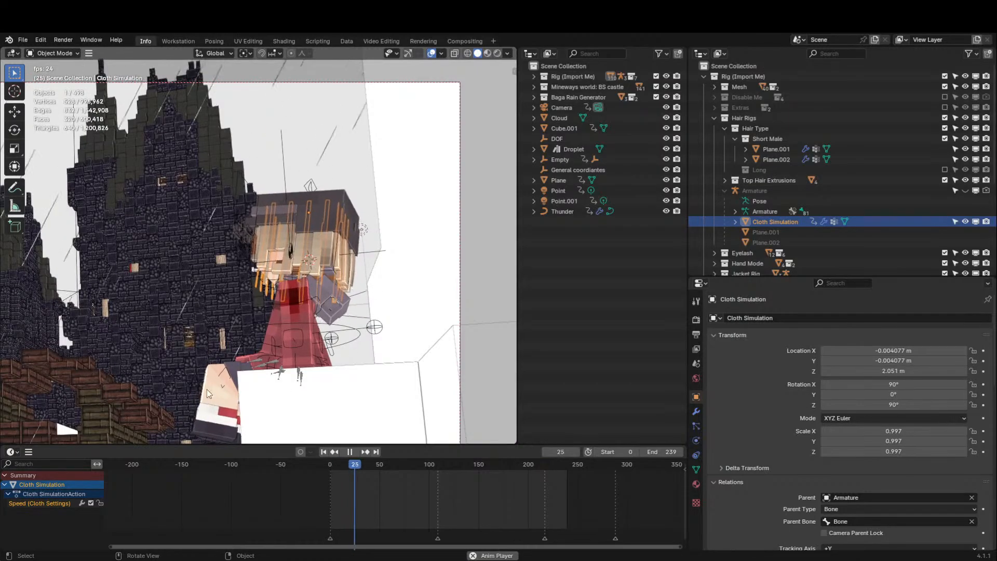
scroll(295, 281, down, 4)
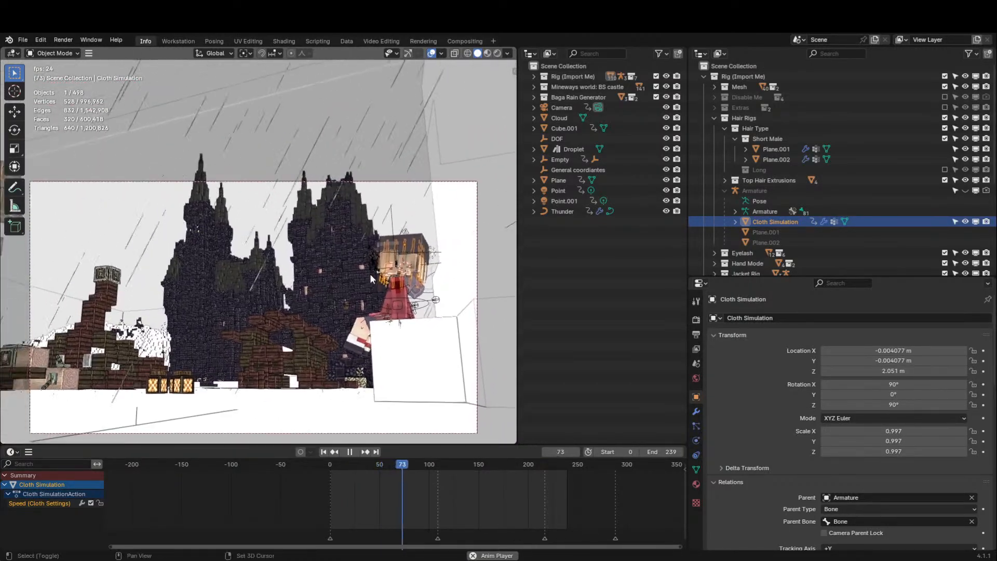
shift+middle_drag(370, 273, 379, 222)
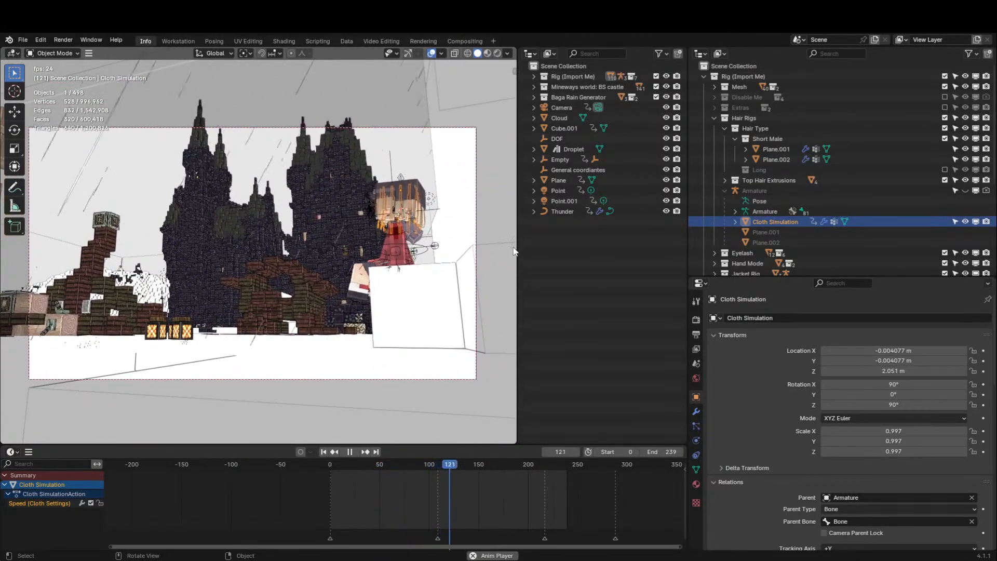
drag(517, 252, 642, 247)
mouse_move(512, 241)
shift+middle_down()
mouse_move(517, 260)
mouse_move(504, 251)
shift+middle_up()
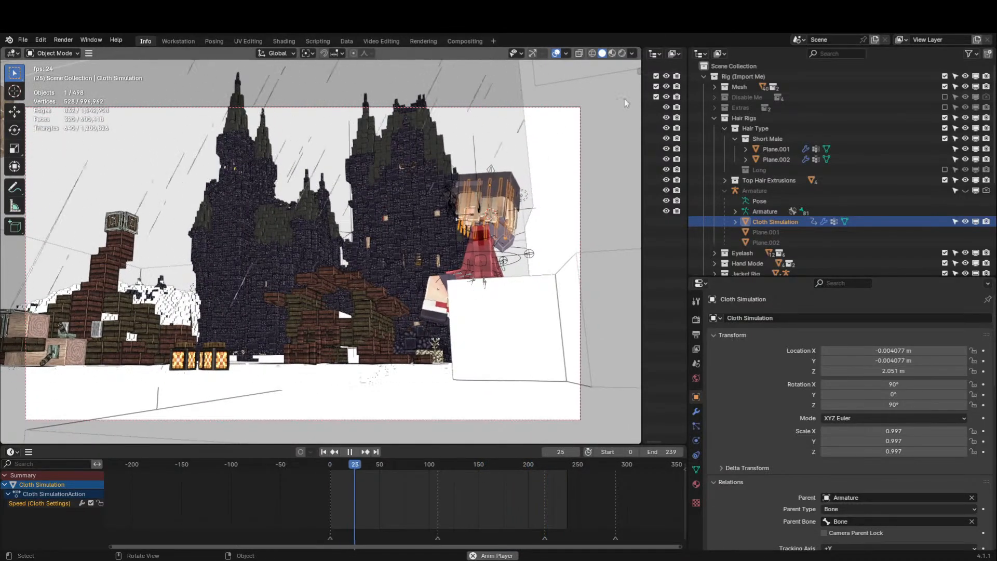
Stop playback, switch the viewport to rendered shading and save Outro.blend.
key(space)
click(622, 53)
key(ctrl+s)
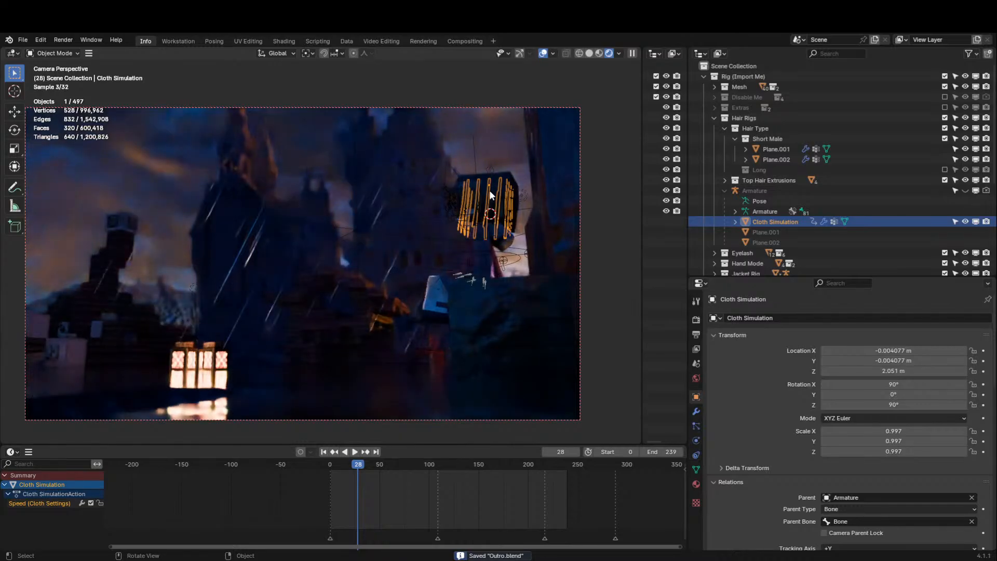
Play the rendered preview with viewport overlays hidden, stop it and return to solid shading.
key(space)
click(542, 53)
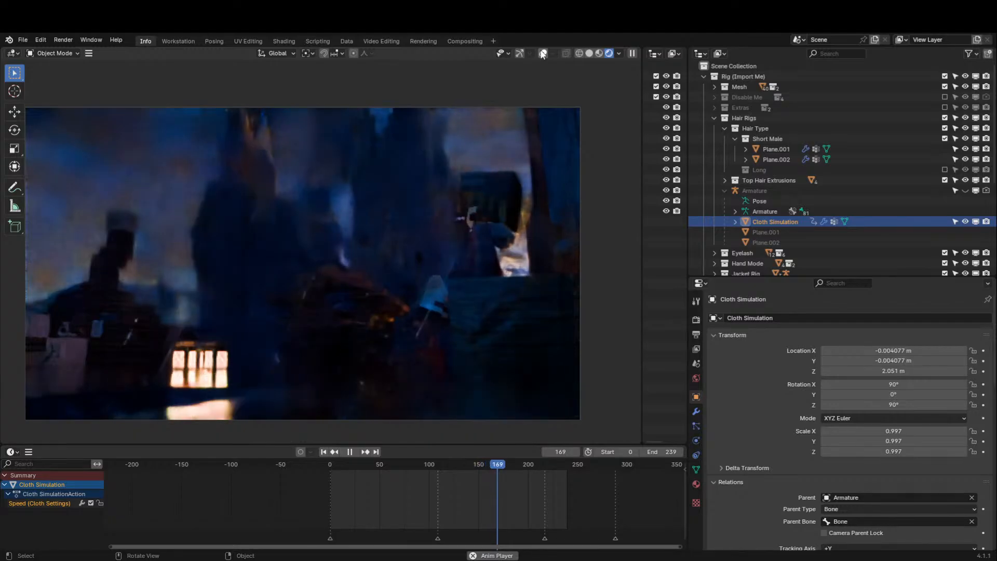
key(space)
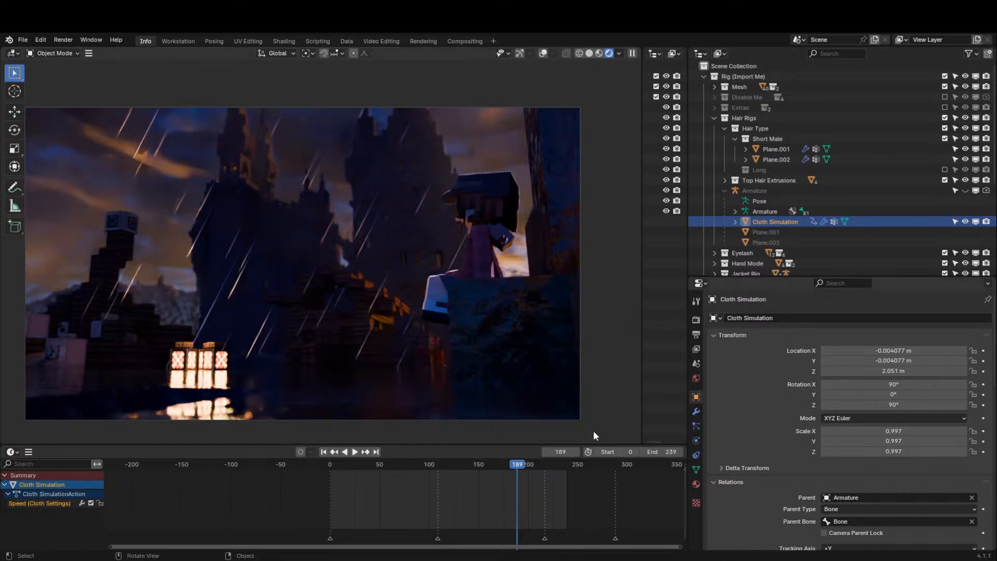
click(590, 54)
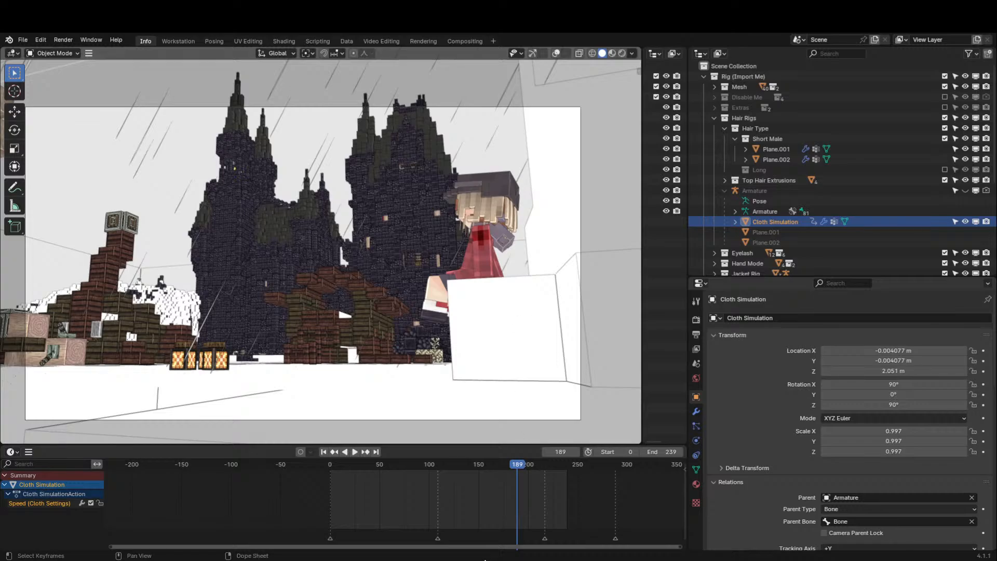